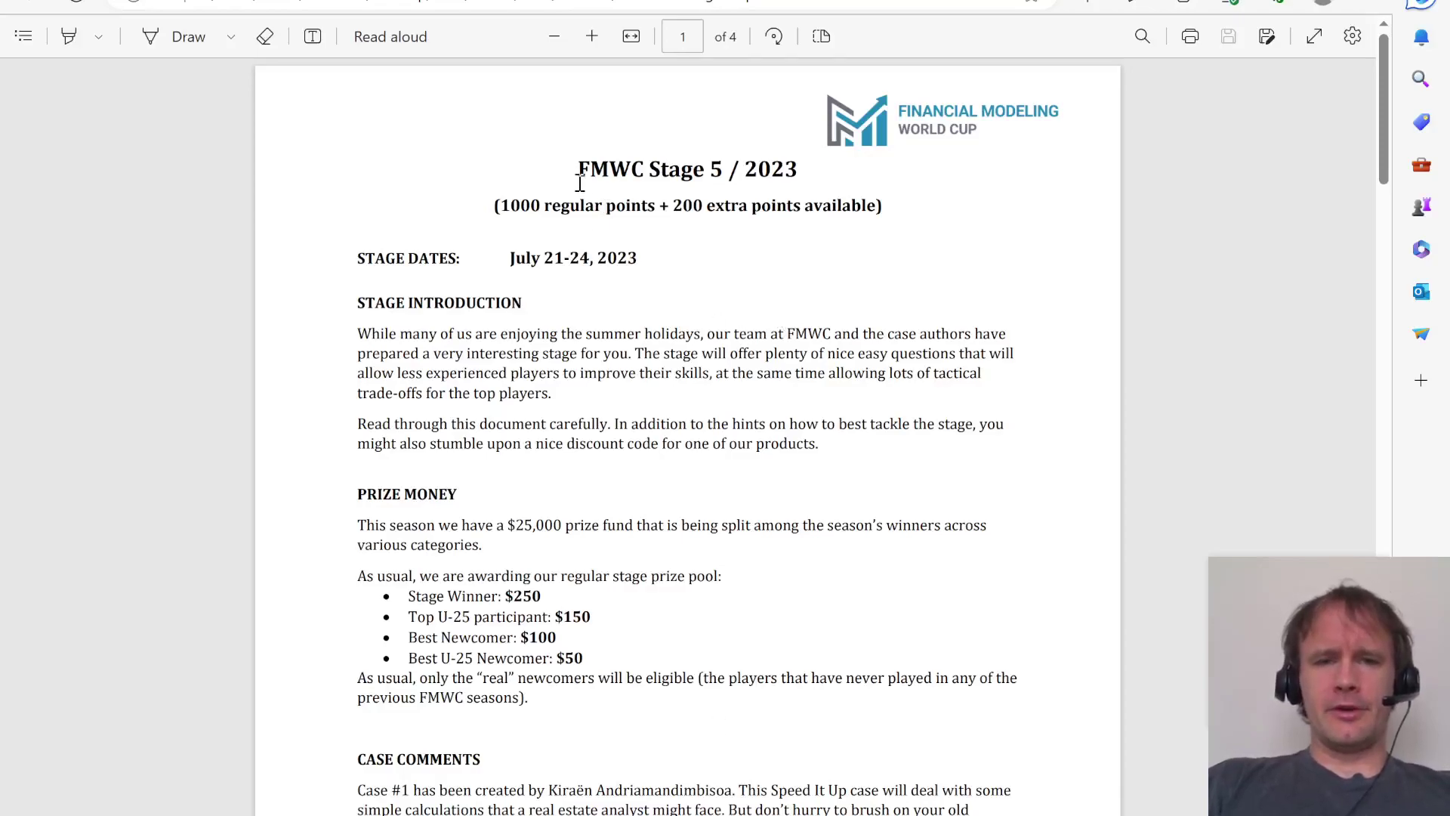
Skim the FMWC Stage 5 / 2023 rules and case comments, then switch to the Excel workbook.
left_click_drag(578, 172, 802, 175)
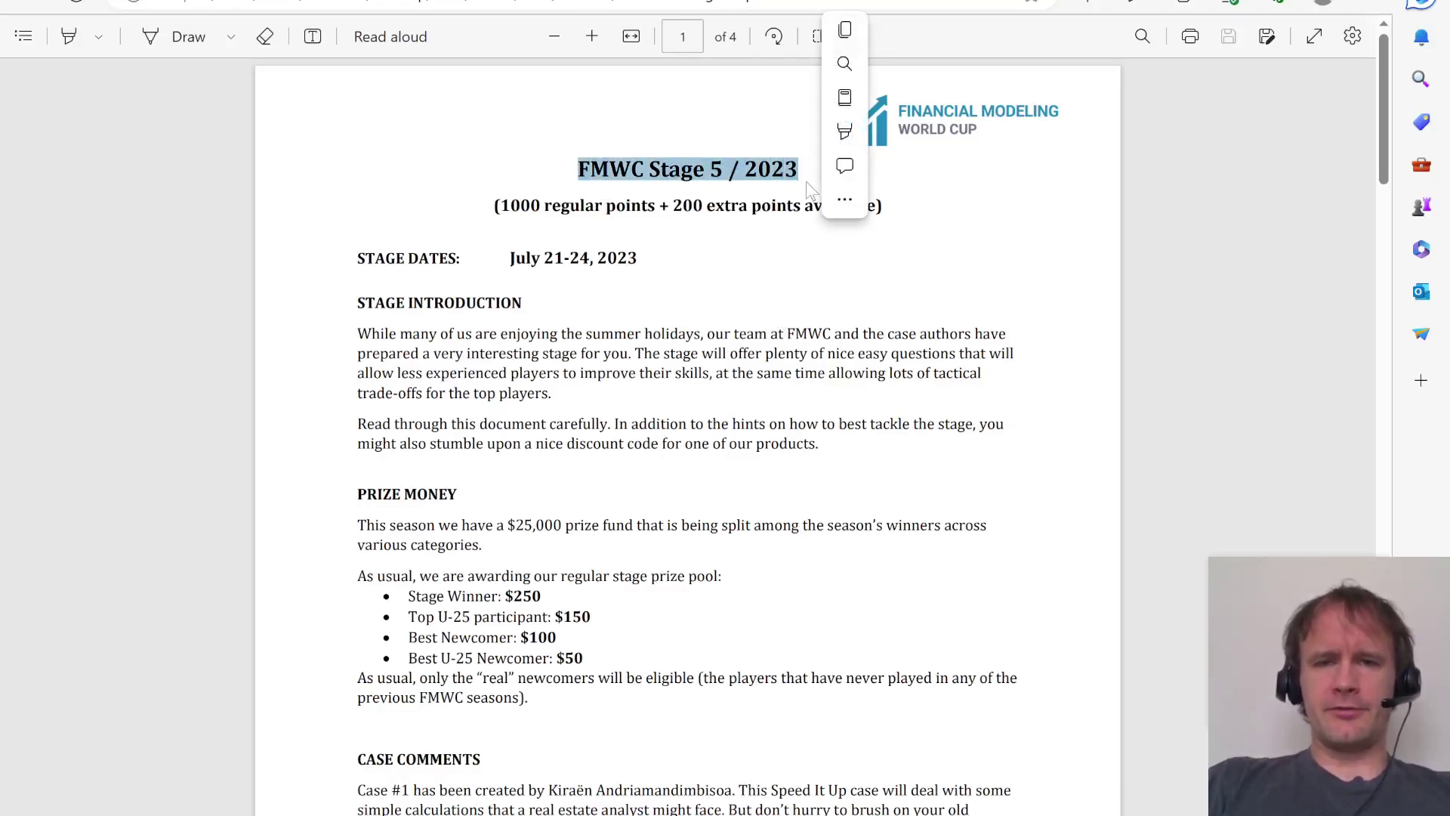
left_click(966, 330)
scroll(990, 646, "down", 10)
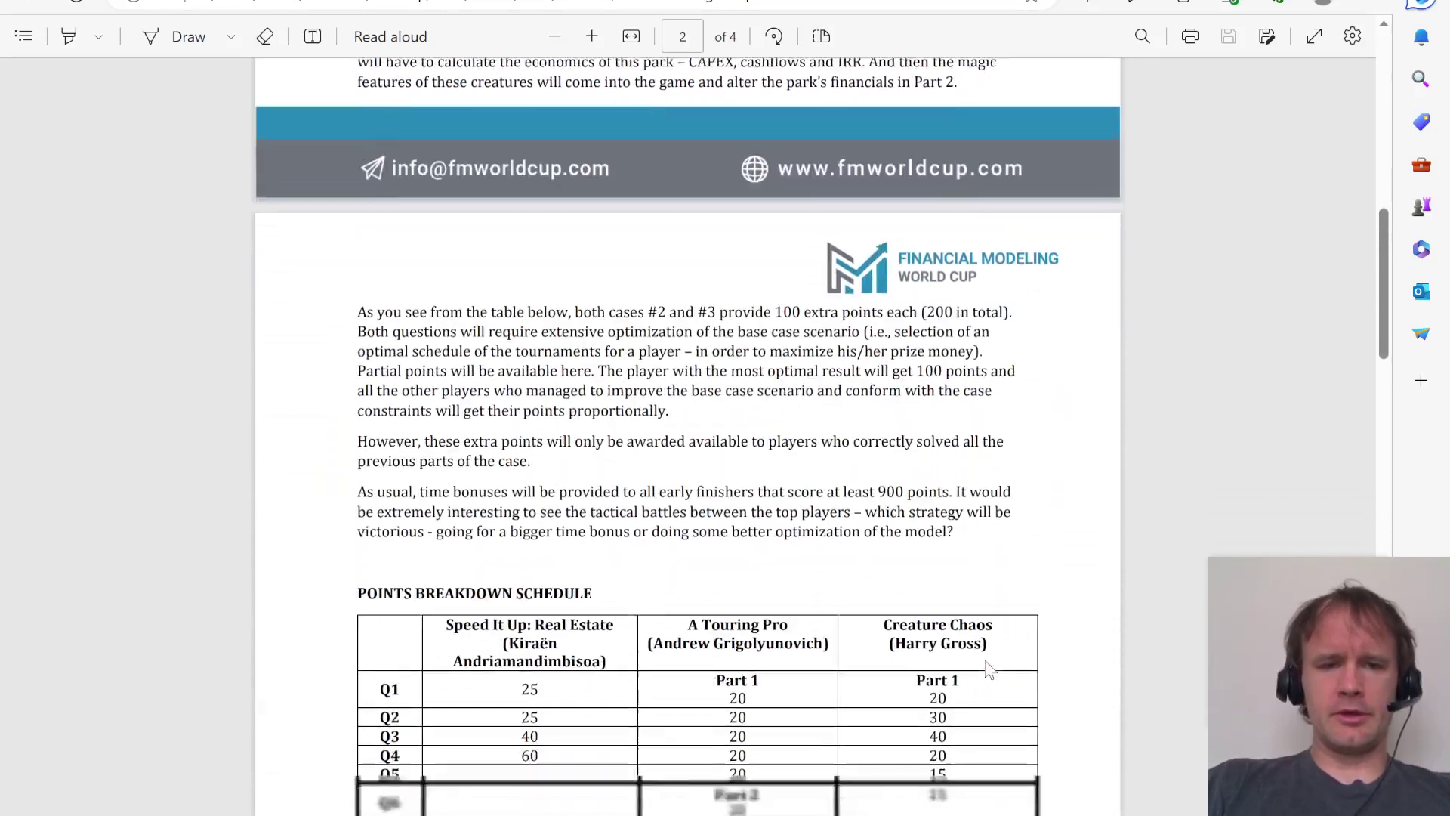
scroll(988, 668, "up", 3)
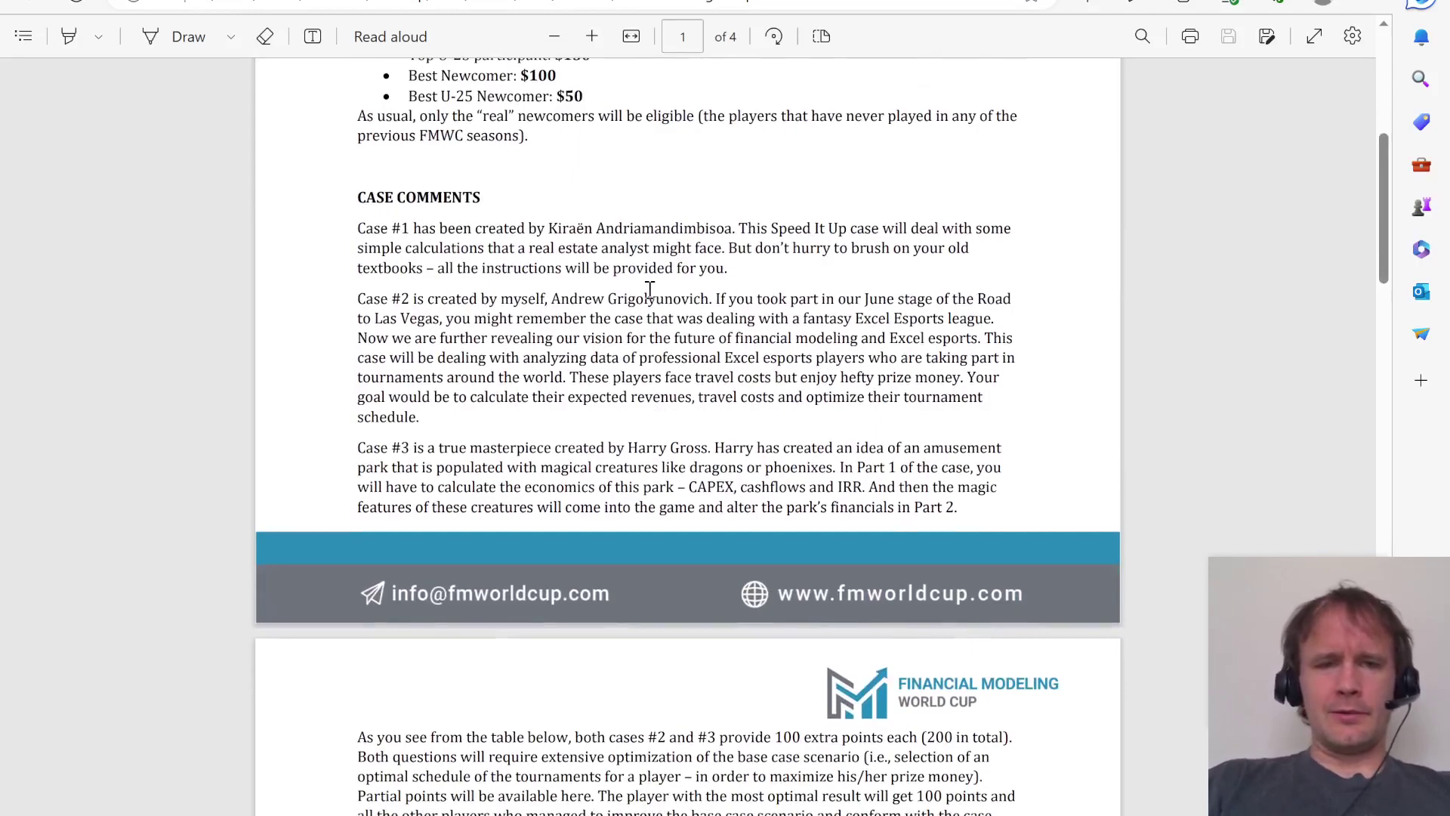
scroll(568, 265, "down", 1)
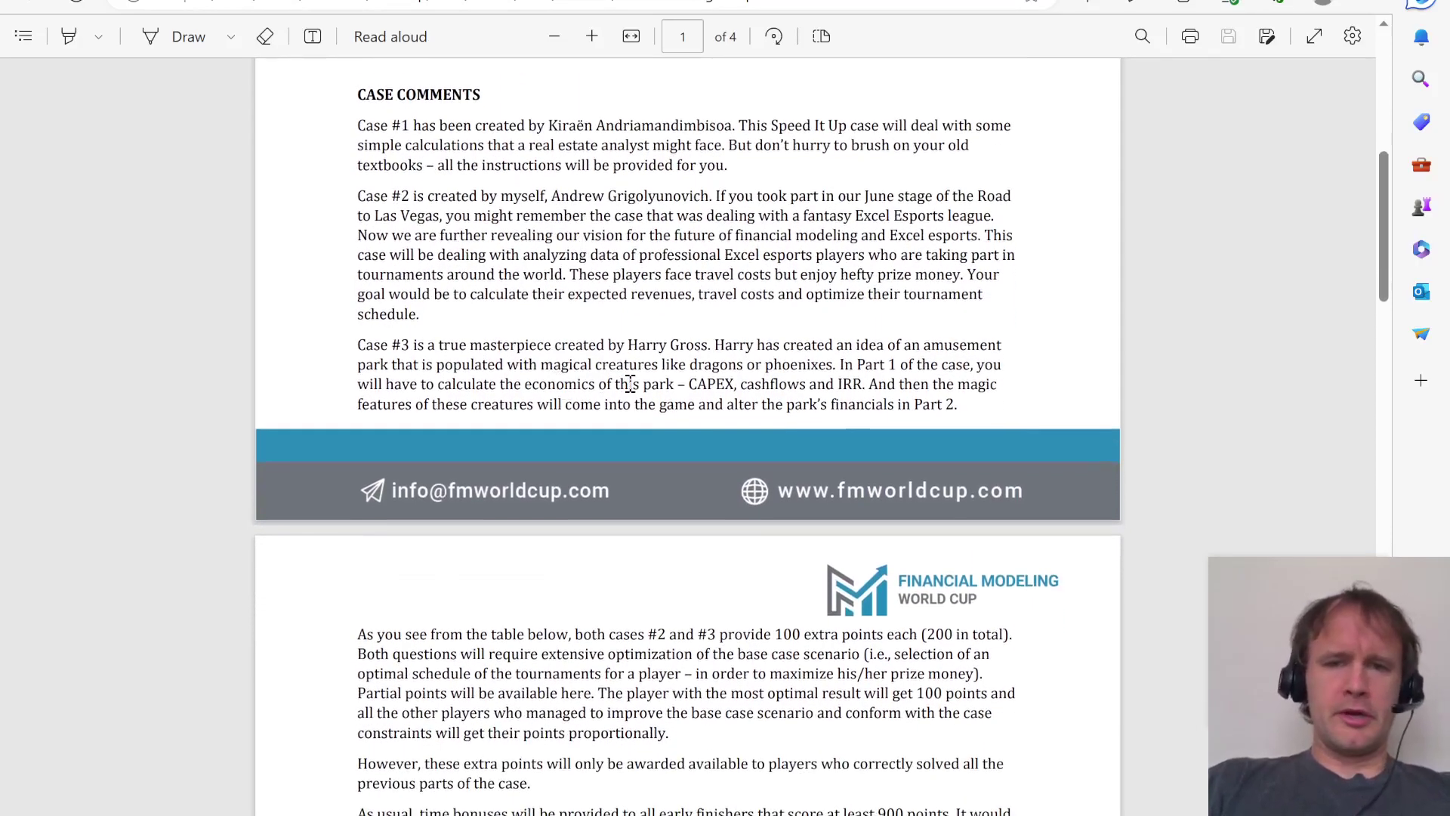
scroll(630, 384, "down", 1)
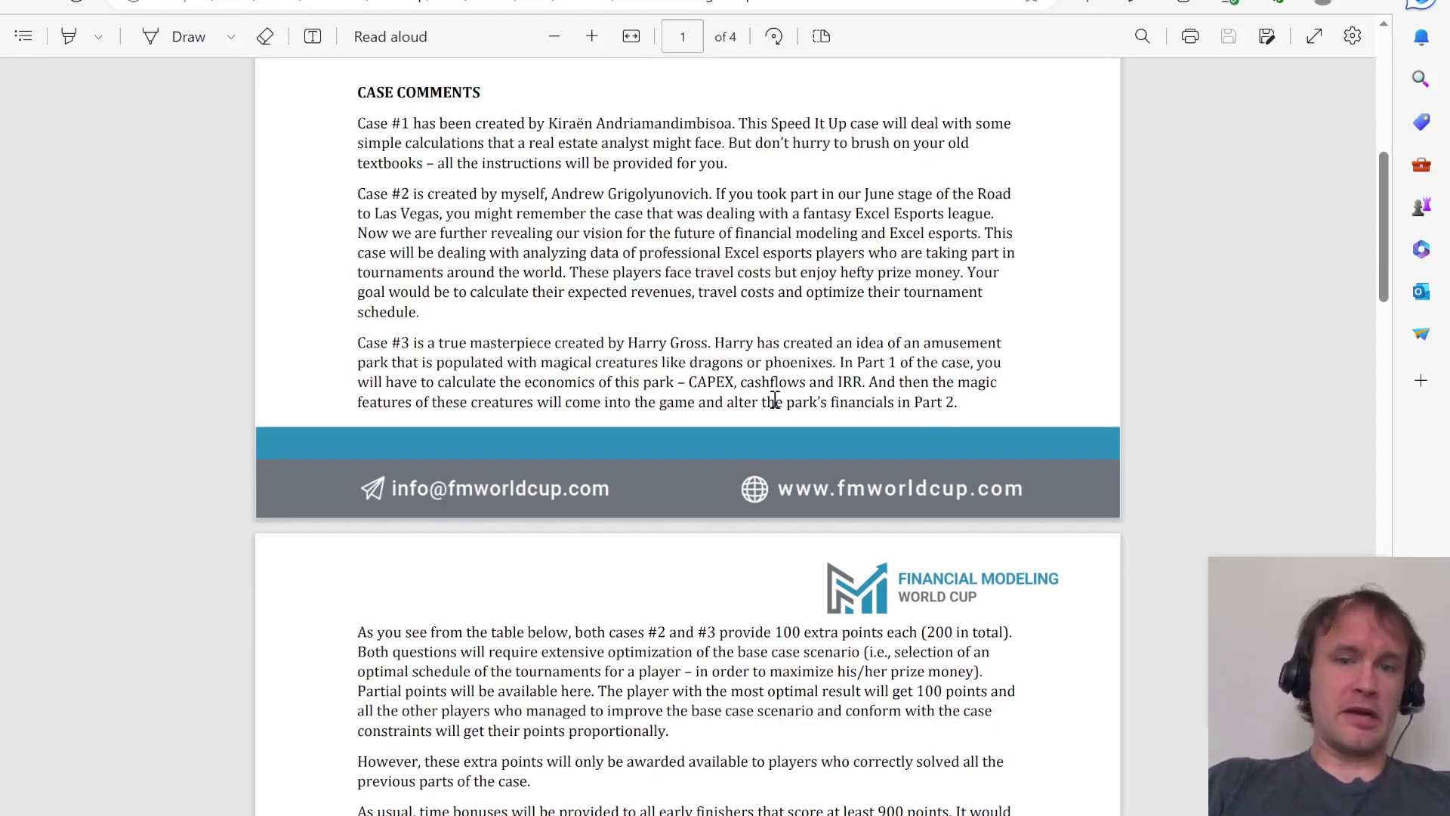
scroll(778, 399, "up", 1)
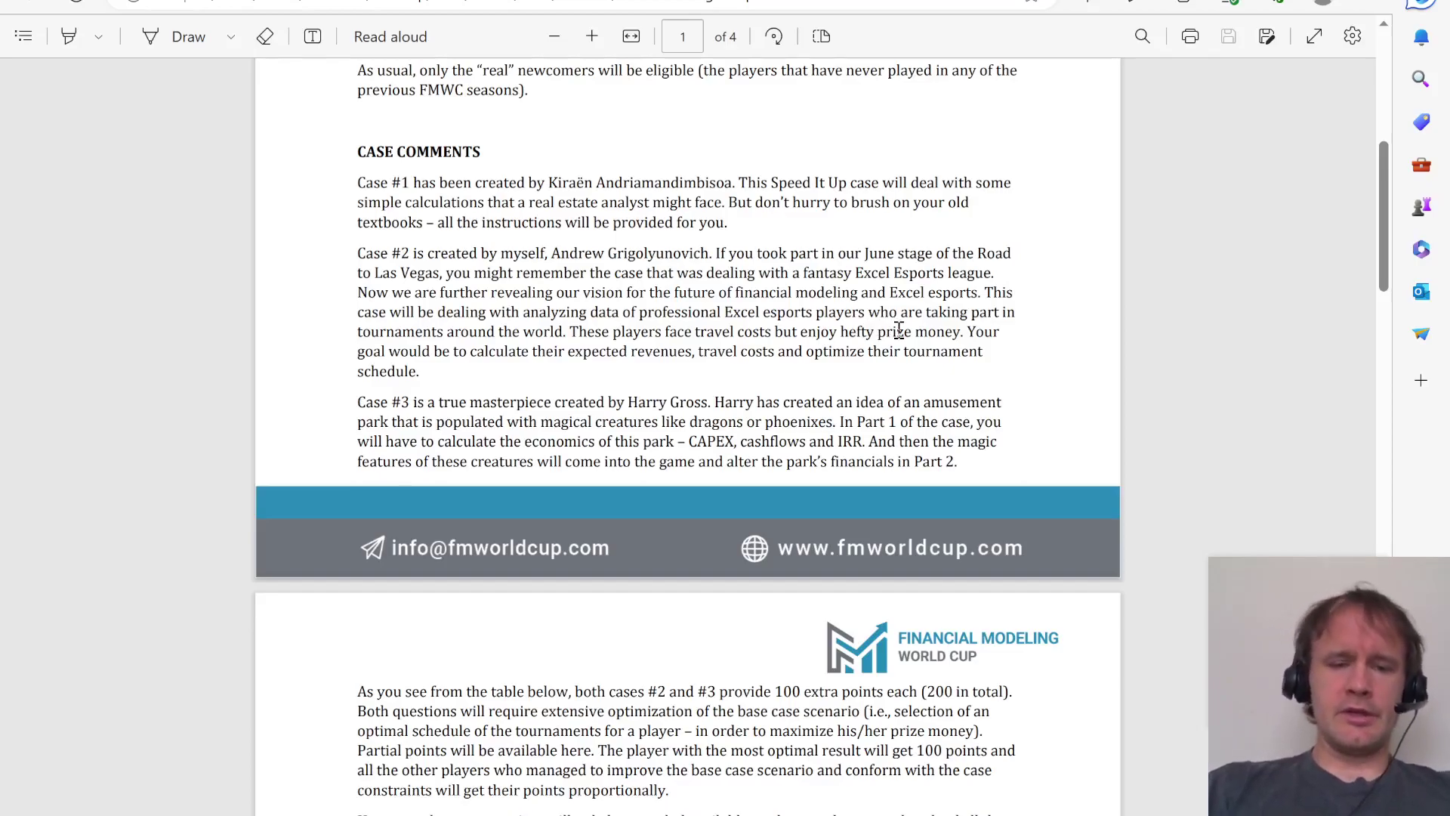
key("alt+Tab")
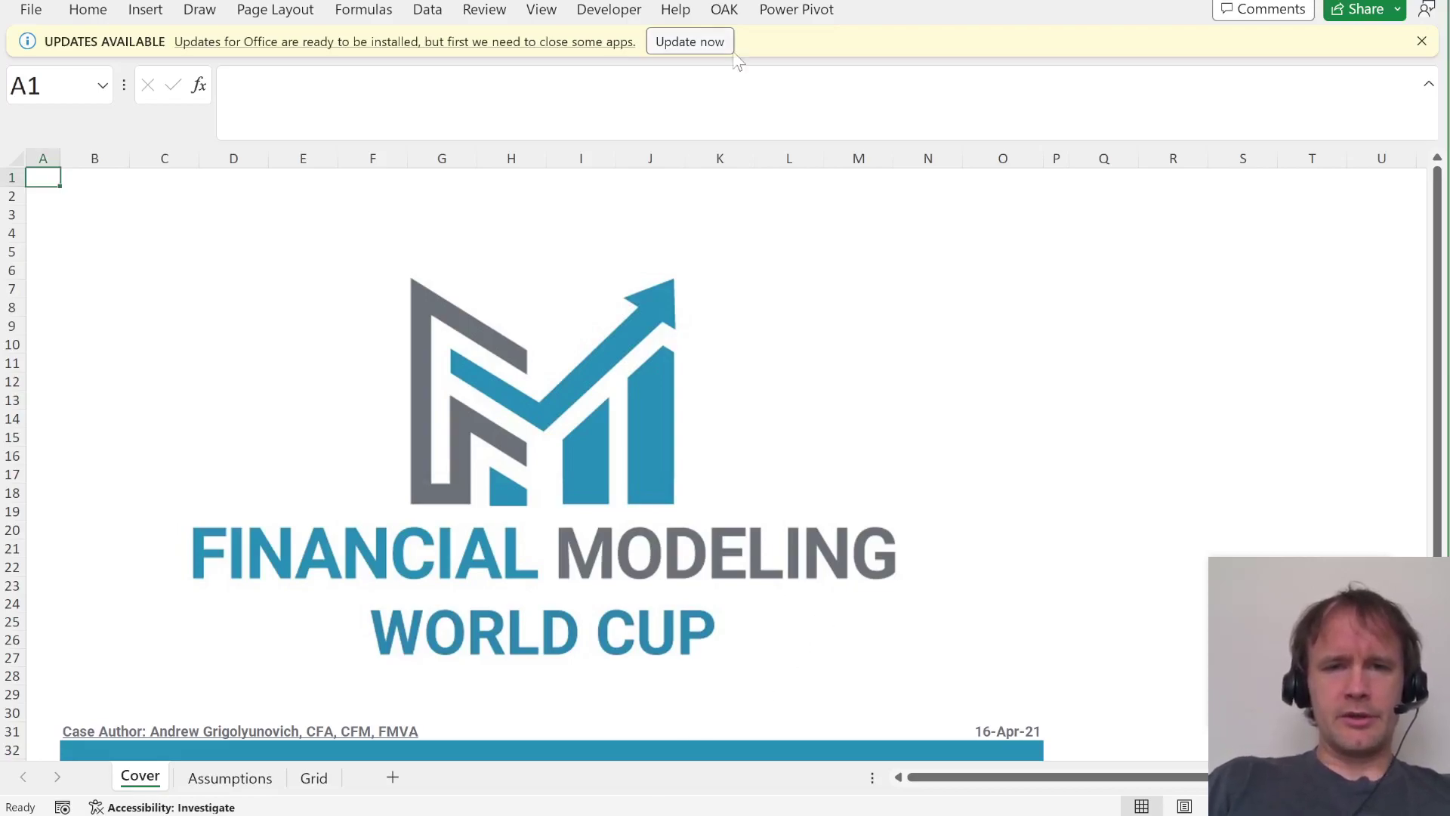
Close the Office updates notice and review the Case 2-S4/2021: Jet Hockey Cover sheet.
left_click(1423, 42)
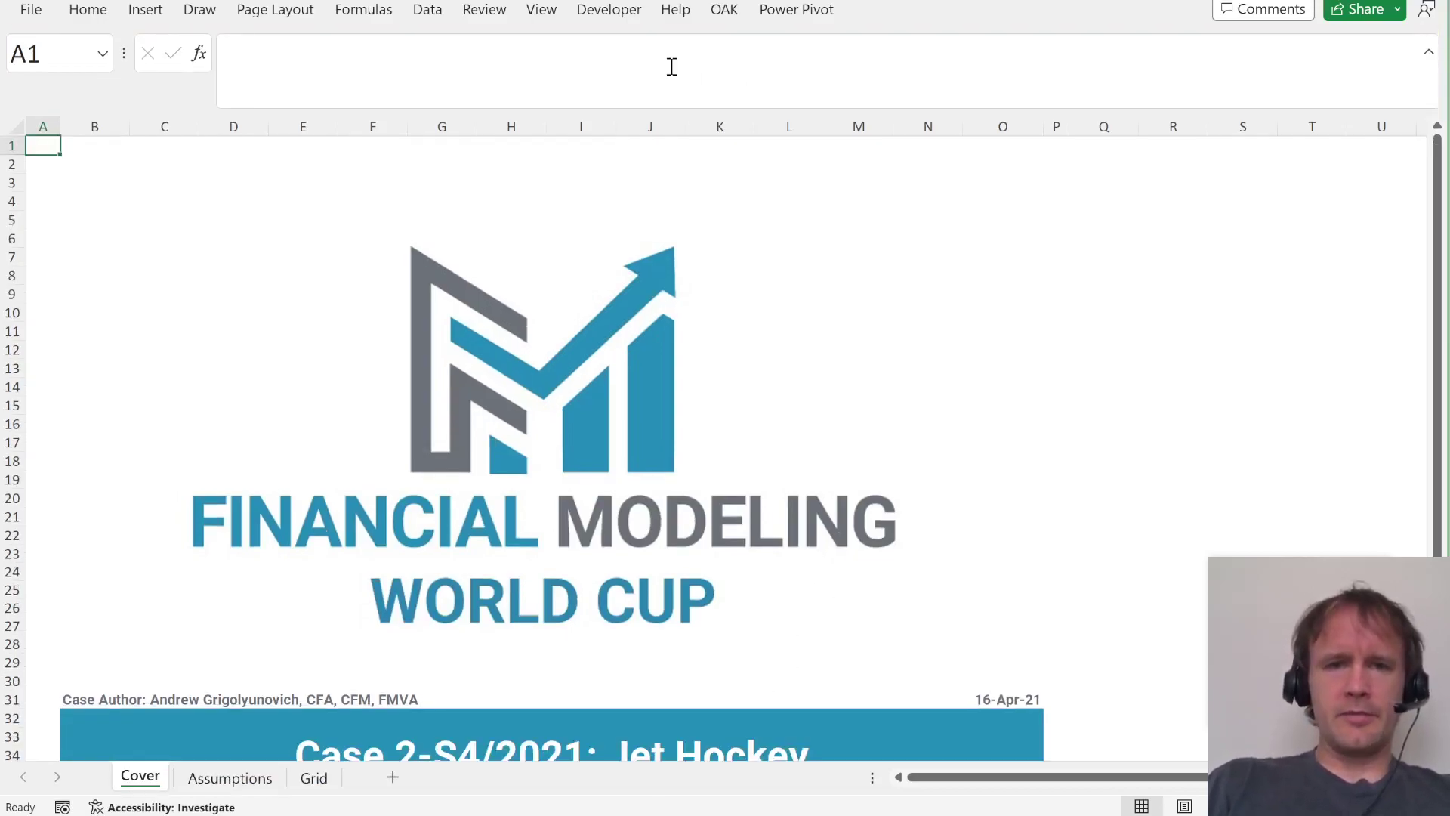
scroll(590, 263, "down", 1)
left_click(670, 718)
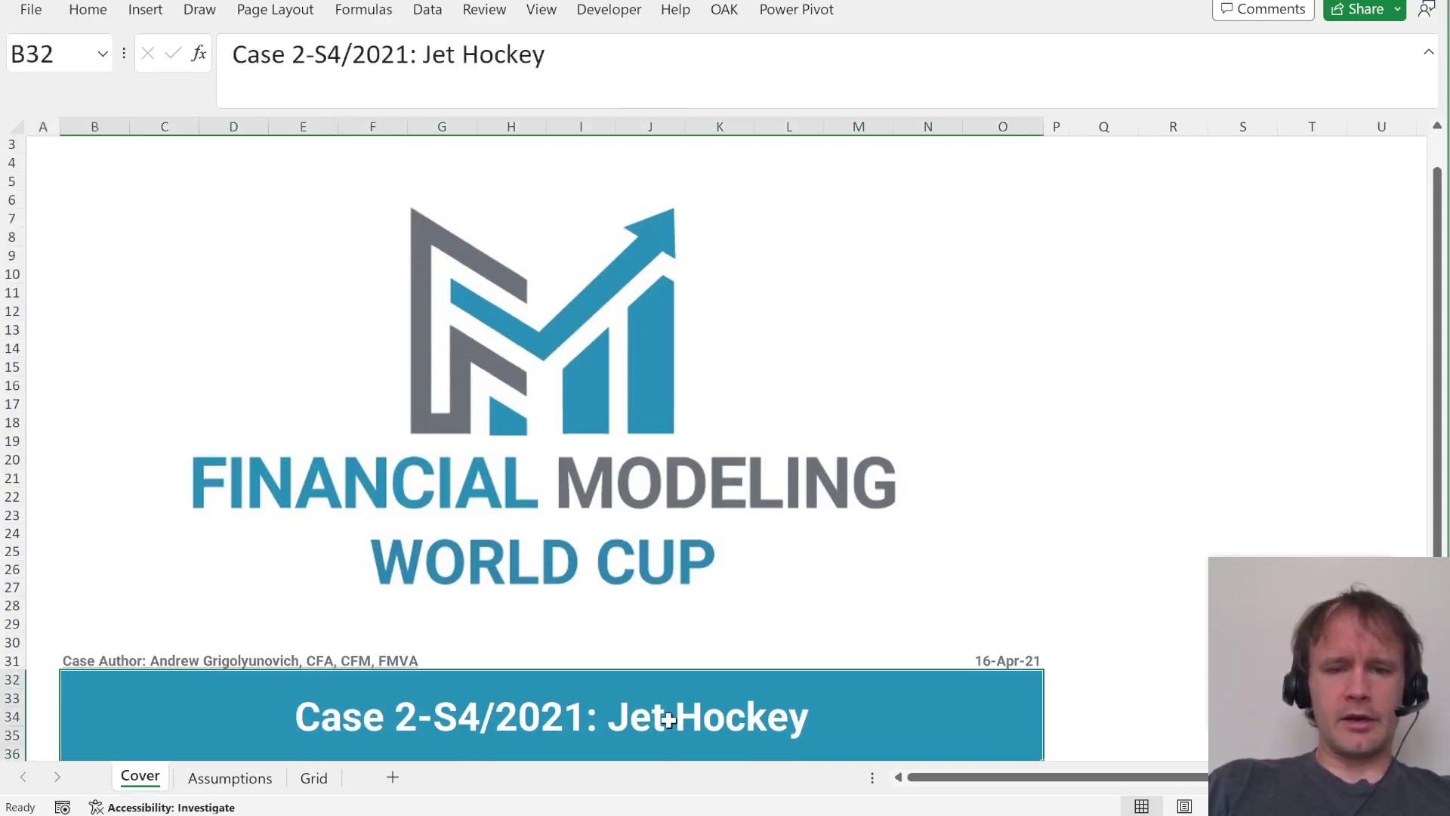
scroll(840, 573, "down", 1)
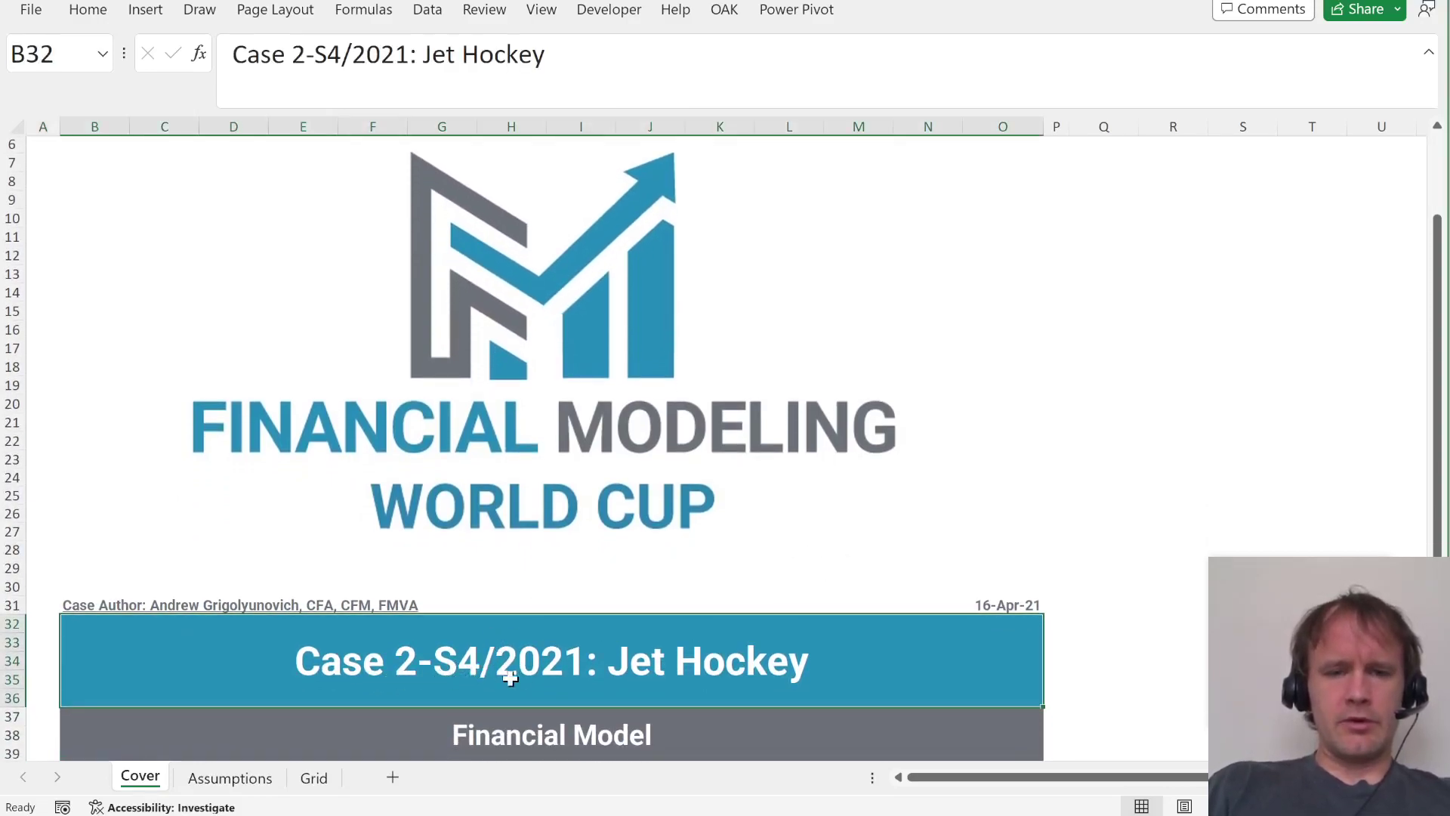
scroll(612, 511, "up", 2)
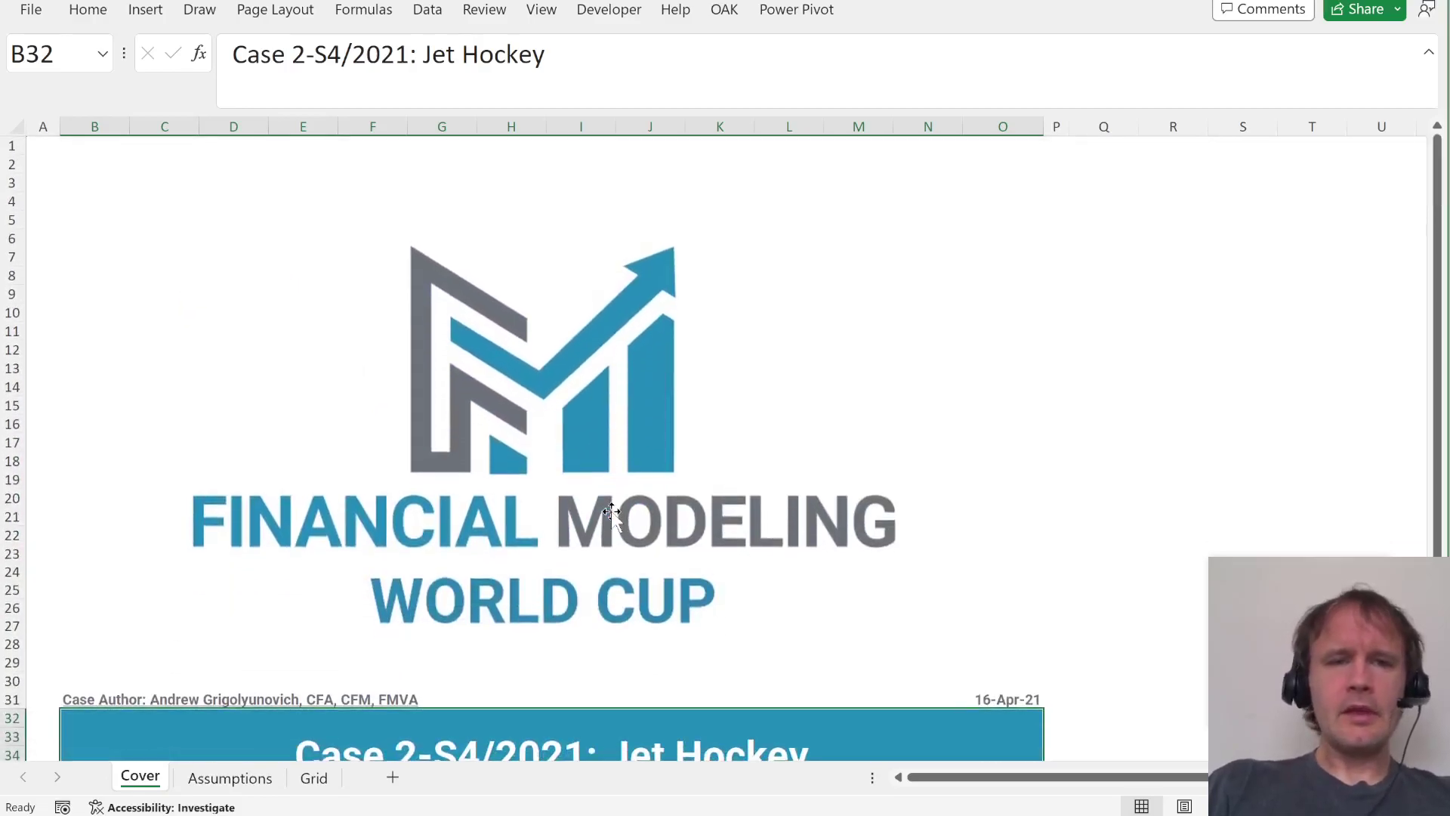
Browse the Assumptions and Grid sheets and review the Assumptions country table.
key("ctrl+Page_Down")
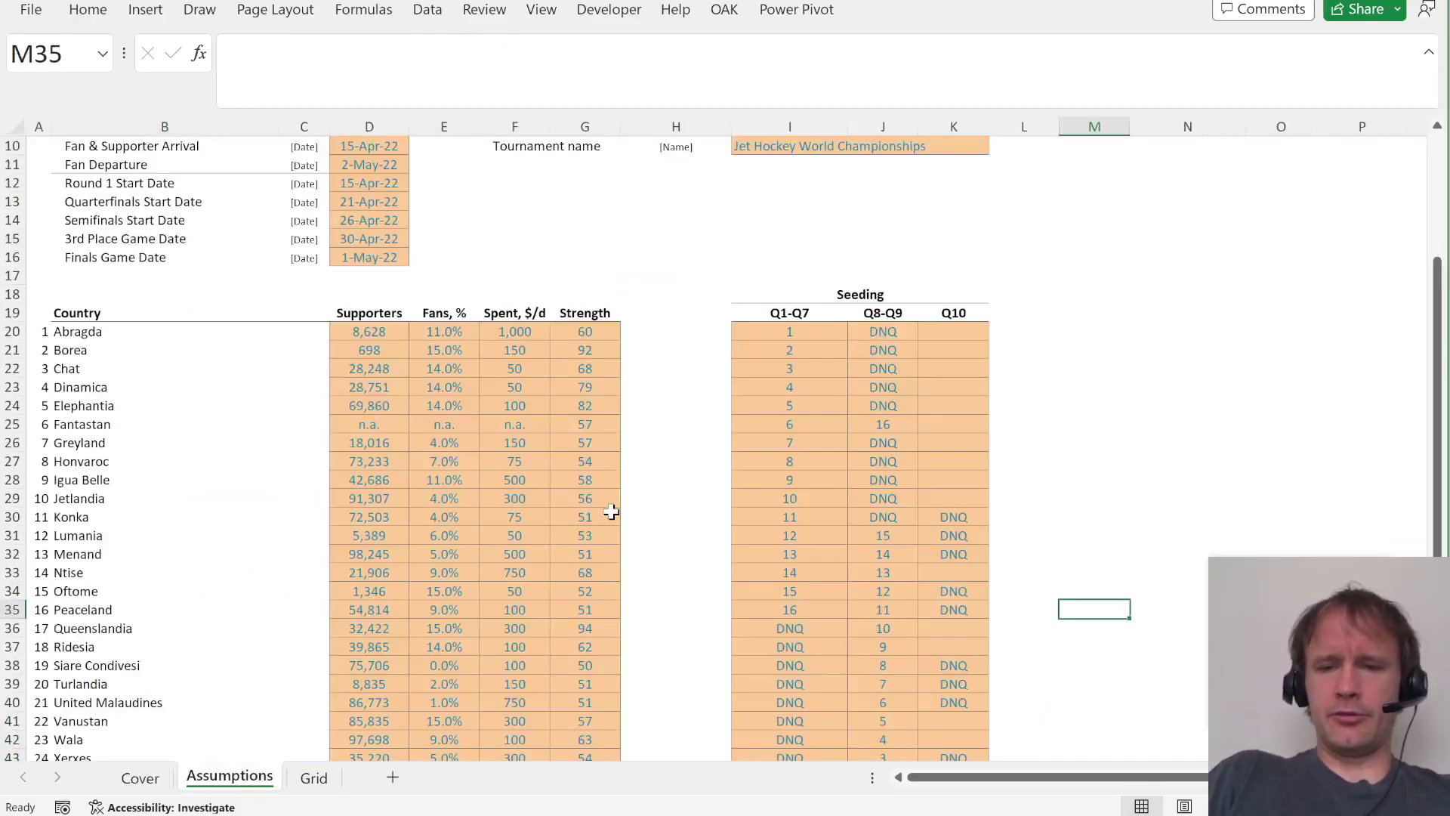
key("ctrl+Home")
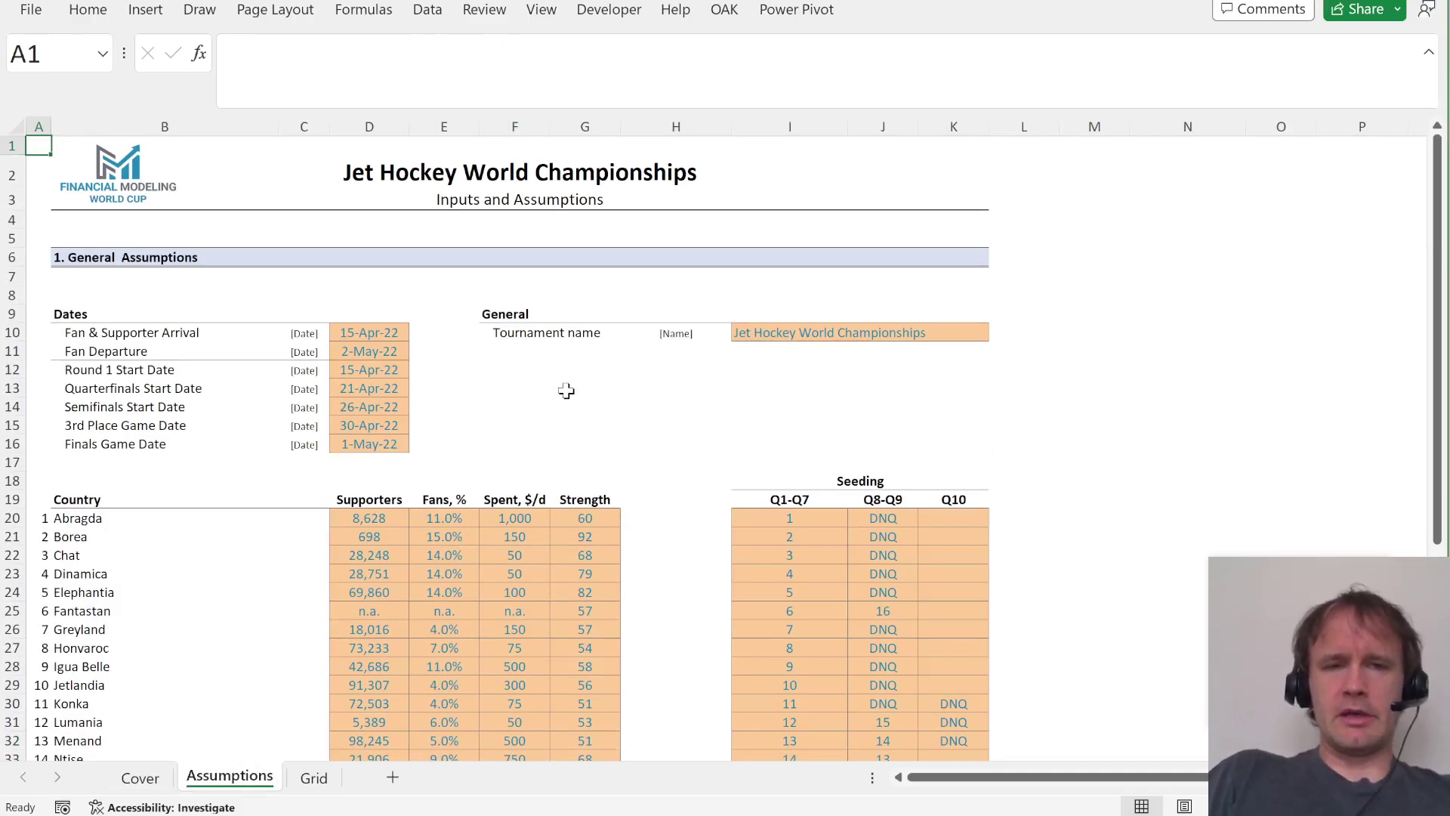
key("ctrl+Page_Down")
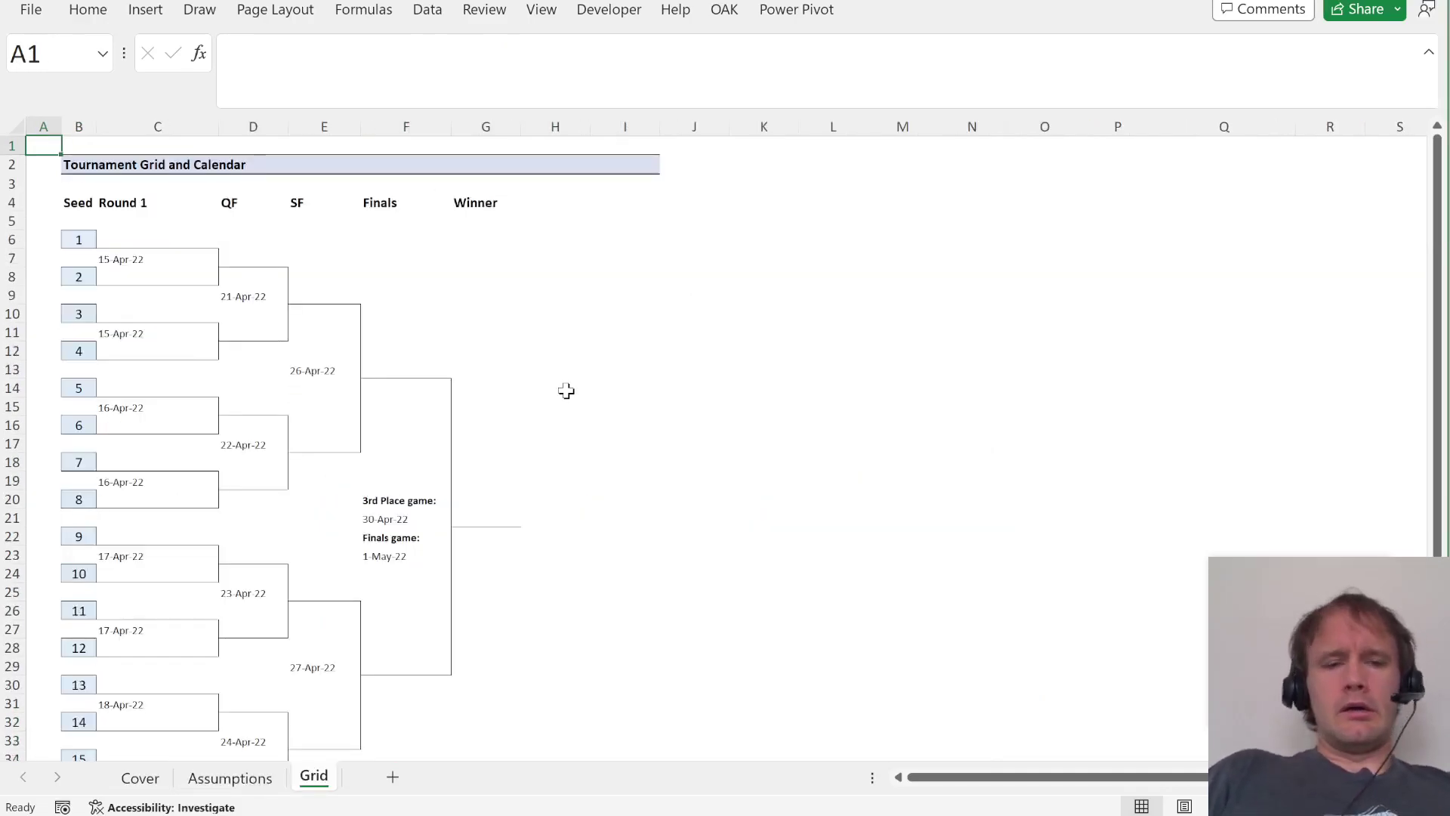
key("ctrl+Page_Up")
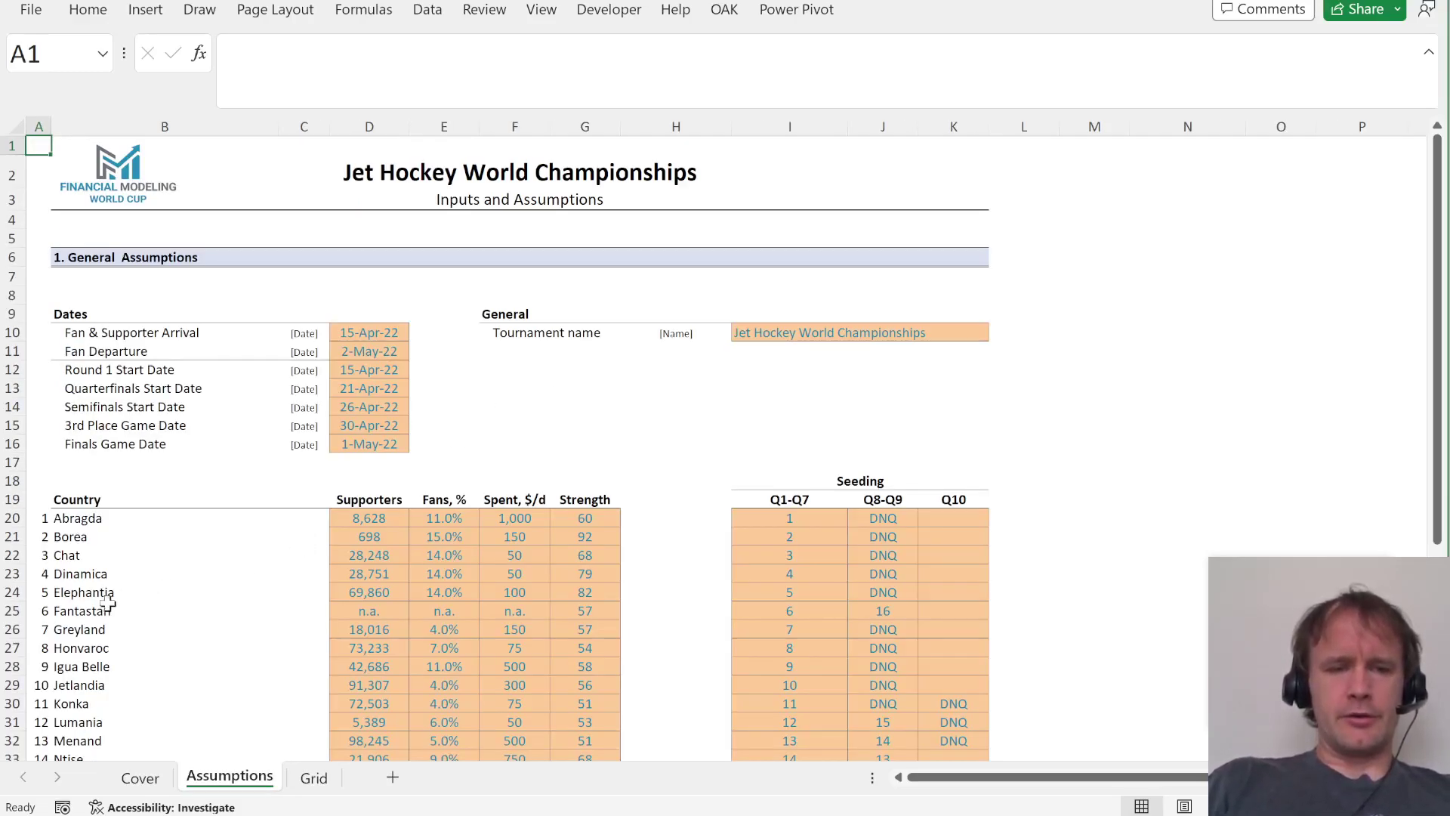
left_click(83, 614)
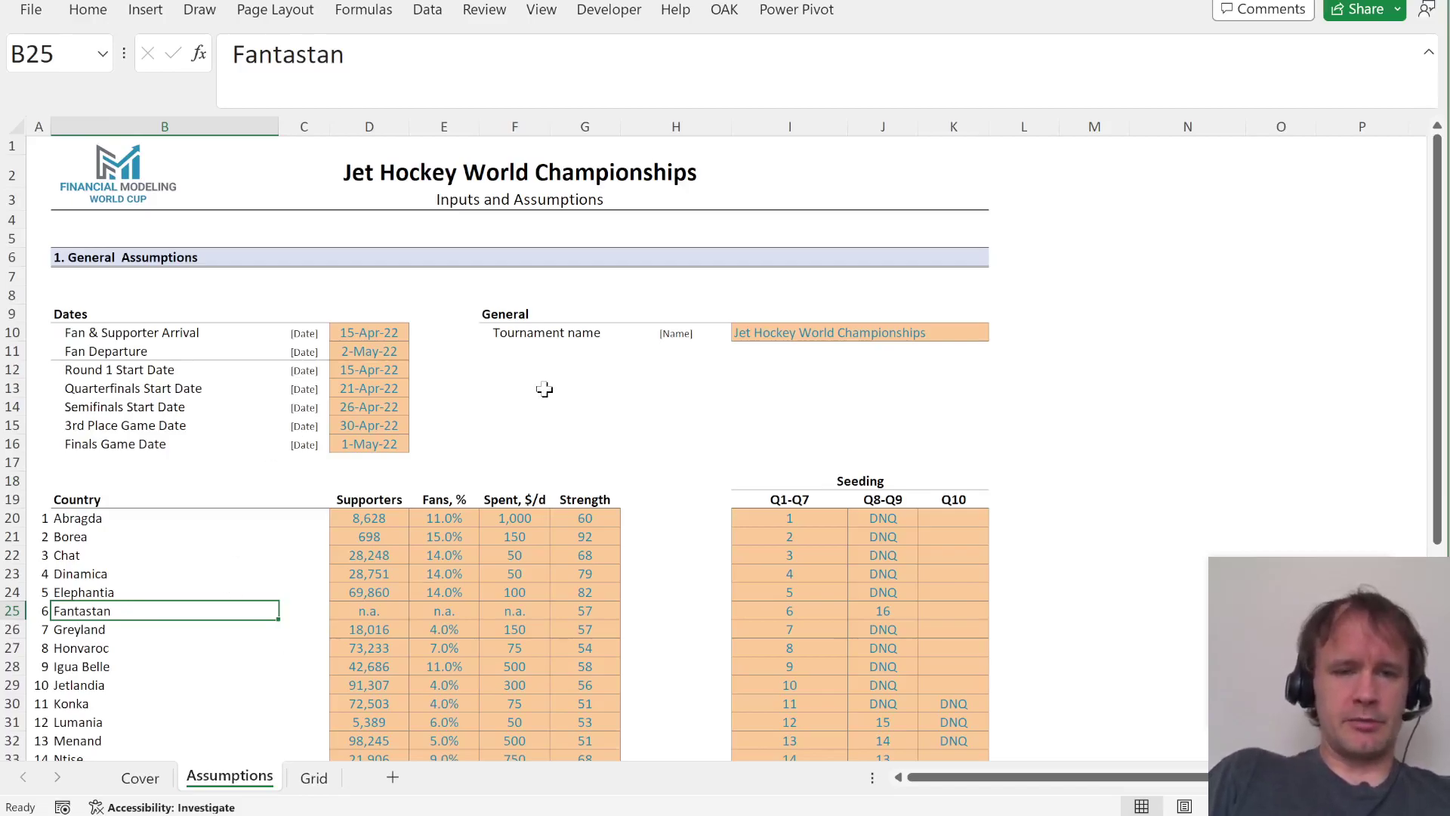
scroll(710, 475, "down", 9)
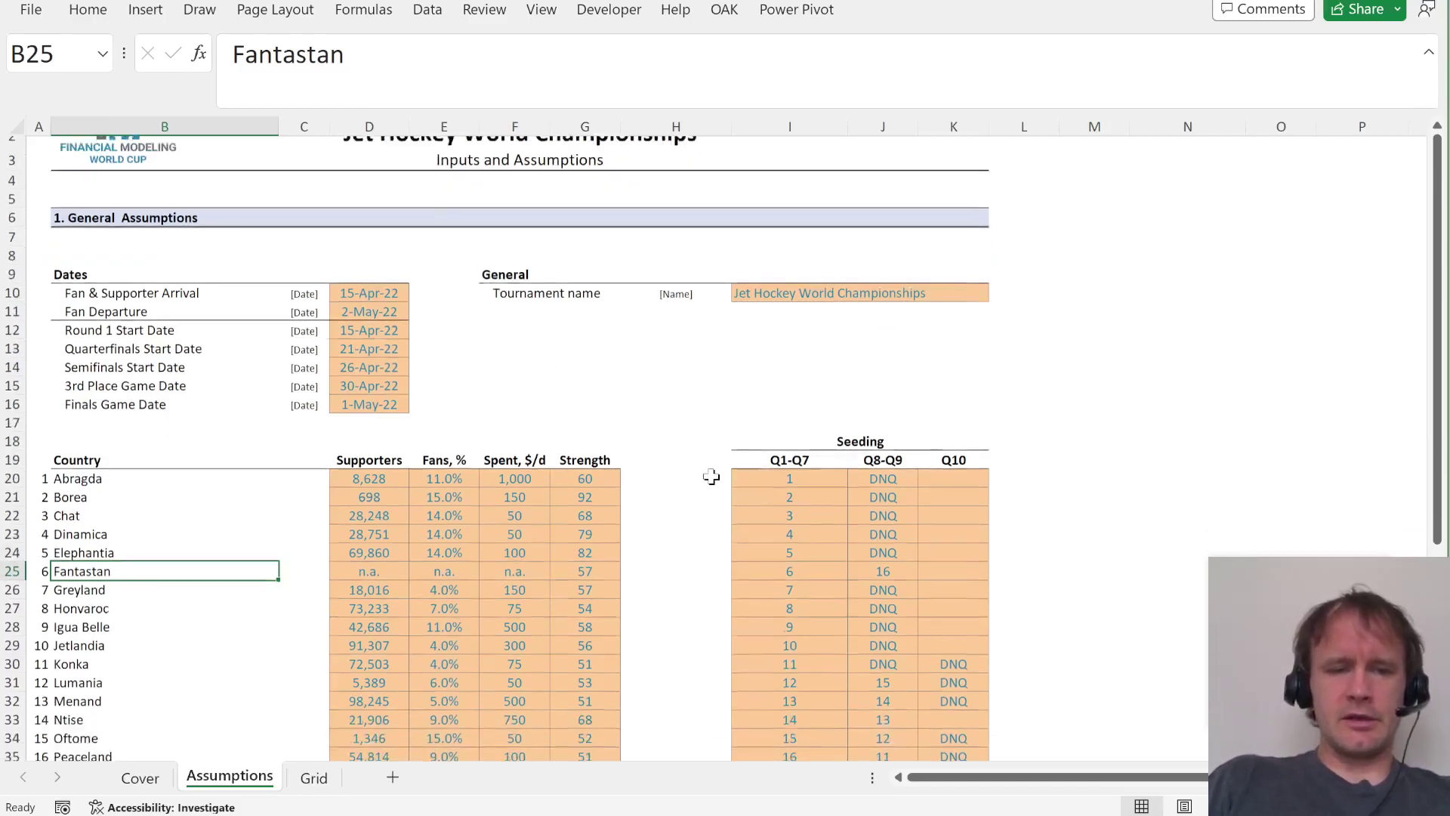
key("ctrl+Up")
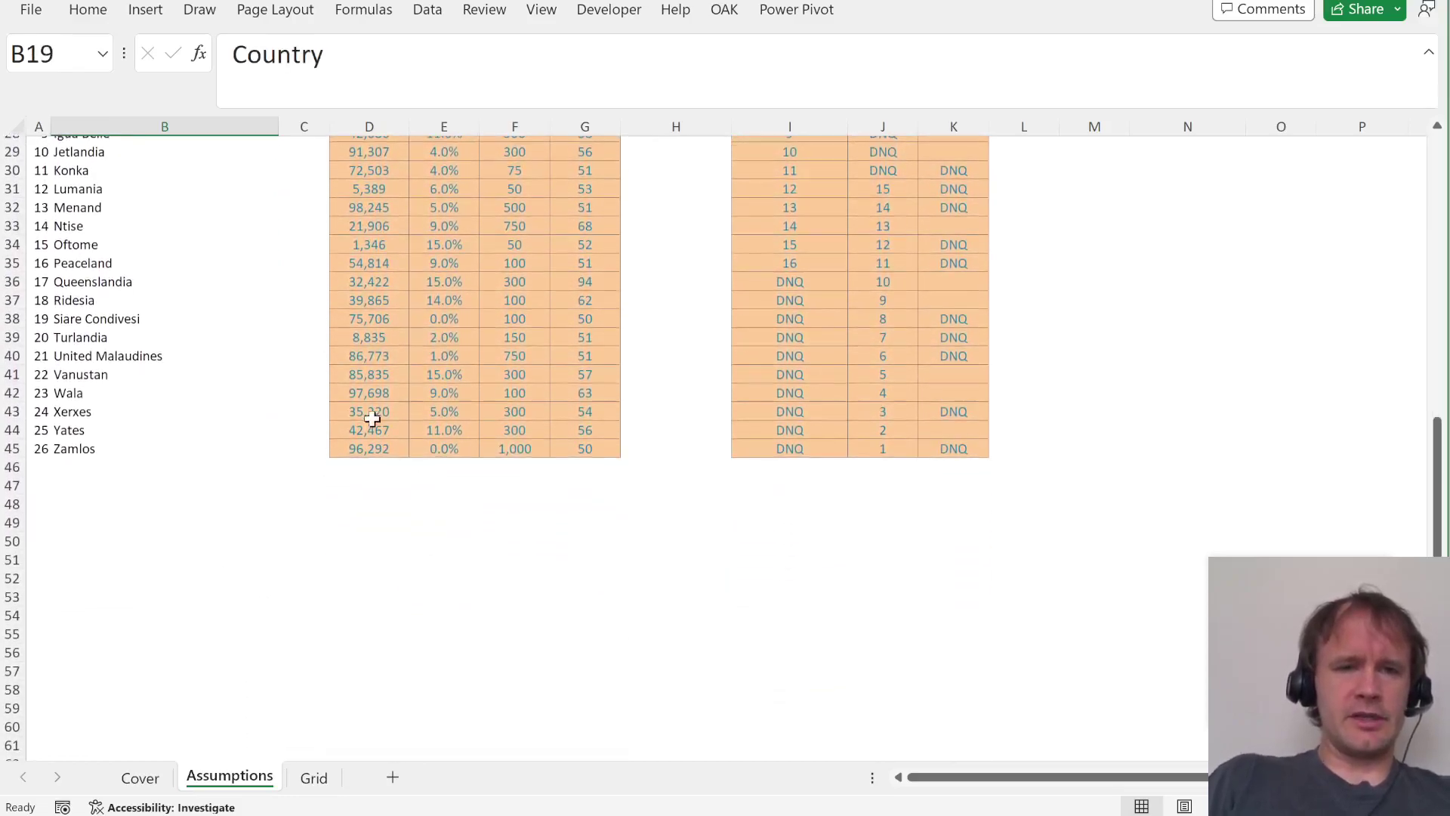
scroll(363, 415, "up", 9)
scroll(364, 415, "down", 4)
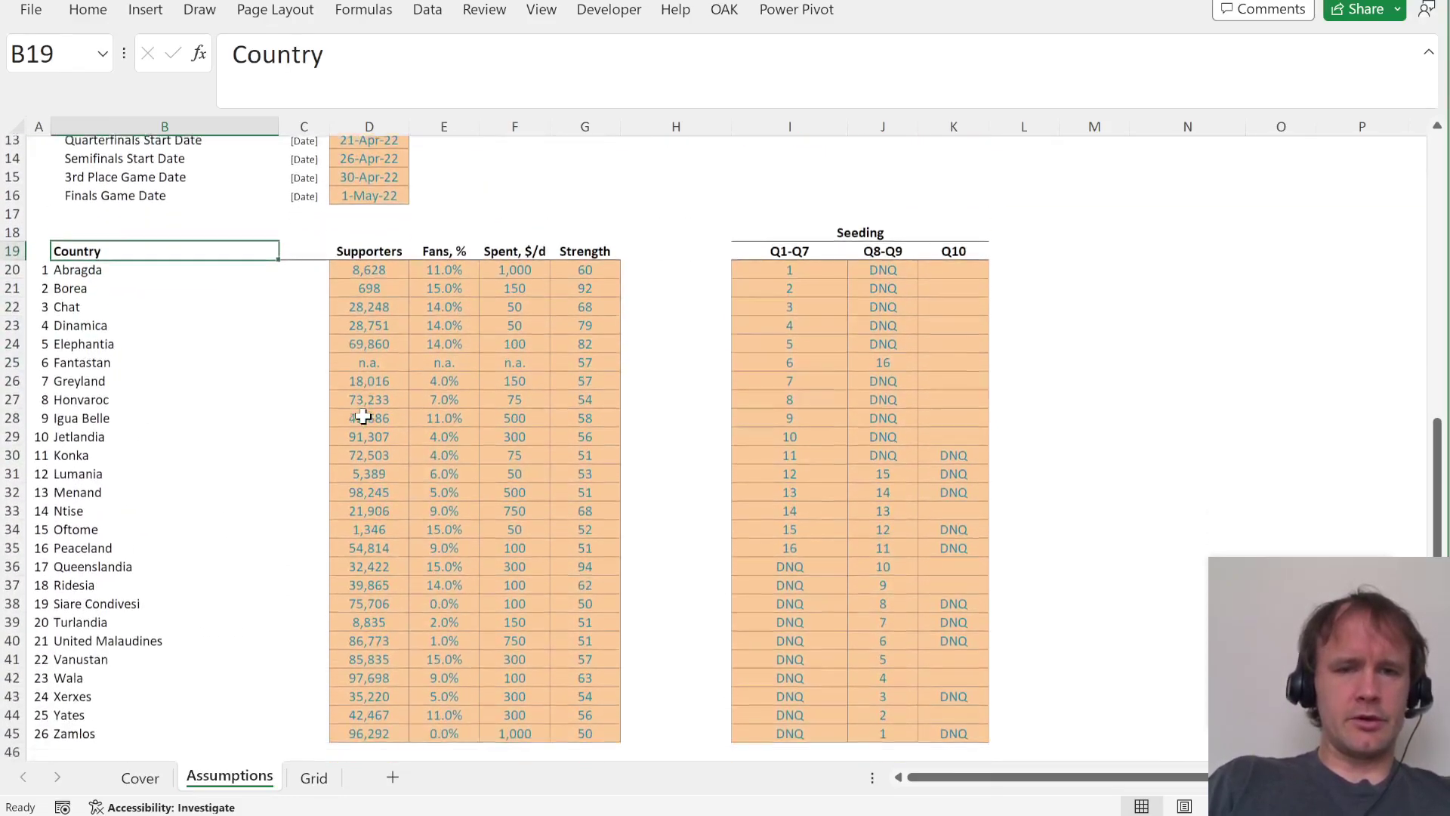
Inspect the Q1-Q7 seeds in I20:I35 and the DNQ entries in I36:I45.
left_click(792, 267)
key("shift+Down")
key("shift+Down")
key("shift+Down")
key("shift+Down")
key("shift+Down")
key("shift+Down")
key("shift+Down")
key("shift+Down")
key("shift+Down")
key("shift+Down")
key("shift+Down")
key("shift+Down")
key("shift+Down")
key("shift+Down")
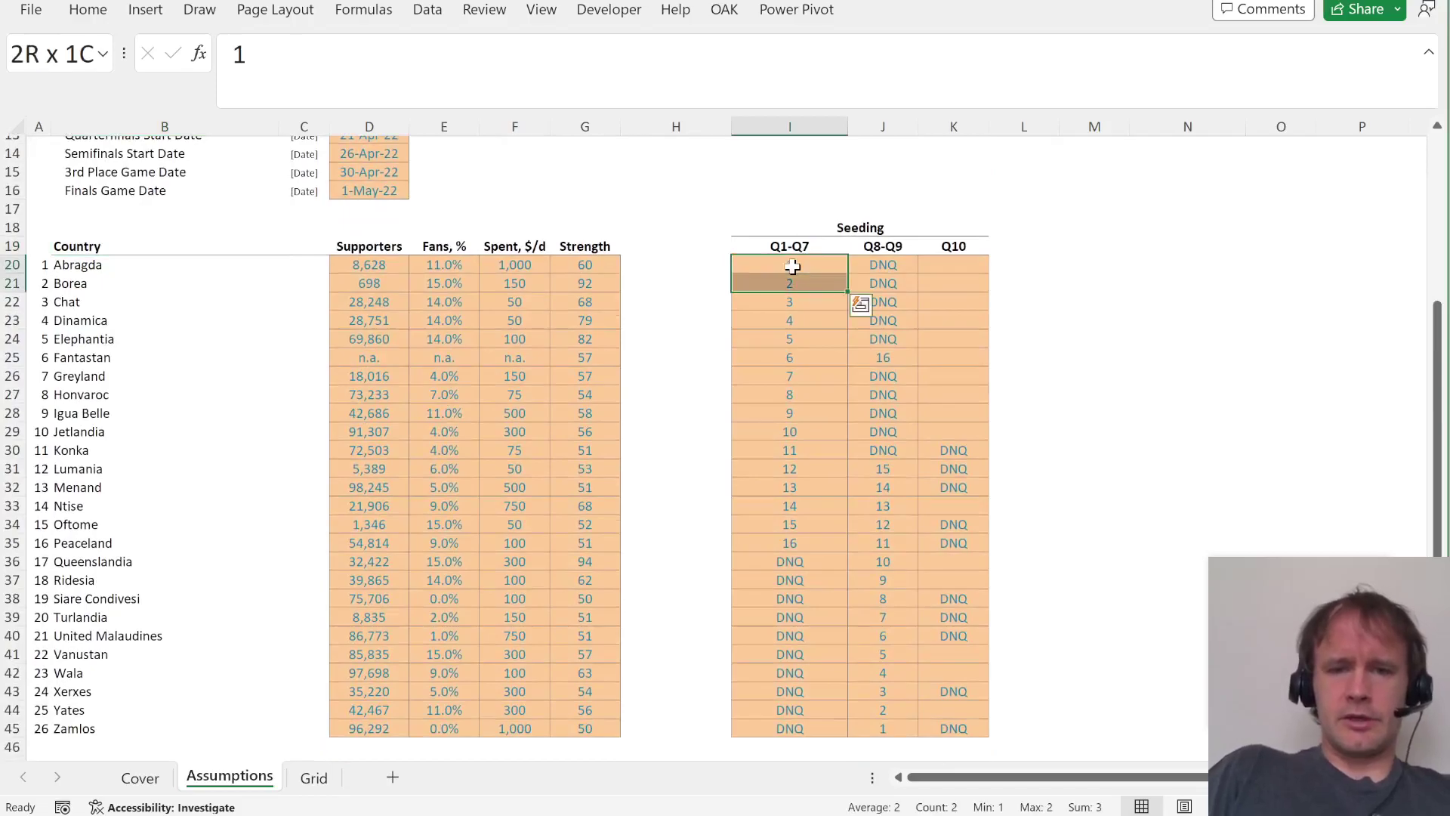
key("shift+Down")
key("shift+Return")
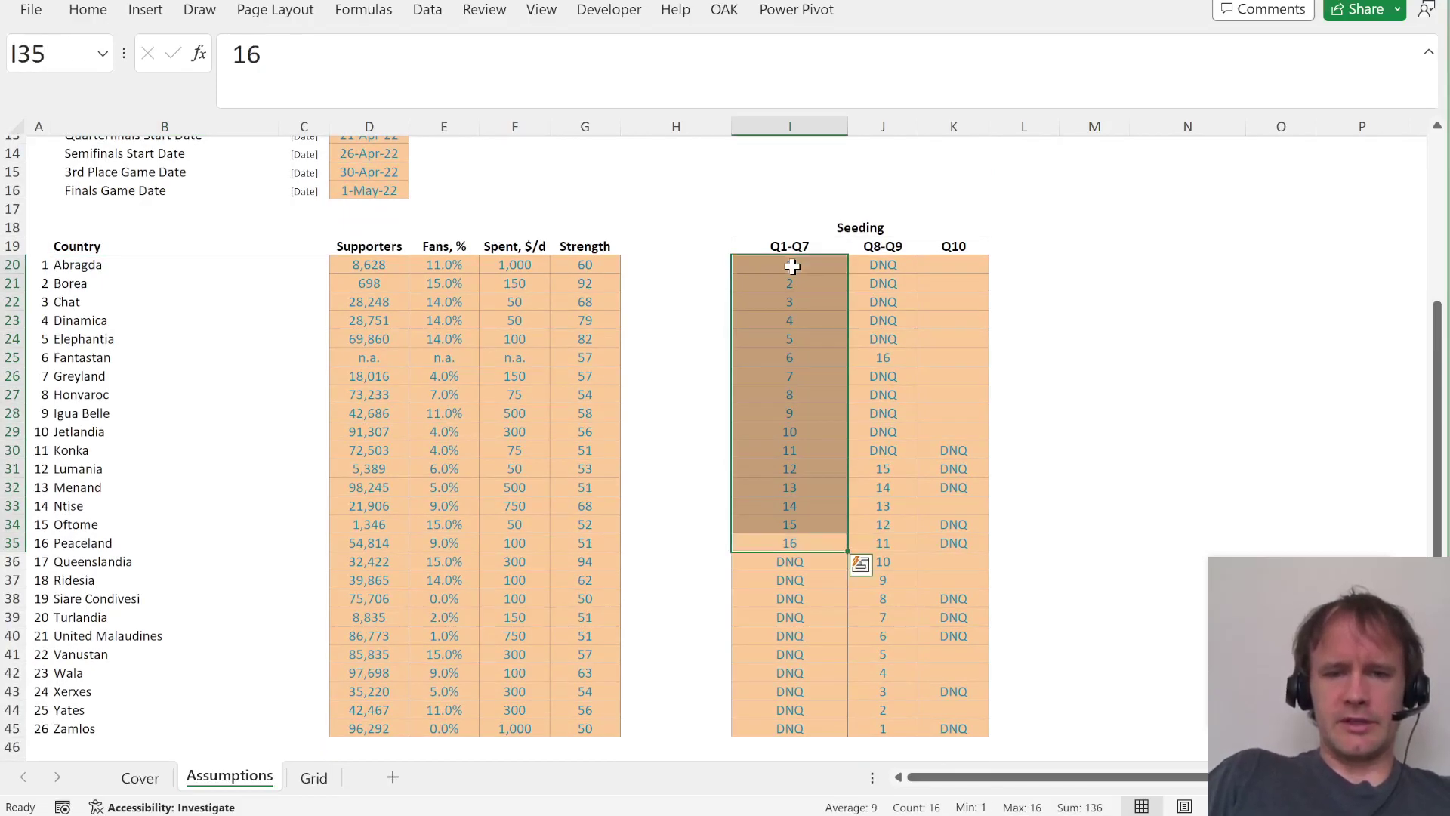
key("Down")
key("ctrl+shift+Down")
Check the Q8-Q9 and Q10 seeding columns, then move on to the Grid bracket.
key("Right")
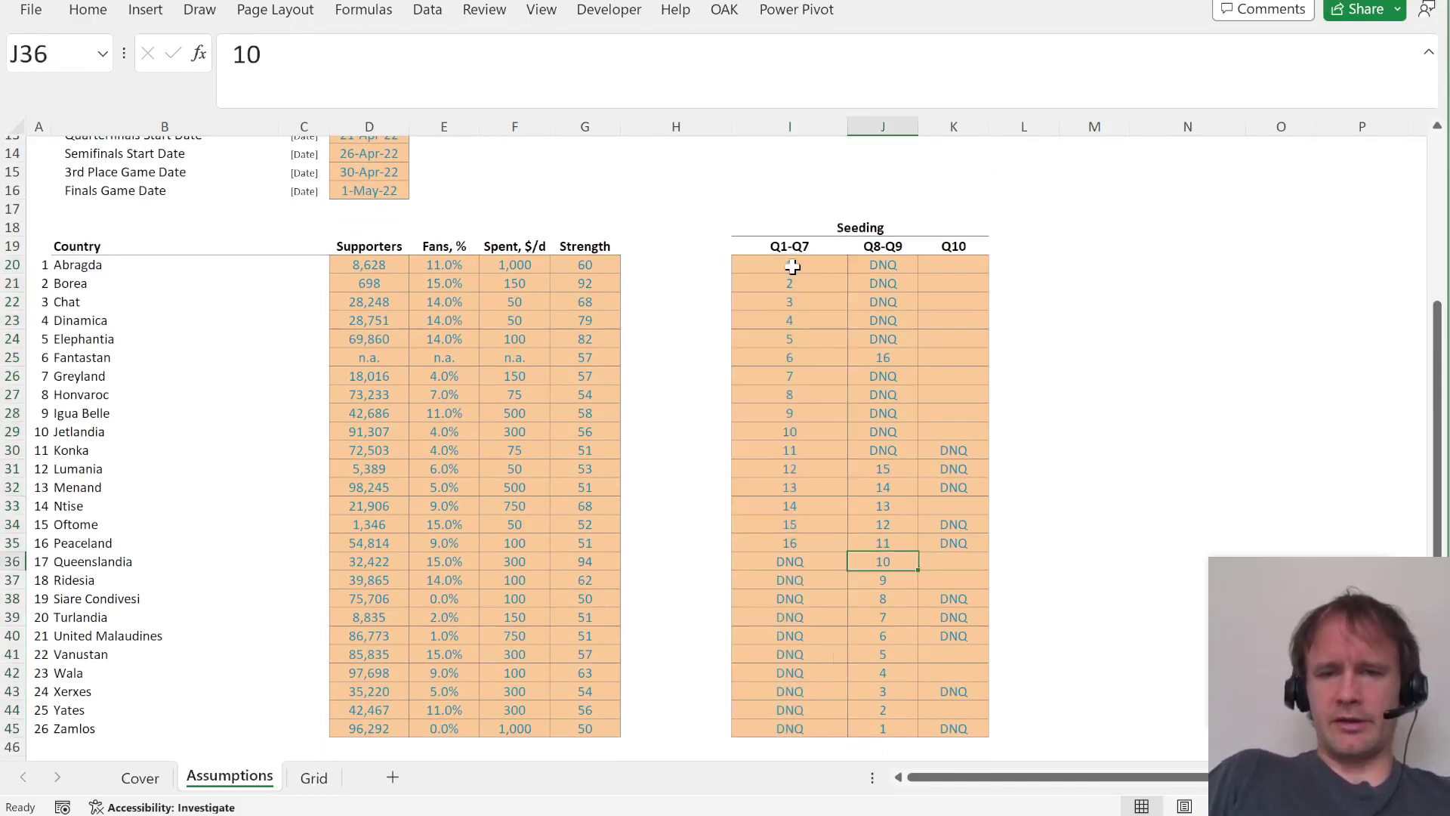
key("ctrl+Up")
key("Right")
key("ctrl+space")
key("Left")
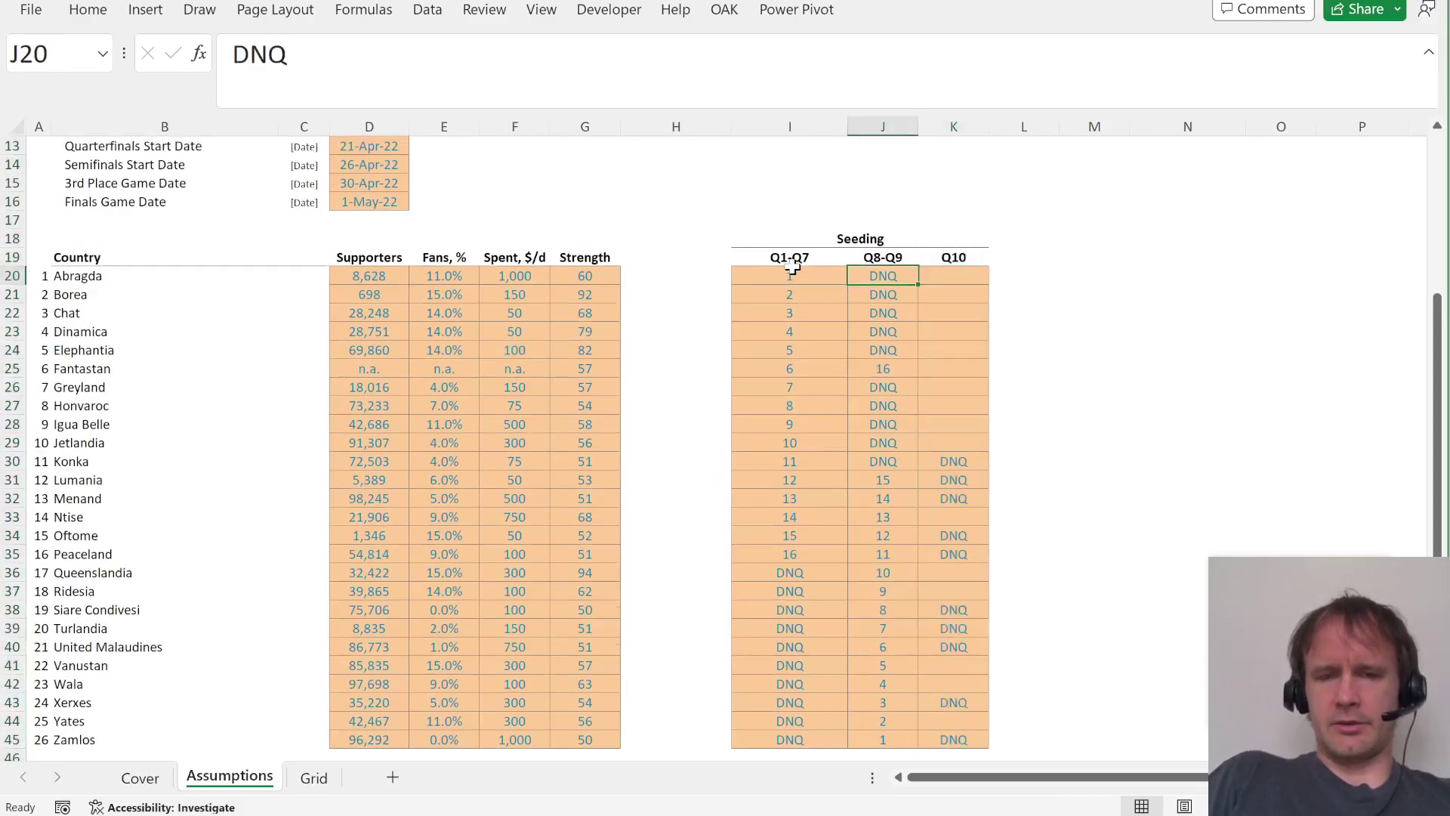
key("Left")
key("Home")
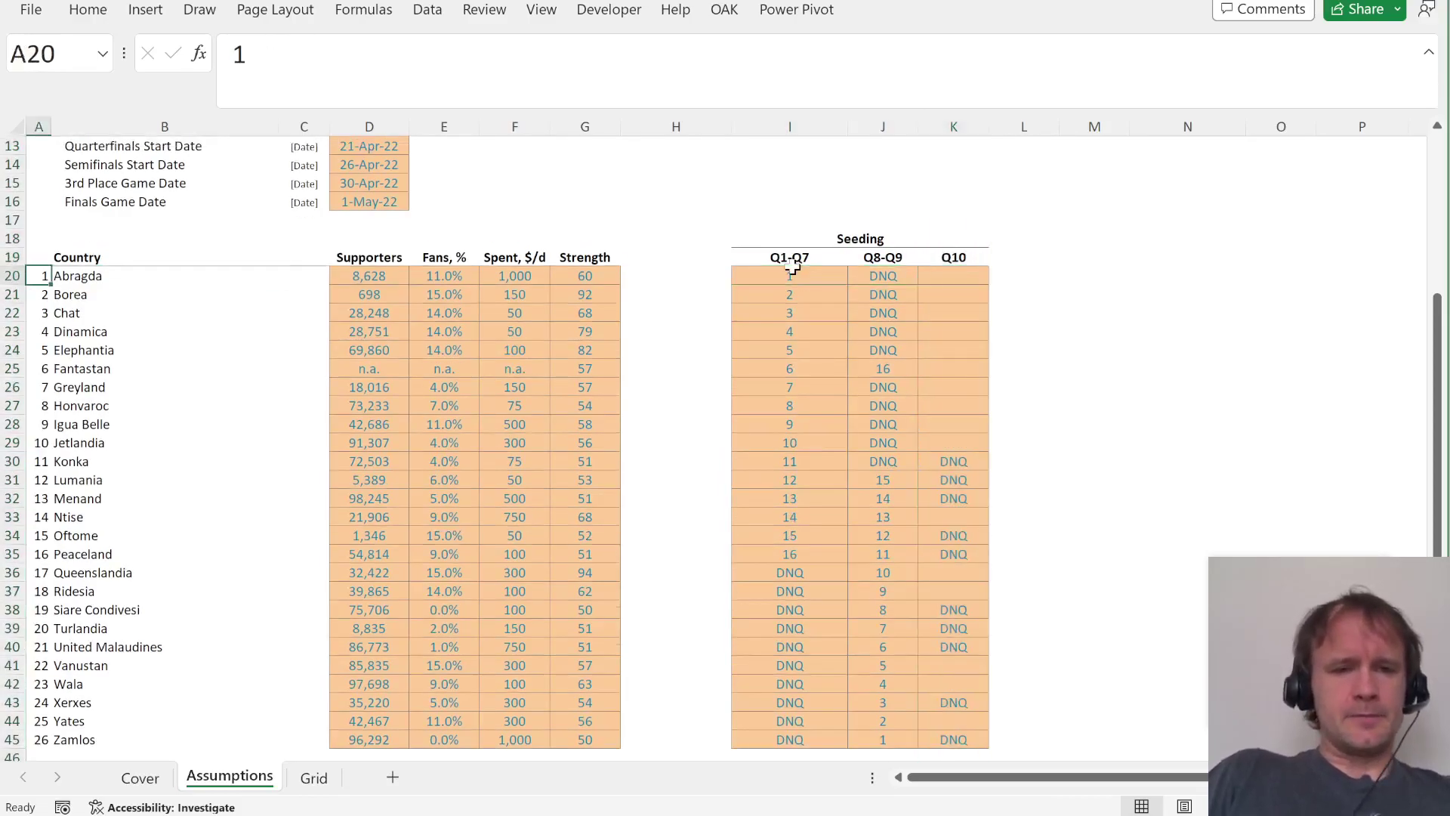
key("ctrl+Page_Down")
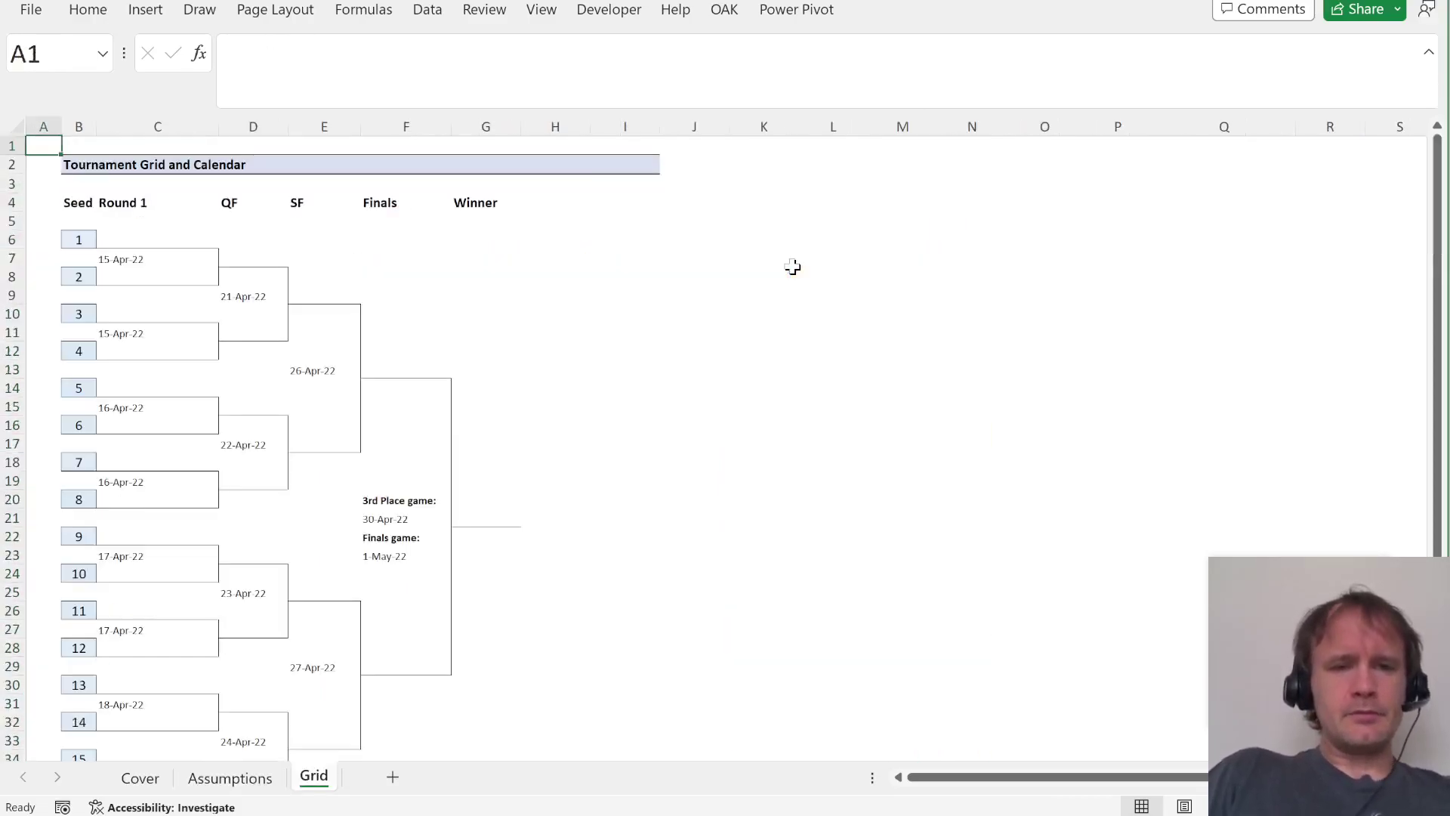
Trace the Round 1, quarterfinal, semifinal, 3rd Place and Finals date formulas on the Grid bracket.
left_click(148, 233)
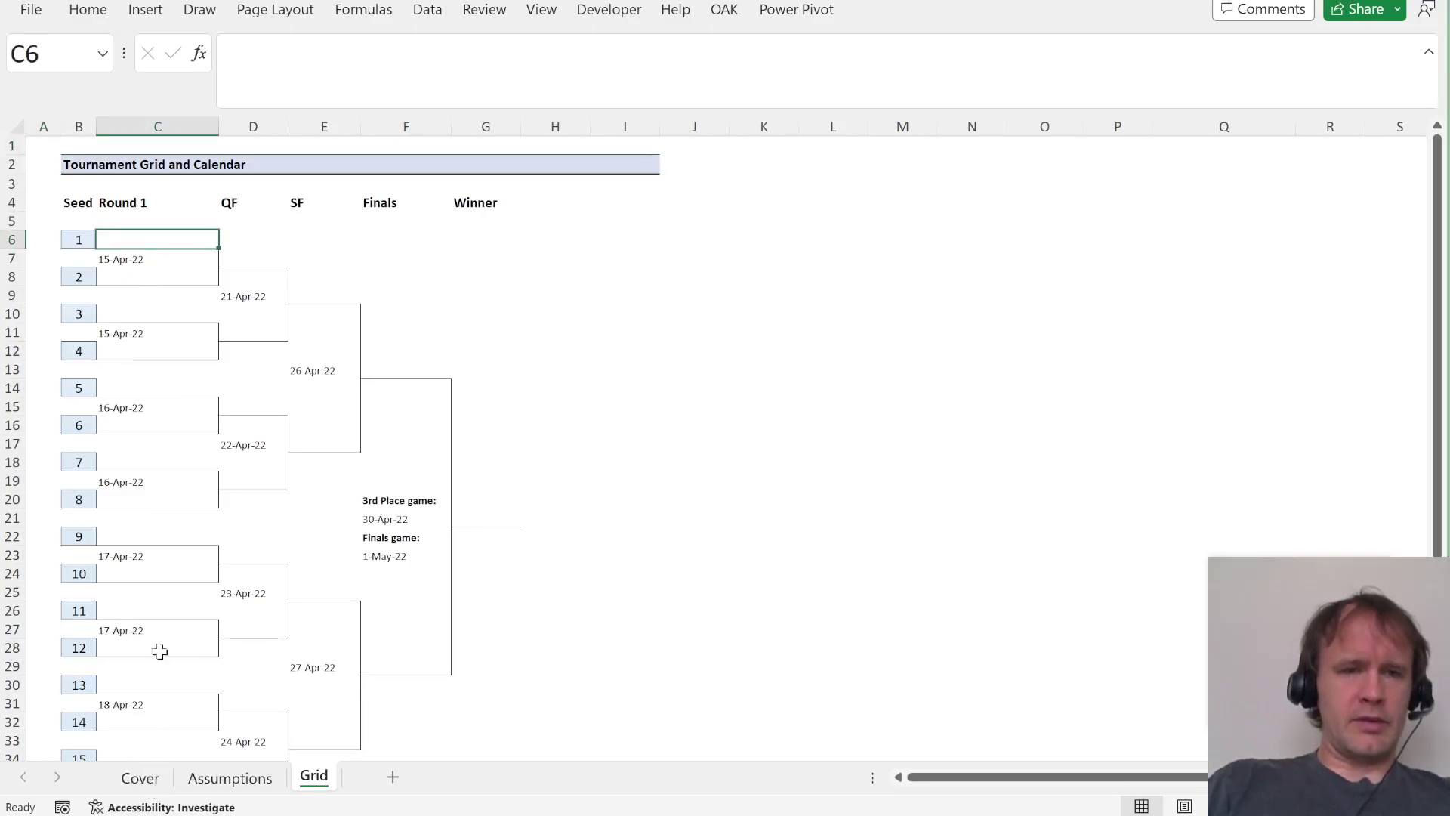
left_click(123, 261)
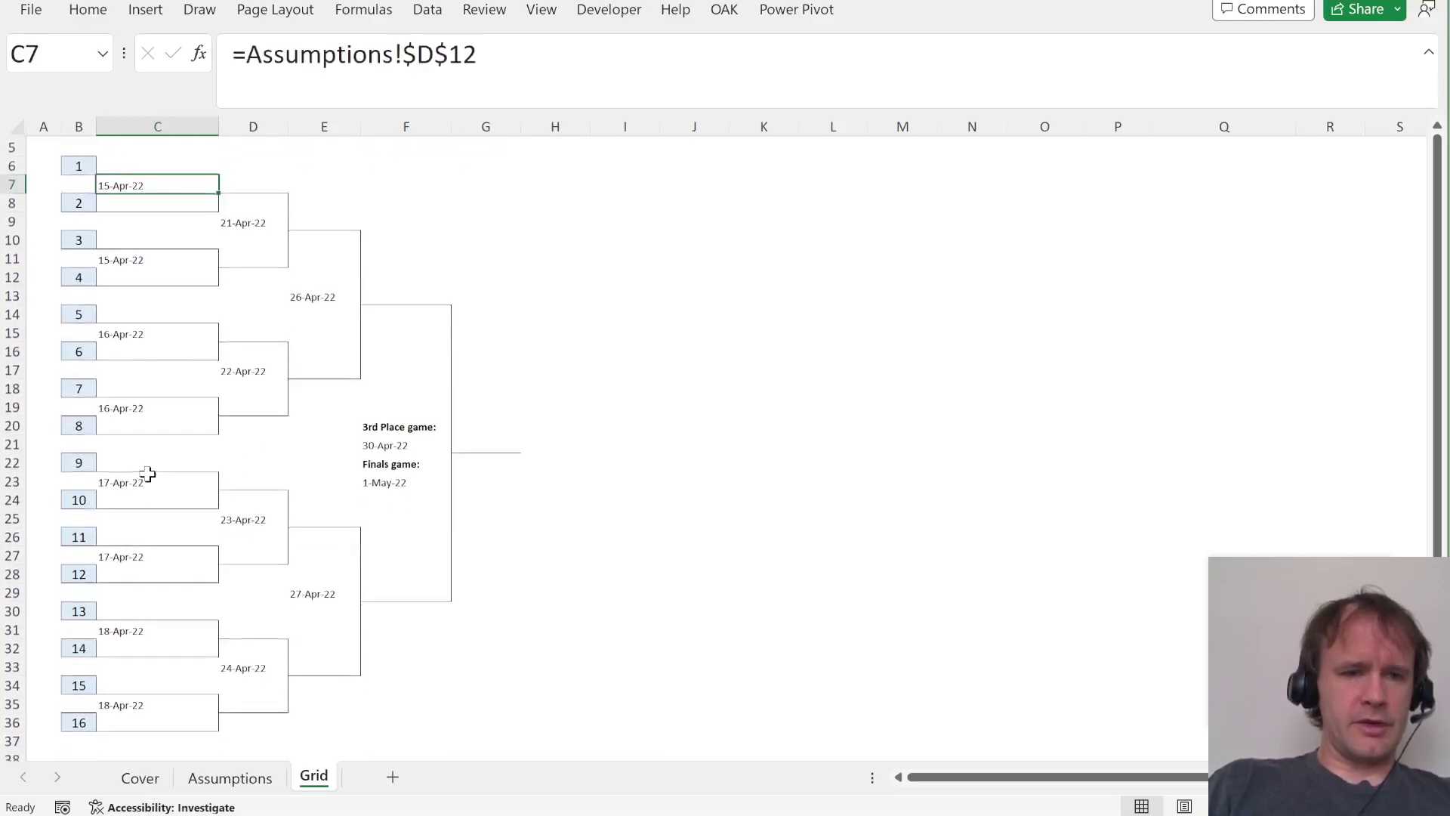
left_click(251, 304)
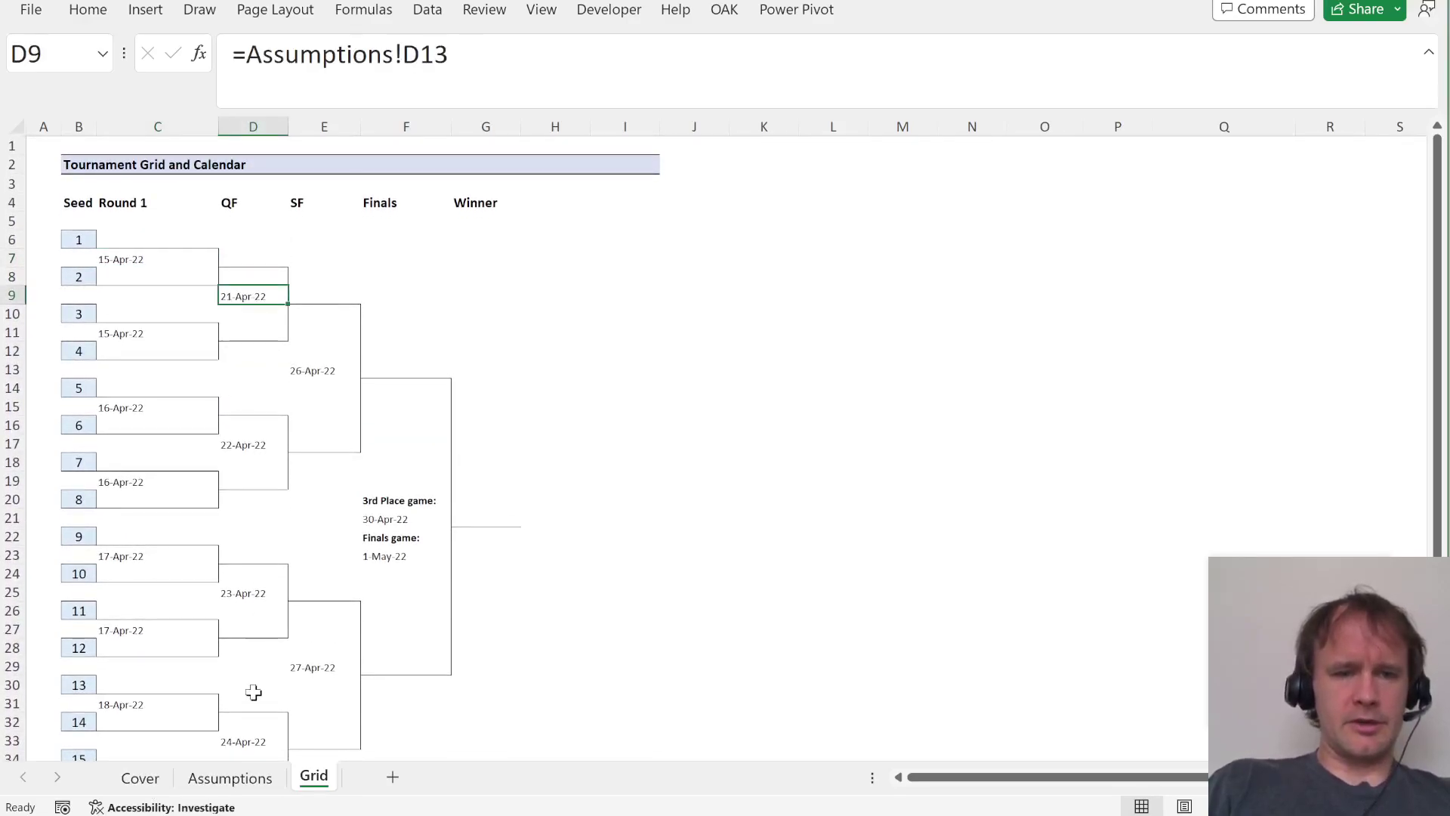
left_click(247, 751)
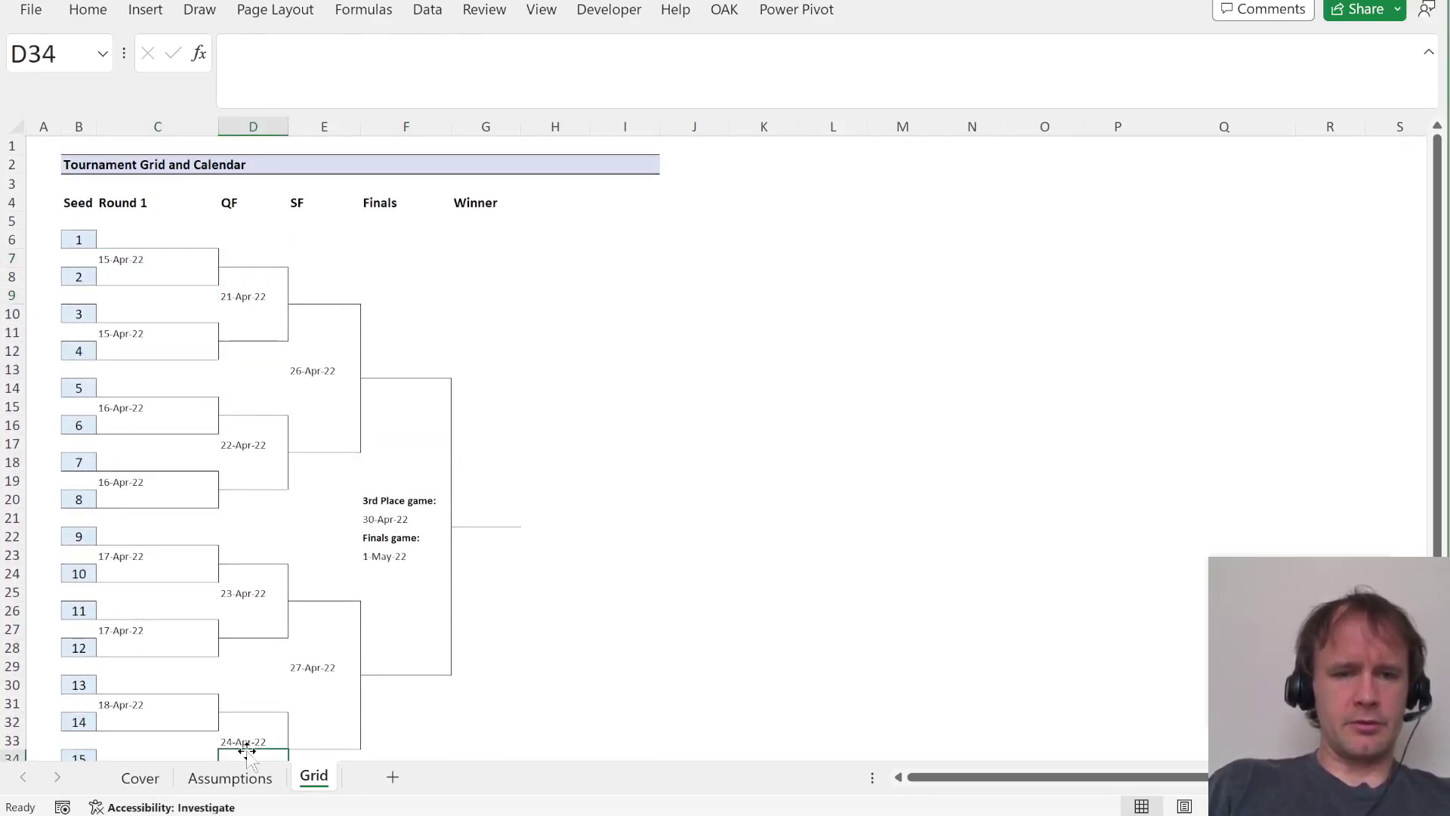
left_click(317, 385)
left_click(319, 671)
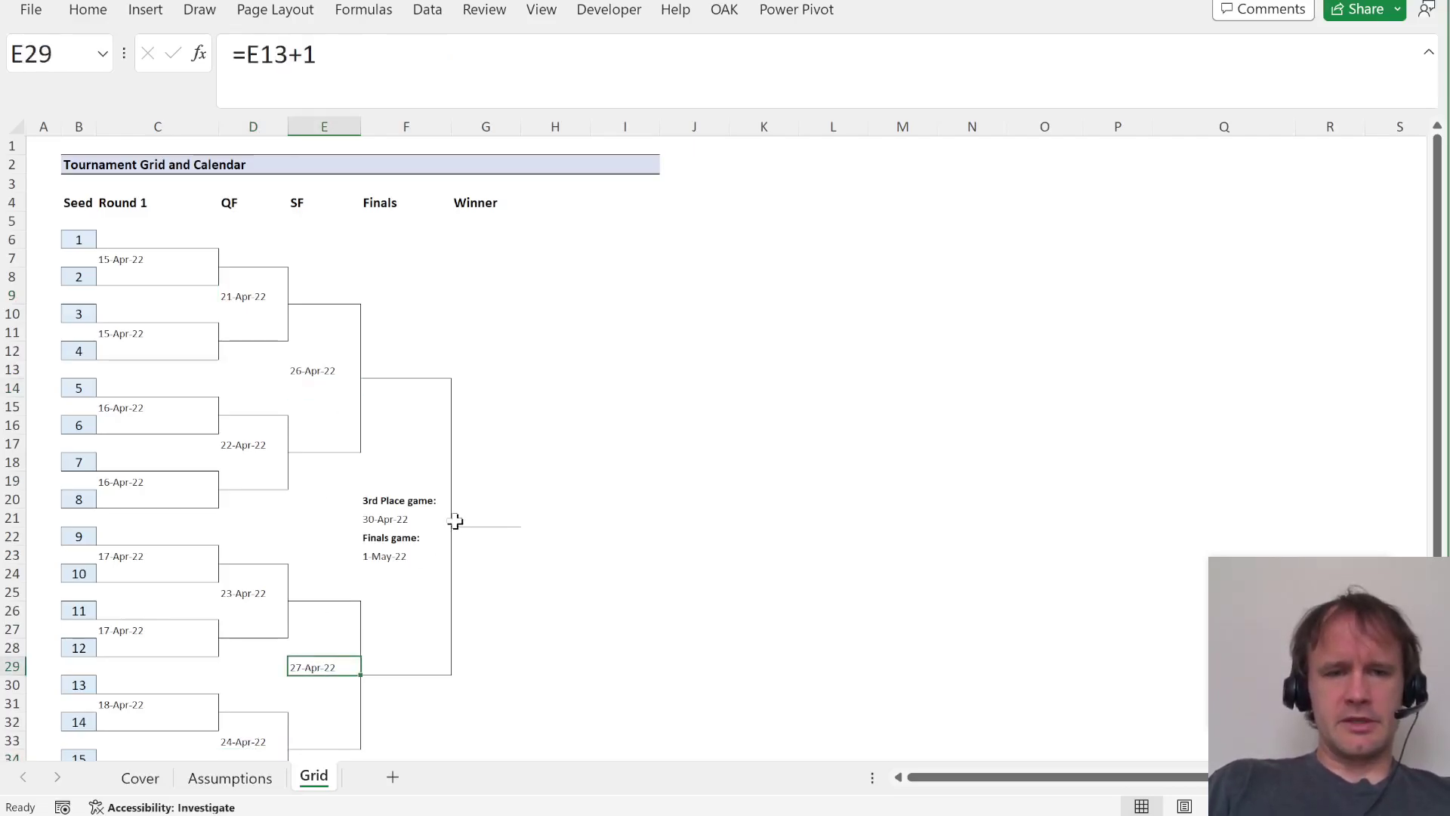
left_click(412, 521)
left_click(412, 556)
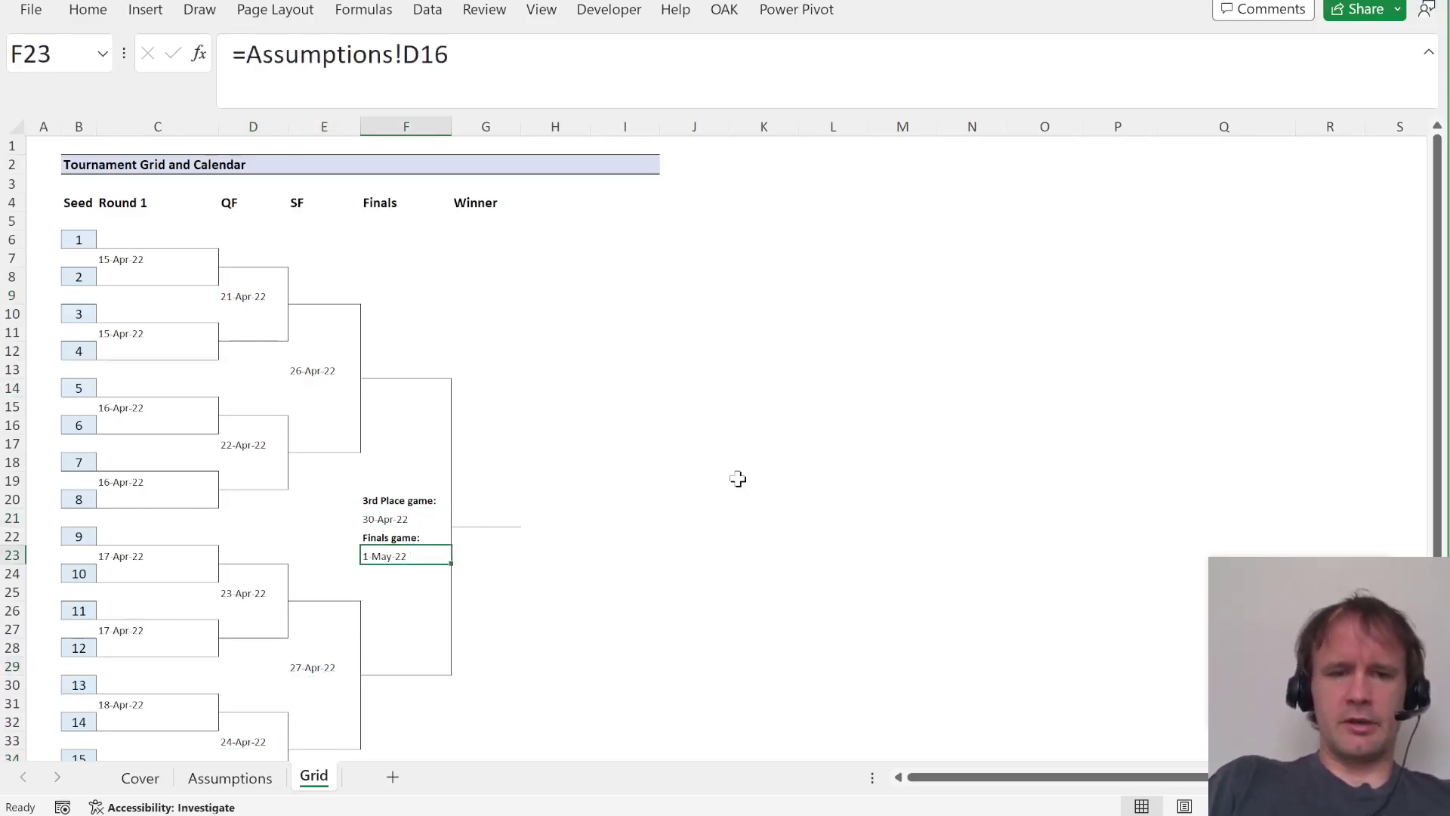
key("ctrl+Page_Up")
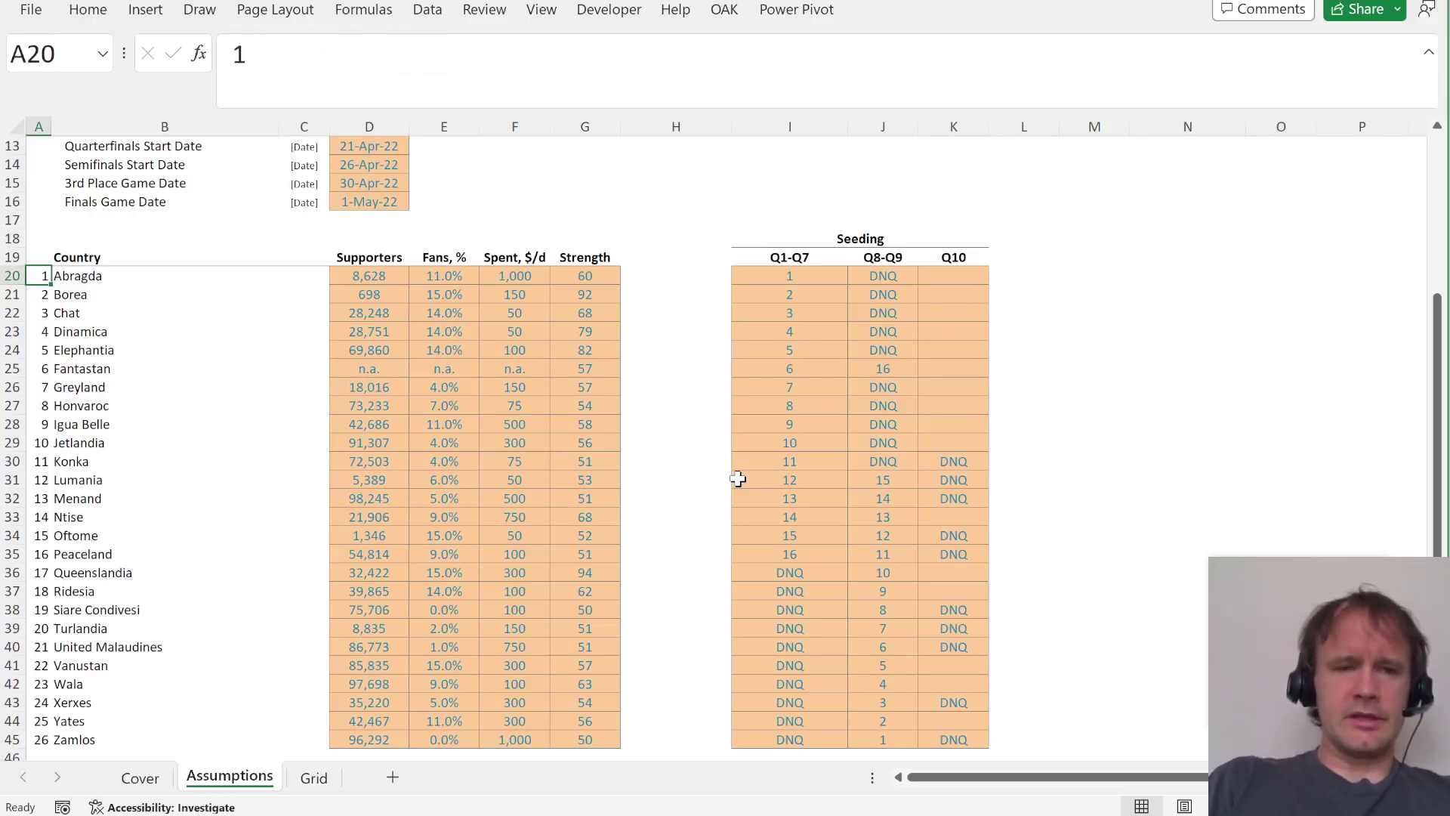
left_click(367, 278)
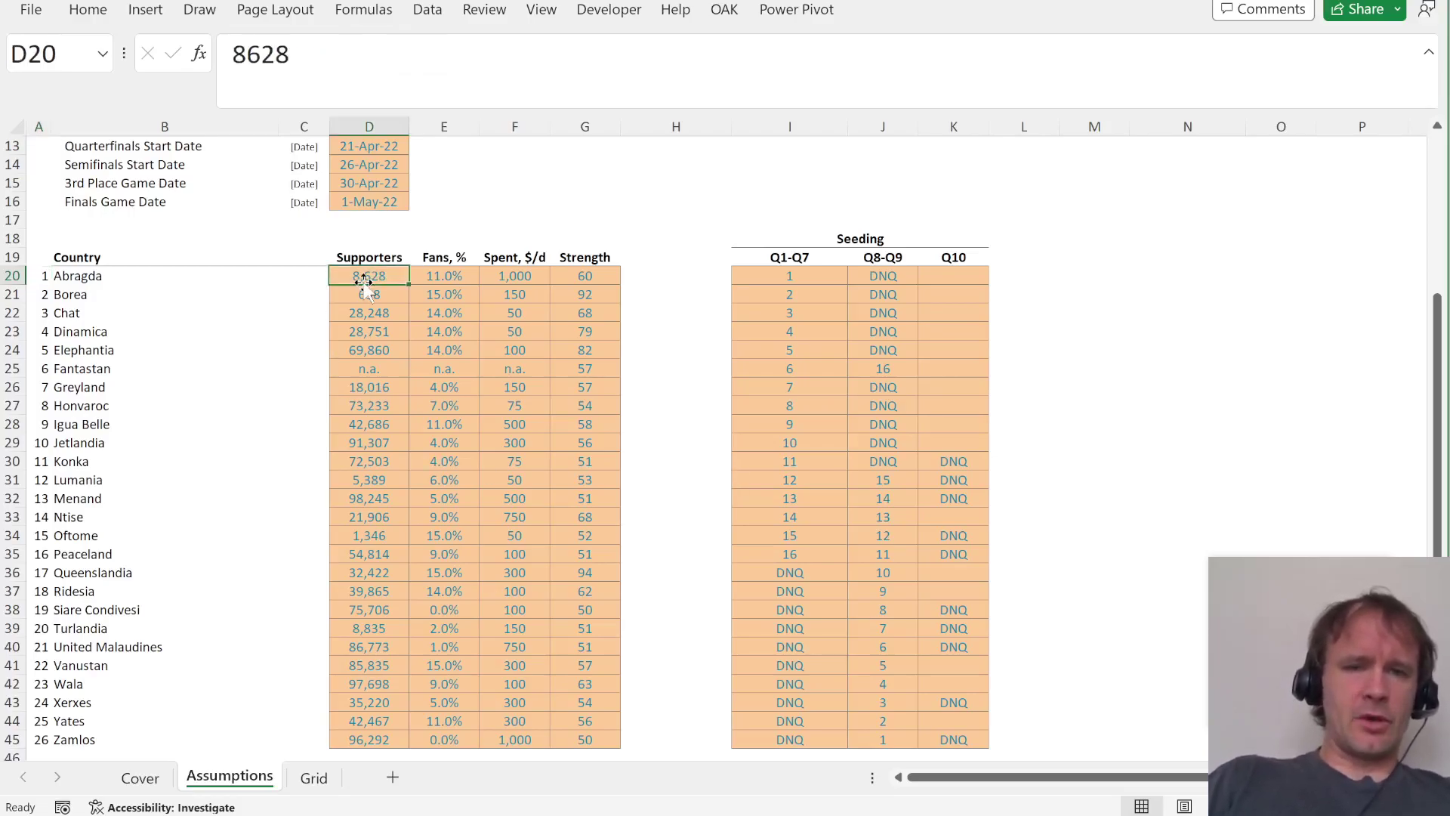
key("ctrl+shift+Down")
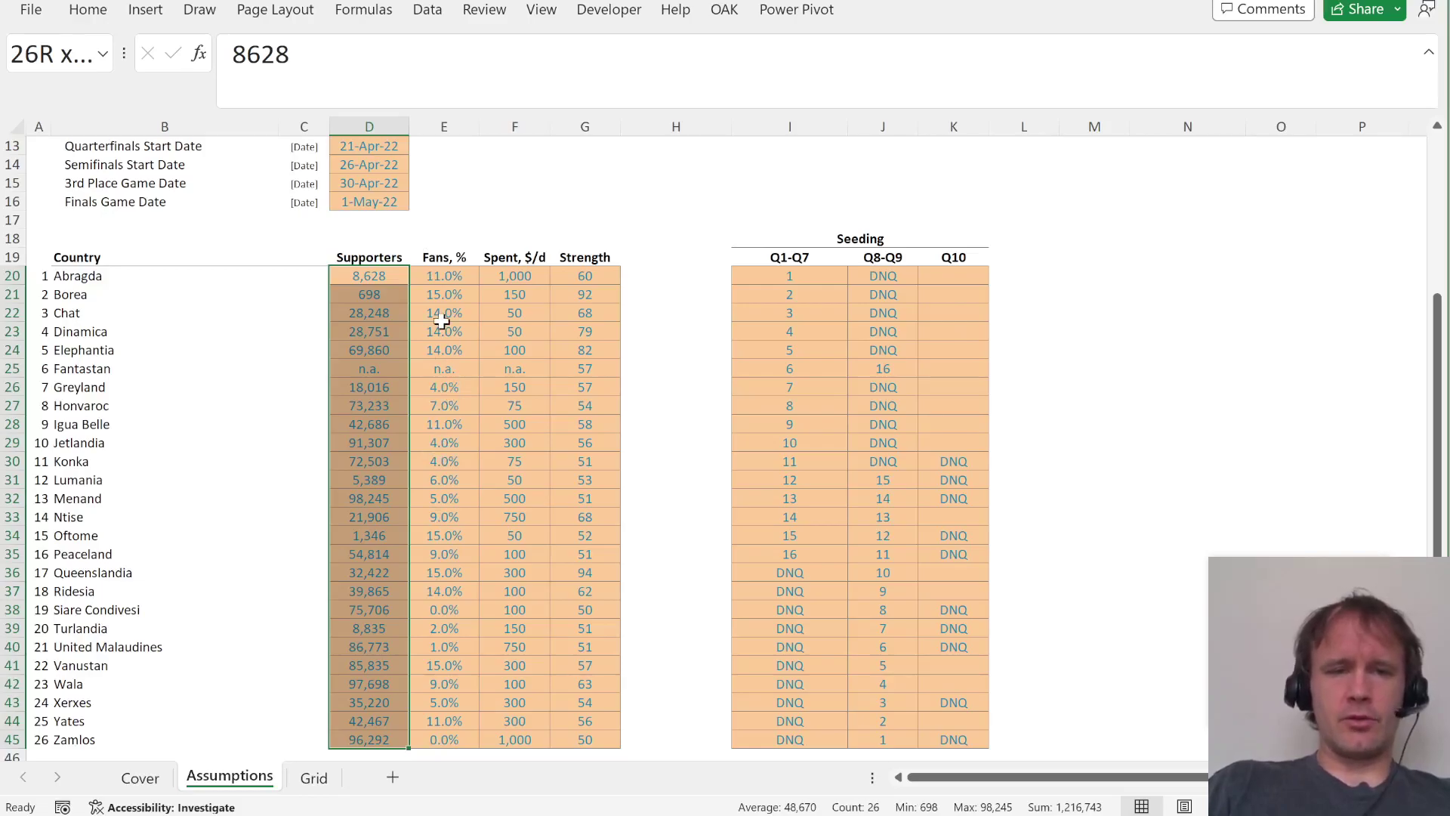
scroll(421, 272, "up", 3)
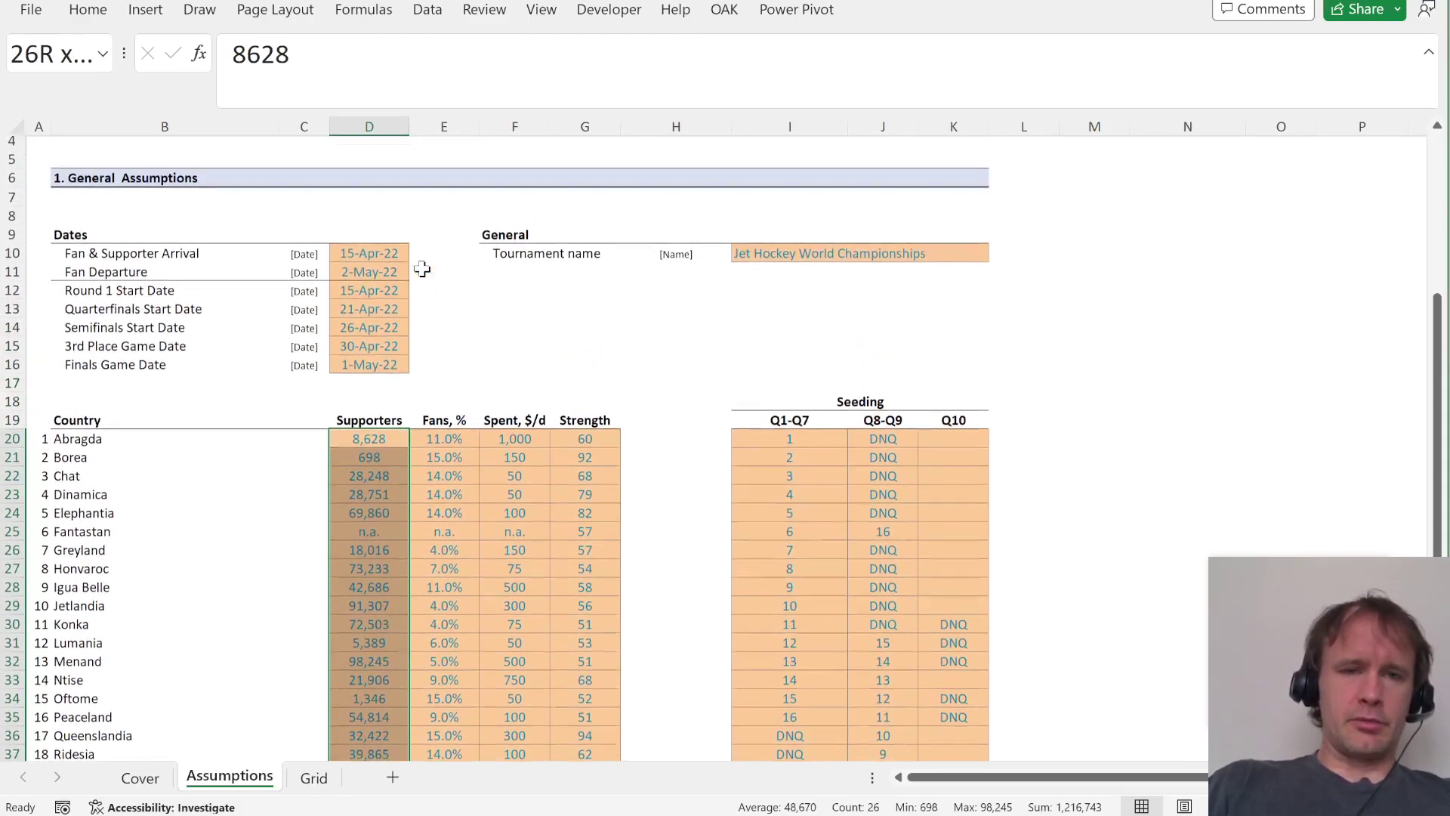
left_click(354, 259)
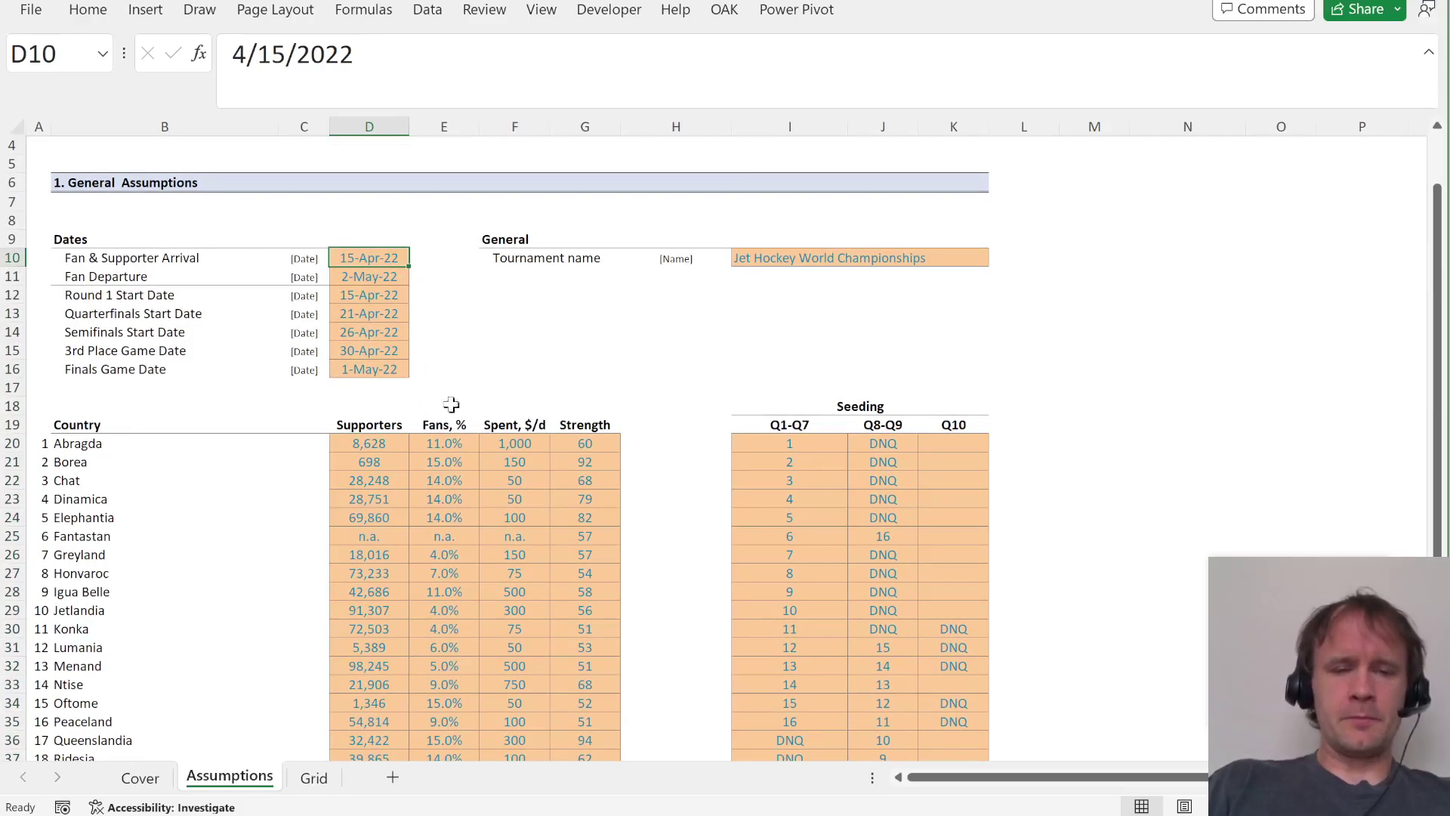
scroll(452, 415, "down", 1)
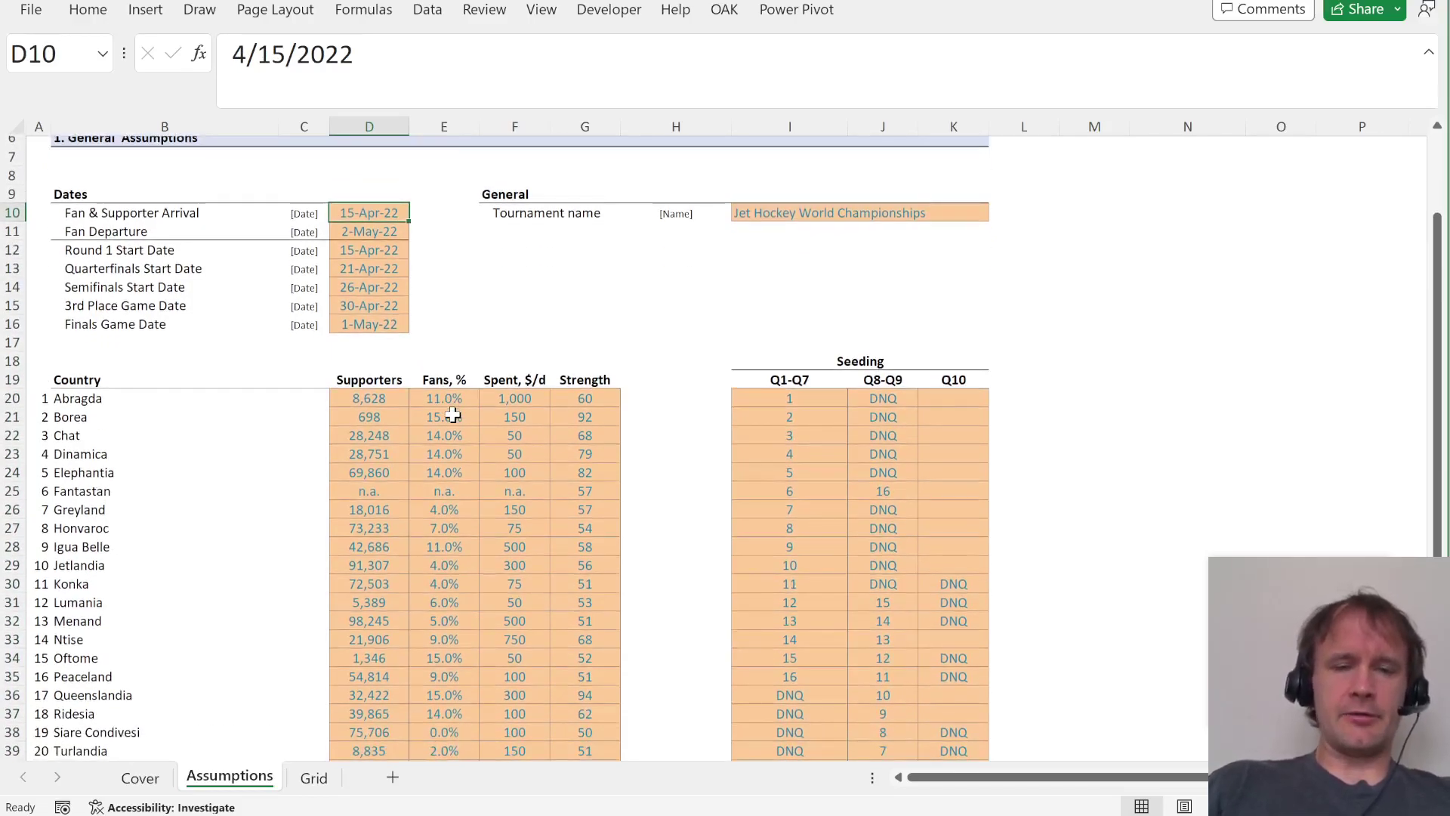
scroll(452, 414, "down", 2)
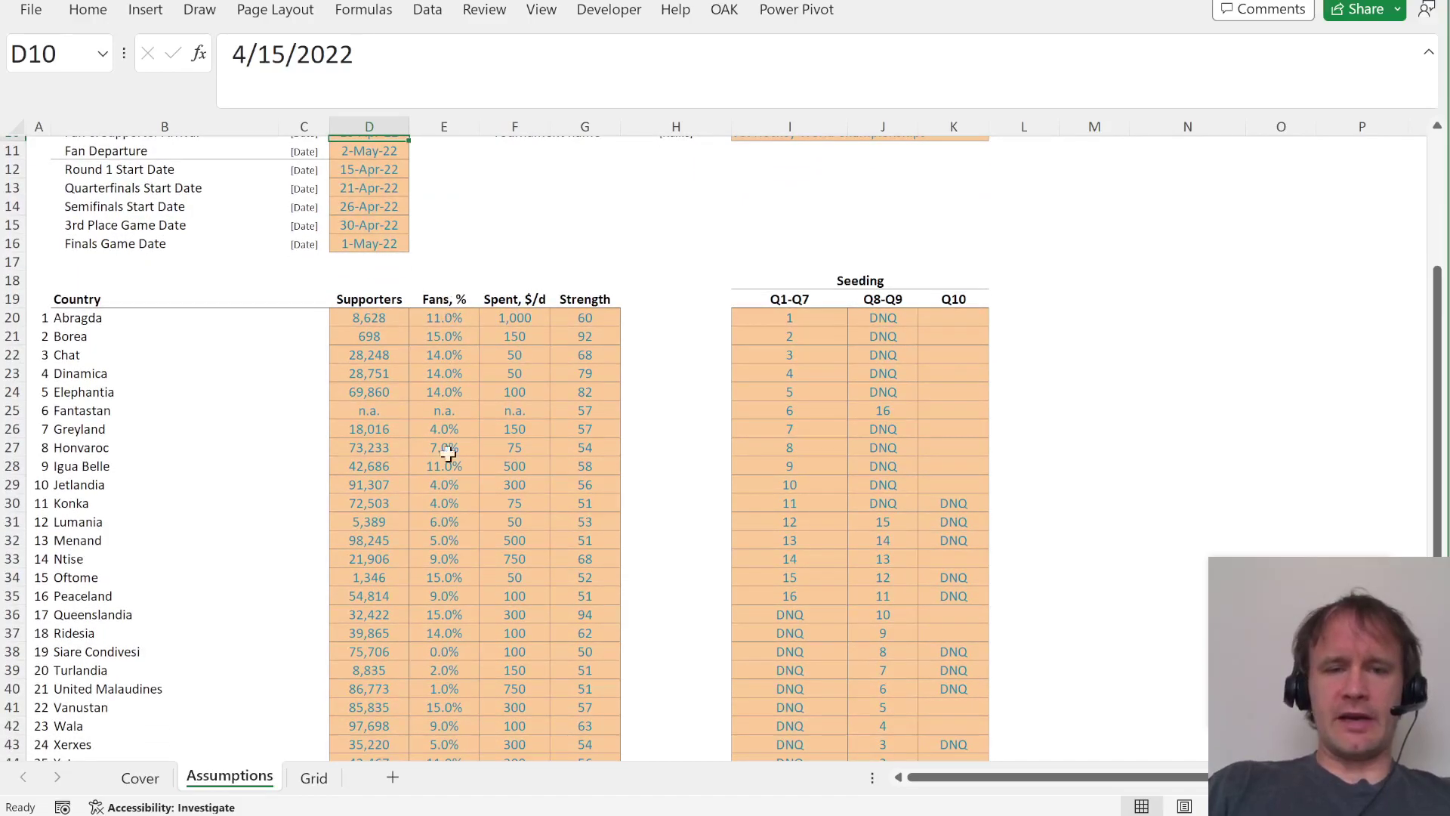
scroll(444, 521, "down", 4)
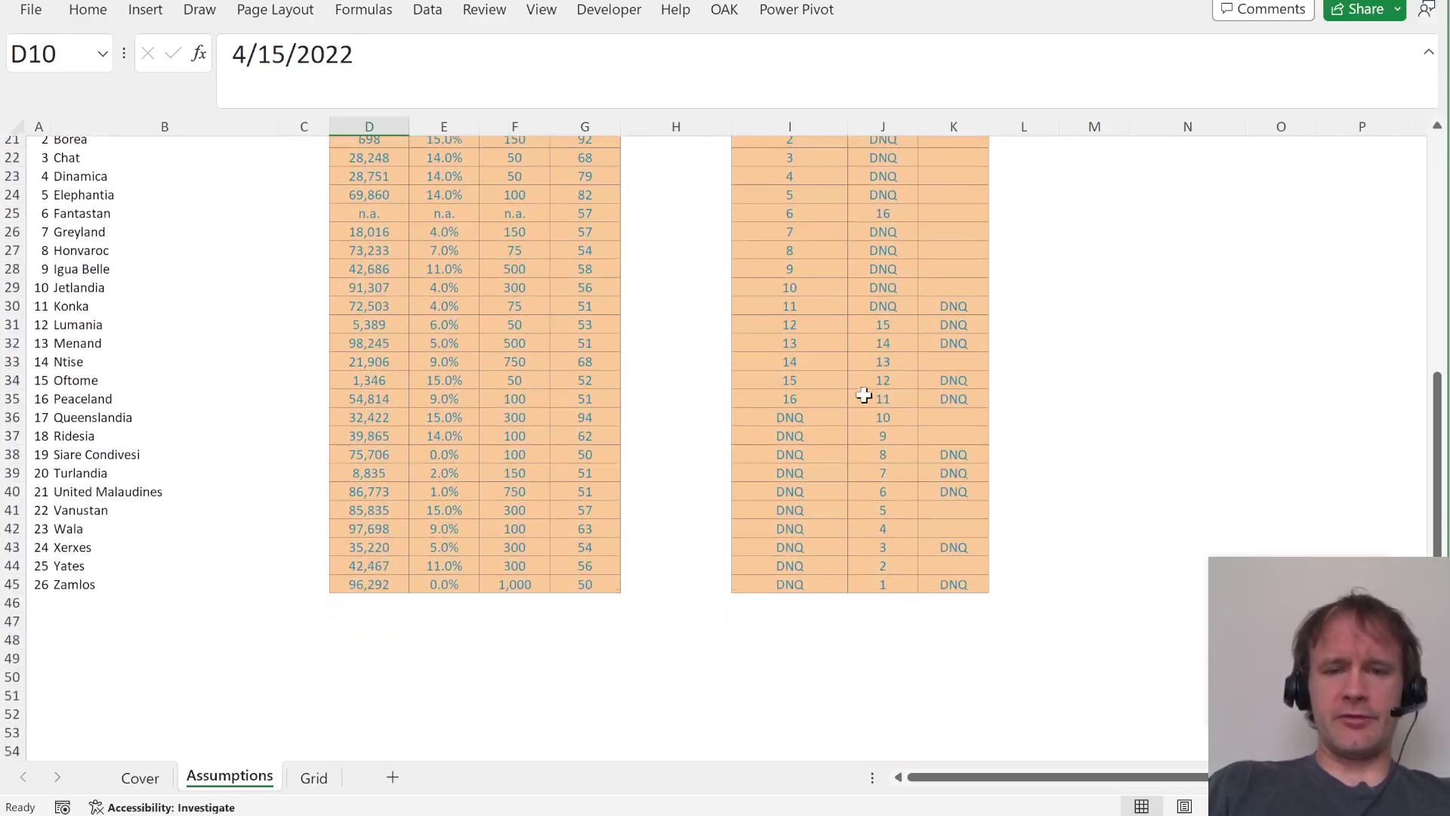
left_click(793, 417)
key("ctrl+shift+Down")
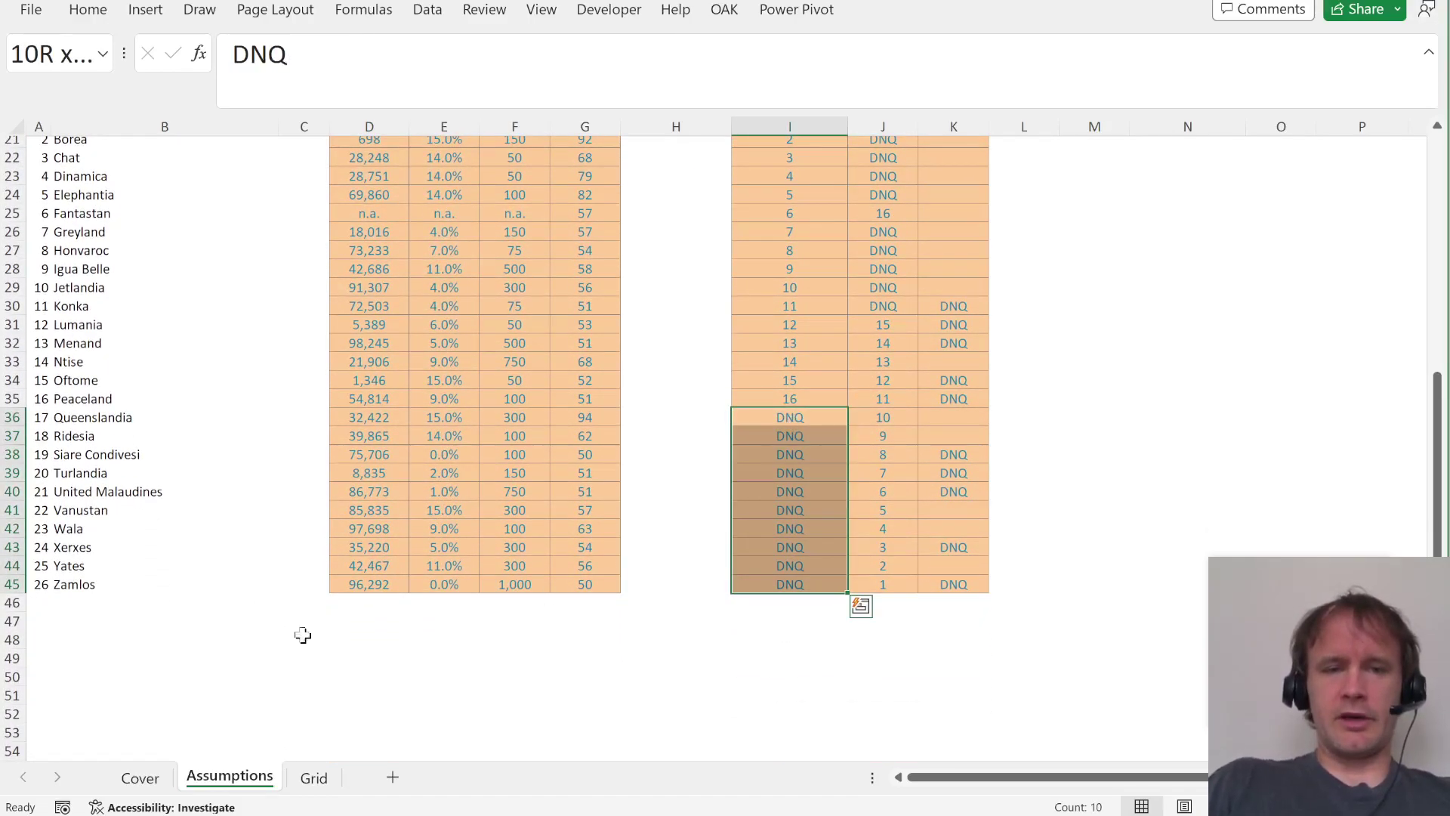
scroll(447, 446, "up", 4)
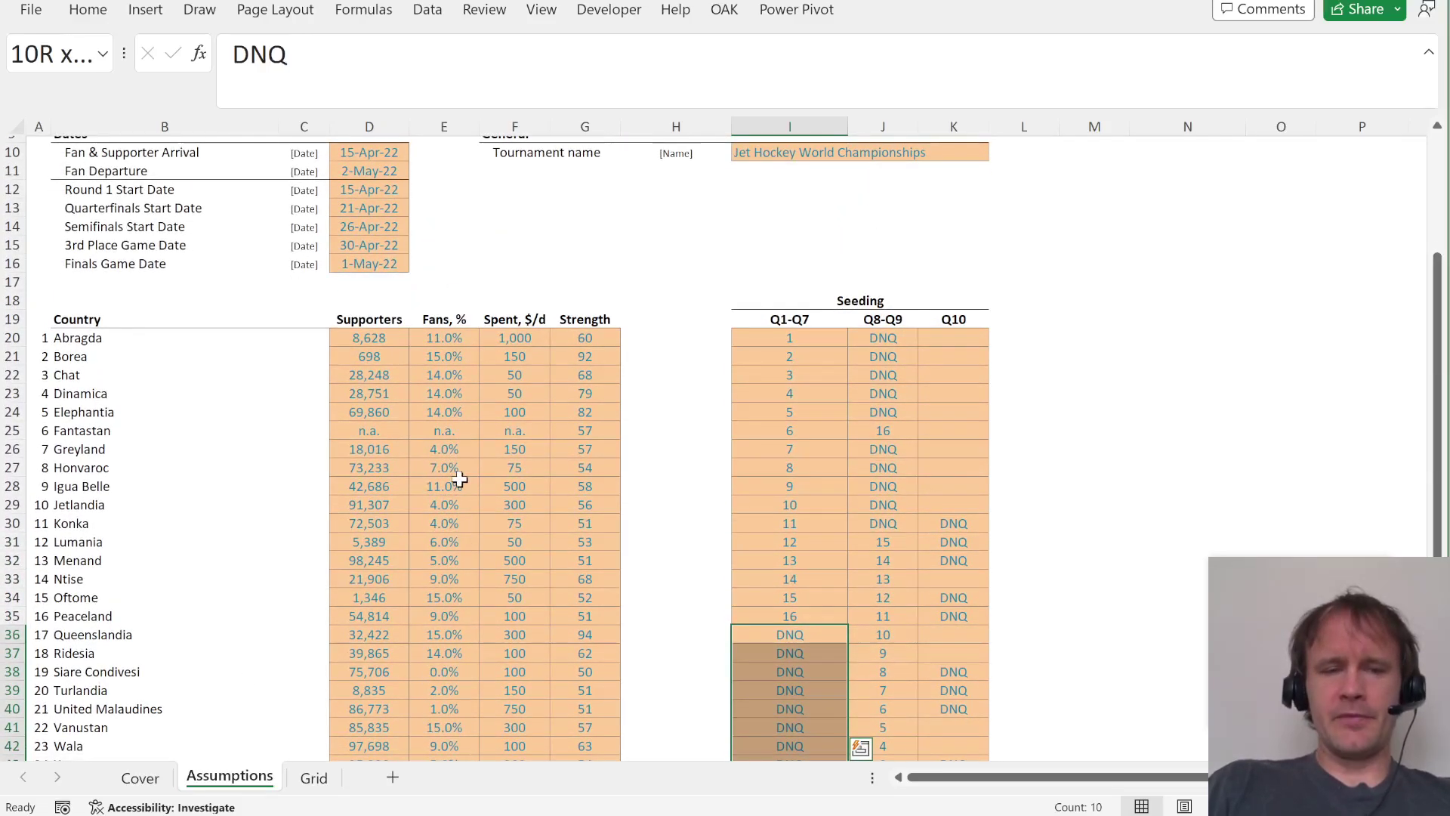
Enter 0 in Fantastan's Supporters, Fans % and Spent $/d cells (D25:F25) in place of n.a.
left_click(357, 436)
key("shift+space")
key("Left")
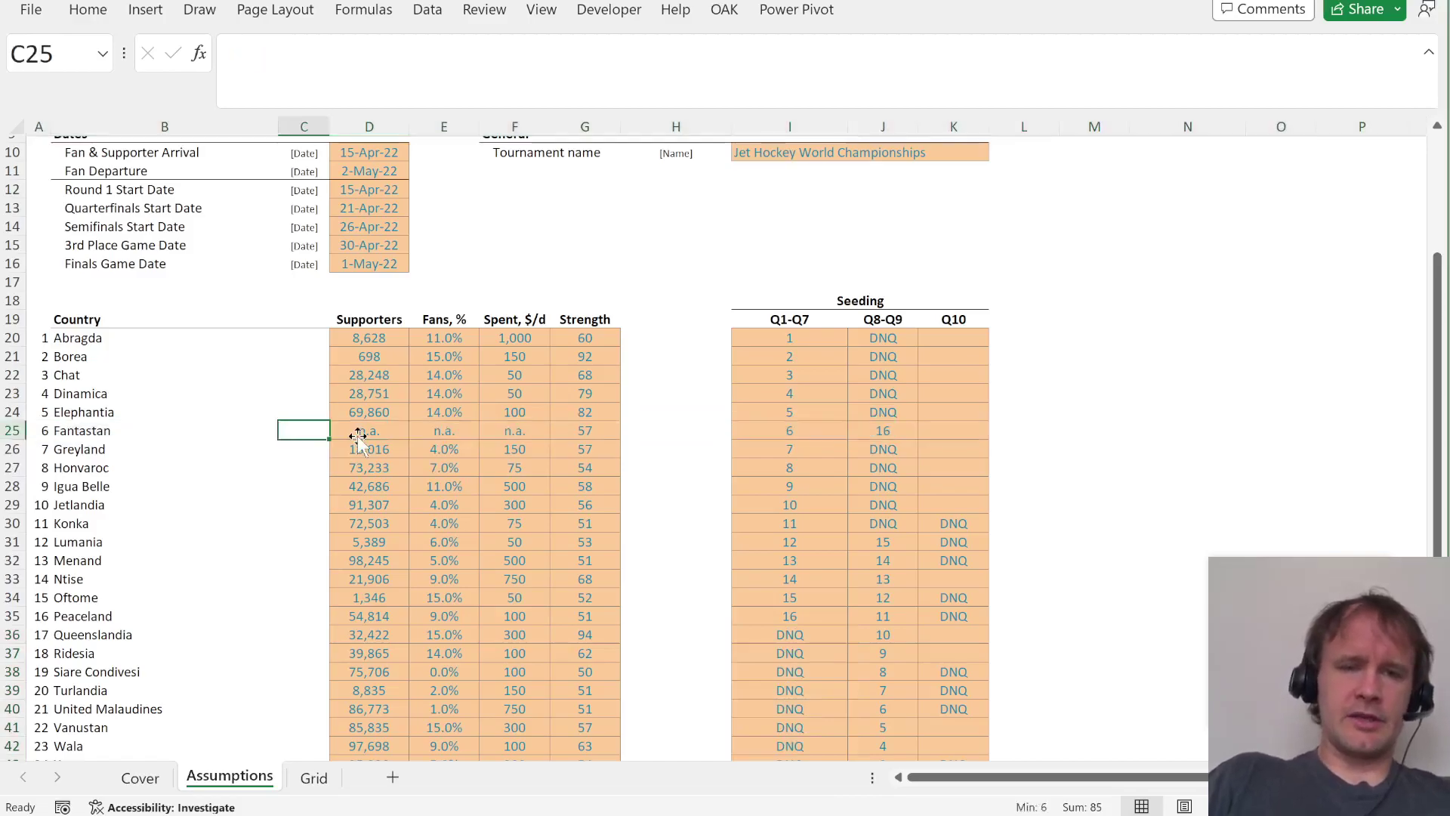
key("Right")
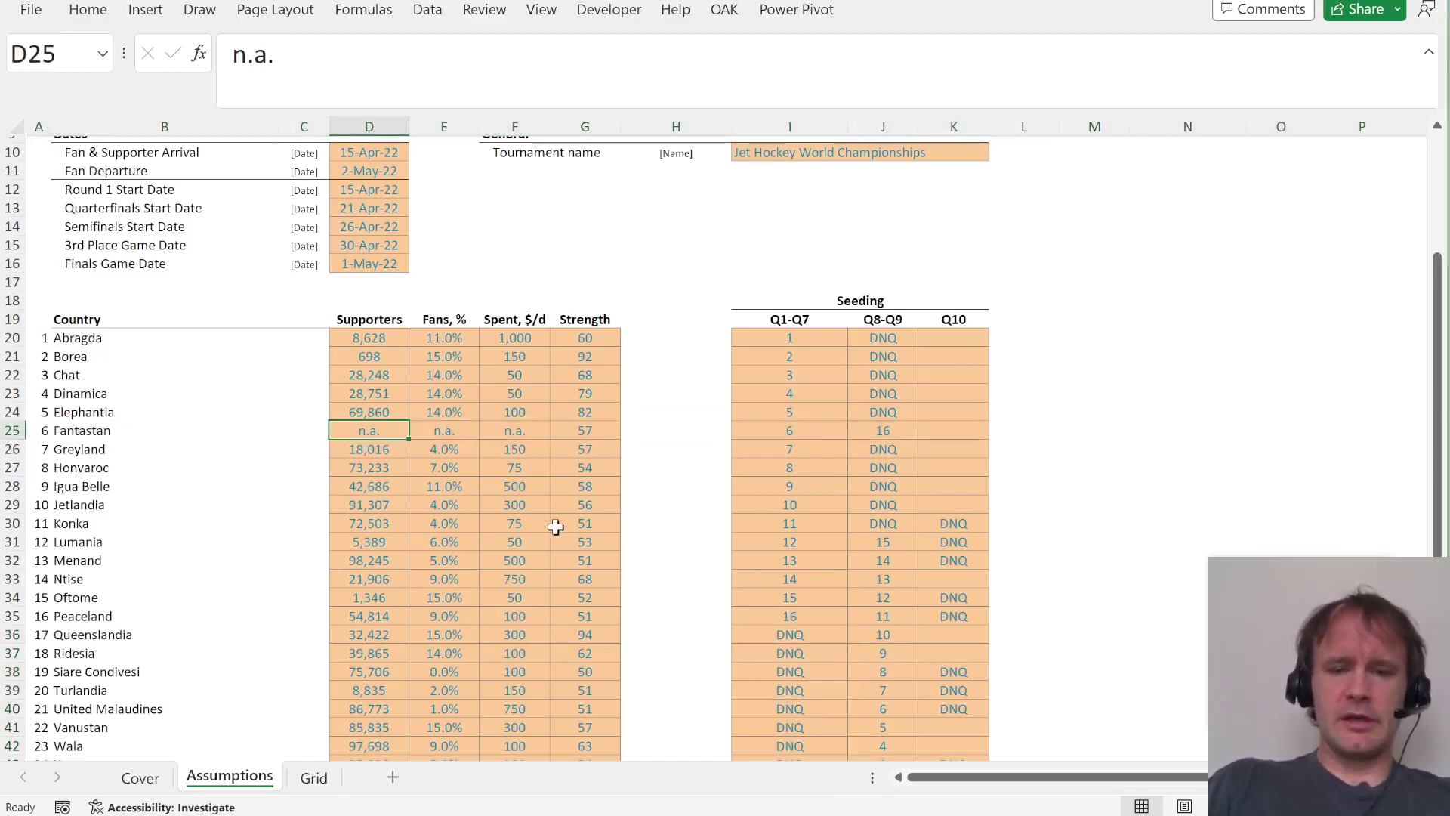
type("0")
key("Tab")
type("0")
key("Tab")
type("0")
key("Tab")
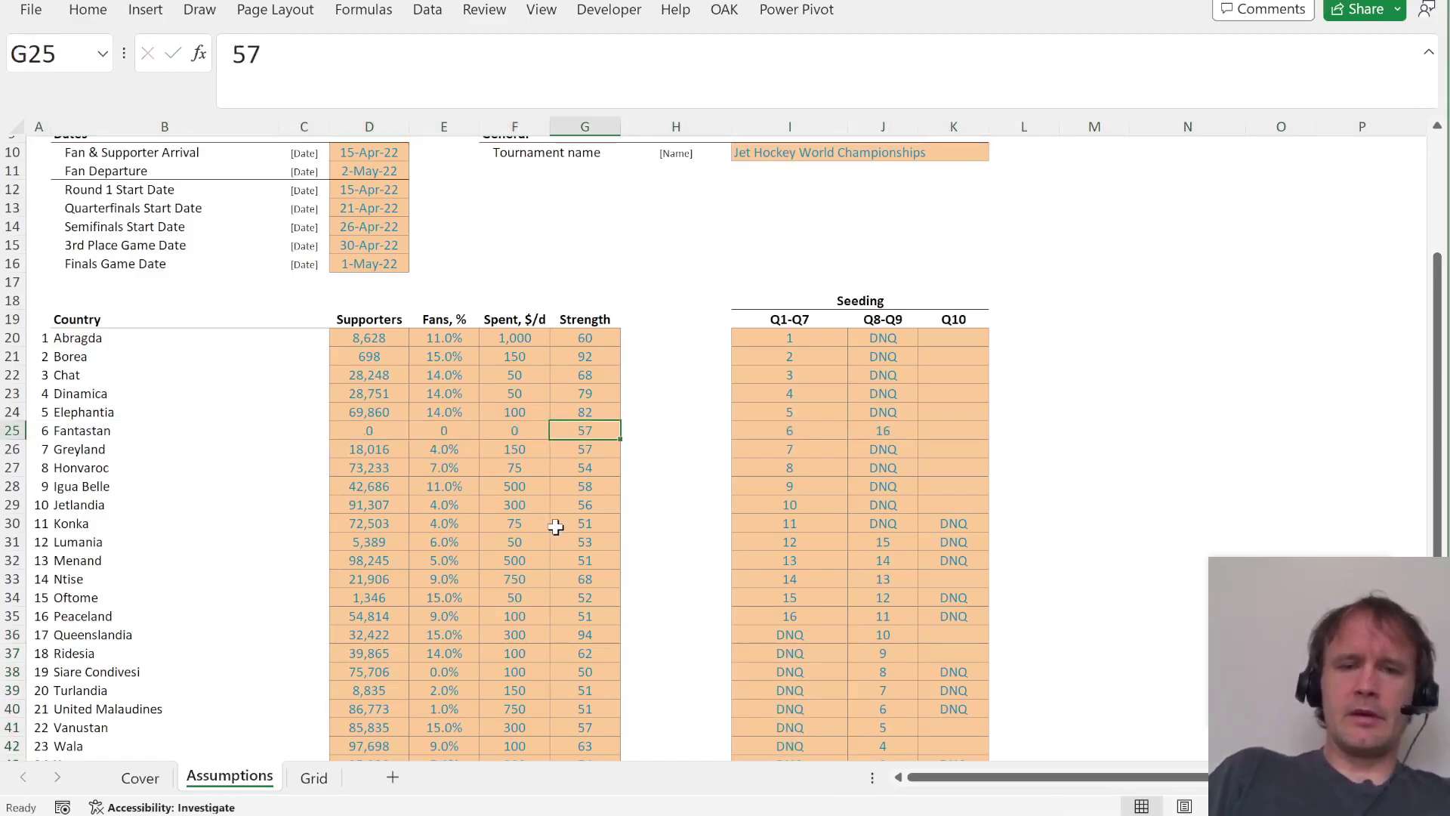
key("Left")
key("shift+Left")
key("shift+Left")
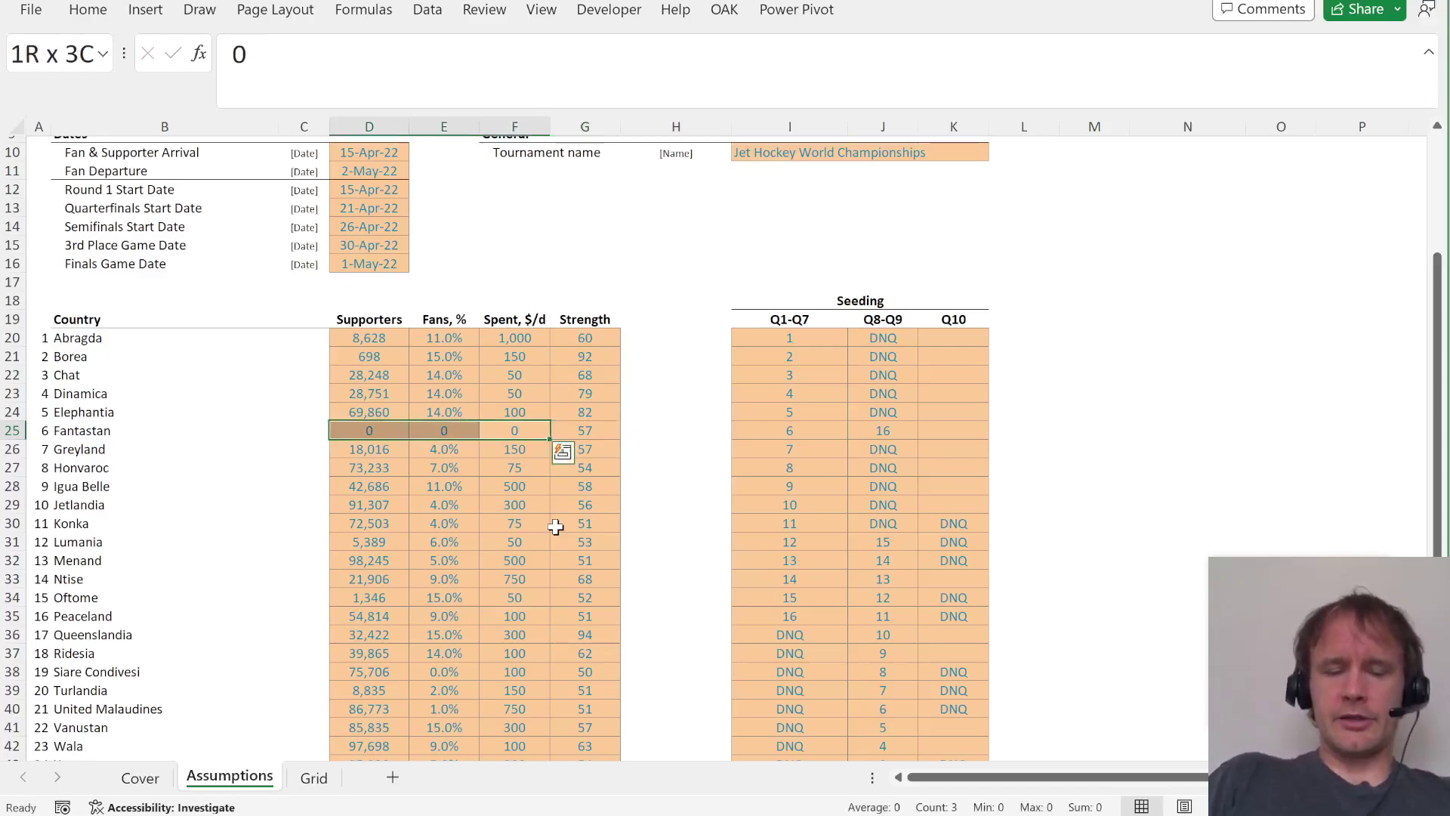
left_click(536, 338)
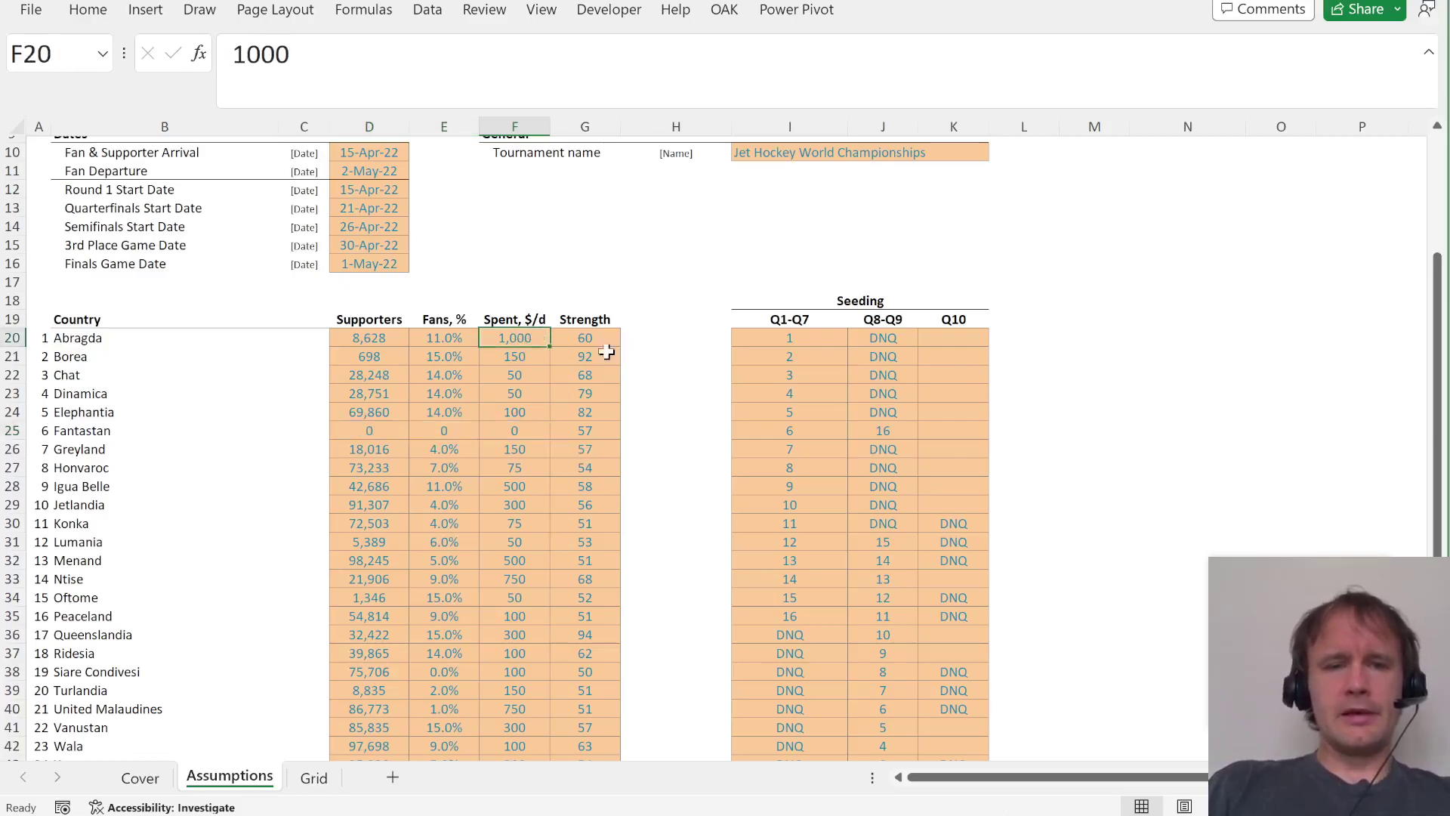
key("ctrl+space")
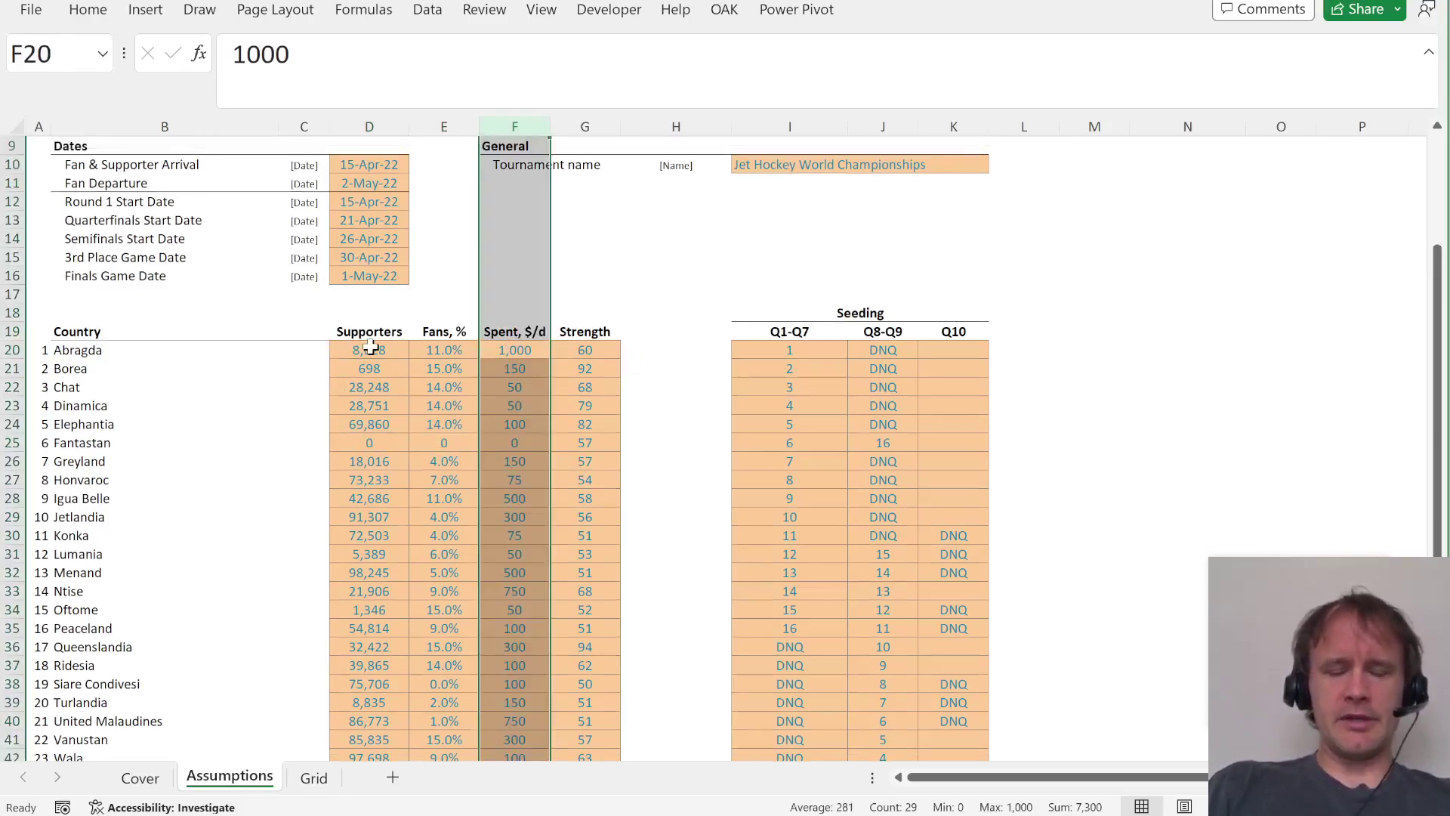
left_click(577, 351)
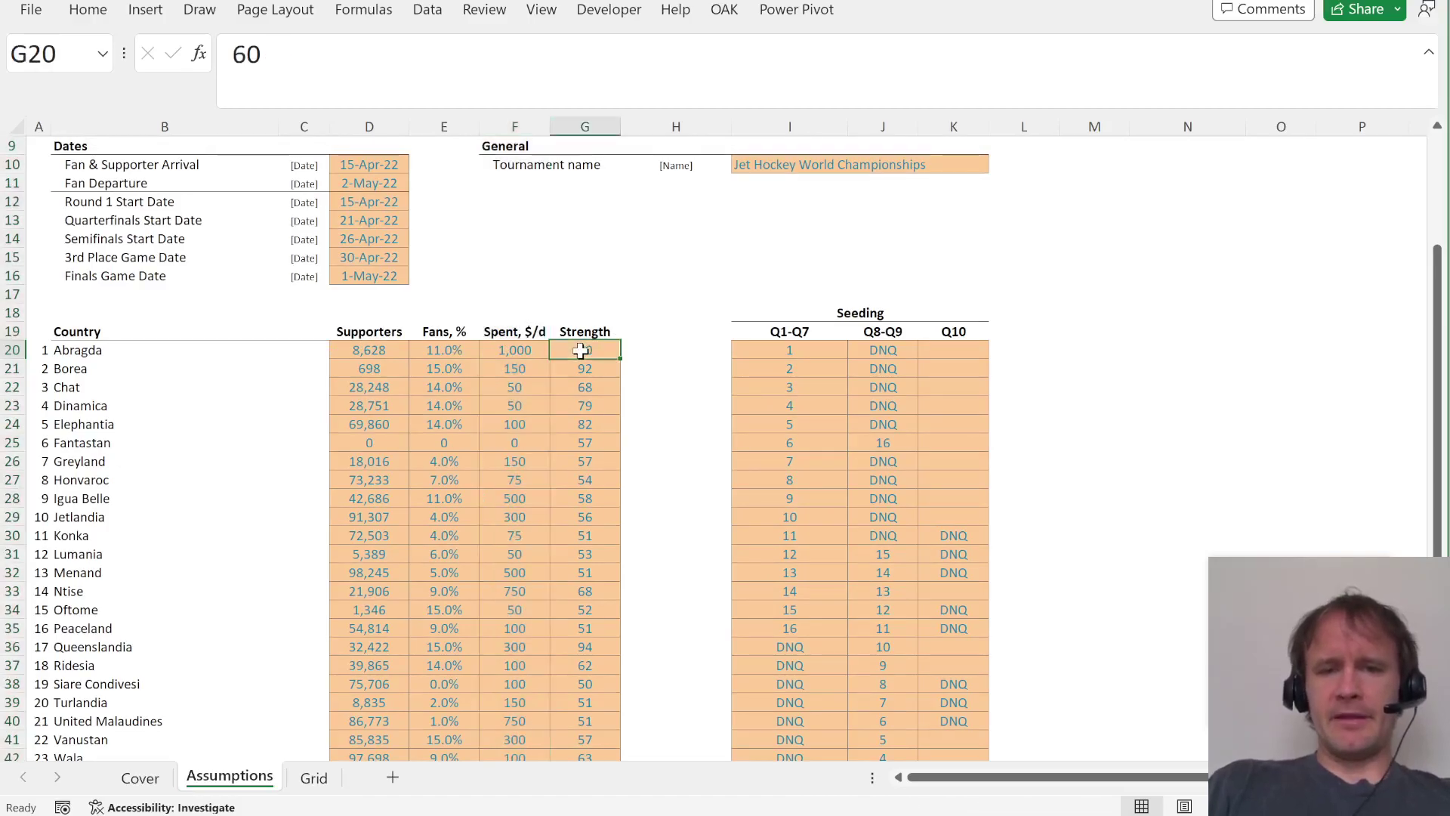
key("ctrl+shift+Down")
key("ctrl+Page_Down")
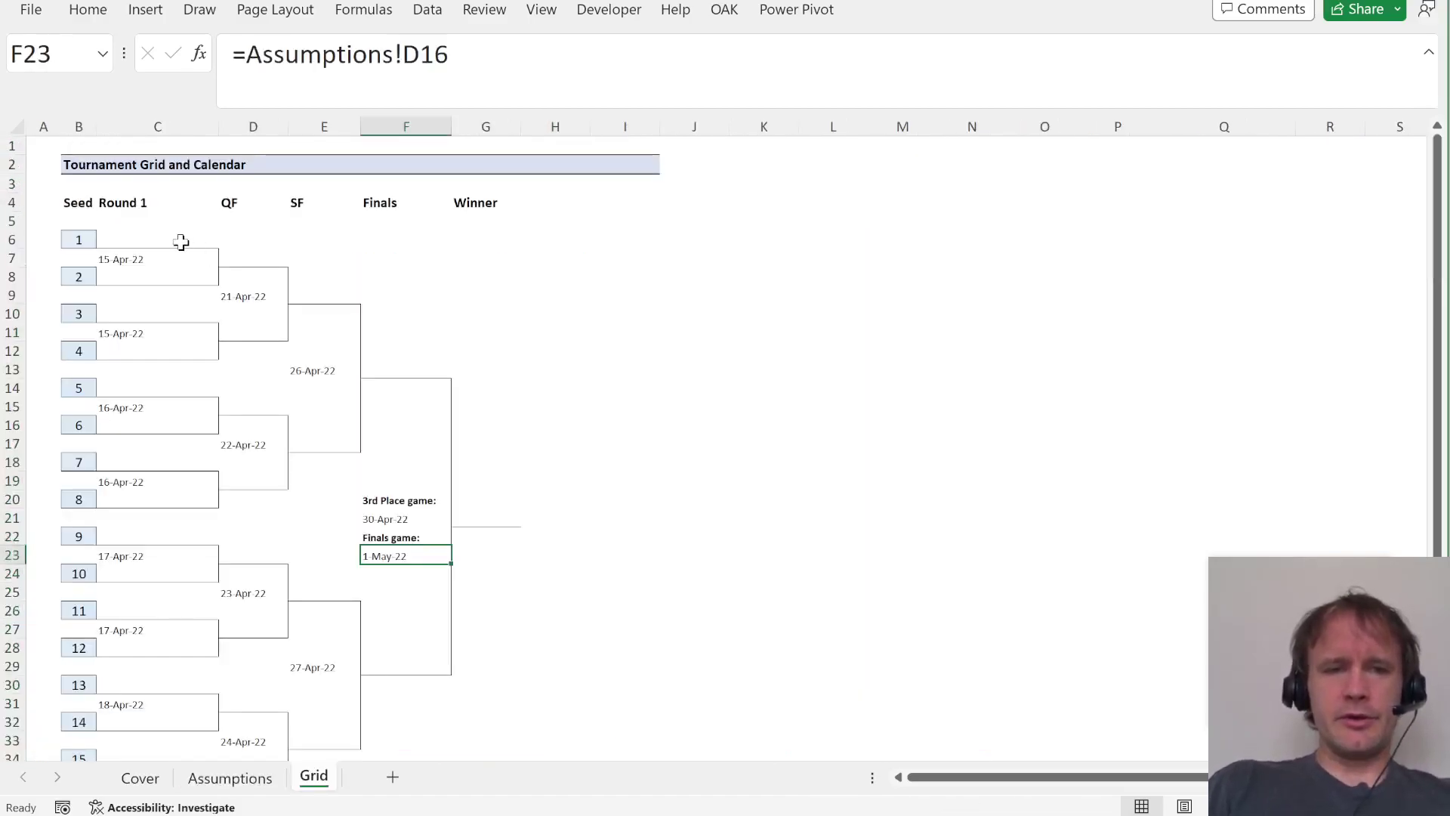
left_click_drag(181, 239, 173, 279)
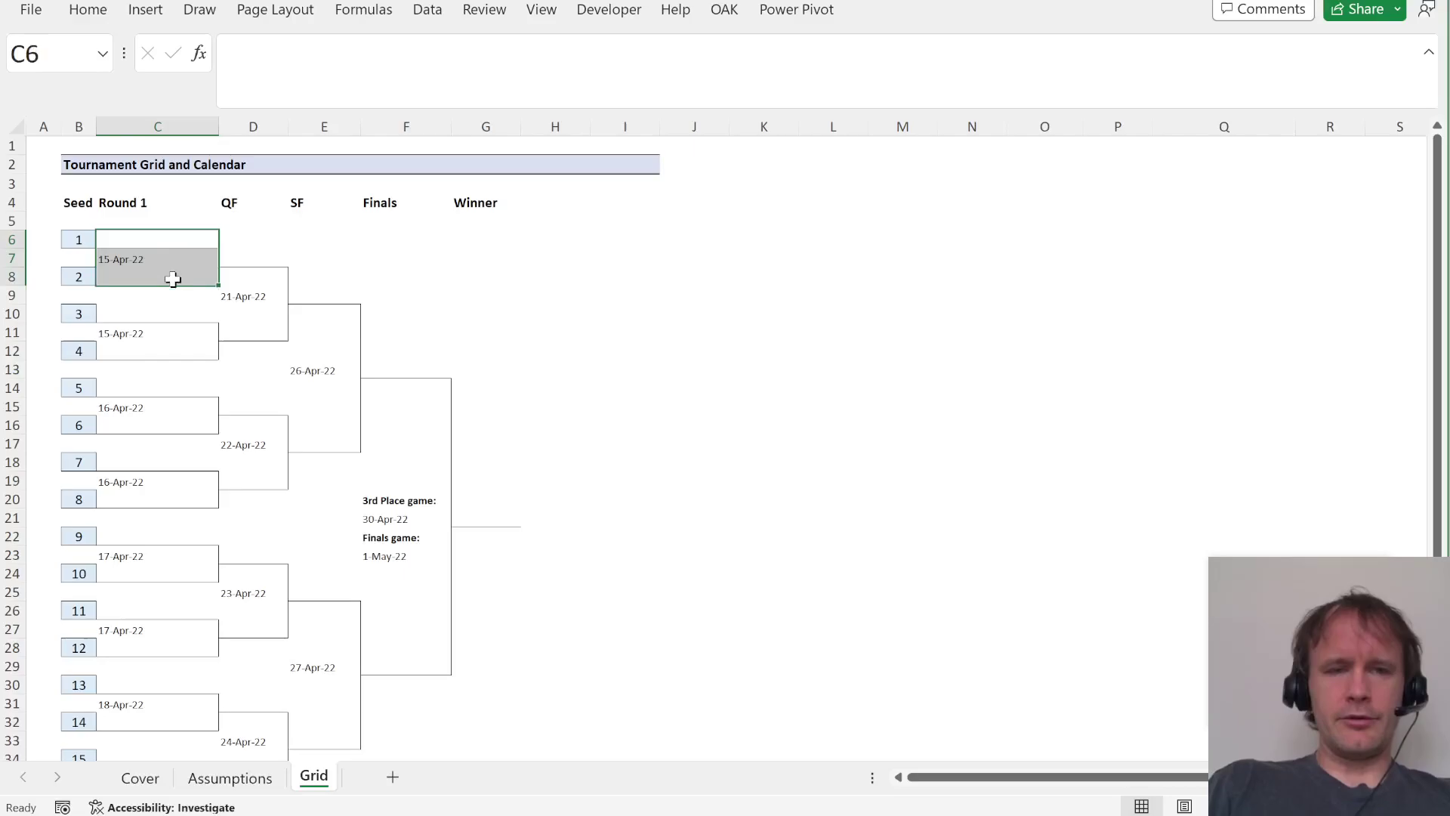
left_click(245, 261)
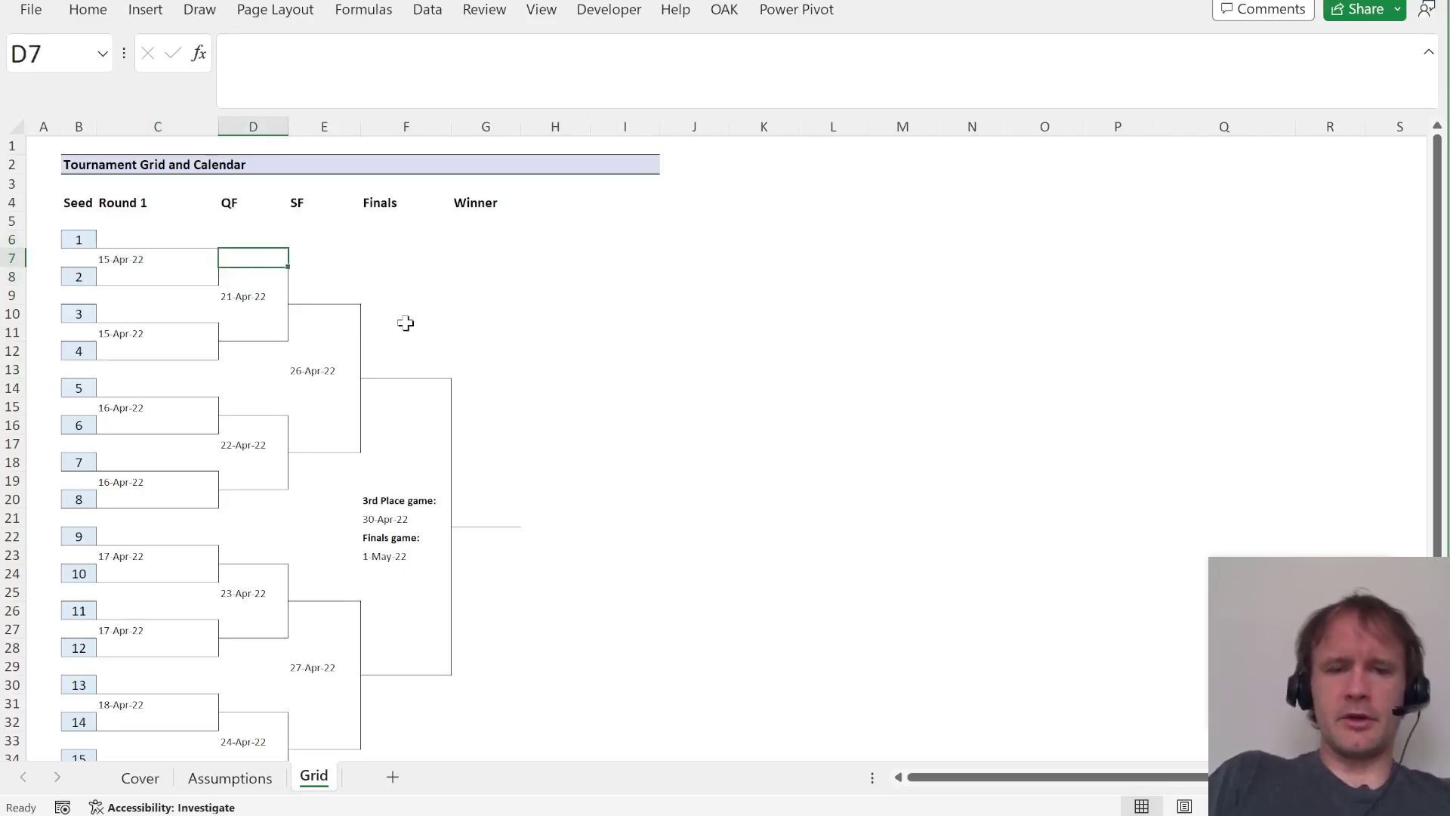
key("ctrl+Page_Up")
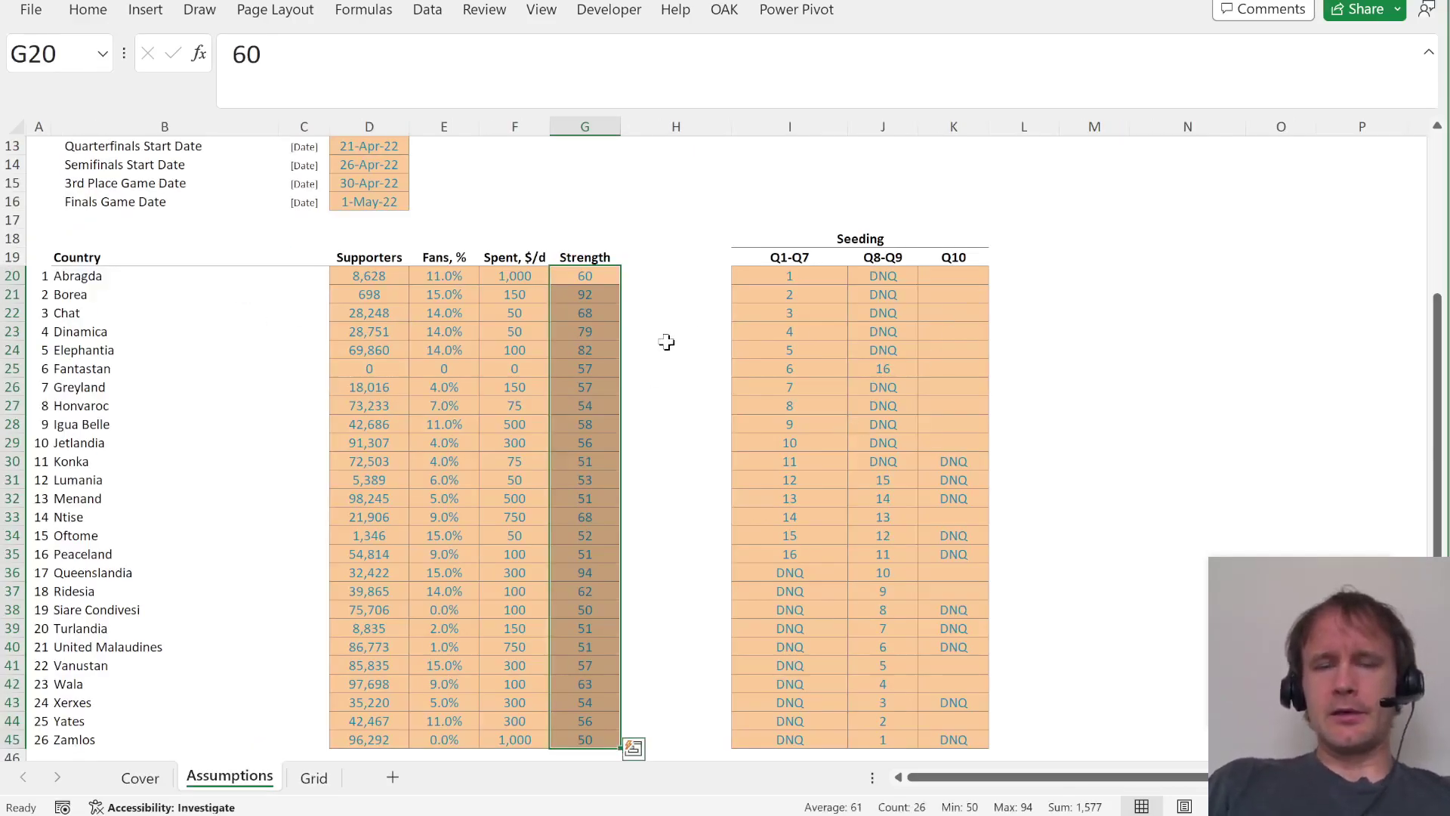
key("ctrl+Page_Down")
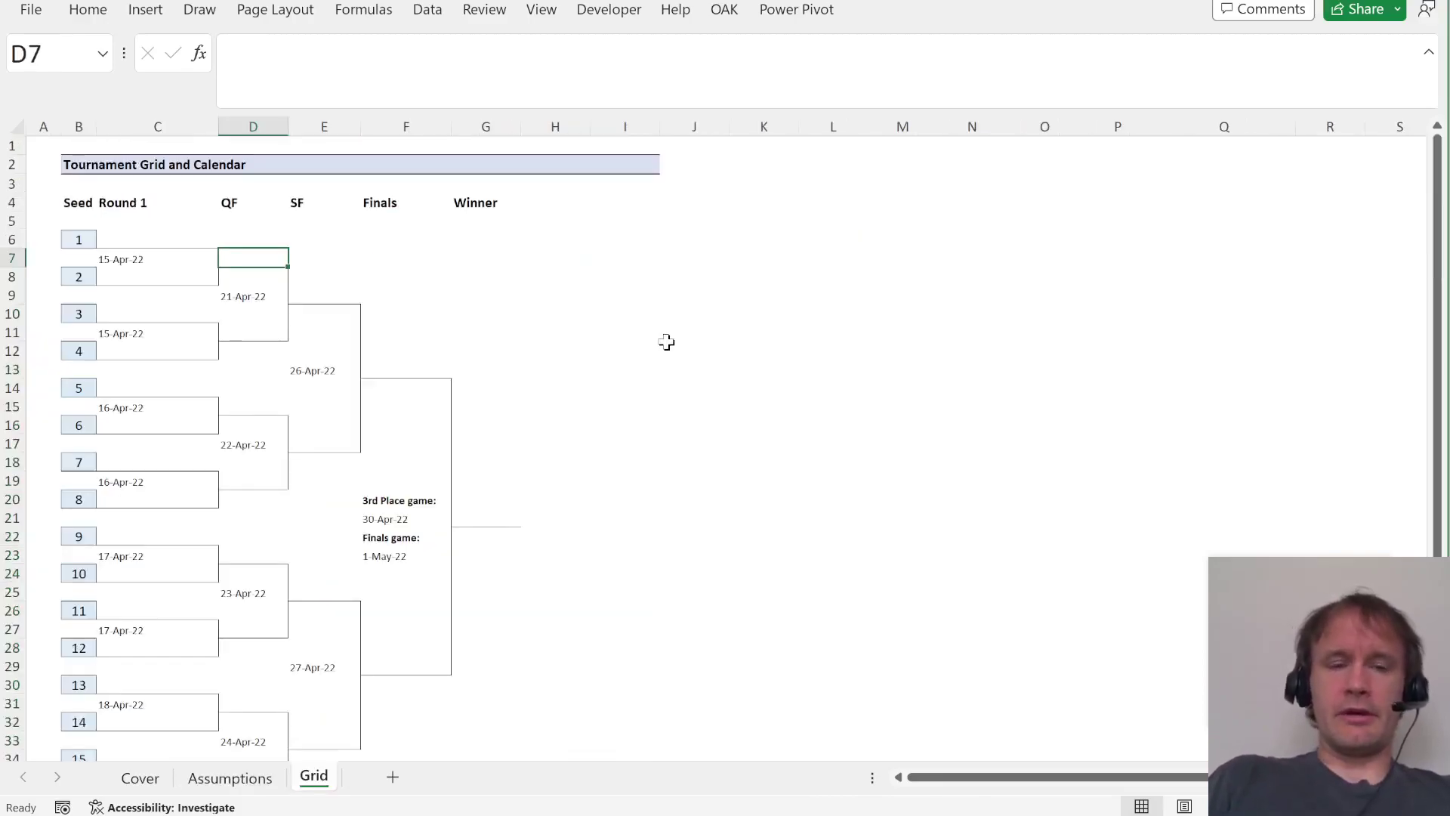
key("ctrl+Page_Up")
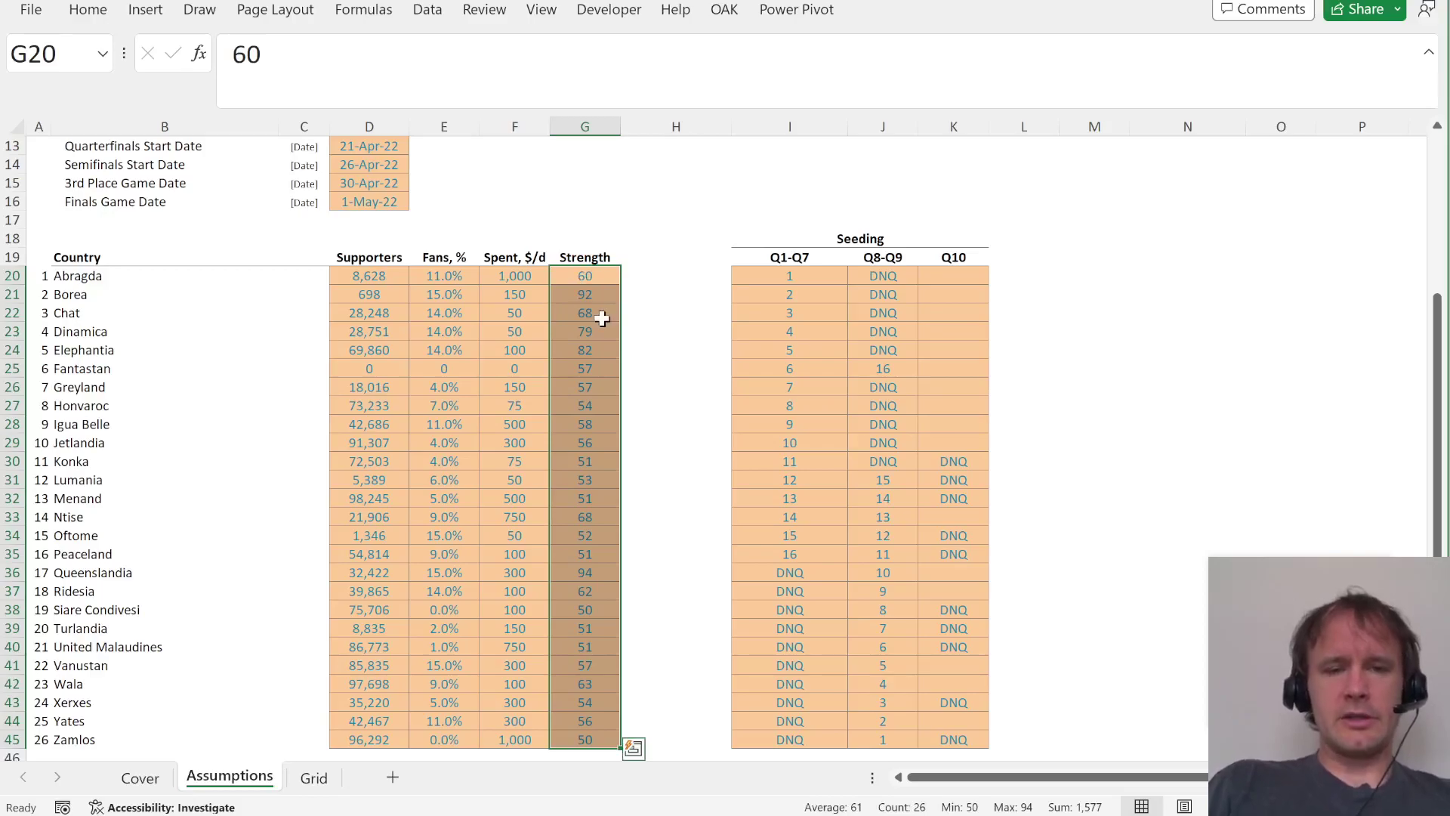
scroll(668, 285, "up", 4)
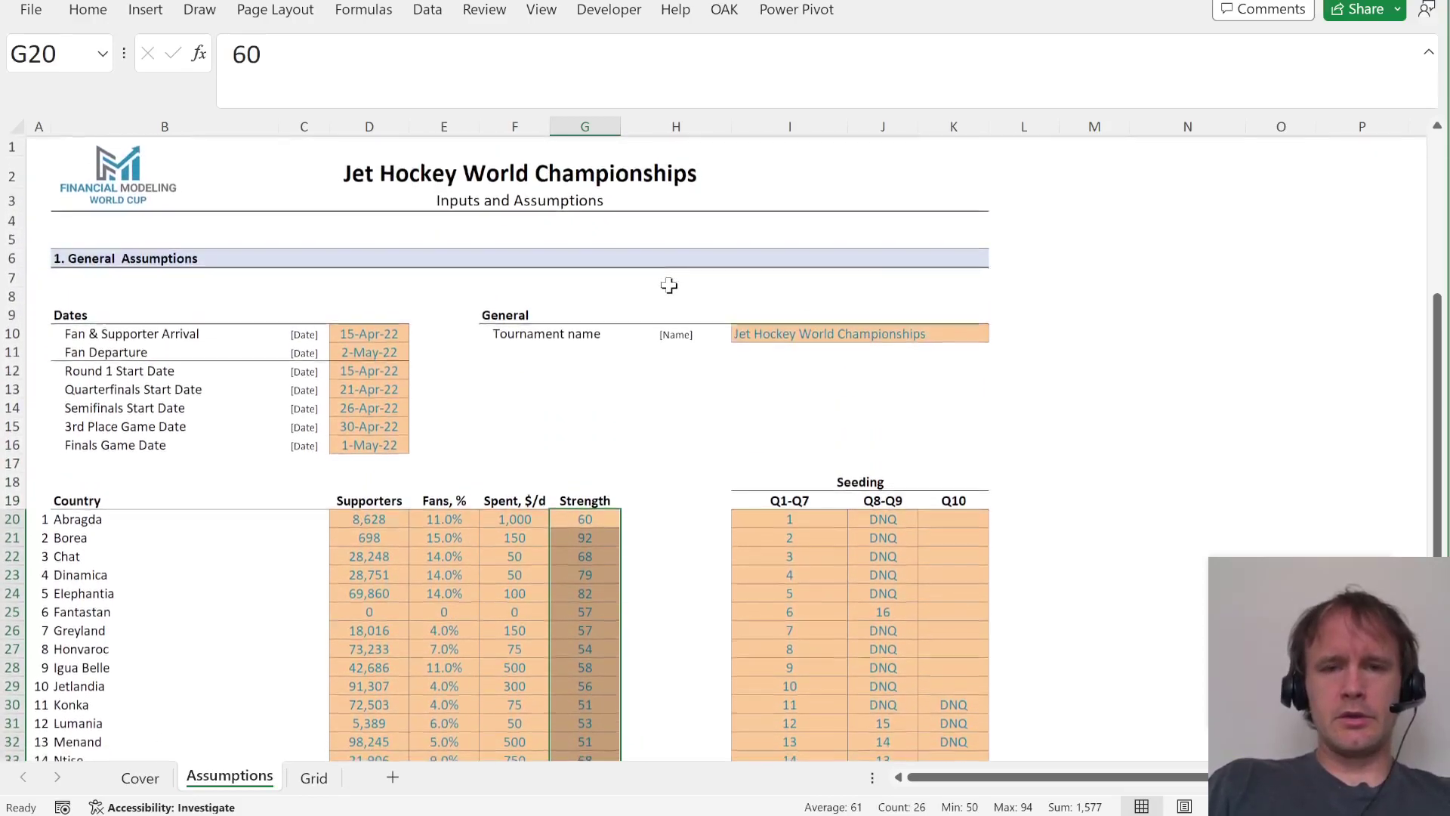
scroll(668, 285, "down", 3)
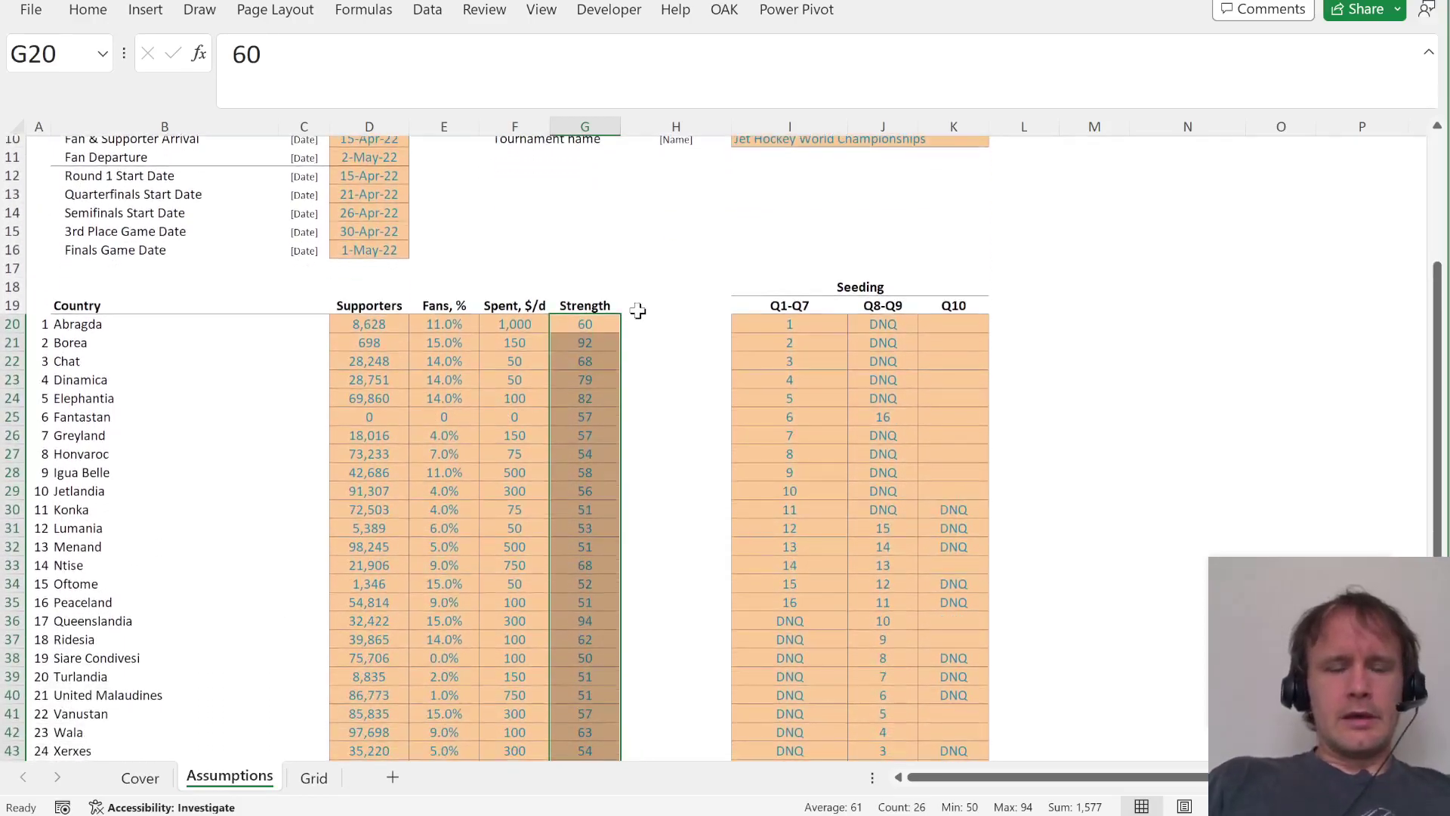
left_click(588, 323)
key("Left")
key("Left")
key("Left")
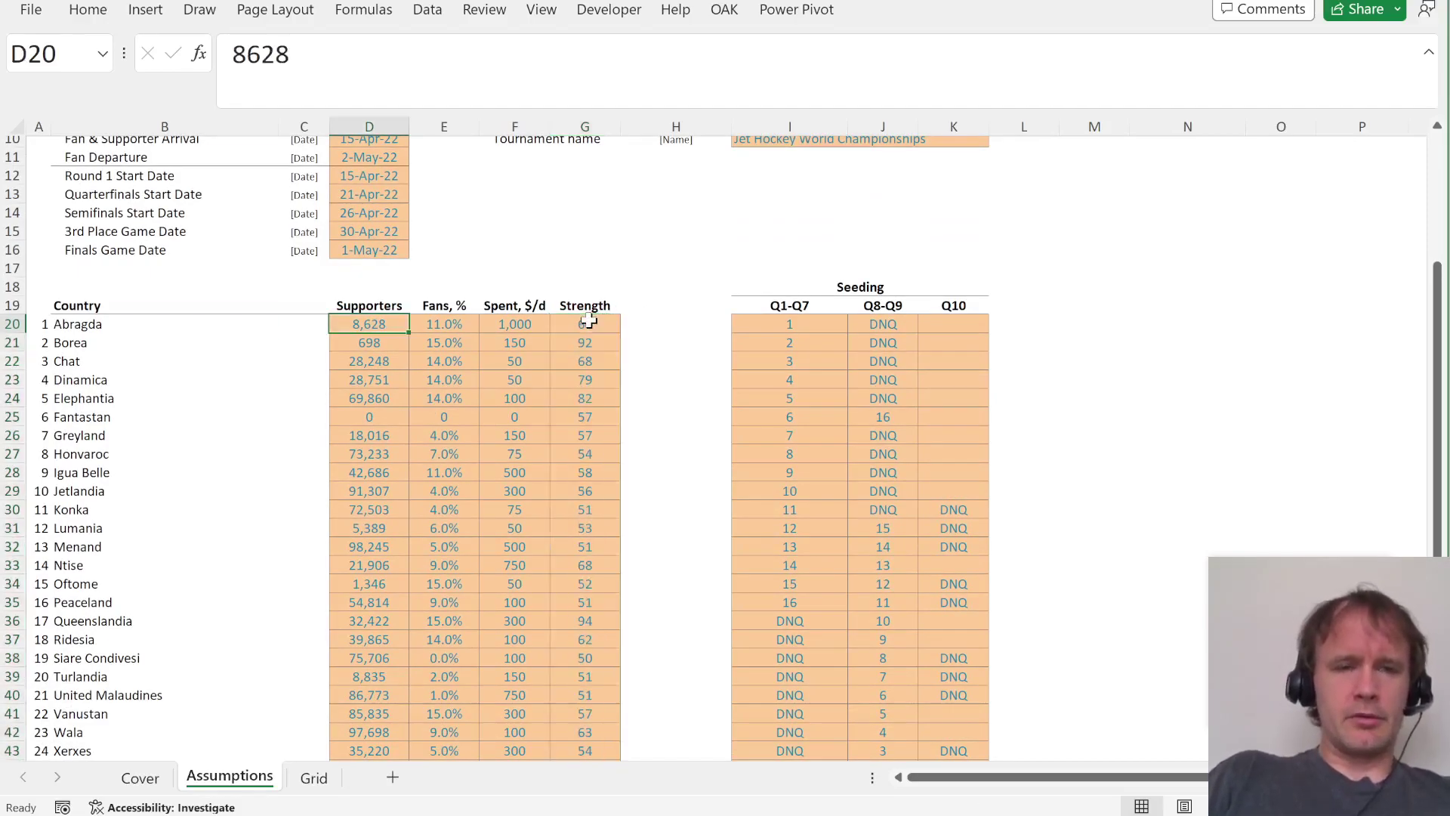
key("Left")
key("Left")
key("ctrl+shift+Down")
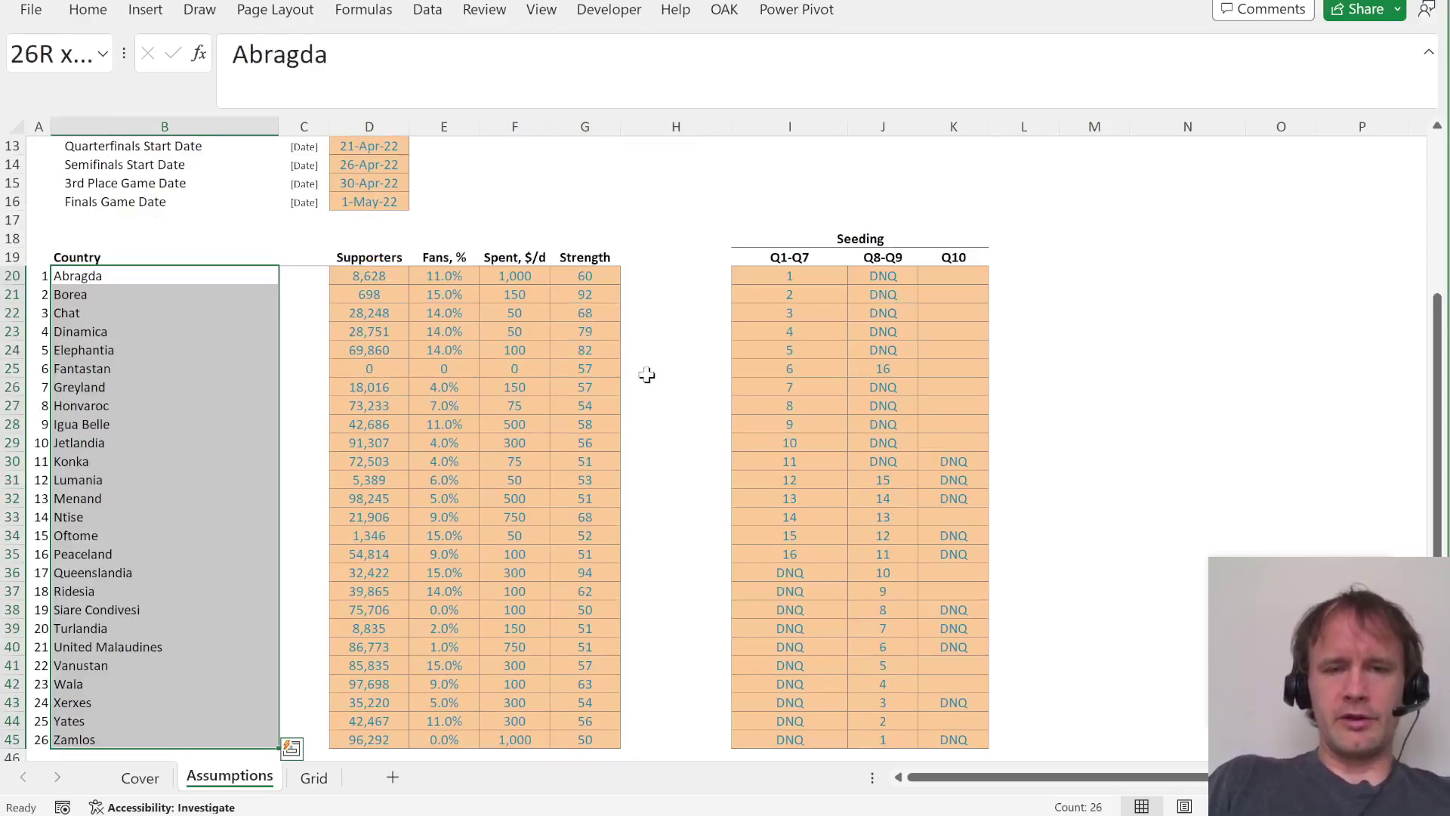
left_click(593, 278)
key("ctrl+shift+Down")
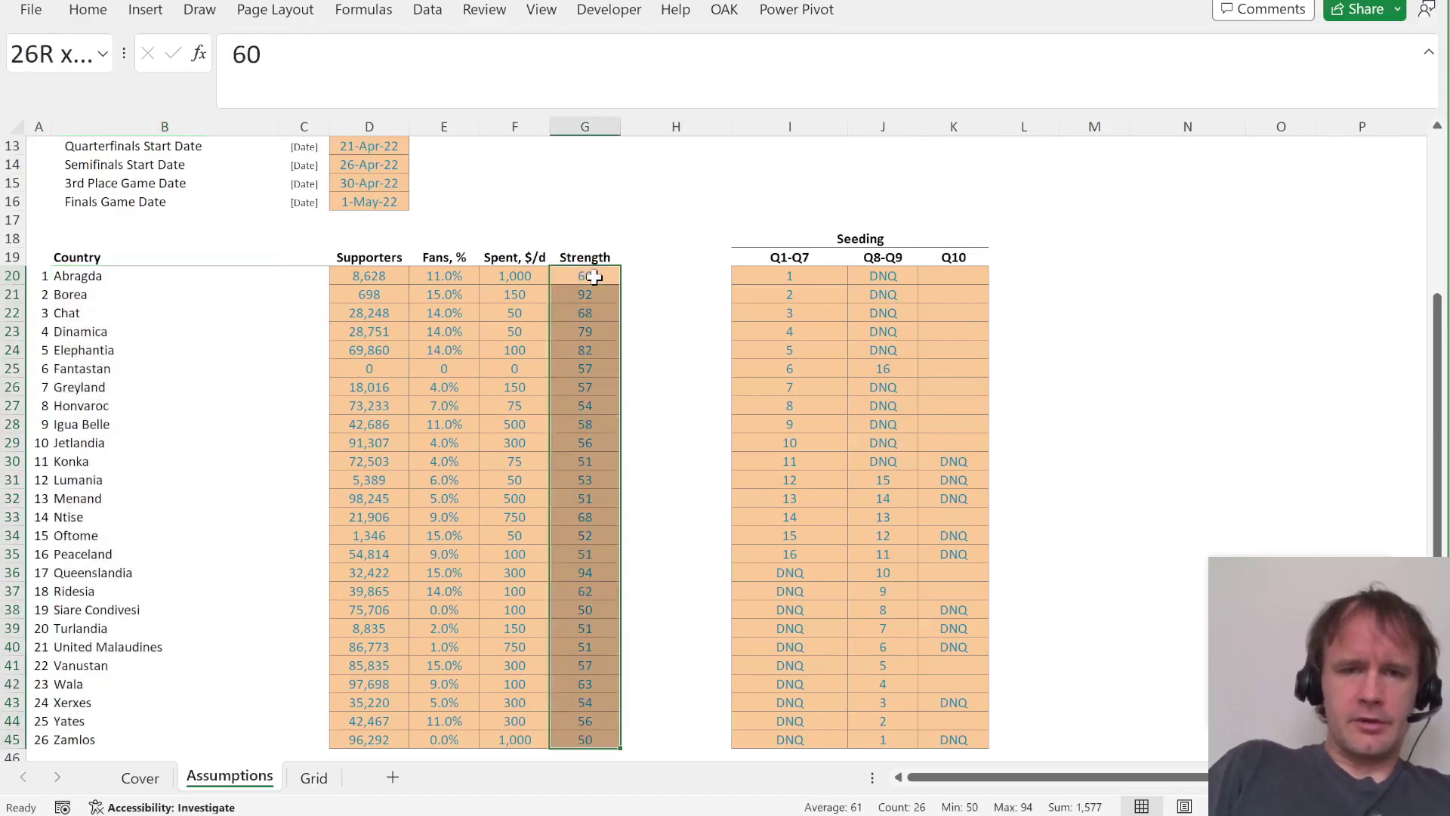
key("alt+h")
key("l")
key("d")
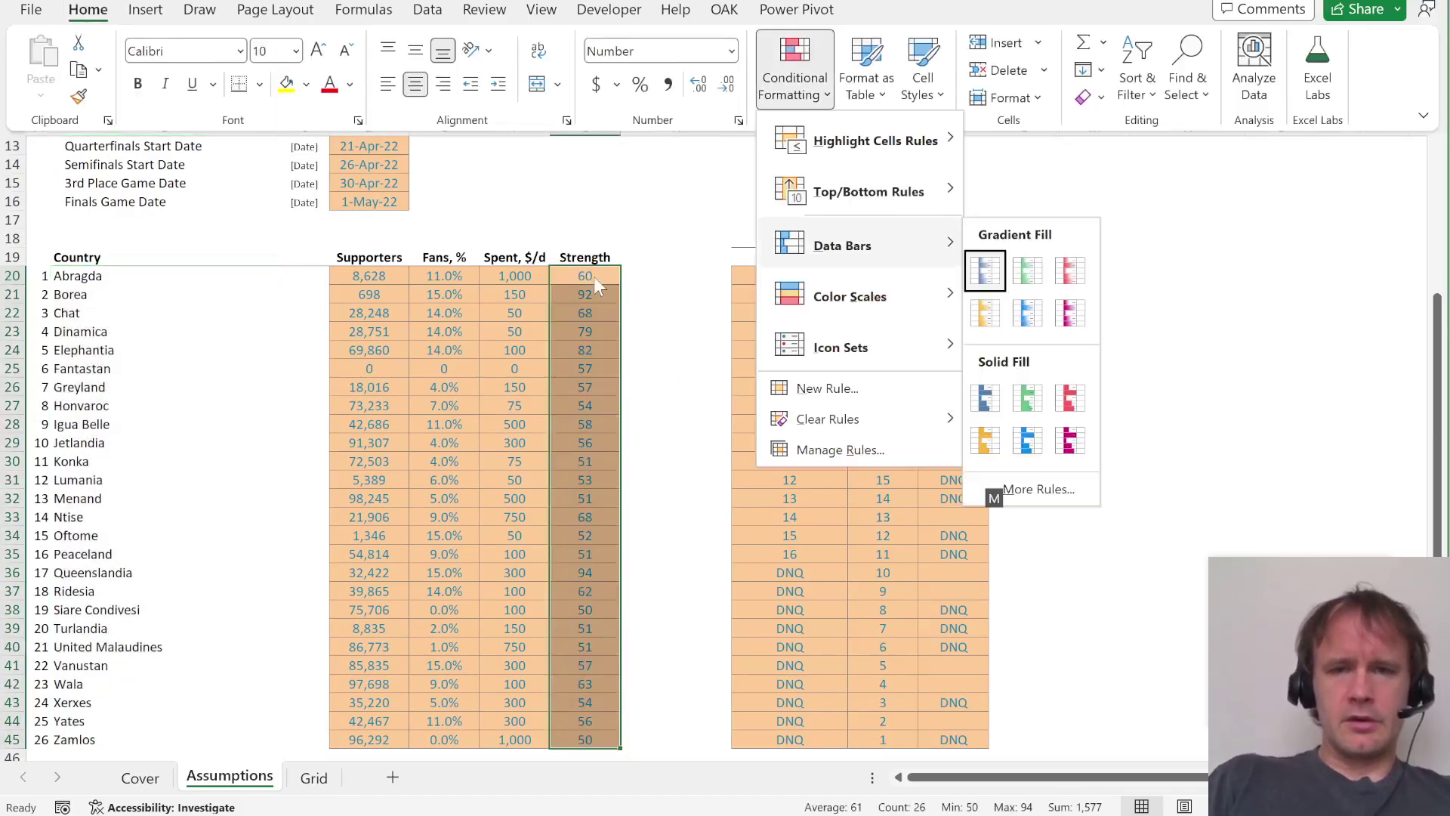
key("Escape")
key("h")
key("d")
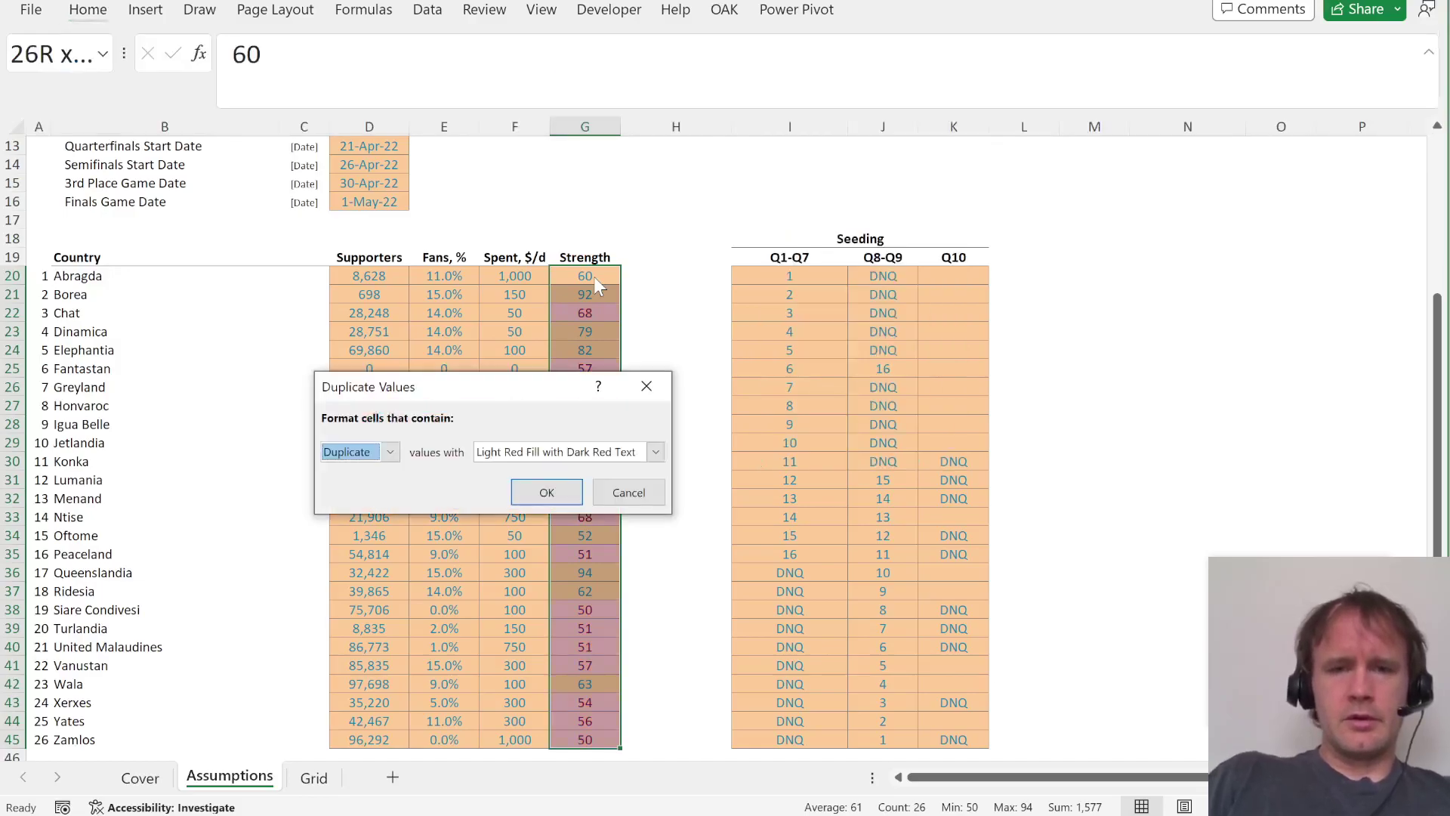
key("Return")
left_click(589, 313)
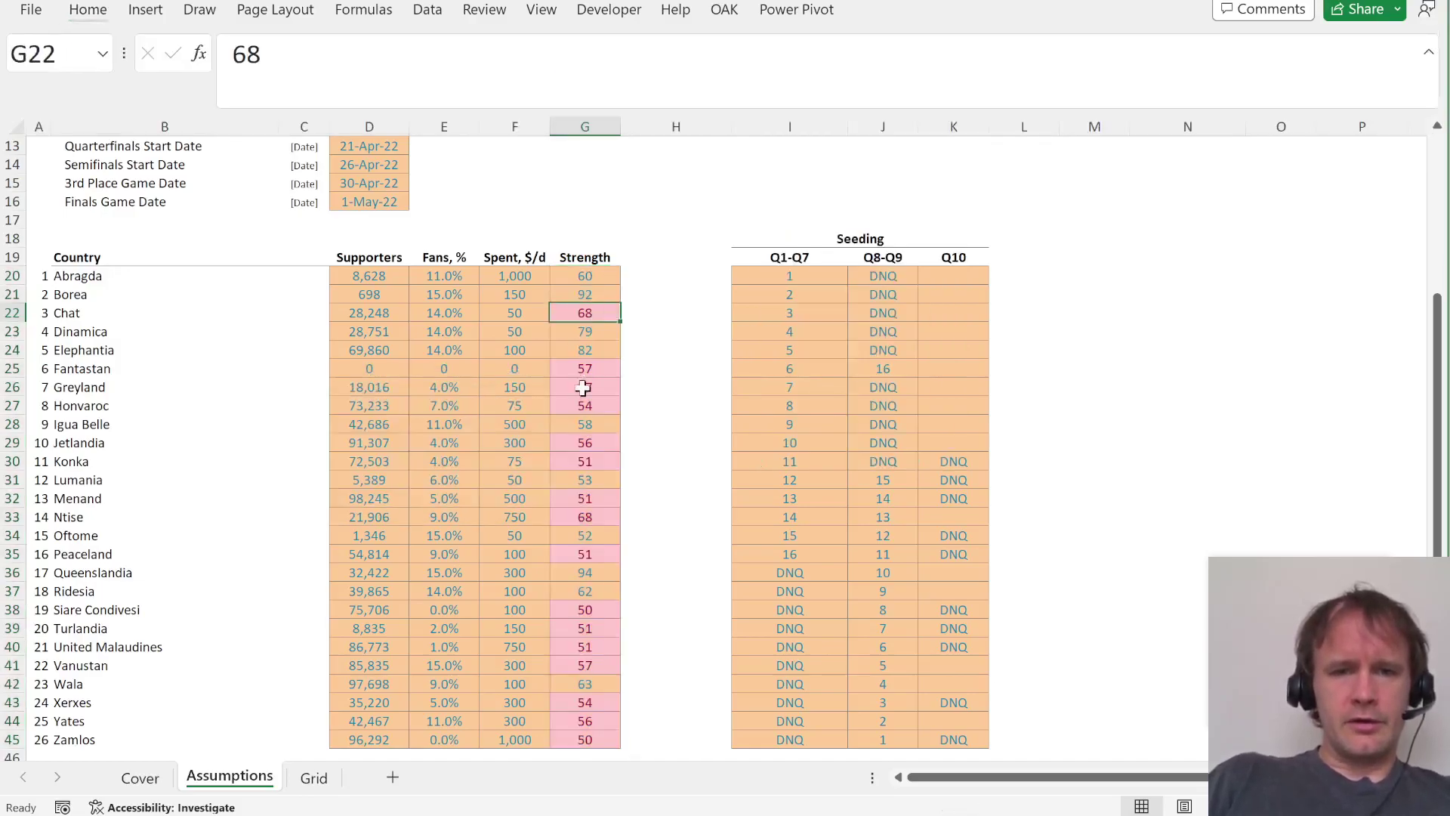
left_click(586, 371)
key("shift+Down")
key("shift+Left")
key("shift+Left")
key("shift+Left")
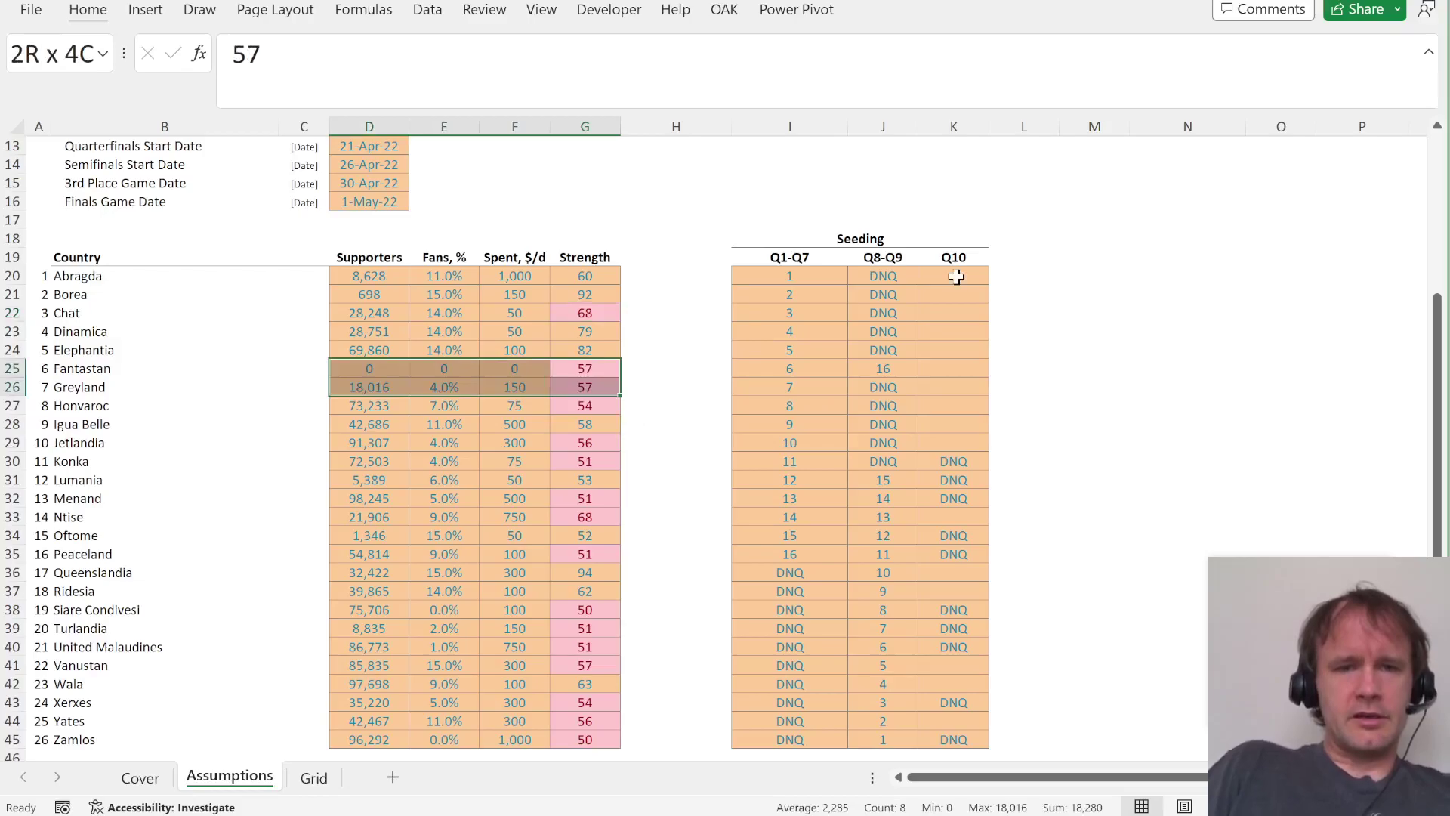
key("shift+Left")
key("shift+Left")
key("shift+Left")
key("ctrl+Left")
key("ctrl+Left")
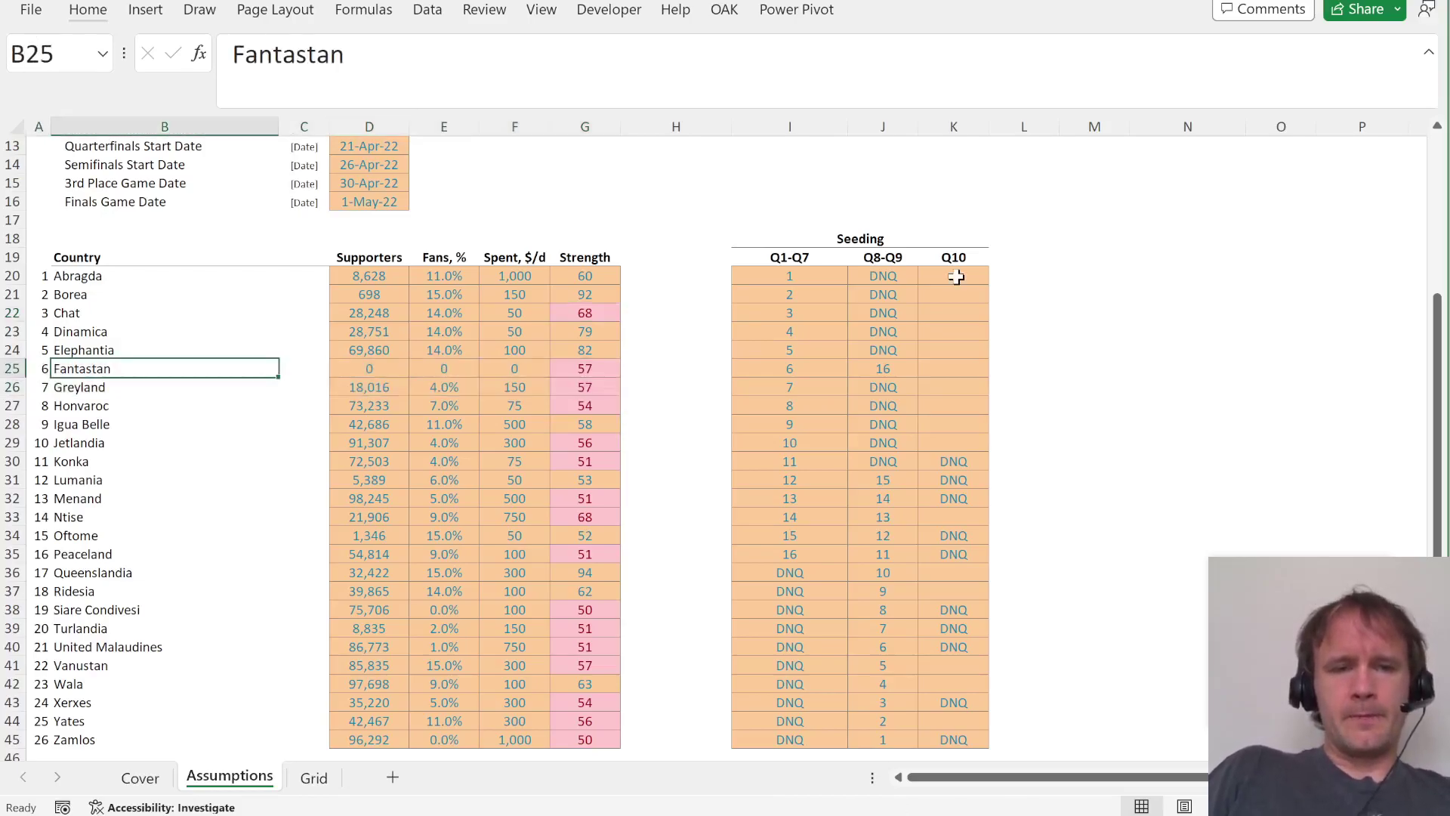
key("ctrl+Right")
key("ctrl+Right")
key("ctrl+Left")
key("ctrl+Left")
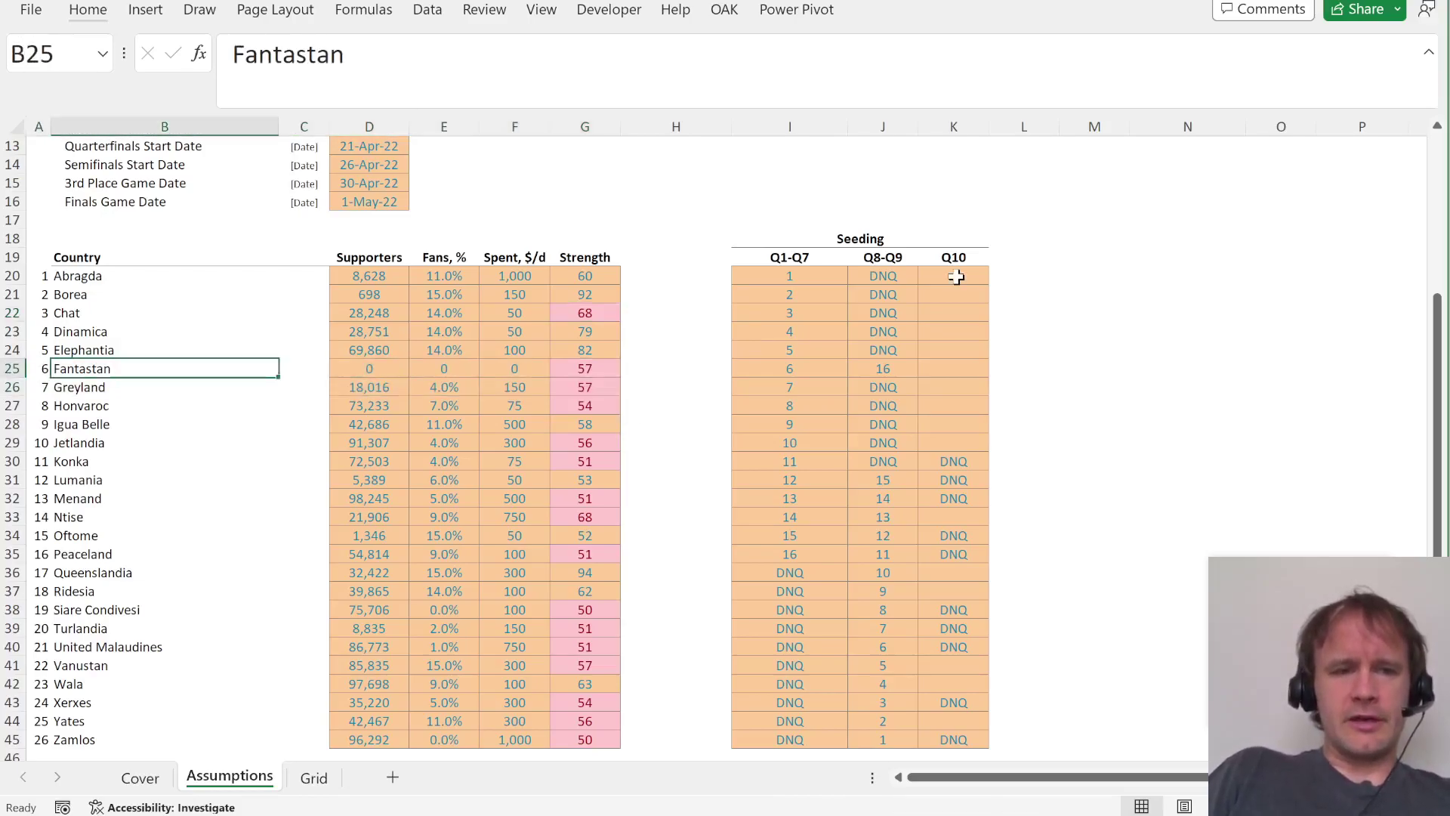
key("shift+Down")
key("ctrl+Right")
key("Right")
key("Right")
key("Right")
key("alt+h")
key("l")
key("r")
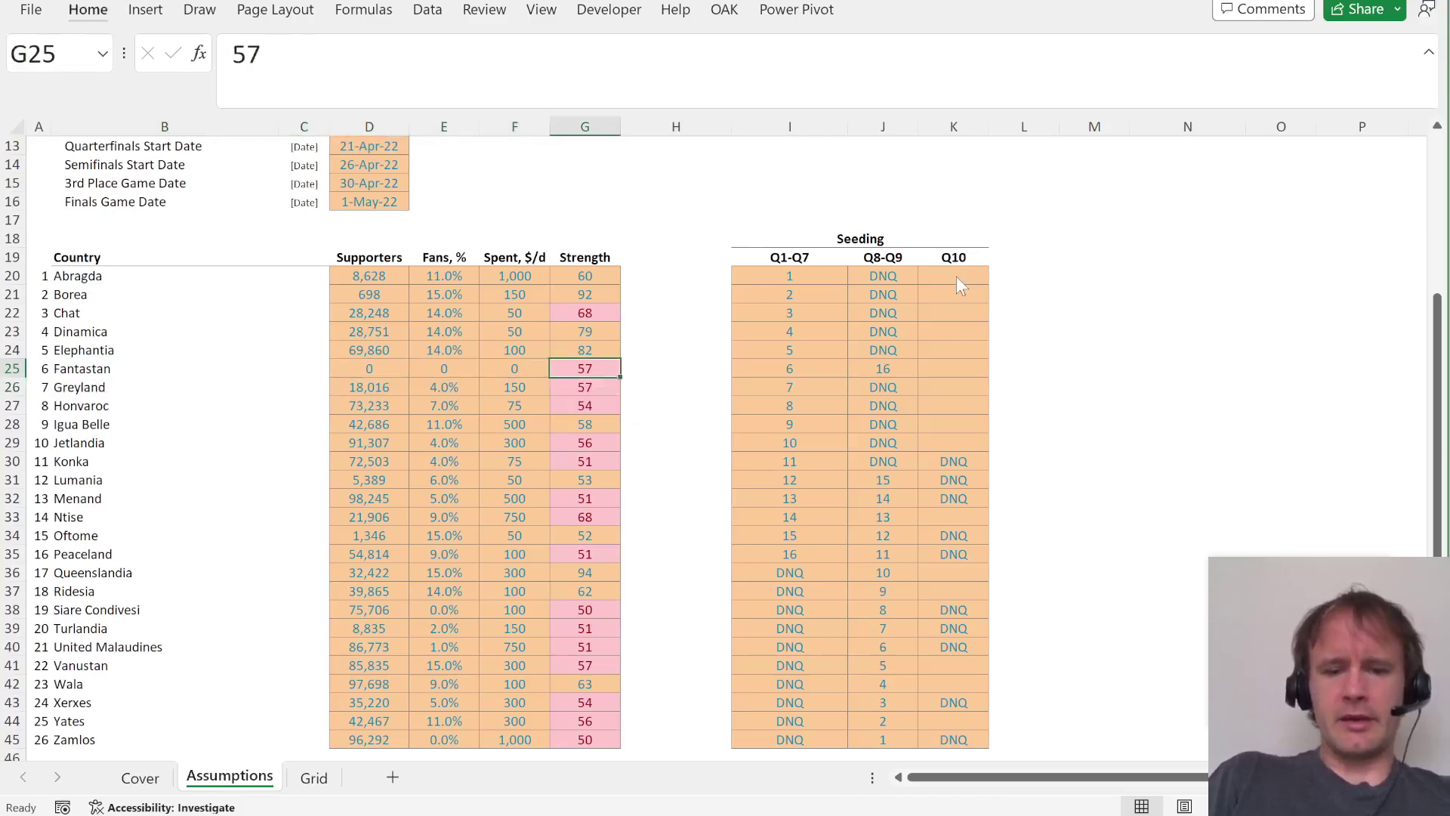
key("Escape")
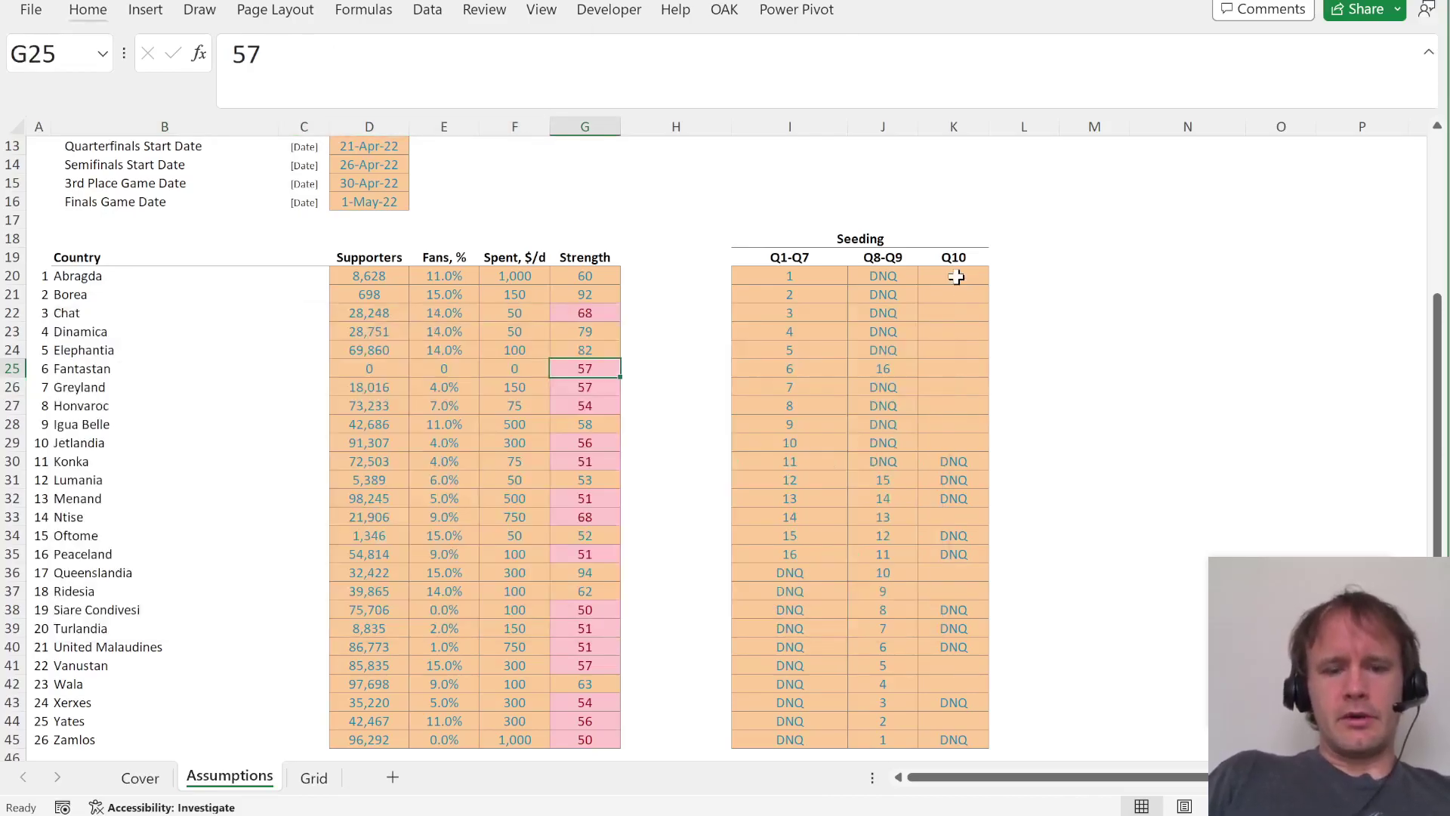
key("alt+h")
key("l")
key("c")
key("e")
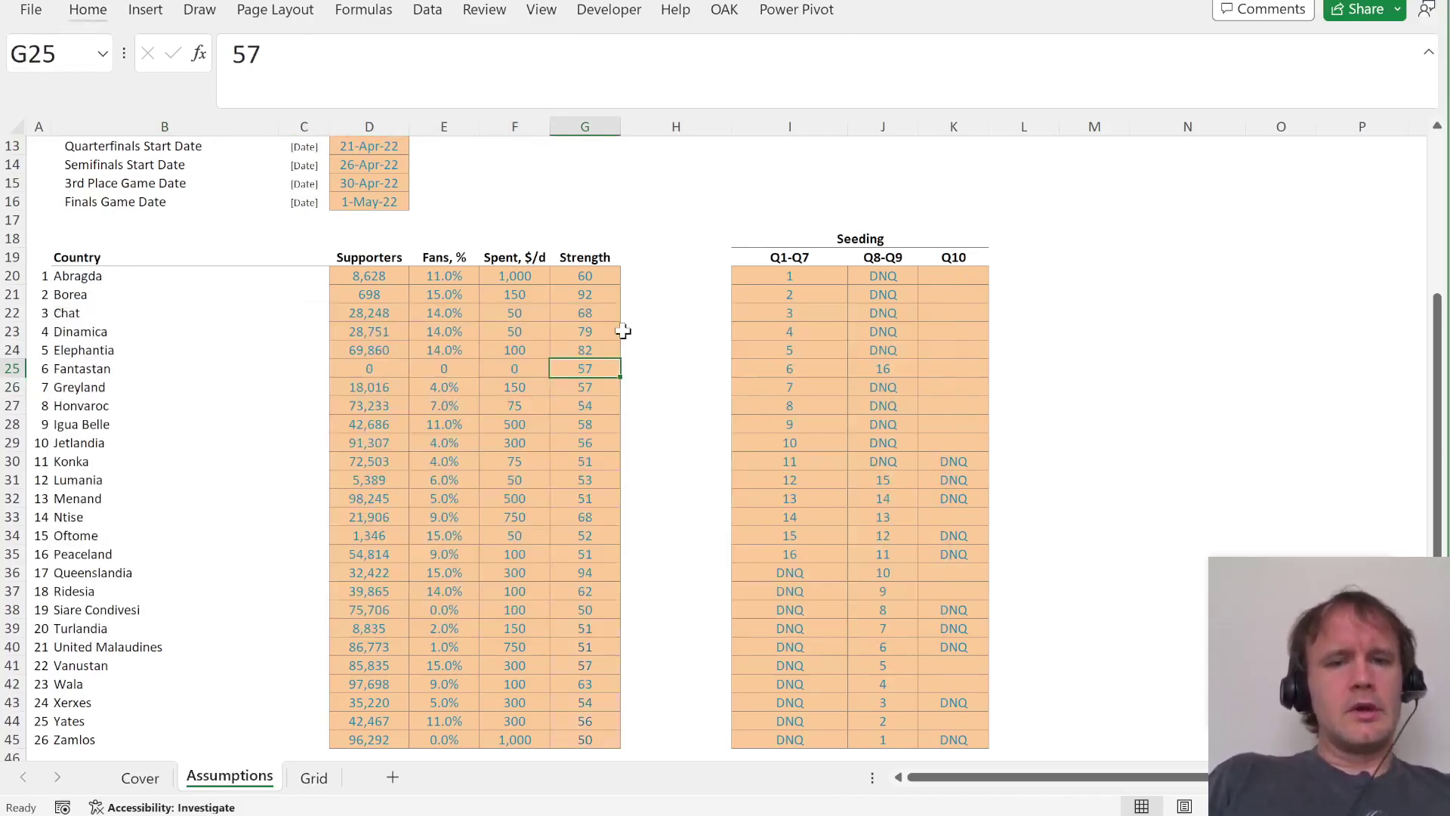
Add a 'Mod strength' header in H19 and enter =G20-A20/1000 in H20.
left_click(638, 257)
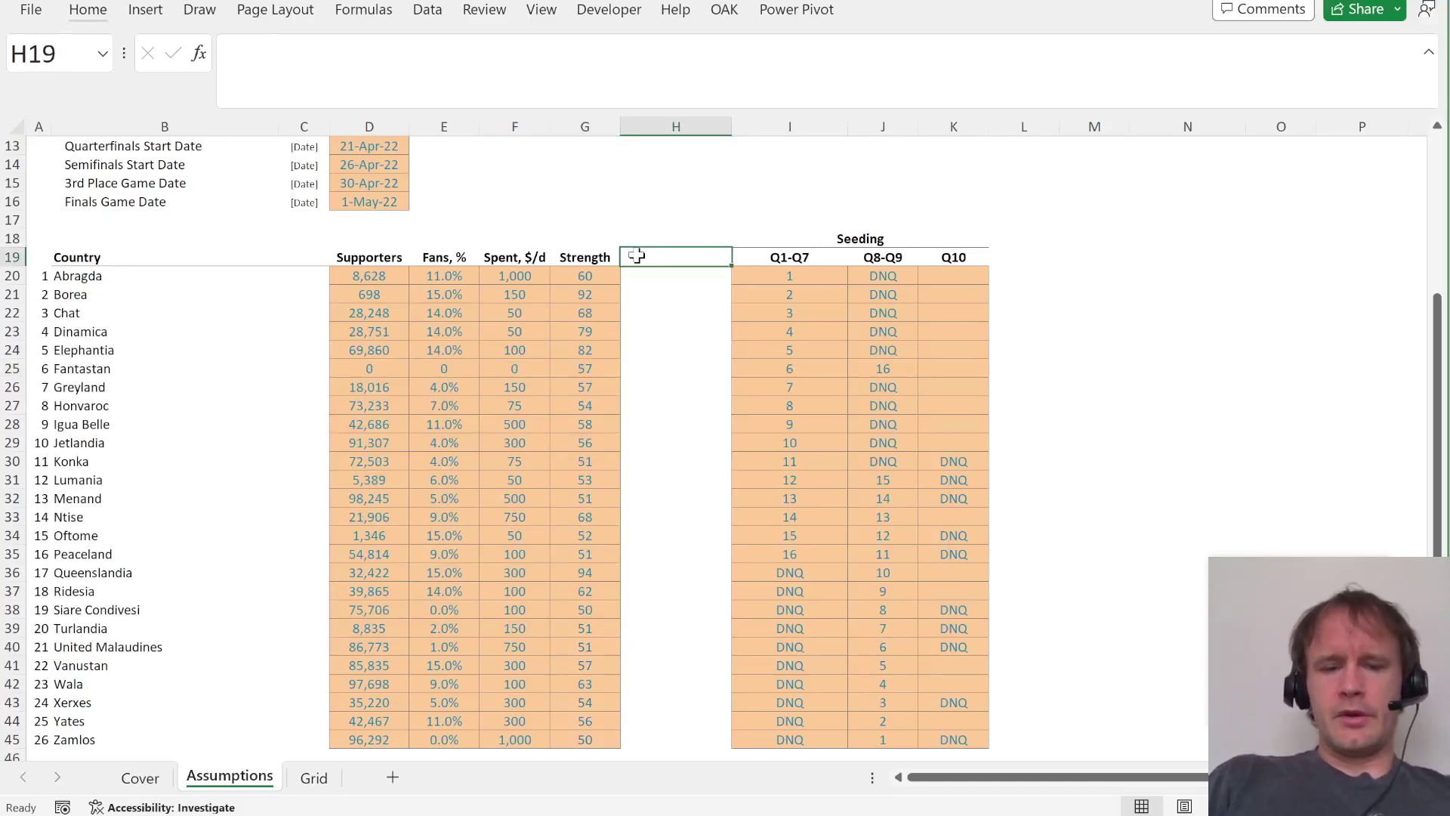
type("Mod strength")
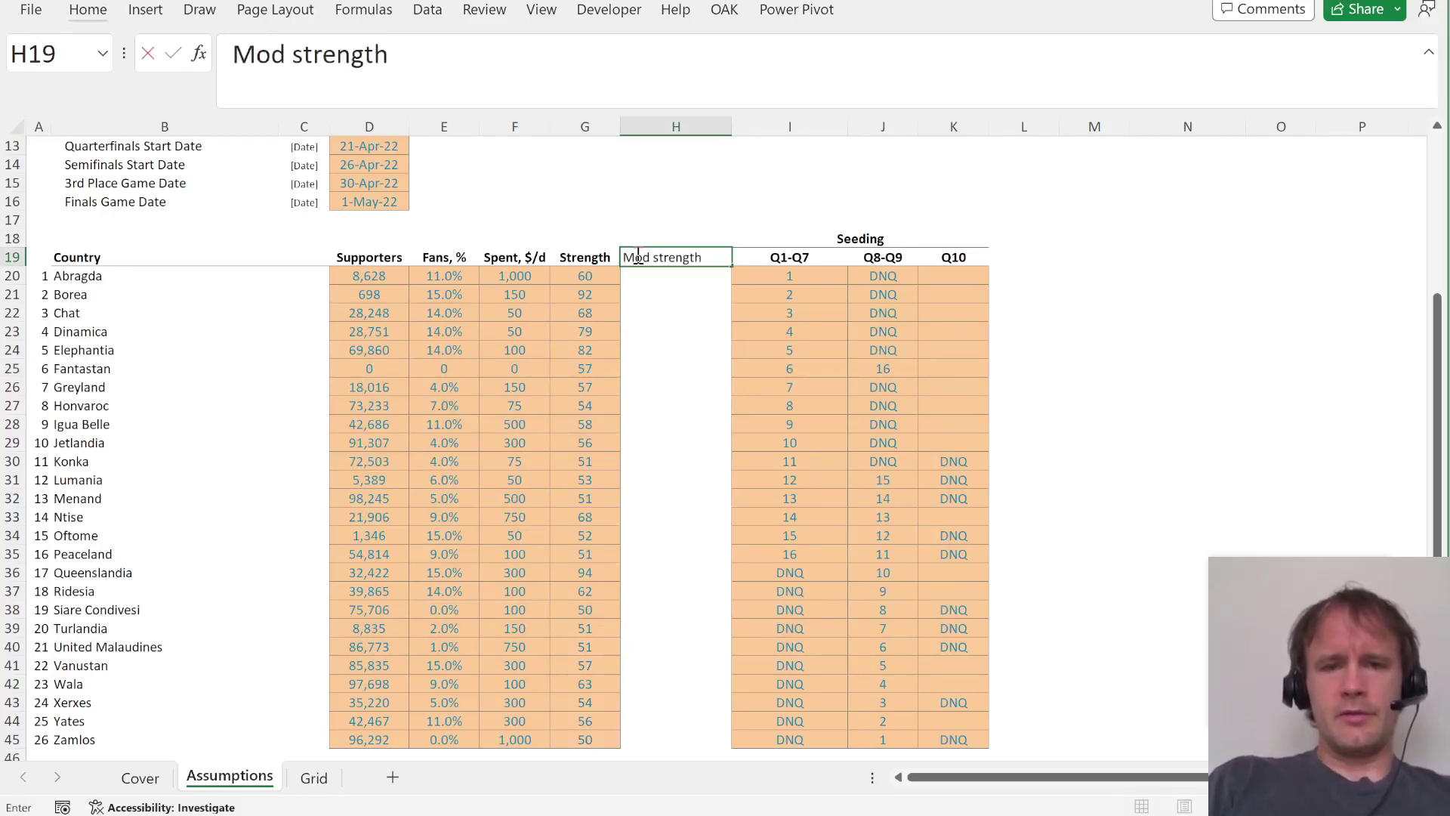
key("Return")
type("=")
key("Left")
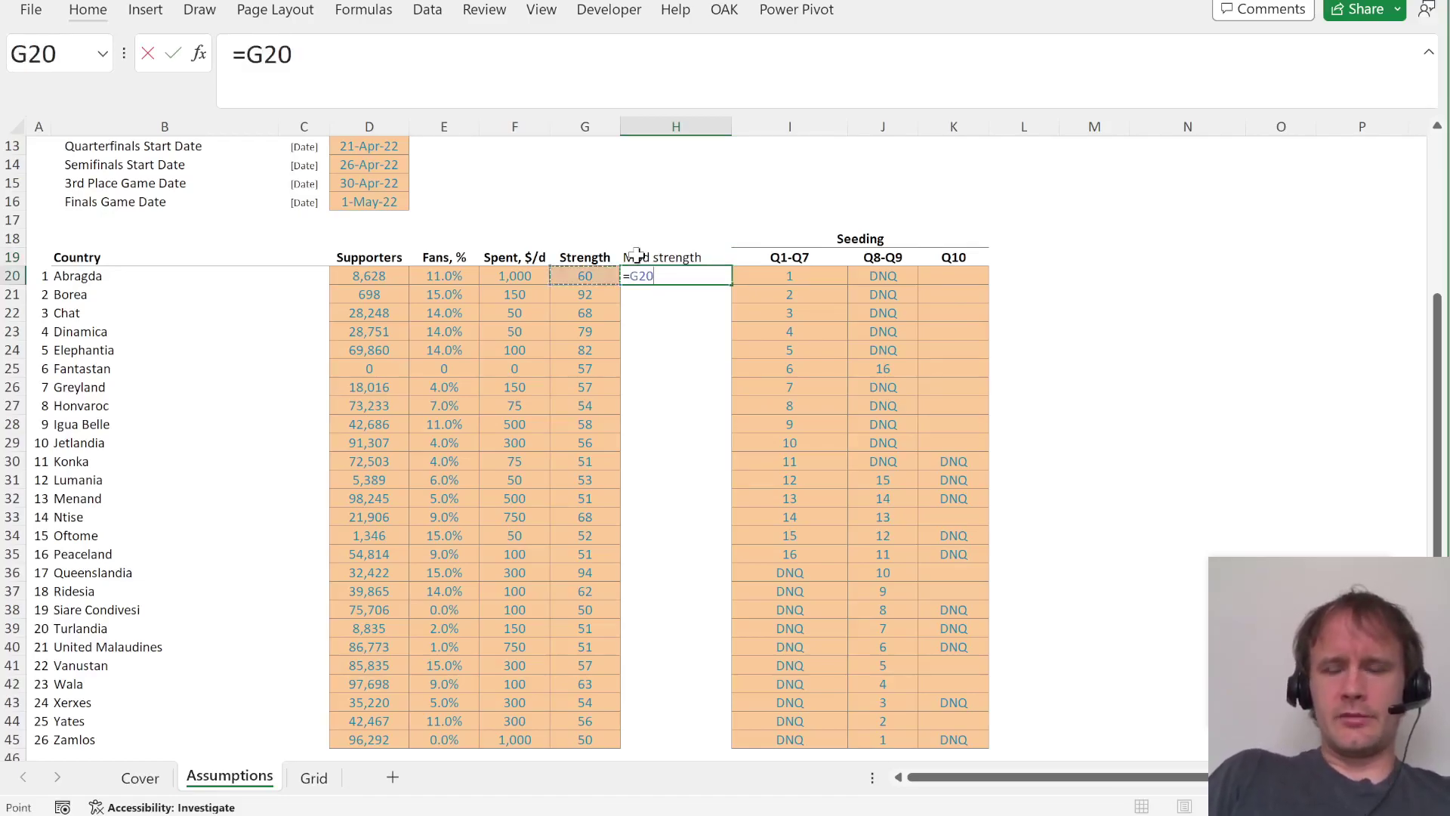
key("ctrl+Left")
key("ctrl+Left")
key("ctrl+Left")
key("ctrl+Left")
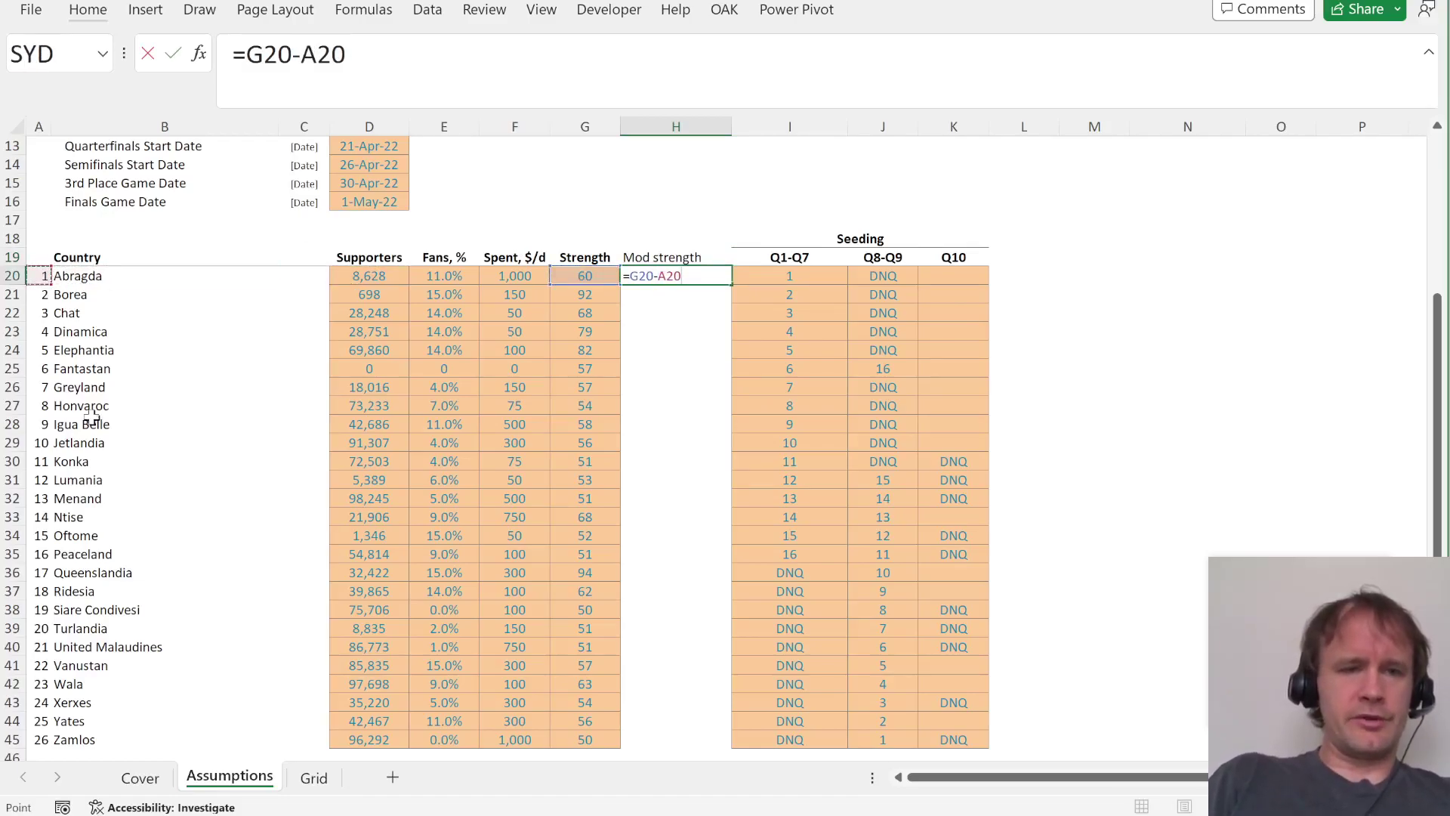
type("/1")
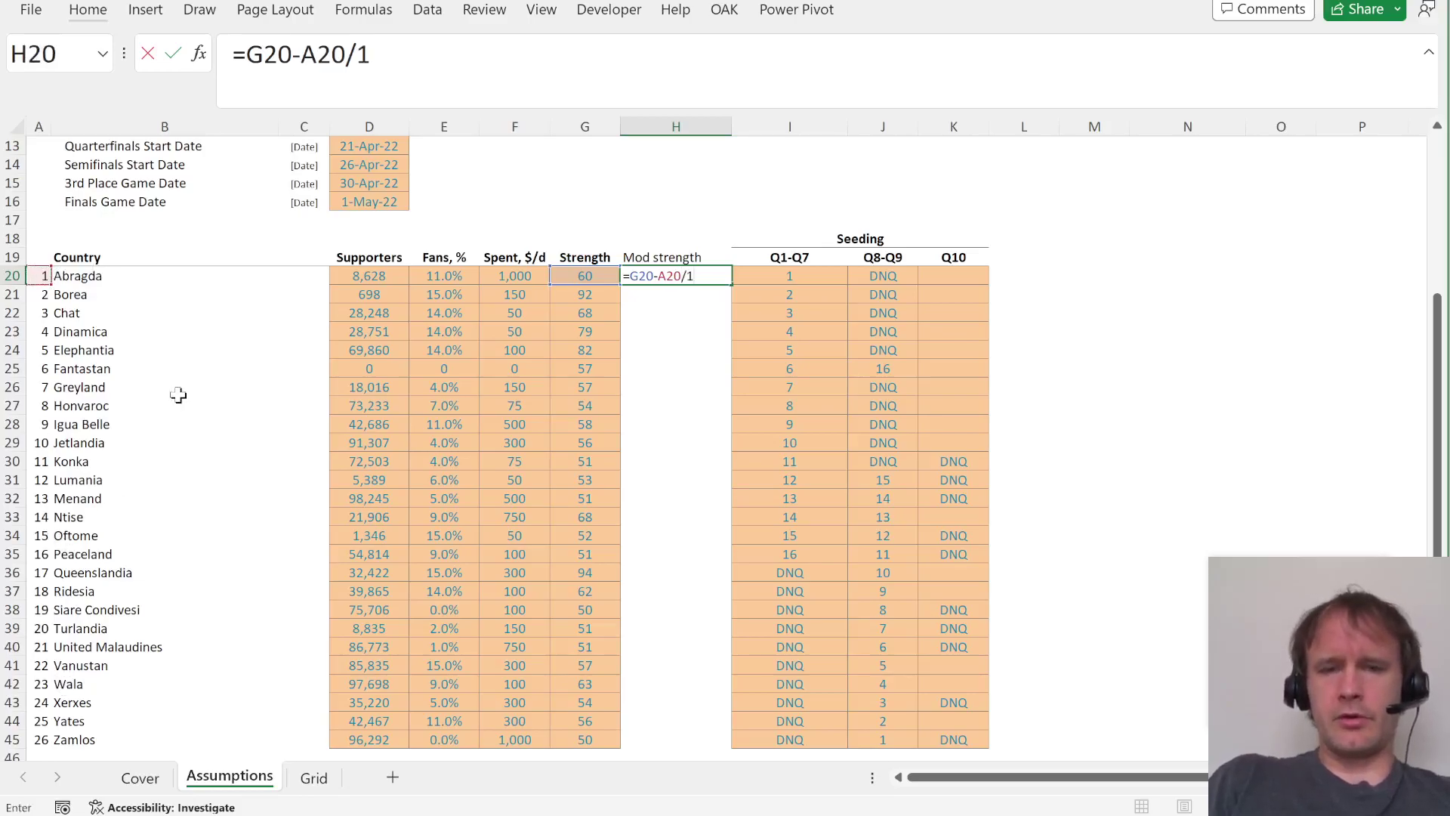
type("000")
key("Return")
Fill the Mod strength formula down H20:H45 for all countries.
key("Left")
key("ctrl+Down")
key("Right")
key("ctrl+shift+Up")
key("ctrl+d")
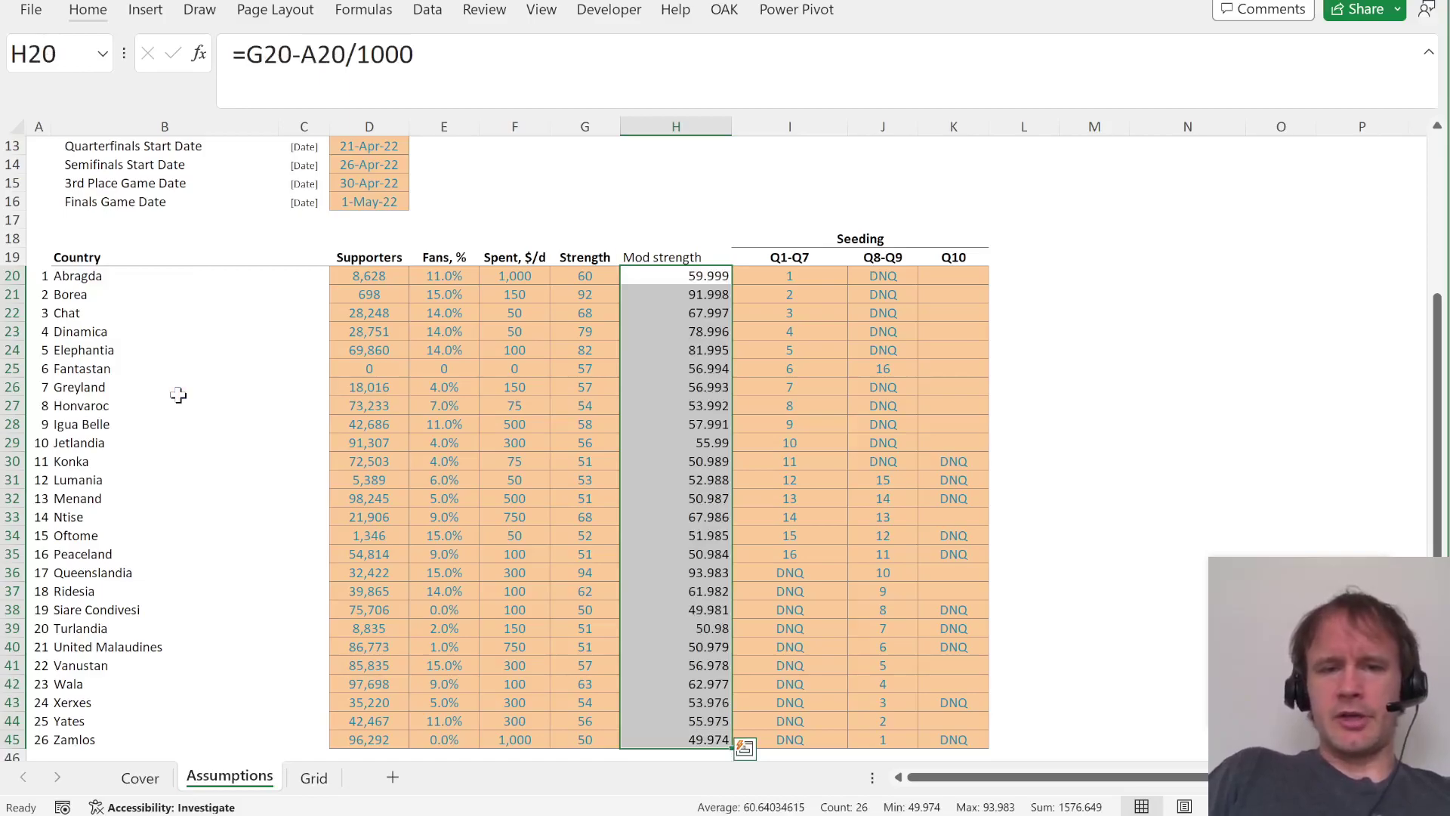
key("Up")
key("Down")
key("ctrl+Left")
key("Up")
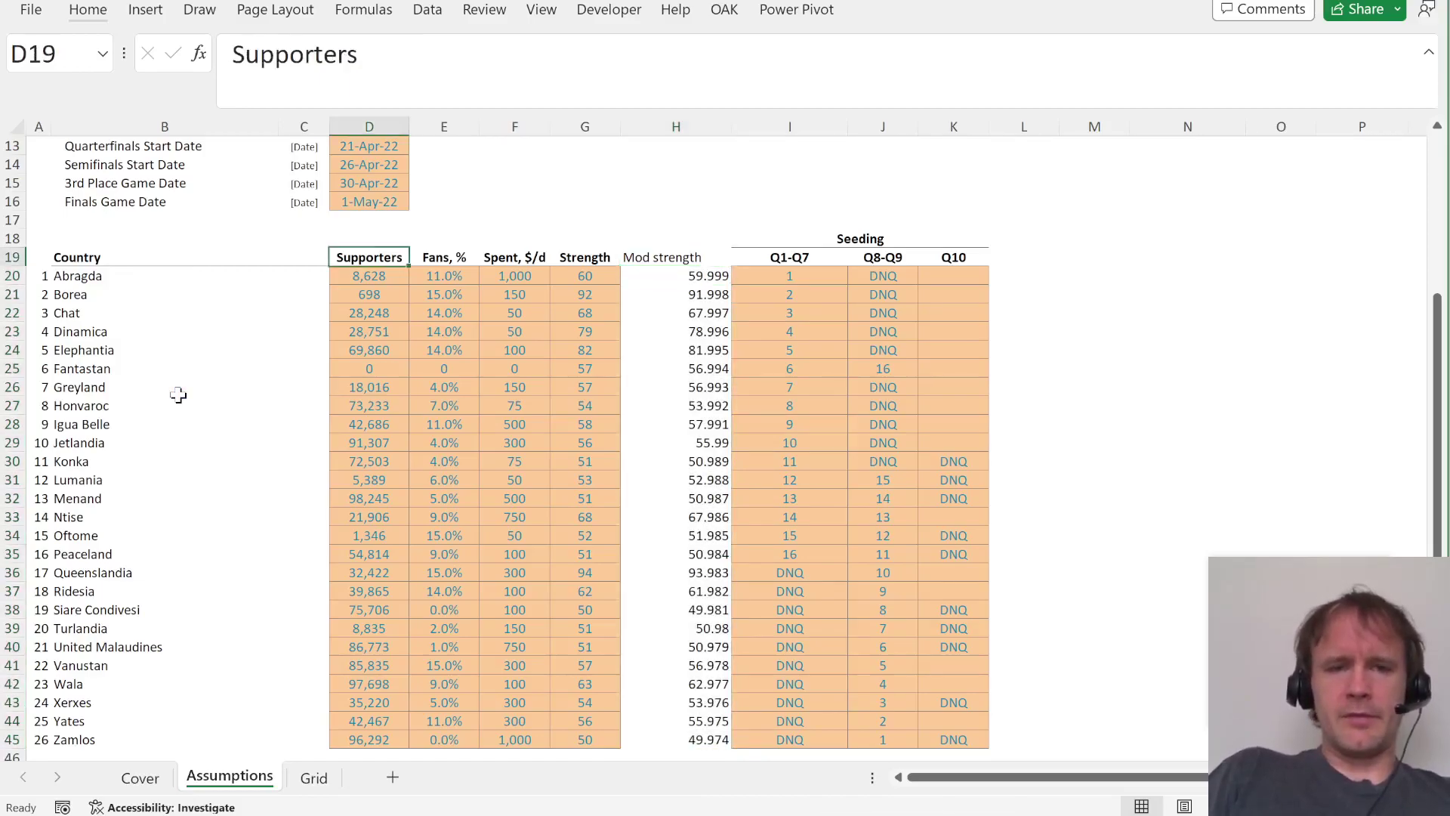
key("ctrl+Home")
key("ctrl+Page_Down")
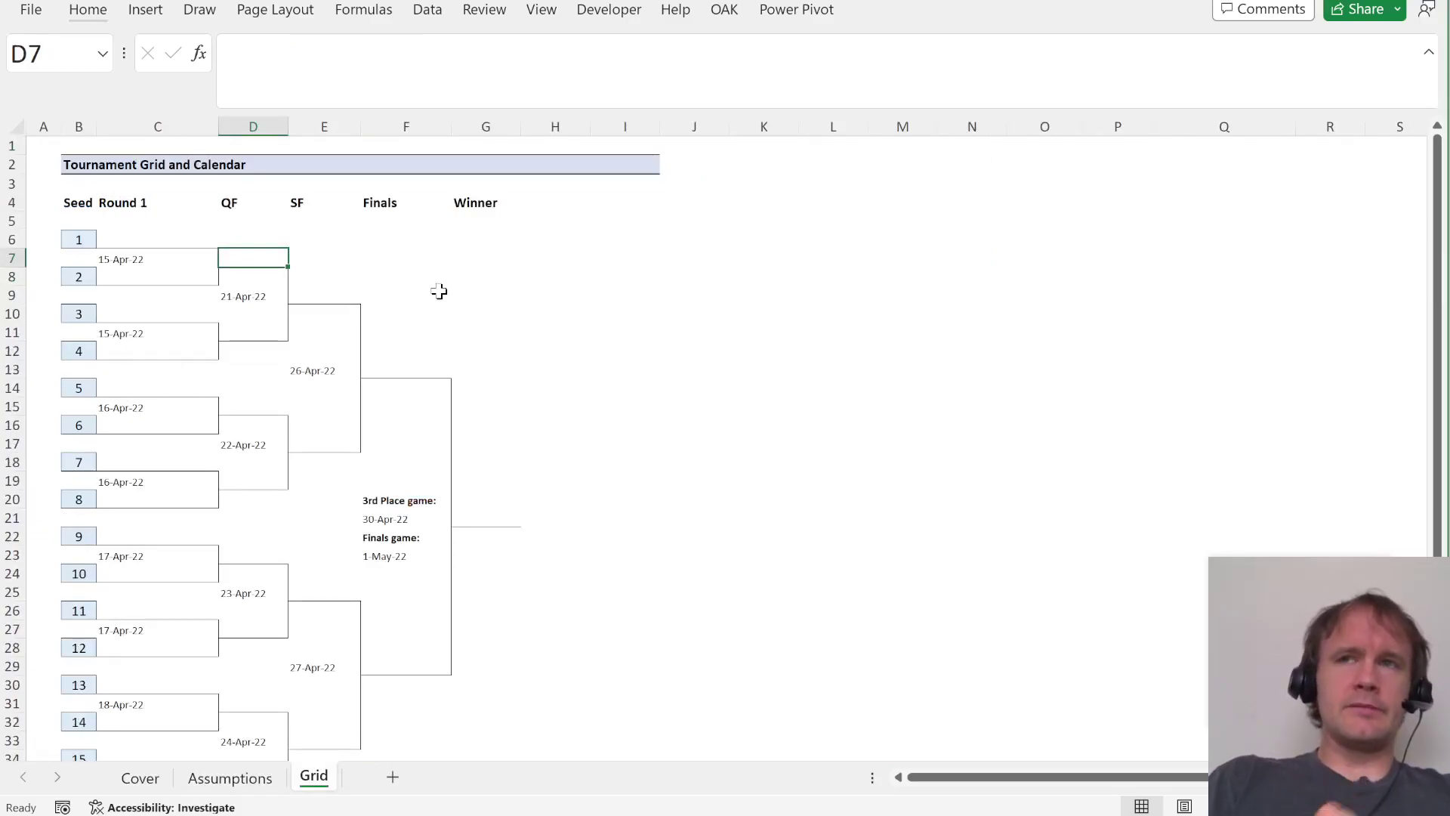
left_click(158, 241)
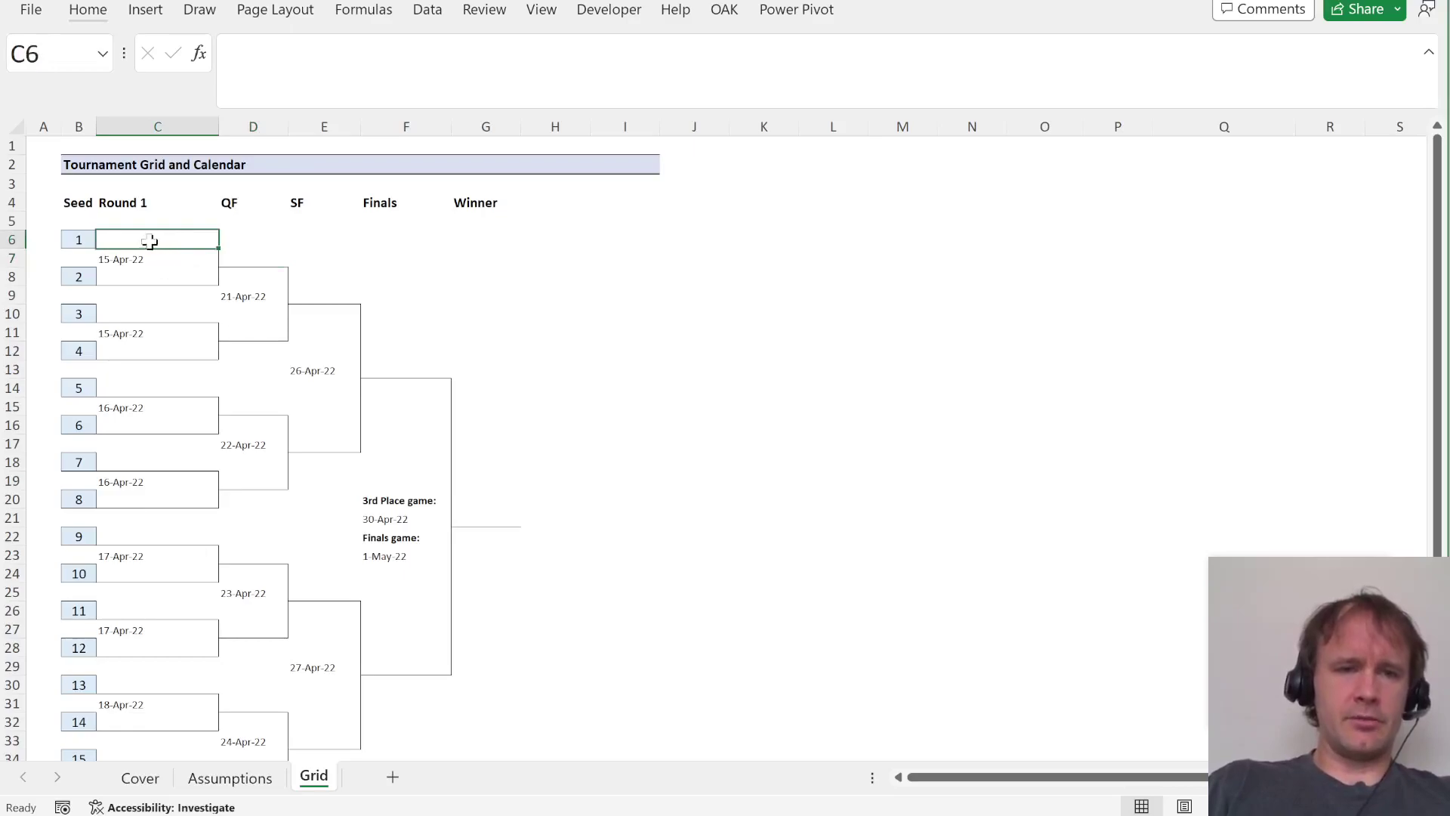
left_click(82, 241)
left_click(256, 259)
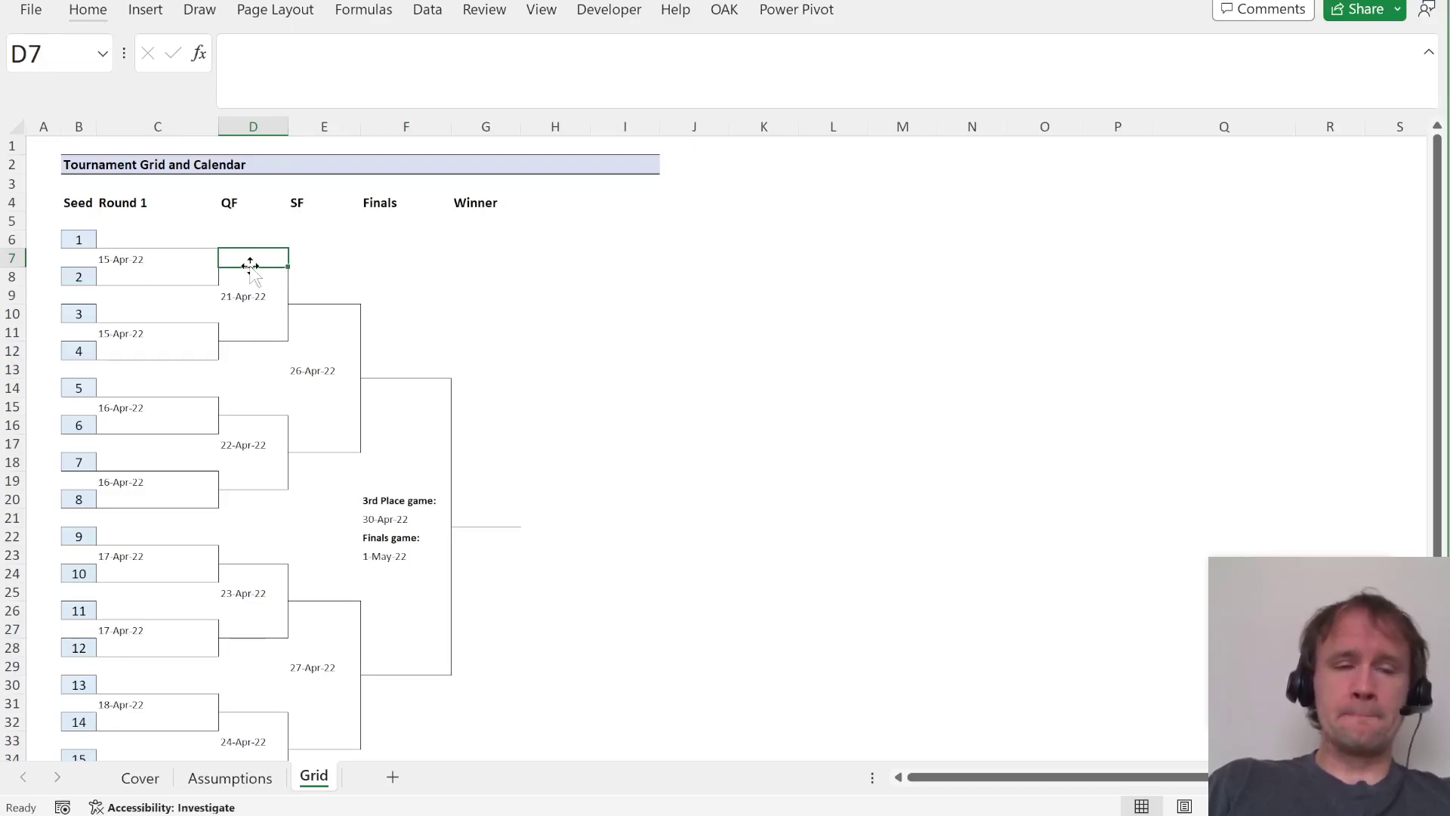
left_click(151, 242)
left_click(489, 676, "shift")
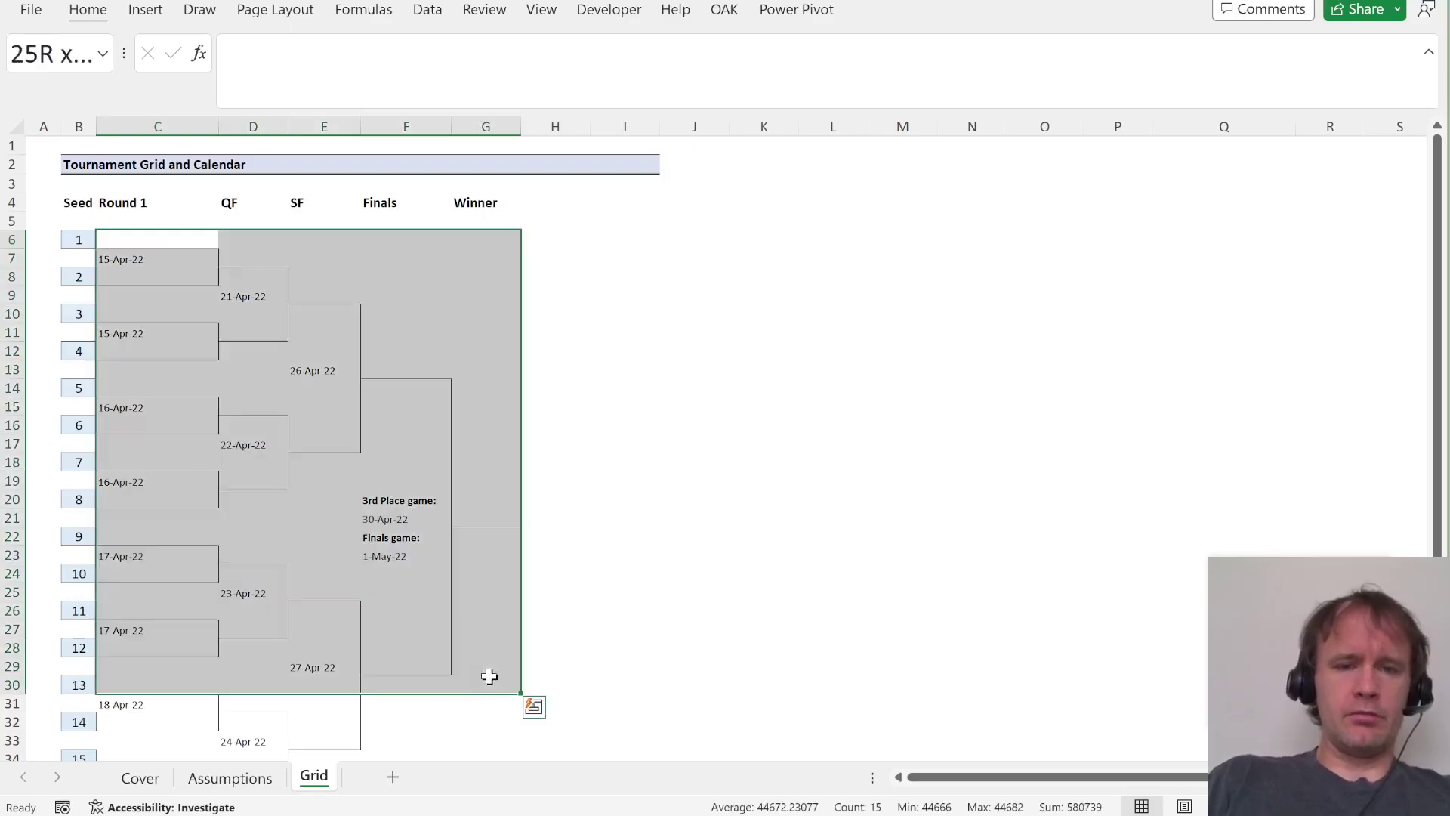
left_click(146, 241)
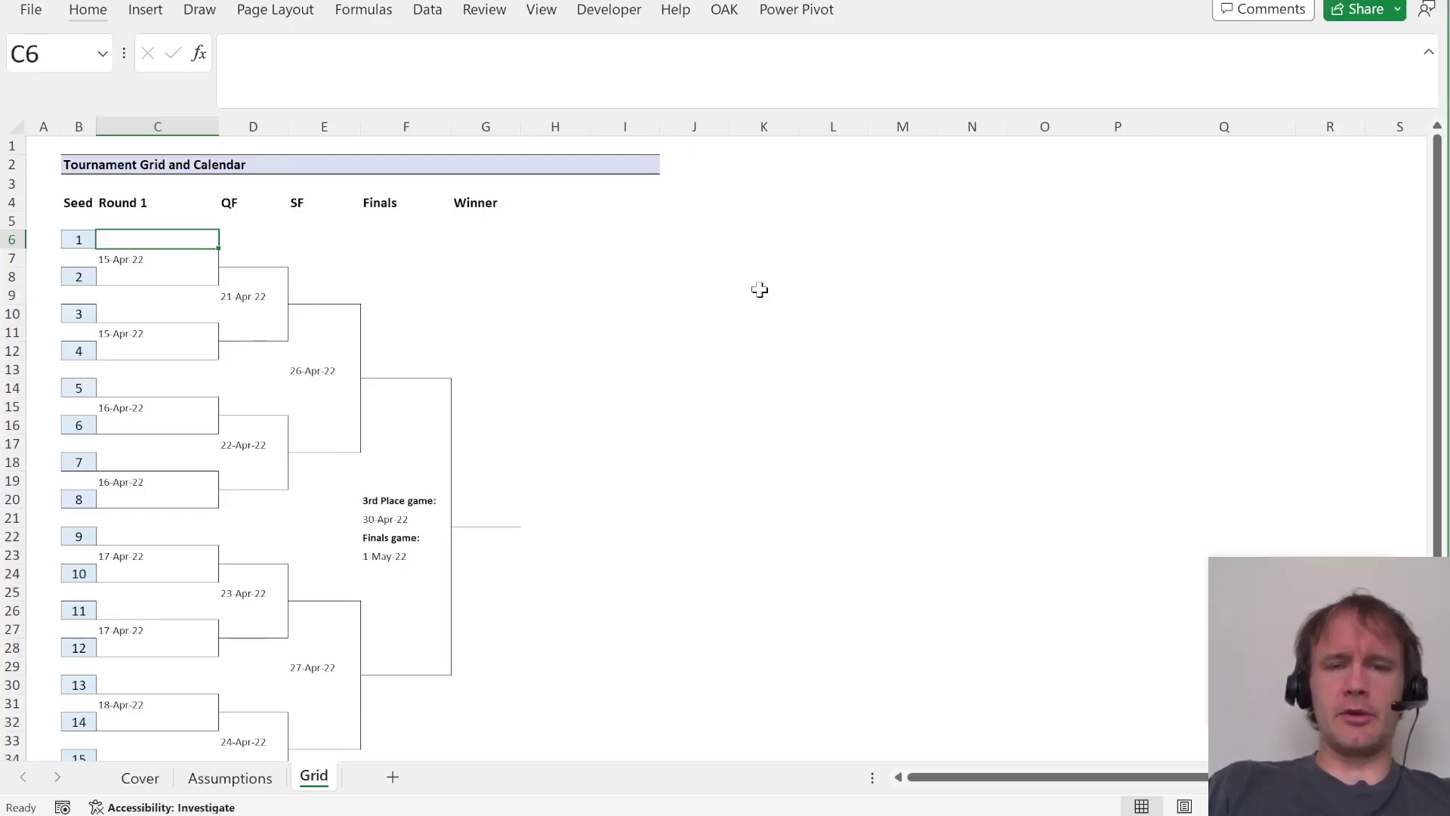
In J6, spill the bracket C7:F35 with TOCOL(C7:F35,1,1) and format the results as dates.
left_click(702, 278)
key("Up")
key("Up")
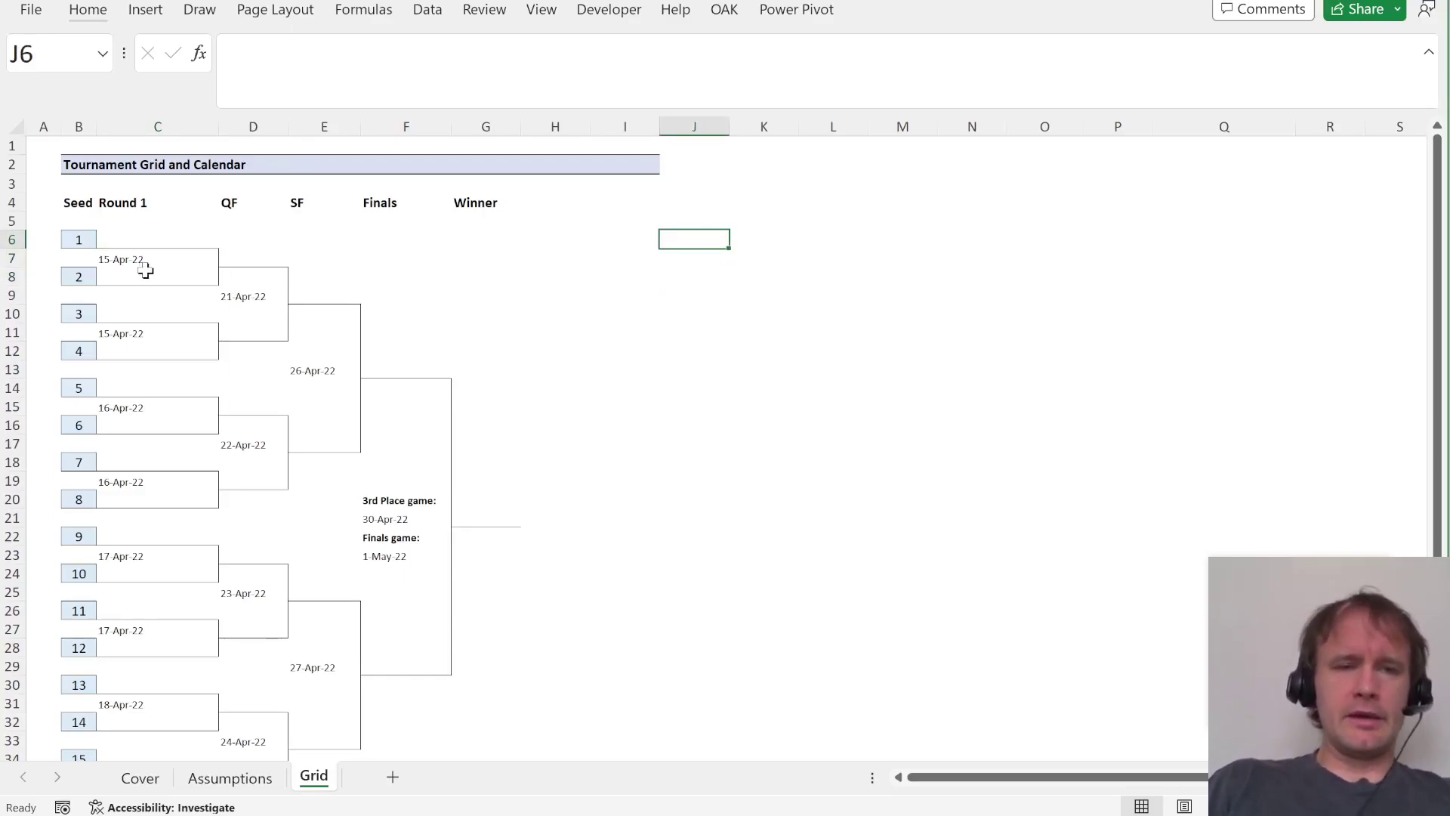
left_click_drag(125, 264, 408, 756)
left_click(701, 241)
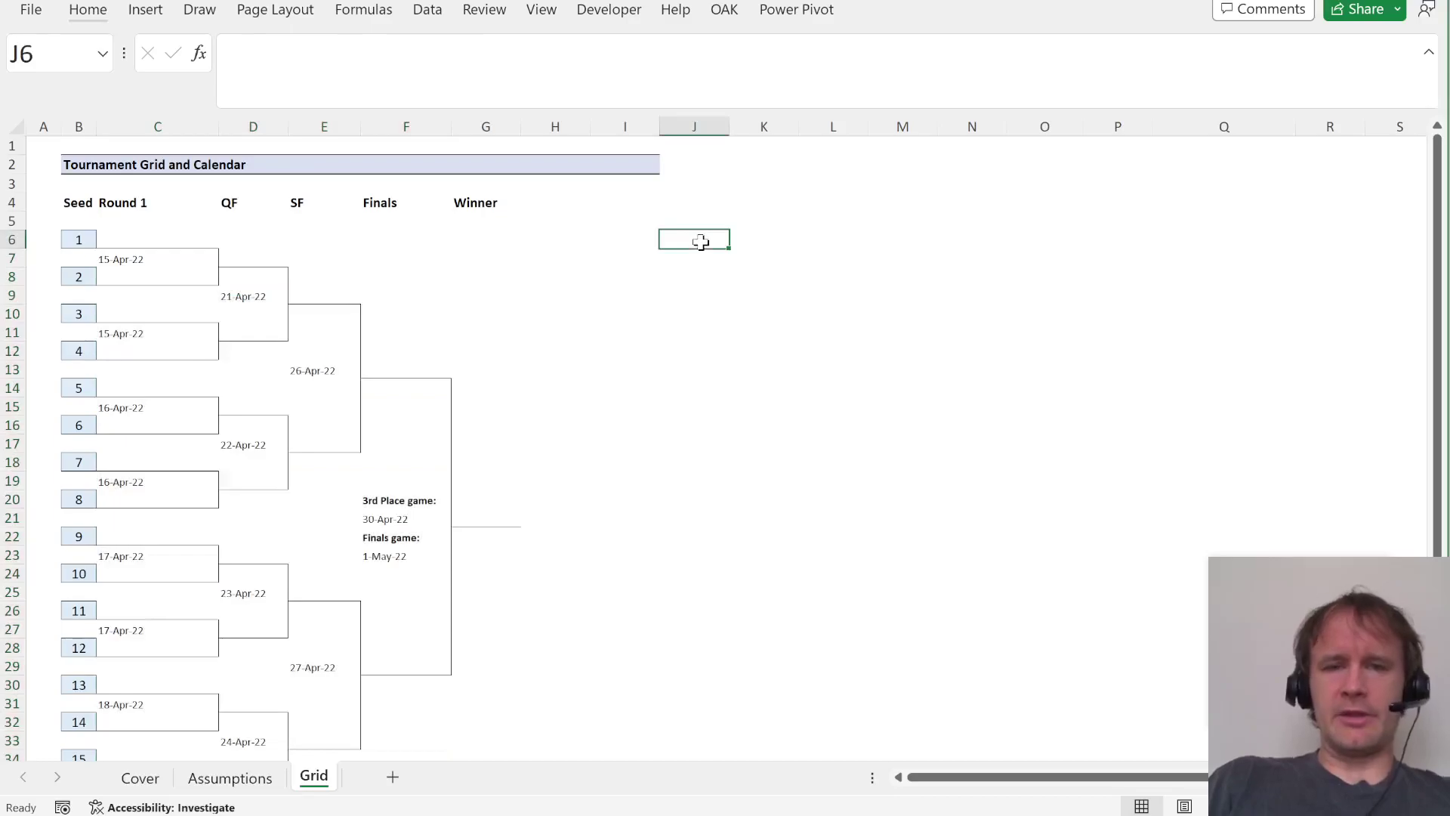
type("=toc")
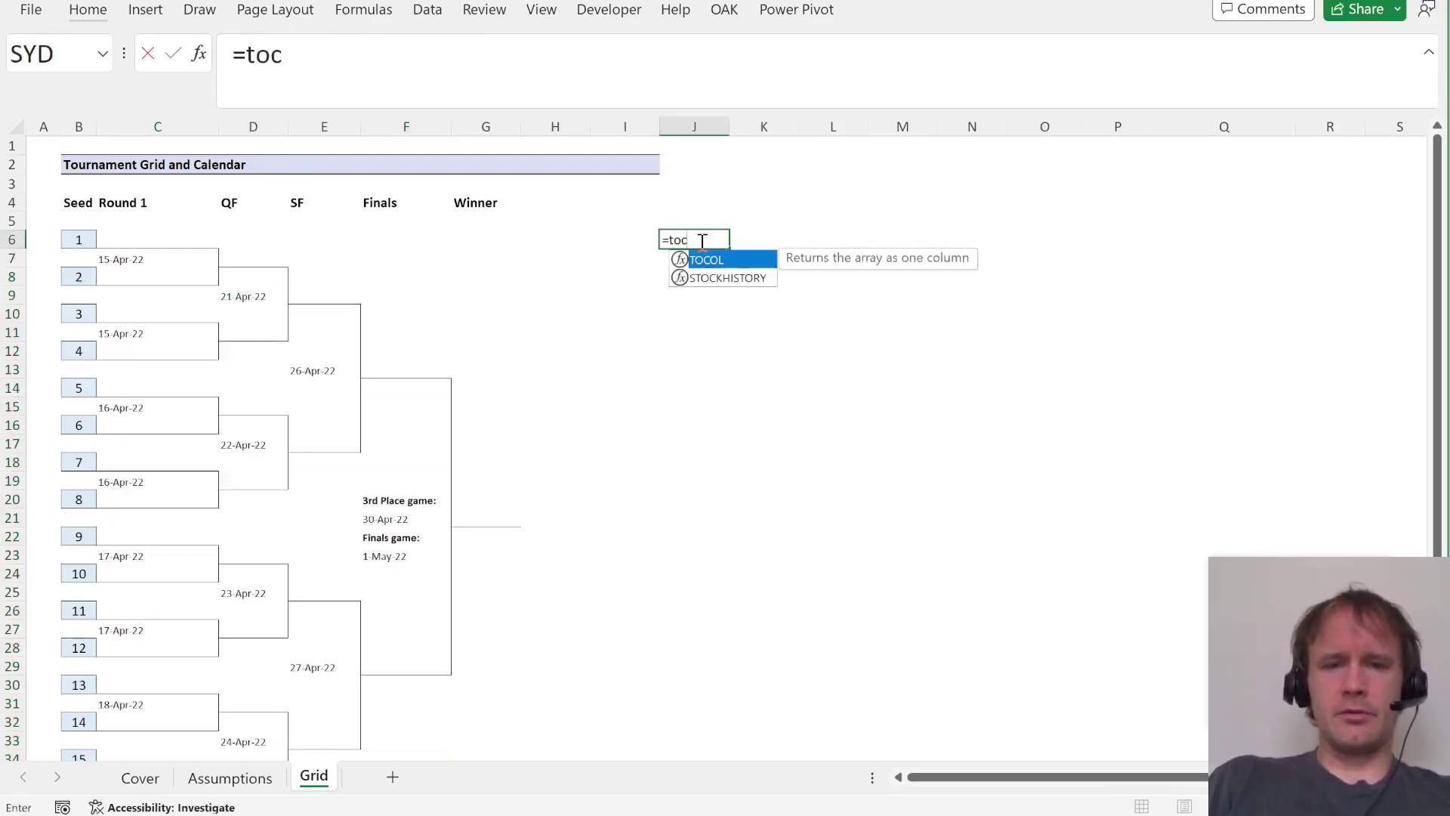
key("Tab")
left_click(143, 256)
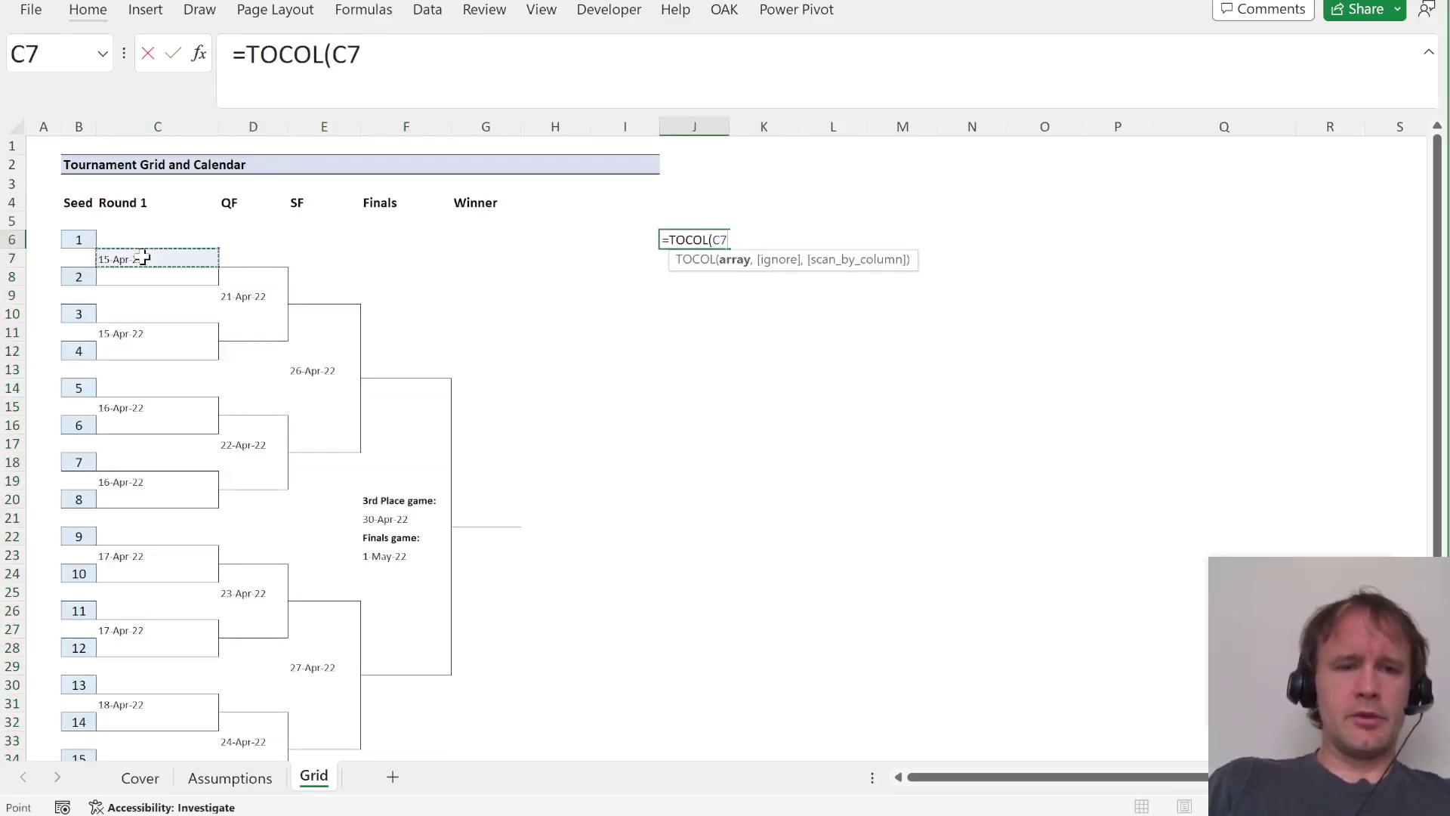
scroll(382, 600, "down", 2)
left_click(395, 662, "shift")
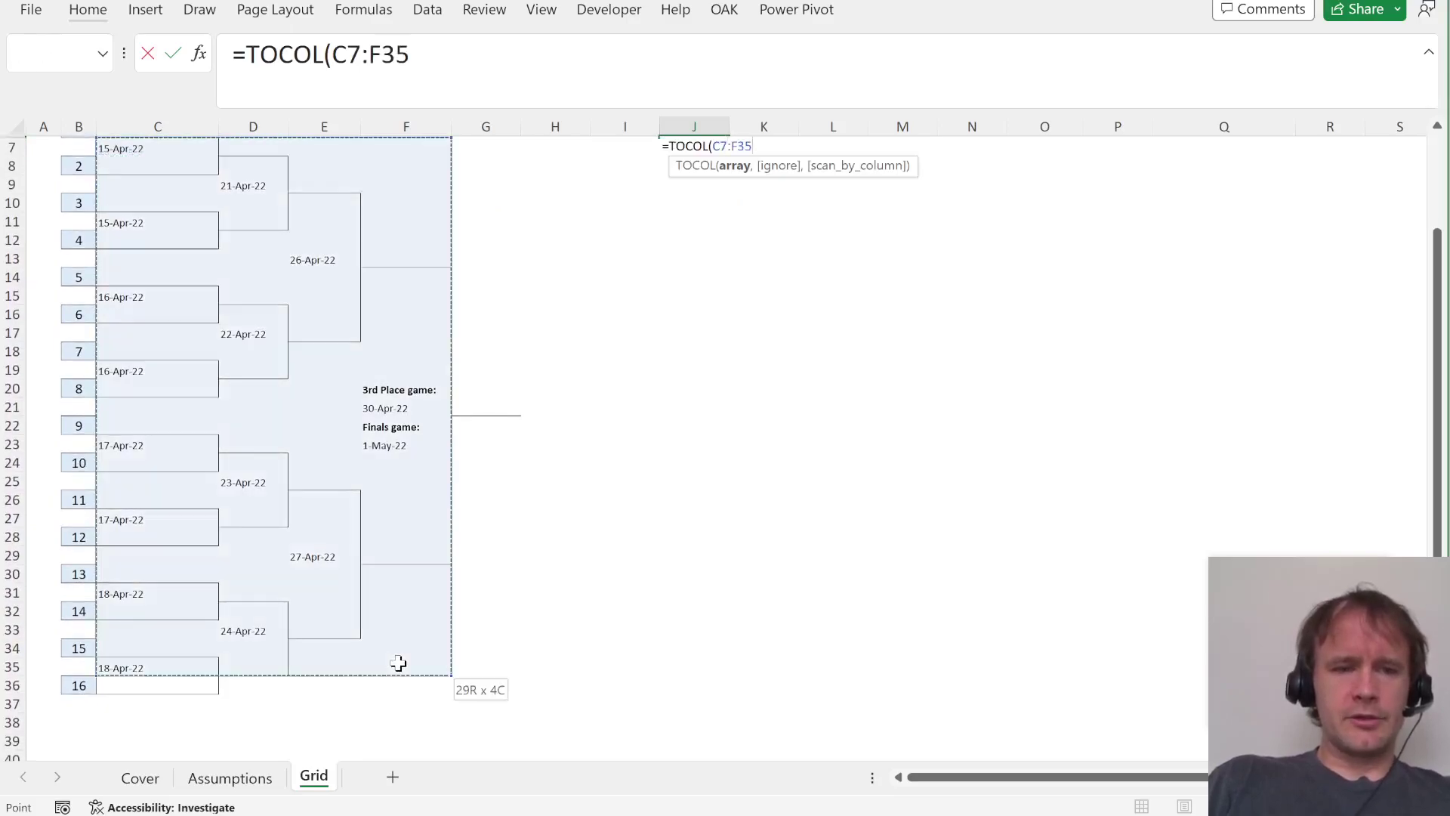
type(",")
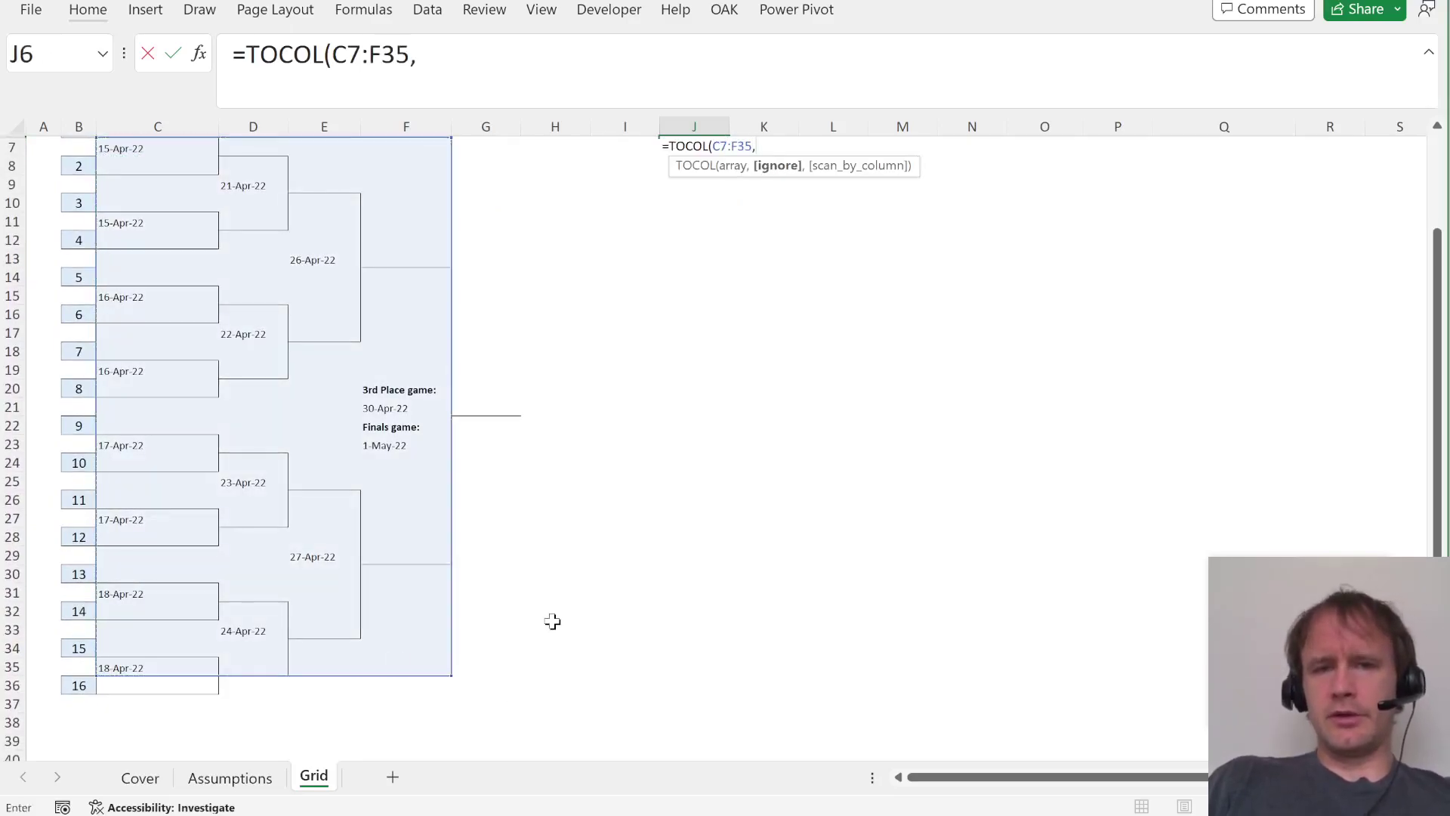
type("1,1")
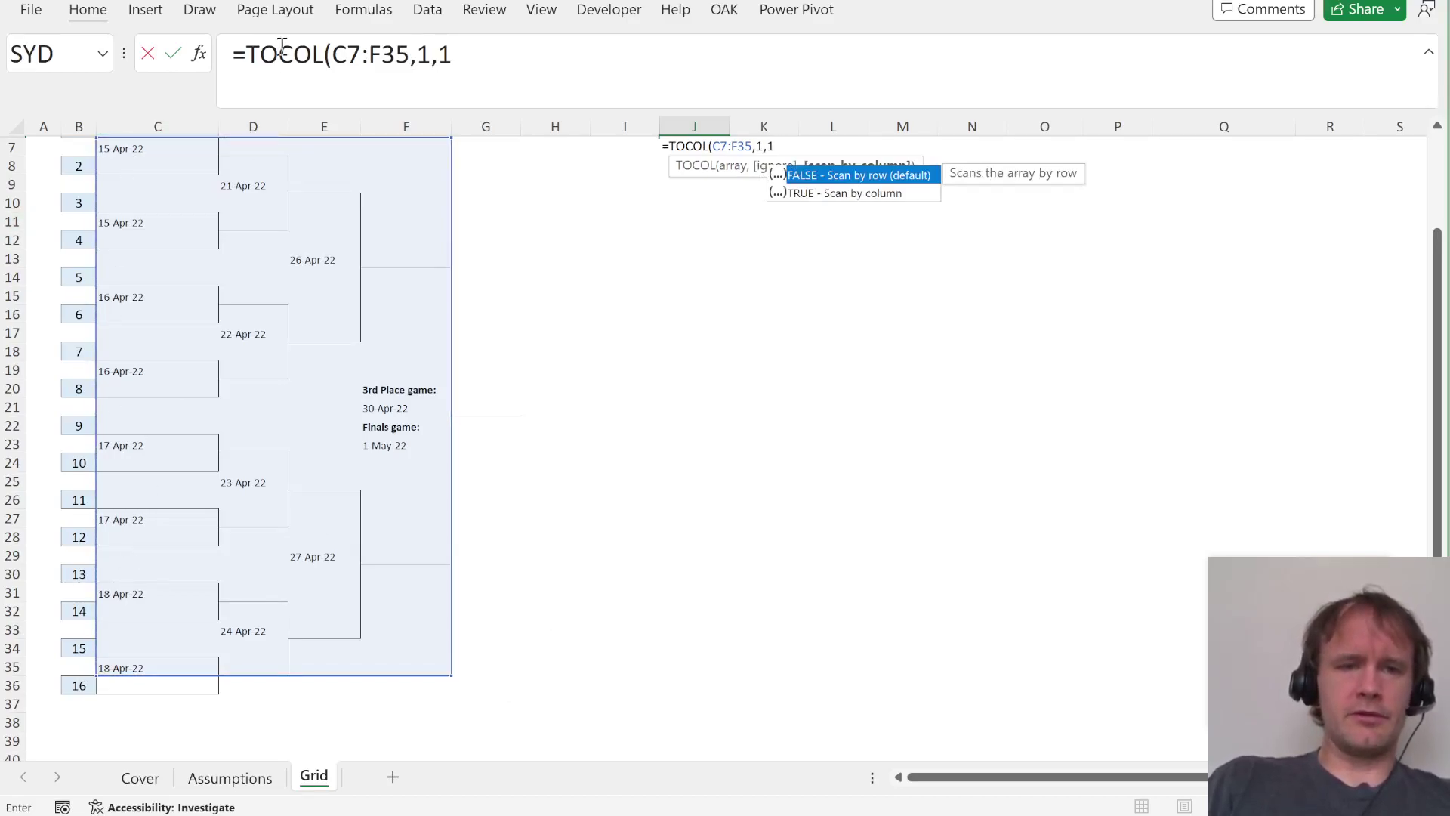
type(")")
key("Return")
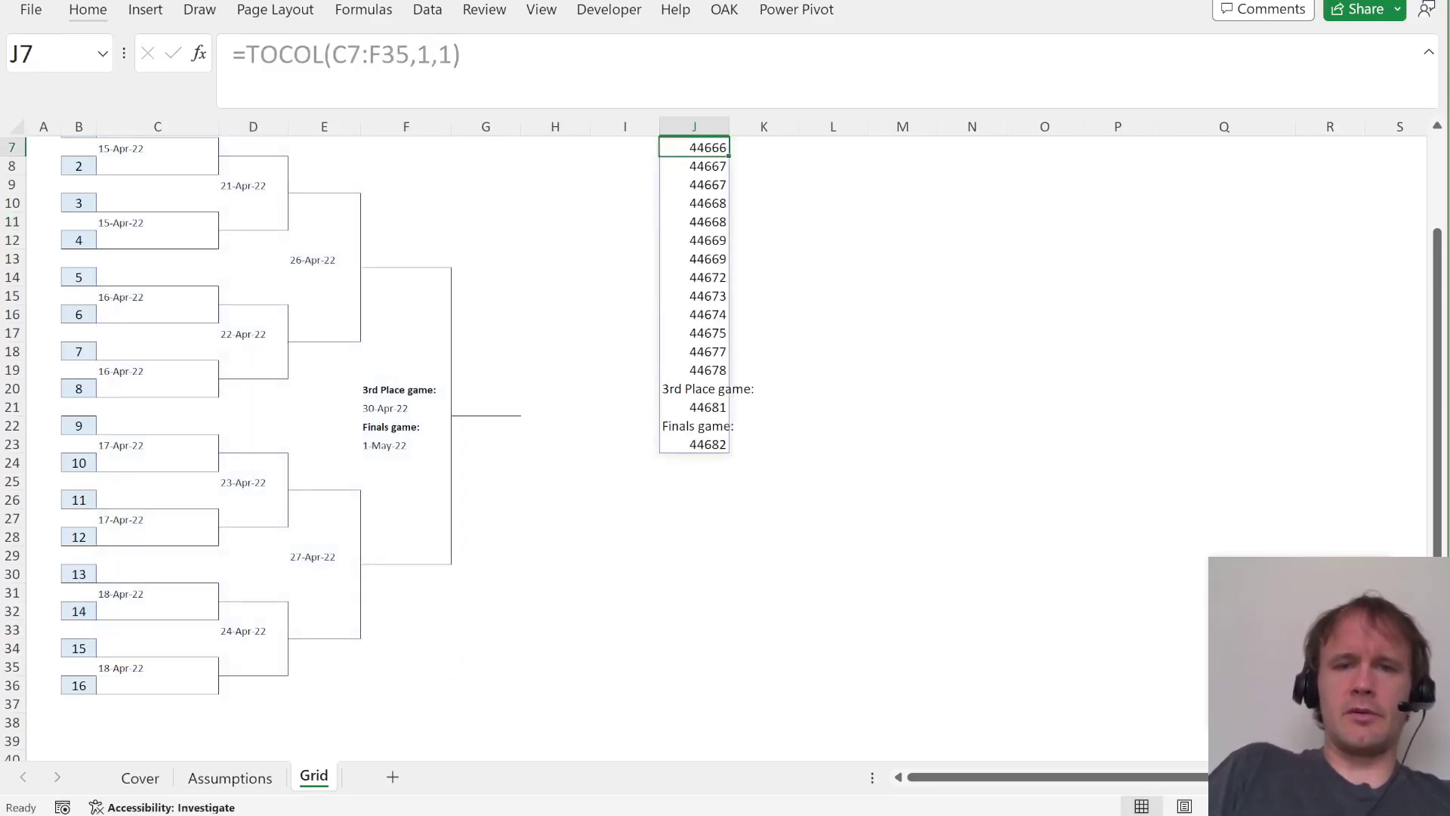
key("Up")
key("ctrl+shift+Down")
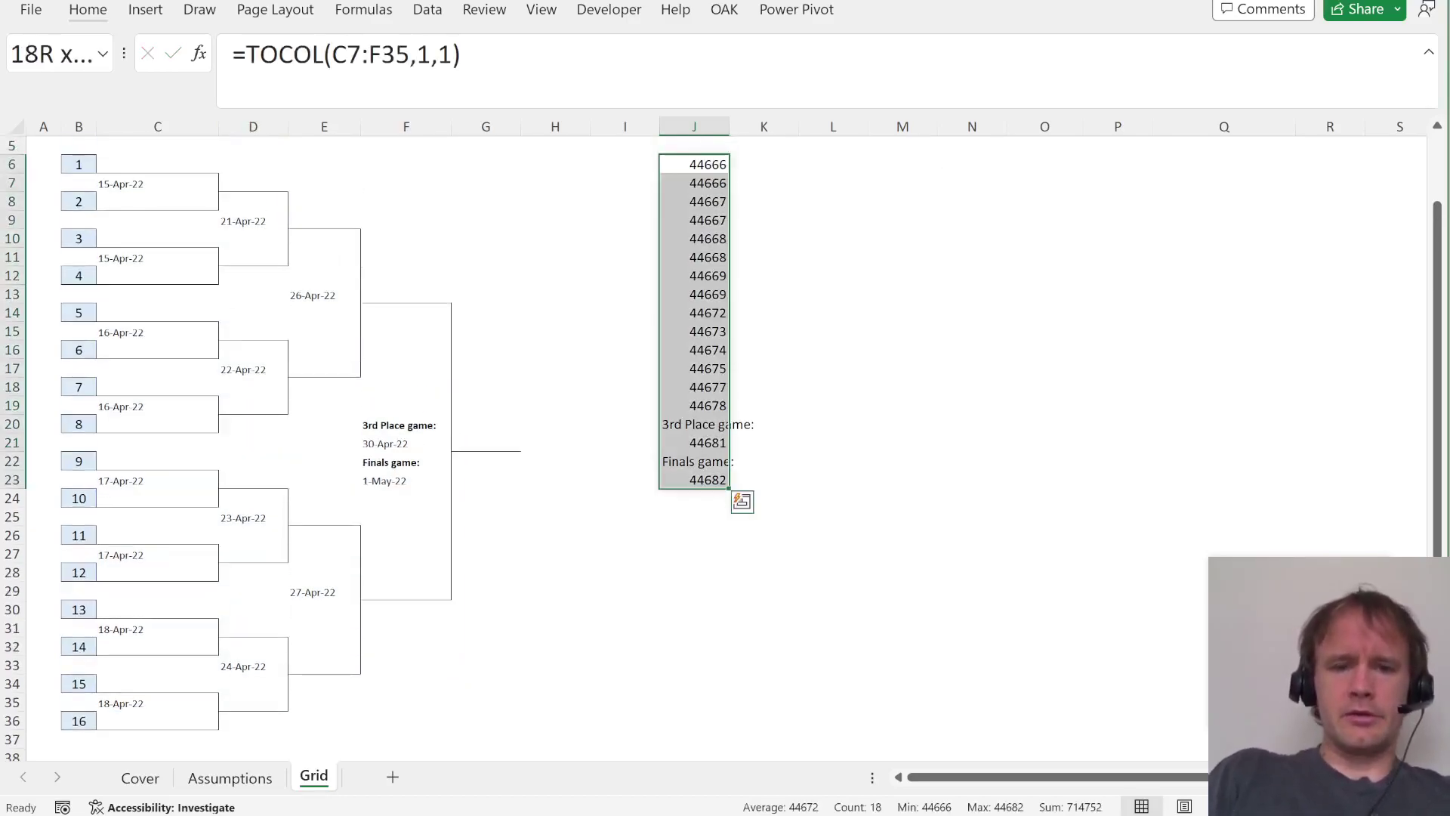
key("ctrl+shift+numbersign")
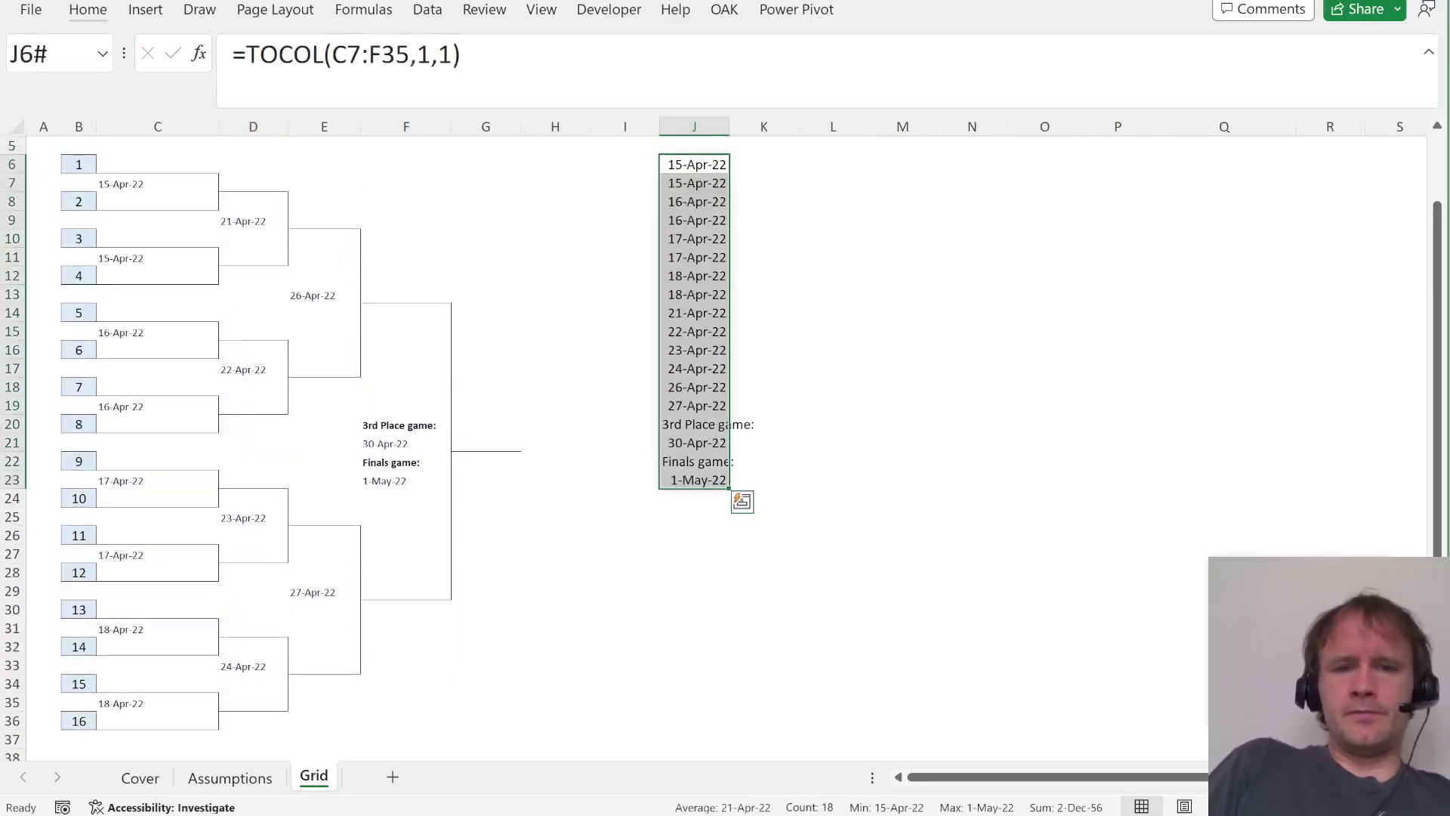
Wrap it as =LET(a,TOCOL(...),FILTER(a,ISNUMBER(a))) so only the 16 match dates remain.
left_click(694, 164)
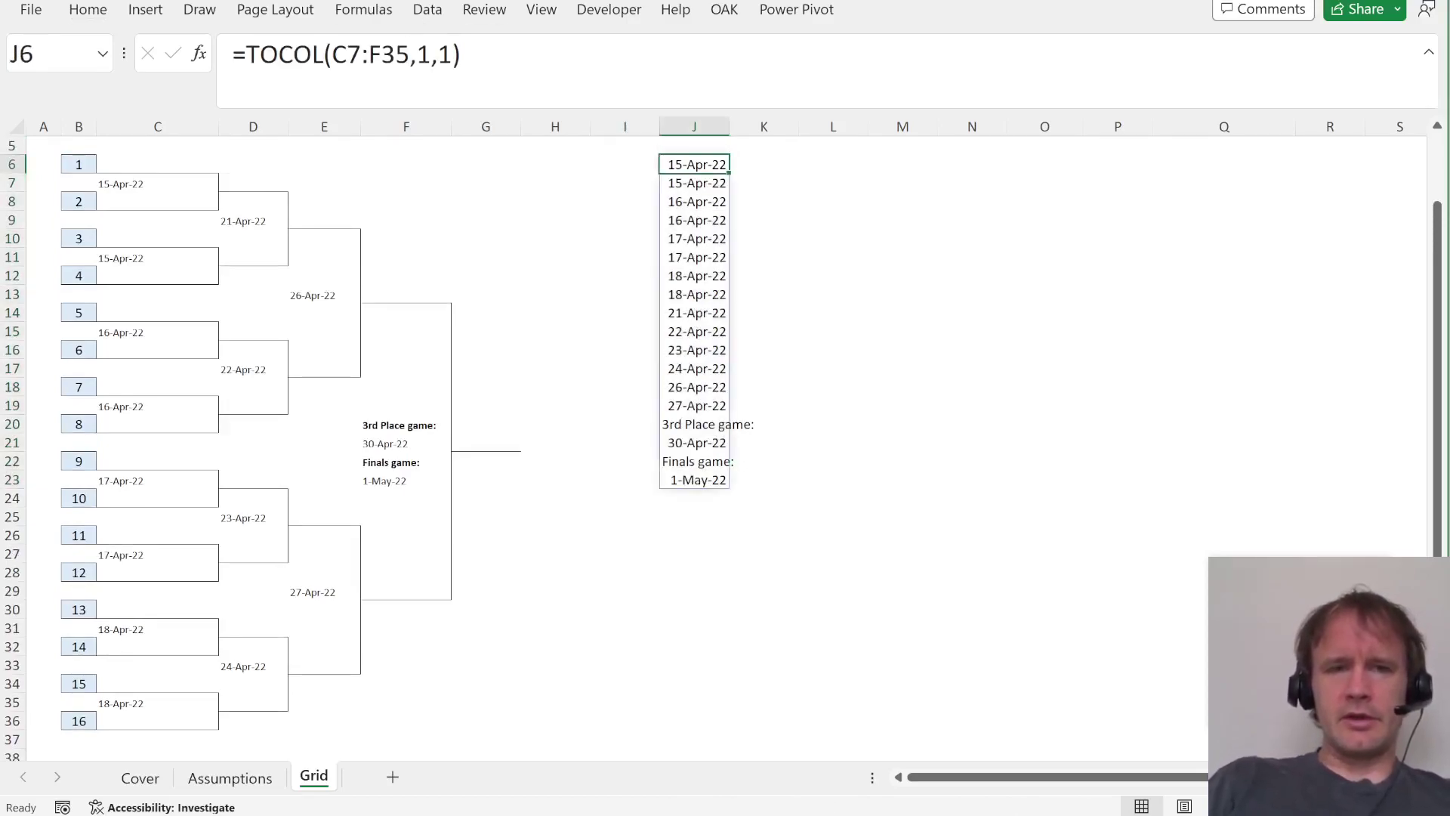
left_click_drag(247, 55, 462, 56)
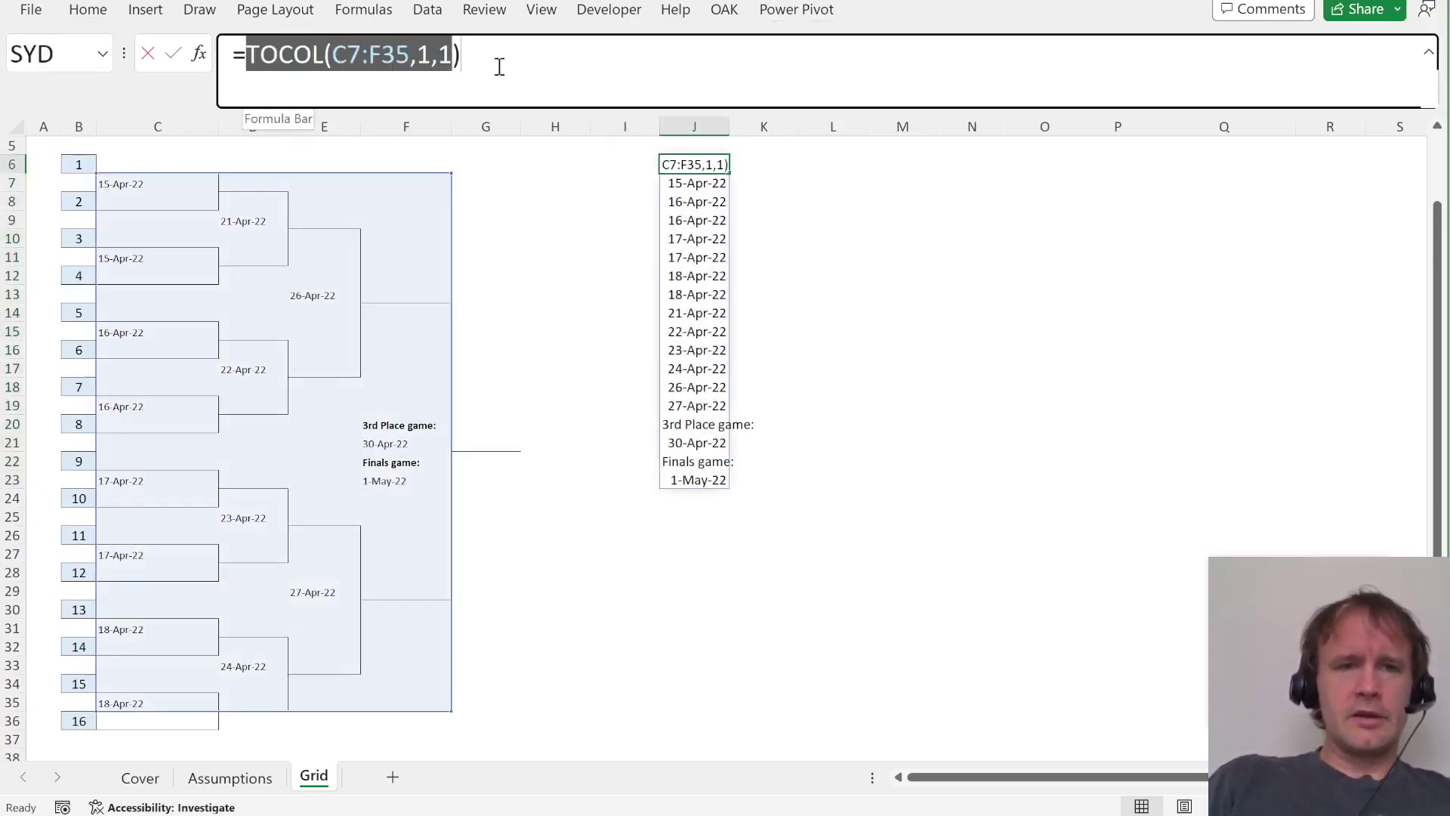
key("ctrl+x")
type("let(a,")
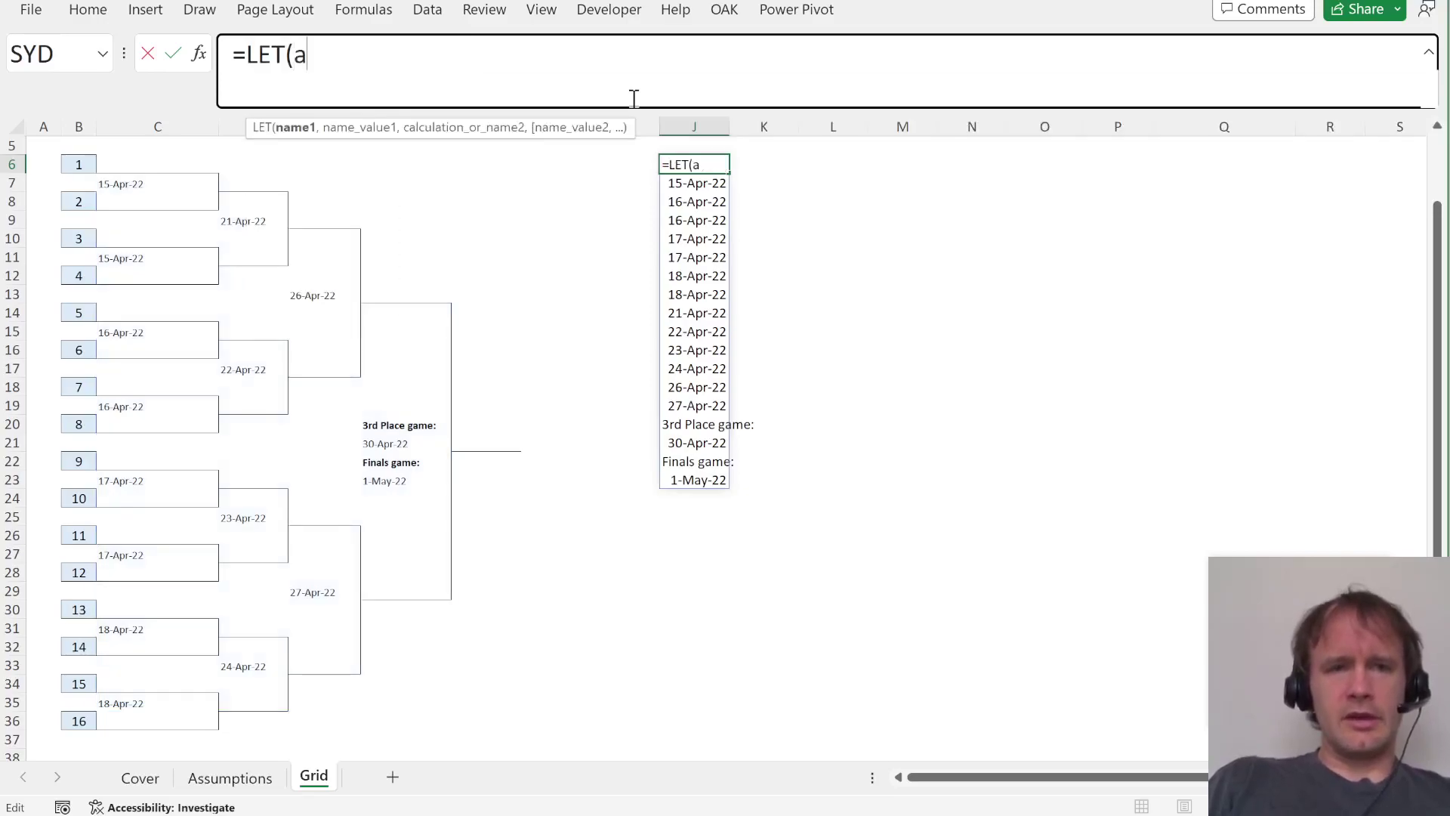
key("ctrl+v")
type(",FILTER(a,")
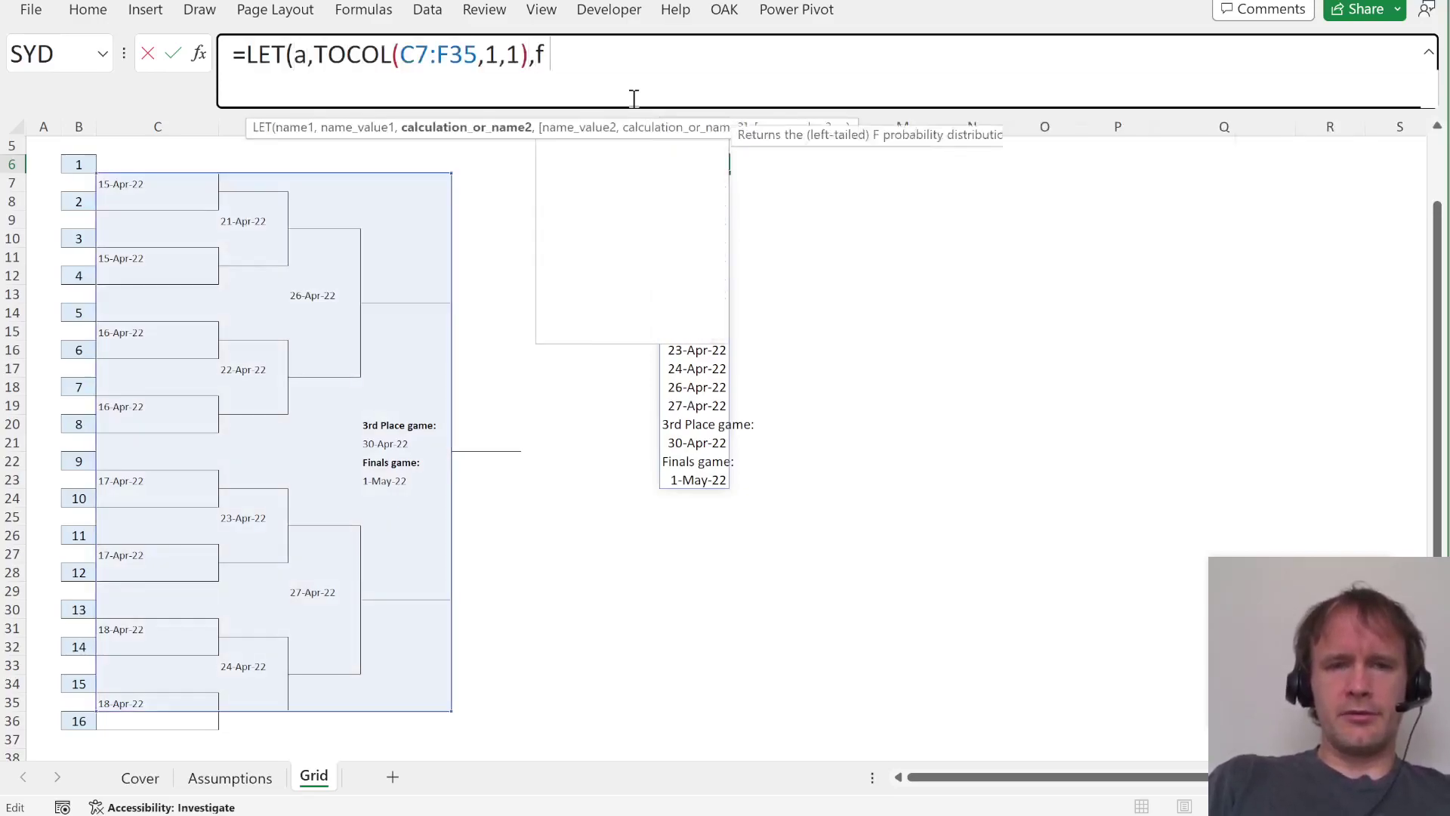
type("is")
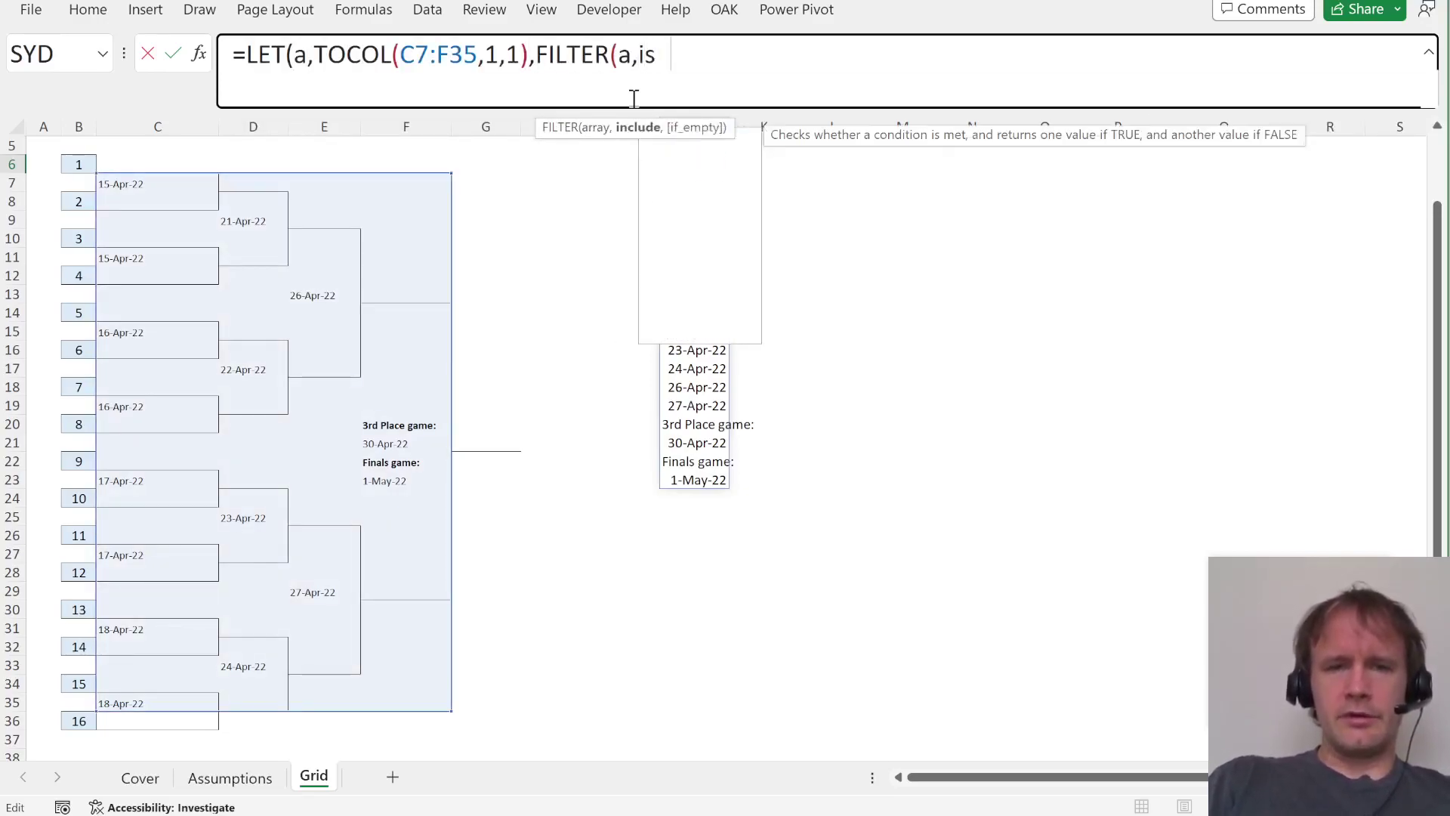
key("Tab")
type("a)))")
key("Return")
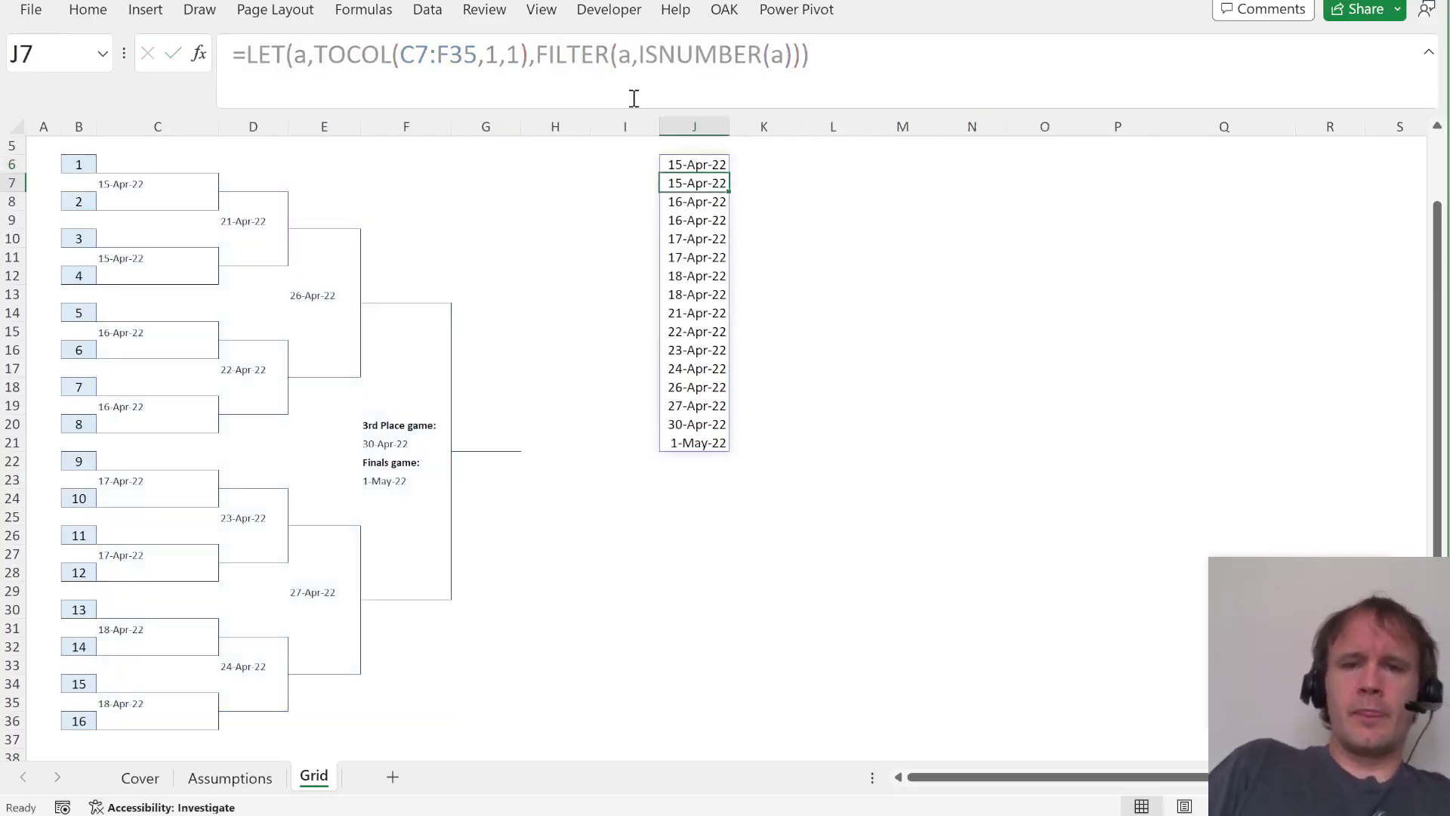
key("Up")
key("ctrl+shift+Down")
key("Left")
key("shift+Down")
key("shift+Down")
key("shift+Down")
key("shift+Down")
key("shift+Down")
key("shift+Down")
key("shift+Down")
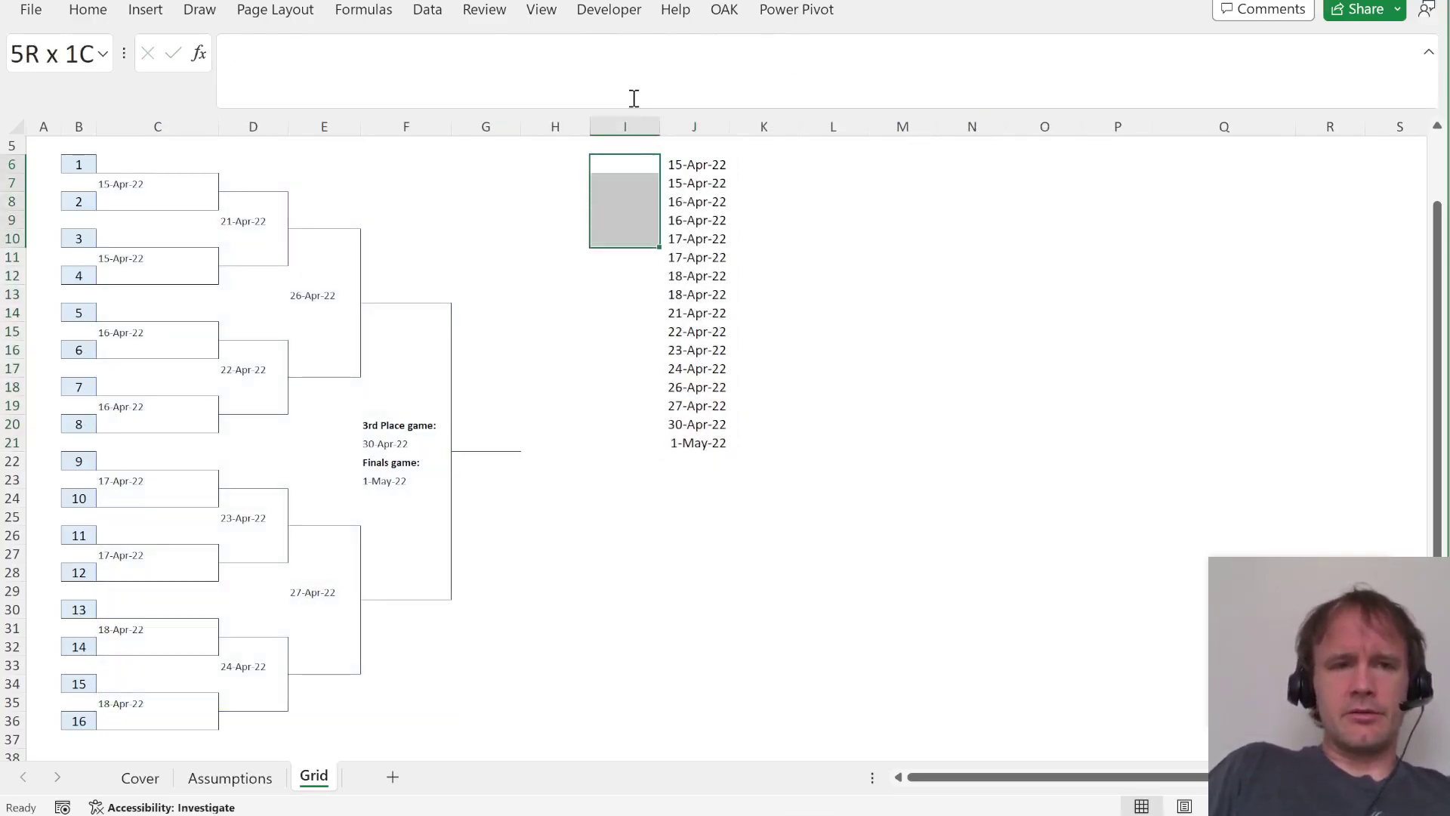
Label the Round 1 rows R1 and the four quarterfinal rows QF.
type("R1")
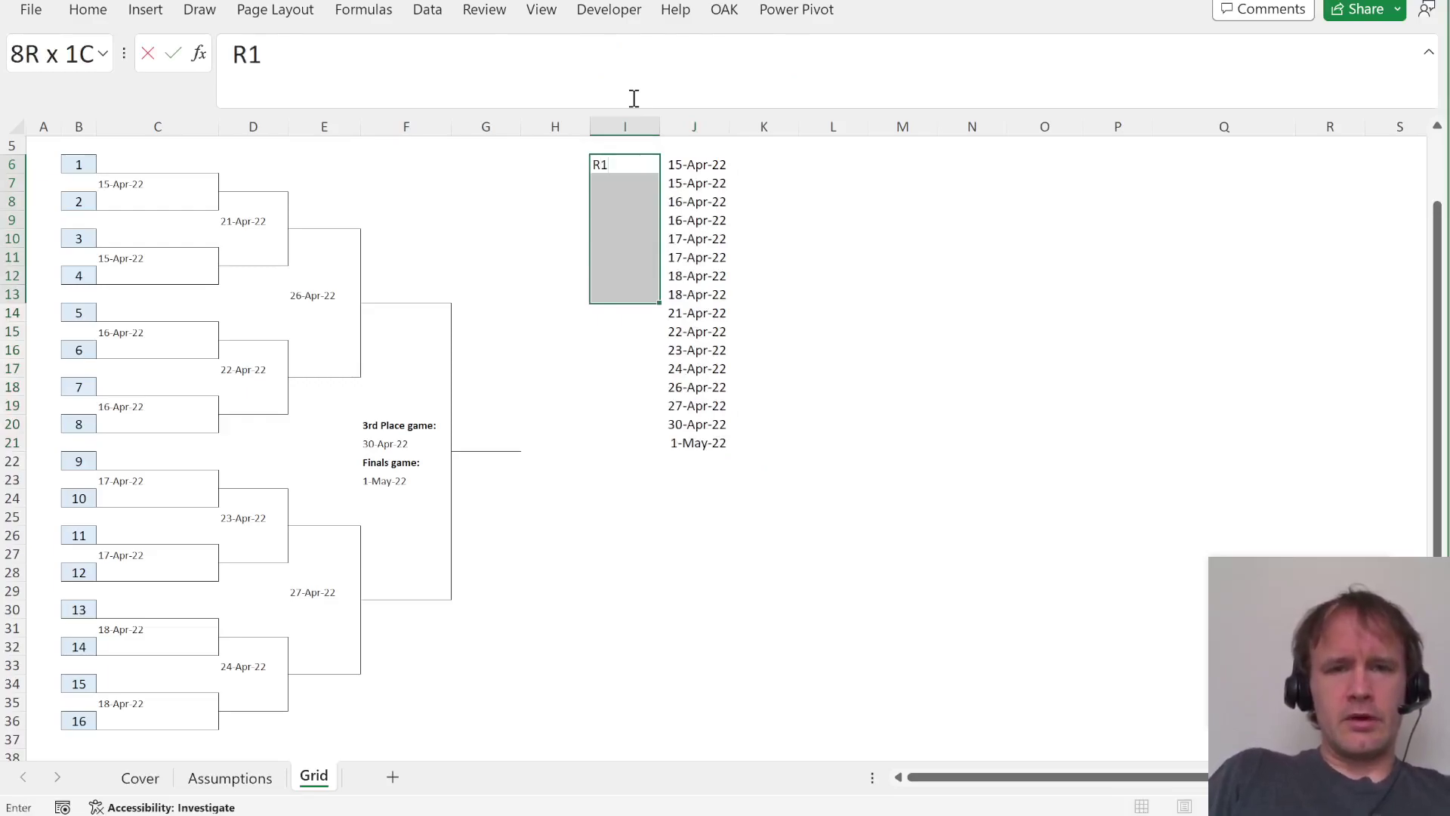
key("ctrl+Return")
key("ctrl+Down")
key("Down")
key("shift+Down")
key("shift+Down")
key("shift+Down")
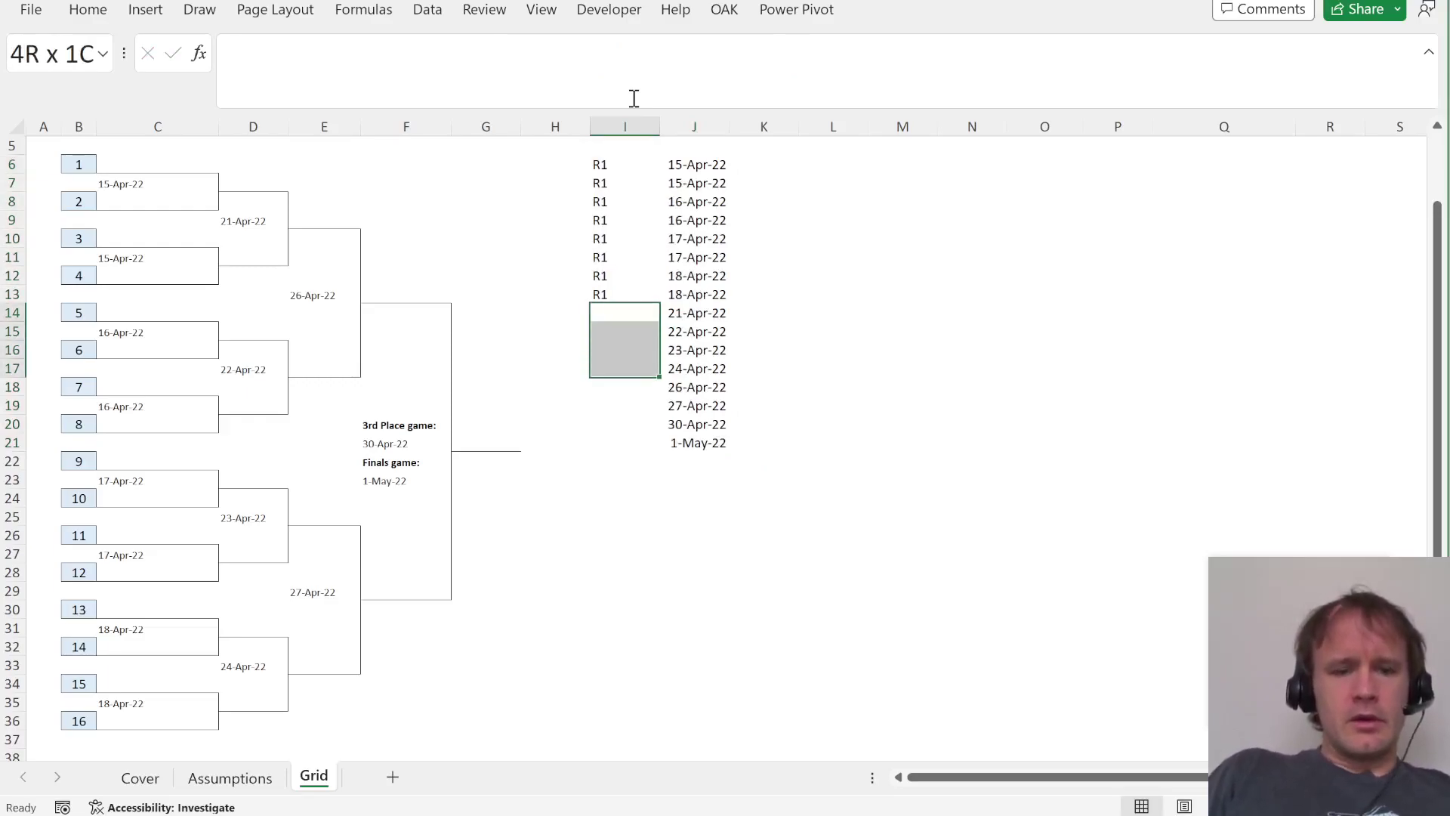
type("QF")
key("ctrl+Return")
Label both semifinal rows SF, the third-place match 3rd and the final F.
key("ctrl+Down")
key("Down")
key("shift+Down")
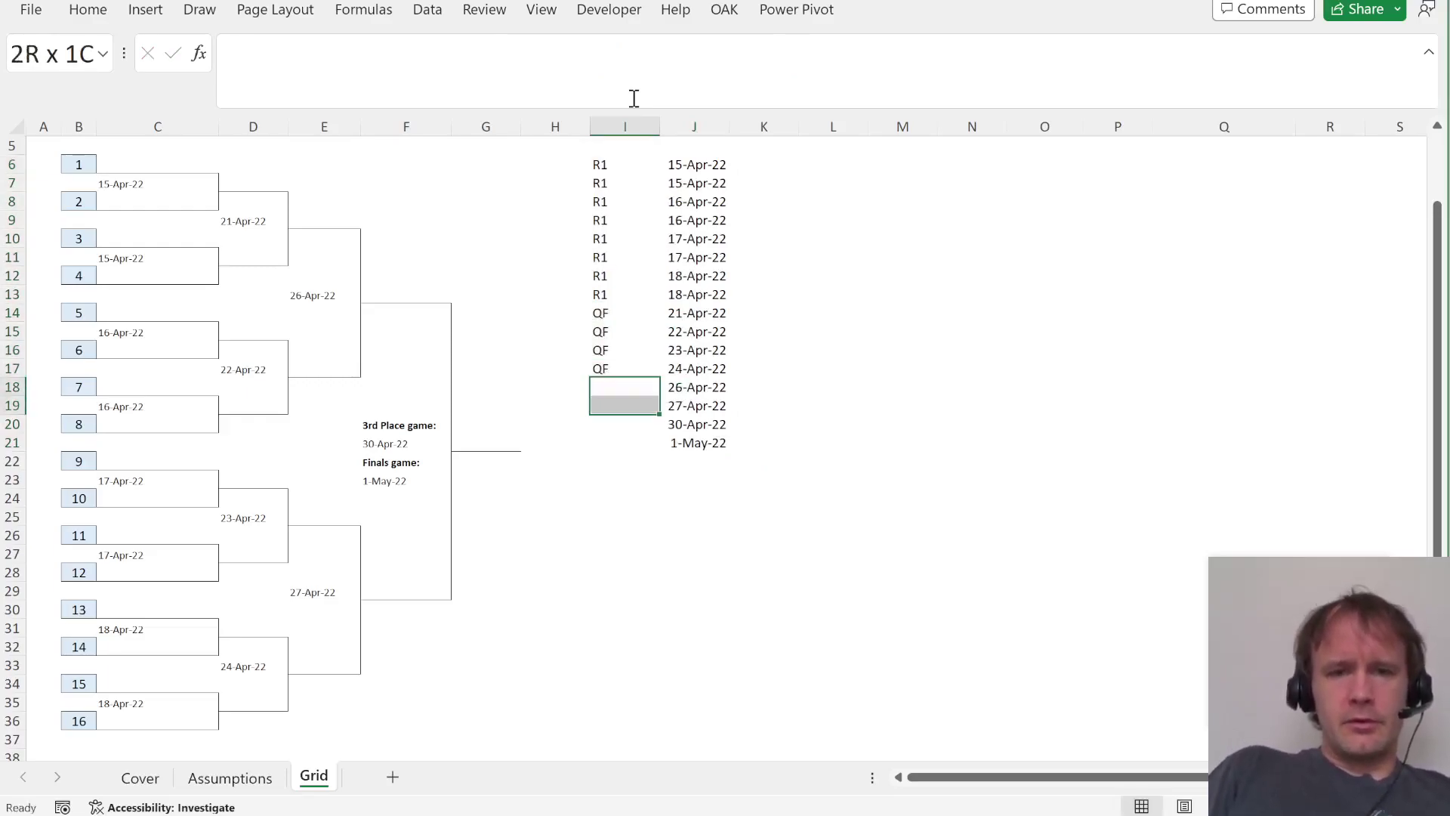
type("SF")
key("ctrl+Return")
key("ctrl+Down")
key("Down")
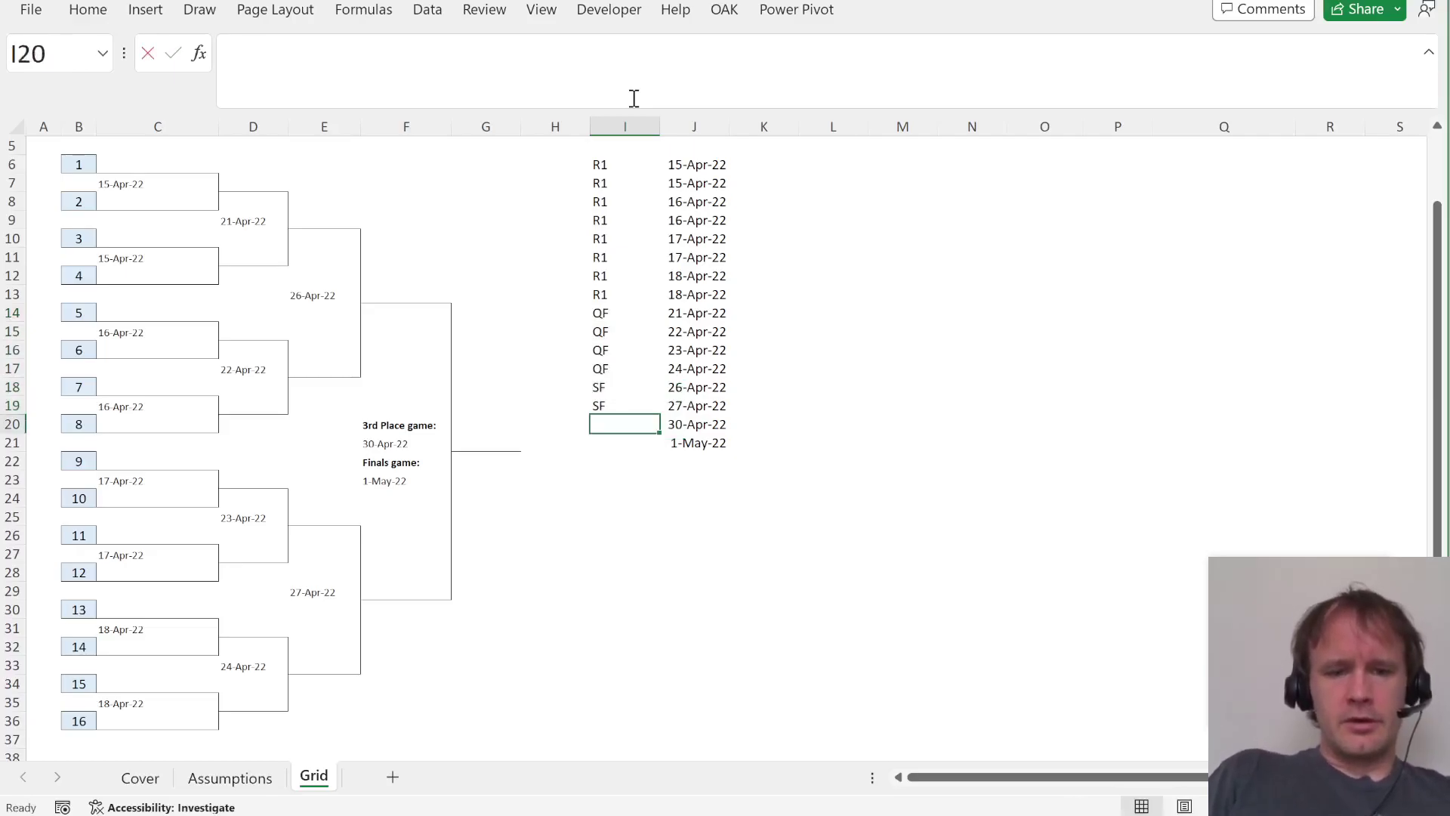
type("3rd")
key("Return")
type("F")
key("Return")
Enter =SEQUENCE(8,2) in K6 to spill seeds 1–16 in pairs.
key("ctrl+Up")
key("ctrl+Up")
key("Right")
key("ctrl+shift+Down")
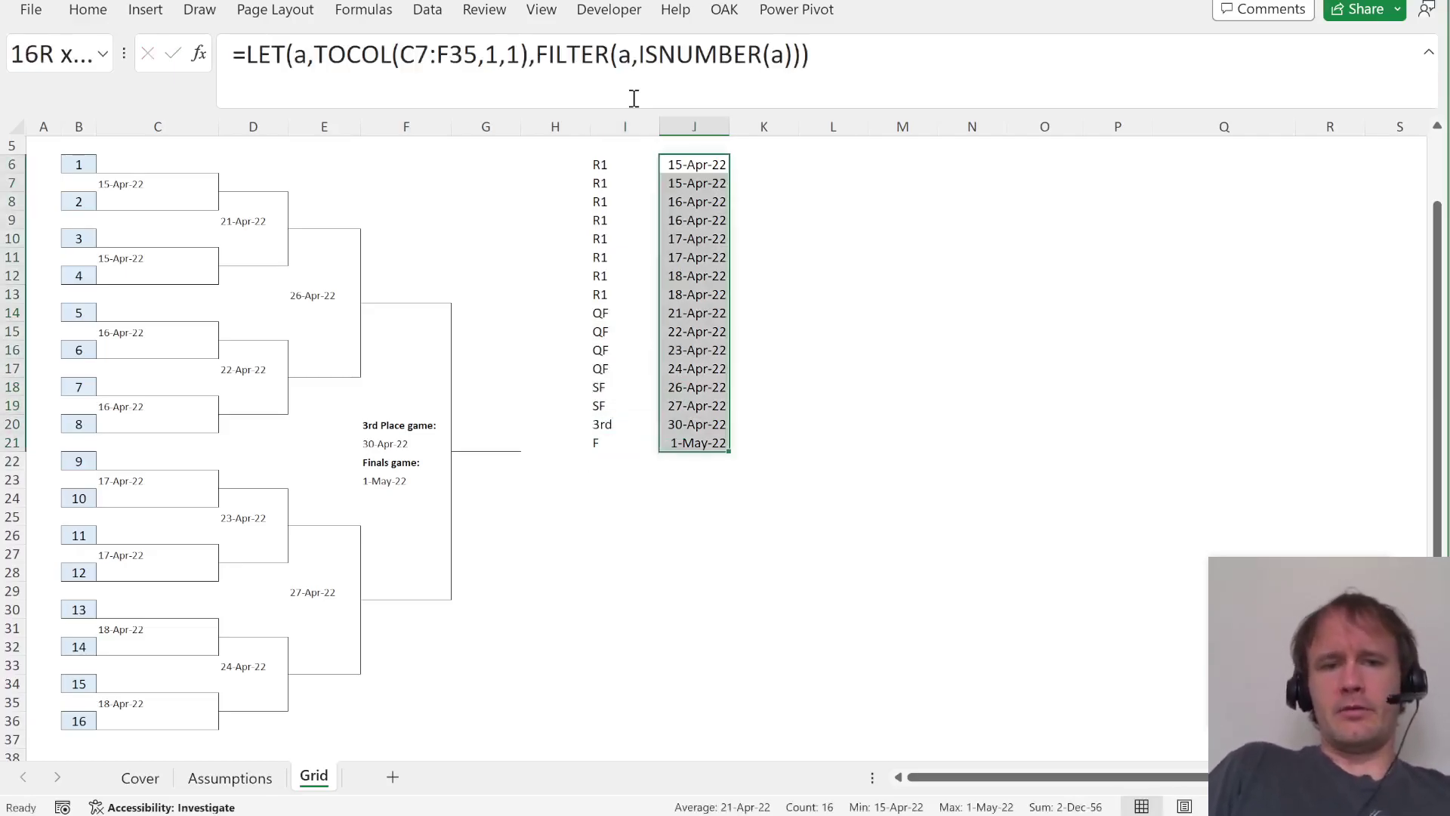
key("ctrl+Up")
key("Down")
key("Down")
key("Down")
key("Down")
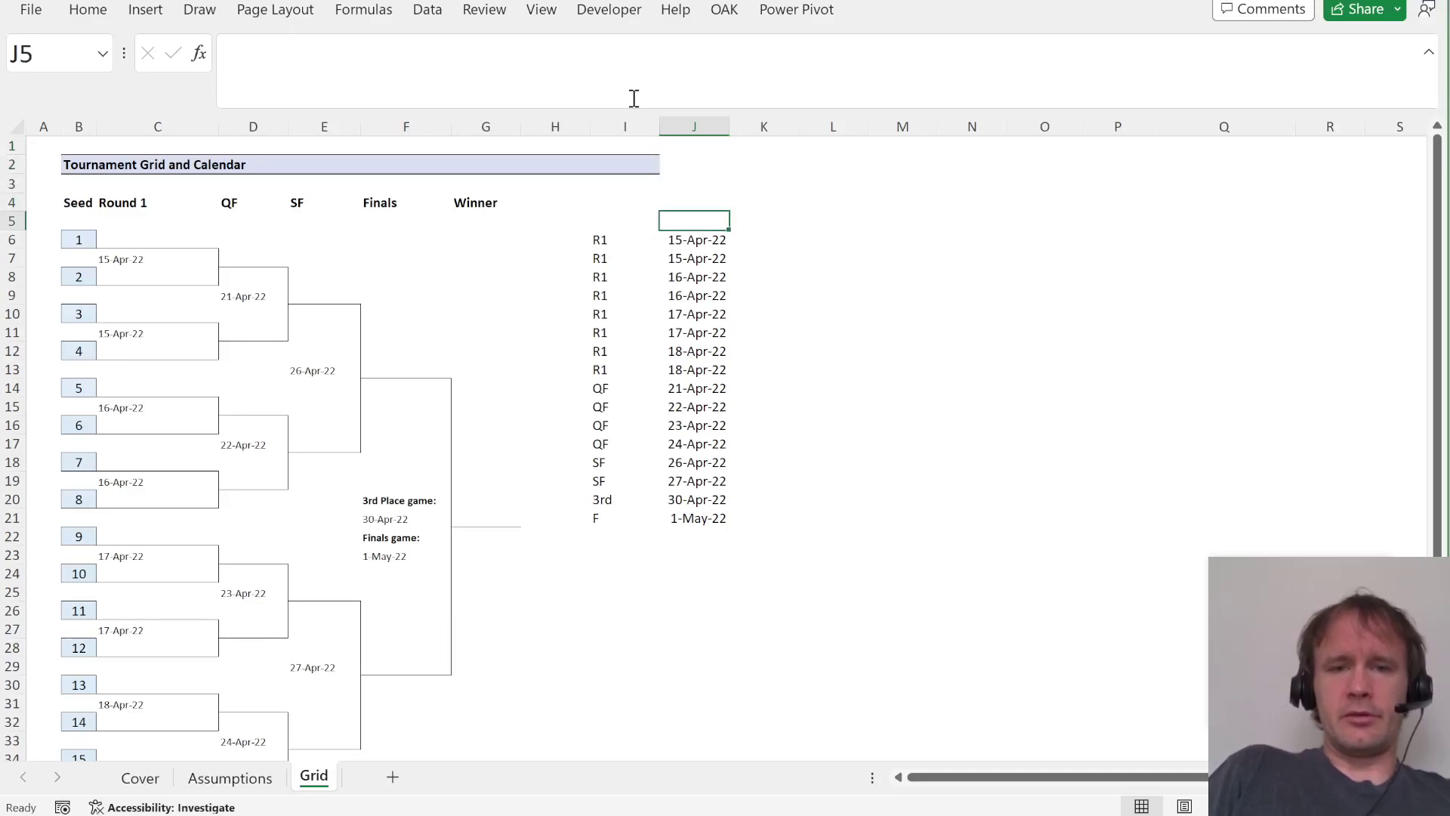
key("Down")
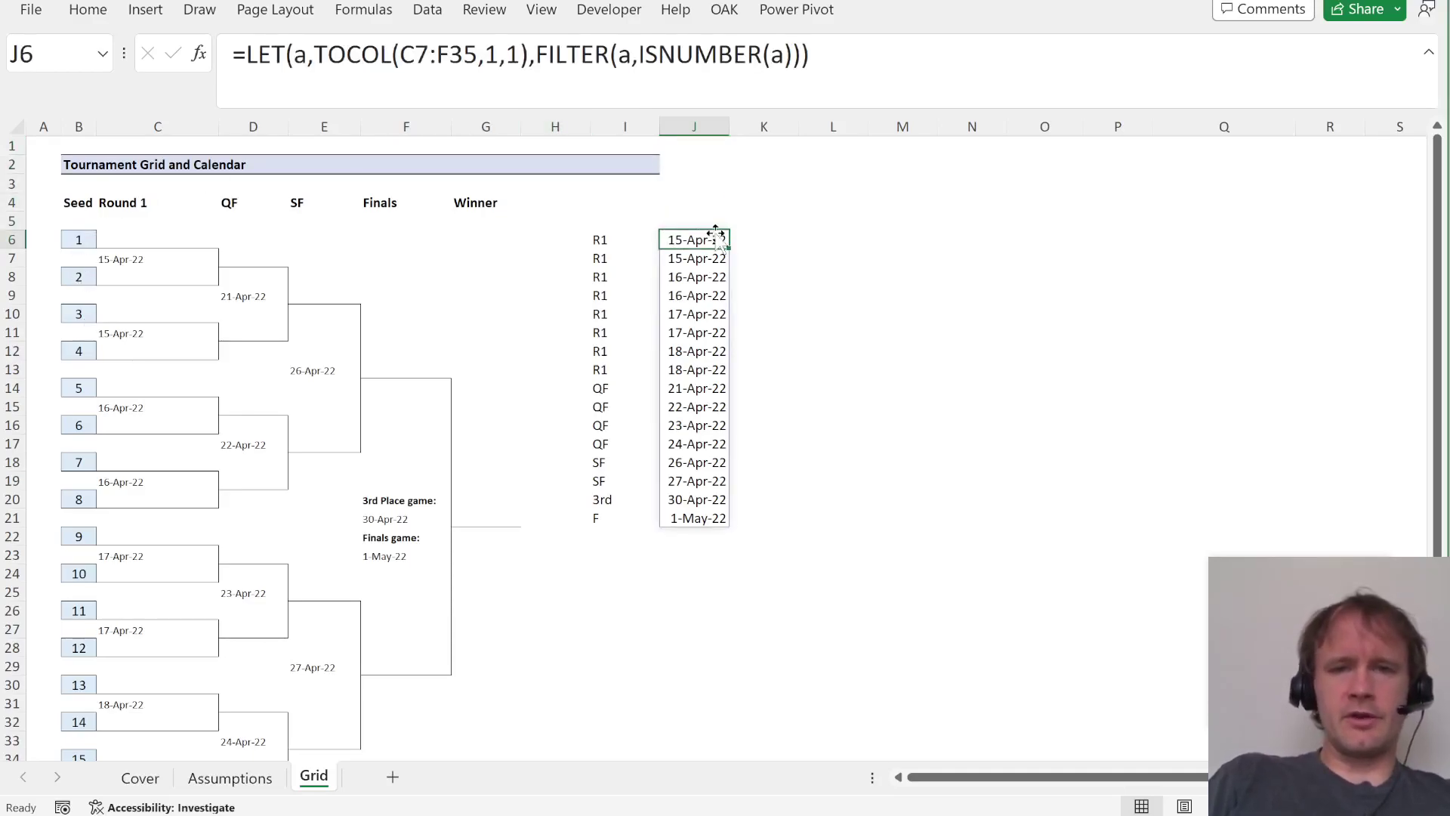
left_click(745, 240)
type("=seq")
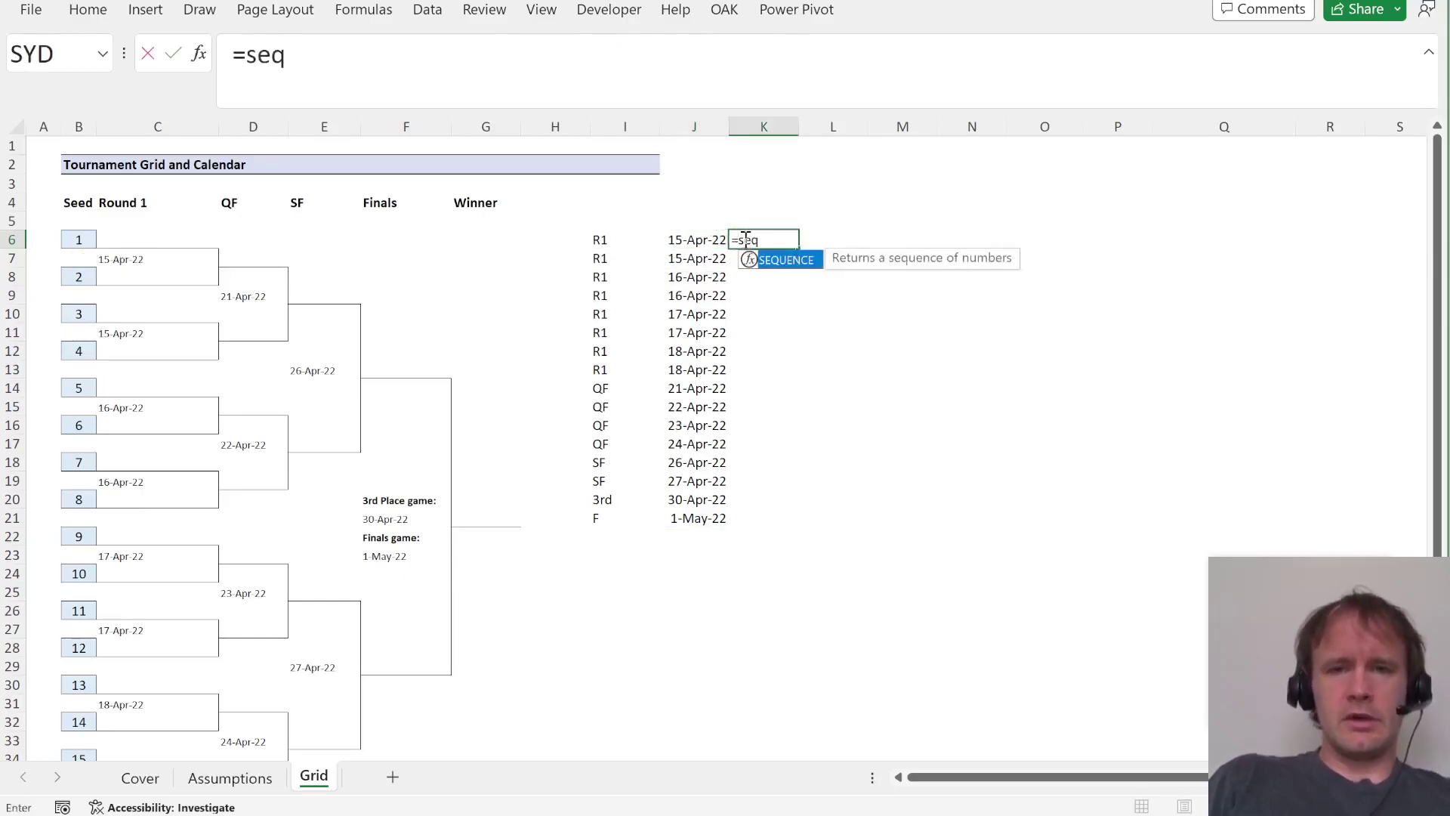
key("Tab")
type("8,2)")
key("Return")
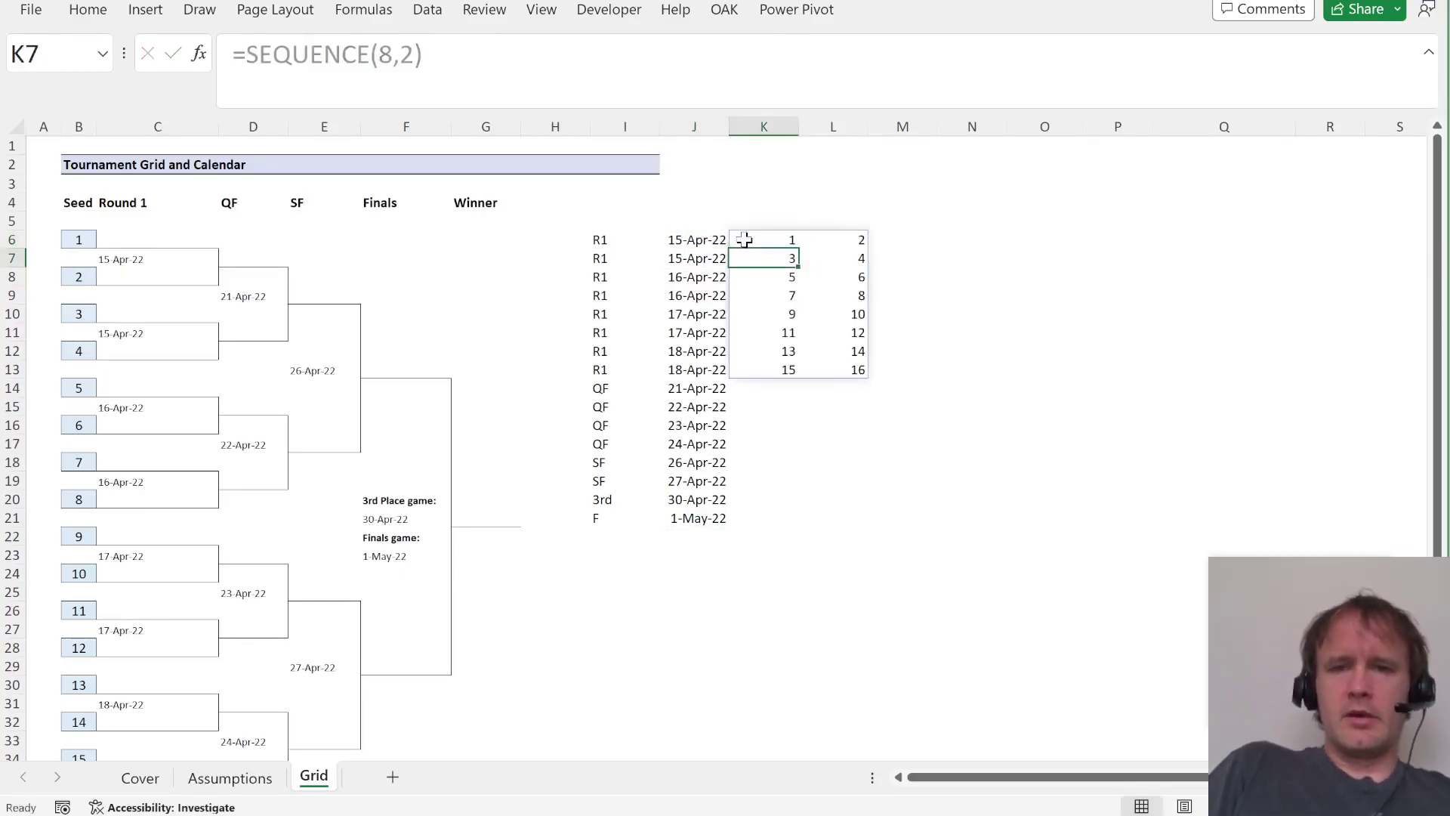
Review the seed pairs and the K6 formula, then switch to the Assumptions sheet.
key("Up")
key("shift+Right")
key("Down")
key("shift+Right")
key("Down")
key("shift+Right")
left_click(744, 240)
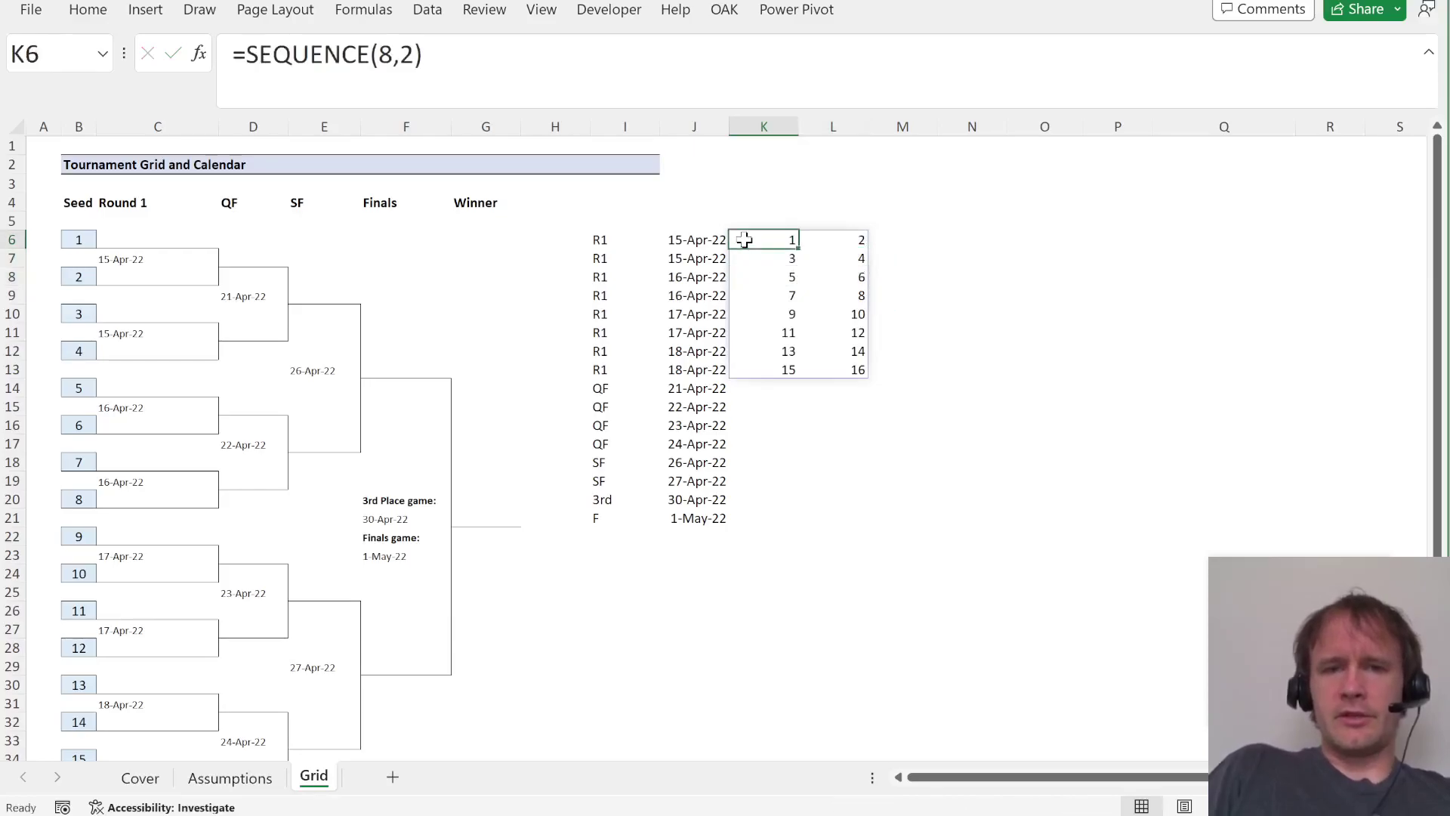
left_click(257, 68)
key("Escape")
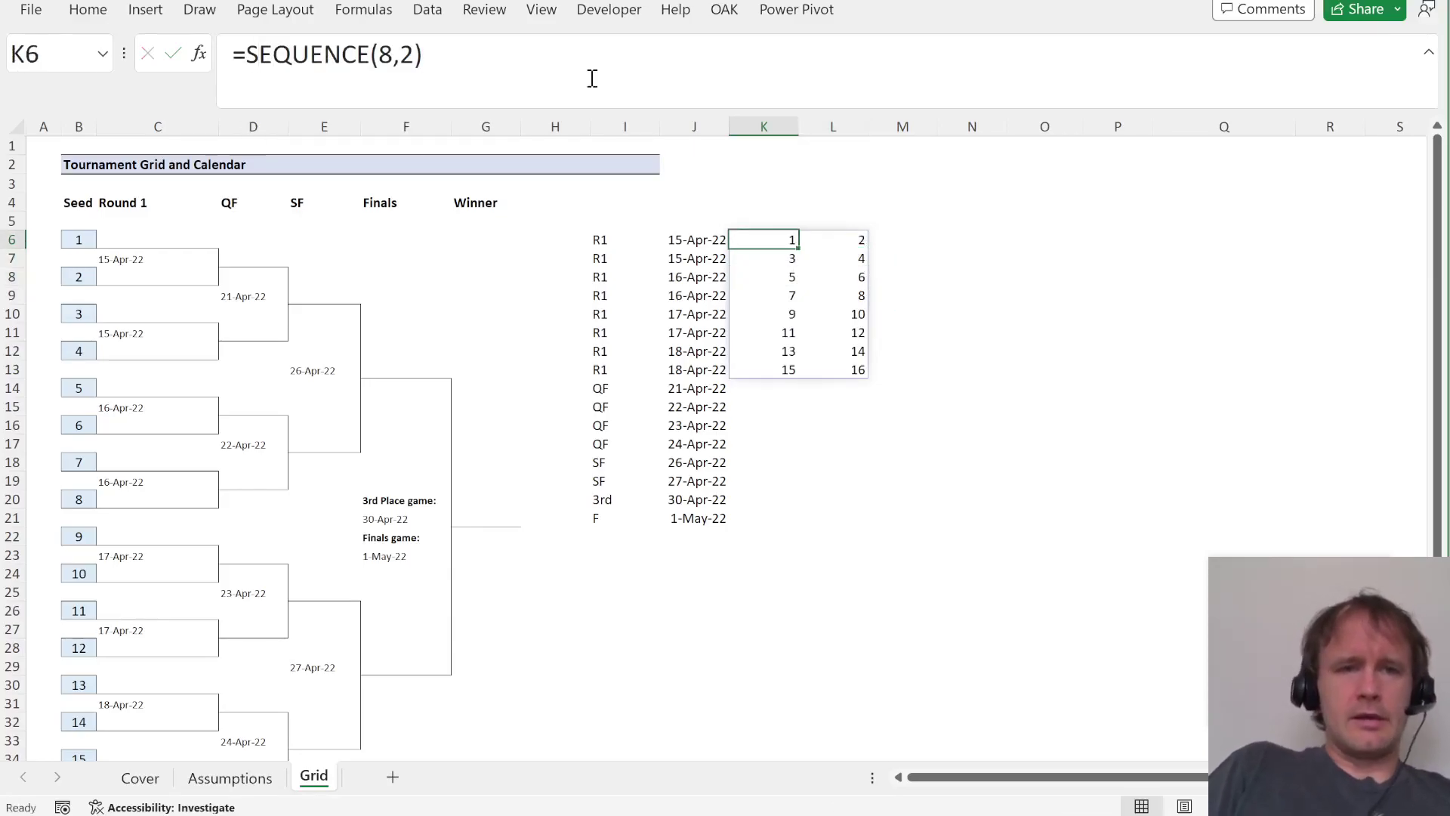
key("ctrl+Page_Up")
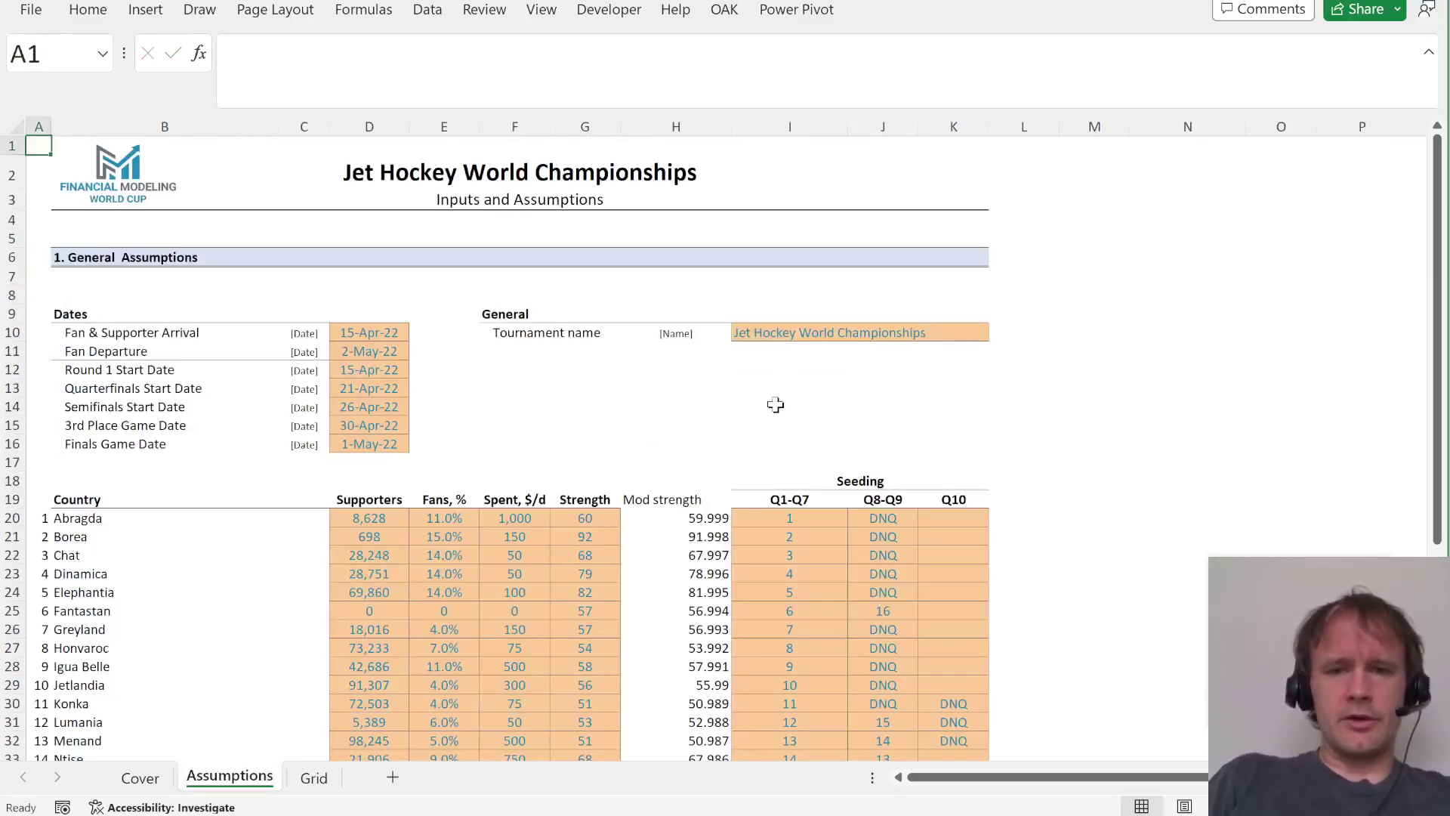
Extend the Seeding heading over column L and add an 'Active' header in L19.
left_click(1010, 498)
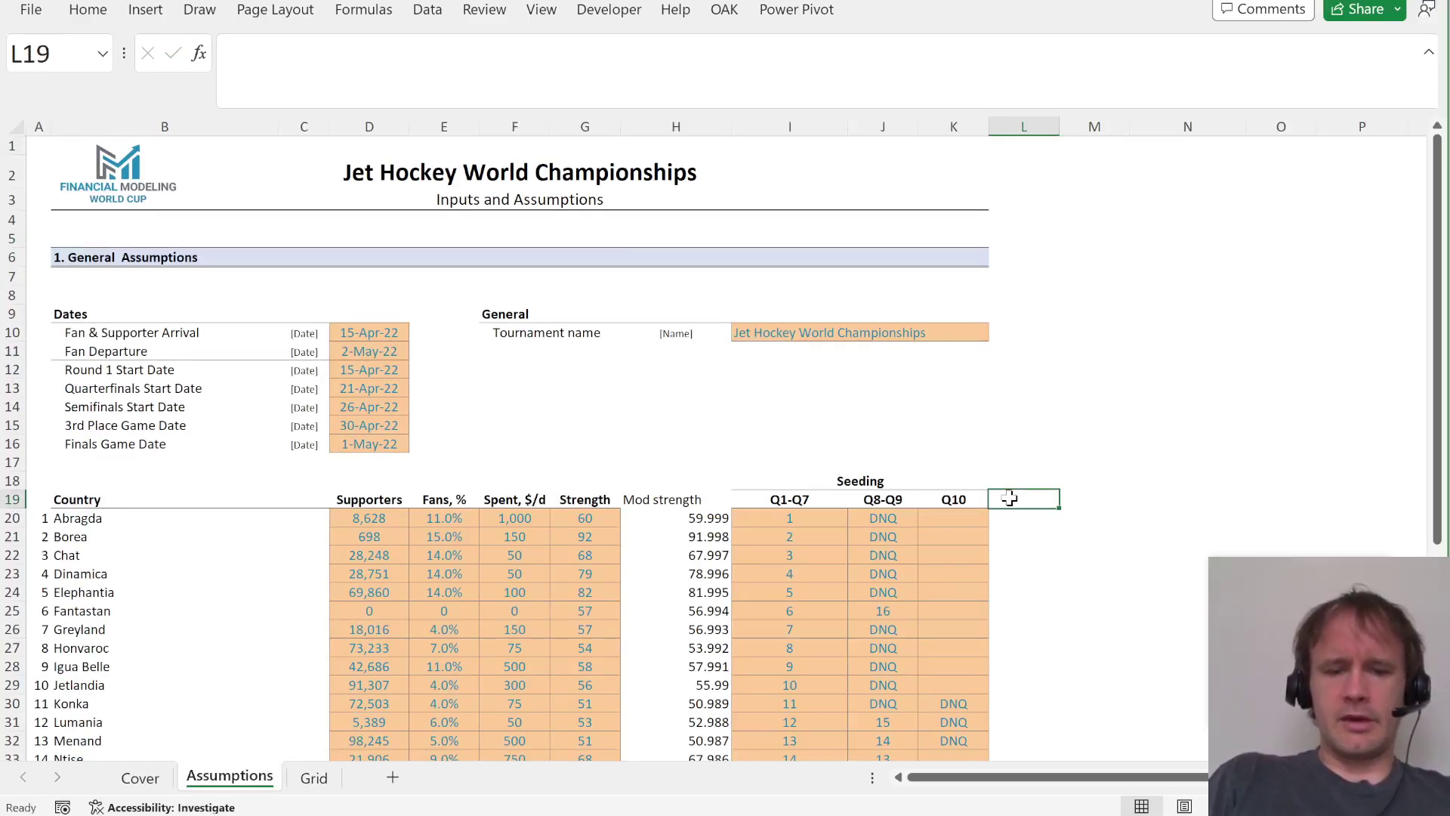
key("Up")
key("F4")
key("Down")
type("Ac")
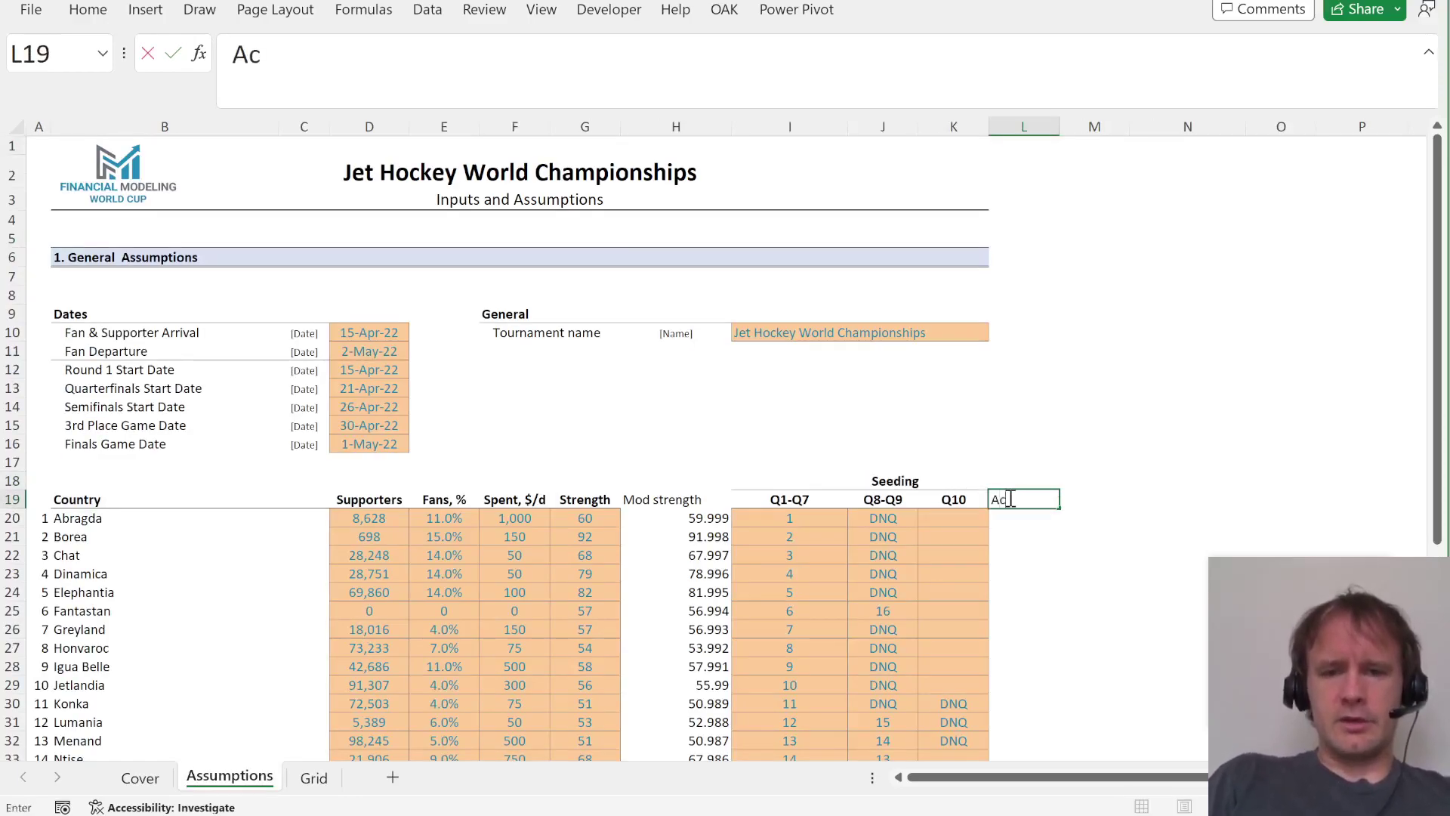
type("tive")
key("Return")
Copy K20's orange input style into L16 and label K16 'Active'.
key("Up")
key("Left")
key("Down")
key("ctrl+c")
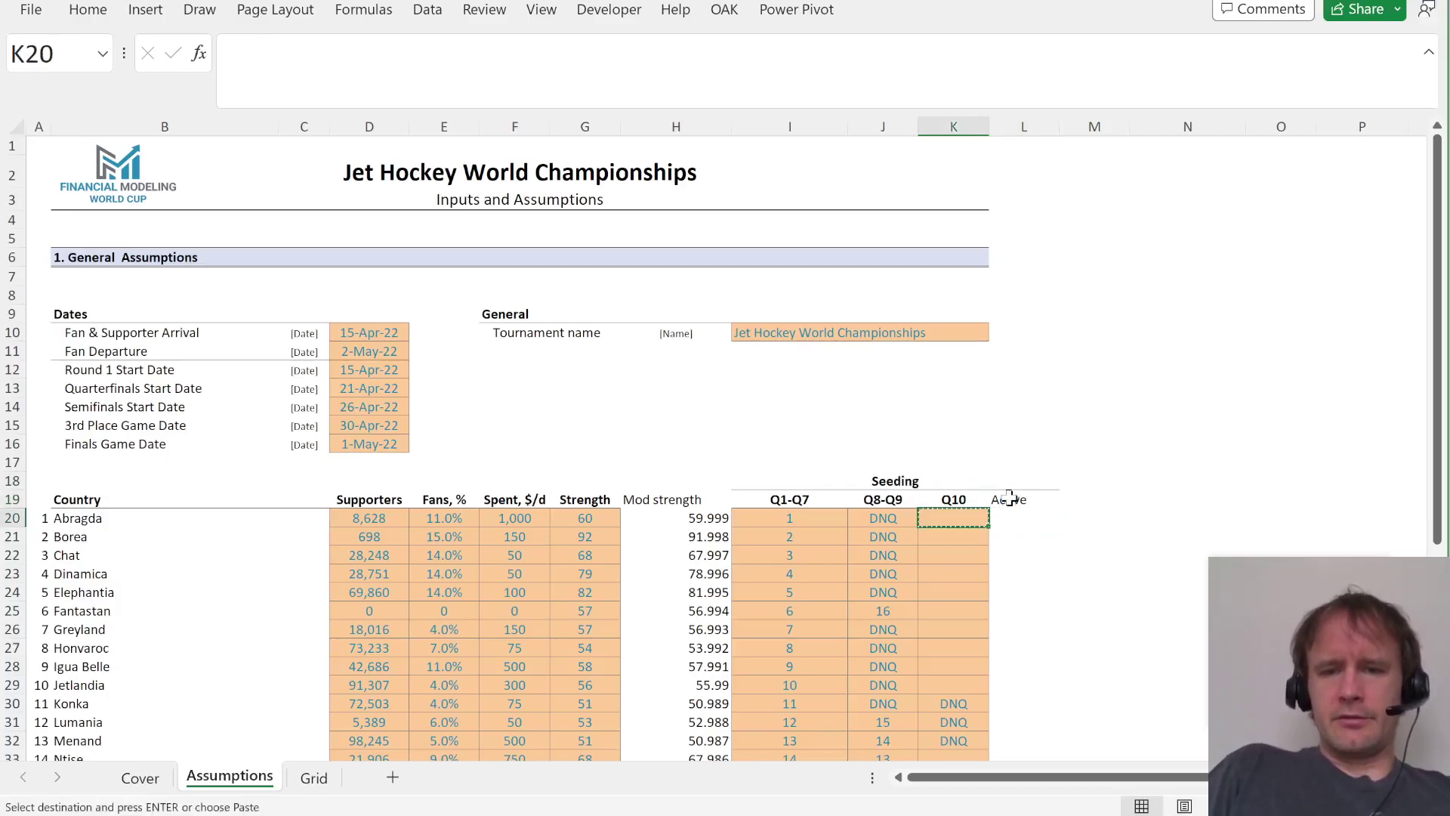
key("Right")
key("Up")
key("Up")
key("Up")
key("Up")
key("ctrl+v")
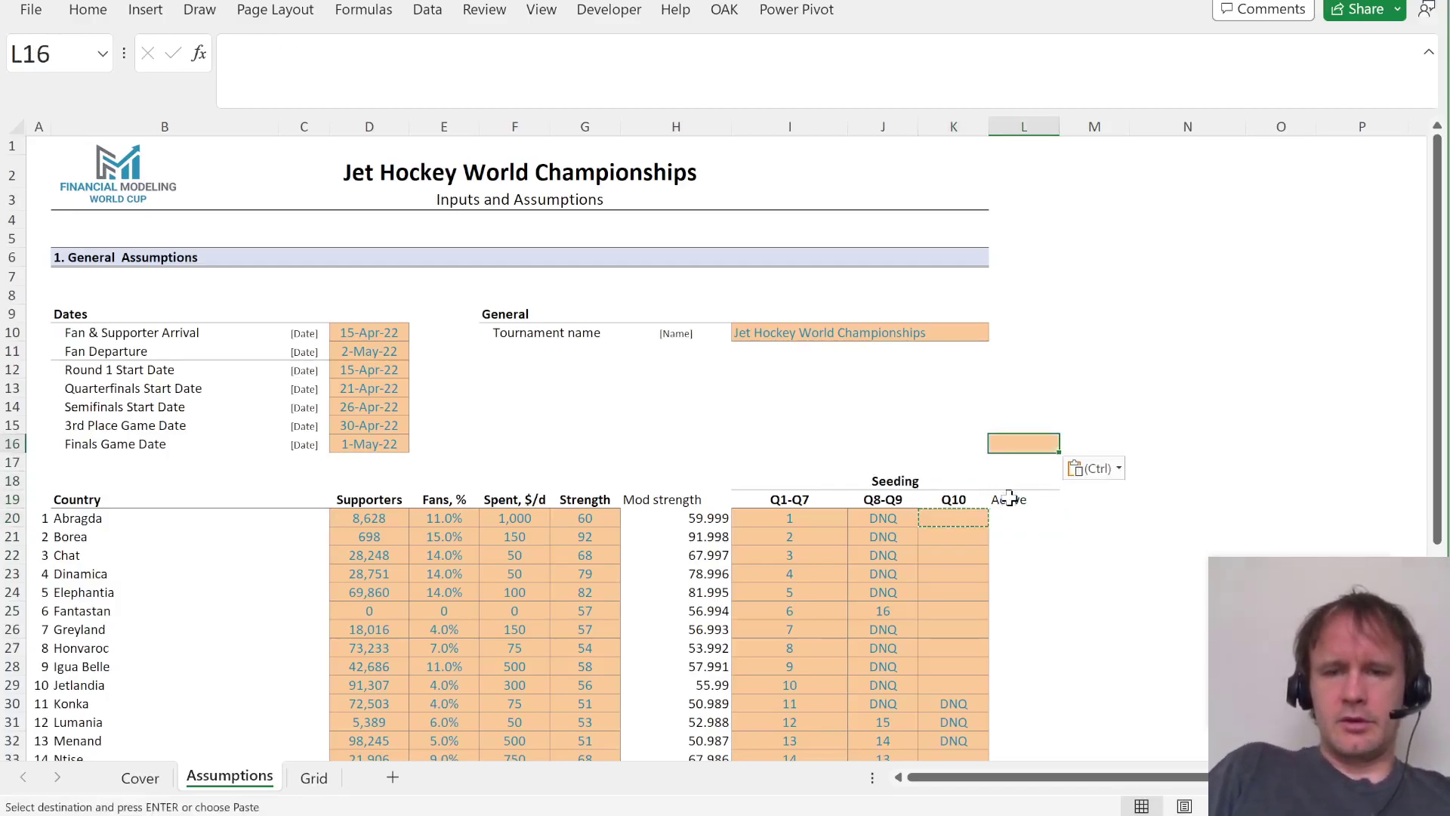
key("Left")
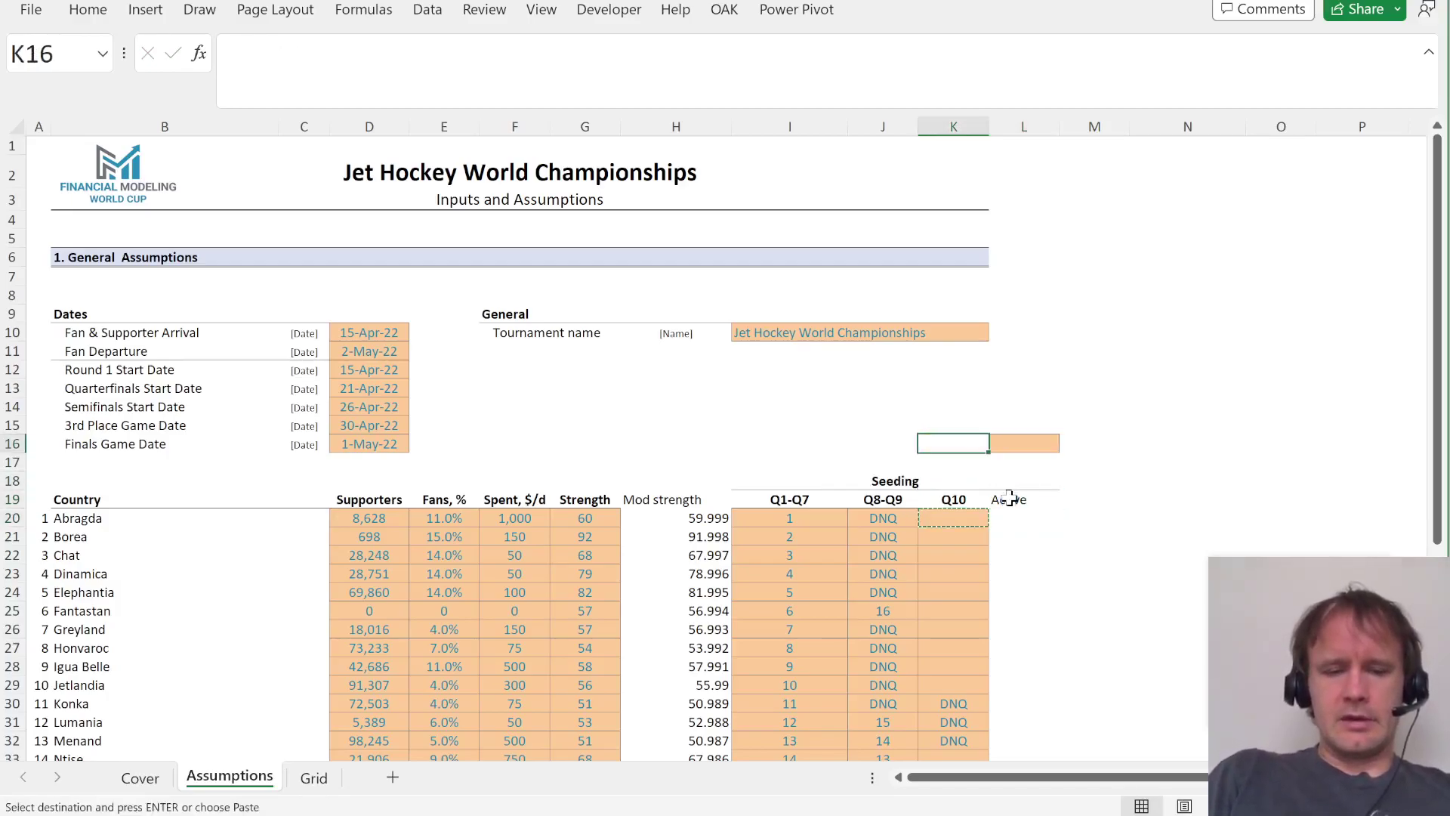
type("Active")
key("Return")
Give L16 a list dropdown sourced from I19:K19 and set it to Q1-Q7.
key("Up")
key("Right")
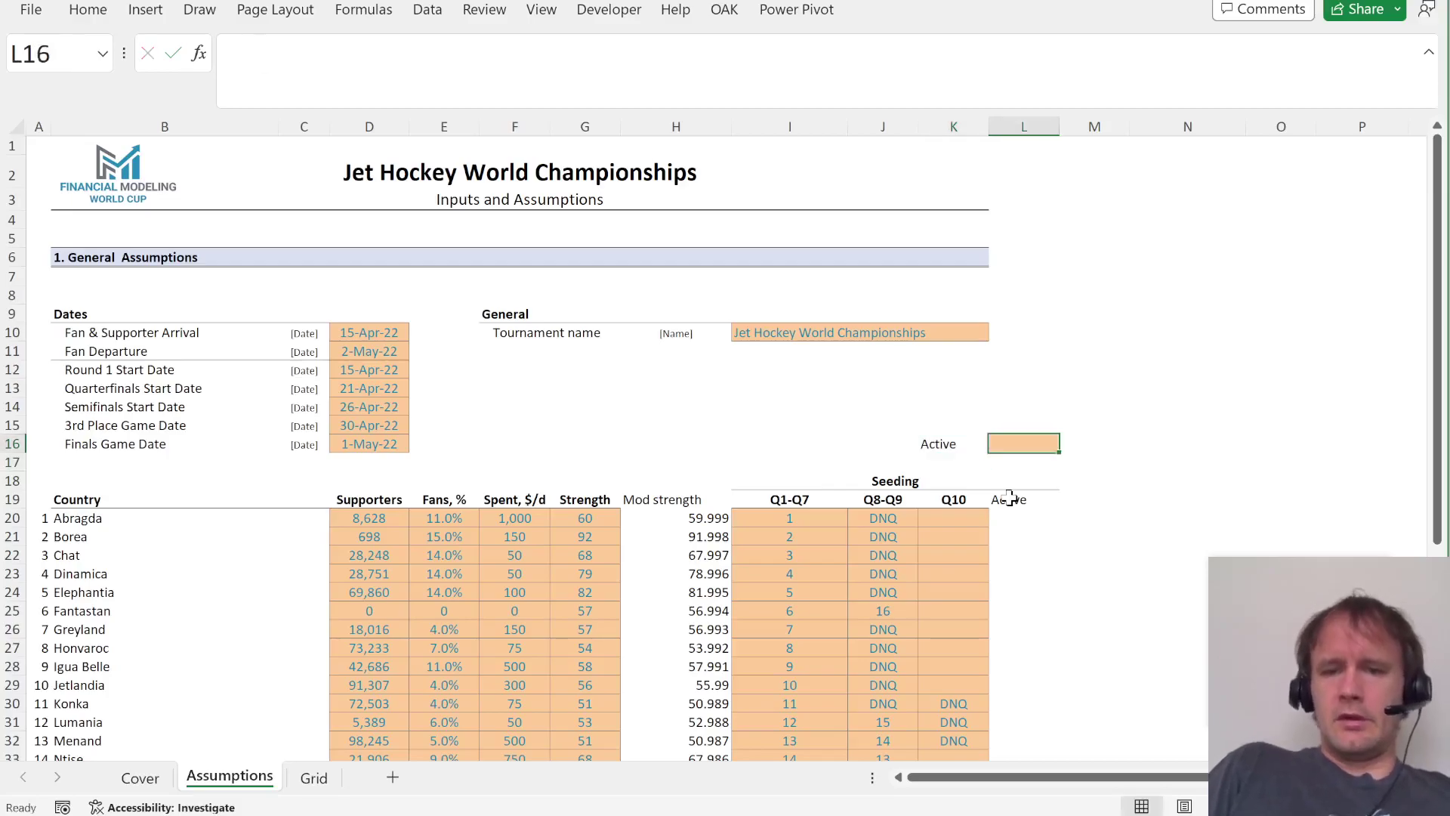
key("alt")
key("a")
key("v")
key("v")
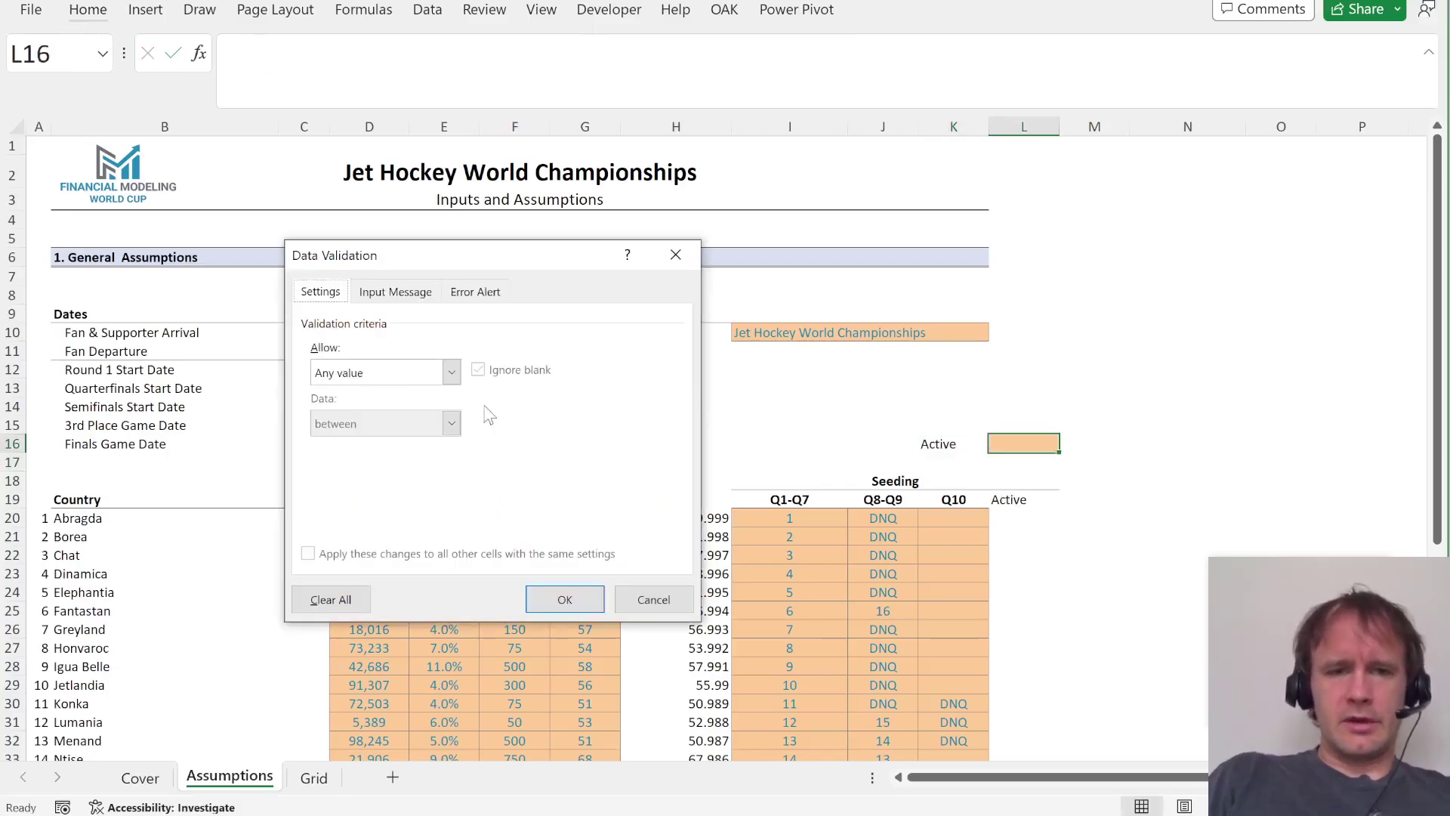
key("alt+a")
key("alt+Down")
key("Down")
key("Down")
key("Down")
key("Return")
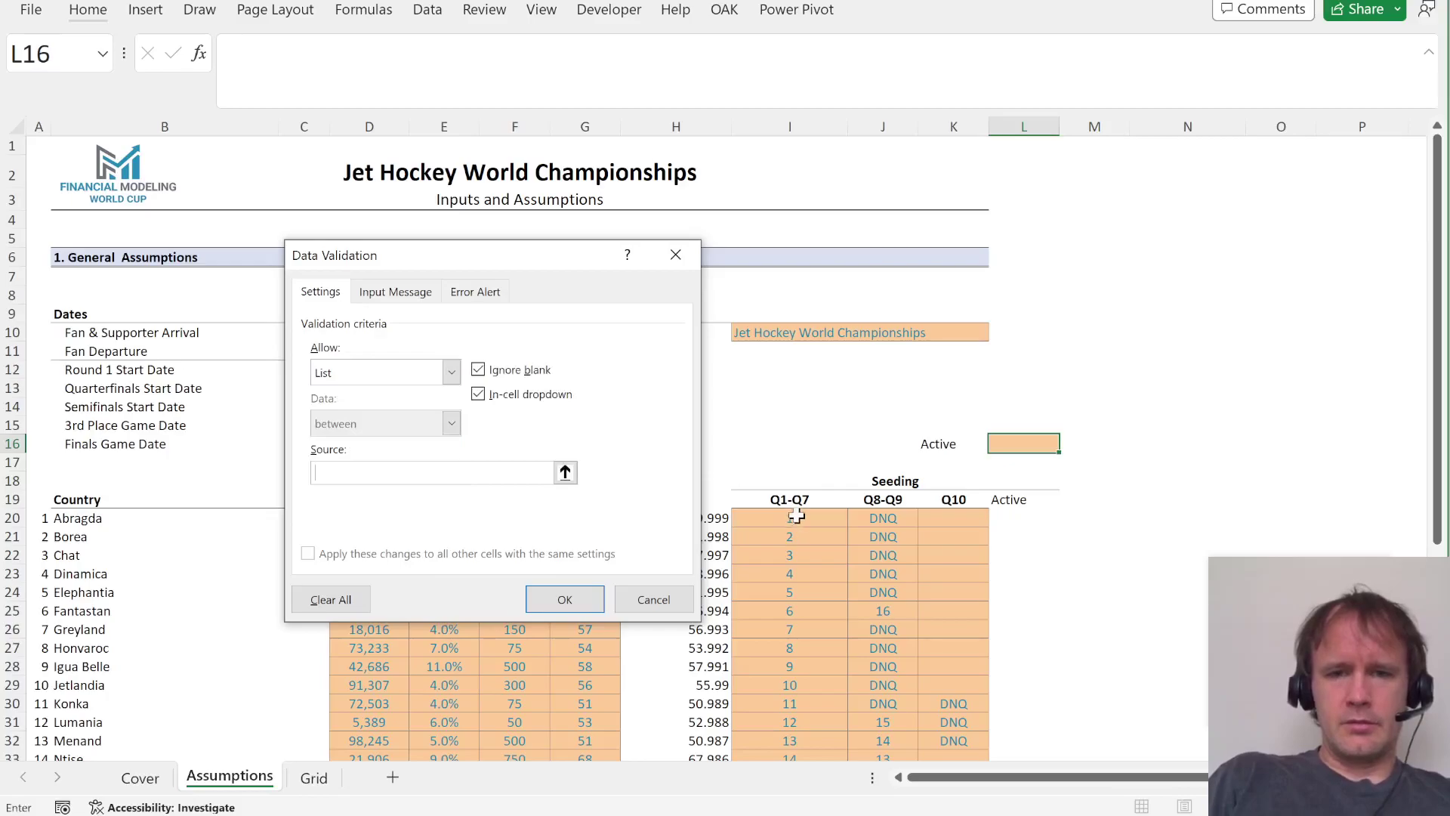
left_click_drag(806, 506, 930, 498)
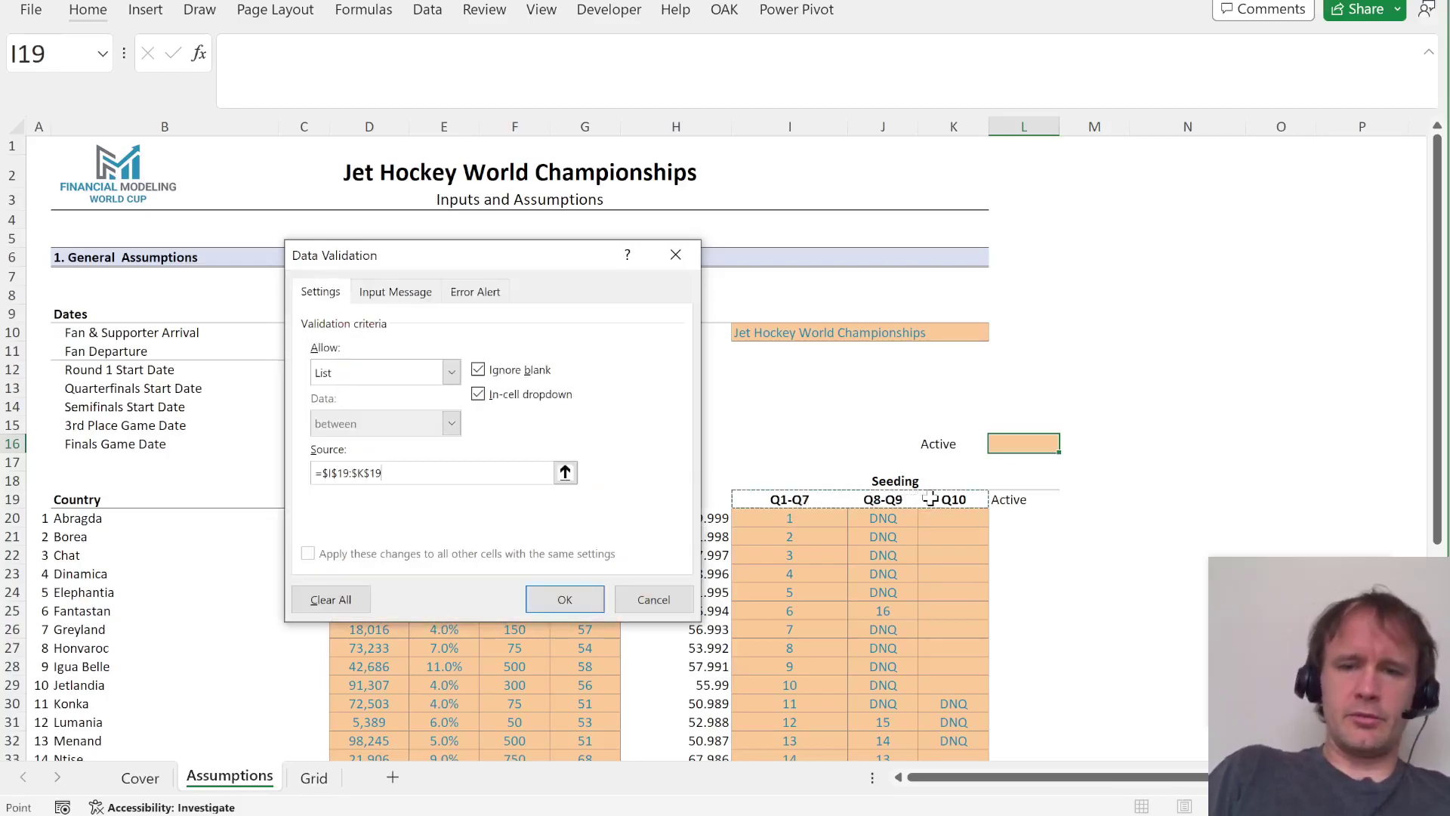
key("Return")
key("alt+Down")
key("Return")
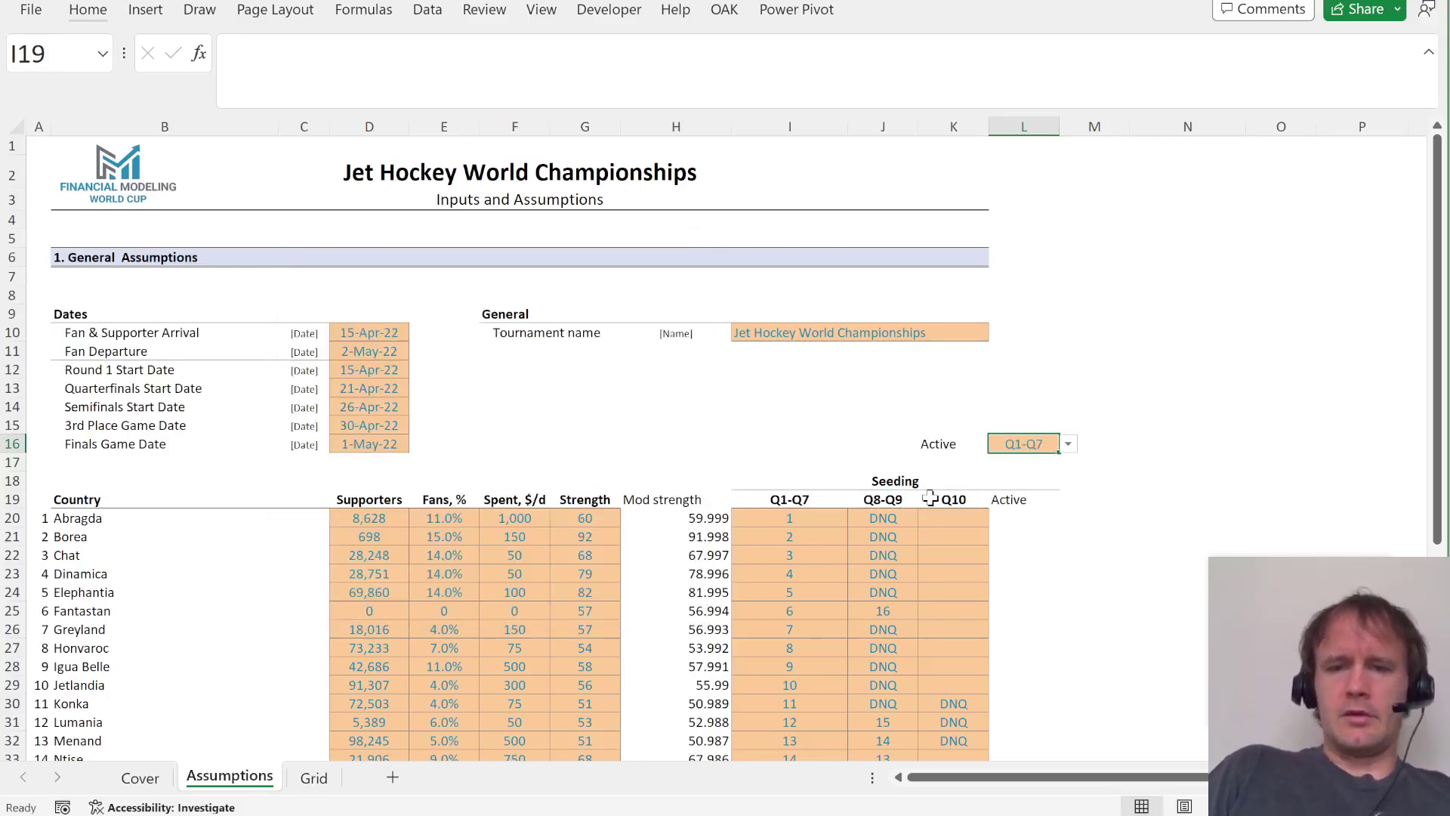
key("Down")
key("Down")
key("Down")
key("Down")
Start an XLOOKUP in L20 on L16 and abandon it after a wrong range.
type("=xl")
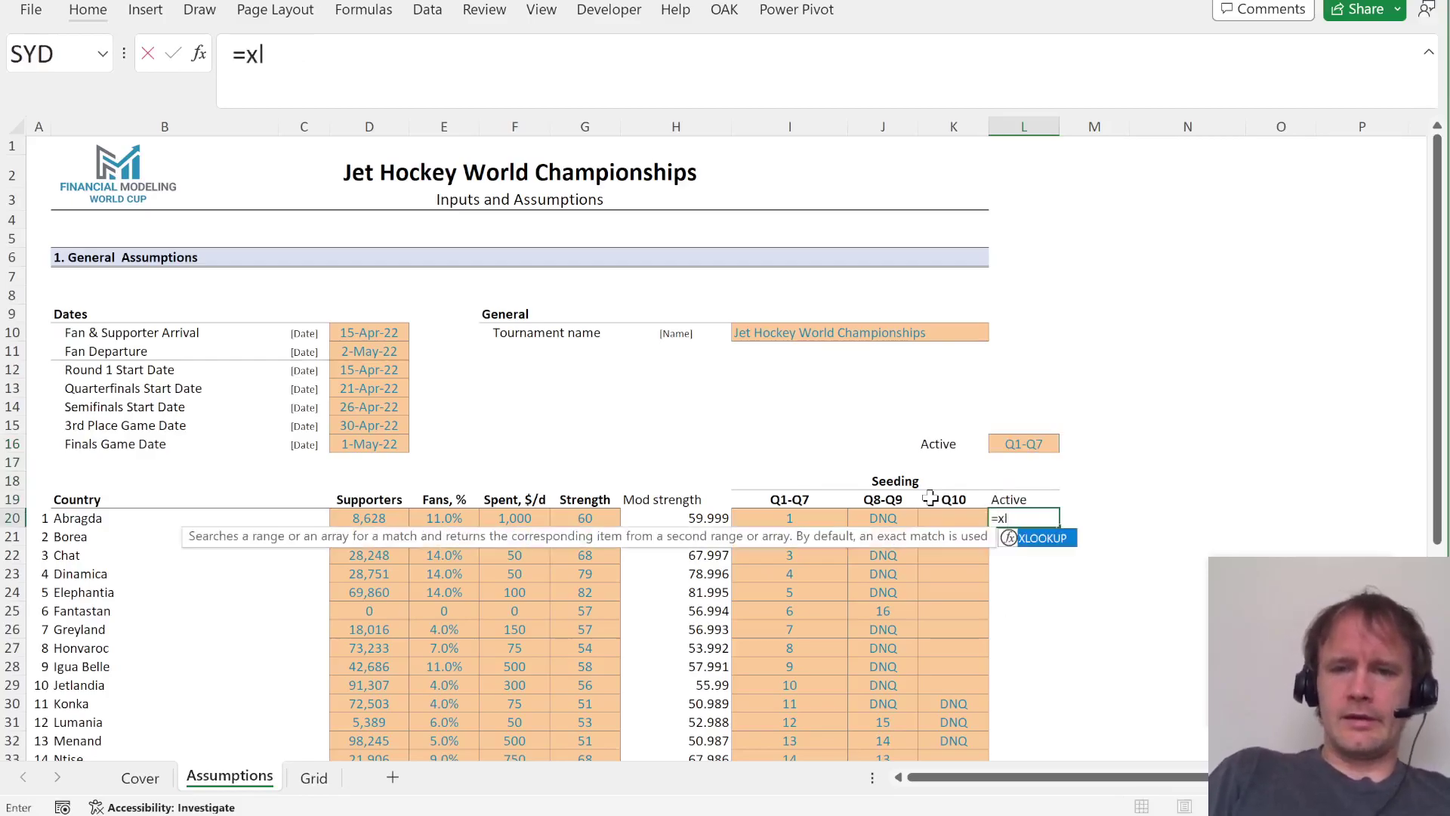
key("Tab")
key("Up")
key("Up")
key("Up")
key("Up")
type(",")
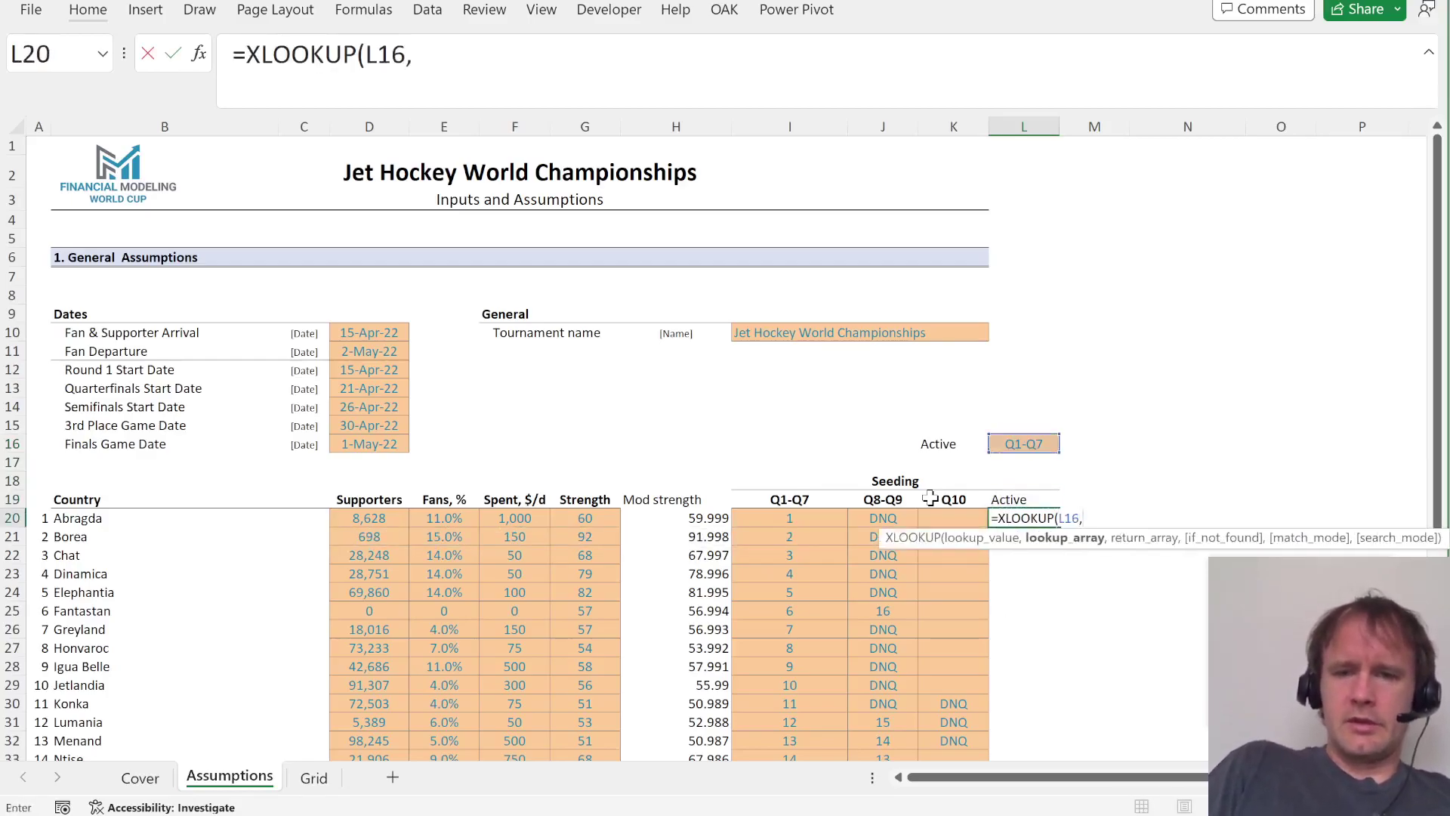
key("Up")
key("Left")
key("ctrl+shift+Left")
type(",")
key("Escape")
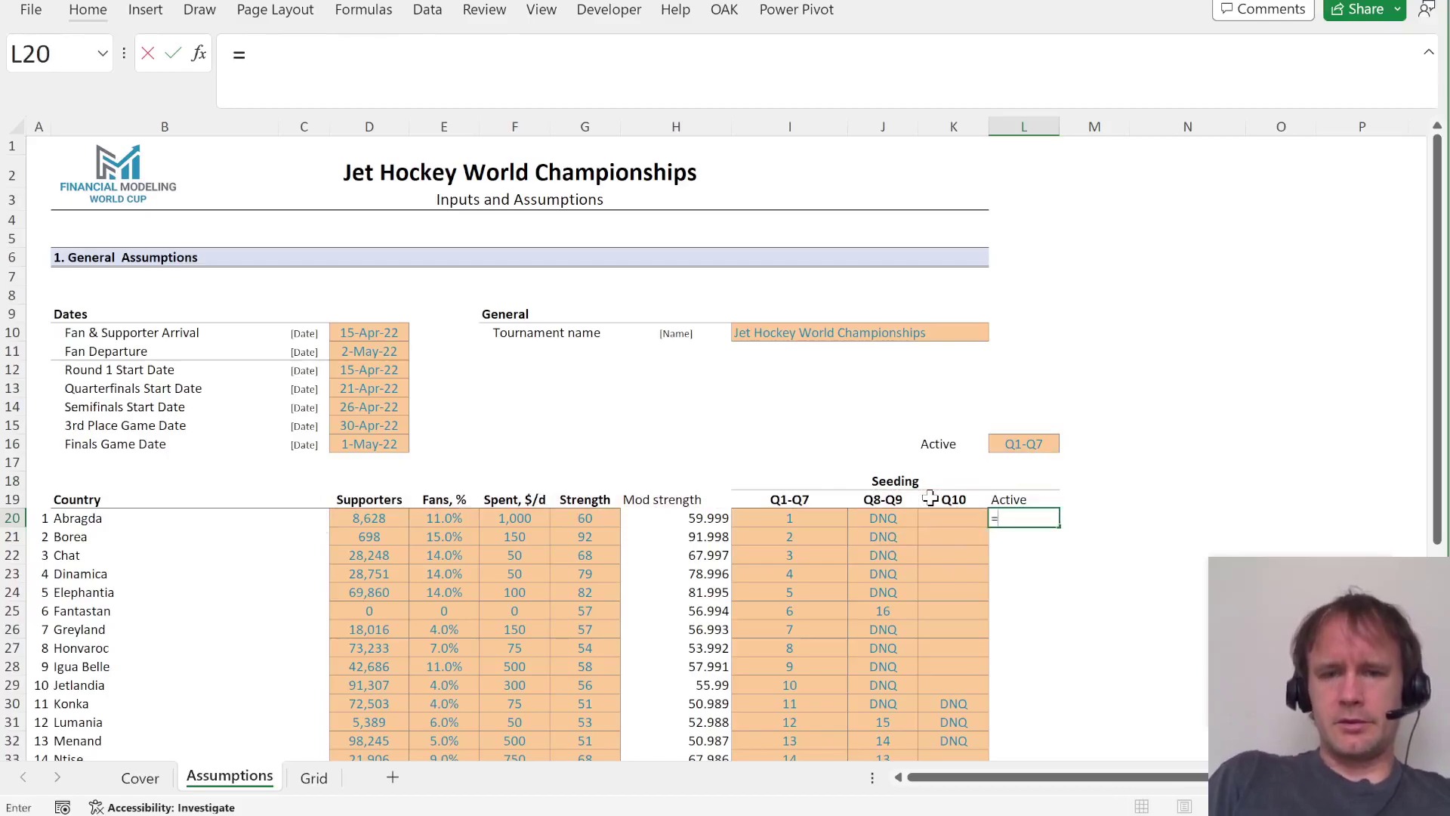
Enter =XLOOKUP(L16,I19:K19,I20:K45) in L20 so seeds spill down to L45.
type("=xl")
key("Tab")
key("Up")
key("Up")
key("Up")
key("Up")
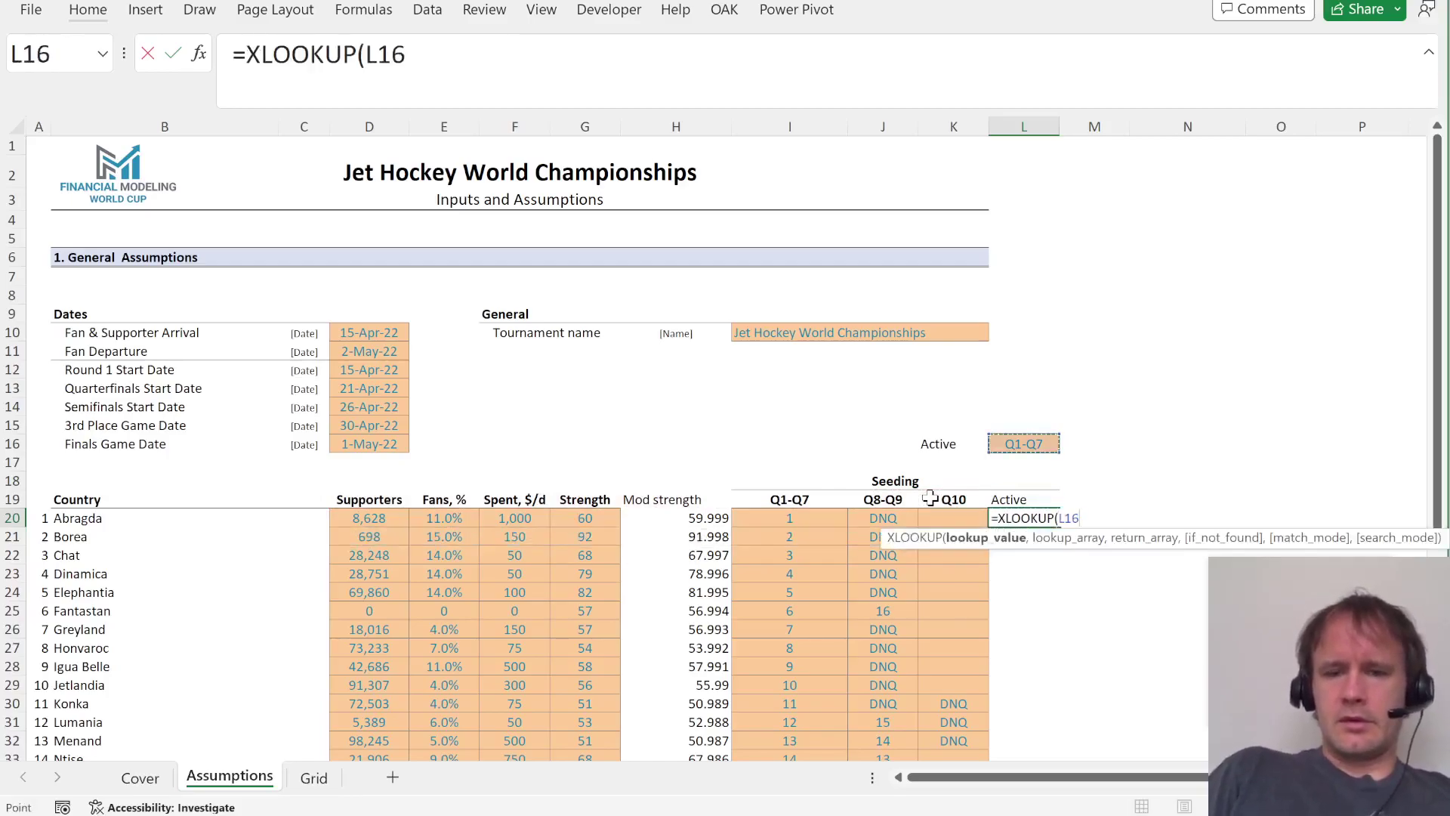
type(",")
key("Up")
key("Left")
key("shift+Left")
key("shift+Left")
type(",")
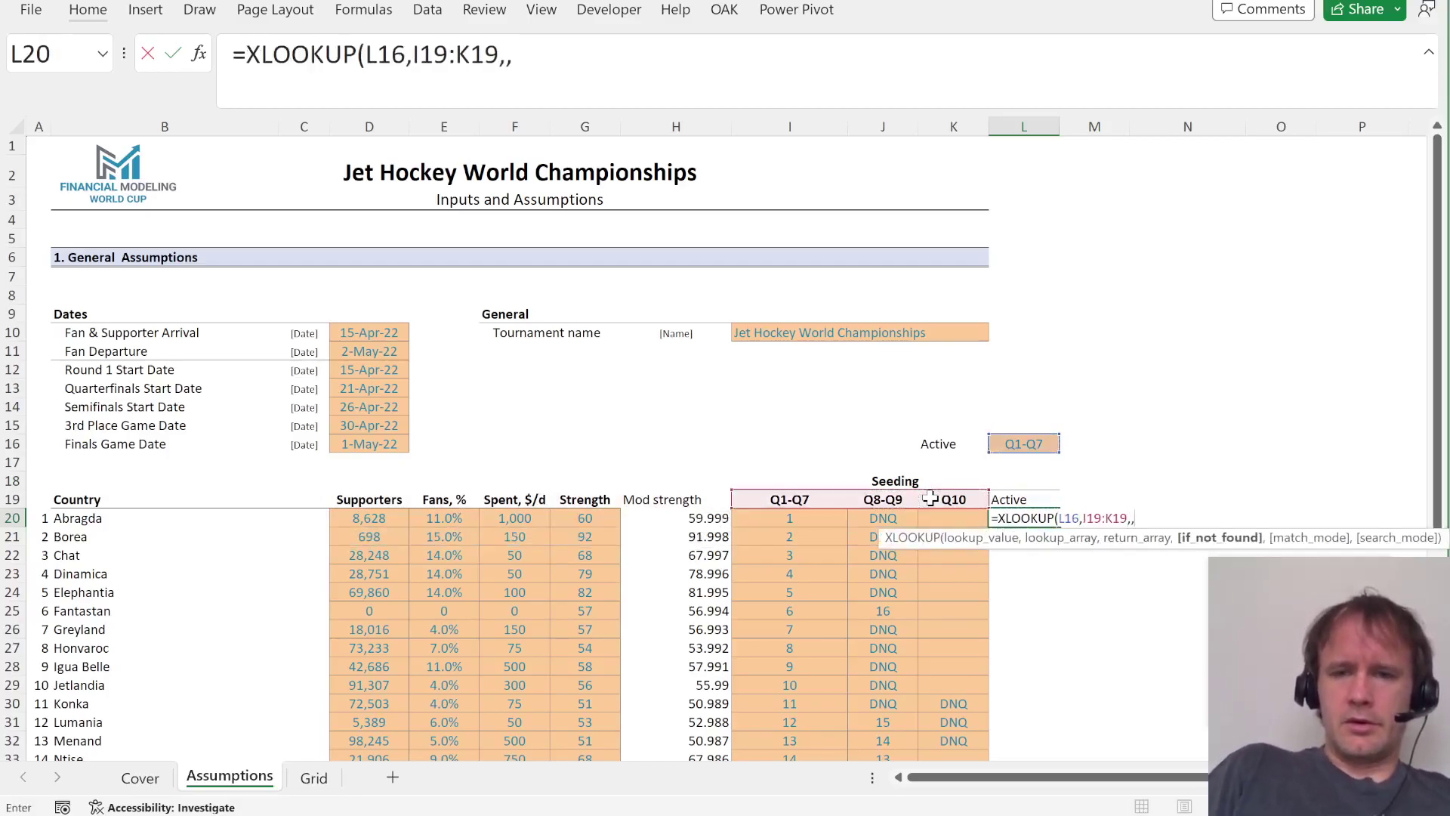
key("Left")
key("Left")
key("Left")
key("ctrl+shift+Down")
key("shift+Right")
key("shift+Right")
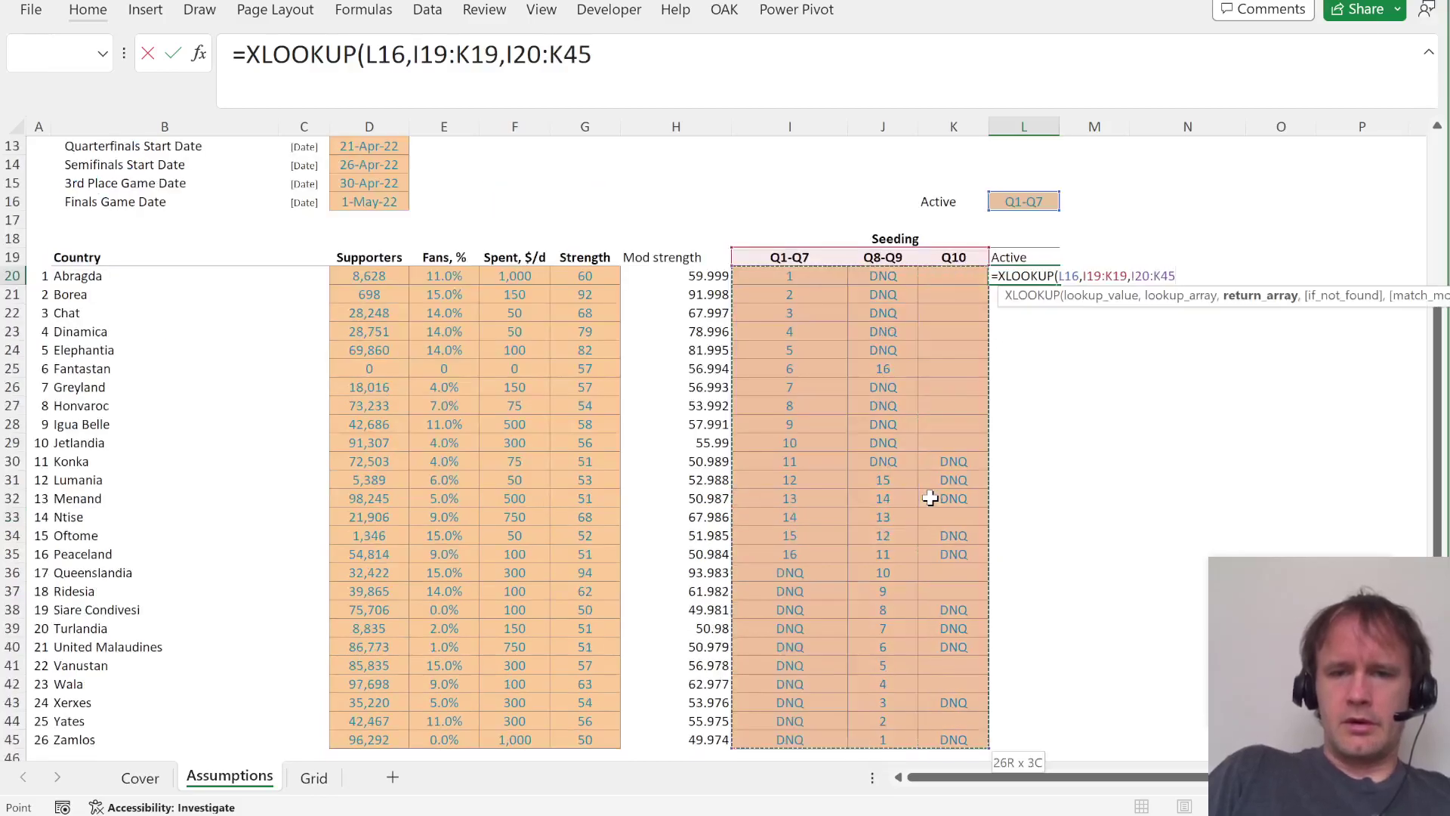
type(")")
key("Return")
Check the spilled Active range, then switch to the Grid sheet.
key("Up")
key("ctrl+shift+Down")
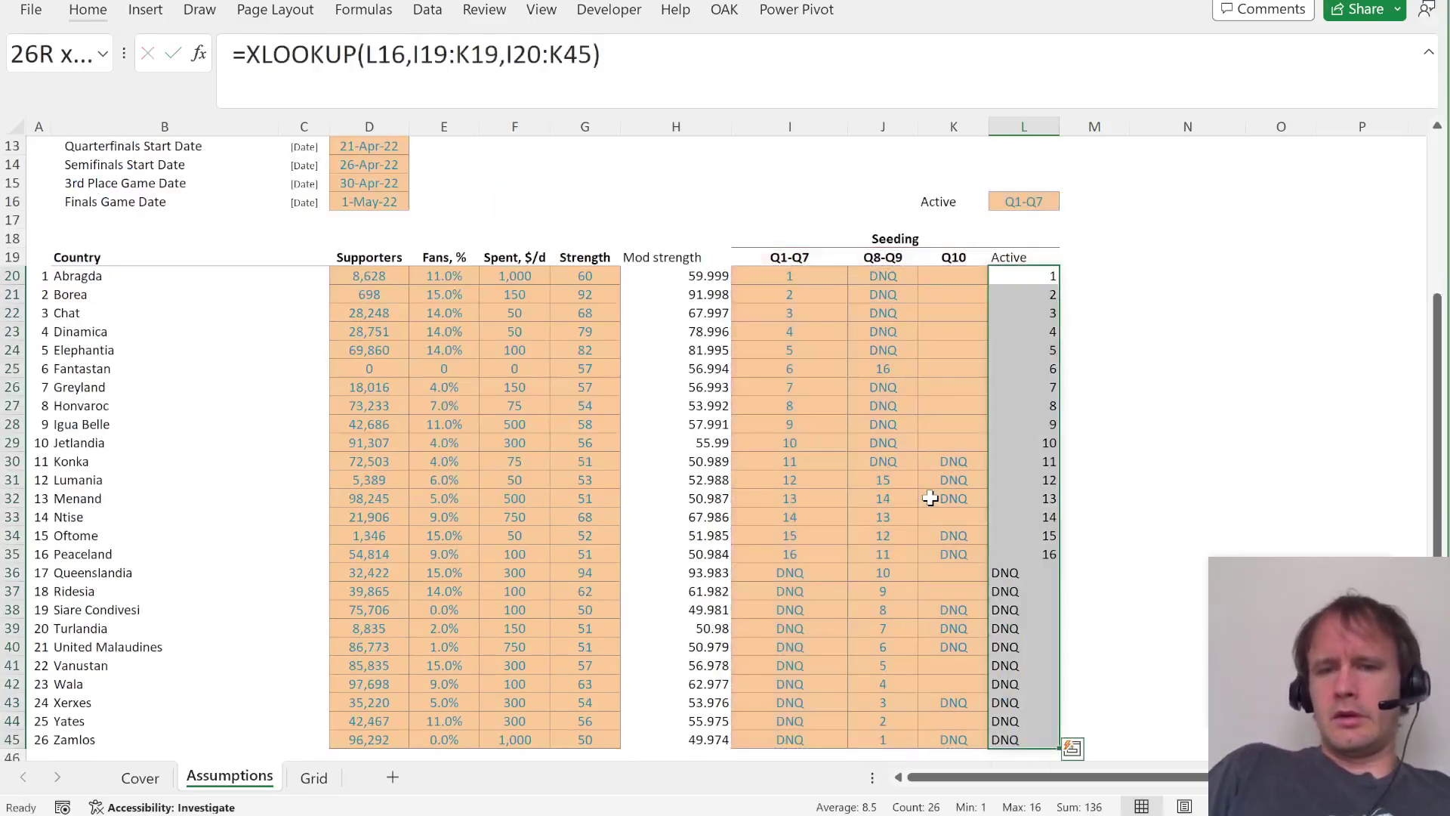
key("Up")
key("ctrl+Page_Down")
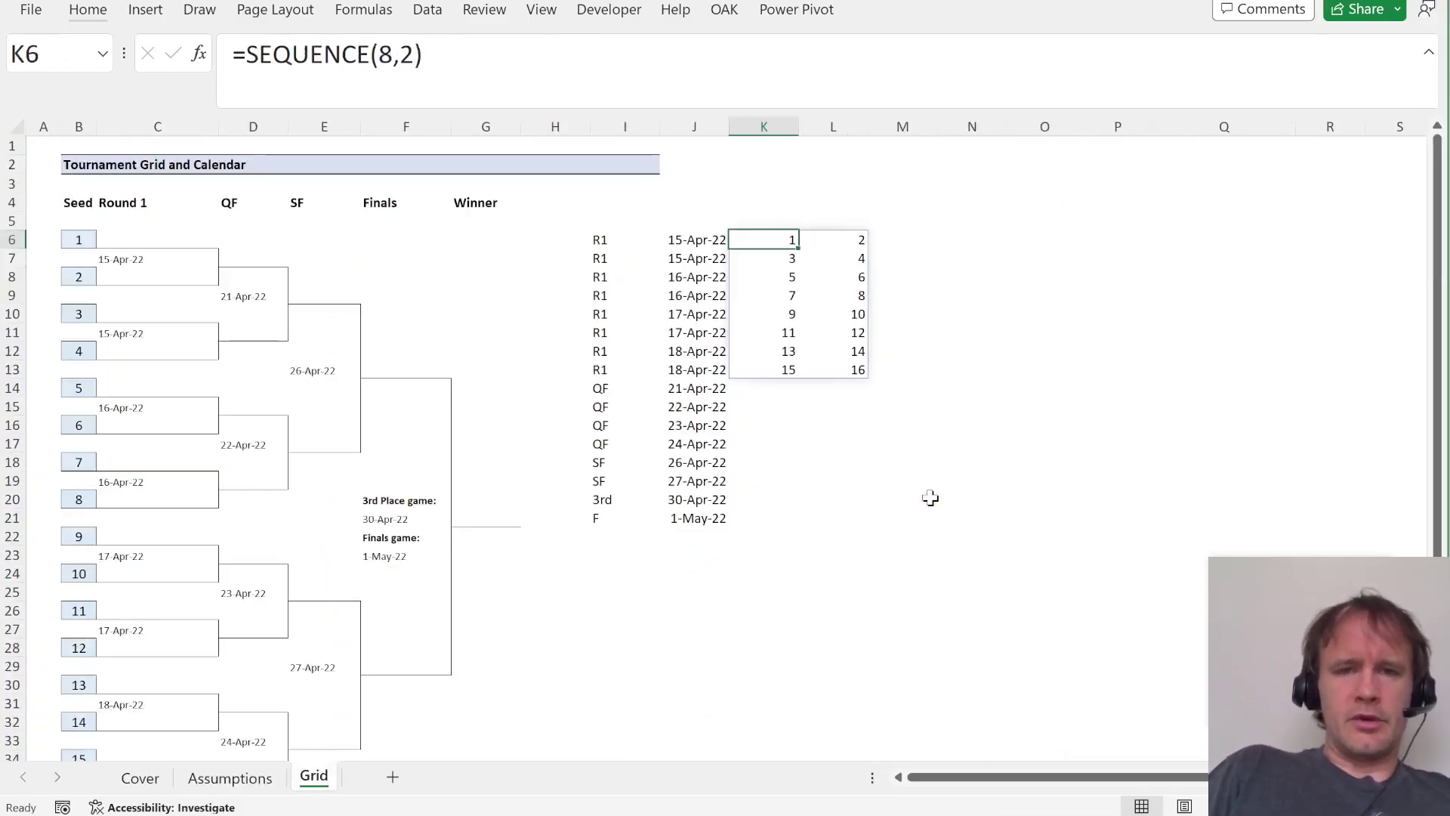
Wrap K6's SEQUENCE in XLOOKUP with Assumptions!$L$20# as the lookup array.
left_click(248, 55)
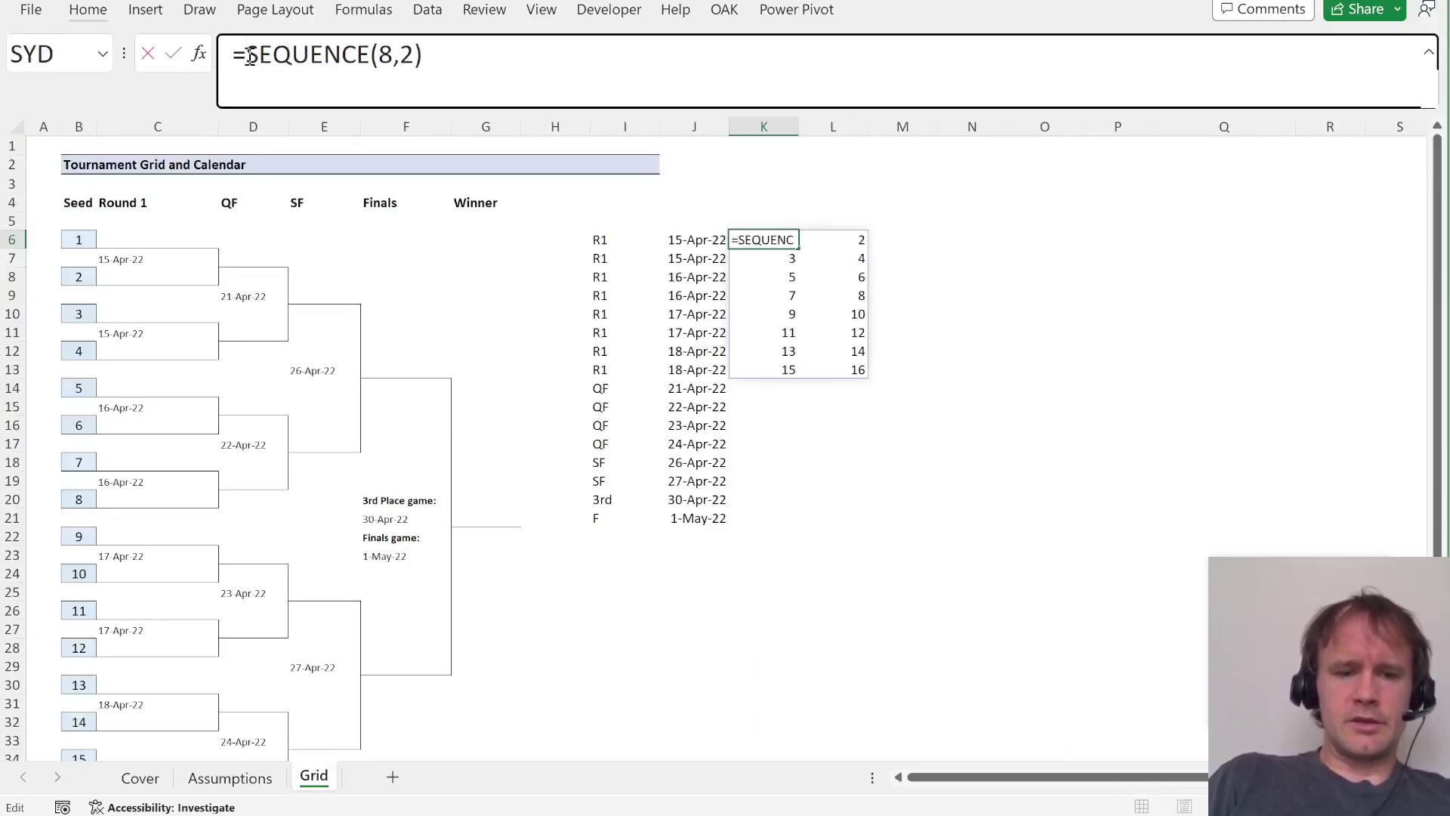
type("XLOOKUP(")
key("End")
type(",")
key("ctrl+Page_Up")
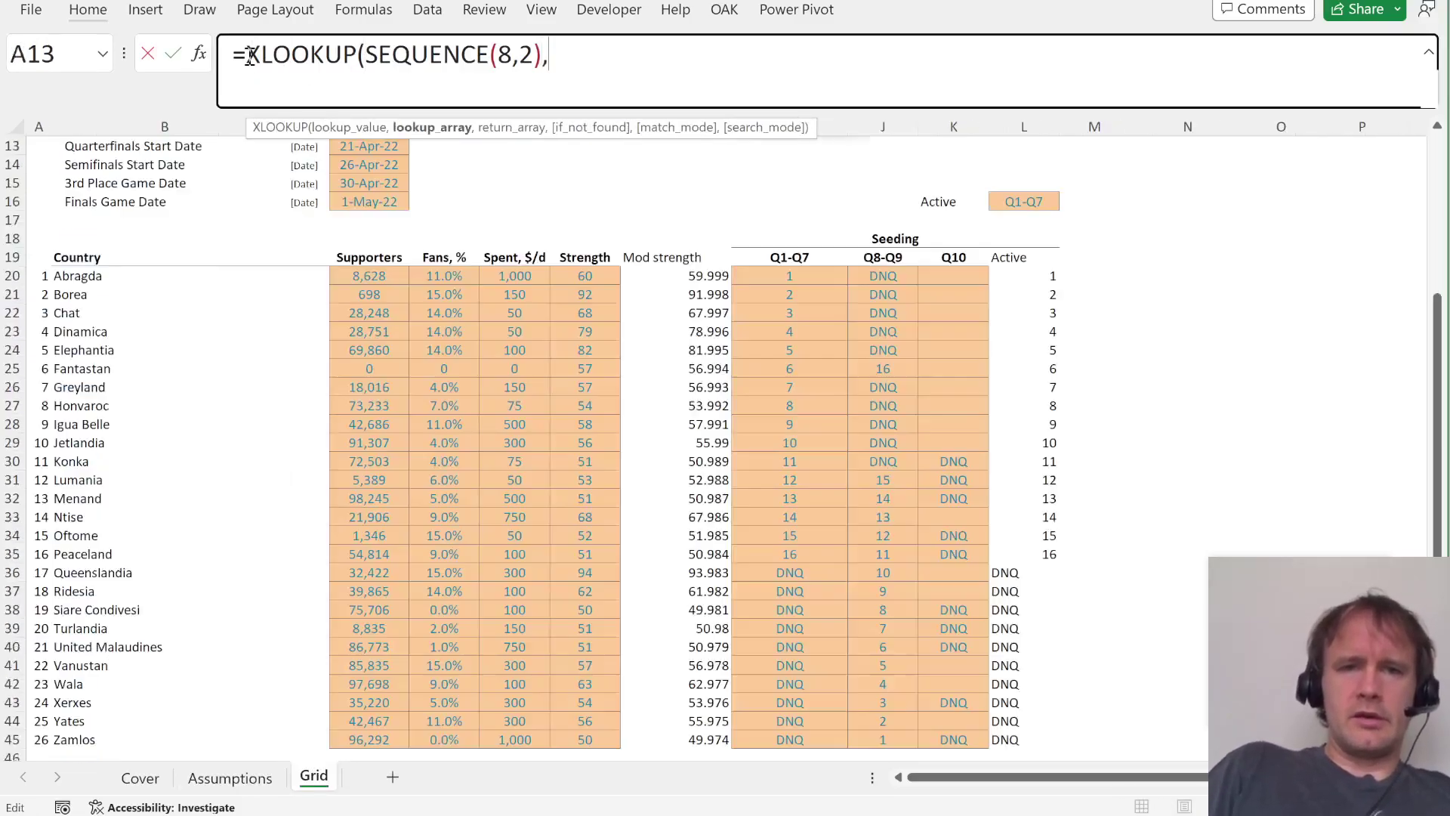
left_click(1029, 272)
type("#")
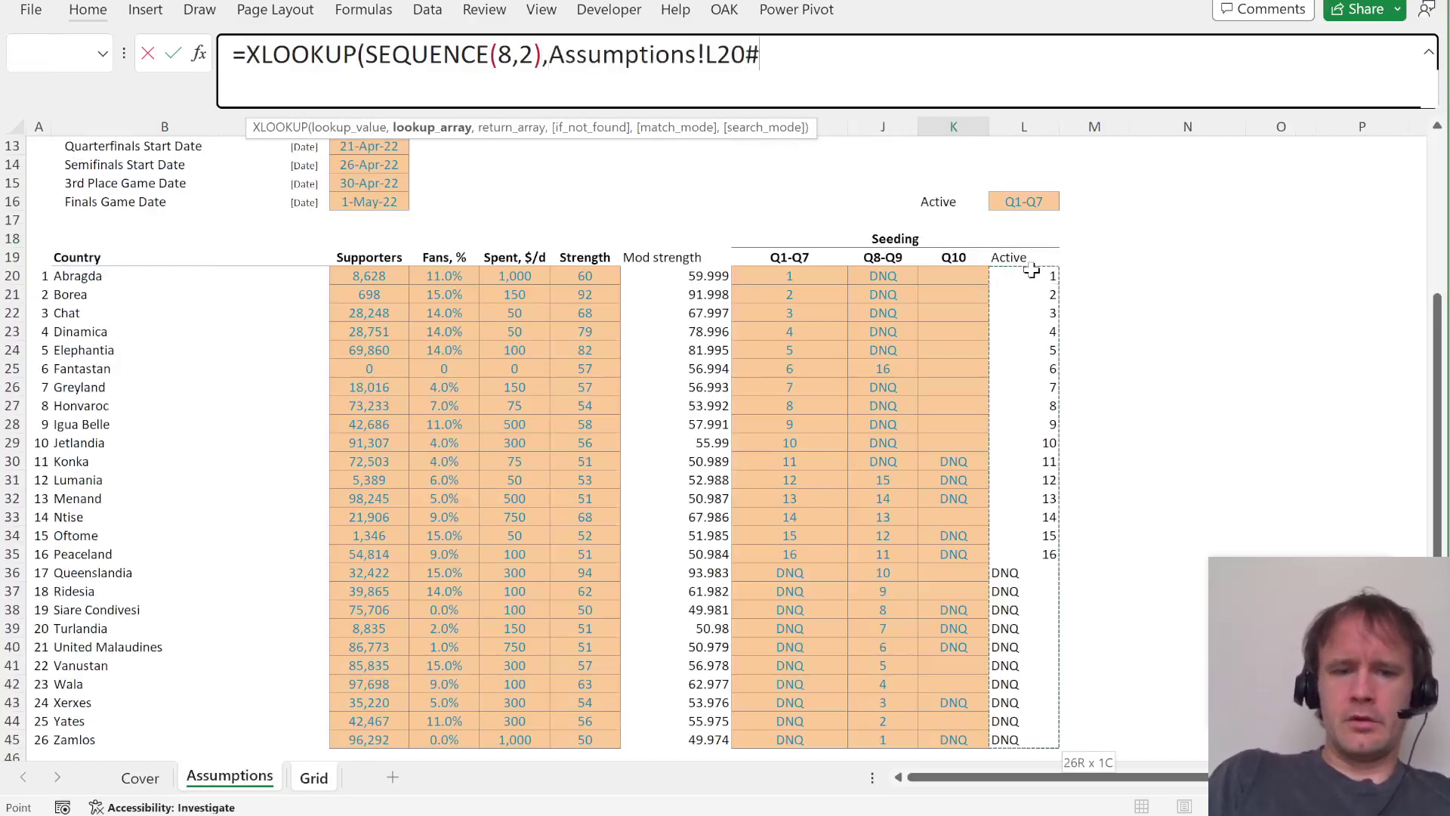
key("F4")
key("ctrl+Page_Down")
Finish the XLOOKUP with Assumptions!$B$20:$B$45 as return range to show country names.
type(",")
key("ctrl+Page_Up")
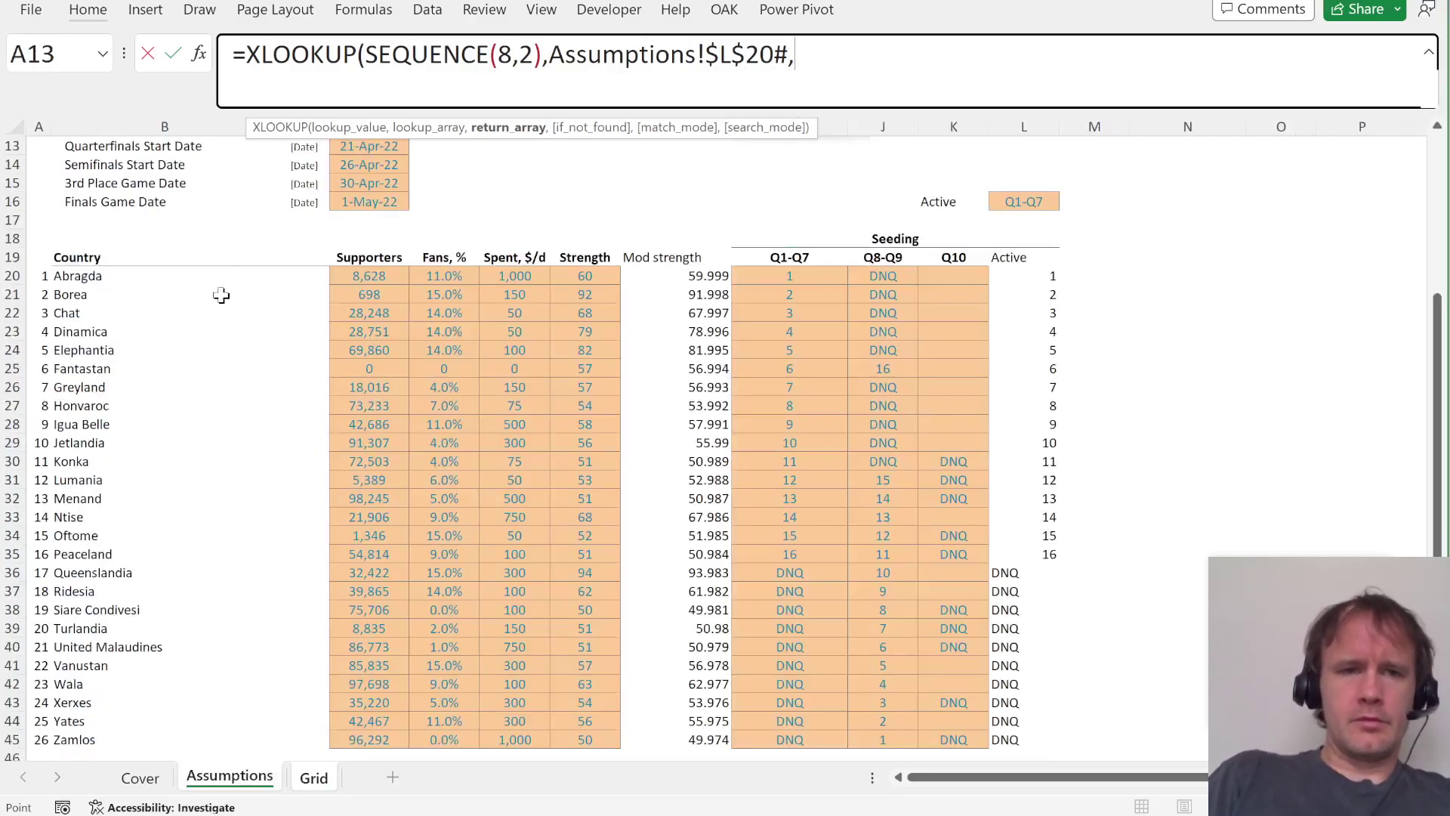
left_click(91, 293)
key("Up")
key("ctrl+shift+Down")
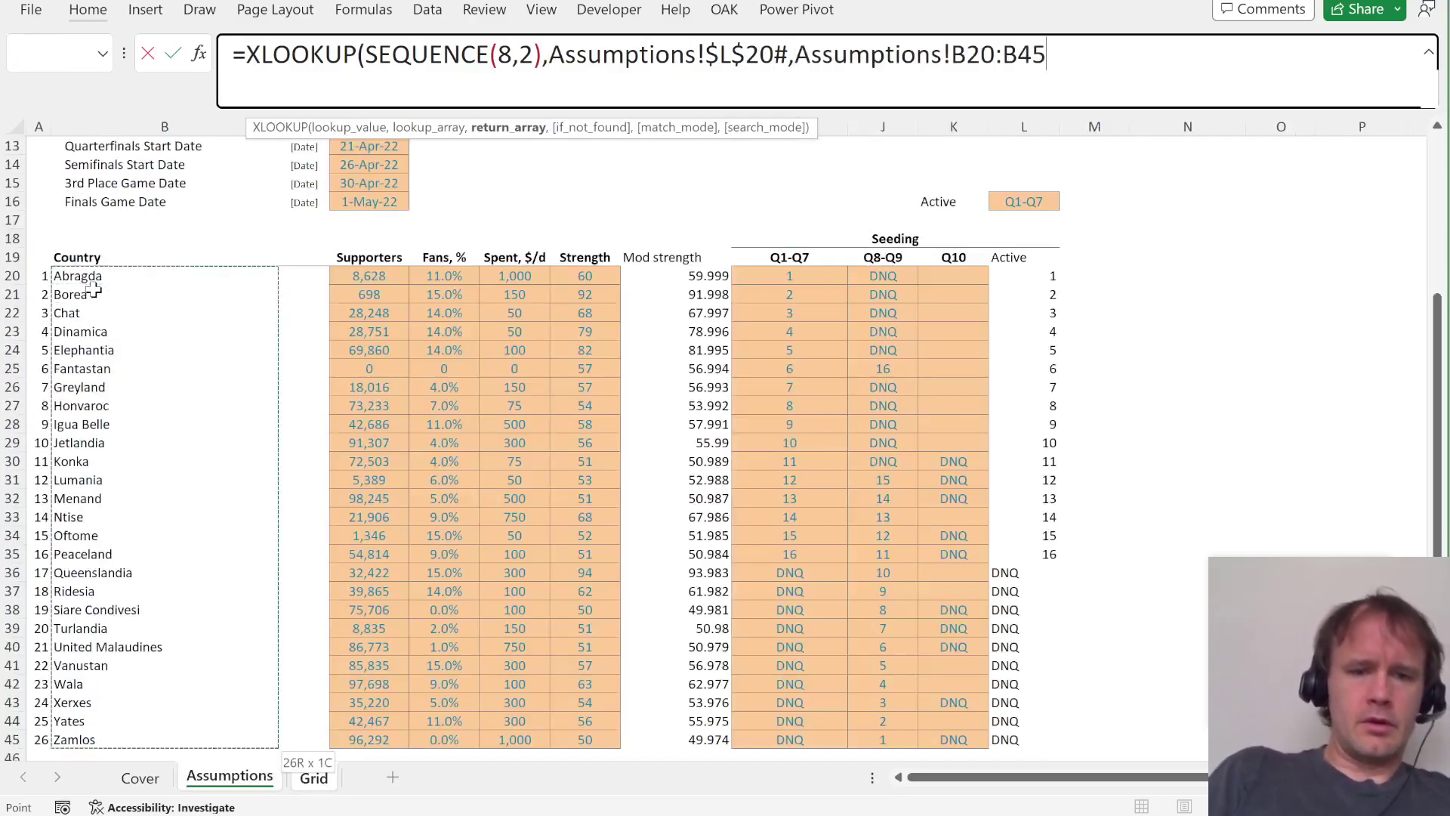
key("F4")
type(")")
key("Return")
Check the spilled names and add headers T1, T2 and Winner in K5:M5.
key("Up")
key("ctrl+shift+Down")
key("shift+Right")
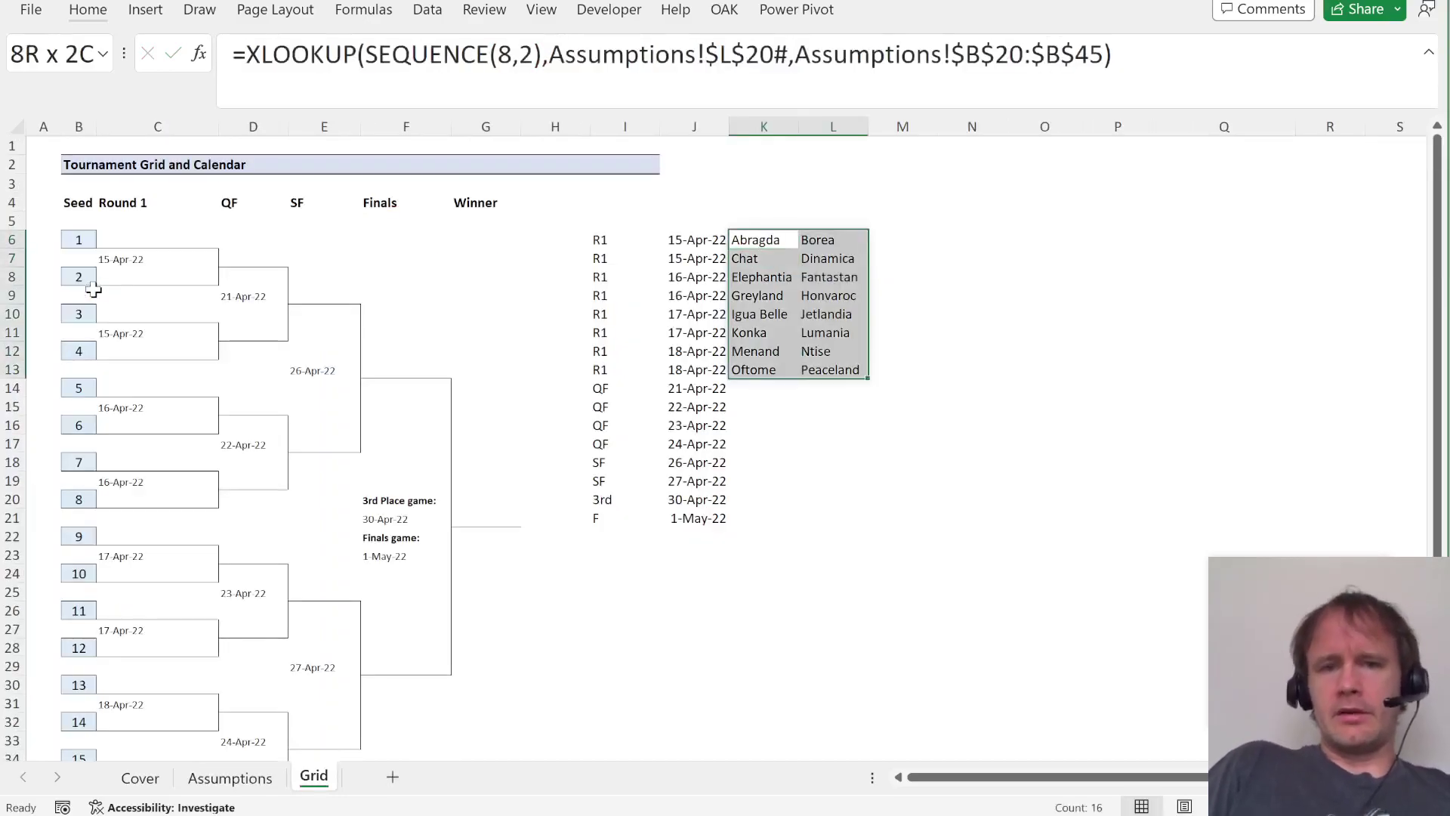
key("Tab")
key("Right")
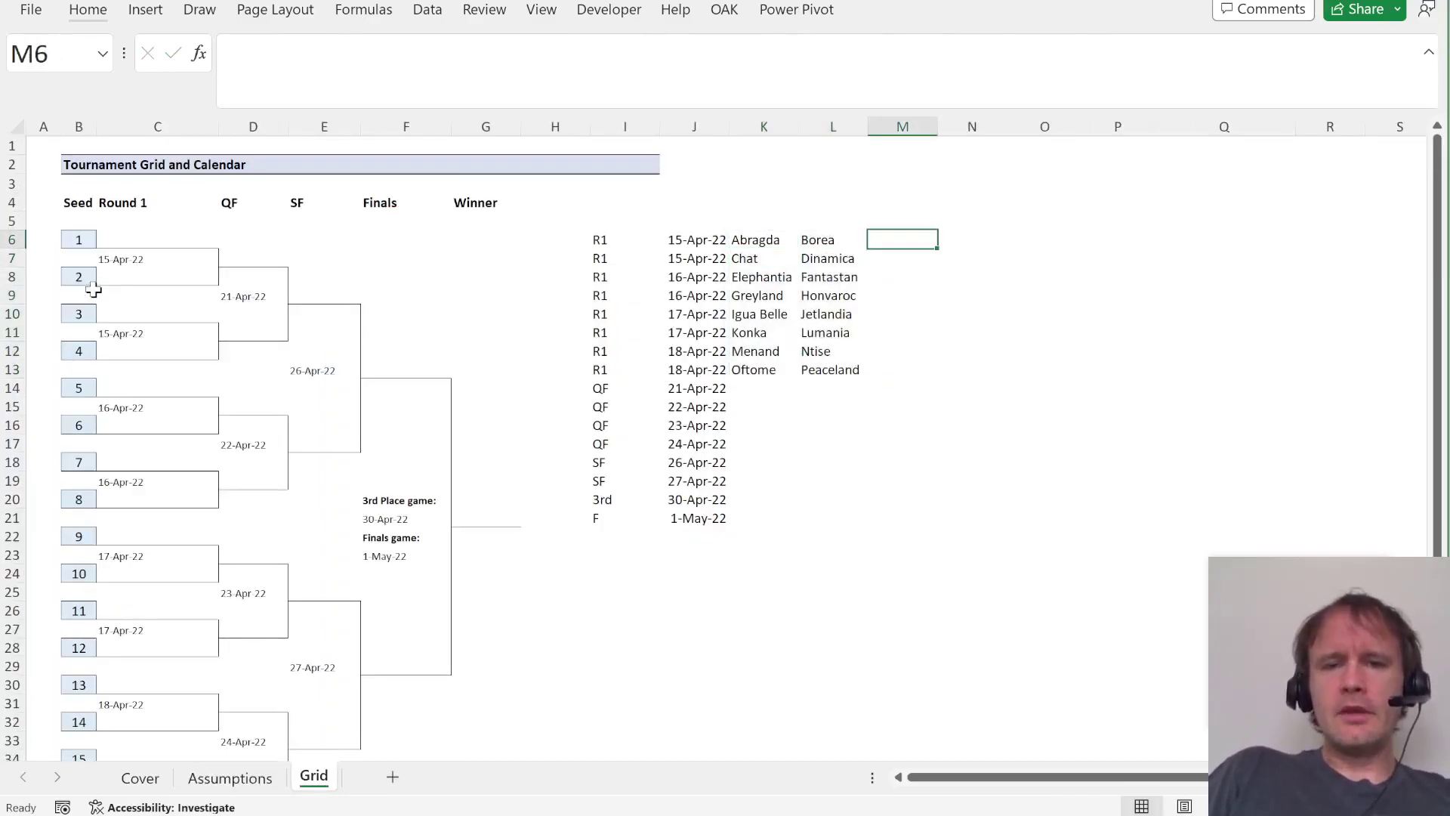
key("Up")
key("Left")
key("Left")
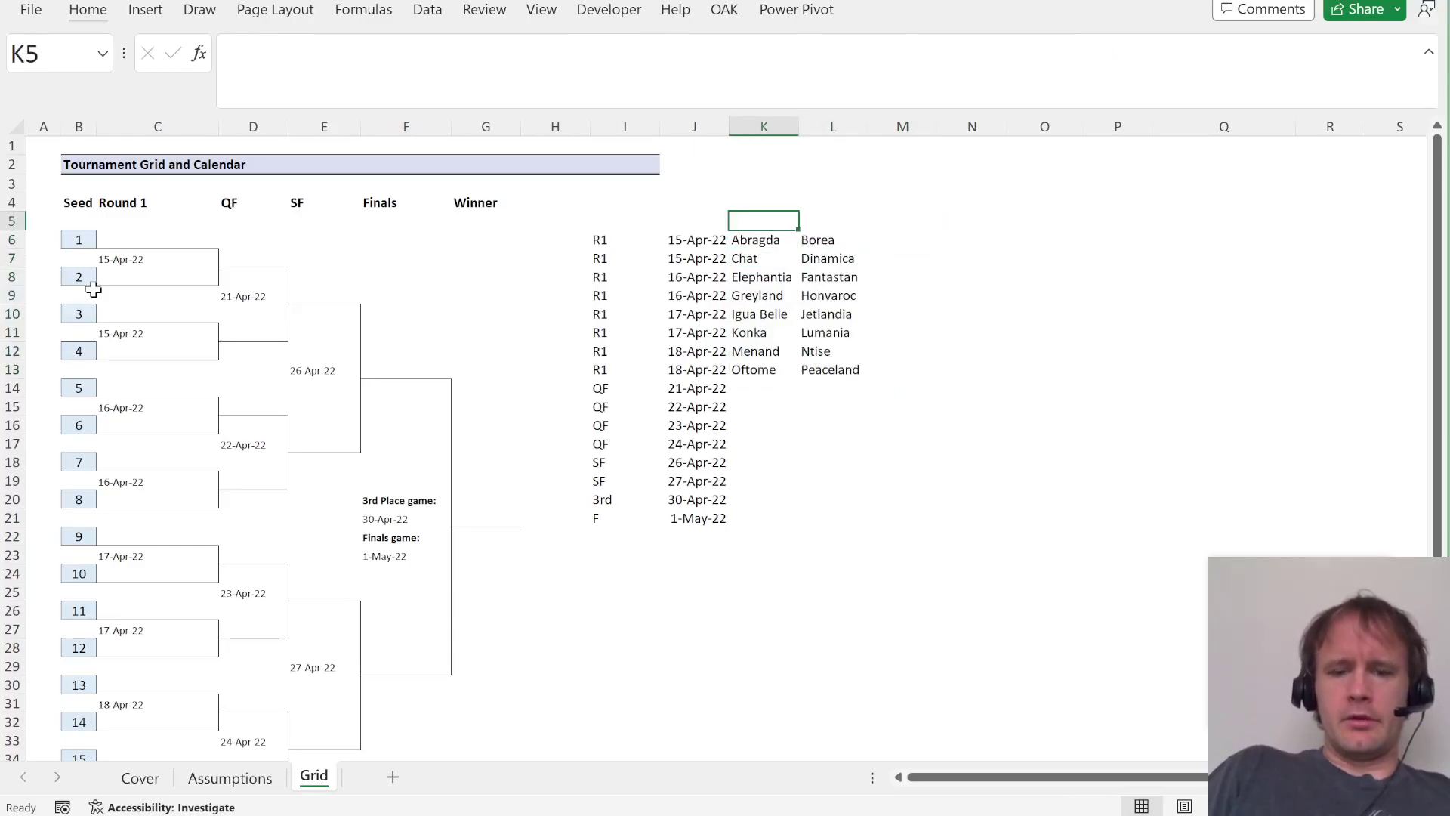
type("T1")
key("Tab")
type("T2")
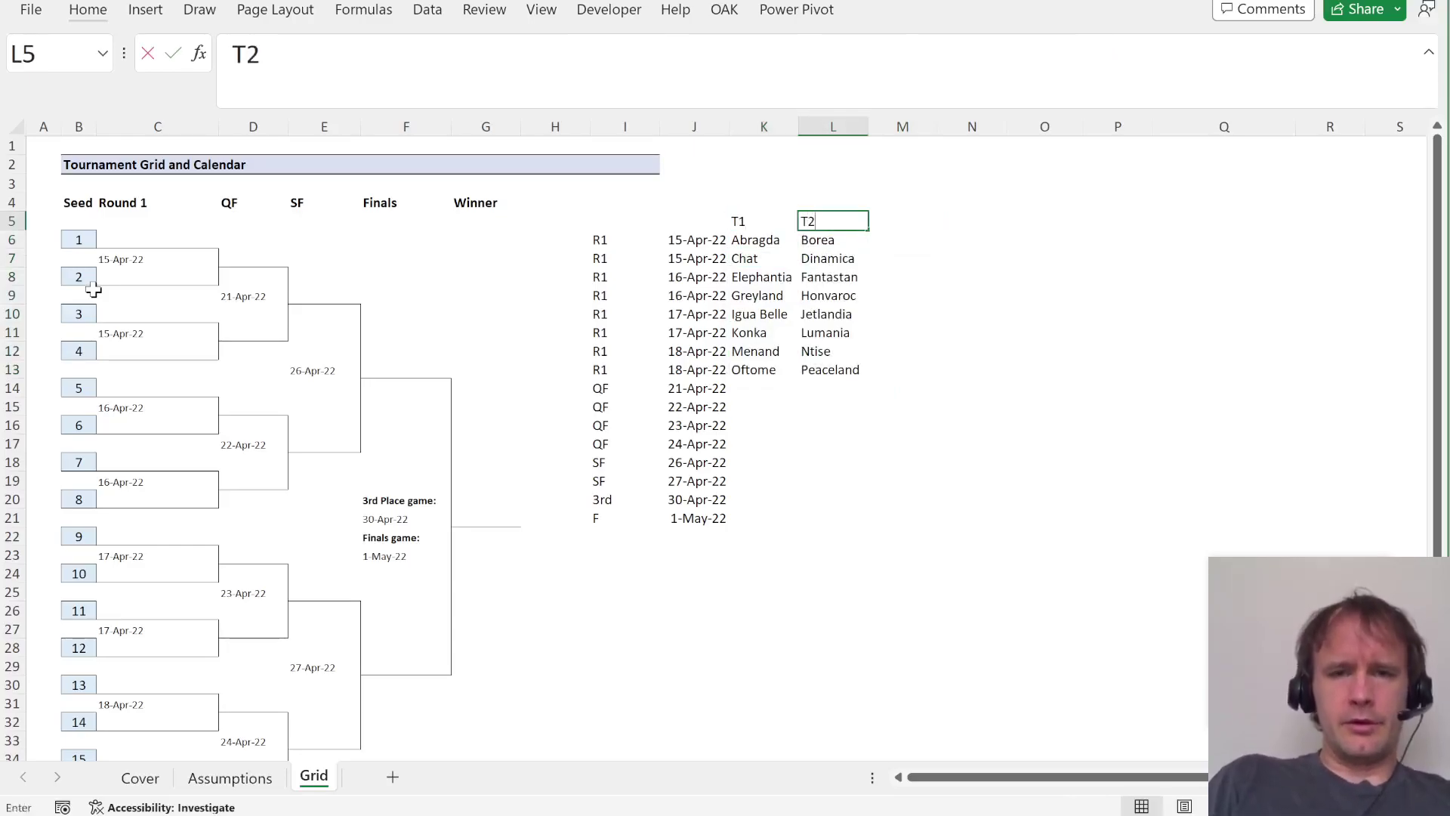
key("Tab")
type("Winner")
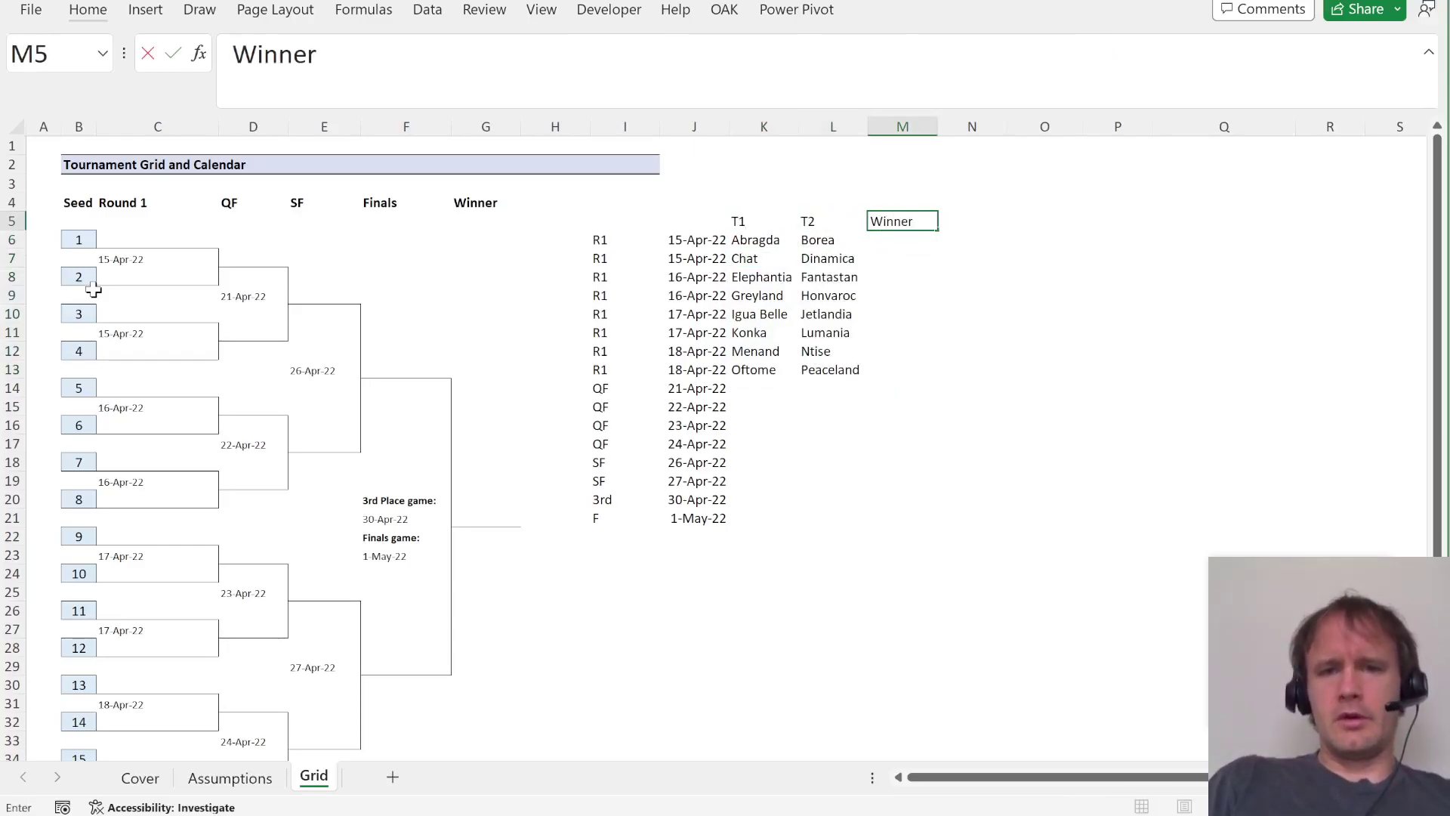
key("Tab")
Add the column headers 'Str 1' and 'Str 2' to the Grid header row.
type("S")
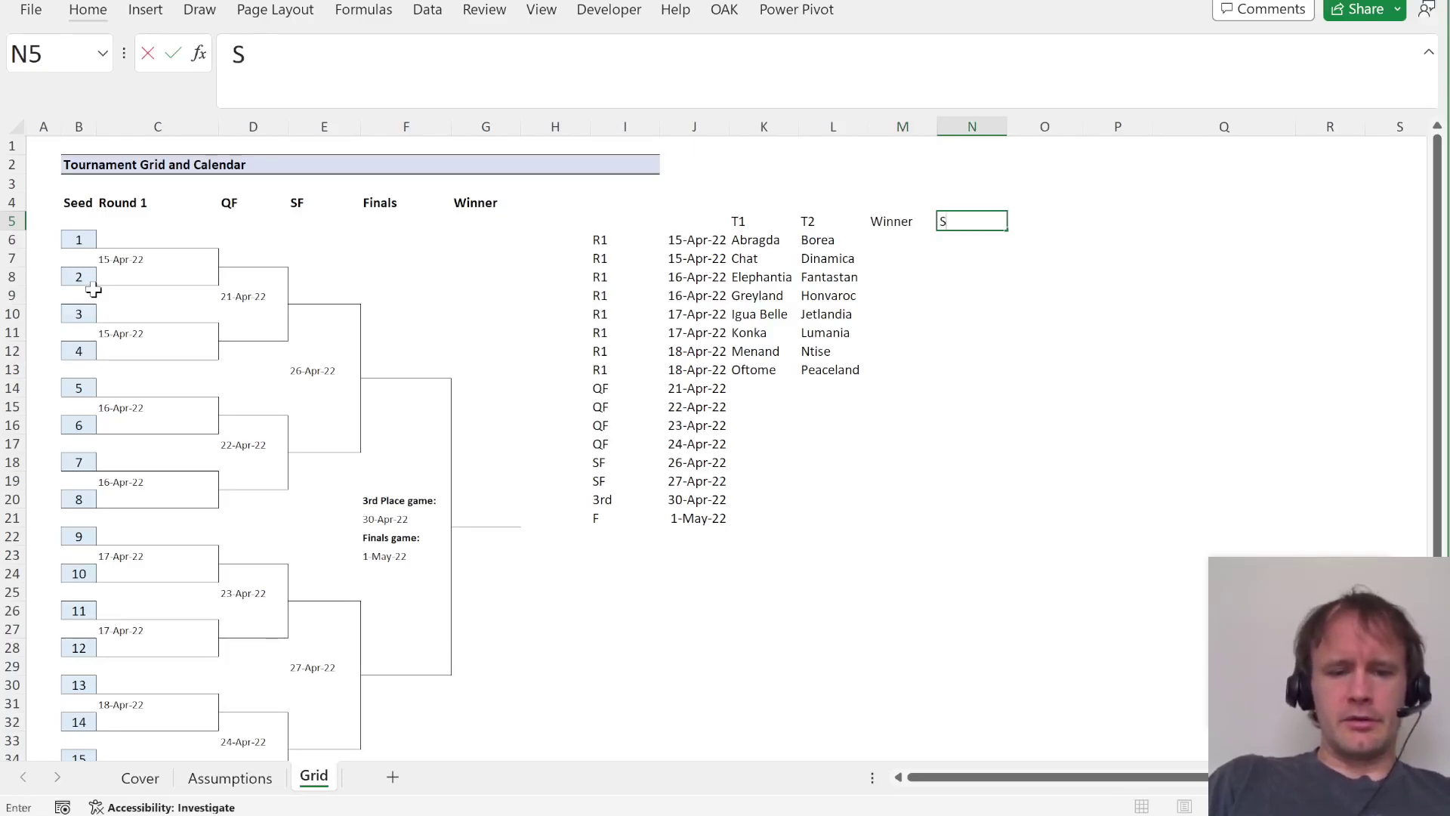
type("tr 1")
key("Tab")
type("Str 2")
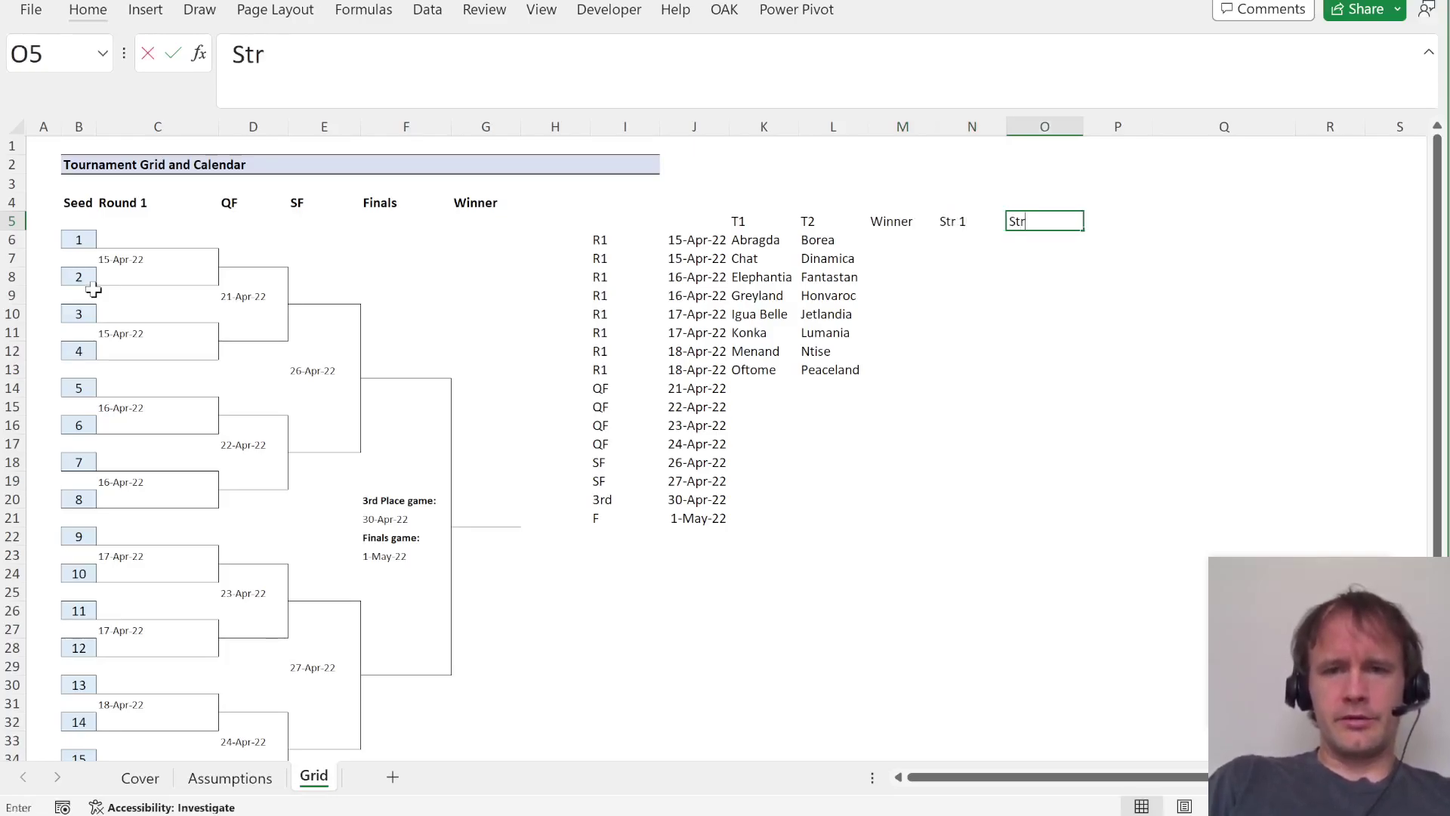
key("Return")
In N6, start an XLOOKUP matching K6's team against the Assumptions country names, locked absolute.
key("Right")
key("Right")
key("Right")
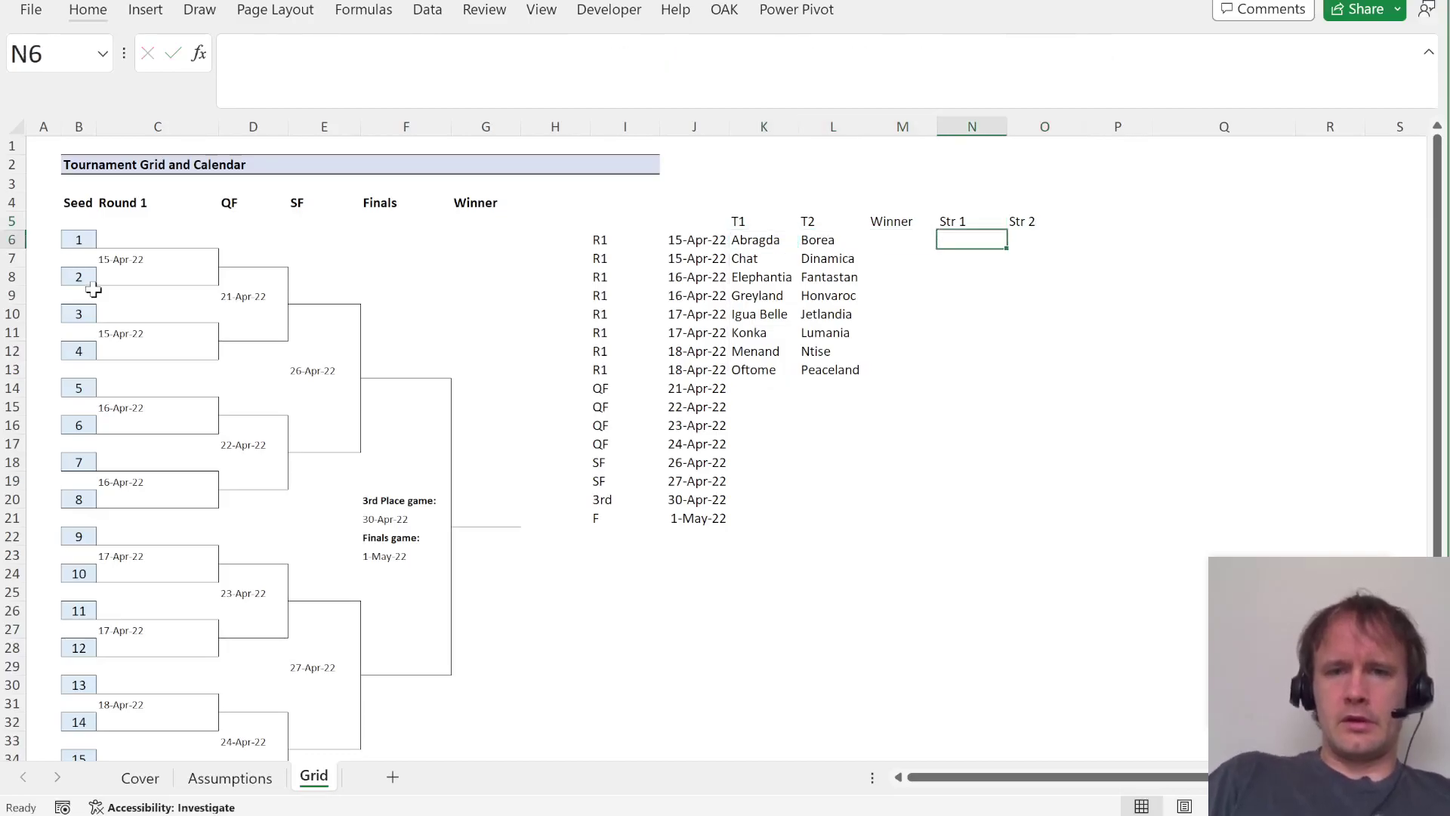
type("=xl")
key("Tab")
key("Left")
key("Left")
key("Left")
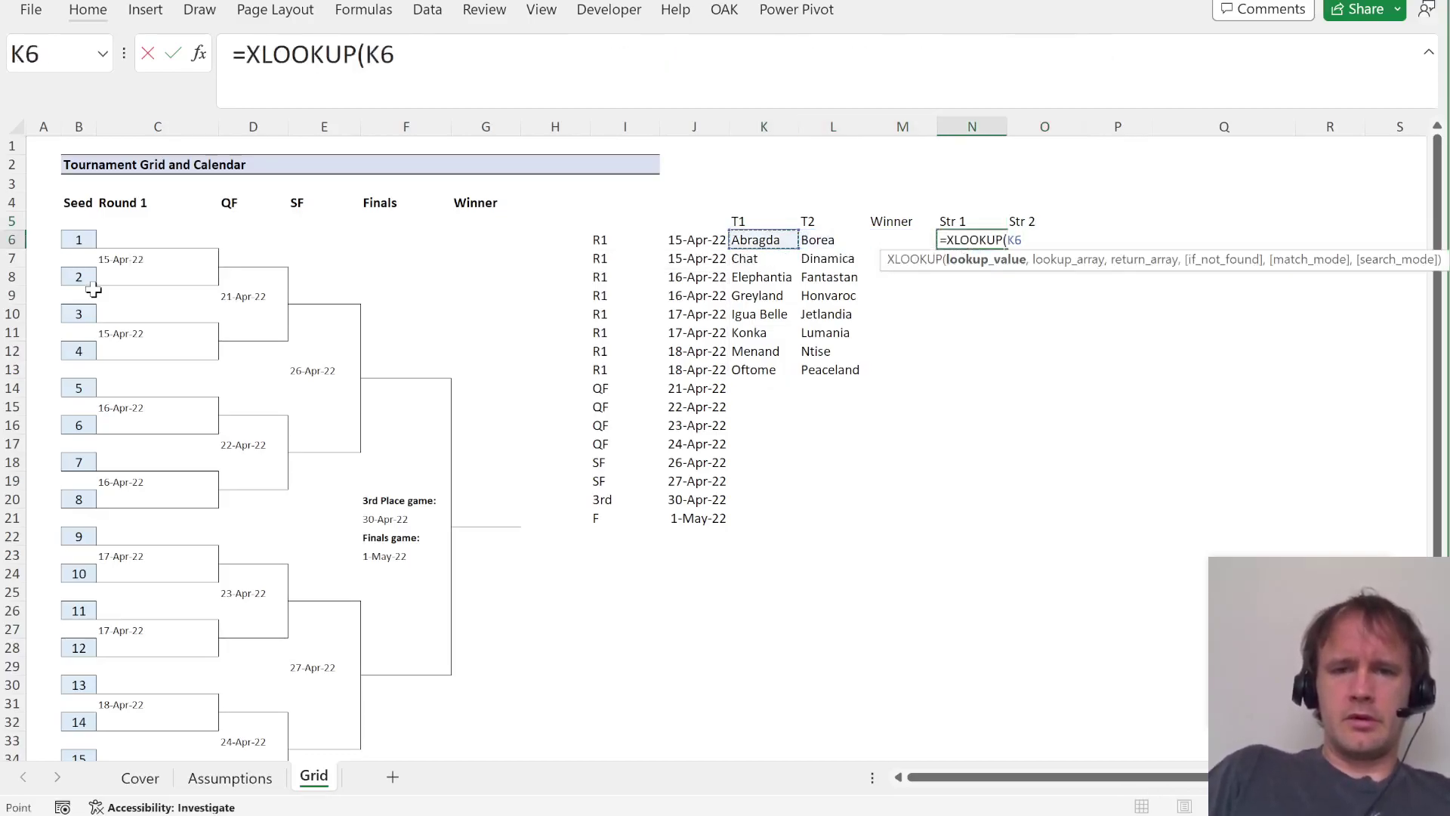
type("#,")
key("ctrl+Page_Up")
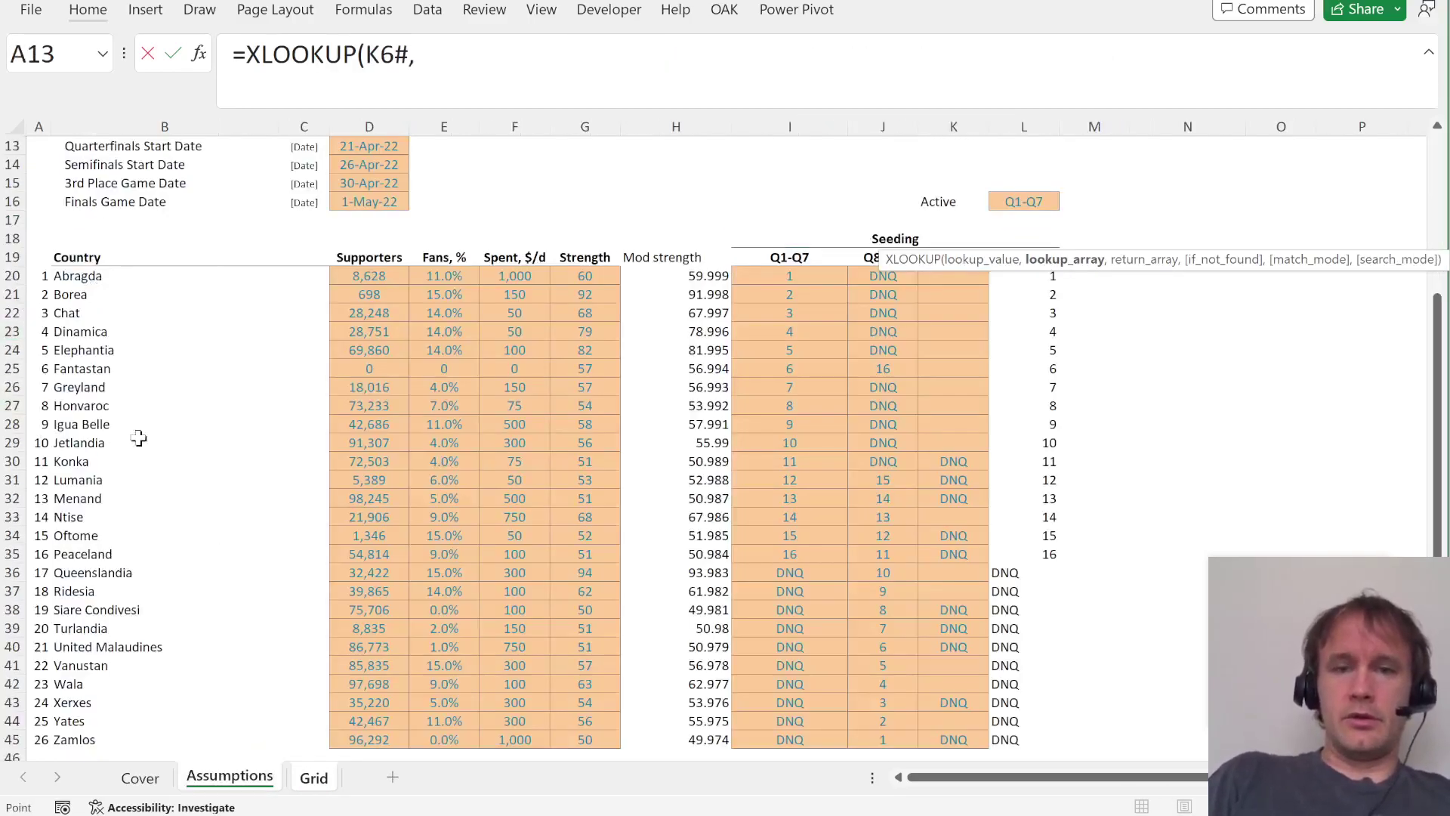
left_click(86, 281)
key("ctrl+shift+Down")
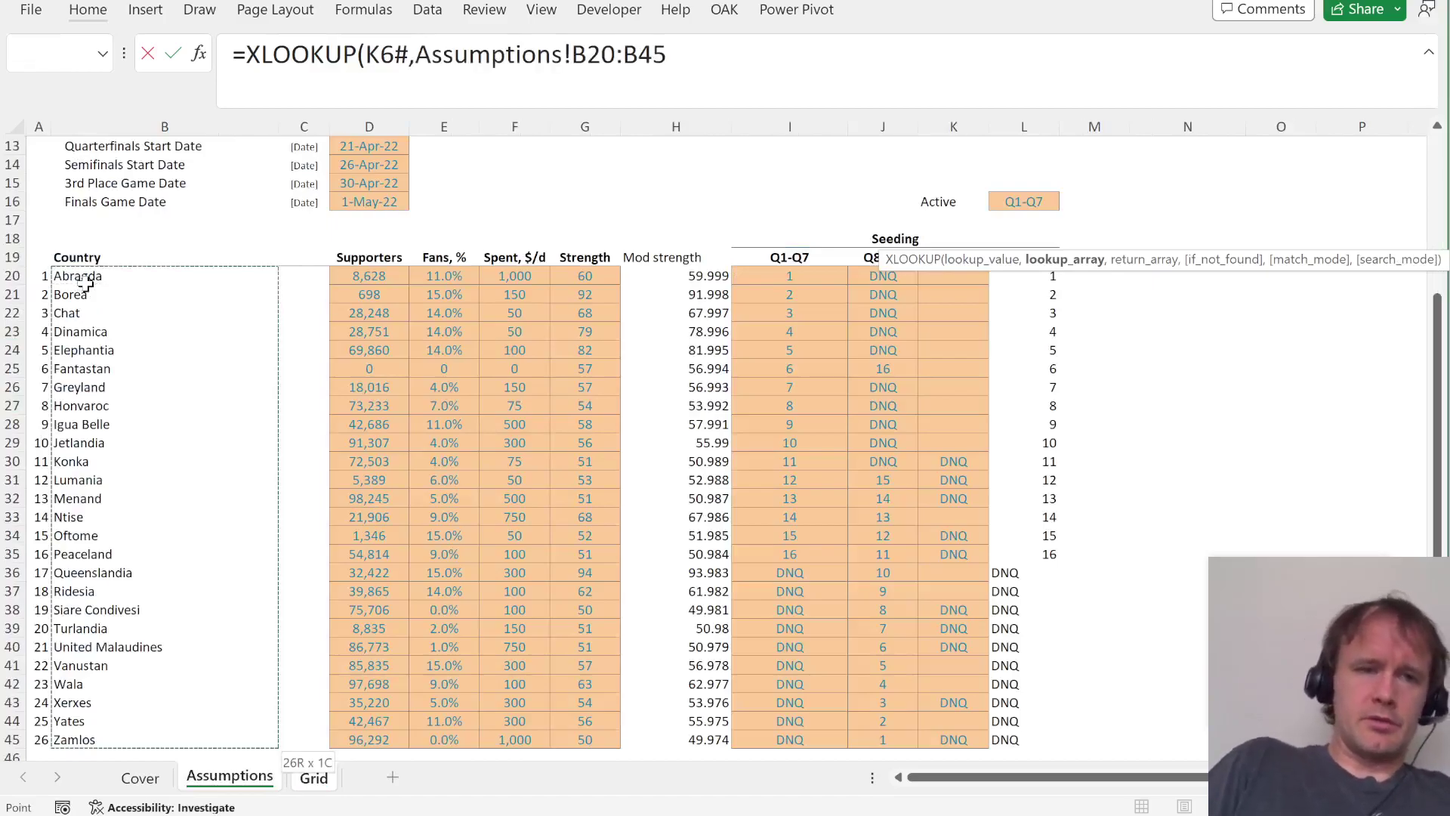
key("F4")
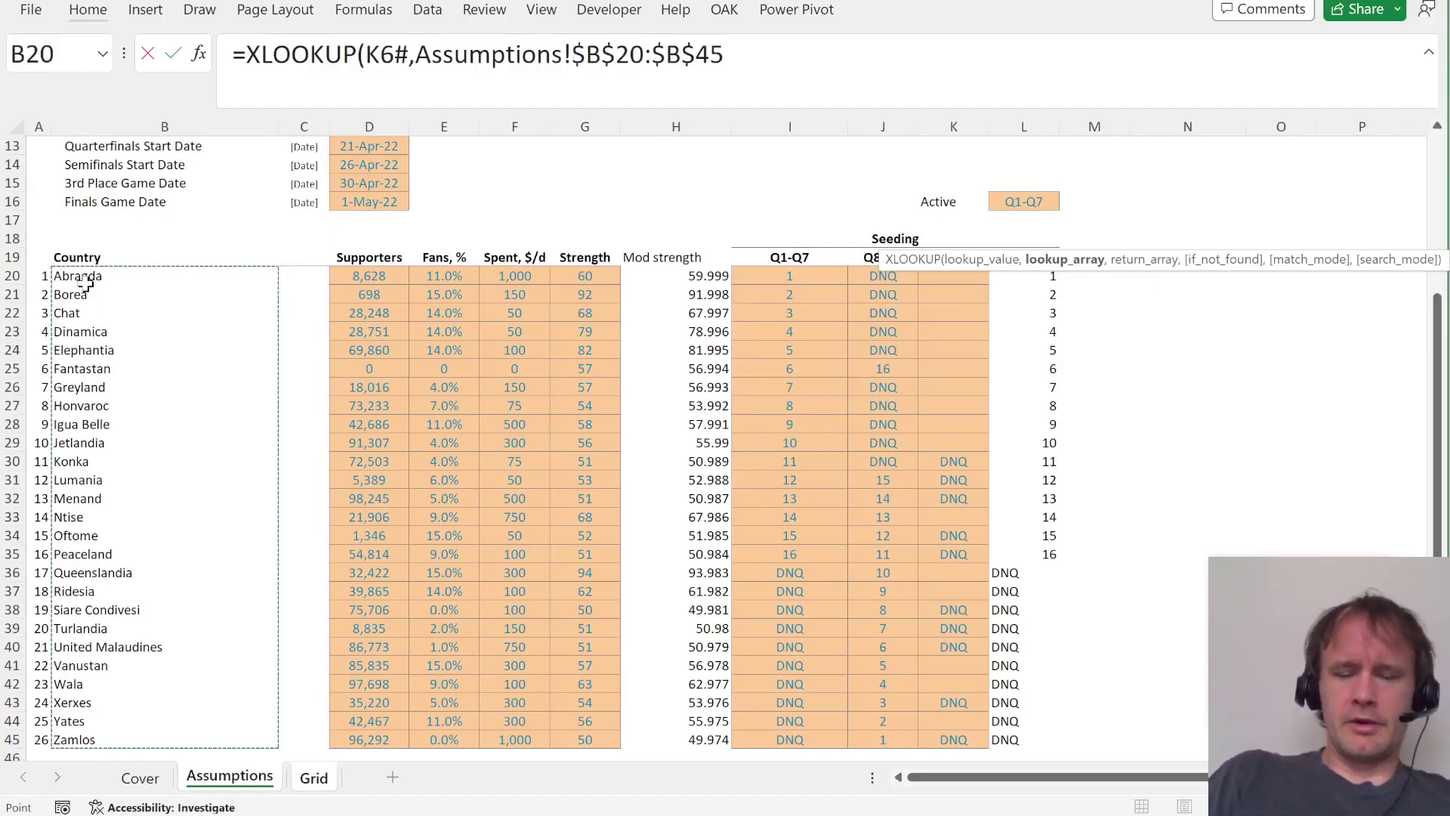
Finish the lookup with Assumptions!$H$20:$H$45 Mod strength as the return array.
type(",")
left_click(682, 290)
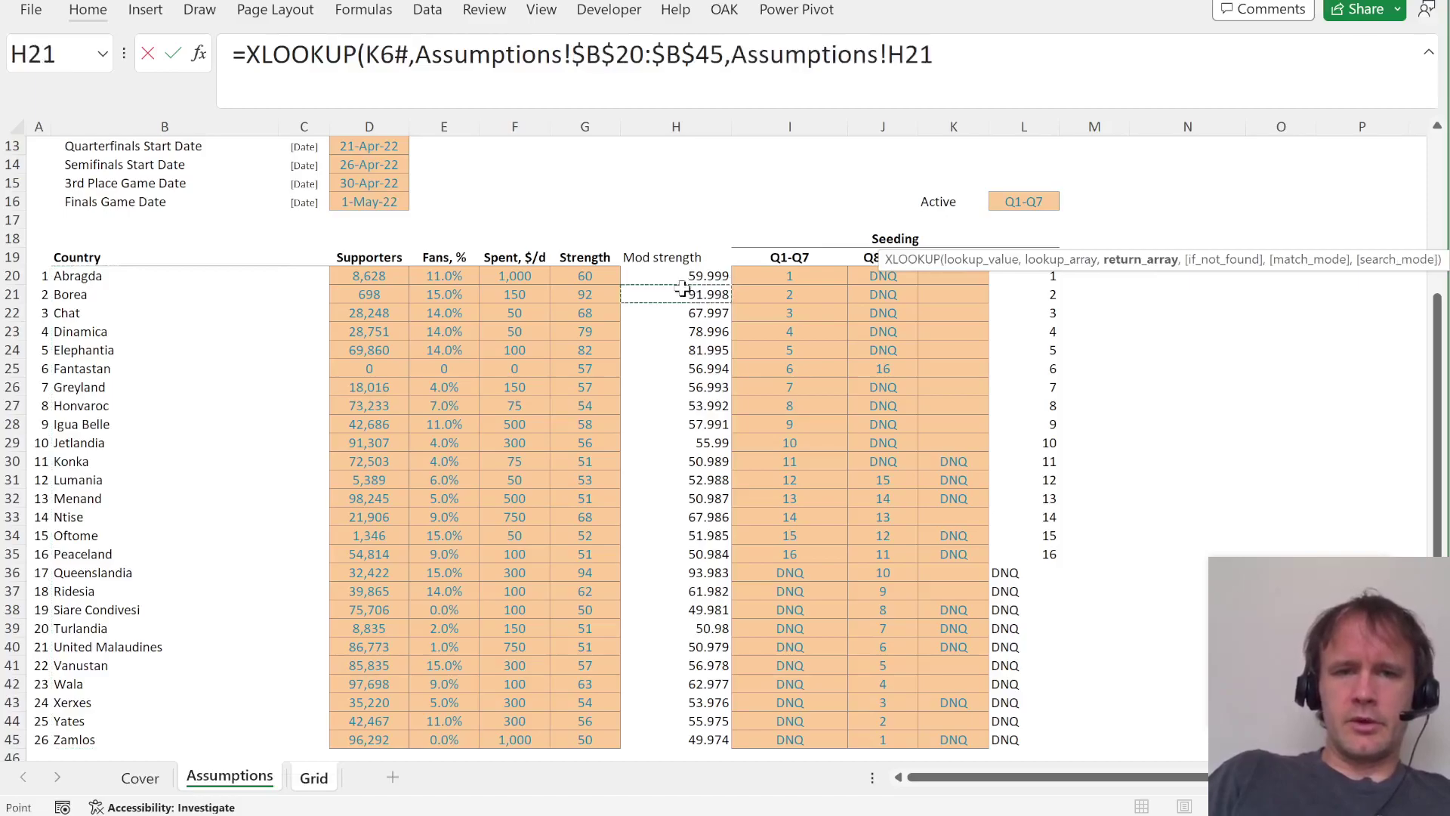
key("Up")
key("ctrl+shift+Down")
key("F4")
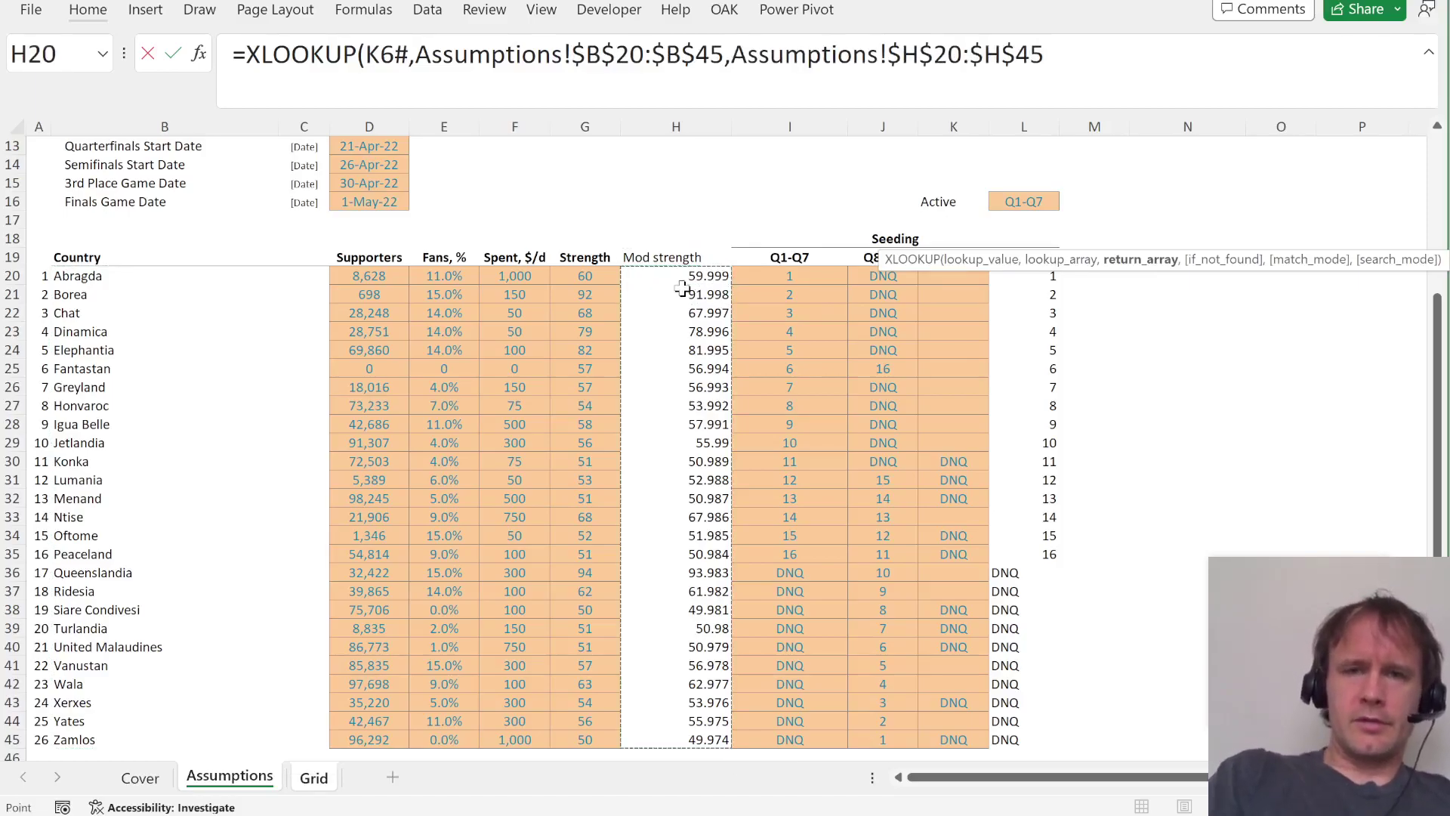
type(")")
key("Return")
key("Up")
Enter =XLOOKUP(100,N6:O6,K6:L6,,-1) in M6 to name the stronger team.
key("Left")
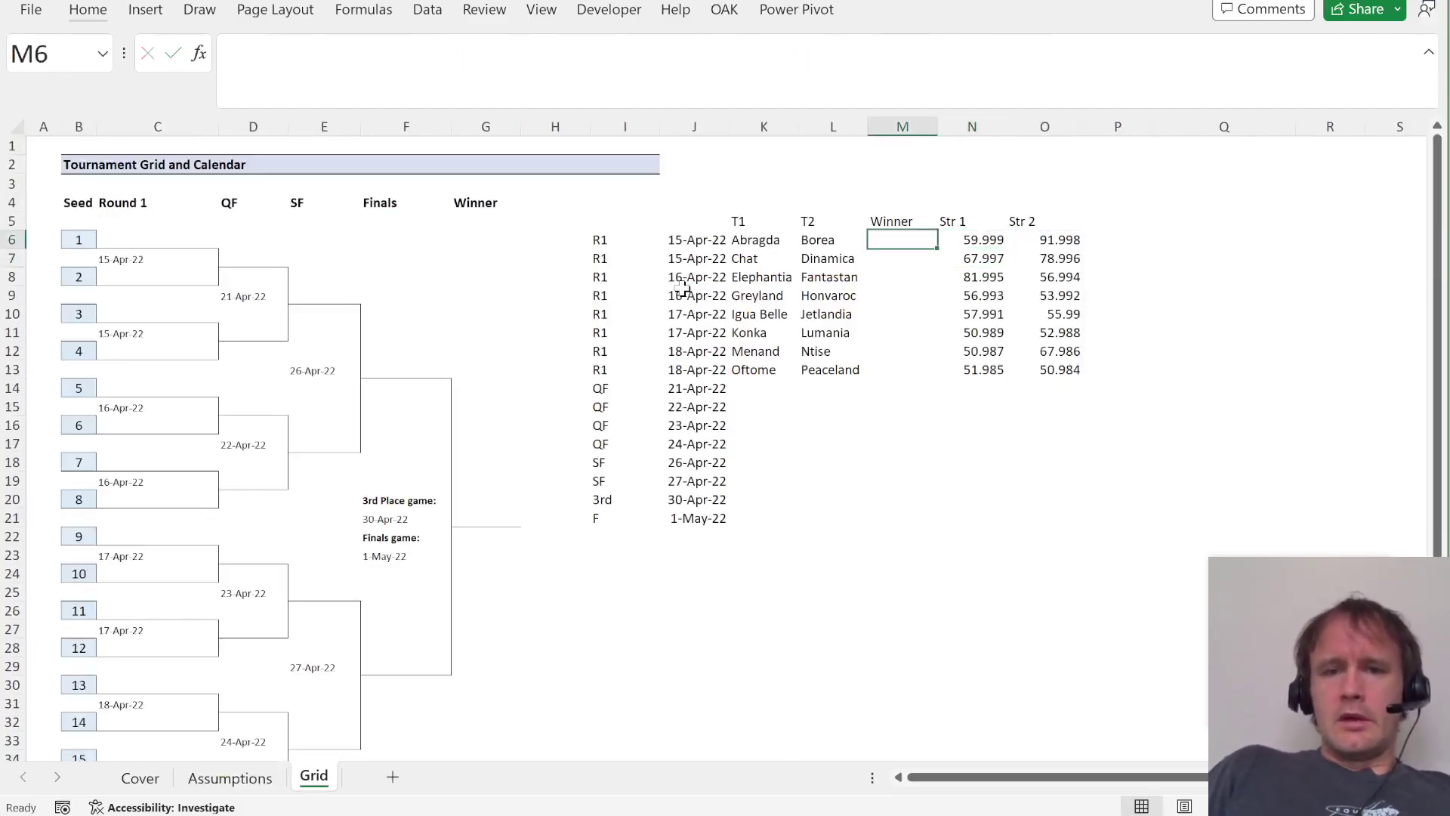
type("=")
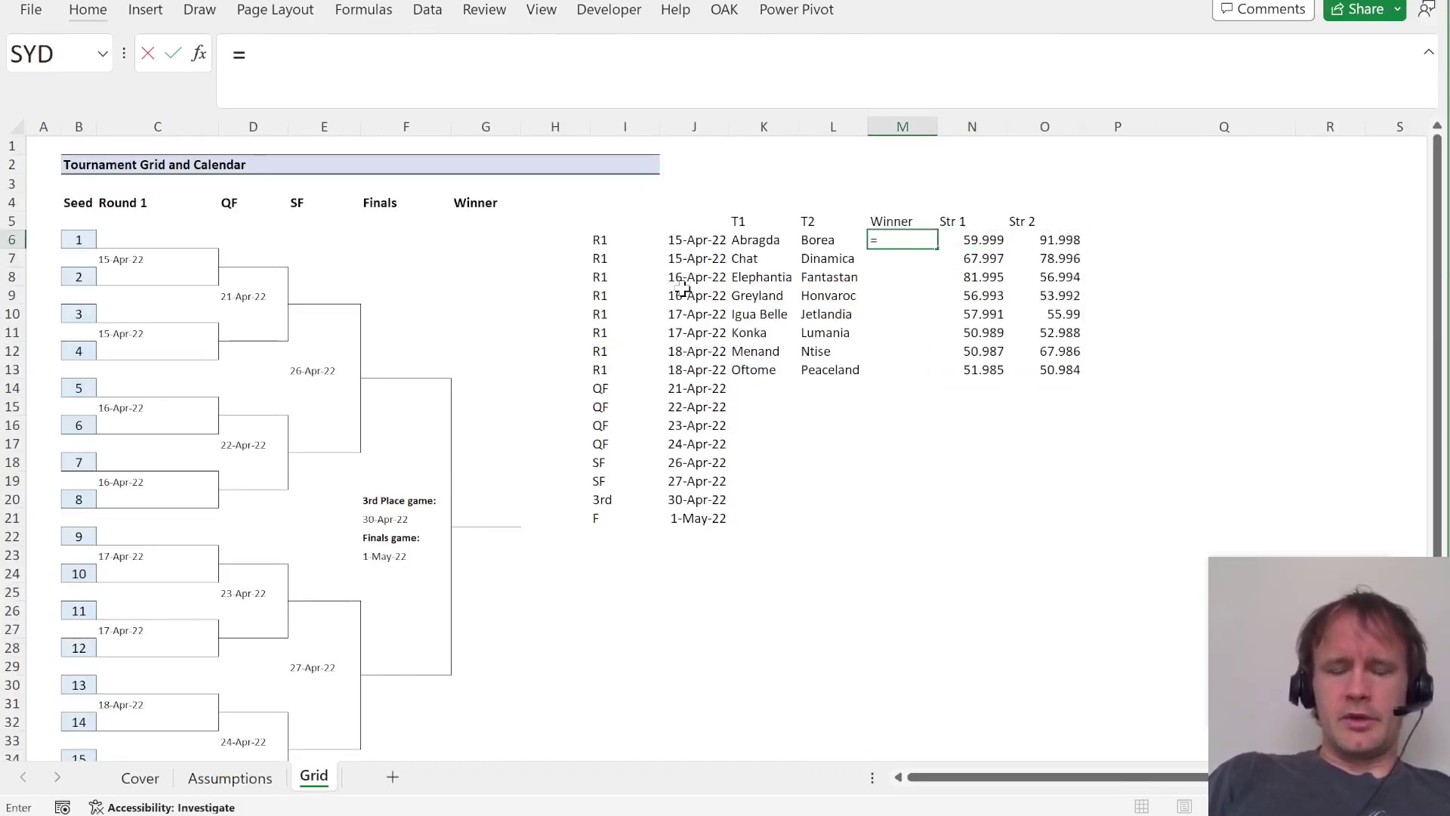
type("xl")
key("Tab")
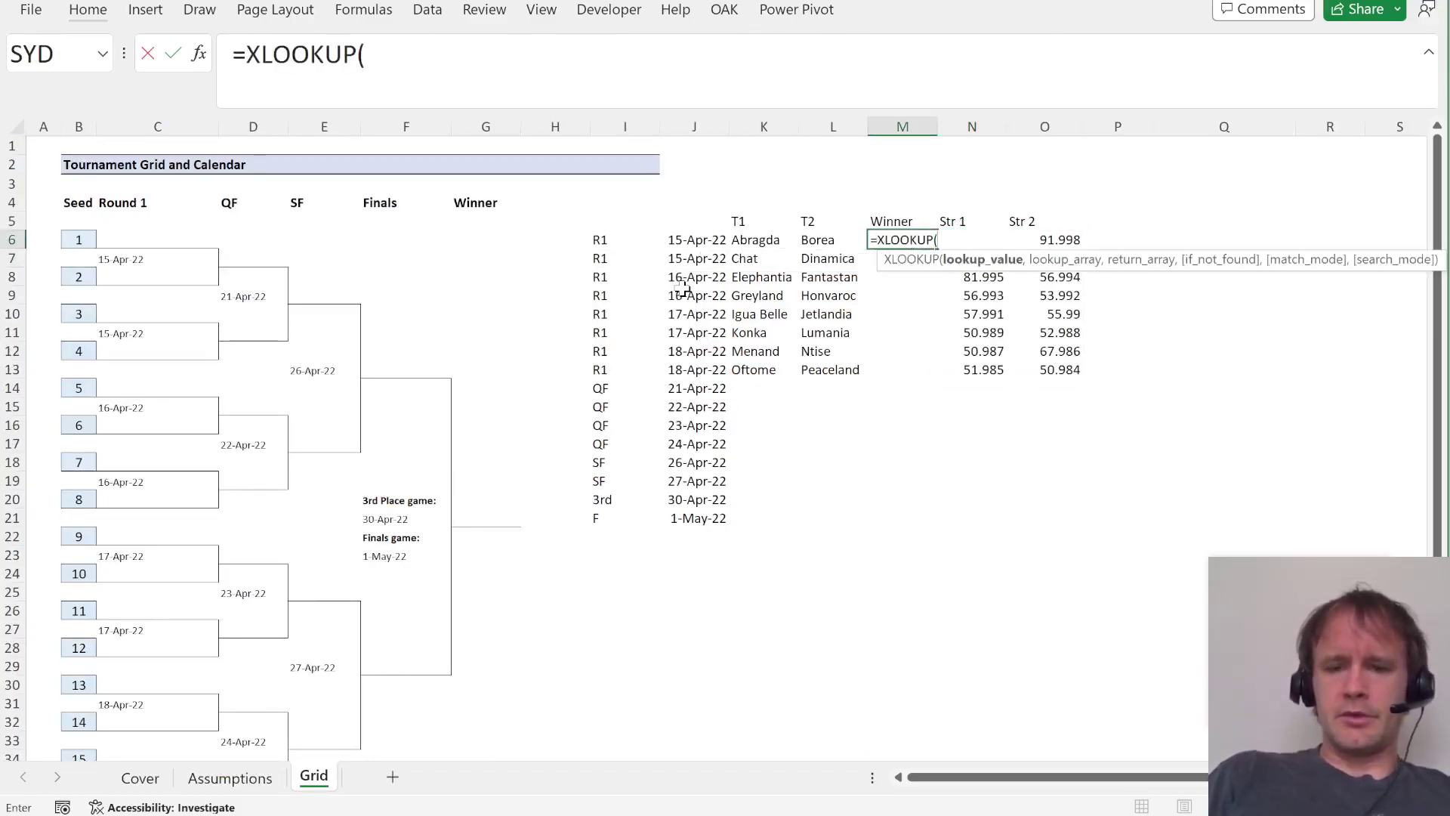
type("100,")
key("Right")
key("shift+Right")
type(",")
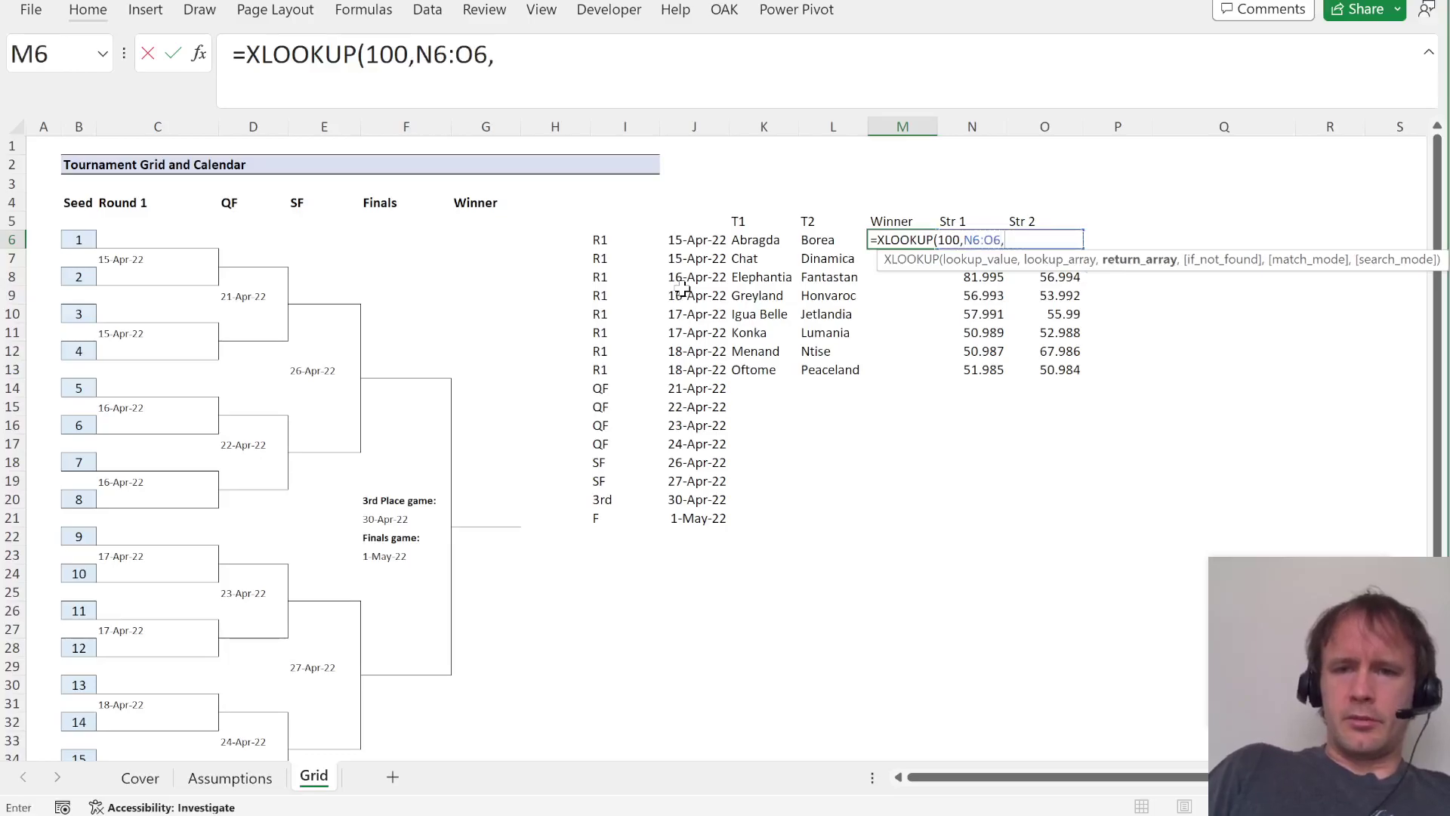
key("Left")
key("shift+Left")
key("shift+Left")
key("shift+Right")
type(",")
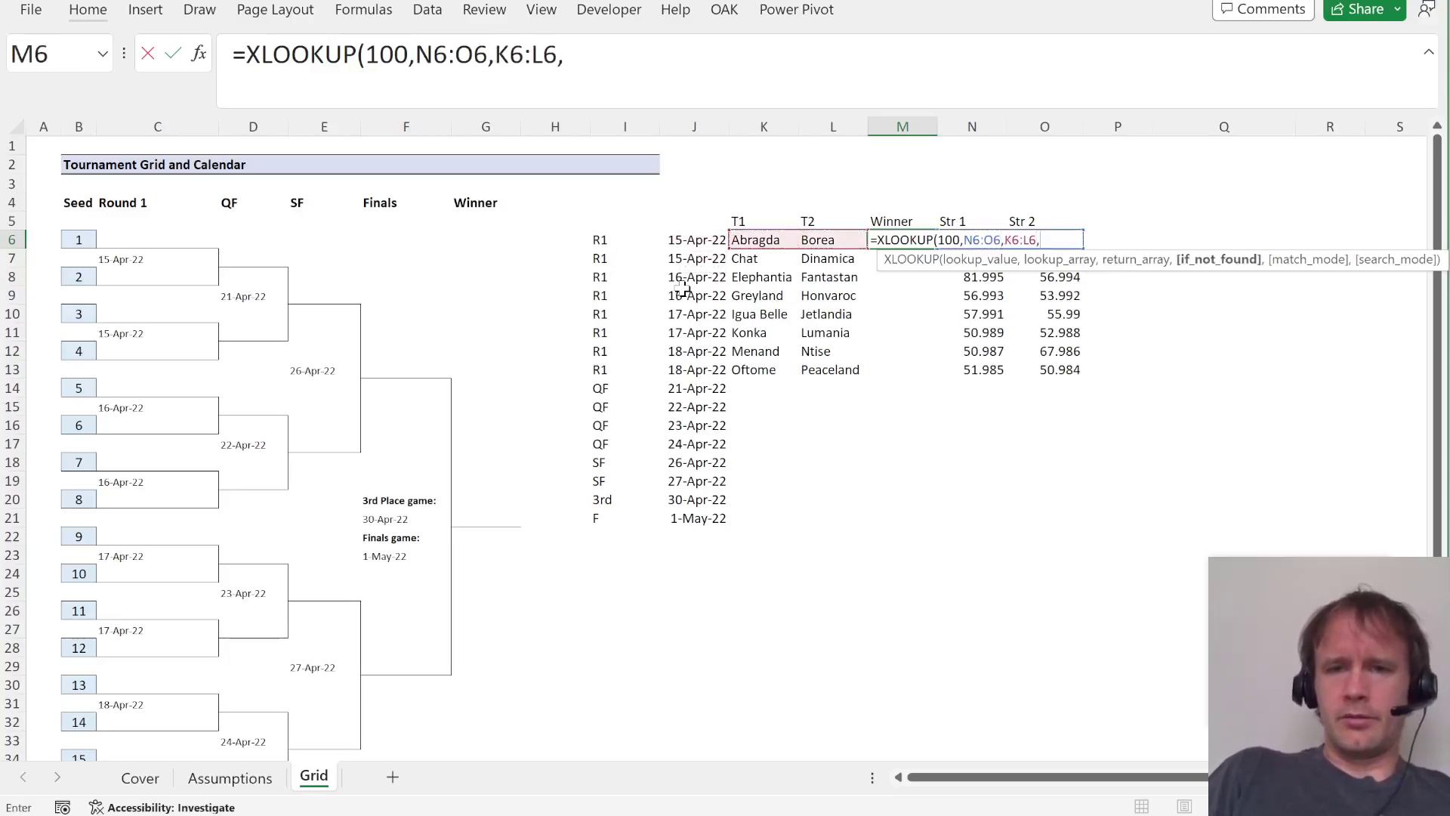
type(",-1")
key("Return")
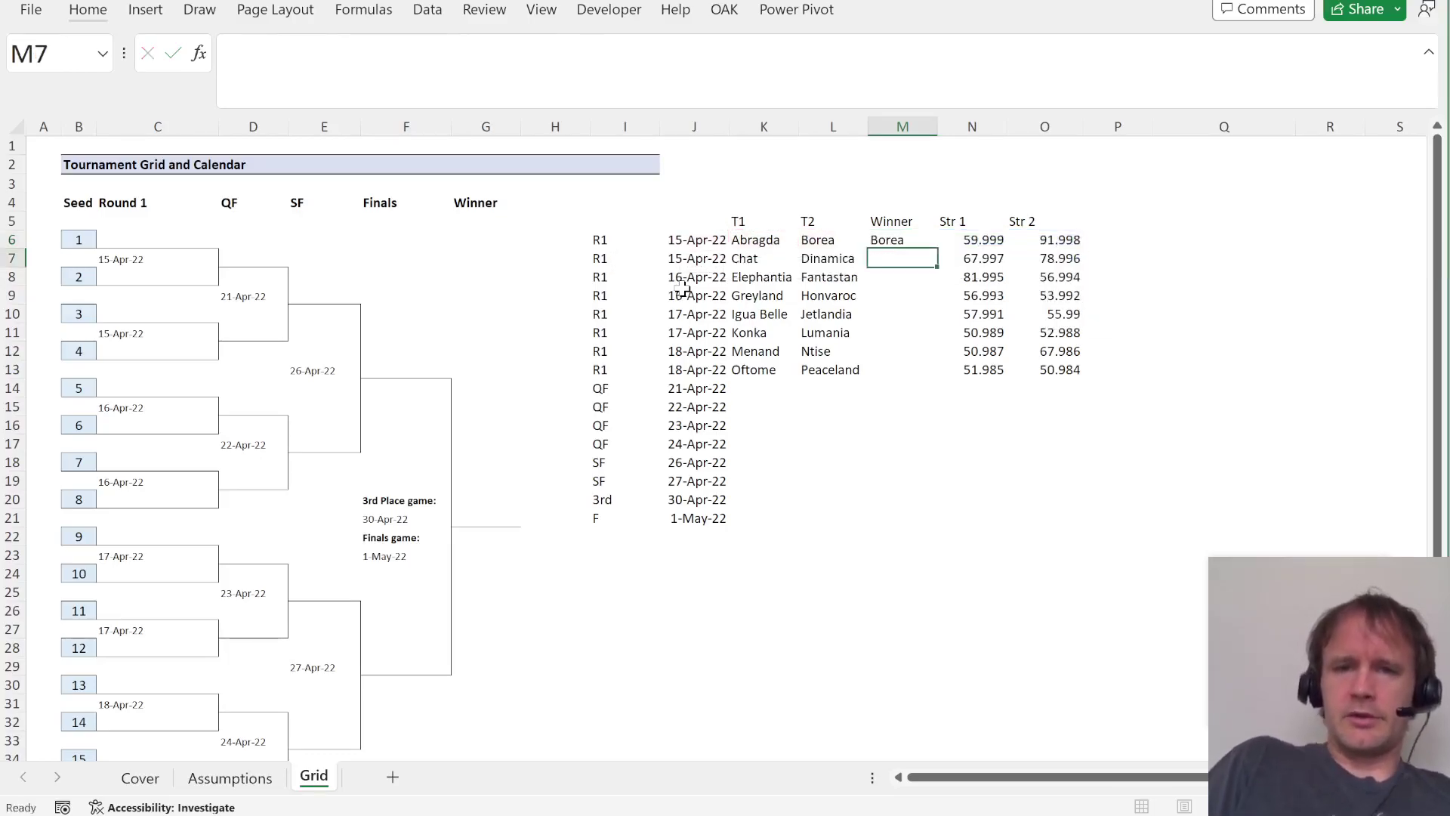
Fill the winner formula down through M6:M13 for all Round 1 matches.
key("Left")
key("ctrl+Down")
key("Right")
key("ctrl+shift+Up")
key("ctrl+d")
key("ctrl+Up")
key("Left")
key("Right")
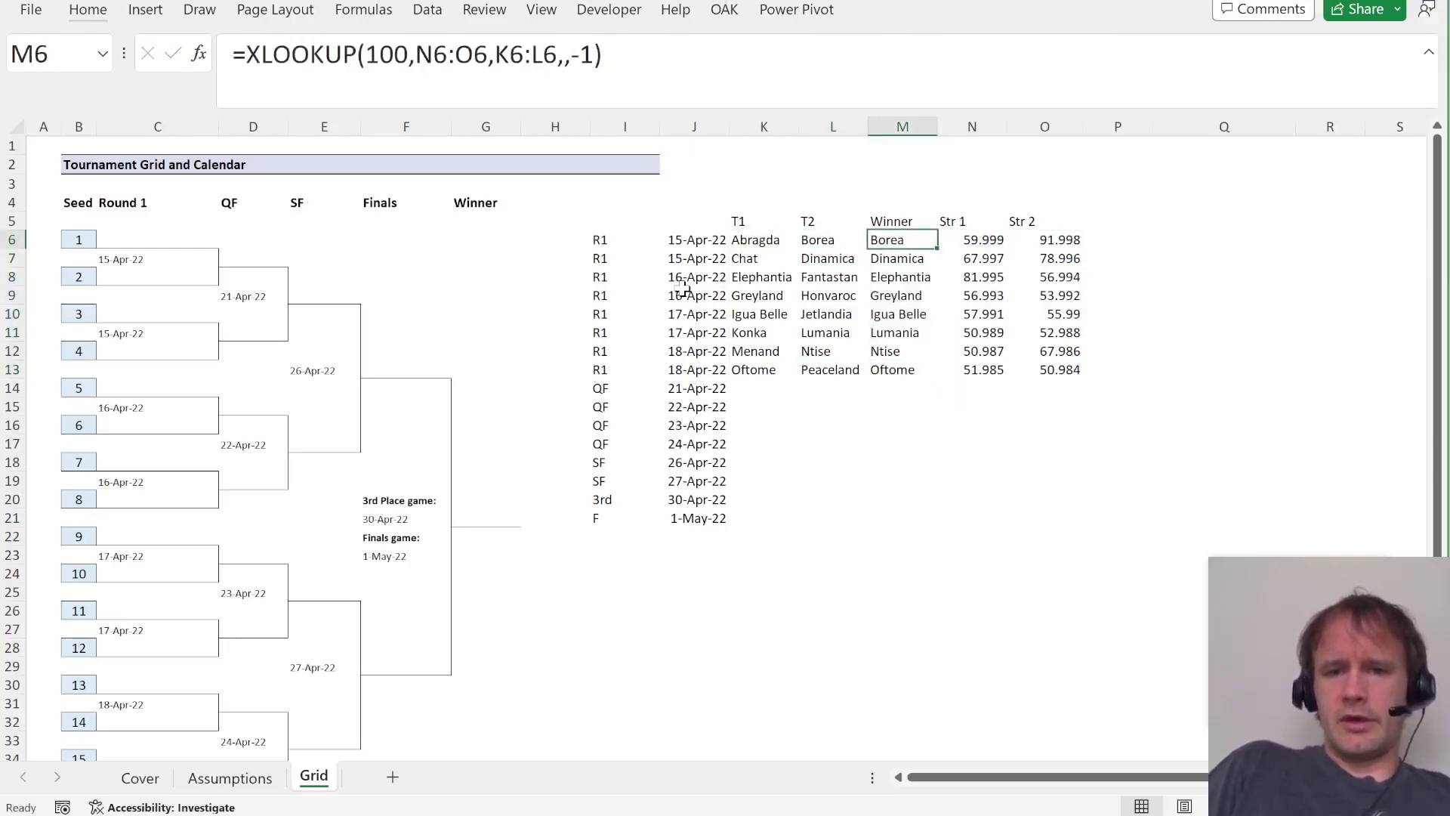
Extend the winner formula down from M14 to M21.
key("ctrl+Down")
key("shift+Down")
key("shift+Down")
key("shift+Down")
key("shift+Down")
key("shift+Down")
key("shift+Down")
key("shift+Down")
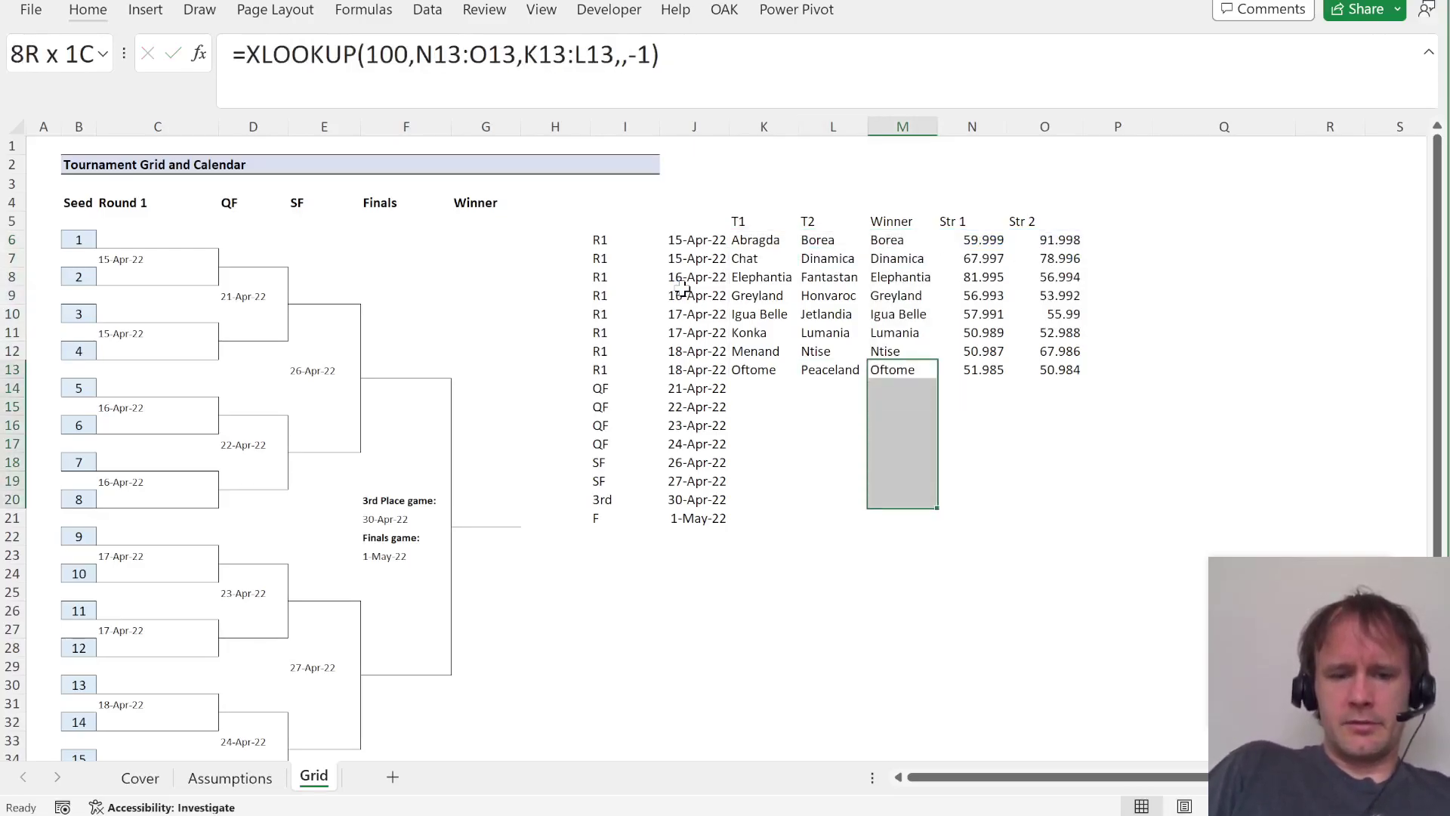
key("ctrl+d")
key("shift+Down")
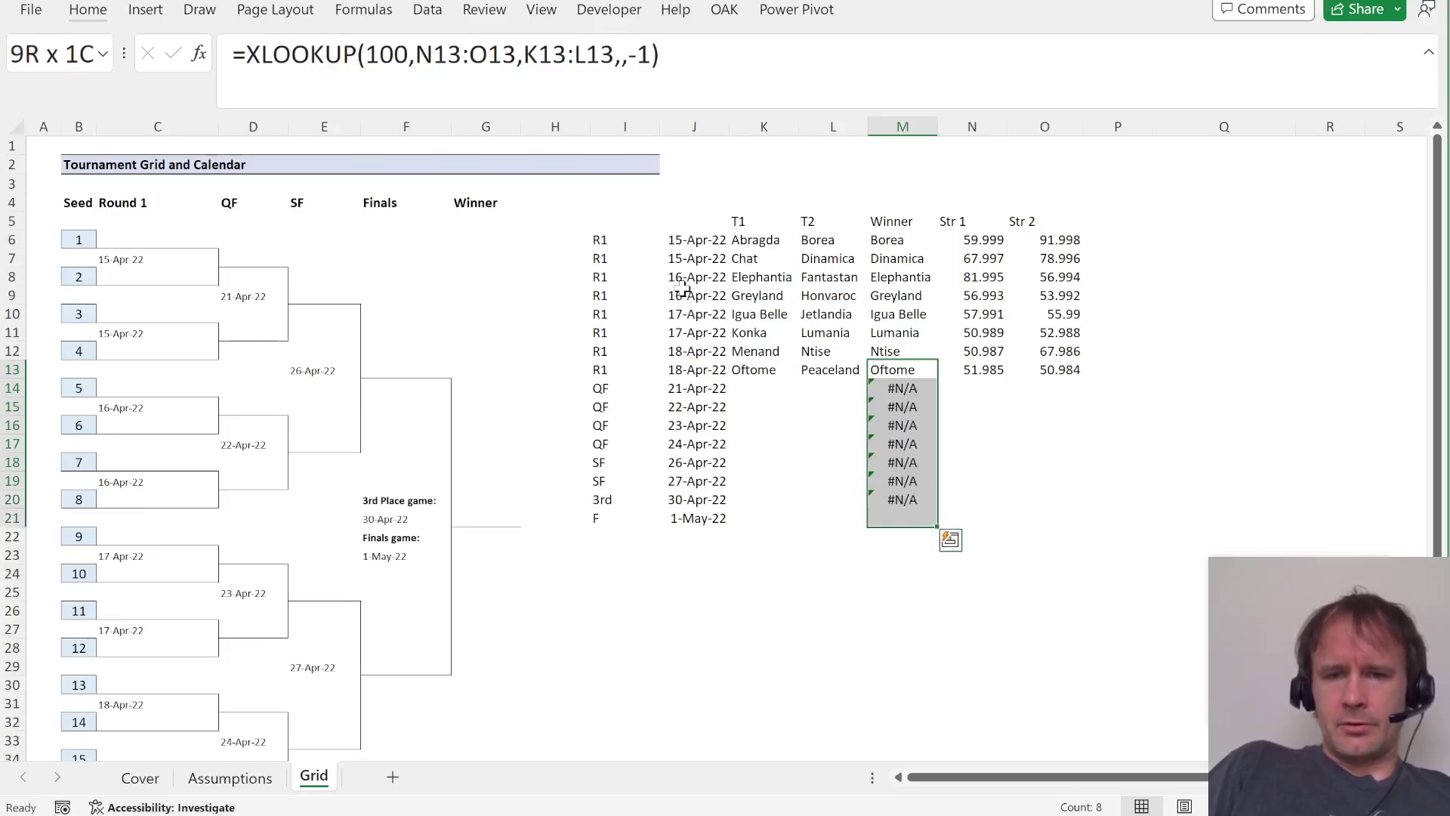
key("ctrl+d")
key("Down")
Review the winner formulas around M12:M13 and return to K14.
key("Left")
key("Left")
key("Up")
key("Up")
key("Right")
key("Right")
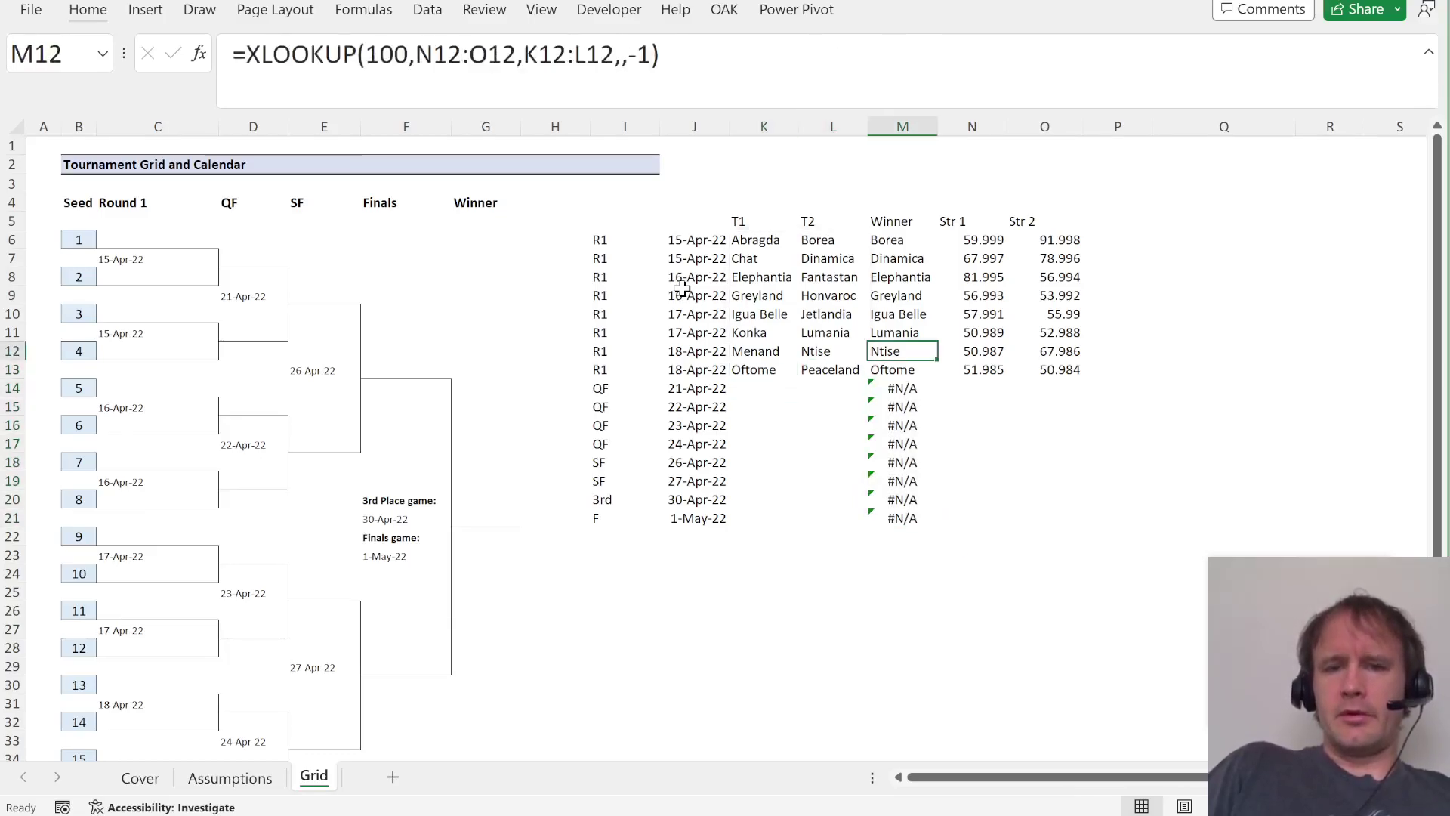
key("Down")
key("Left")
key("Down")
key("Left")
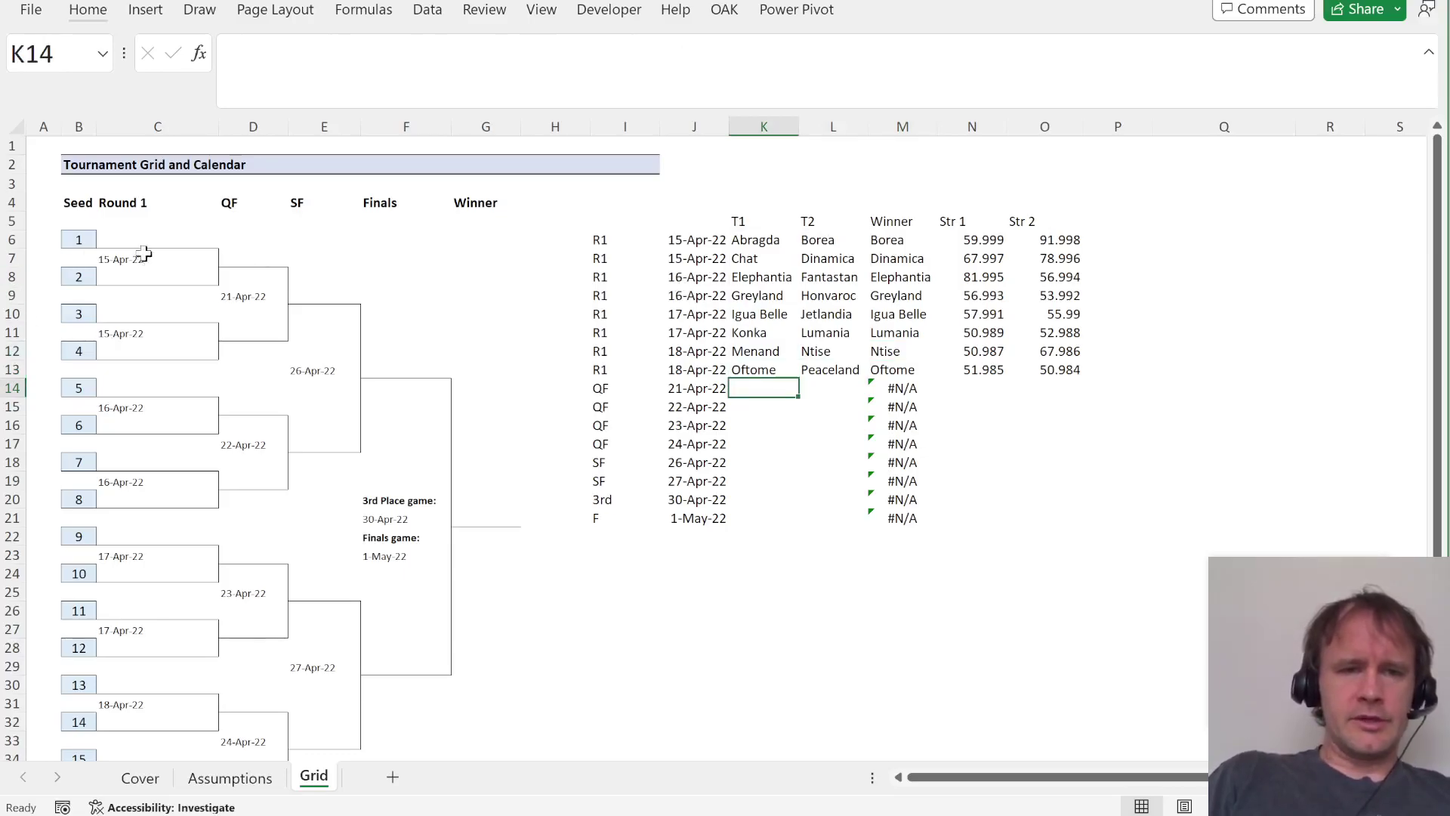
In K14, enter =WRAPROWS(M6:M13,2) to pair the Round 1 winners into quarterfinals.
left_click(237, 294)
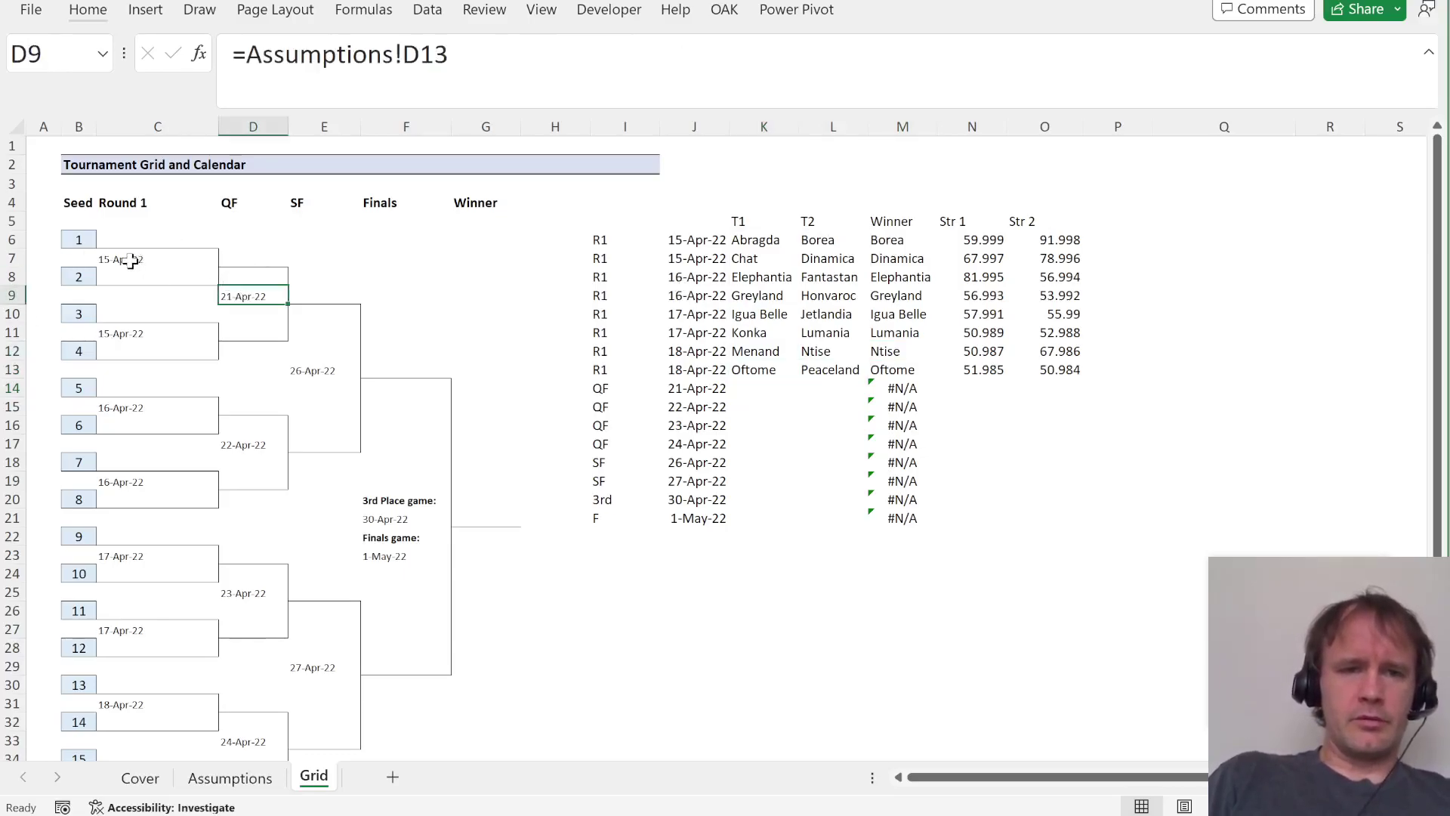
left_click_drag(129, 259, 131, 350)
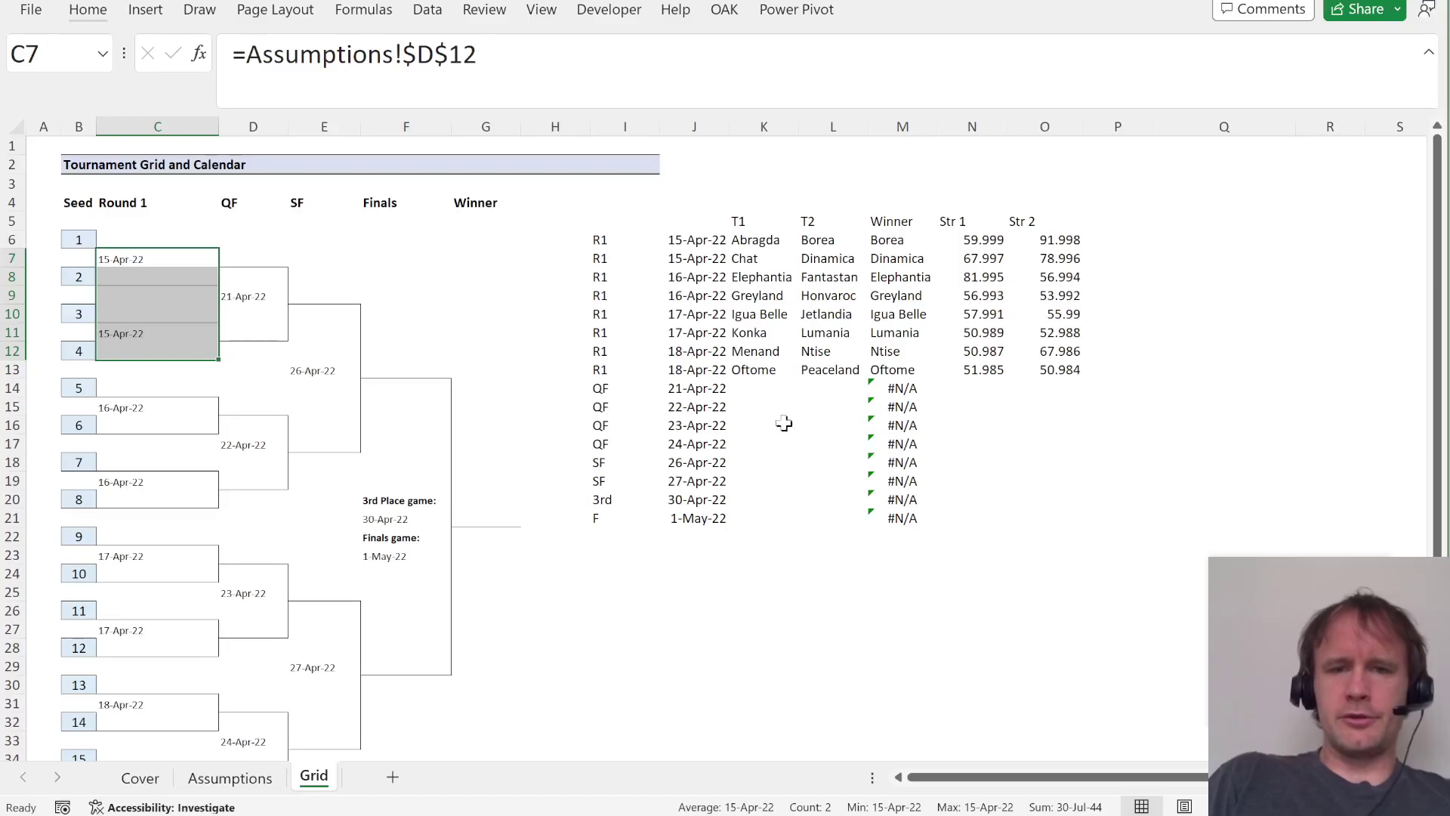
left_click(748, 389)
type("=wra")
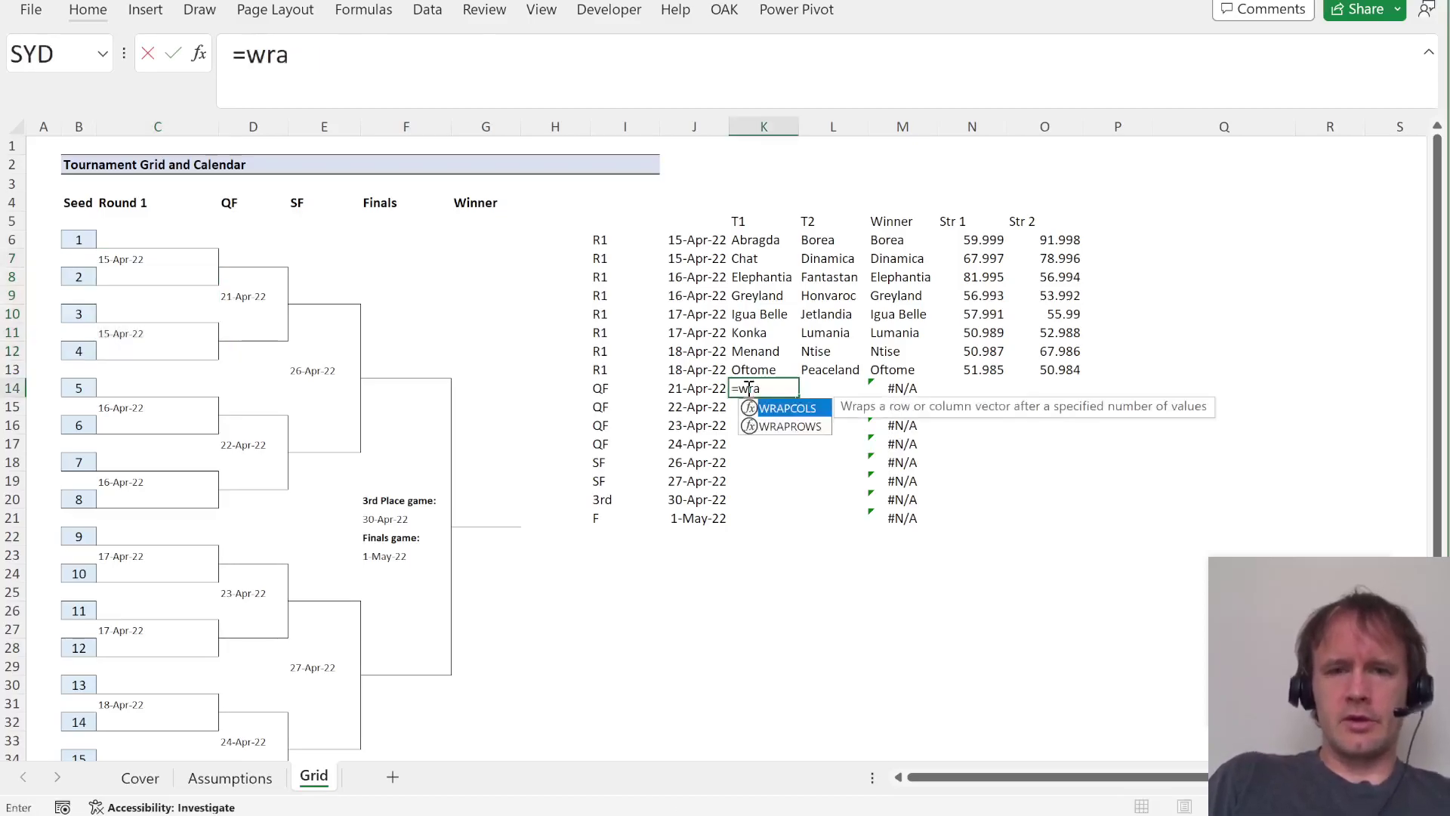
key("Down")
key("Tab")
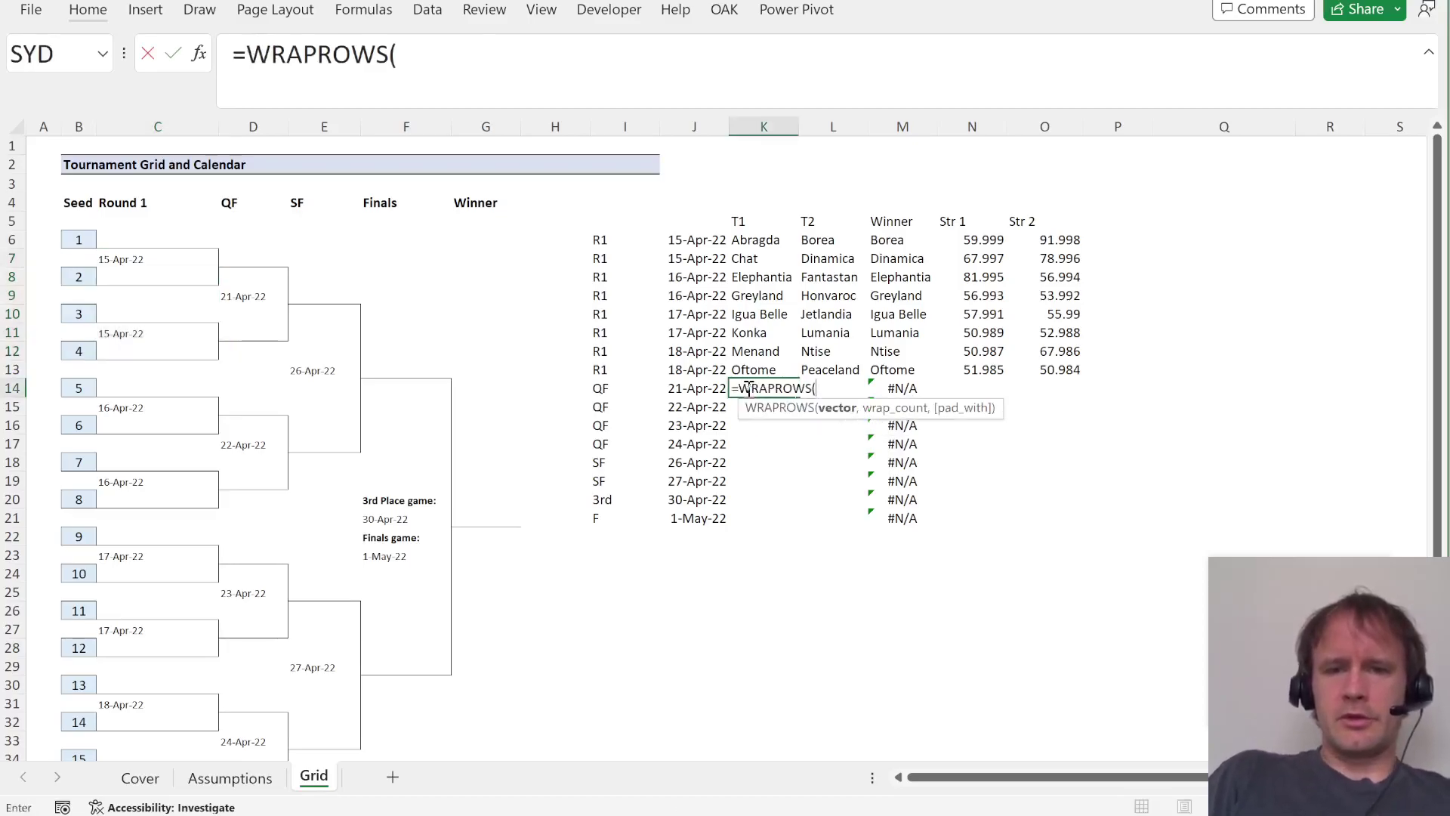
left_click(905, 370)
key("shift+Up")
key("shift+Up")
key("shift+Up")
key("shift+Up")
key("shift+Up")
key("shift+Up")
key("shift+Up")
type(",2")
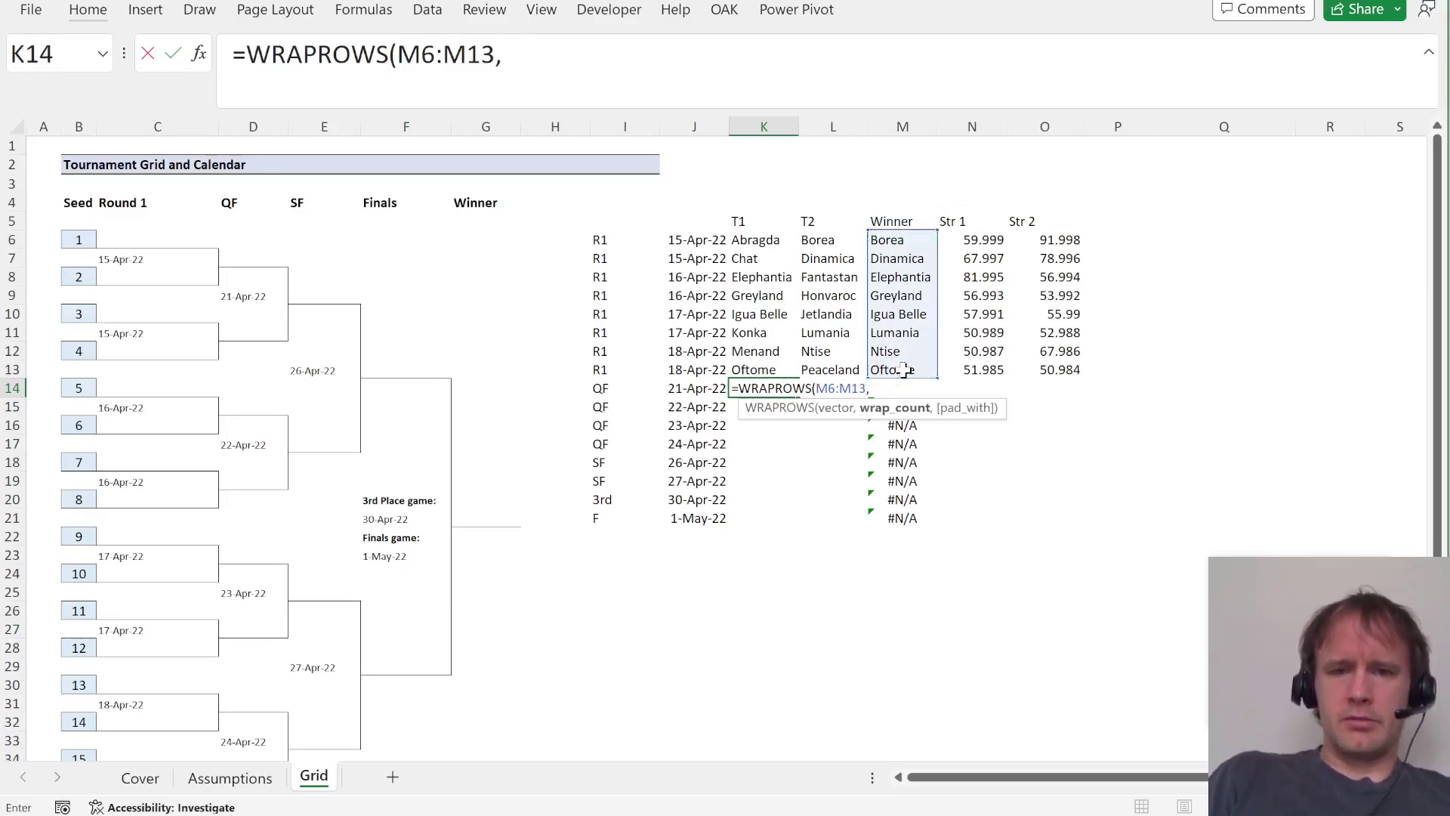
key("Return")
Copy the strength XLOOKUP from N6 into N14 for the quarterfinal rows.
key("Up")
key("Right")
key("Right")
key("Right")
key("Up")
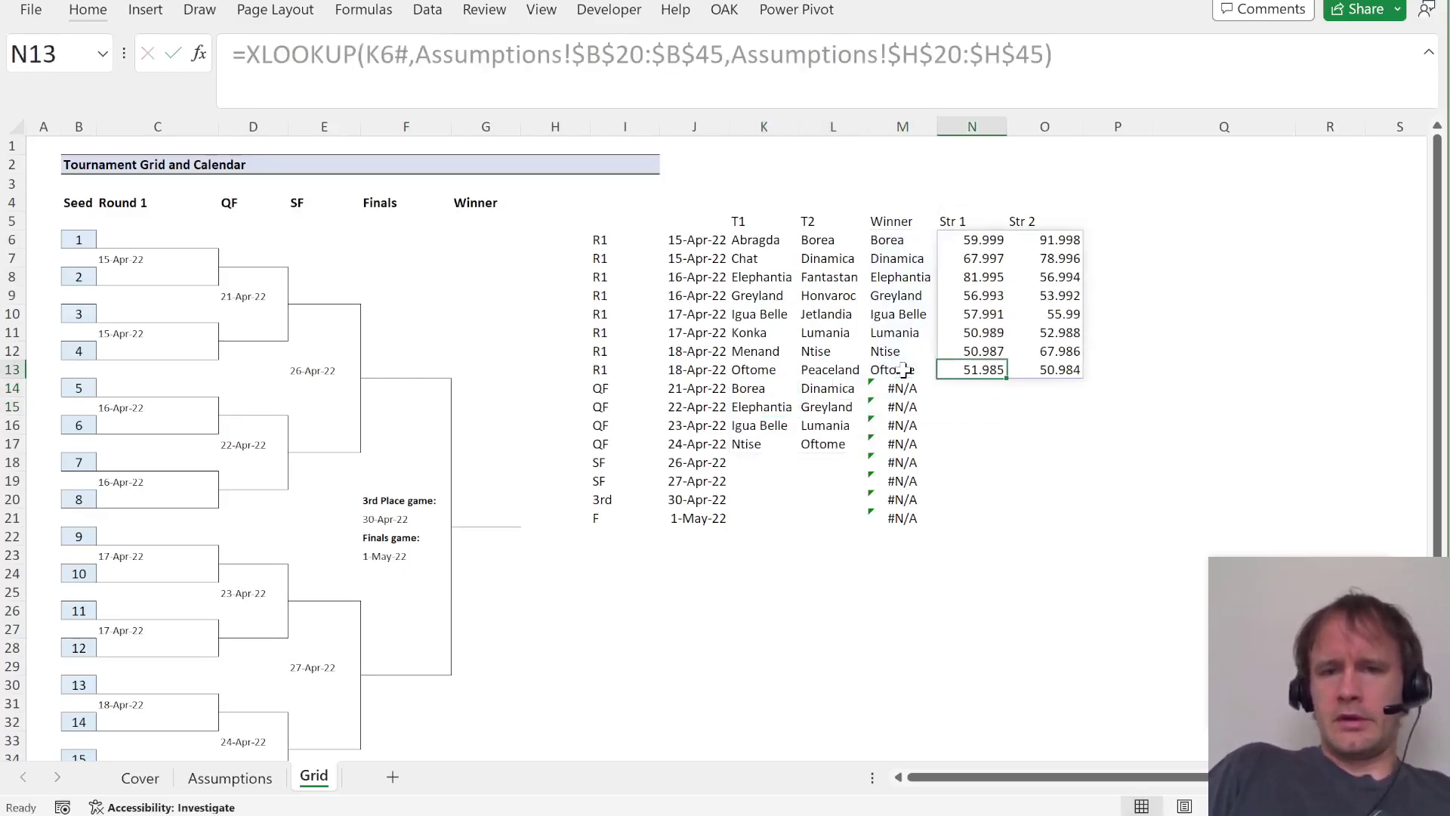
key("Up")
key("Up")
key("Up")
key("Up")
key("Up")
key("Up")
key("Up")
key("ctrl+c")
key("ctrl+Down")
key("Down")
key("ctrl+v")
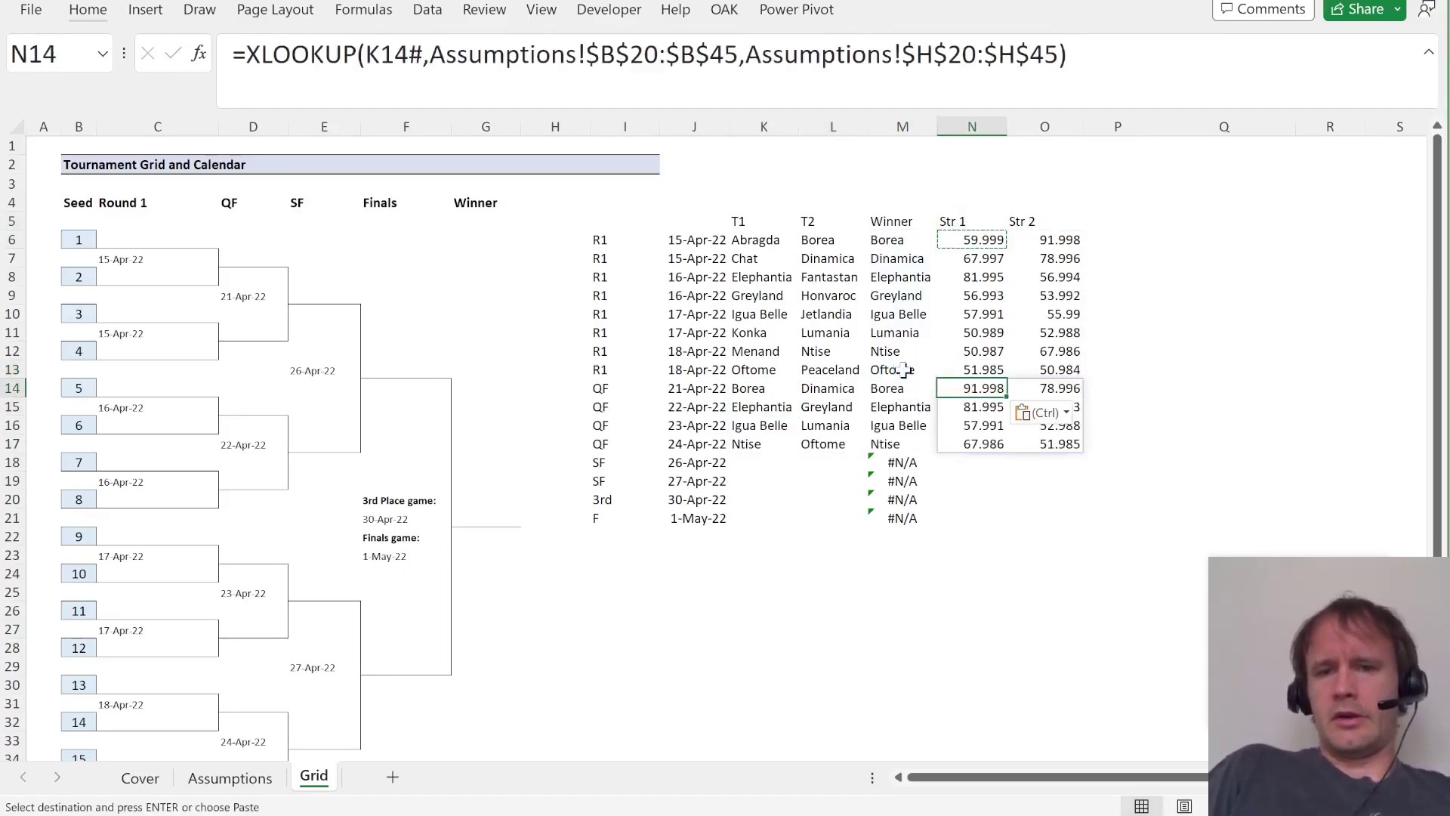
key("F2")
key("Escape")
Paste the same strength formula into N18, N20 and N21.
key("ctrl+slash")
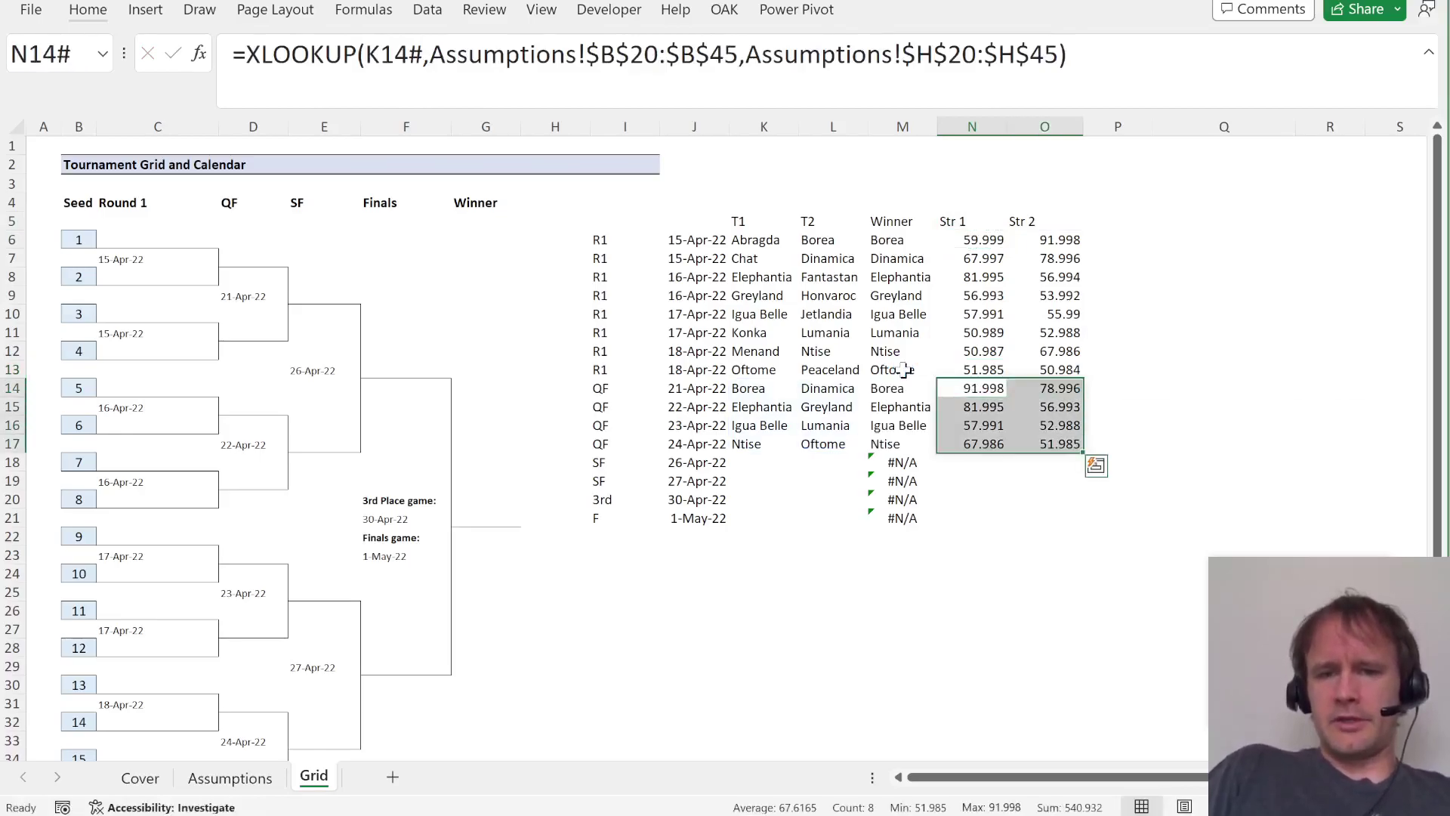
key("shift+BackSpace")
key("ctrl+c")
key("ctrl+Down")
key("Down")
key("ctrl+v")
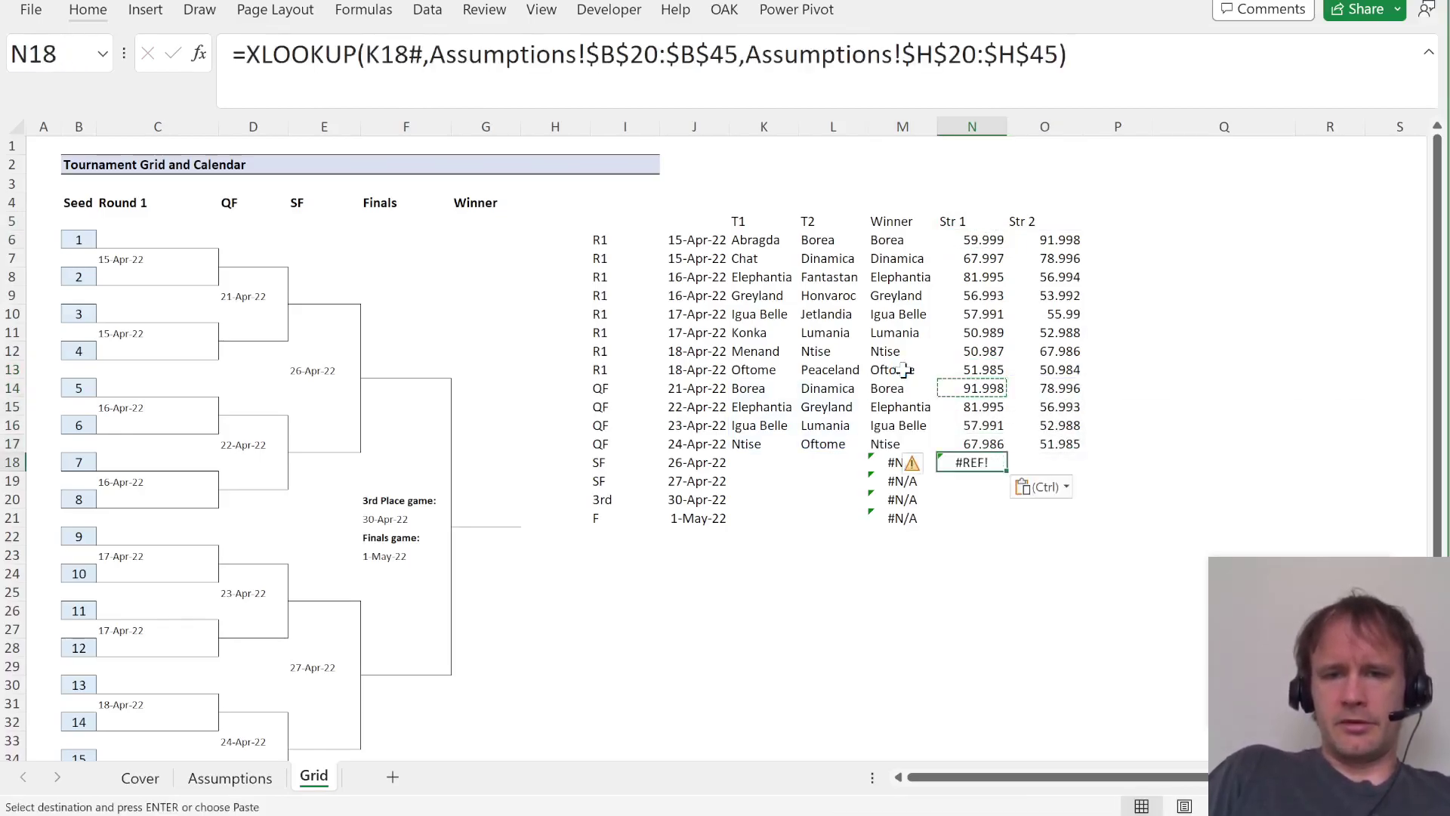
key("Down")
key("Down")
key("ctrl+v")
key("Down")
key("ctrl+v")
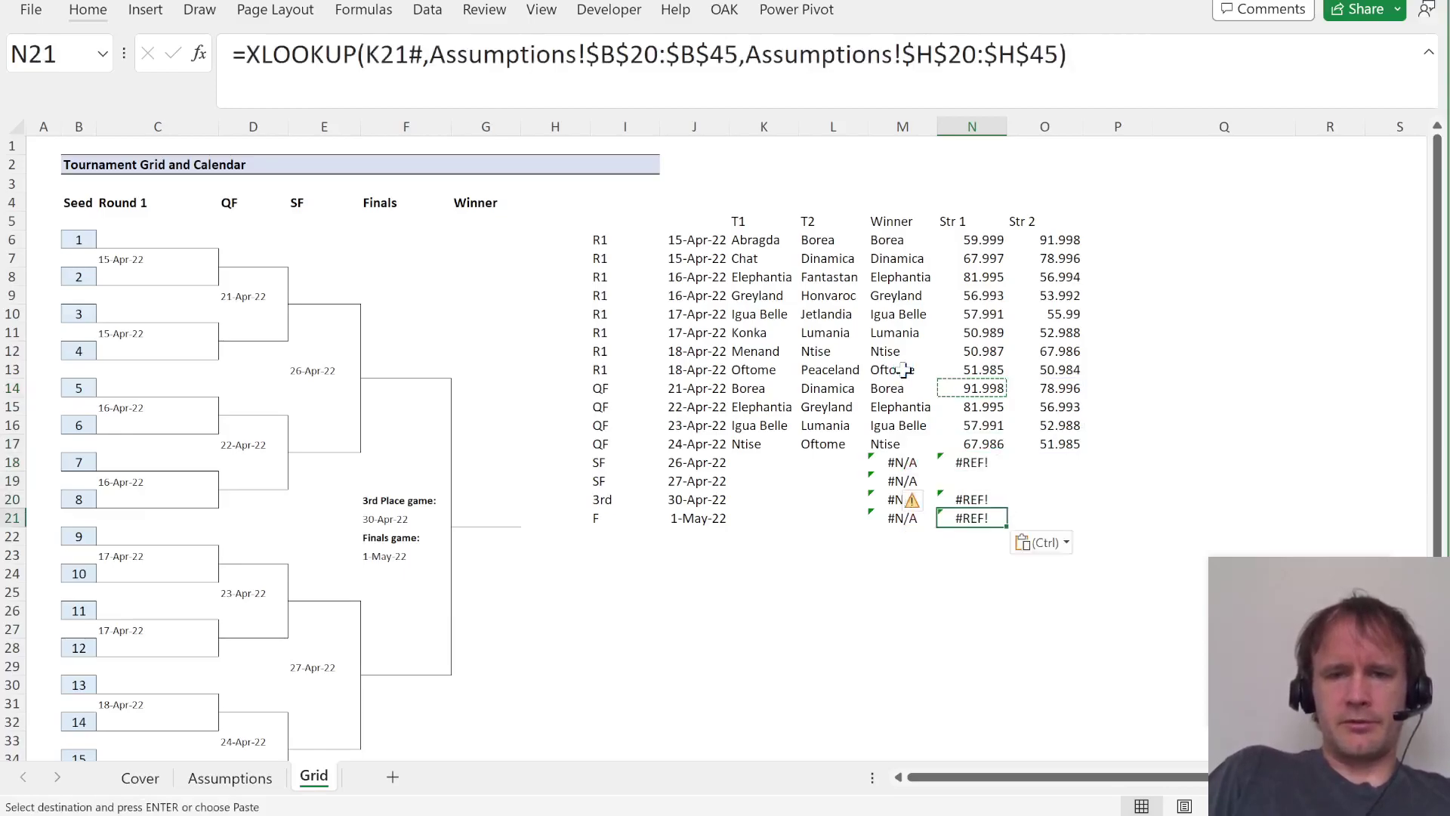
key("Left")
key("Left")
key("Left")
key("Up")
key("Up")
key("Up")
In K18, enter =WRAPROWS(M14:M17,2) to pair the quarterfinal winners into semifinals.
type("=wra")
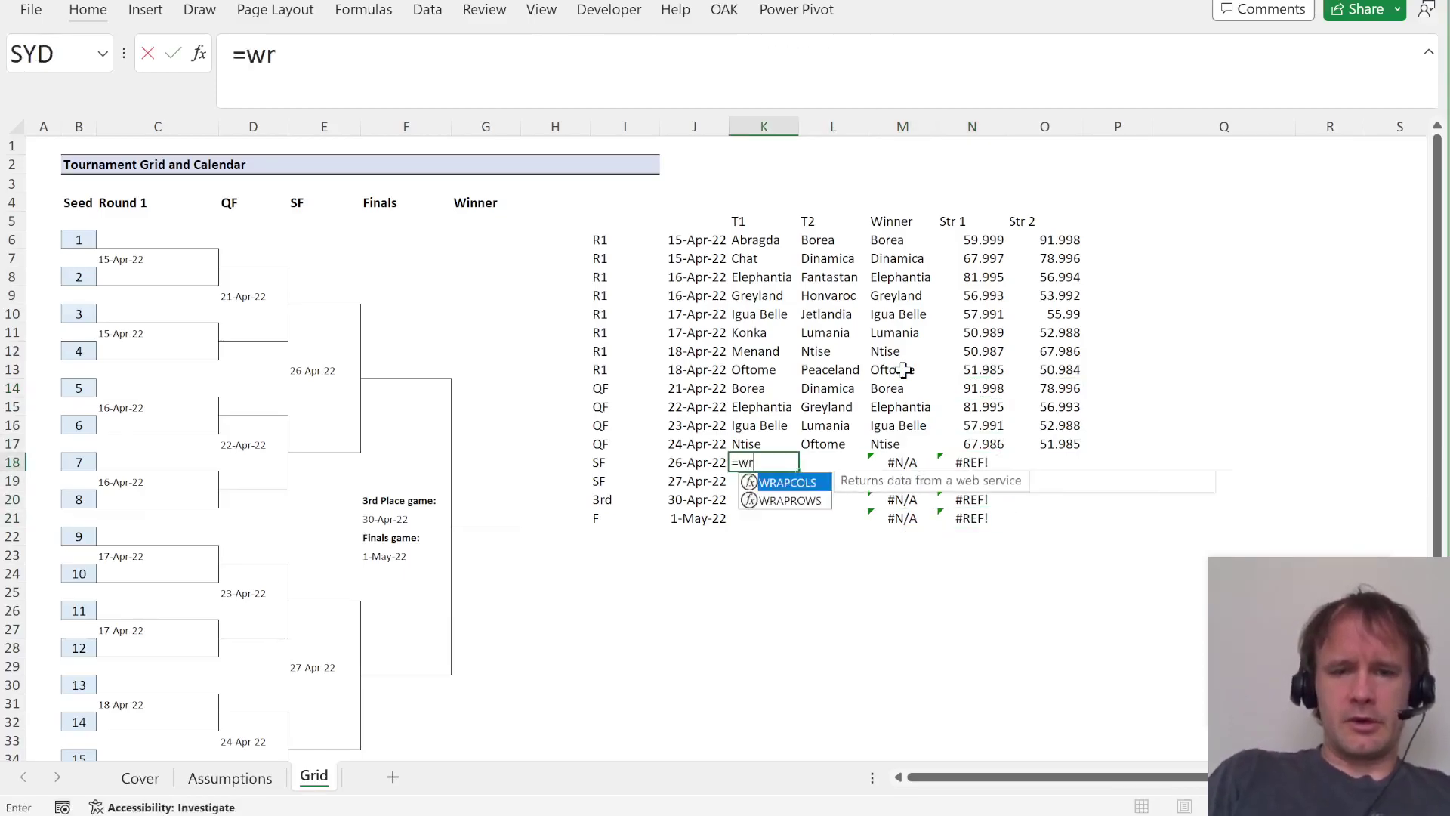
key("Tab")
key("BackSpace")
key("BackSpace")
key("BackSpace")
key("BackSpace")
type("r")
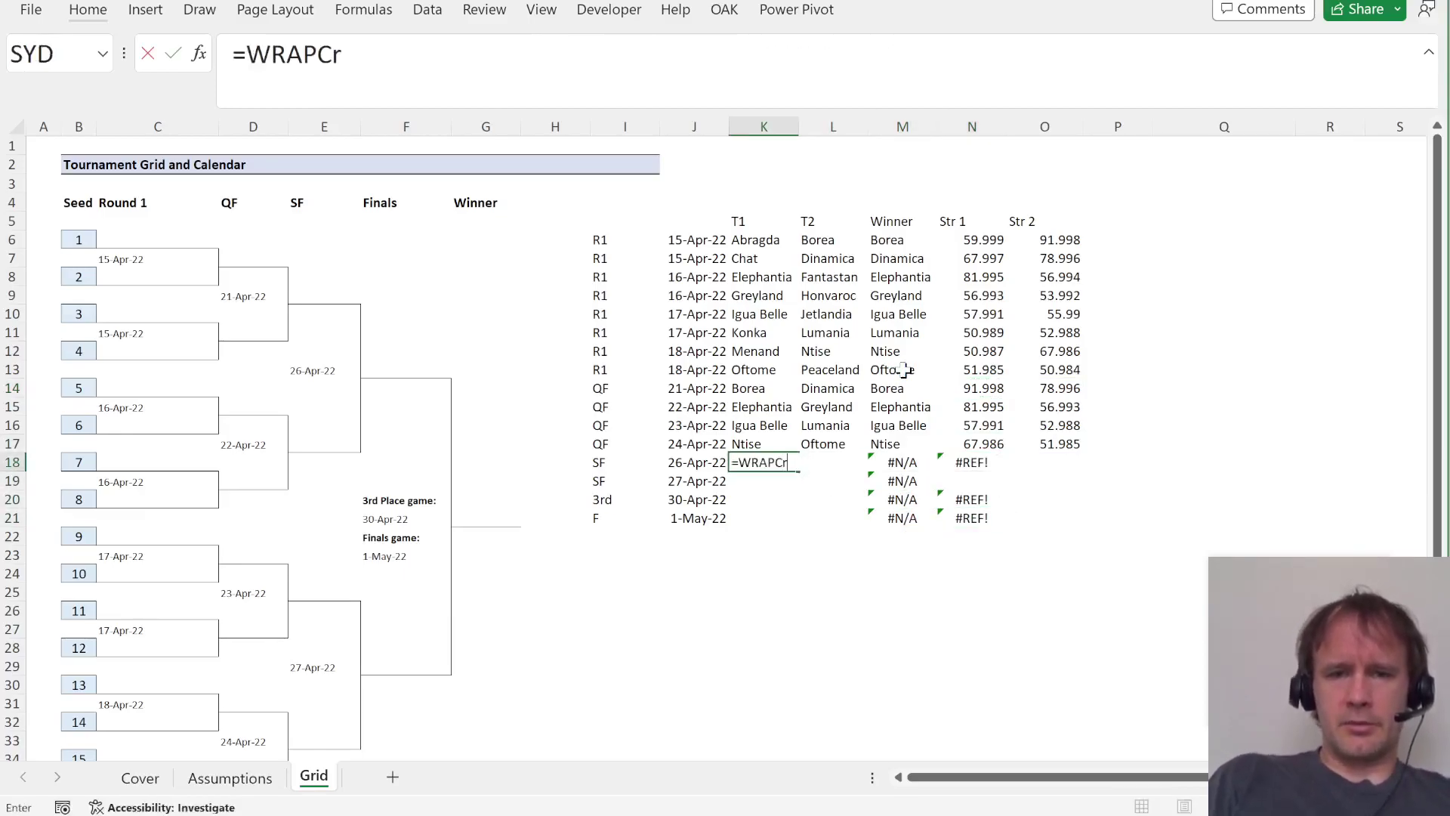
key("BackSpace")
key("BackSpace")
type("r")
key("Tab")
key("Right")
key("Right")
key("Up")
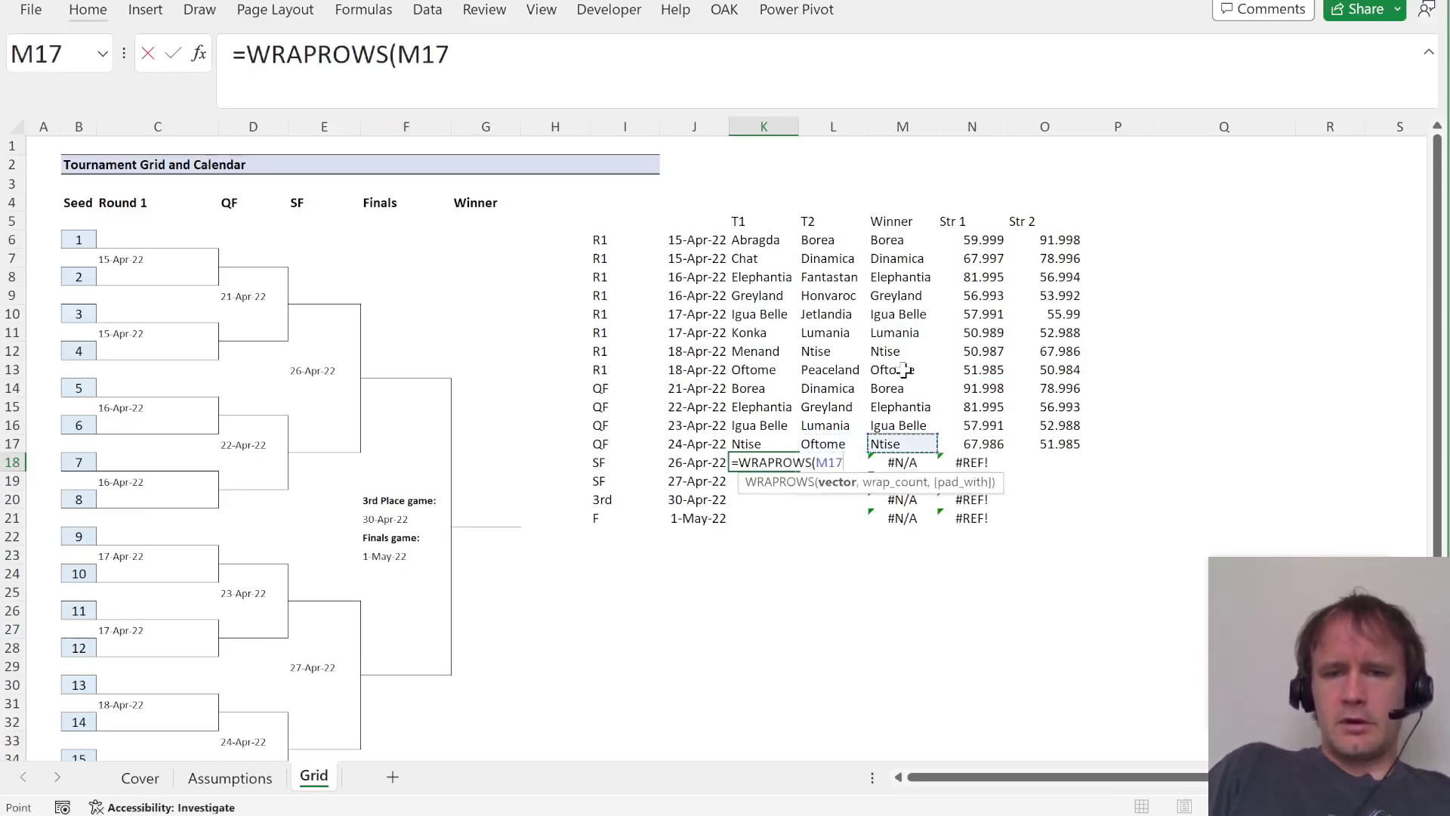
key("shift+Up")
key("shift+Up")
key("shift+Up")
type(",2)")
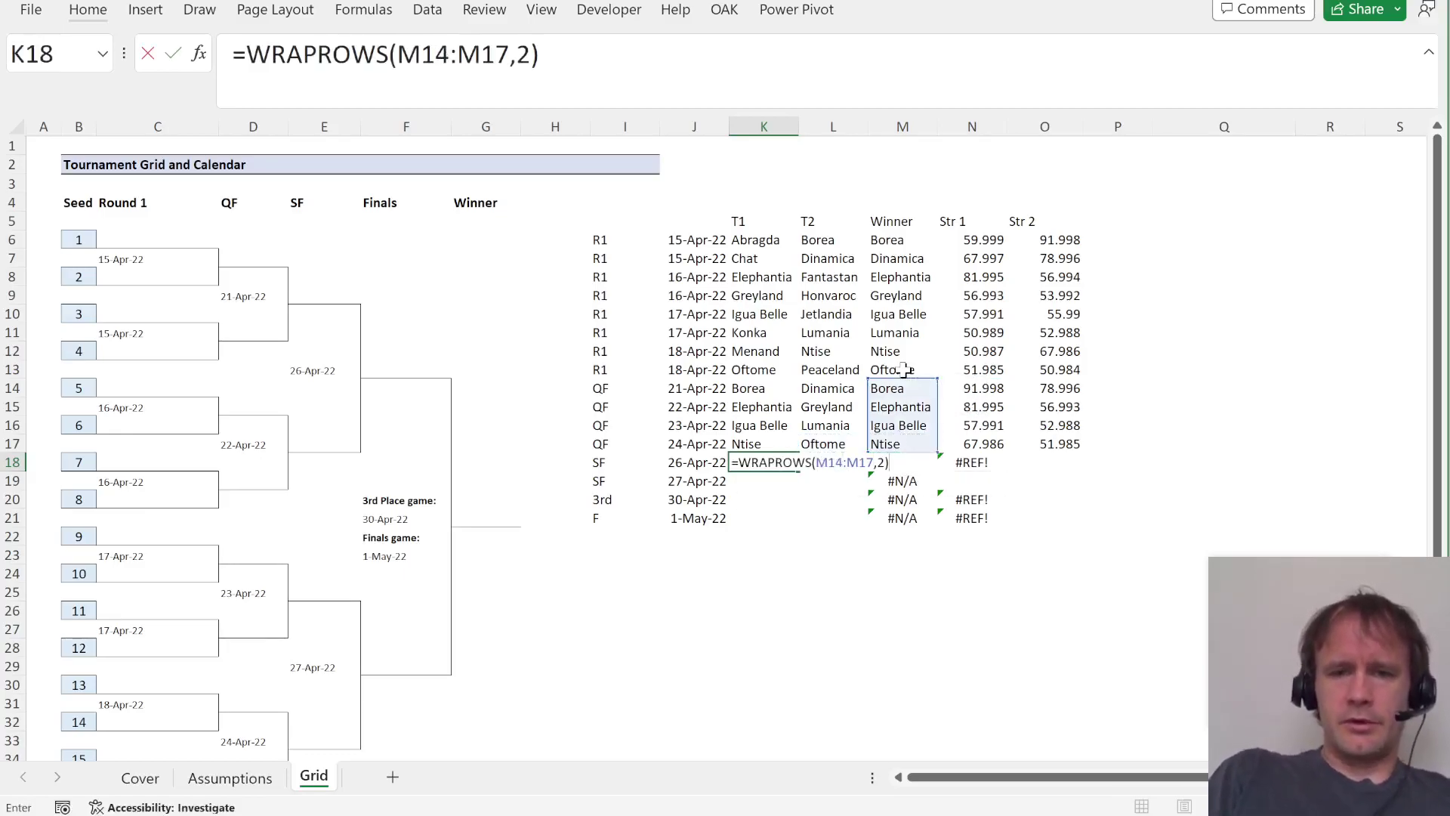
key("Return")
In K21, enter =TOROW(M18:M19) to list the final's two teams.
key("Down")
key("Down")
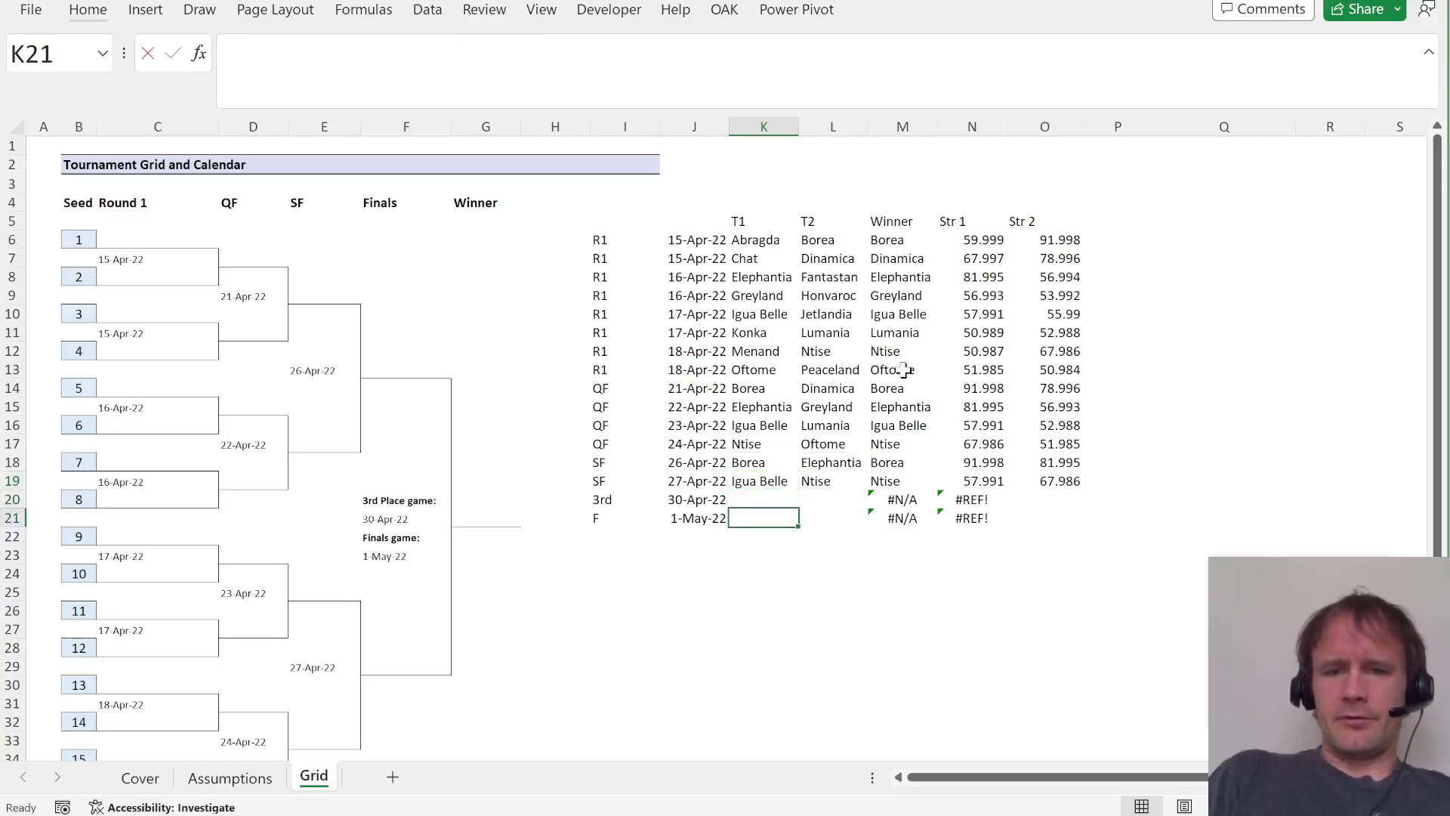
type("=tor")
key("Tab")
key("Up")
key("Up")
key("Right")
key("Right")
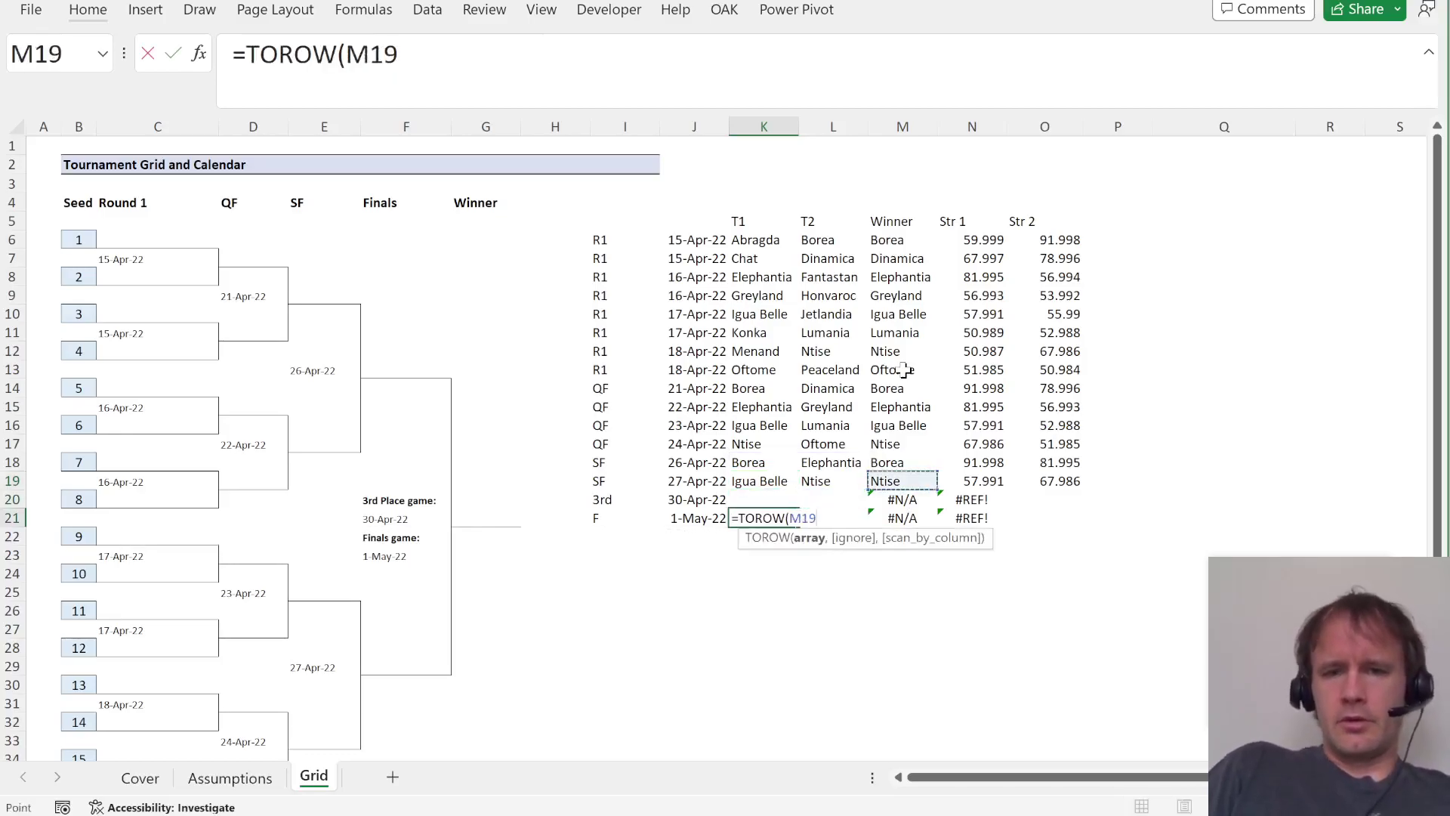
key("shift+Up")
key("Return")
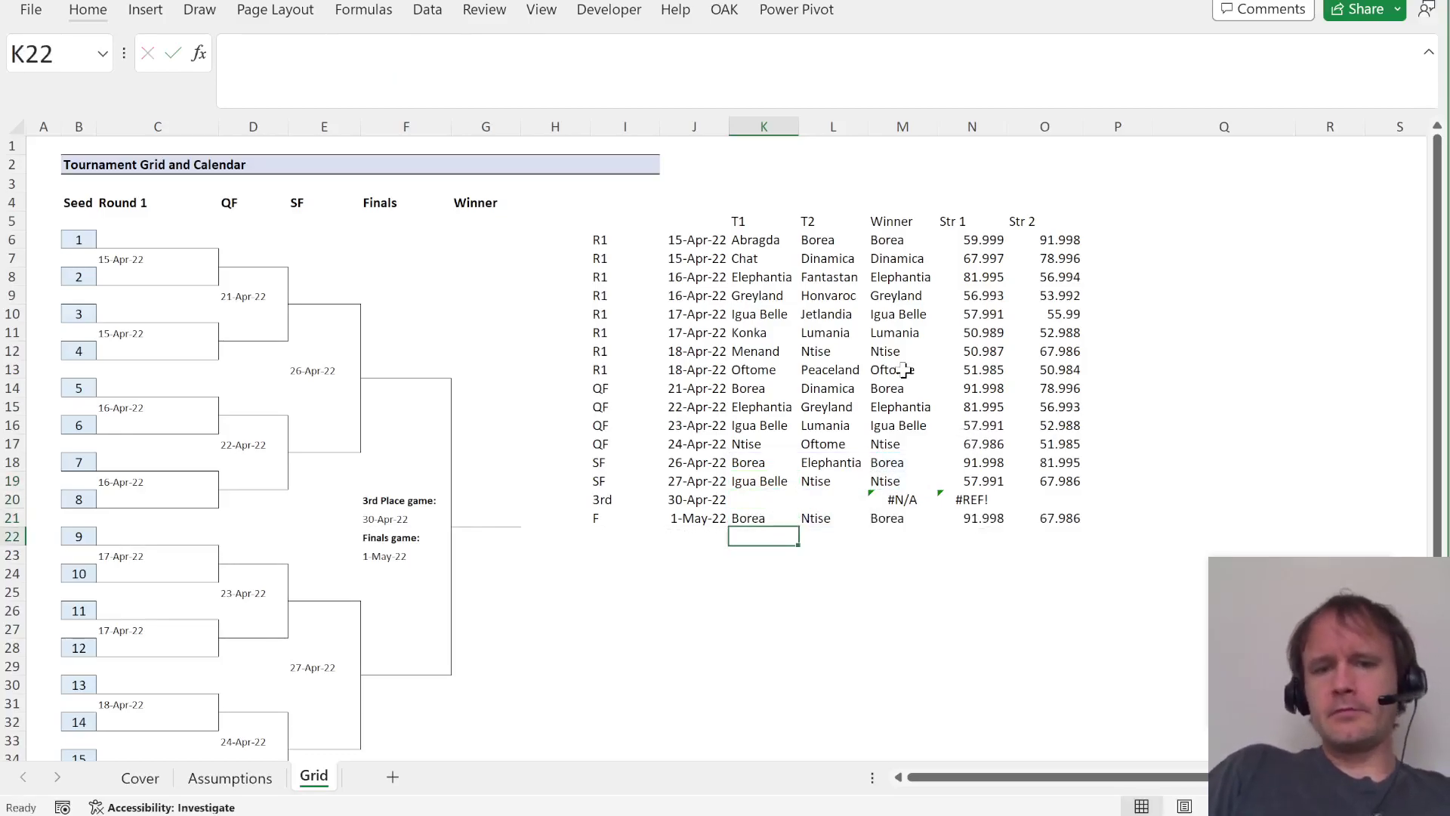
Look over the winner, team and strength columns of the grid.
key("Up")
key("Up")
key("Up")
key("Right")
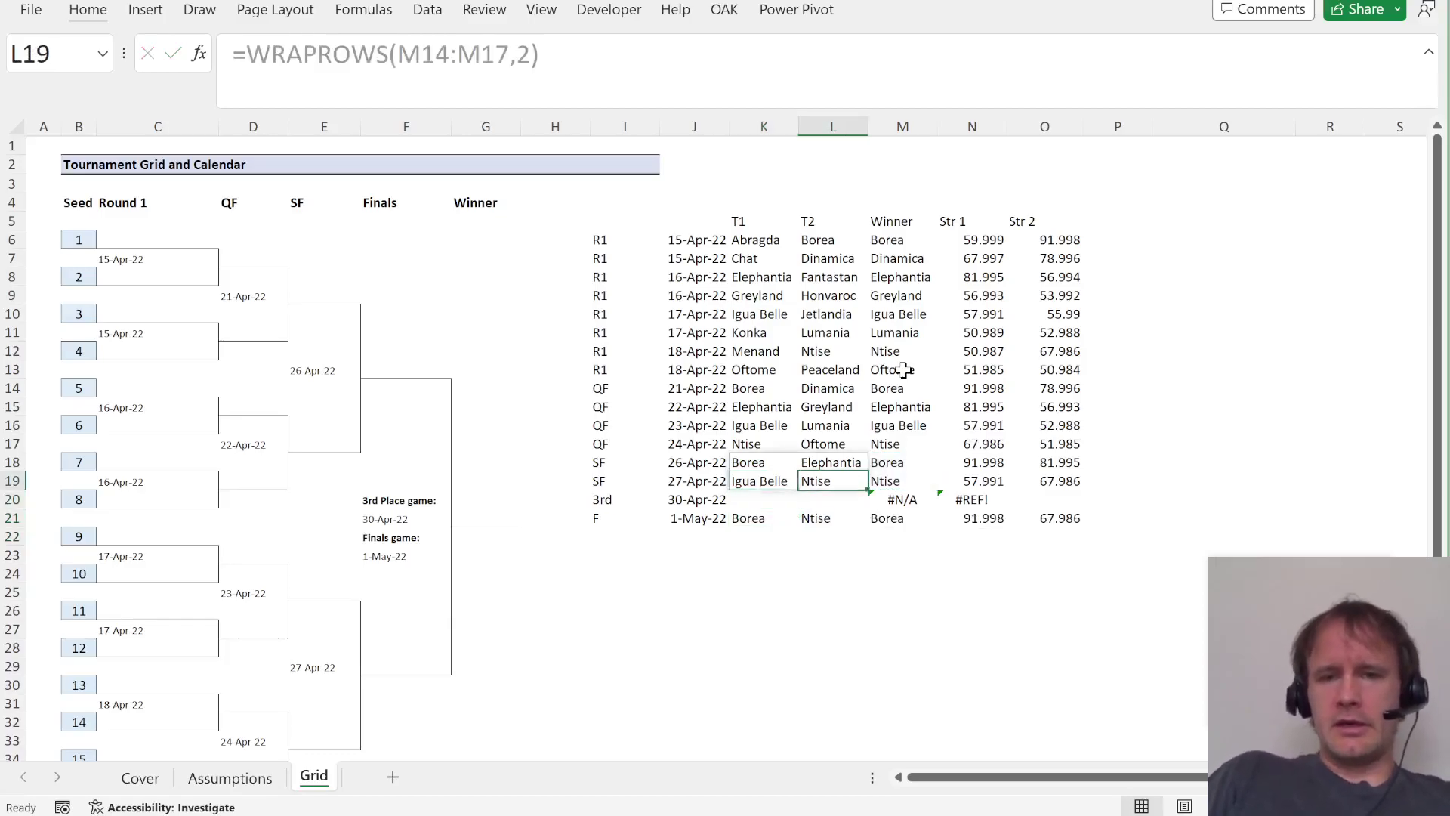
key("Right")
key("ctrl+space")
key("Left")
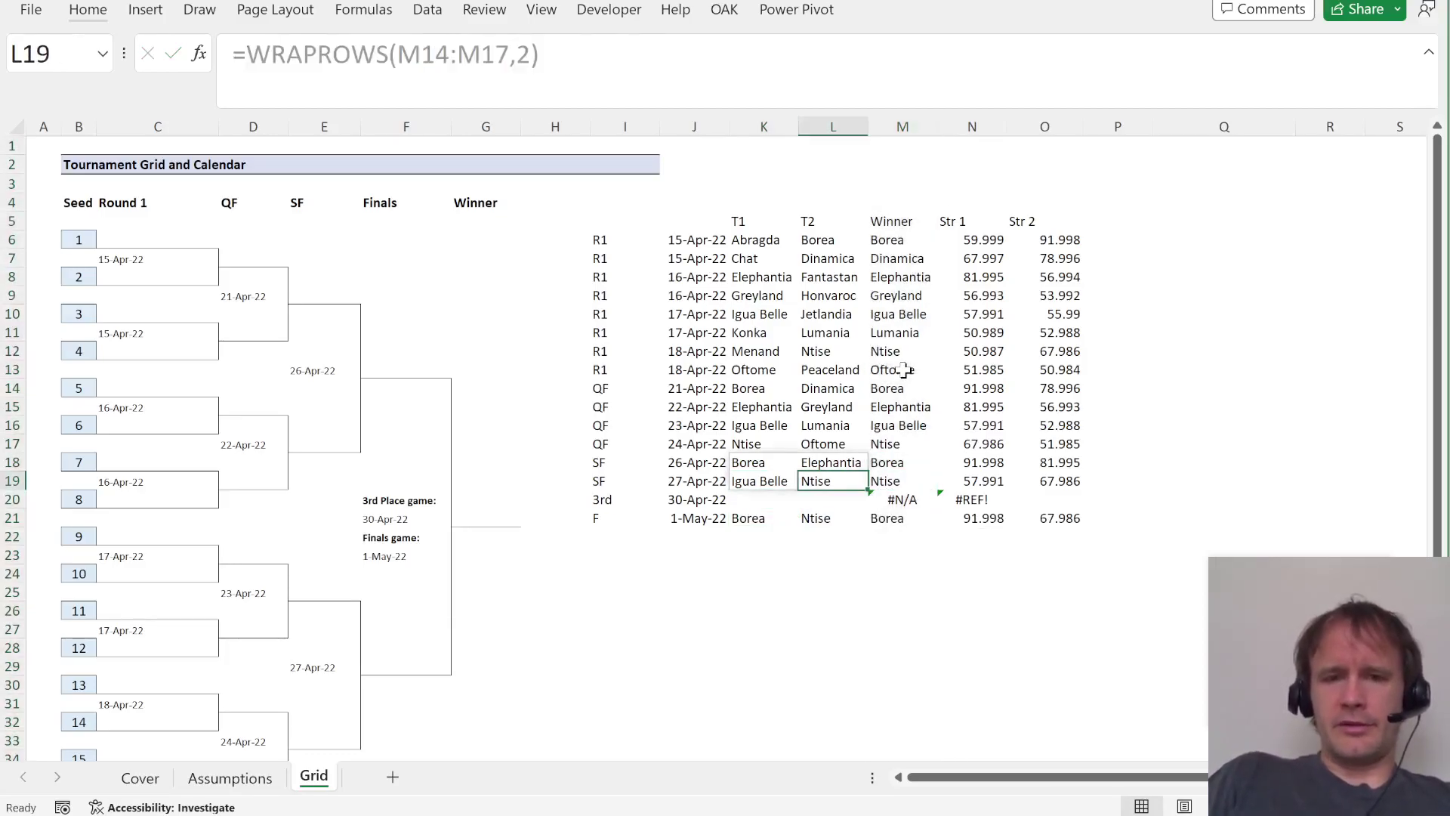
key("ctrl+space")
key("Right")
key("Right")
key("ctrl+space")
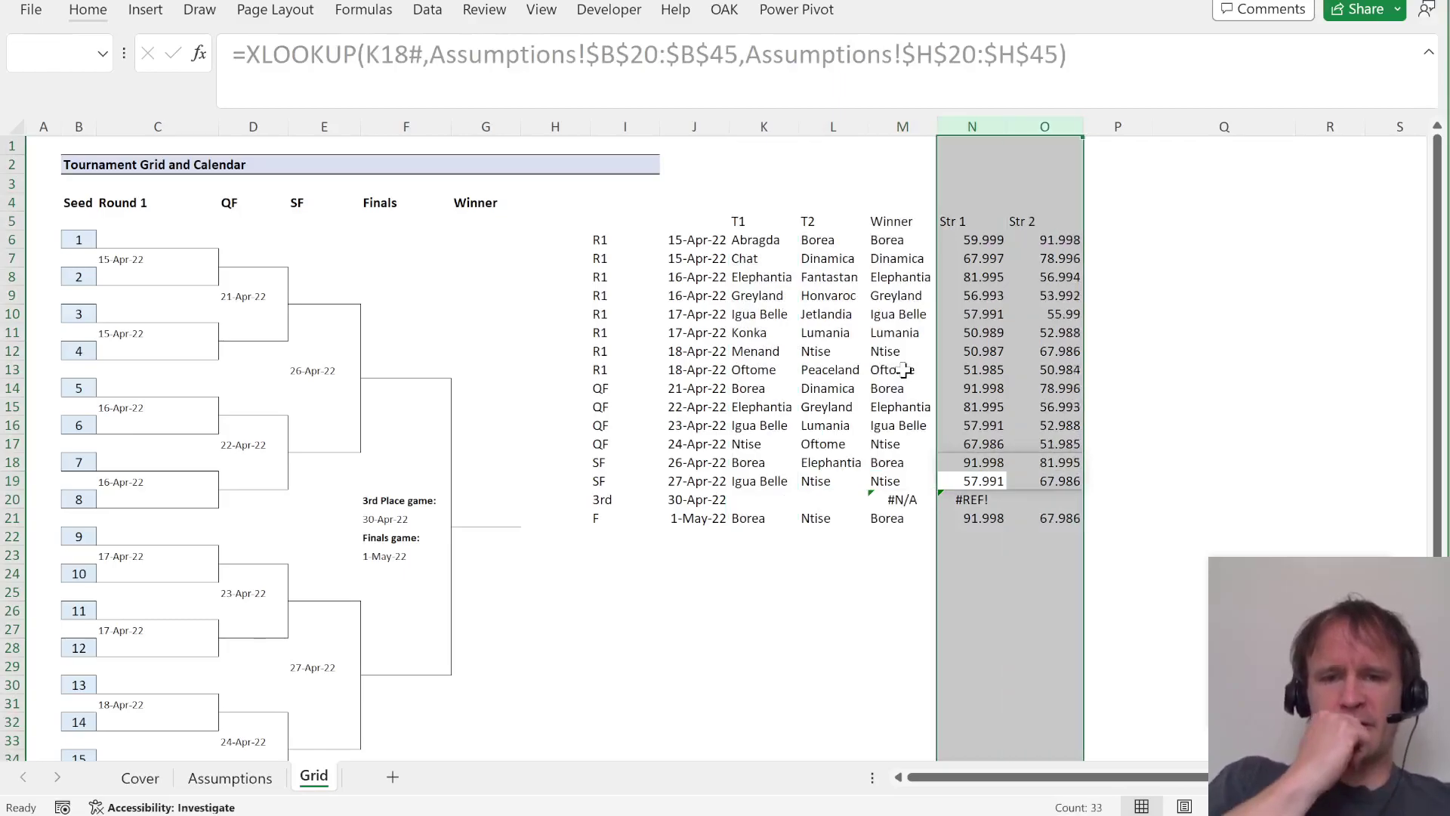
key("Left")
key("Left")
key("Left")
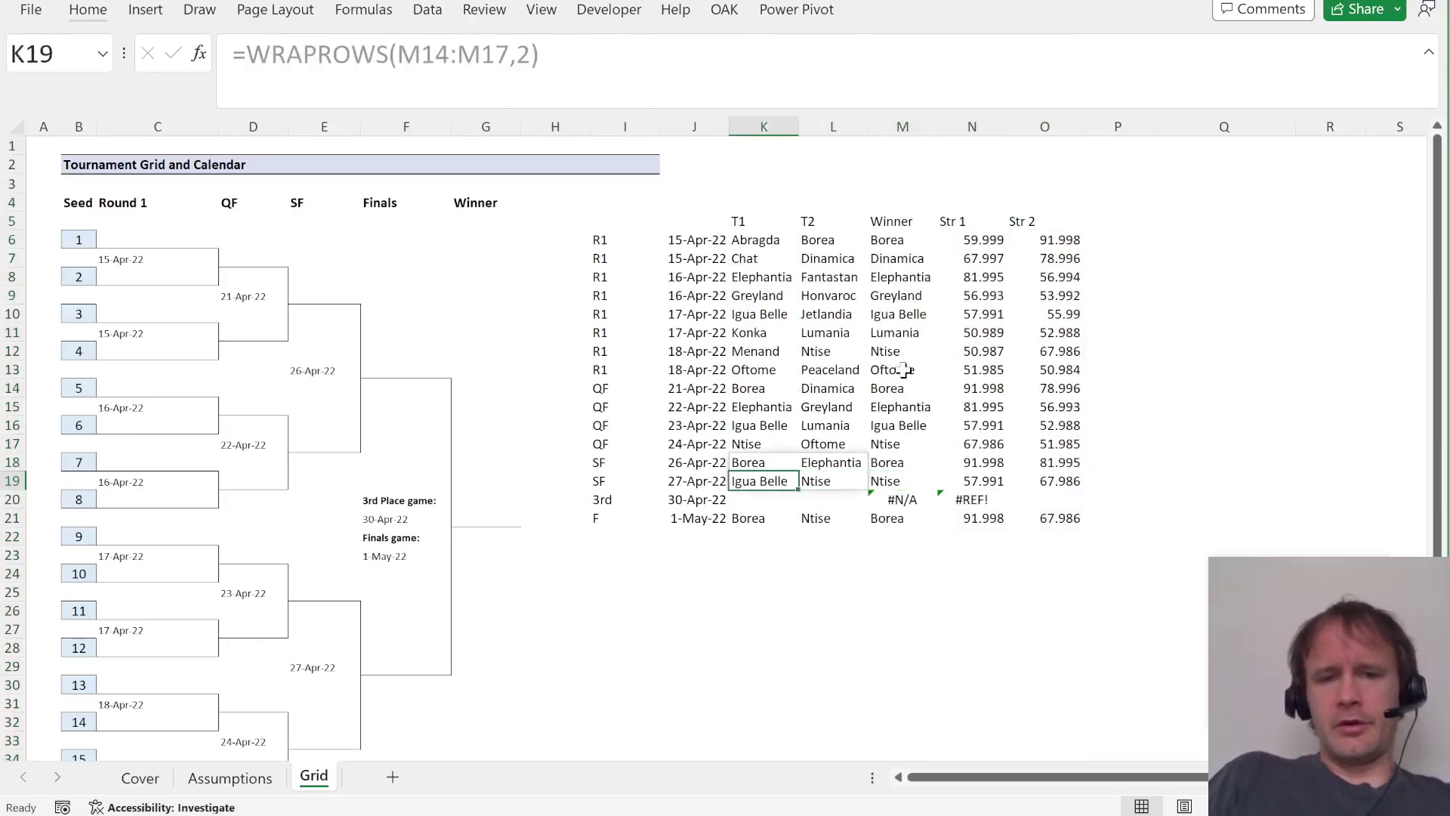
Check the semifinal rows K18:M19 and the first semifinal winner's formula.
key("Up")
key("shift+Right")
key("shift+Right")
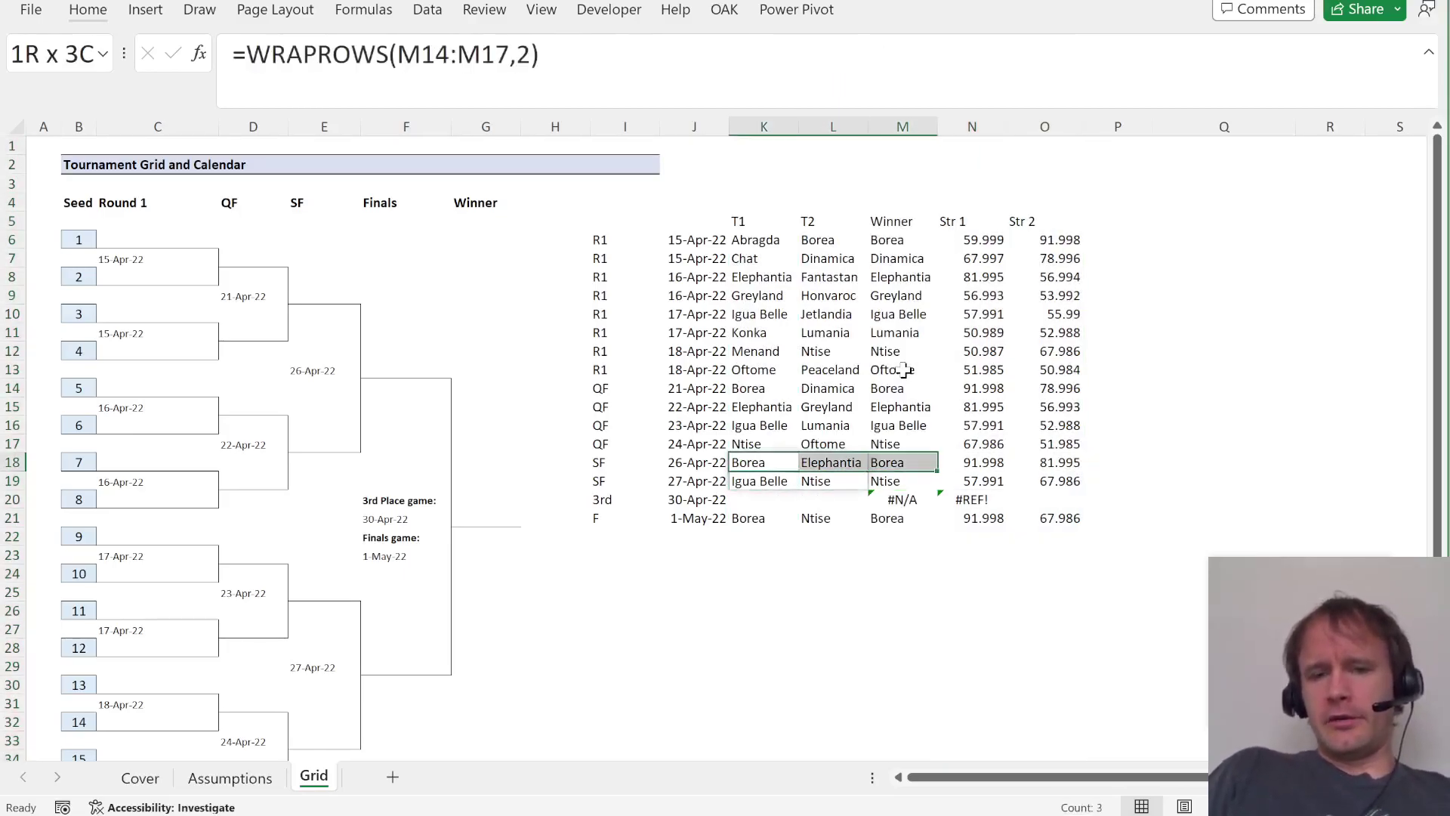
key("shift+Down")
key("shift+Down")
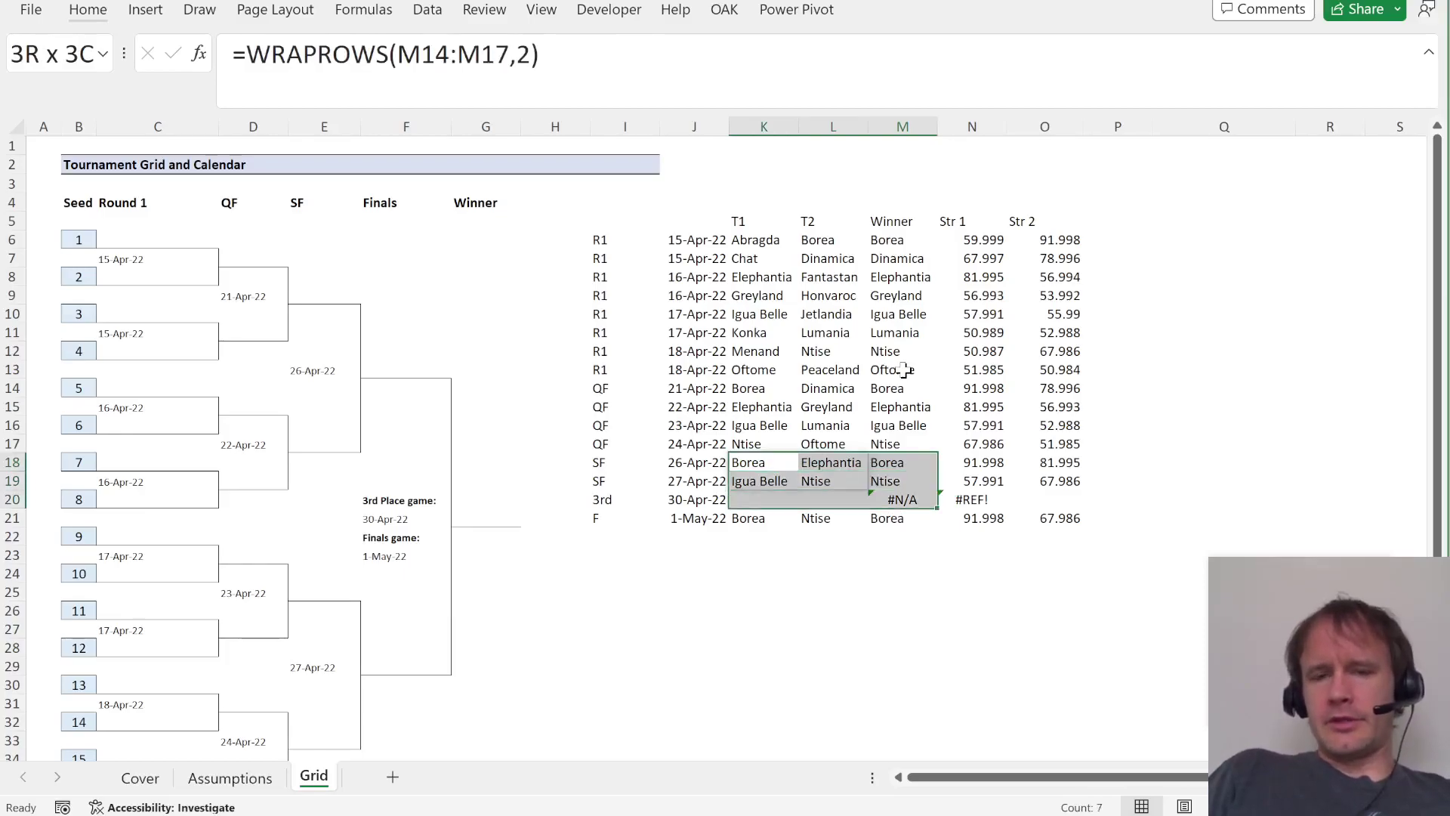
key("shift+Up")
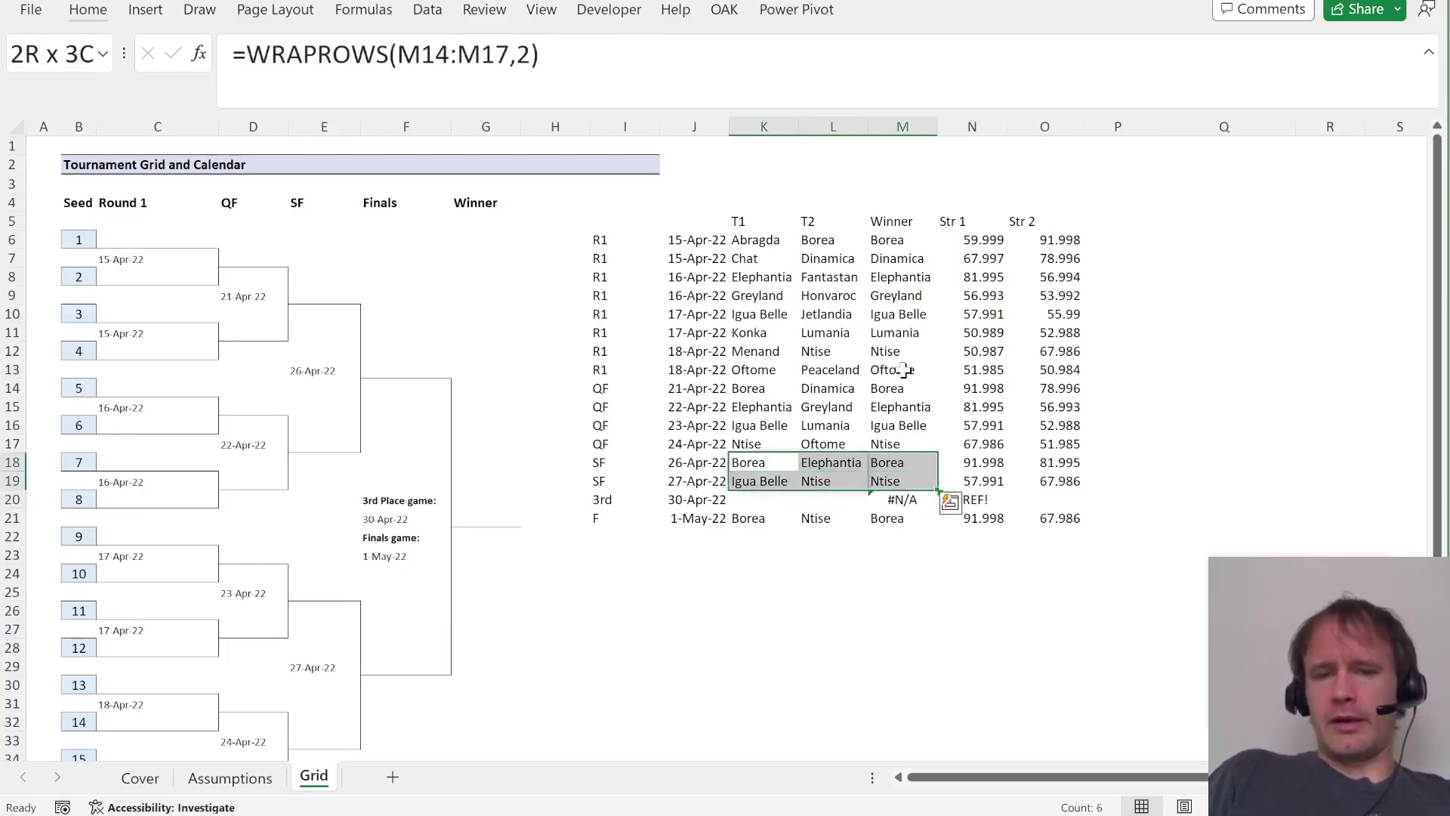
left_click(892, 464)
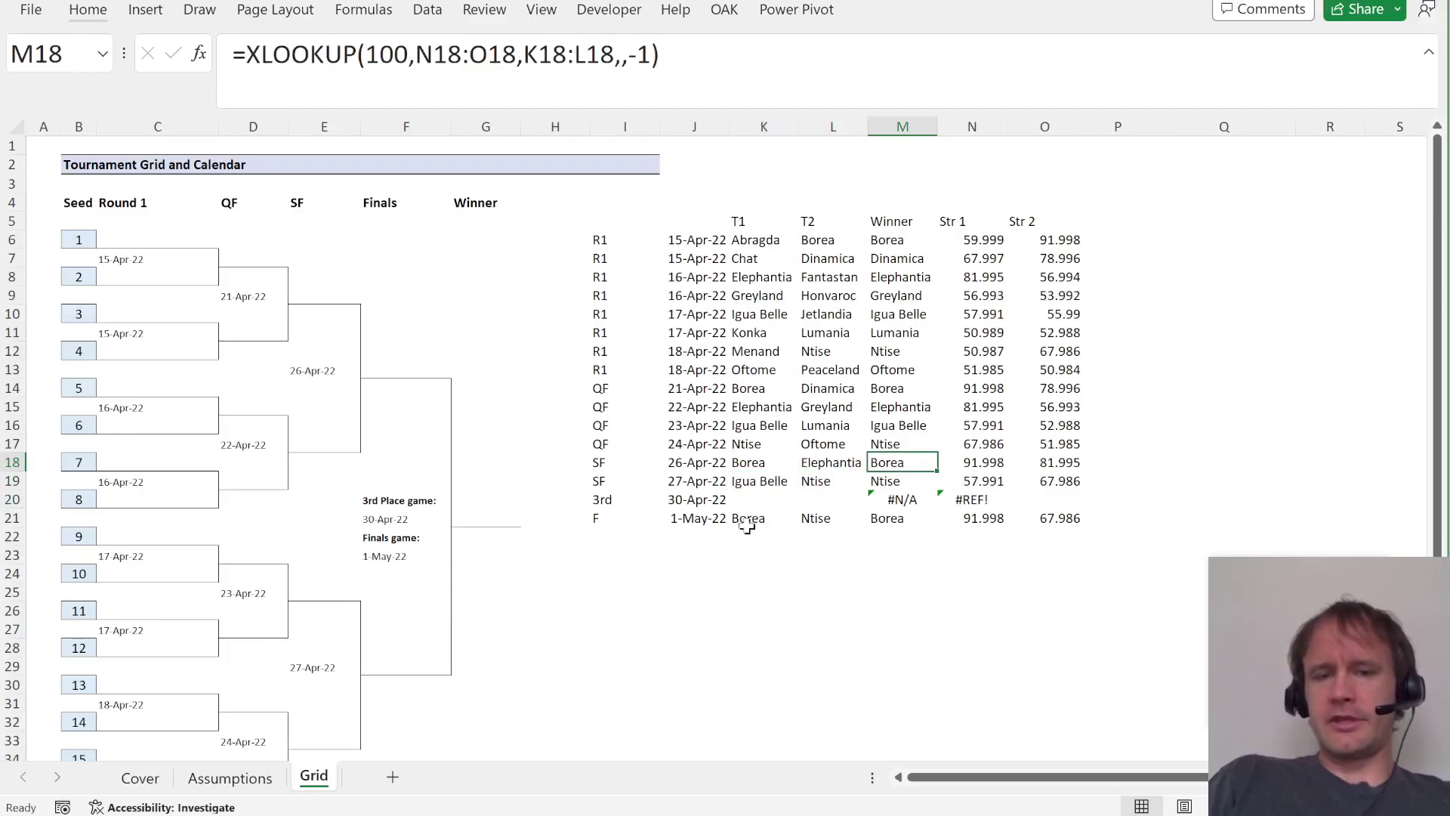
left_click_drag(764, 463, 845, 484)
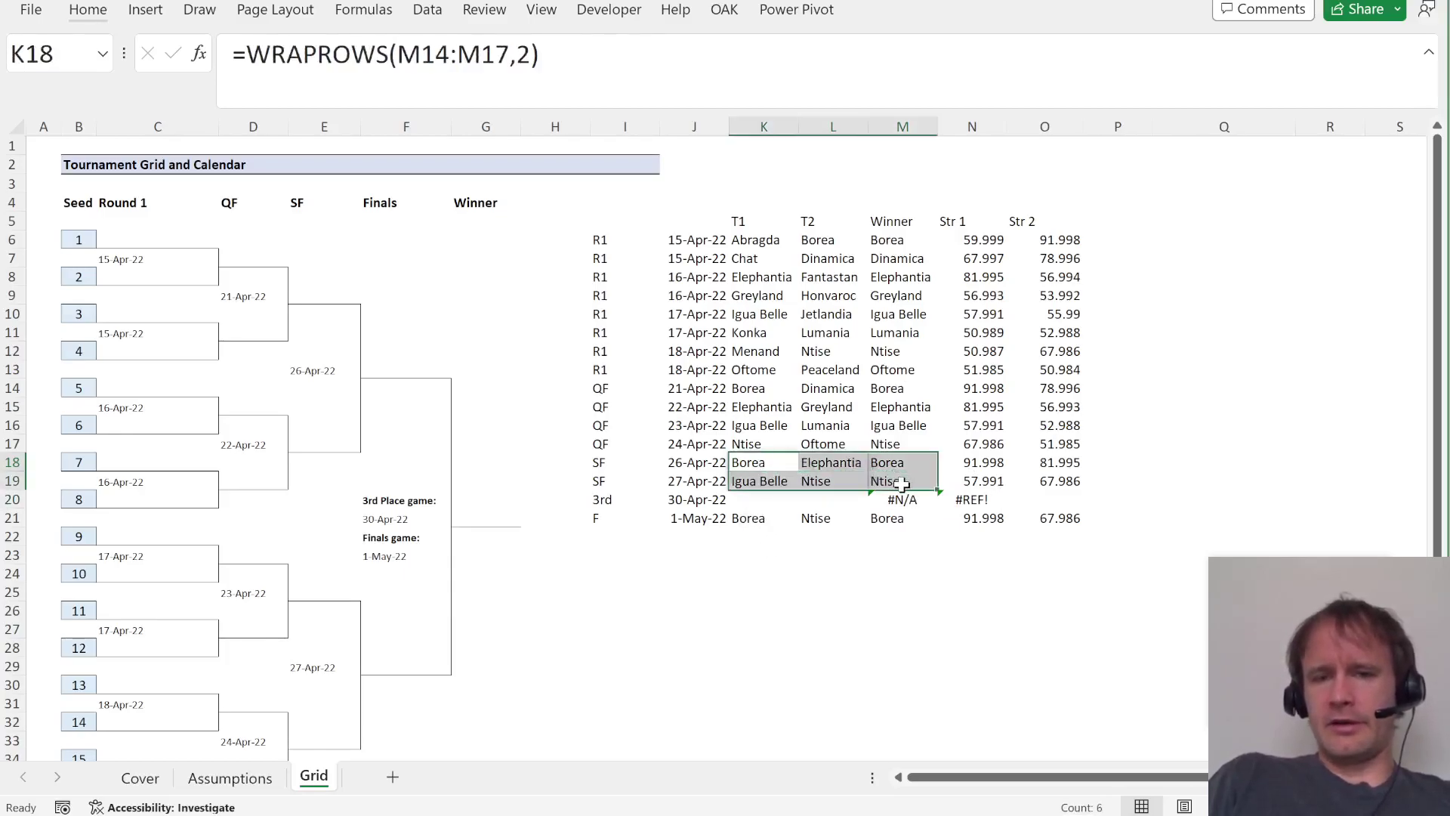
left_click(743, 464)
Compare each semifinal's teams with its winner and select the empty 3rd-place team cells.
left_click(893, 470, "ctrl")
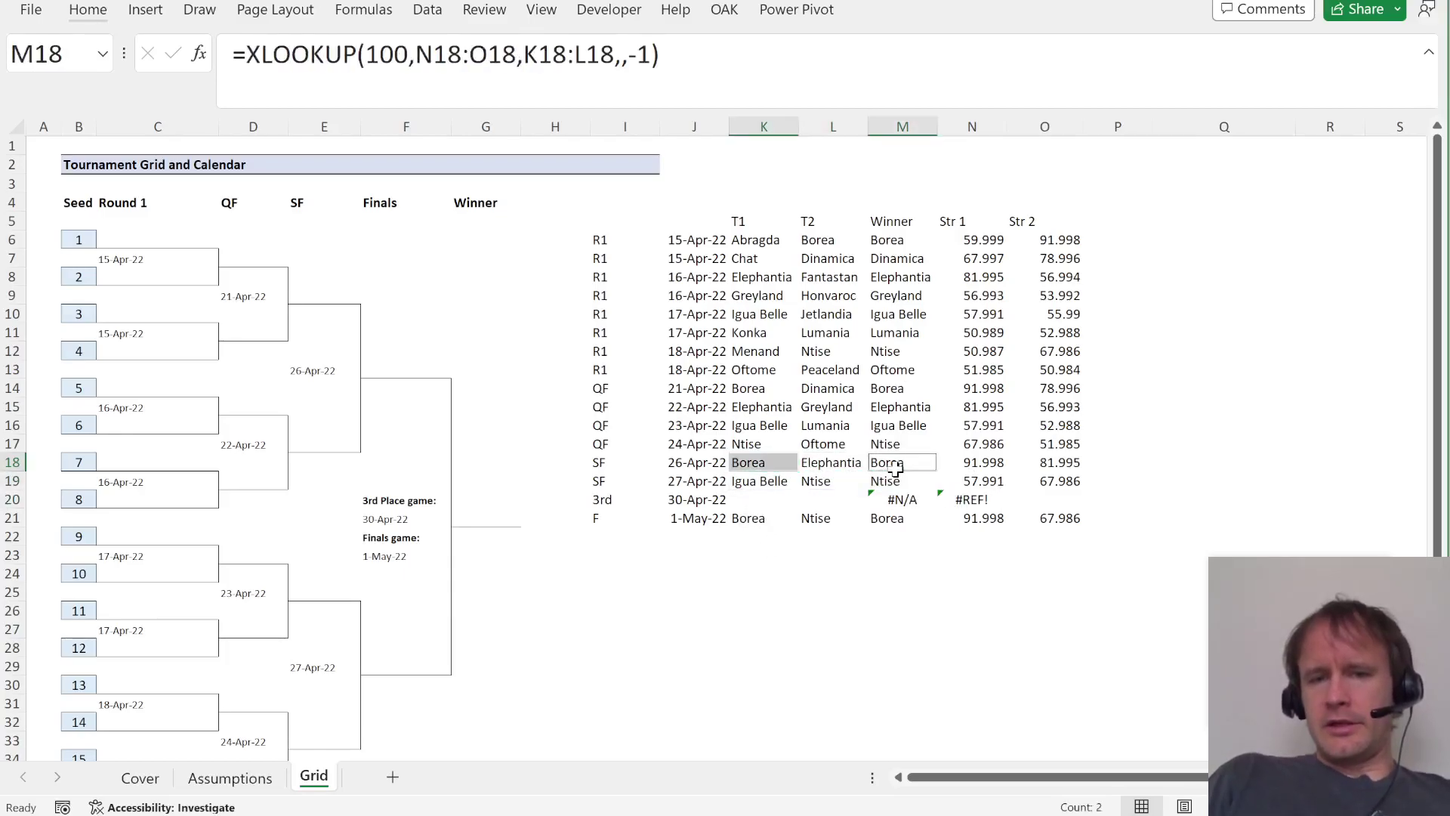
left_click(810, 485)
left_click(914, 479, "ctrl")
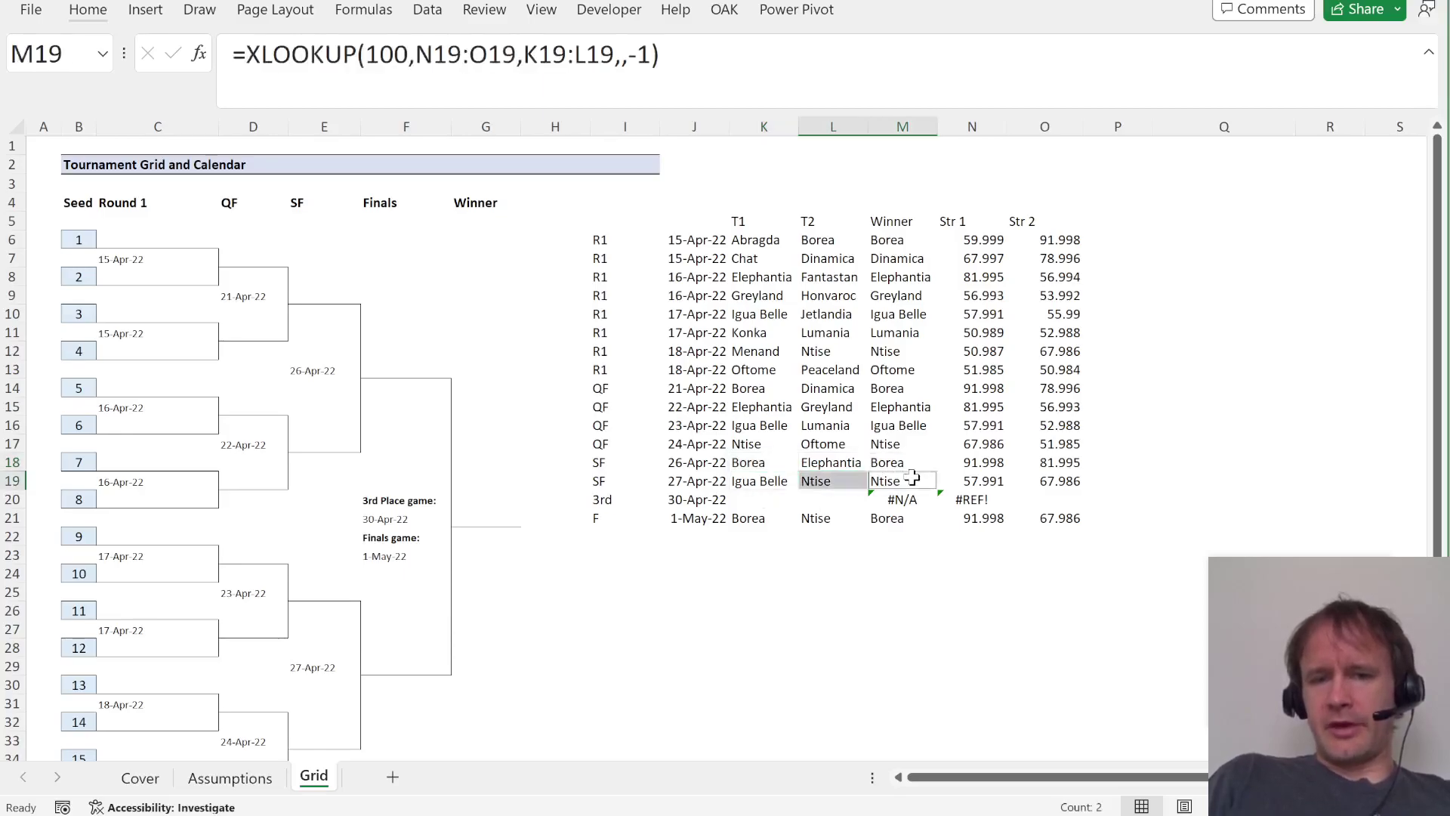
left_click_drag(748, 505, 816, 501)
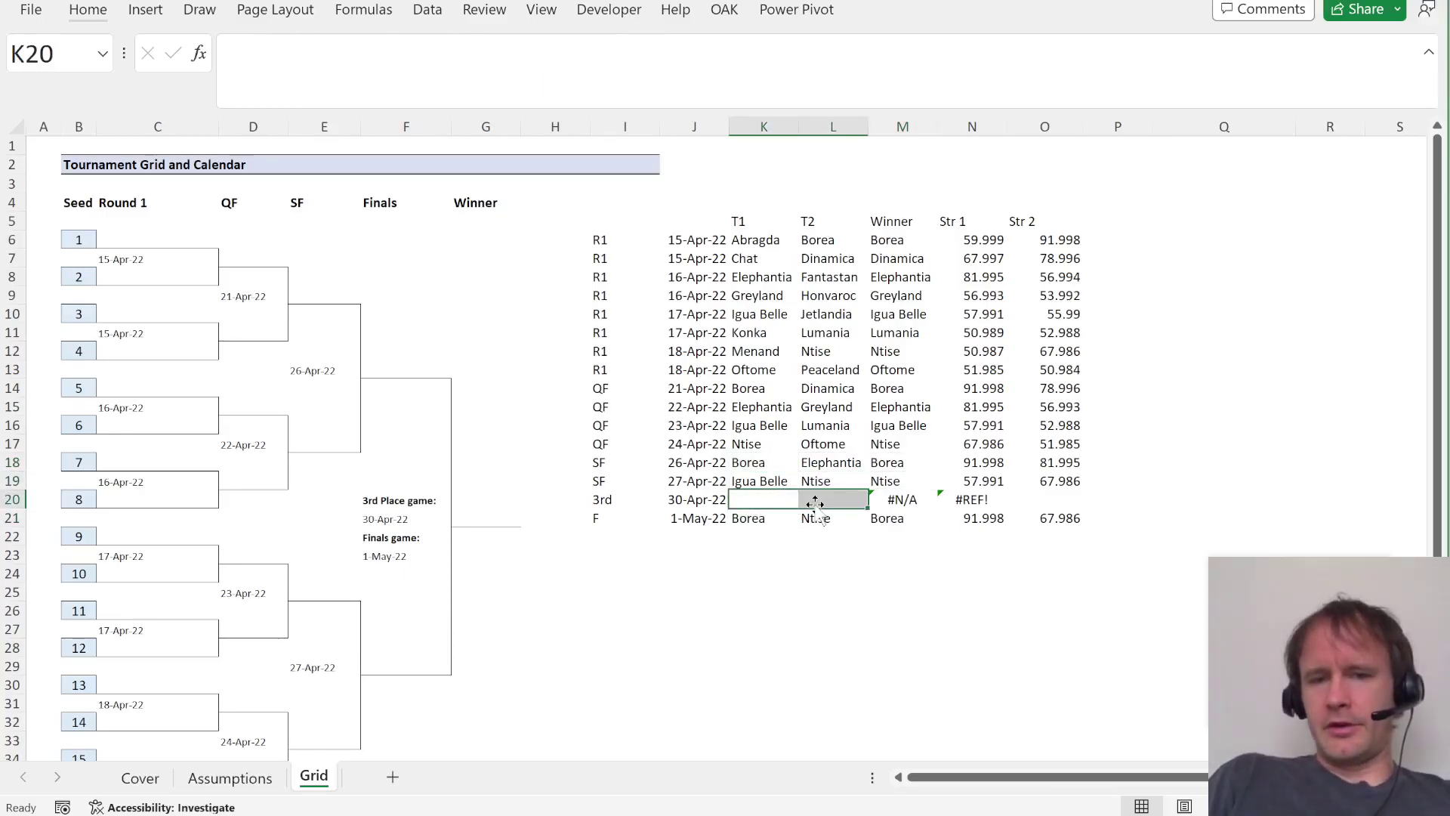
In a spare cell, enter =TOROW(K18:M19) to list all semifinal teams in one row.
left_click(756, 552)
type("=tor")
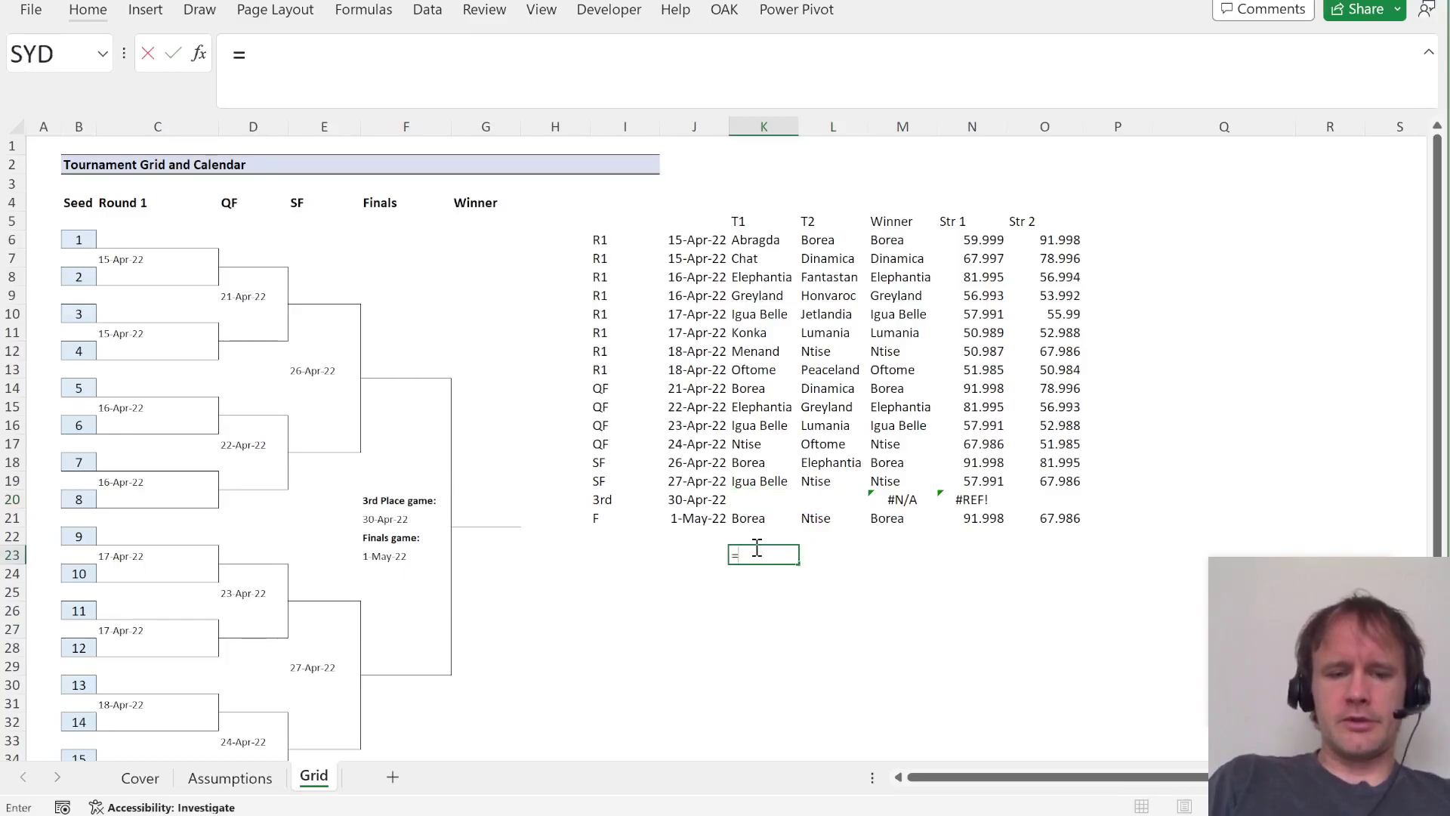
key("Tab")
key("Up")
key("Up")
key("Up")
key("Up")
key("Up")
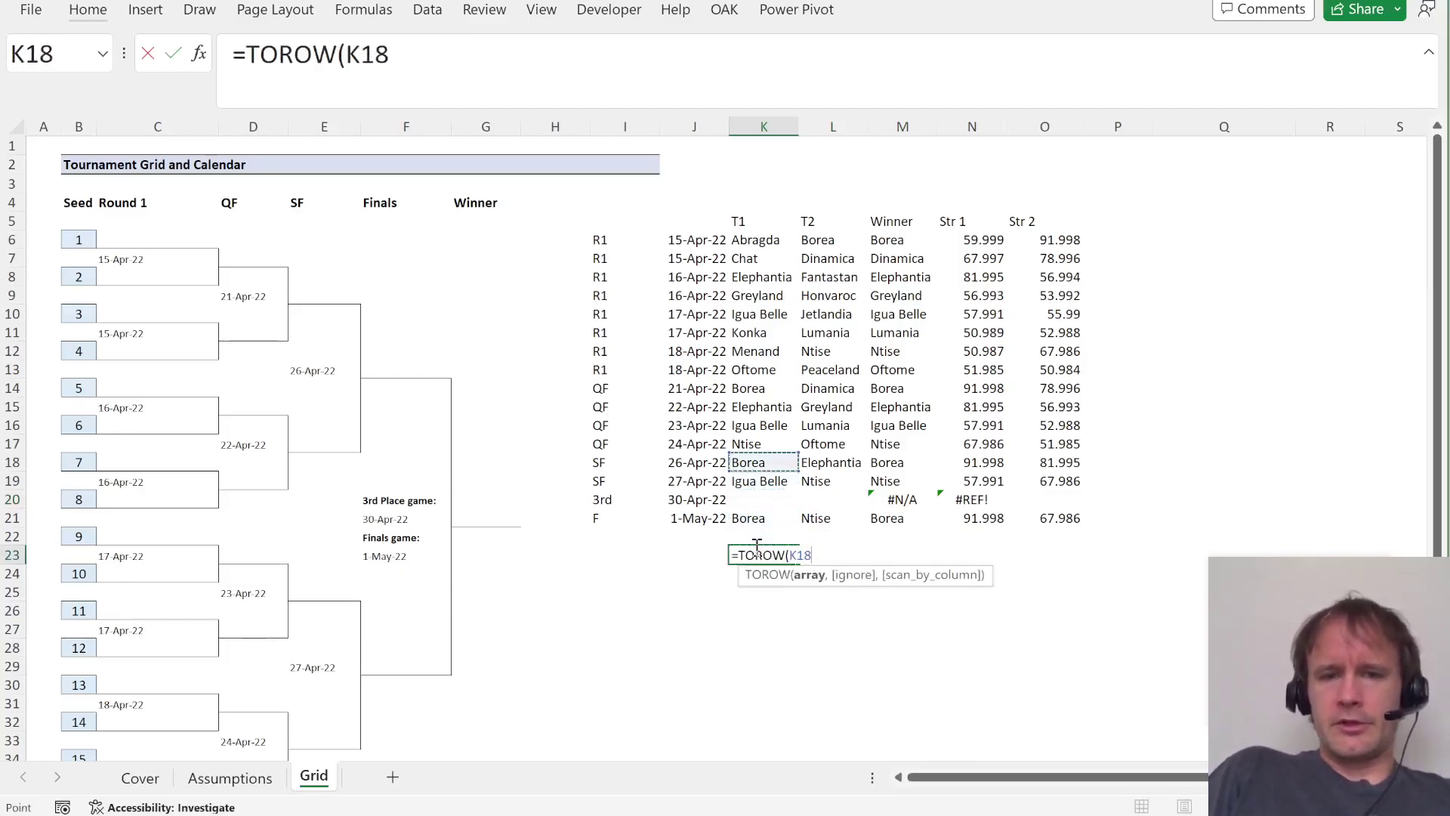
key("shift+Right")
key("shift+Right")
key("shift+Down")
key("Return")
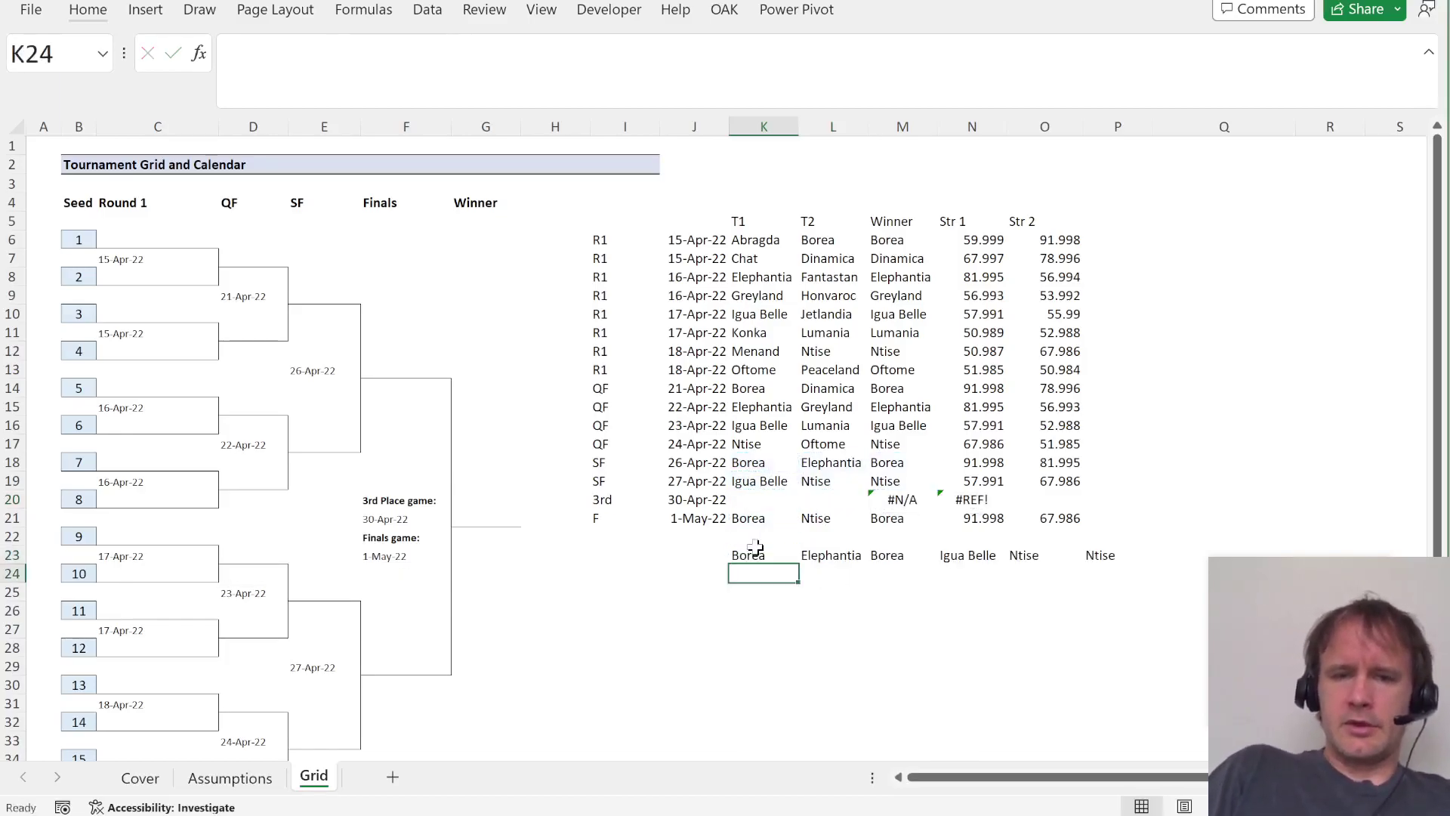
Wrap the test formula as =UNIQUE(TOROW(K18:M19),1,1) to keep only the semifinal losers.
left_click(757, 552)
left_click(247, 55)
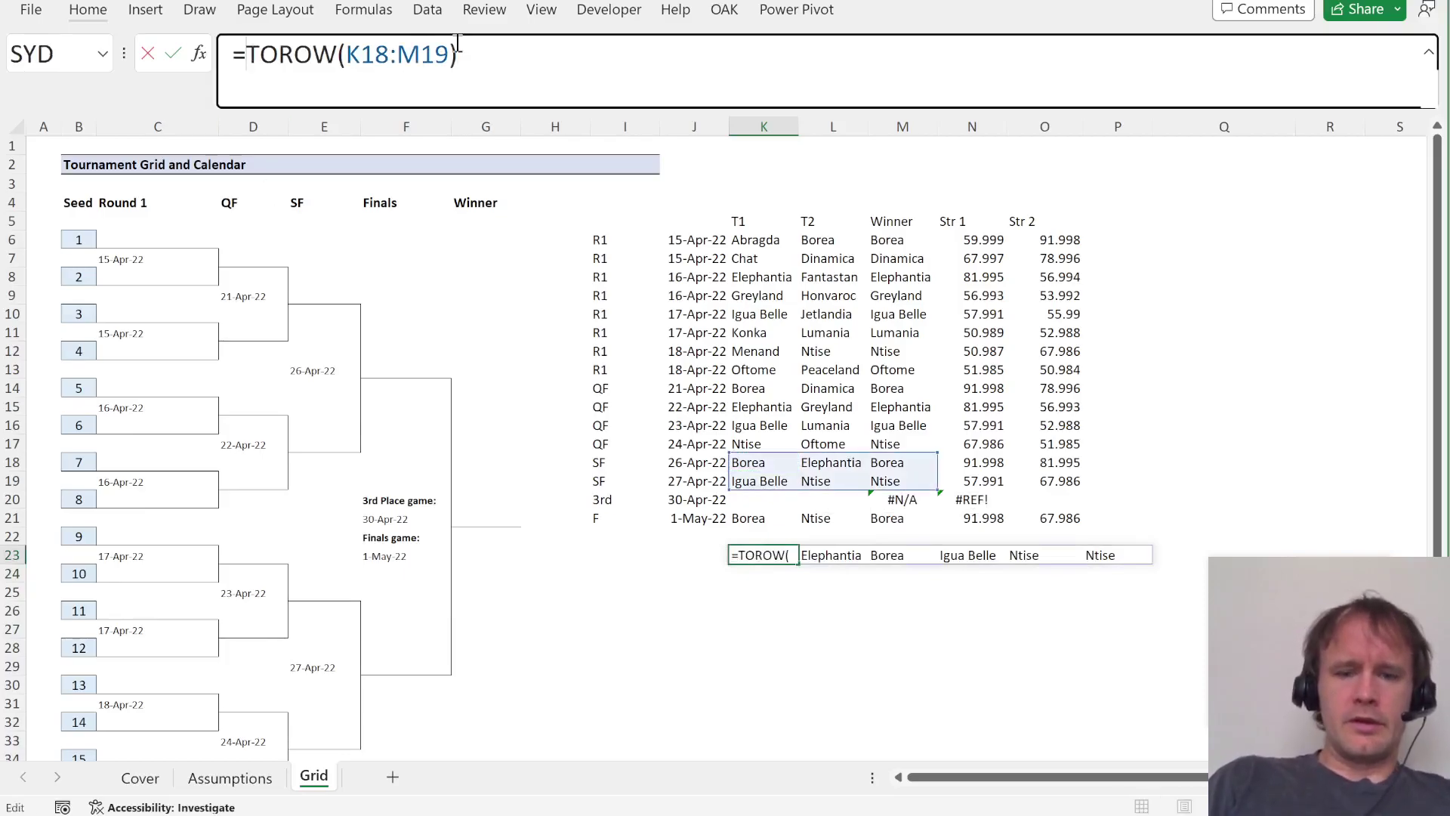
type("uni")
key("Down")
key("Down")
key("Tab")
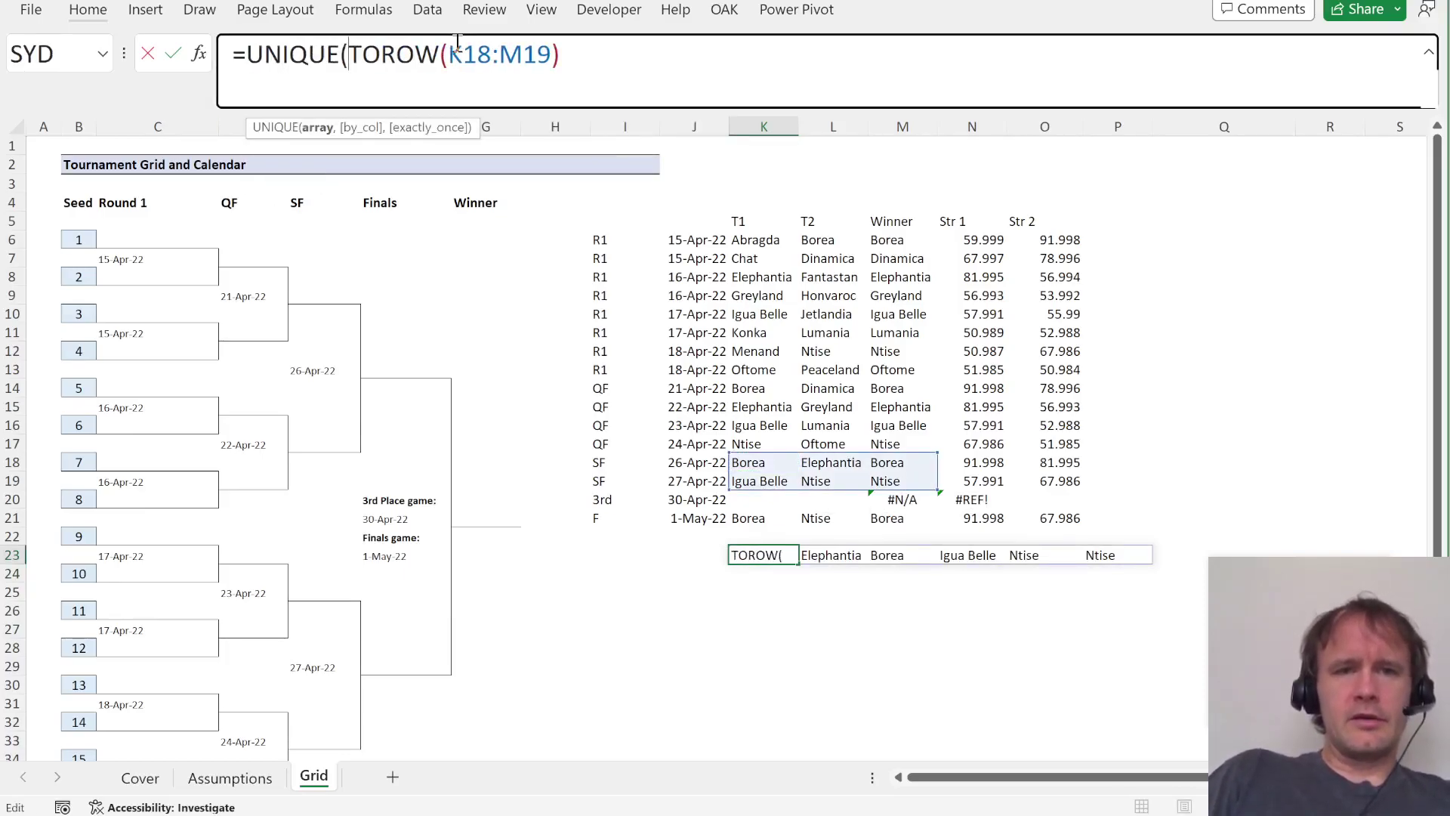
type(",")
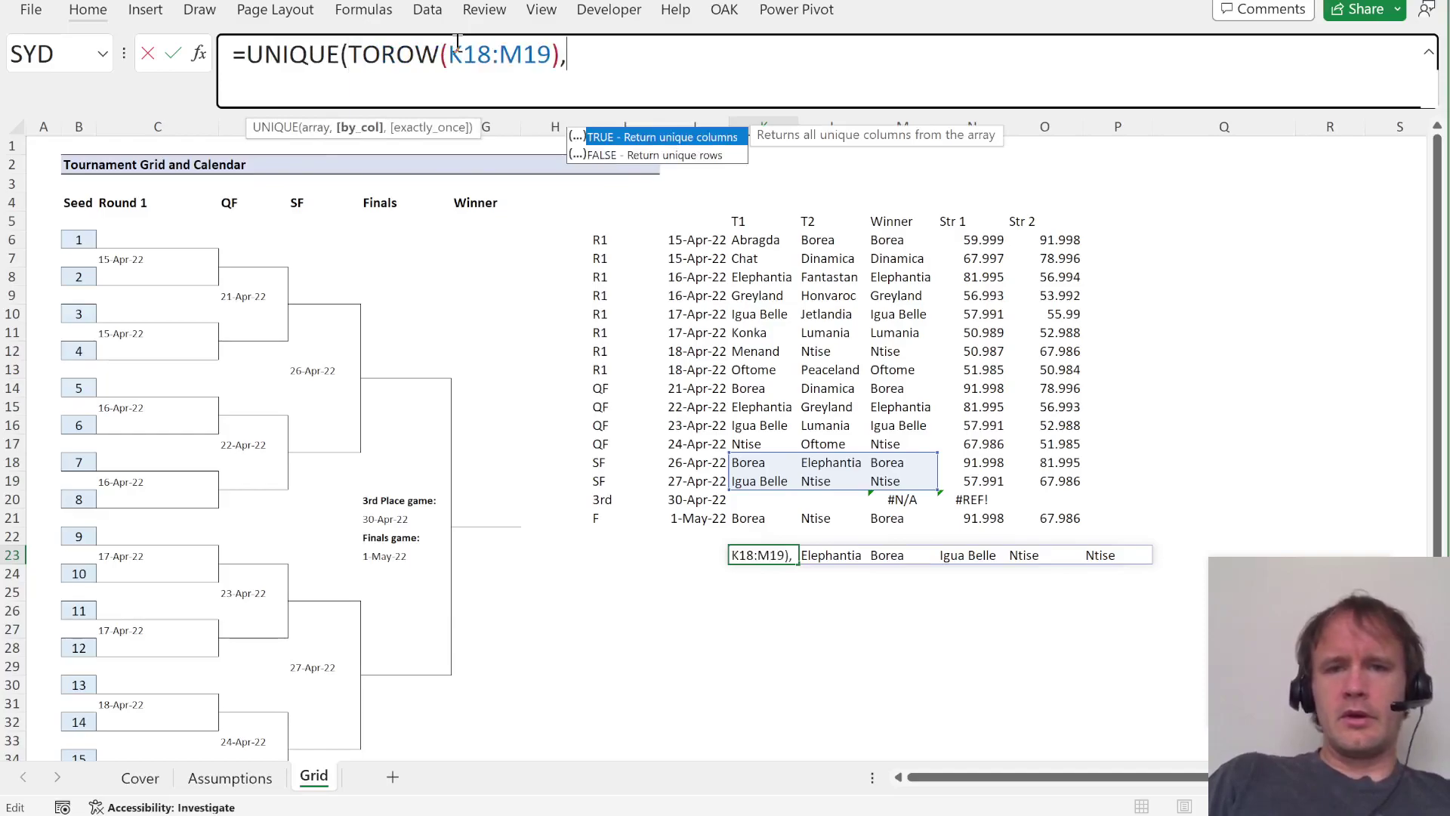
type("1")
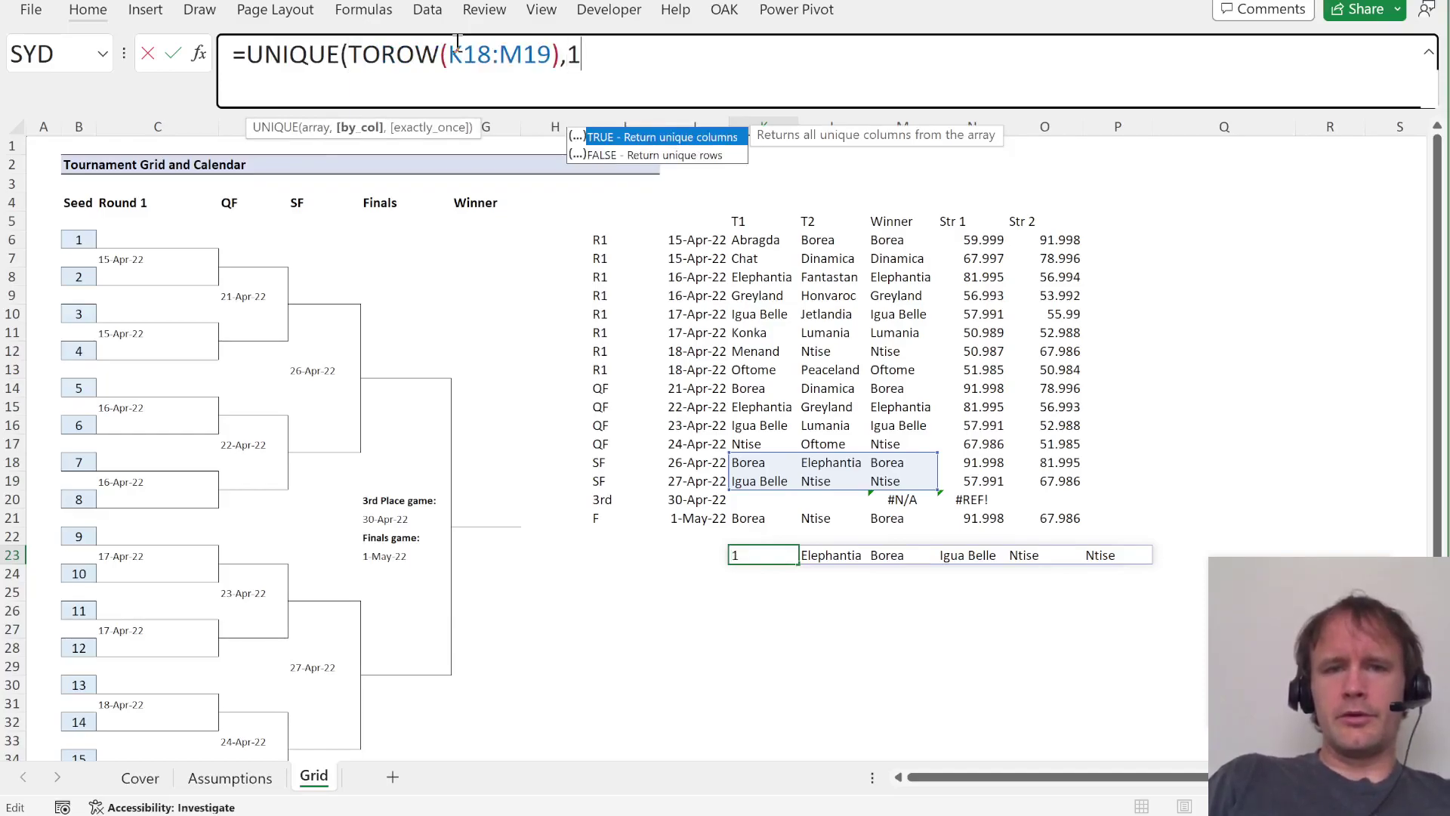
type(",1)")
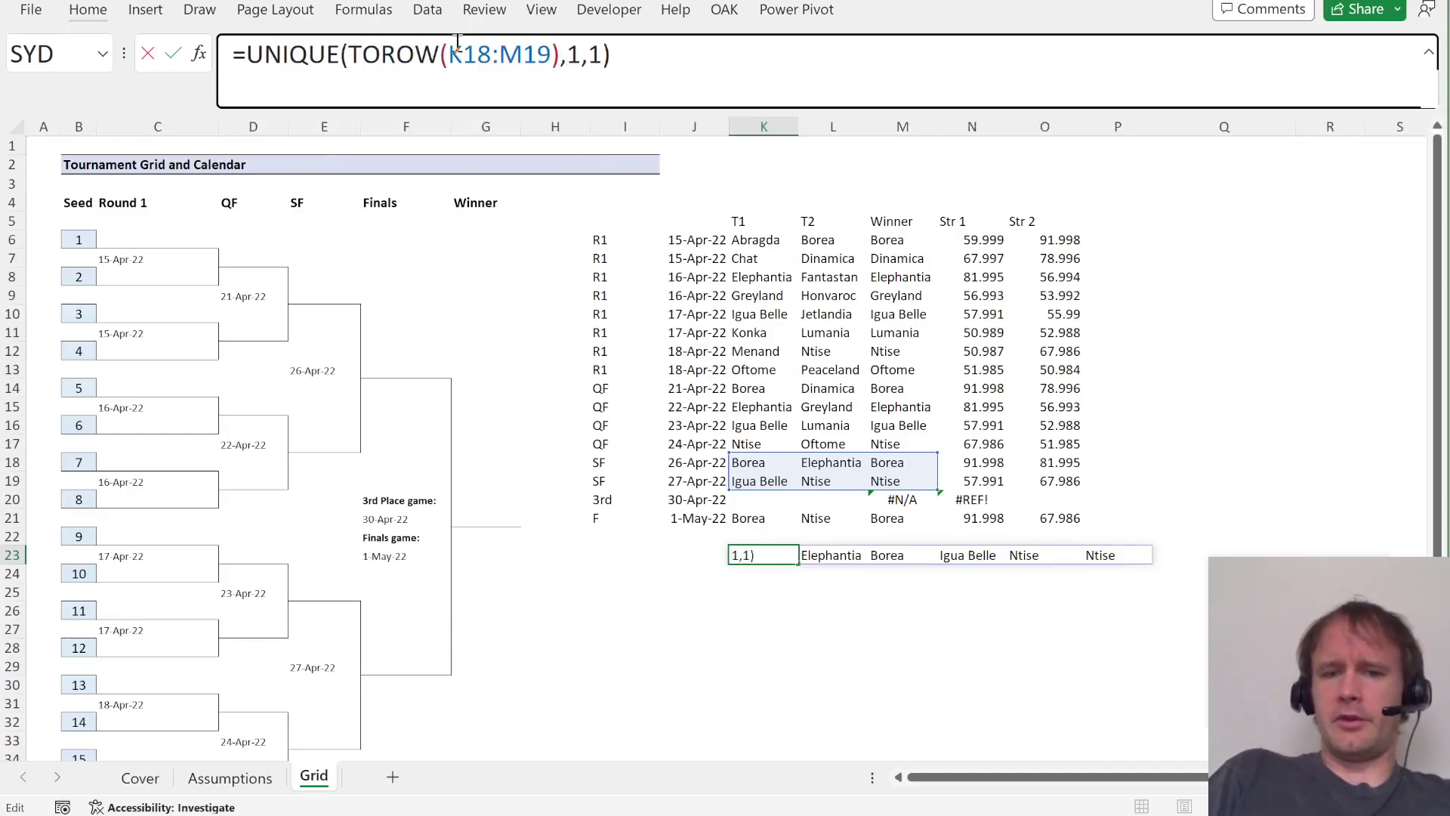
key("Return")
Move the UNIQUE formula from K23 into 3rd-place team cell K20, clearing the test cell.
key("Up")
key("ctrl+c")
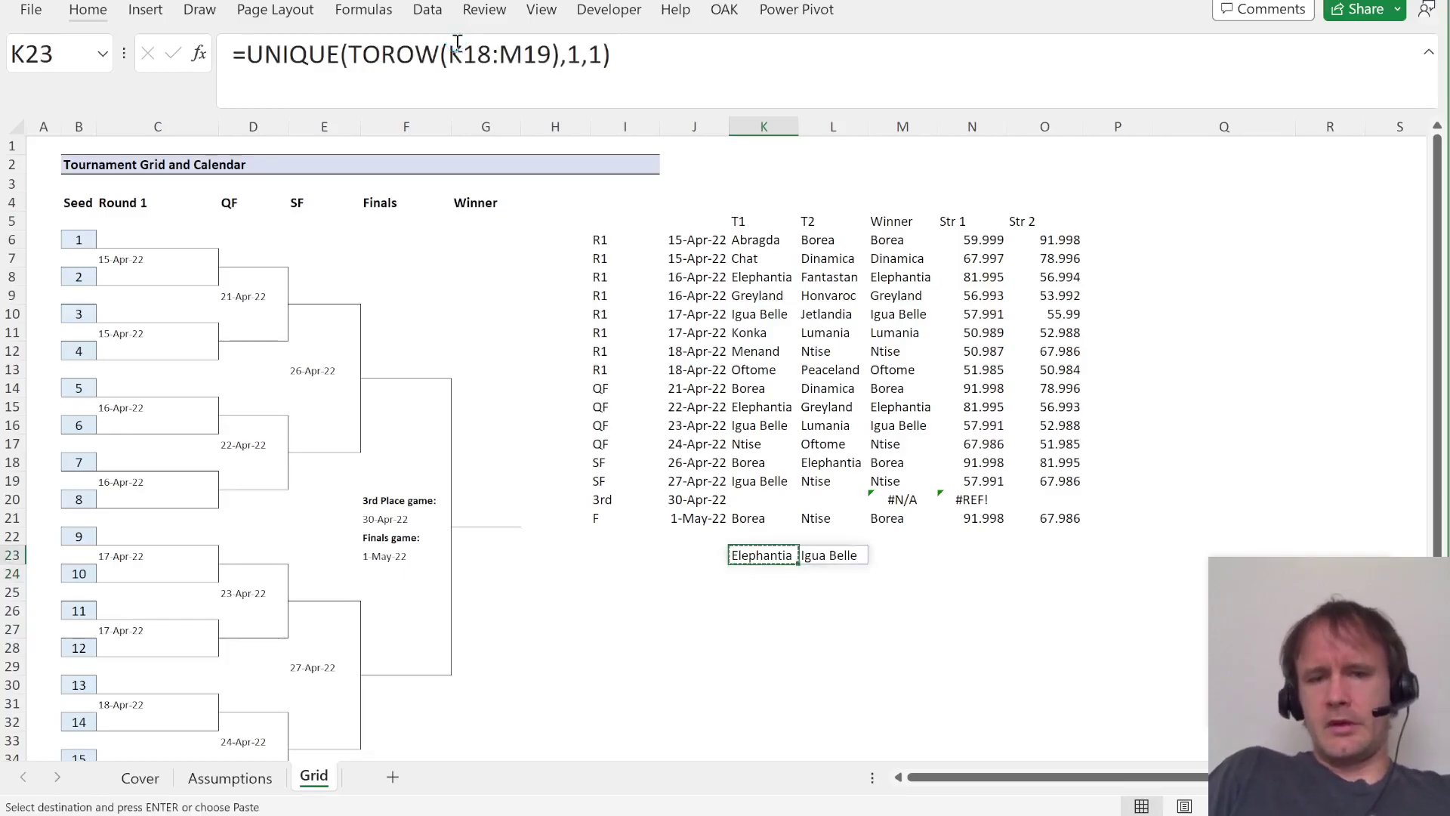
key("Up")
key("Up")
key("Down")
key("Down")
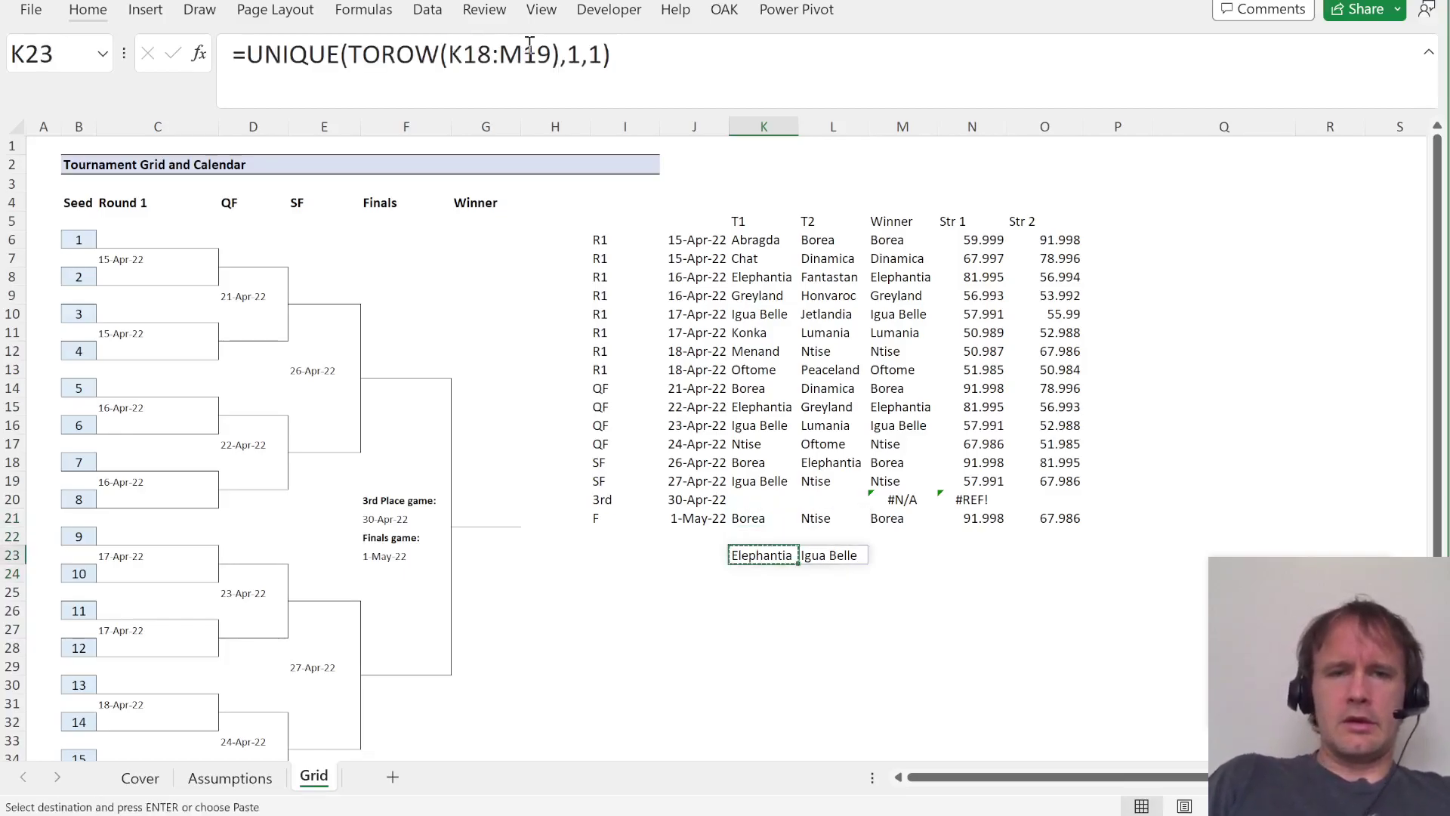
left_click(660, 63)
key("ctrl+shift+Home")
key("ctrl+x")
key("Return")
key("Up")
key("Up")
key("Up")
key("Up")
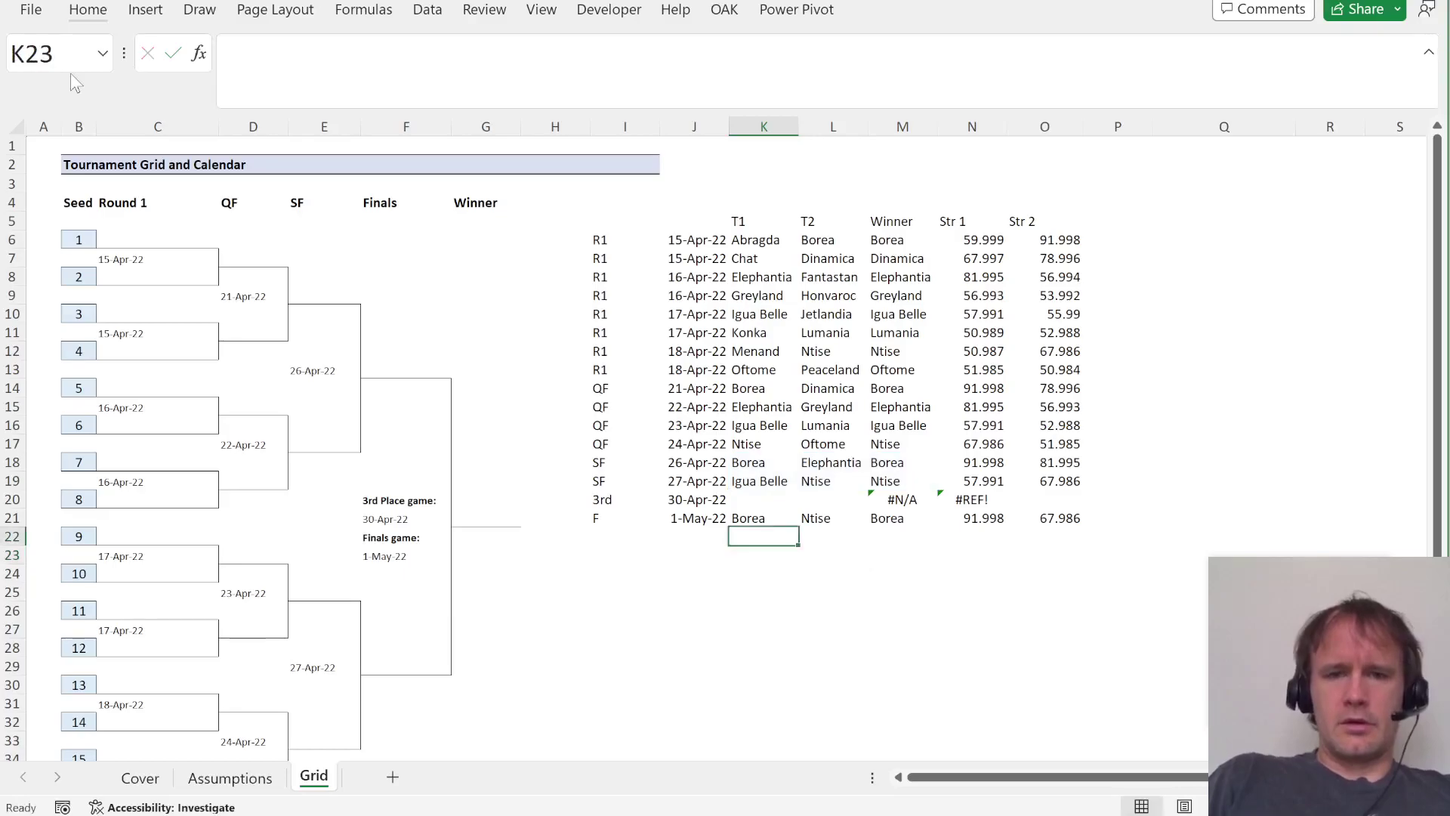
left_click(299, 72)
key("ctrl+v")
key("Return")
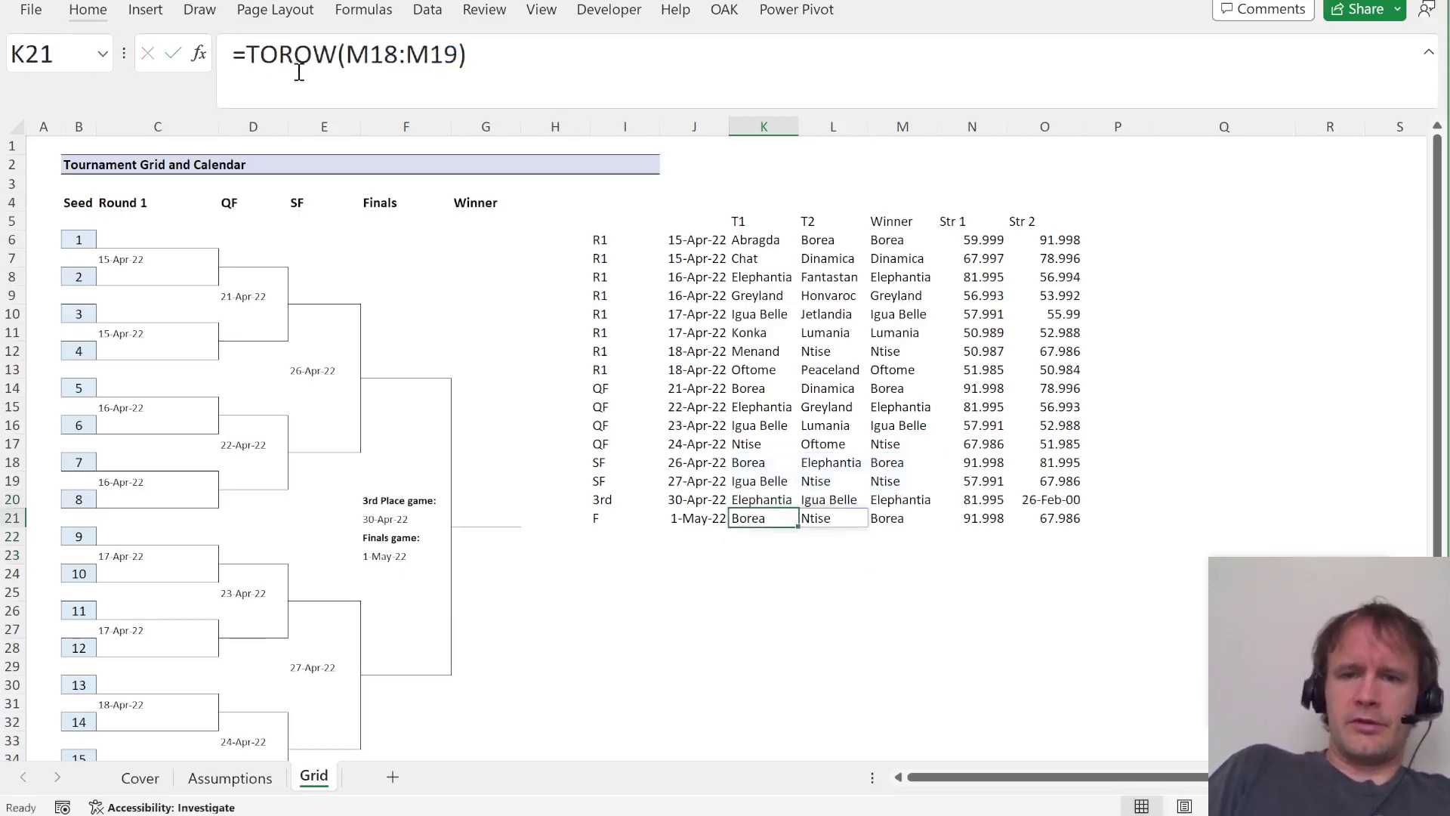
Set 3rd-place strength cell O20 to General format so it shows a plain number.
key("Right")
key("Right")
key("Right")
key("Right")
key("Up")
key("Up")
key("Down")
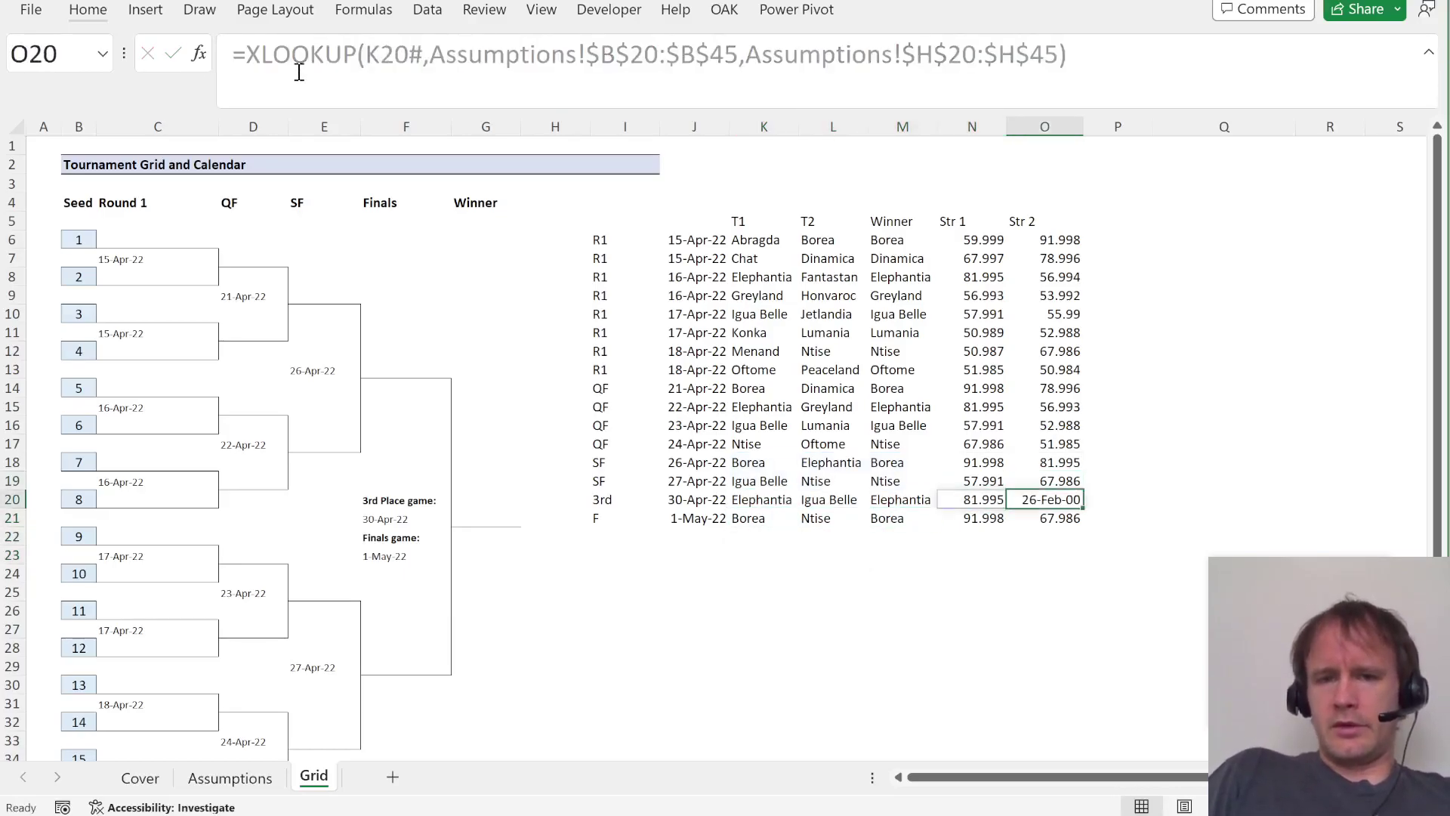
key("ctrl+shift+grave")
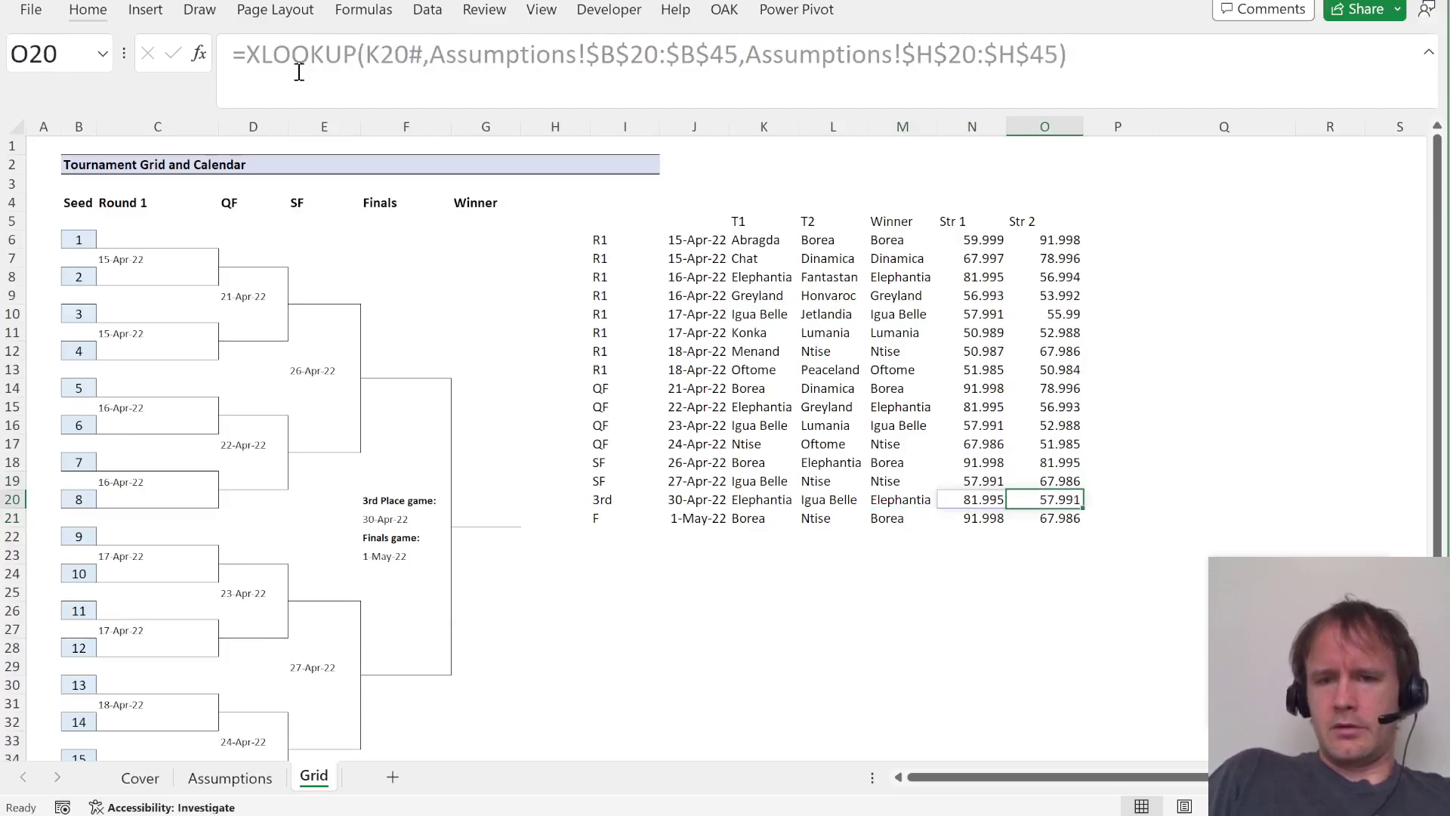
key("Left")
key("Left")
key("Left")
key("Left")
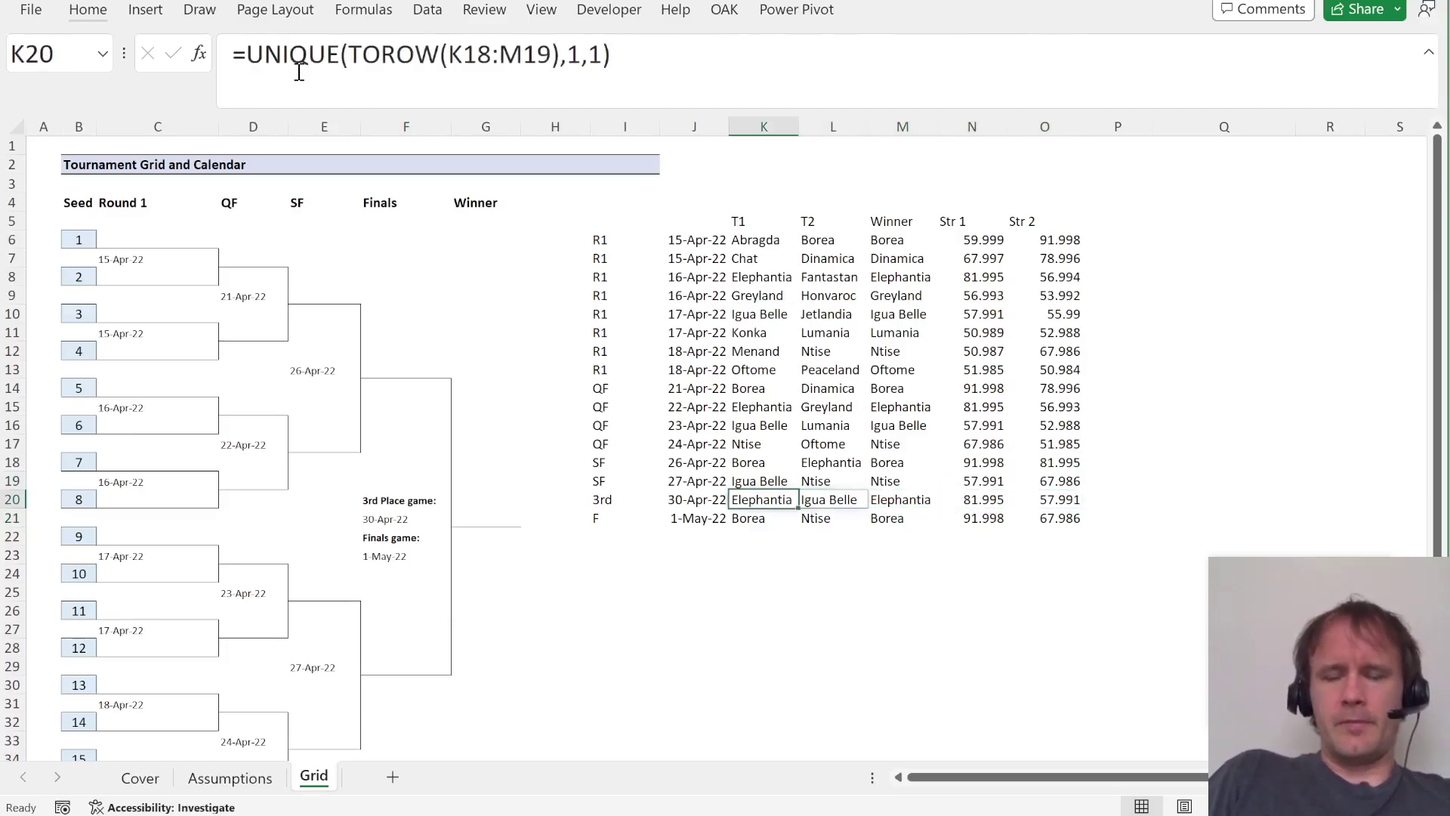
key("Down")
key("Left")
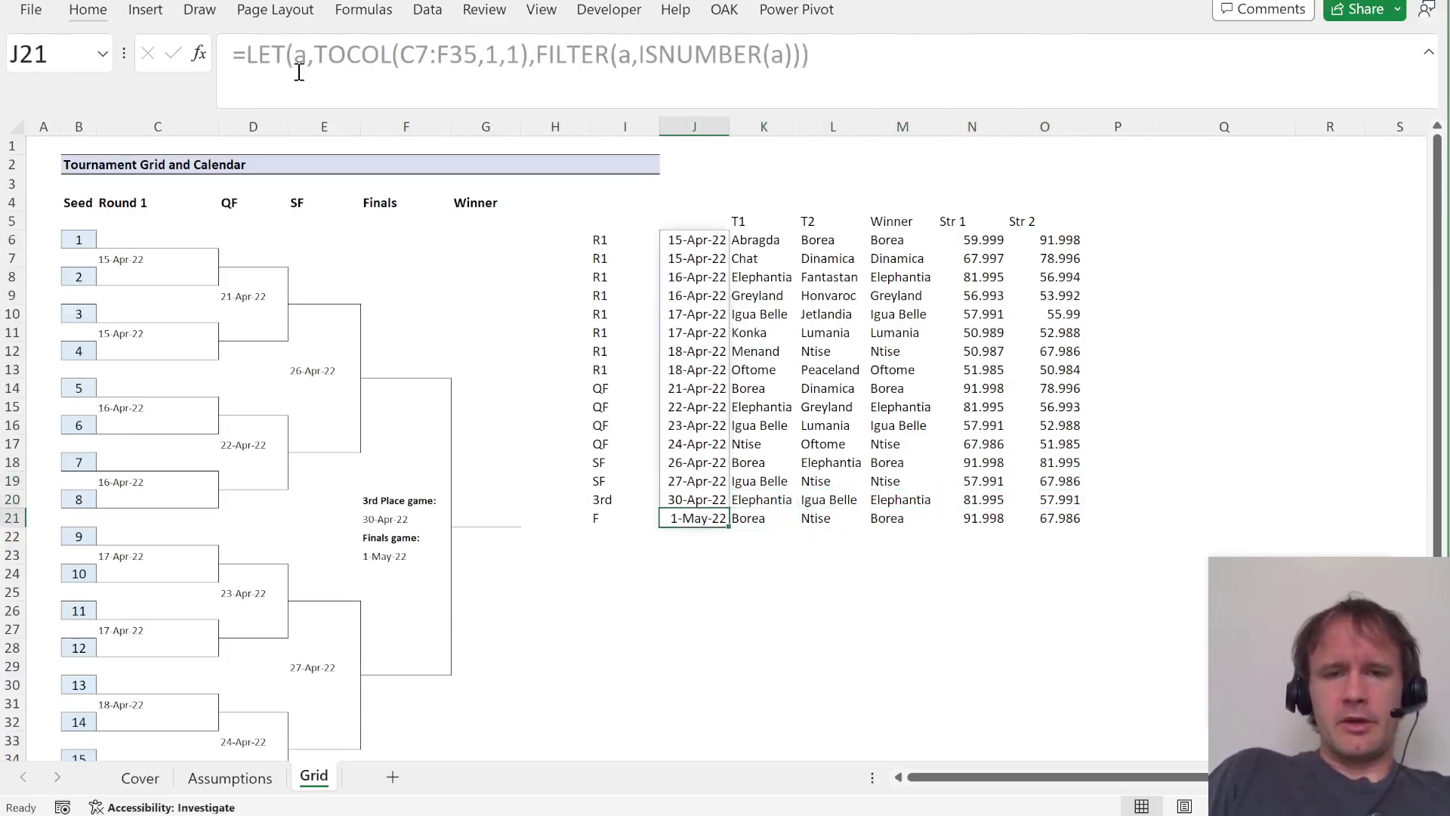
Switch to the Assumptions sheet and go to the empty column beside the seeding.
key("ctrl+Page_Up")
key("Up")
key("Right")
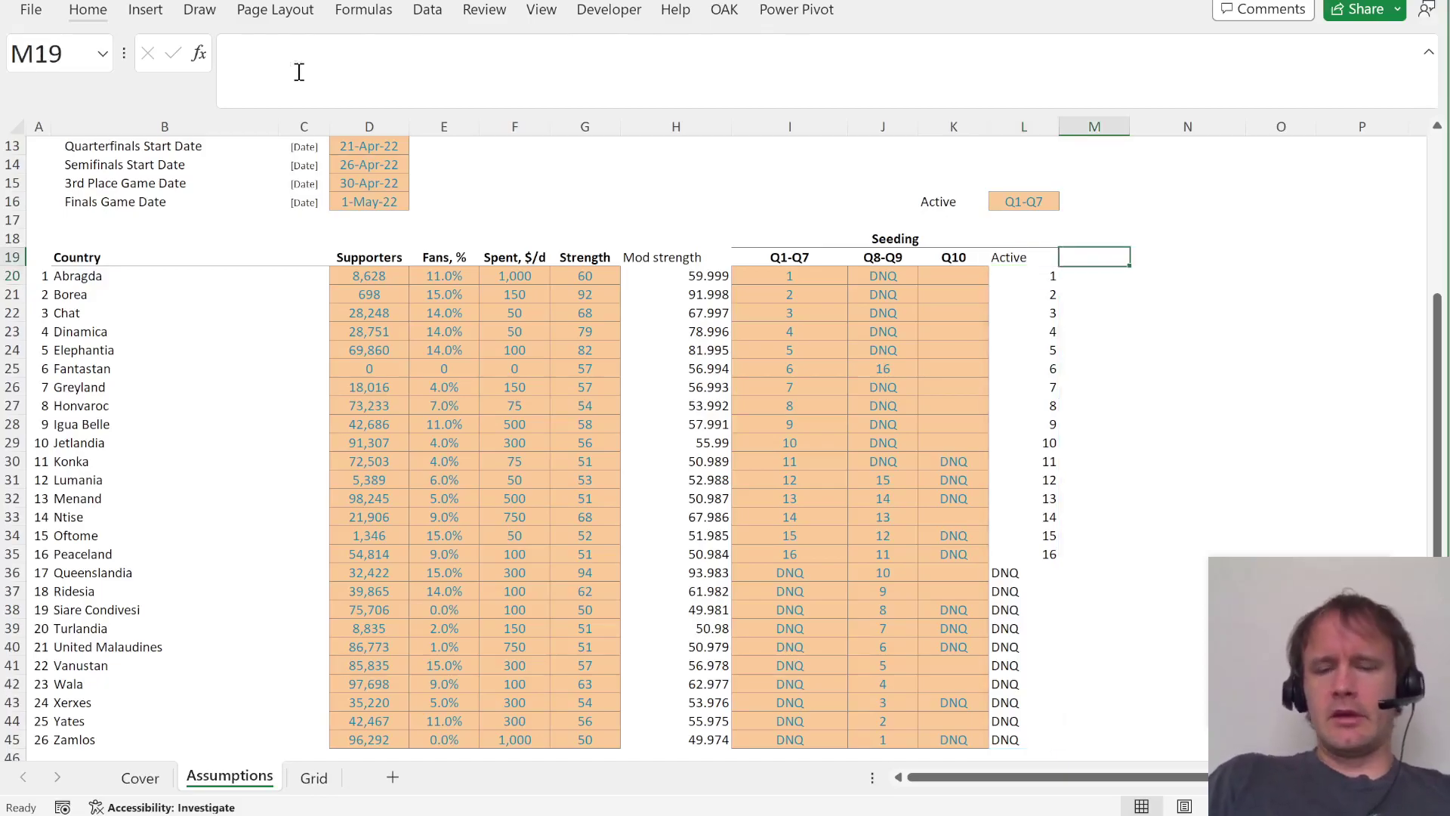
Add a Fan # header in M19 with the formula =E20:E45*D20:D45 below it.
type("Fan #")
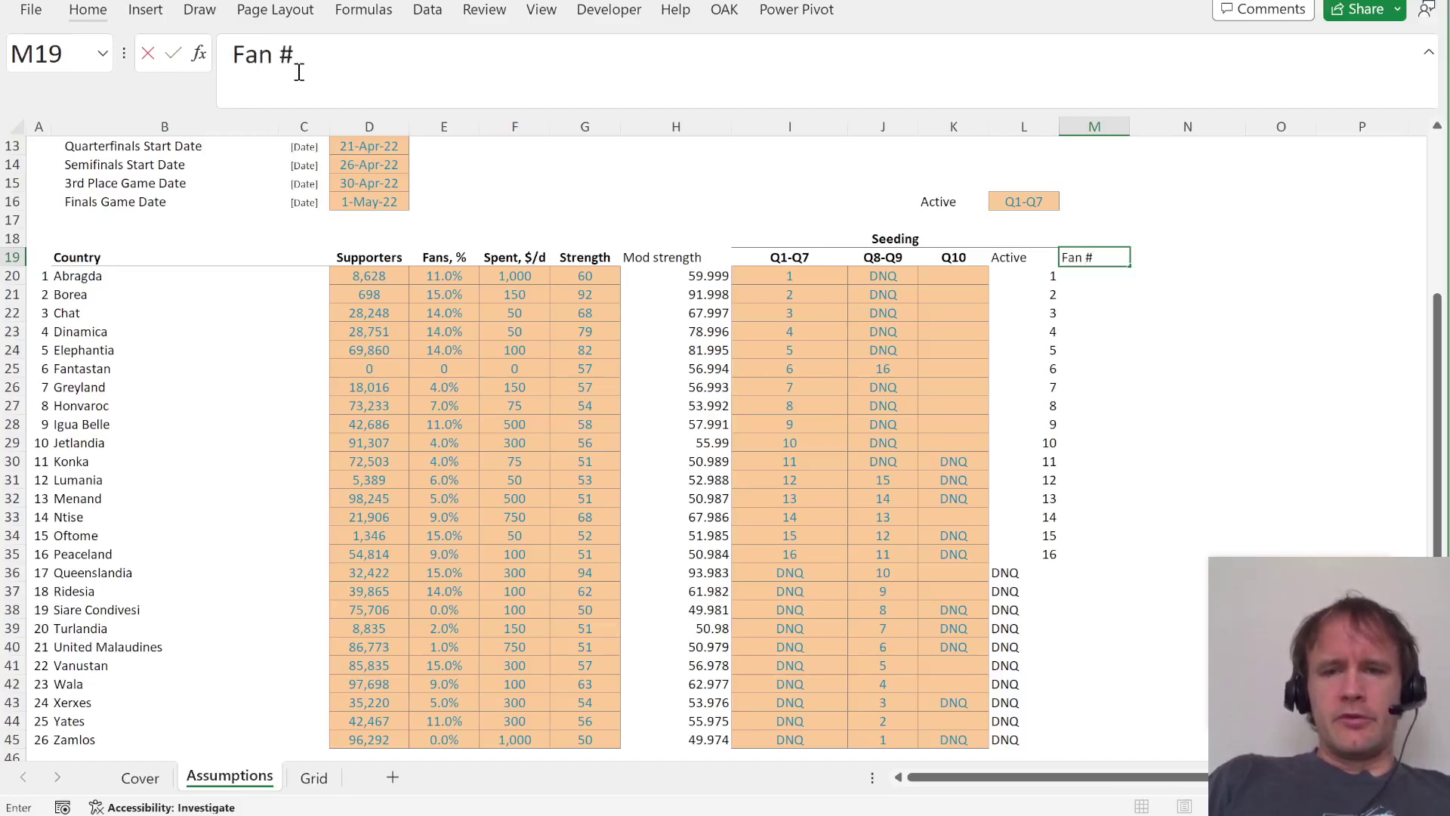
key("Return")
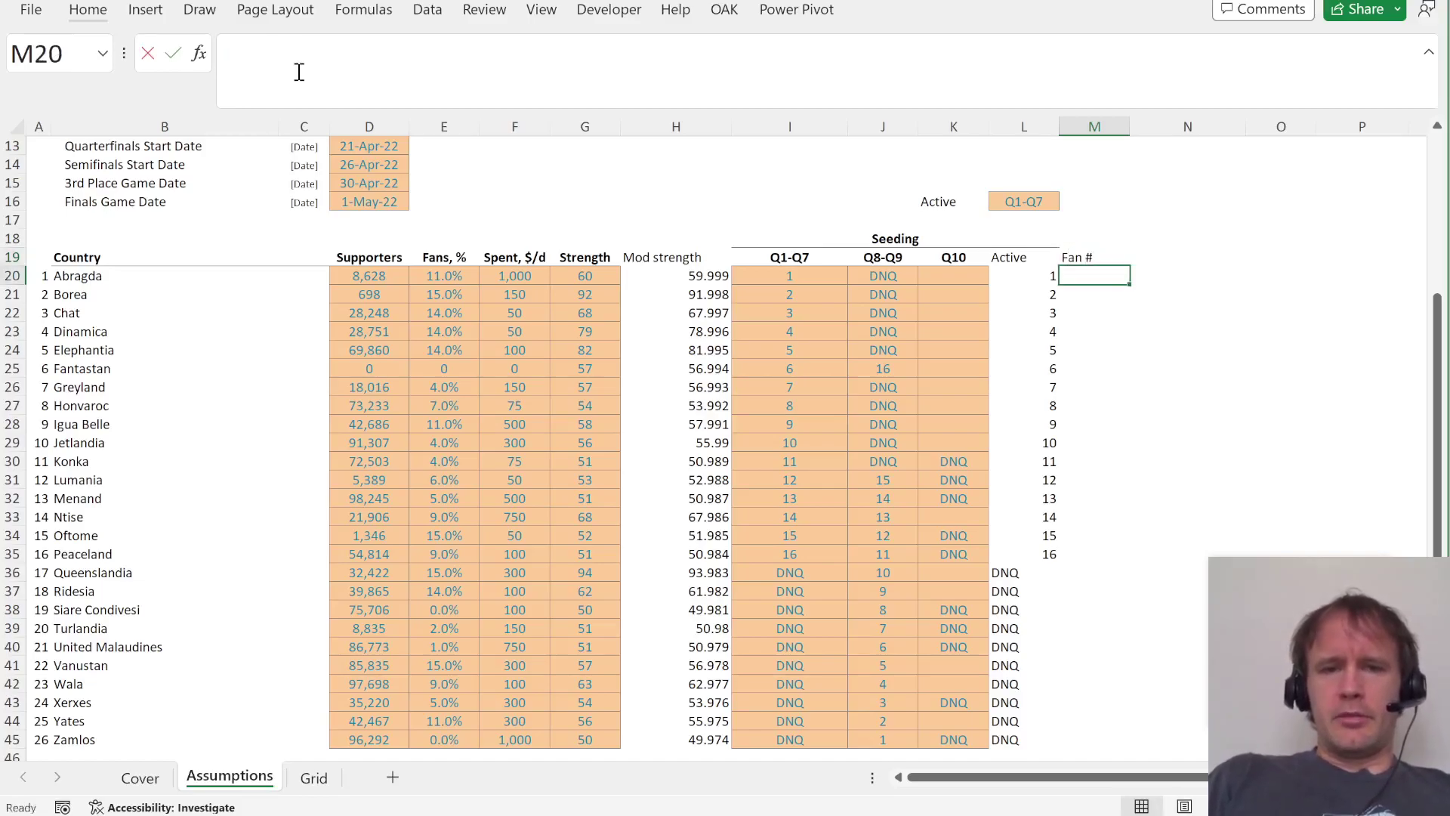
type("=")
key("Left")
key("Left")
key("Left")
key("Left")
key("Left")
key("Left")
key("Left")
key("Left")
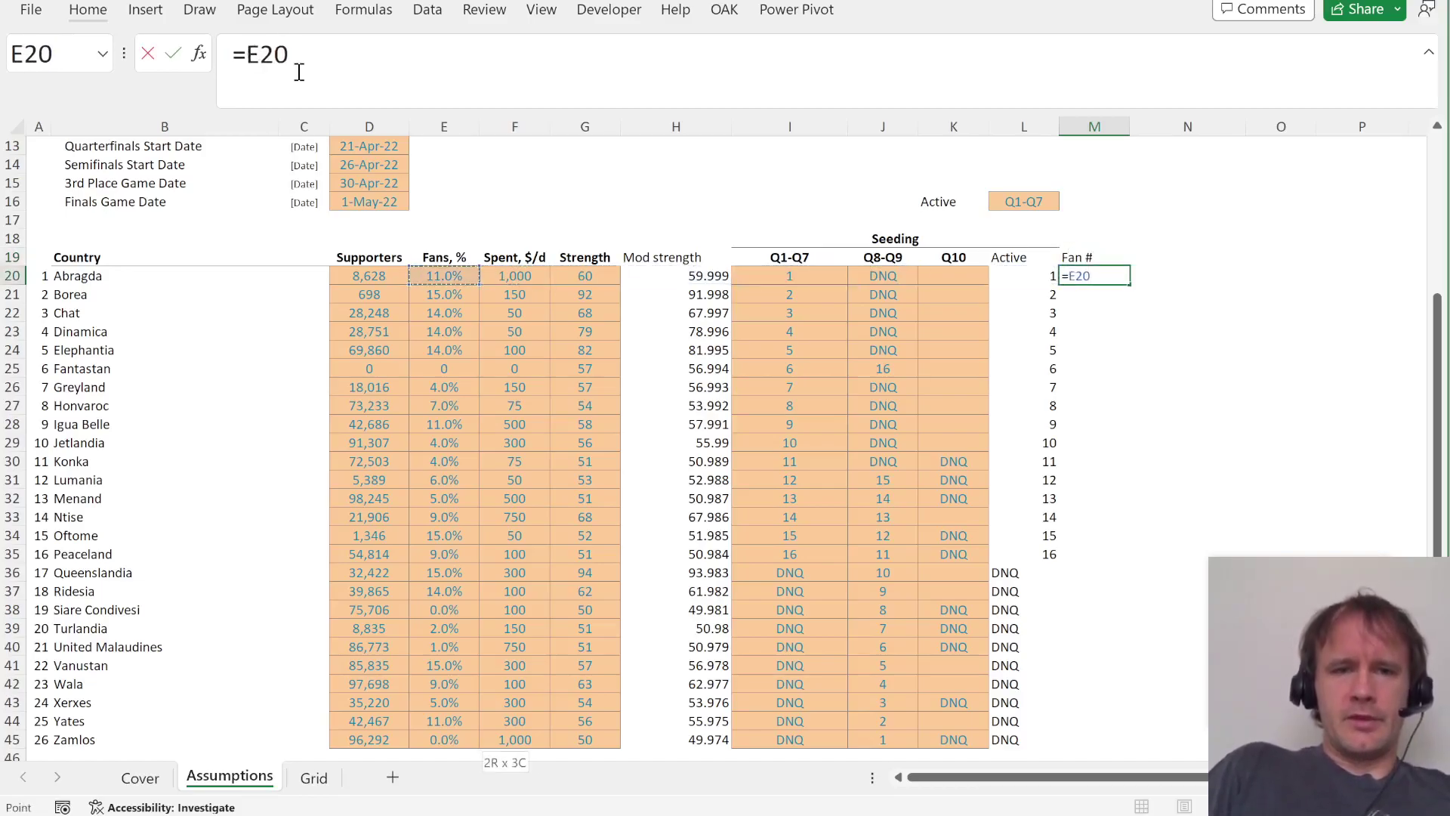
key("ctrl+shift+Down")
type("*")
key("Left")
key("Left")
key("Left")
key("Left")
key("Left")
key("Left")
key("Left")
key("Left")
key("Left")
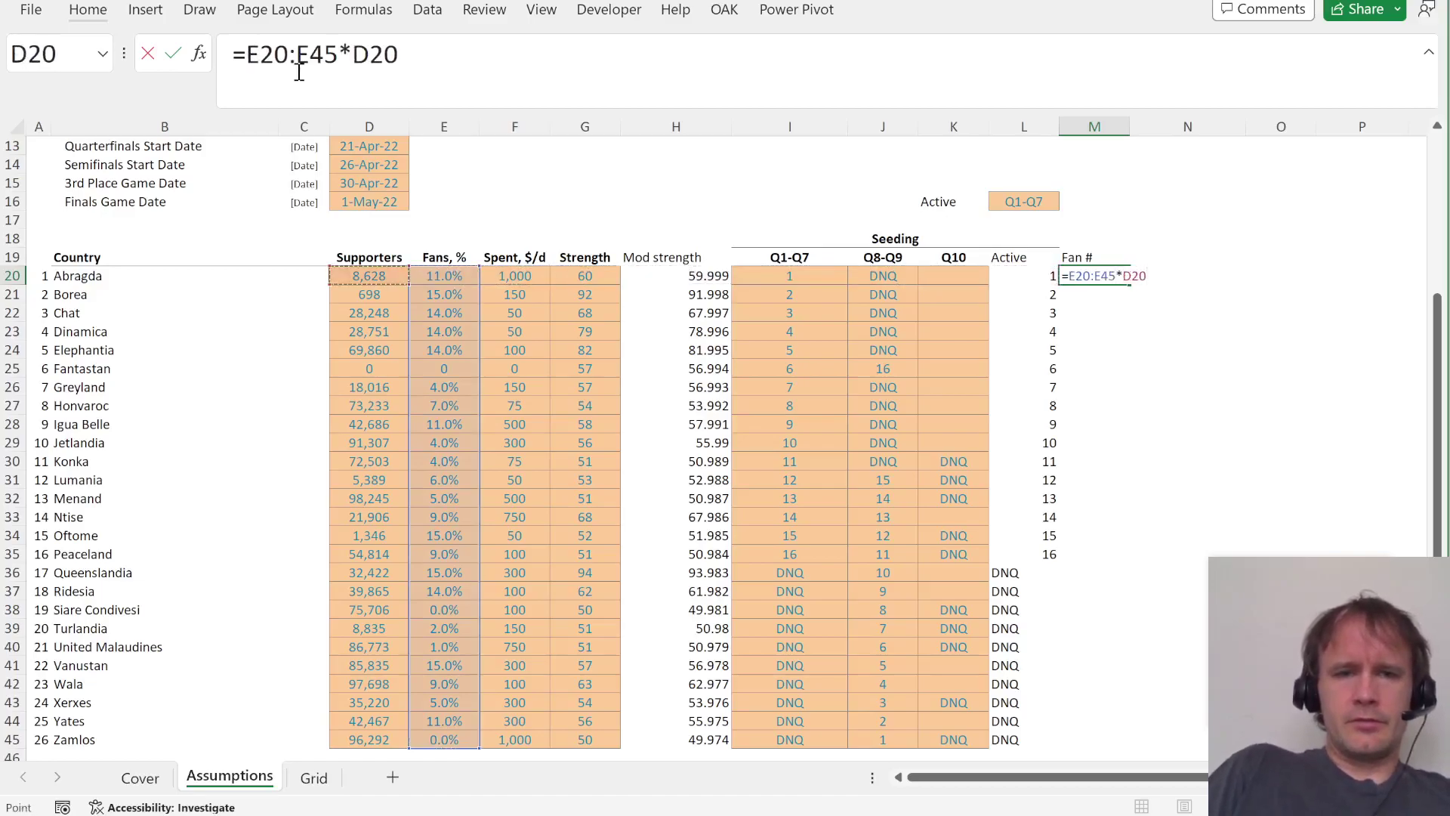
key("ctrl+shift+Down")
key("Return")
key("Up")
key("Up")
Add a Fan spend header in N19 and begin its formula with =M20#*F20:F45.
key("Right")
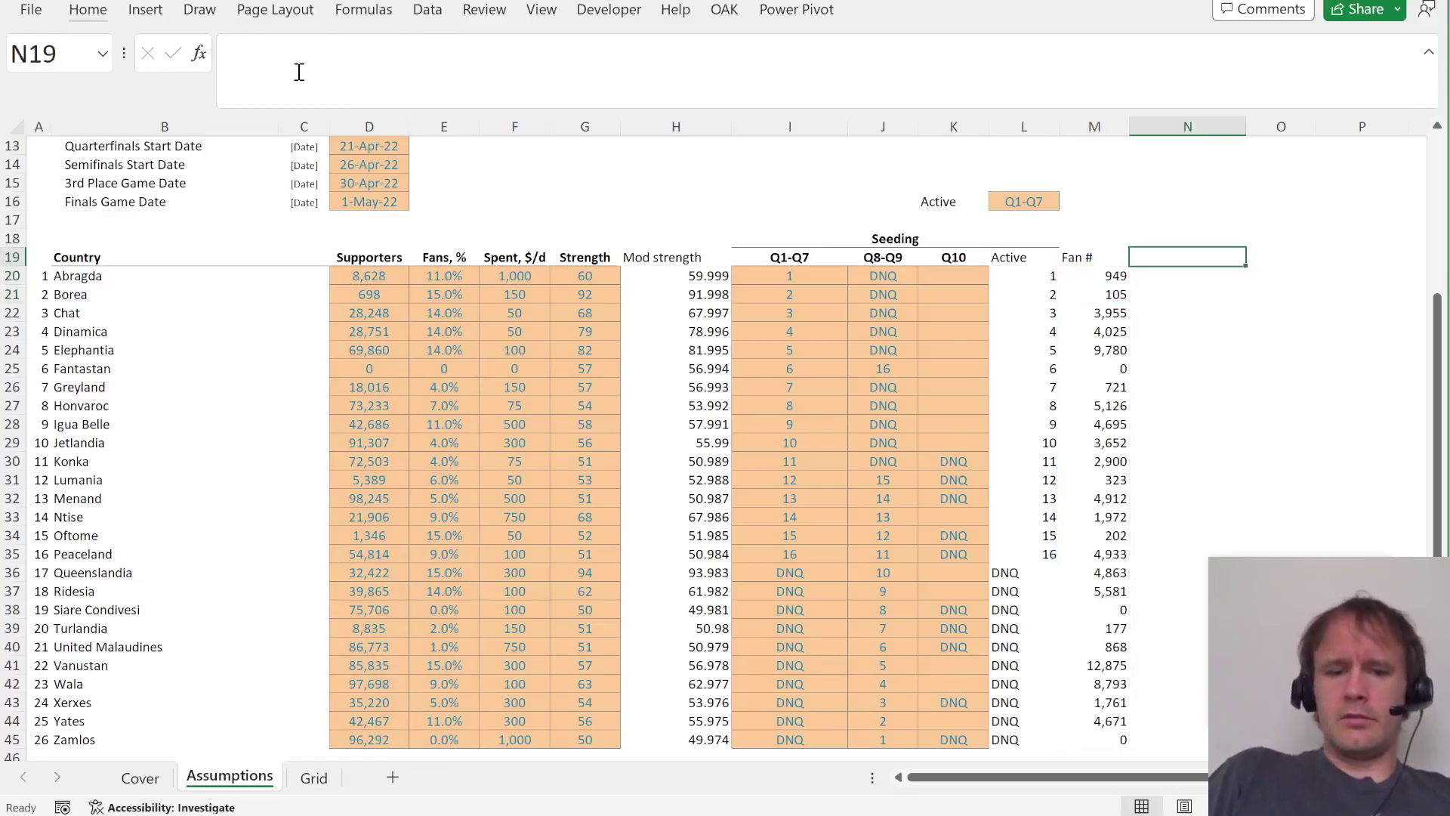
type("Fan spend")
key("Return")
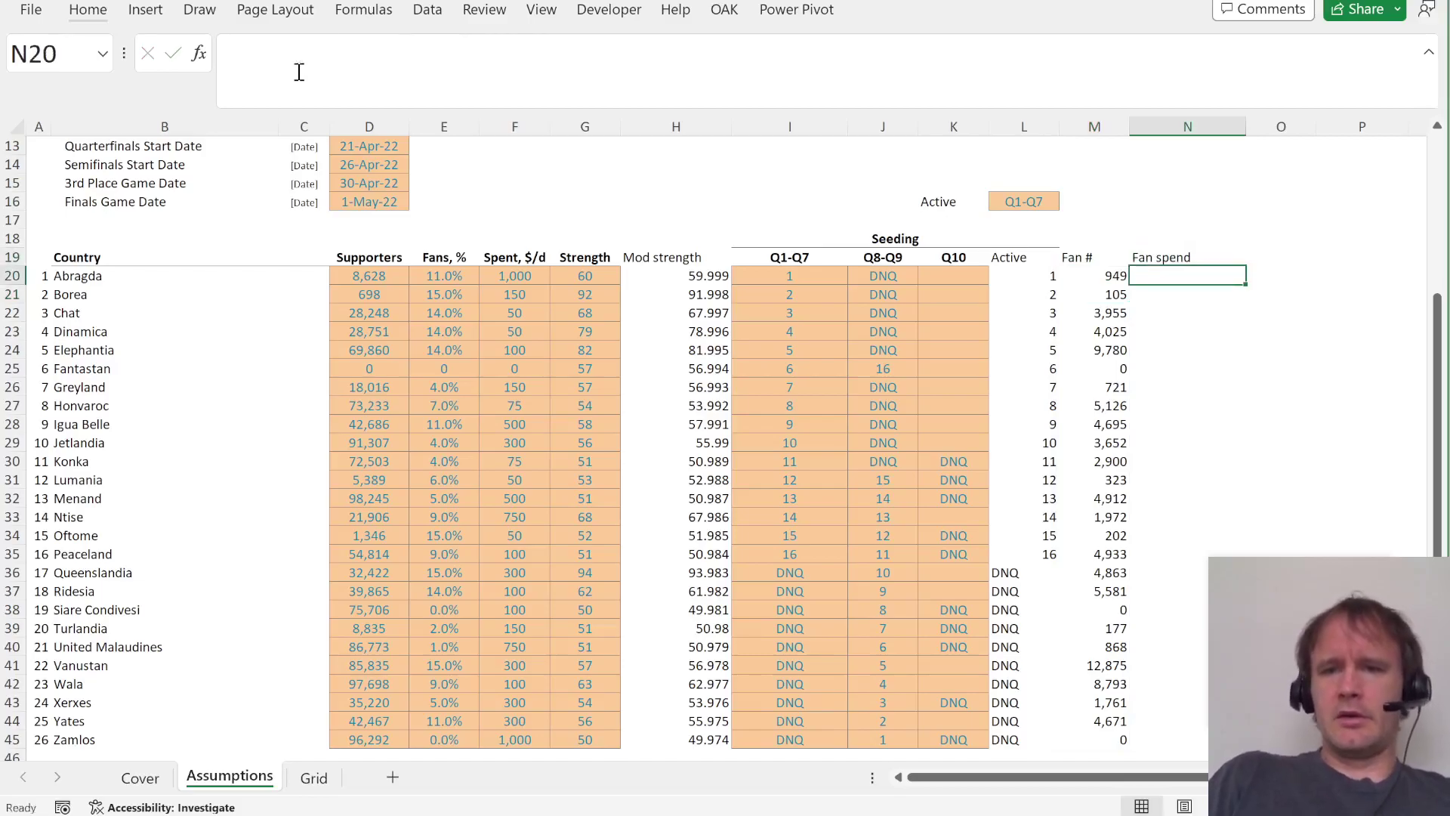
type("=")
key("Left")
type("#*")
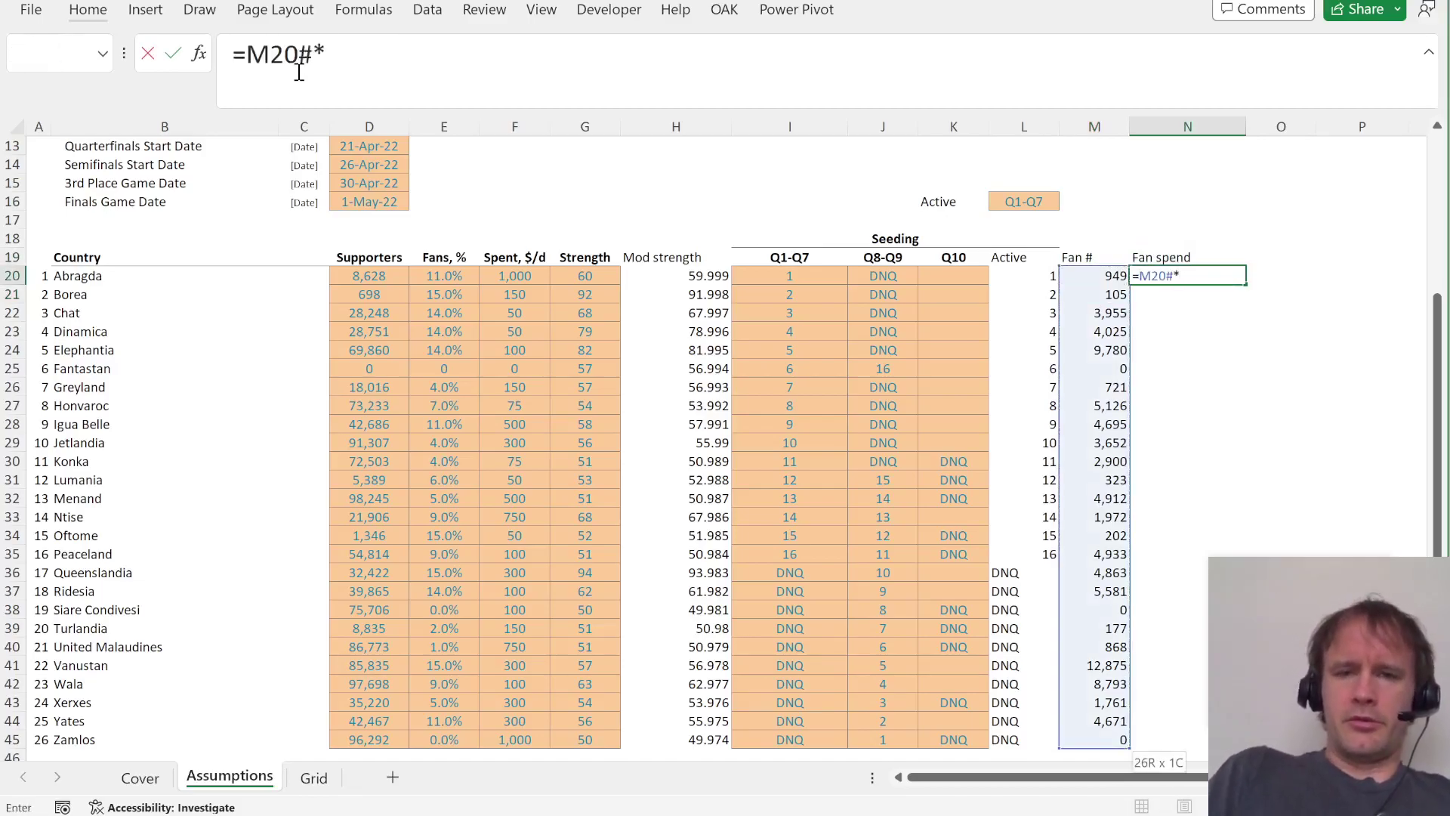
key("Left")
key("Left")
key("Left")
key("Left")
key("Left")
key("Left")
key("Left")
key("Left")
key("ctrl+shift+Down")
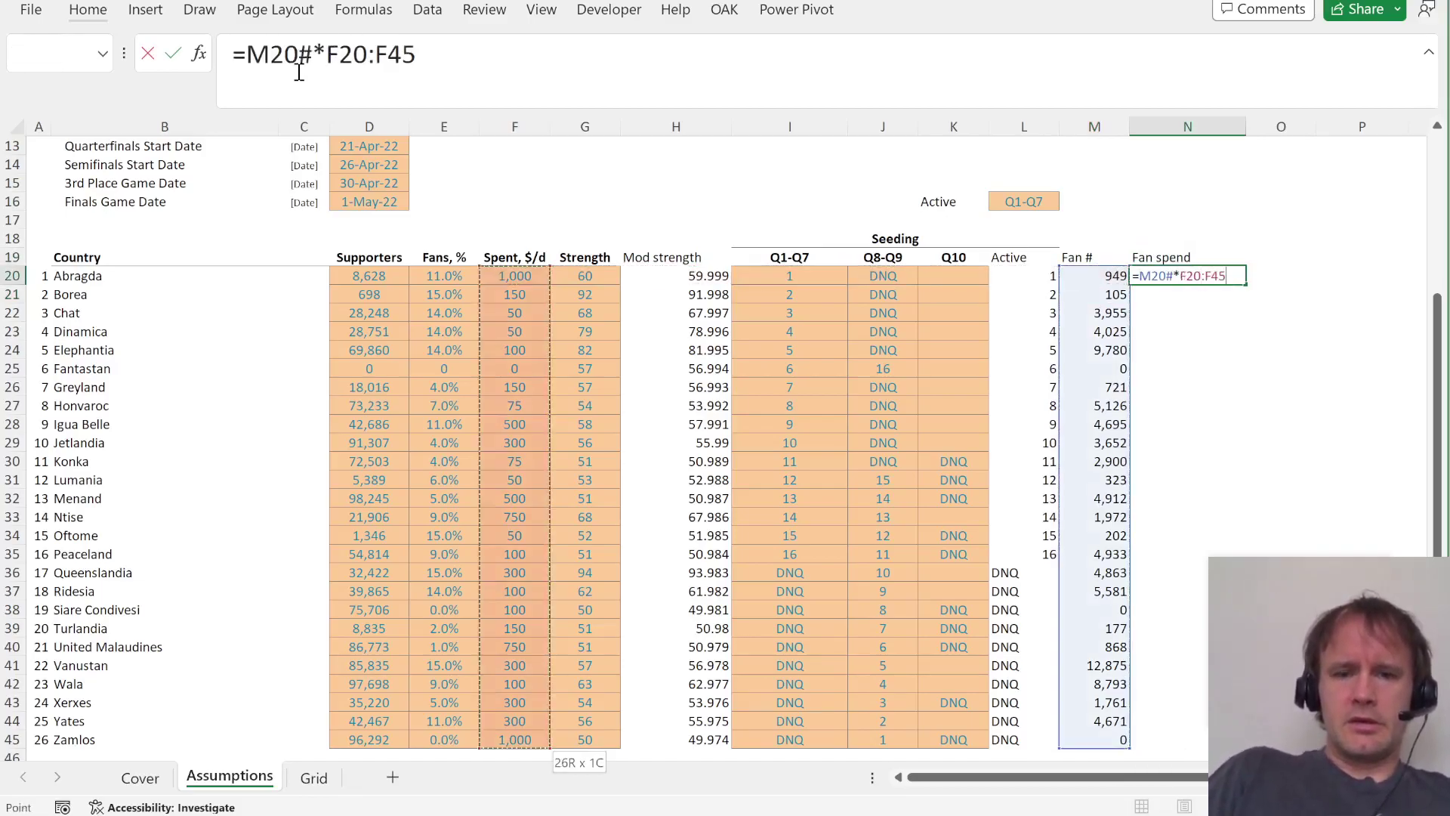
type("*")
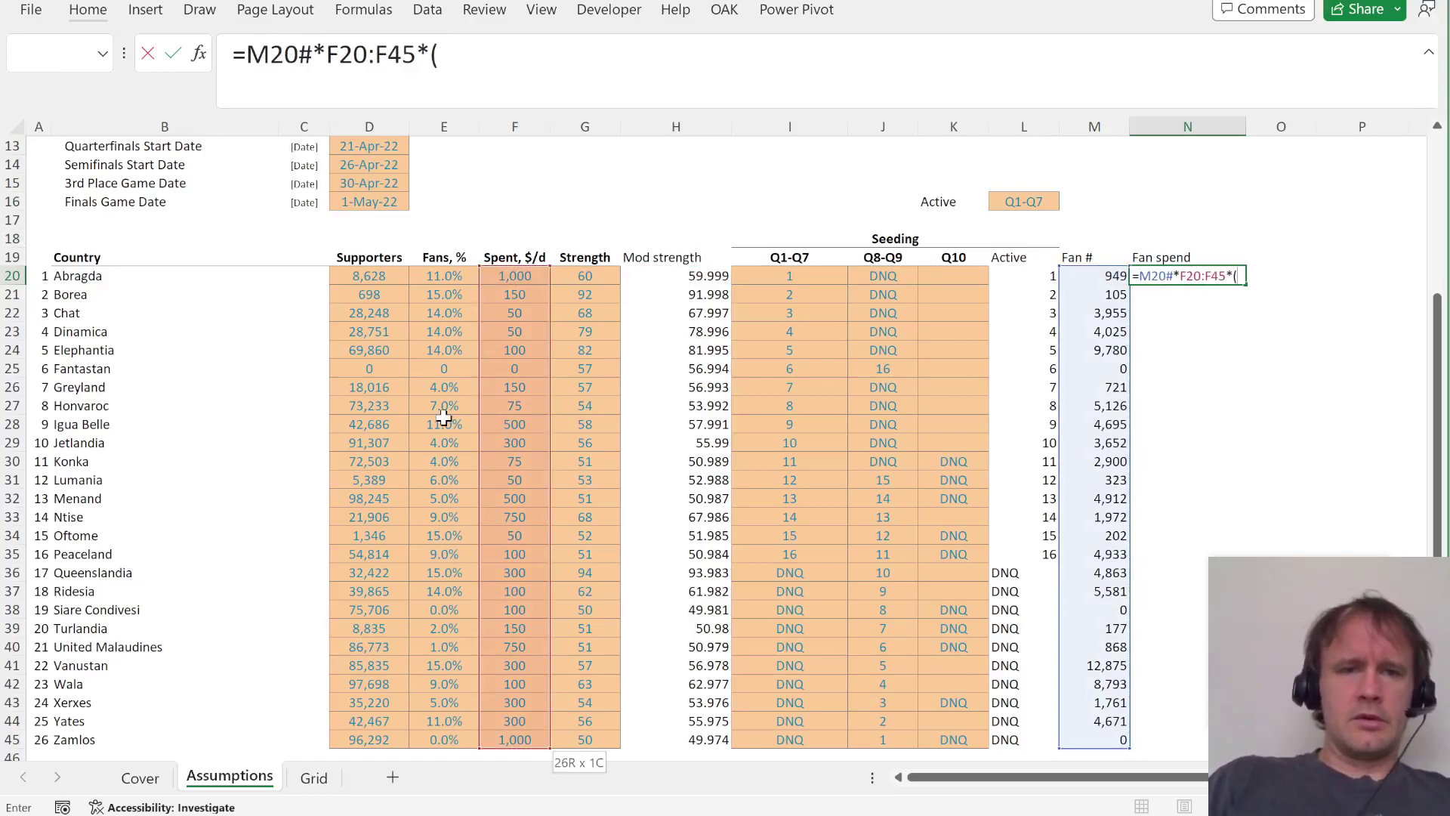
type("(")
Complete Fan spend as =M20#*F20:F45*(D16-D10+2), verifying the stay length is 18 days.
scroll(443, 418, "up", 4)
left_click(379, 409)
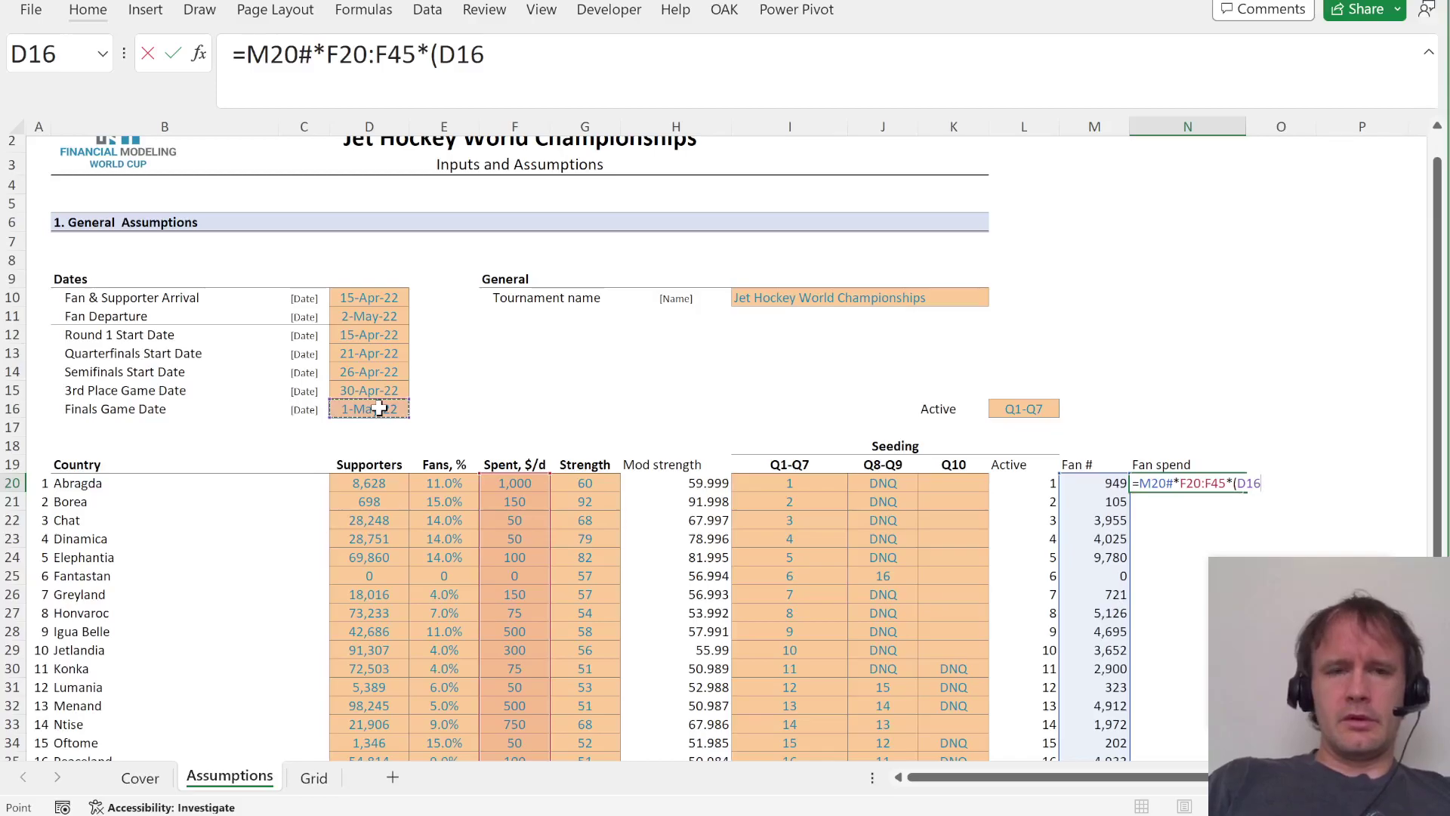
type("-")
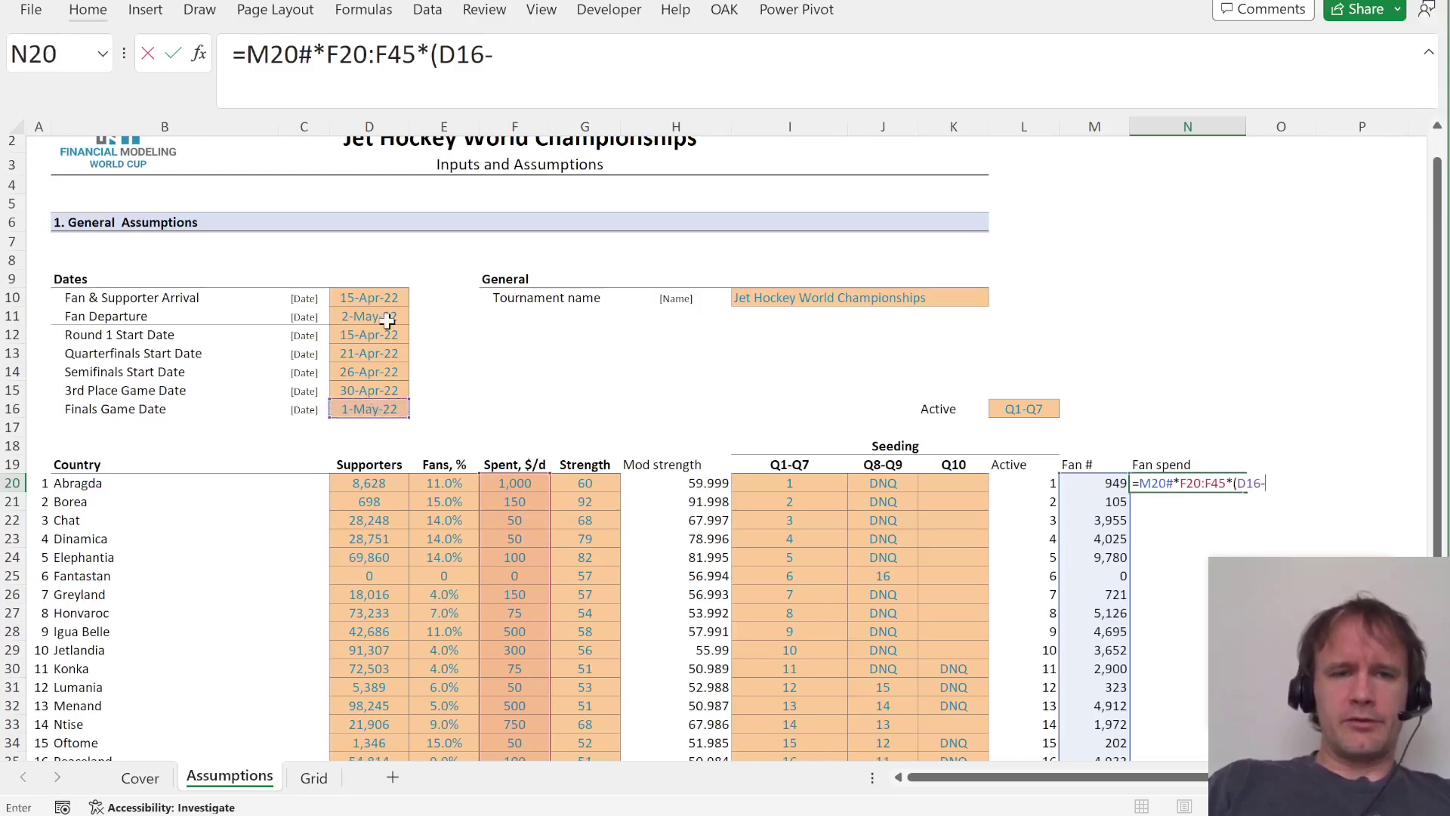
left_click(387, 295)
type("+2")
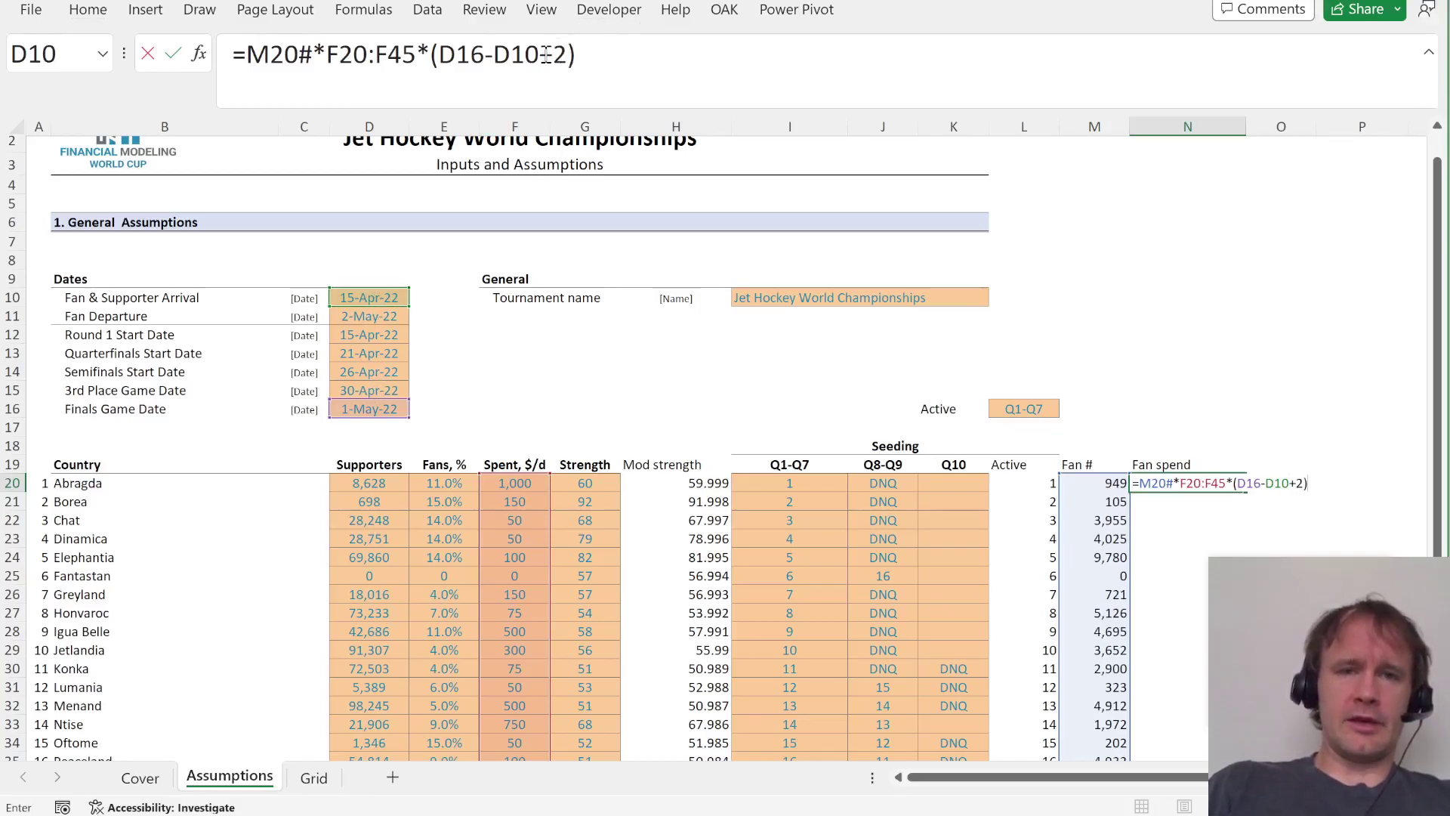
left_click_drag(540, 54, 571, 55)
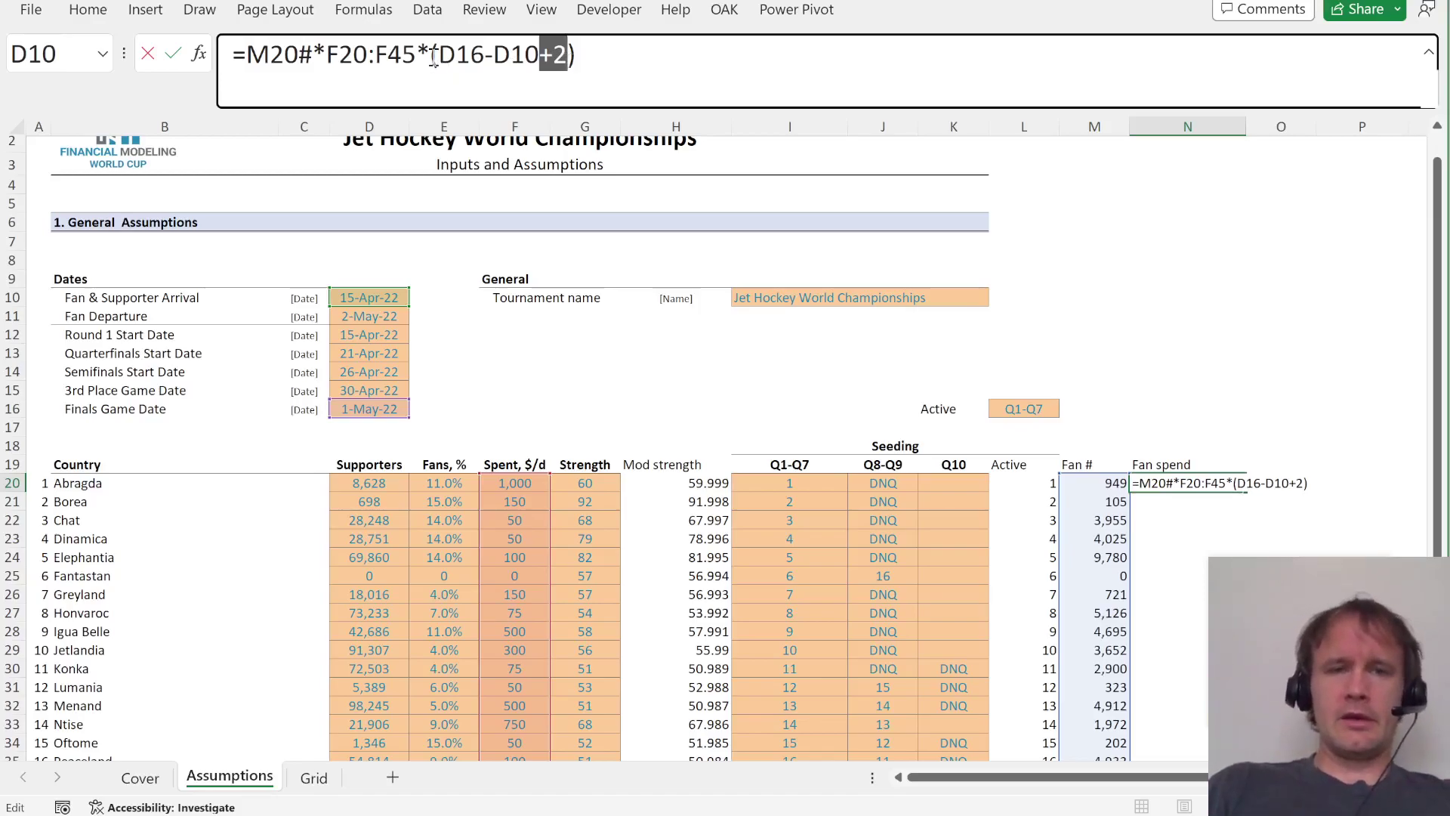
left_click_drag(434, 59, 665, 65)
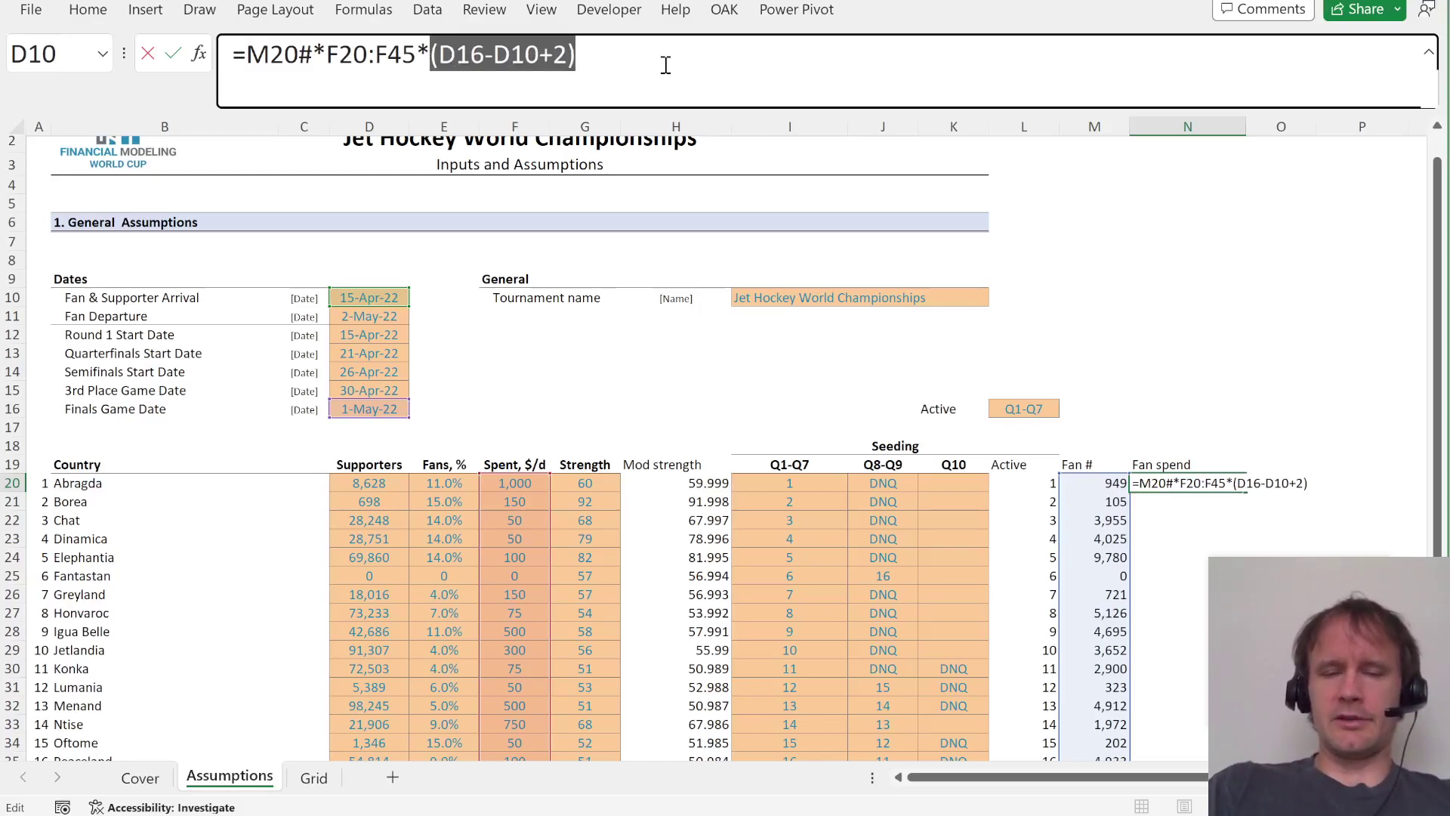
key("F9")
key("ctrl+z")
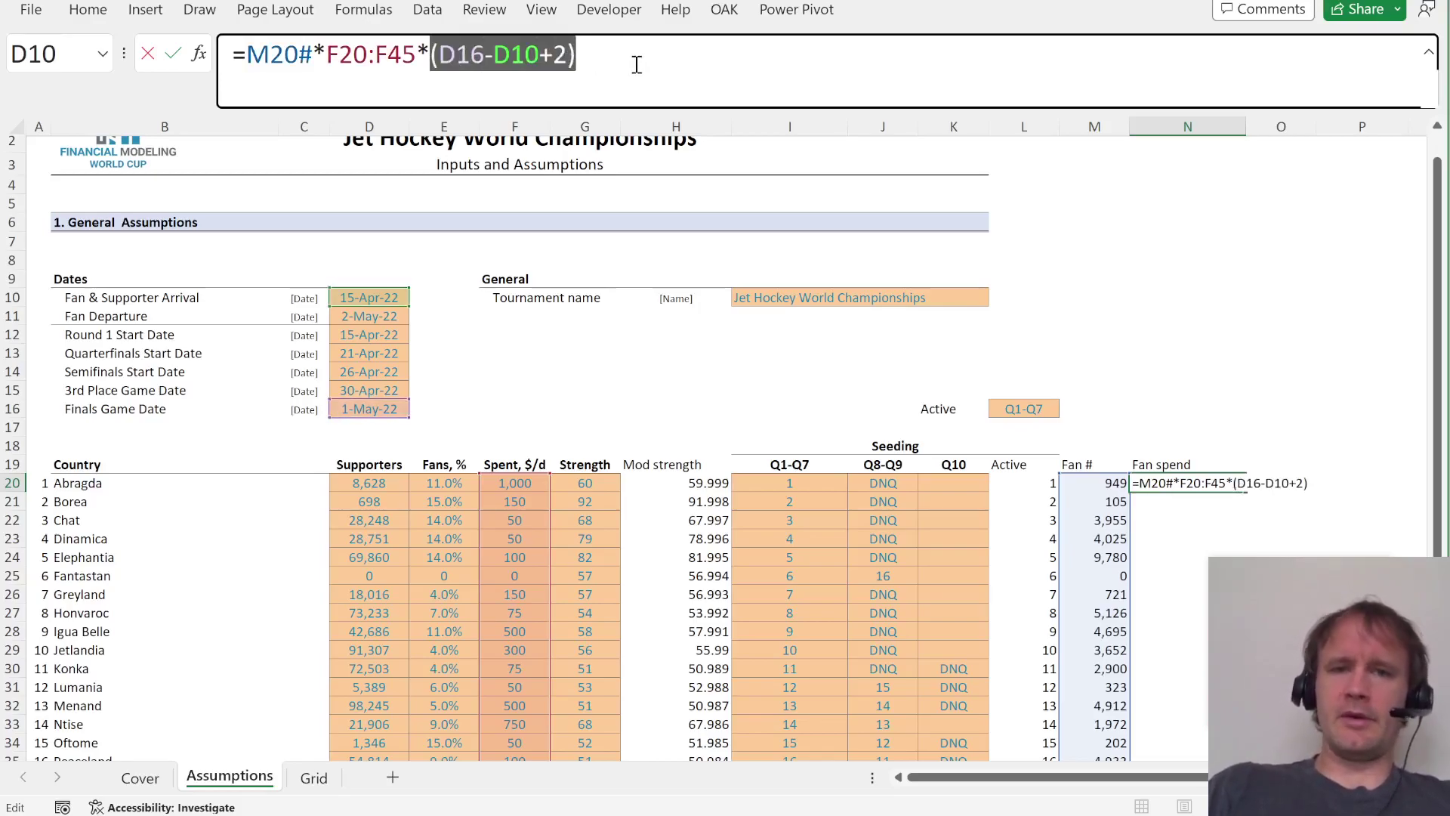
left_click(637, 65)
key("ctrl+Return")
Apply Comma Style to all the Fan spend results.
key("ctrl+shift+Down")
key("ctrl+shift+1")
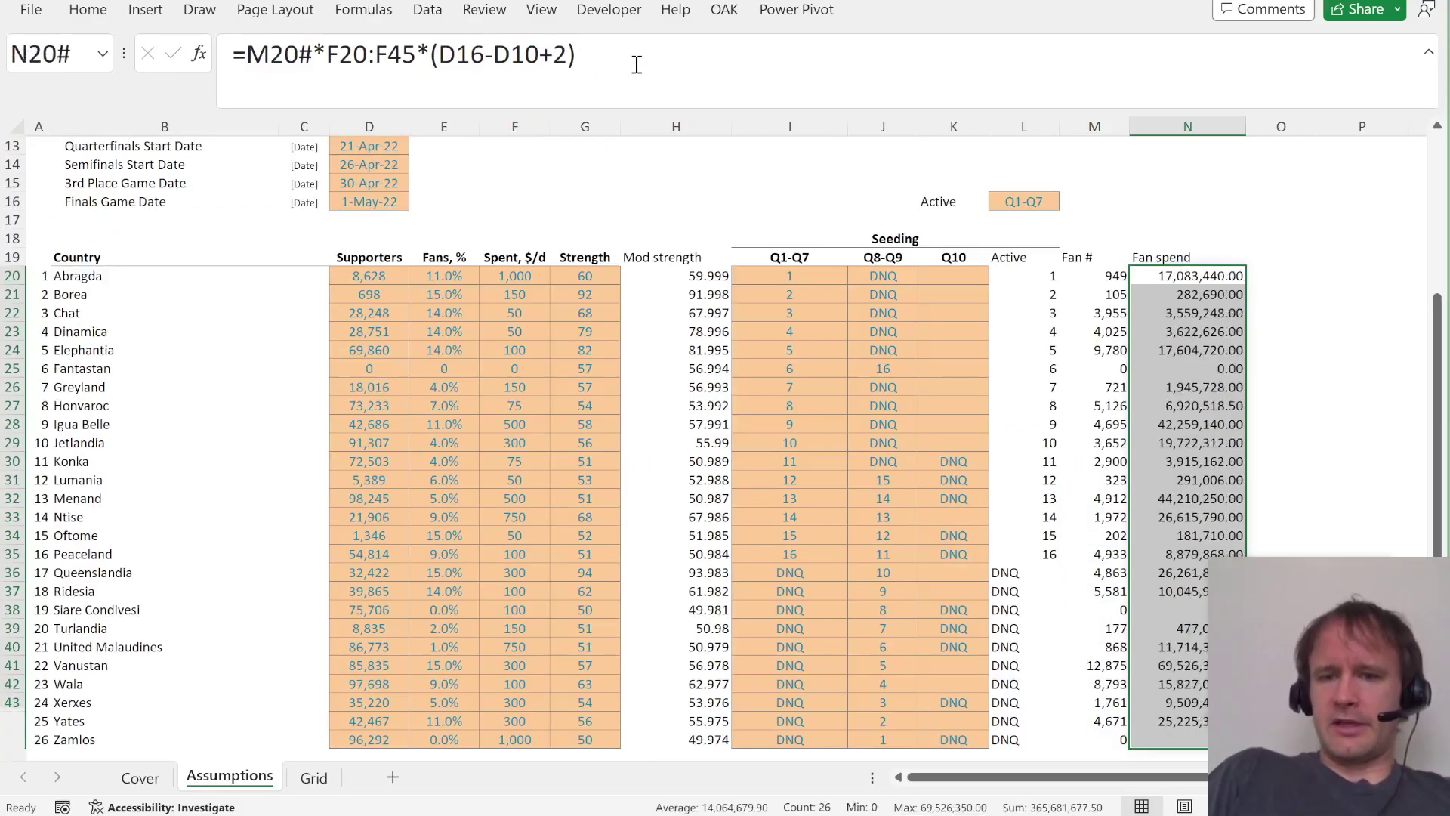
key("alt")
Remove the Fan spend decimals and add a Supp? header in O19.
key("h")
key("9")
key("9")
key("Up")
key("Right")
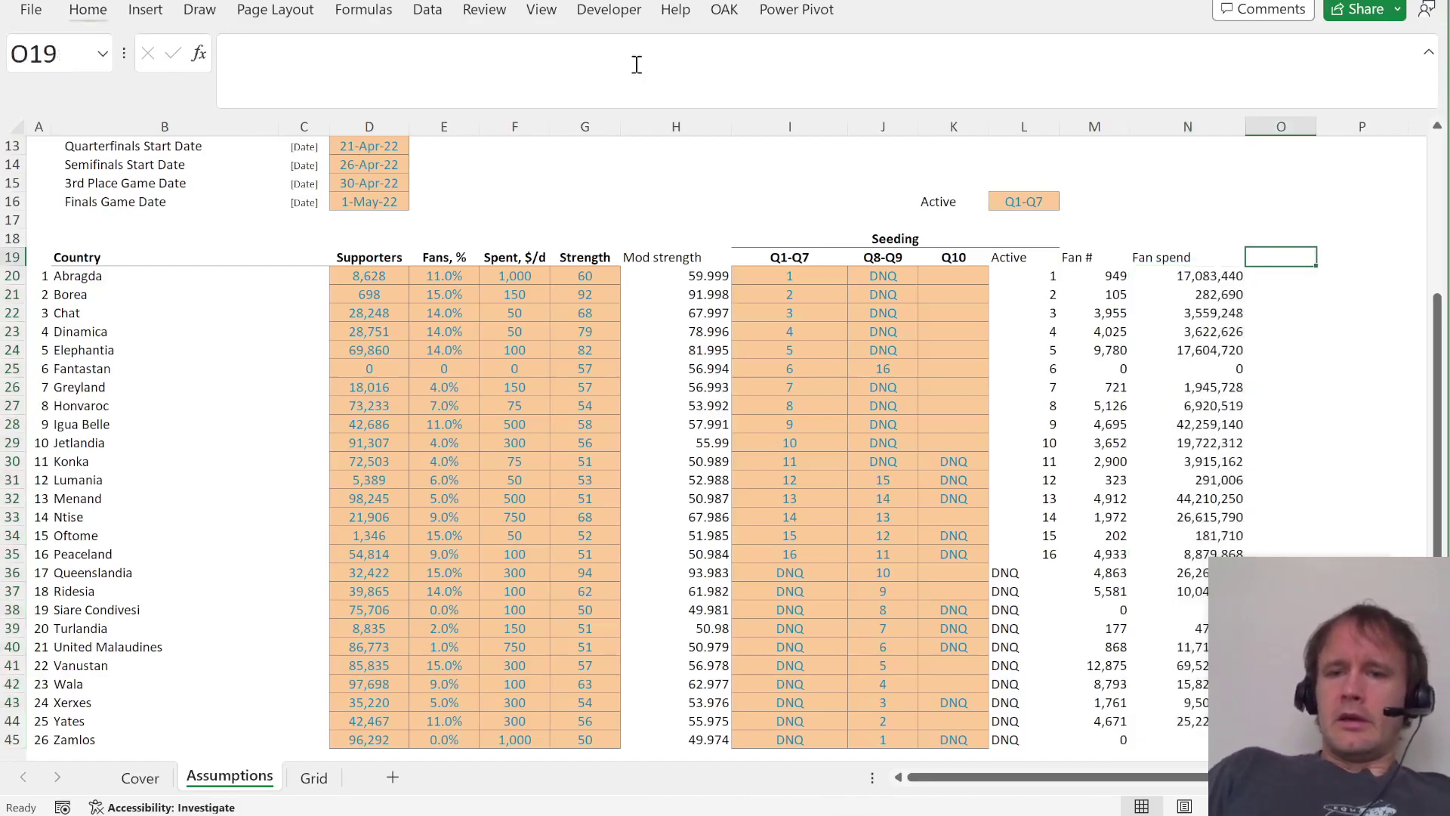
type("Supp?")
key("Return")
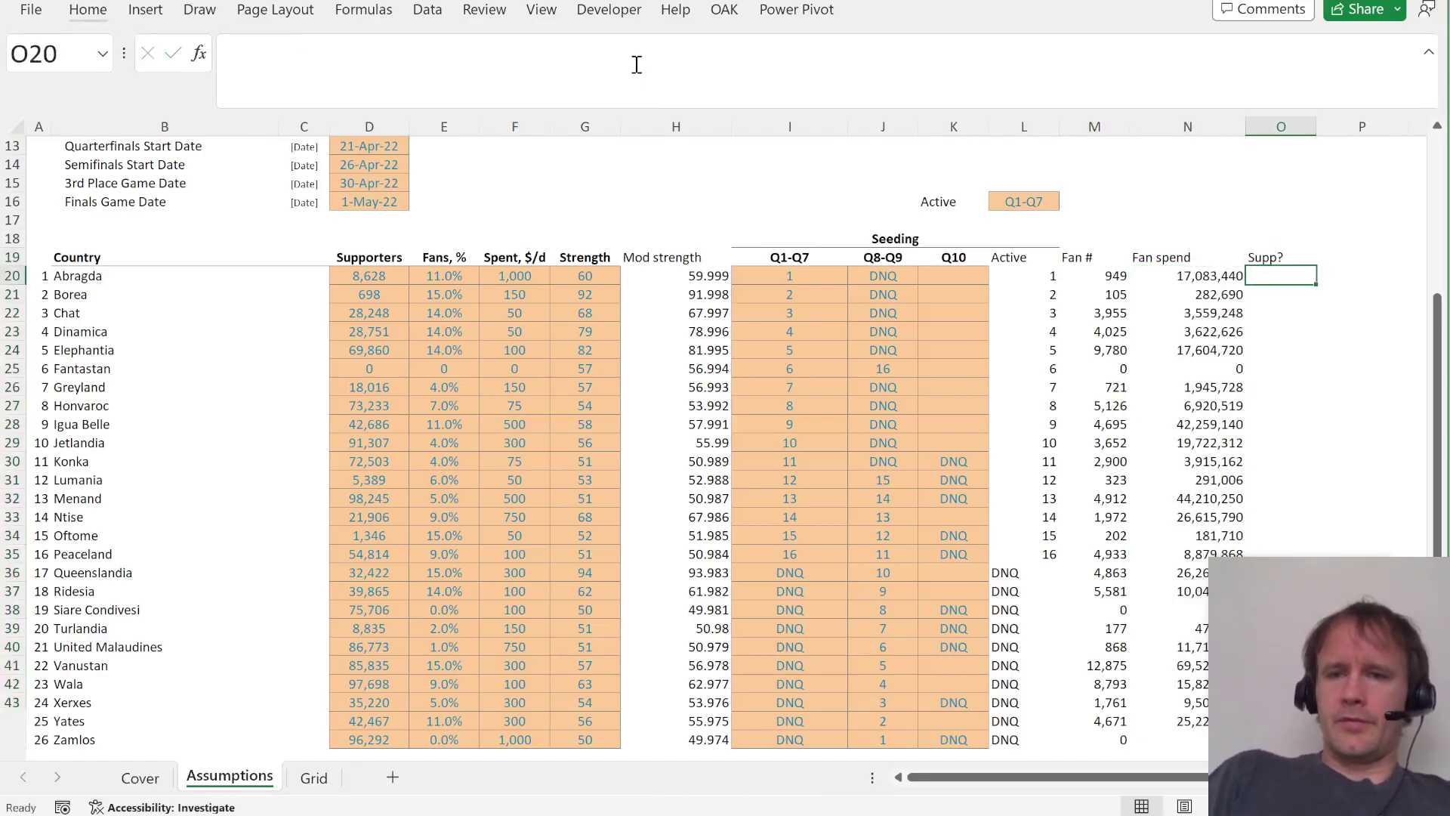
Enter =ISNUMBER(L20#) in O20 so seeded countries show TRUE and DNQ ones FALSE.
key("Right")
key("Right")
key("Right")
key("Left")
key("Left")
key("Left")
key("Left")
key("Right")
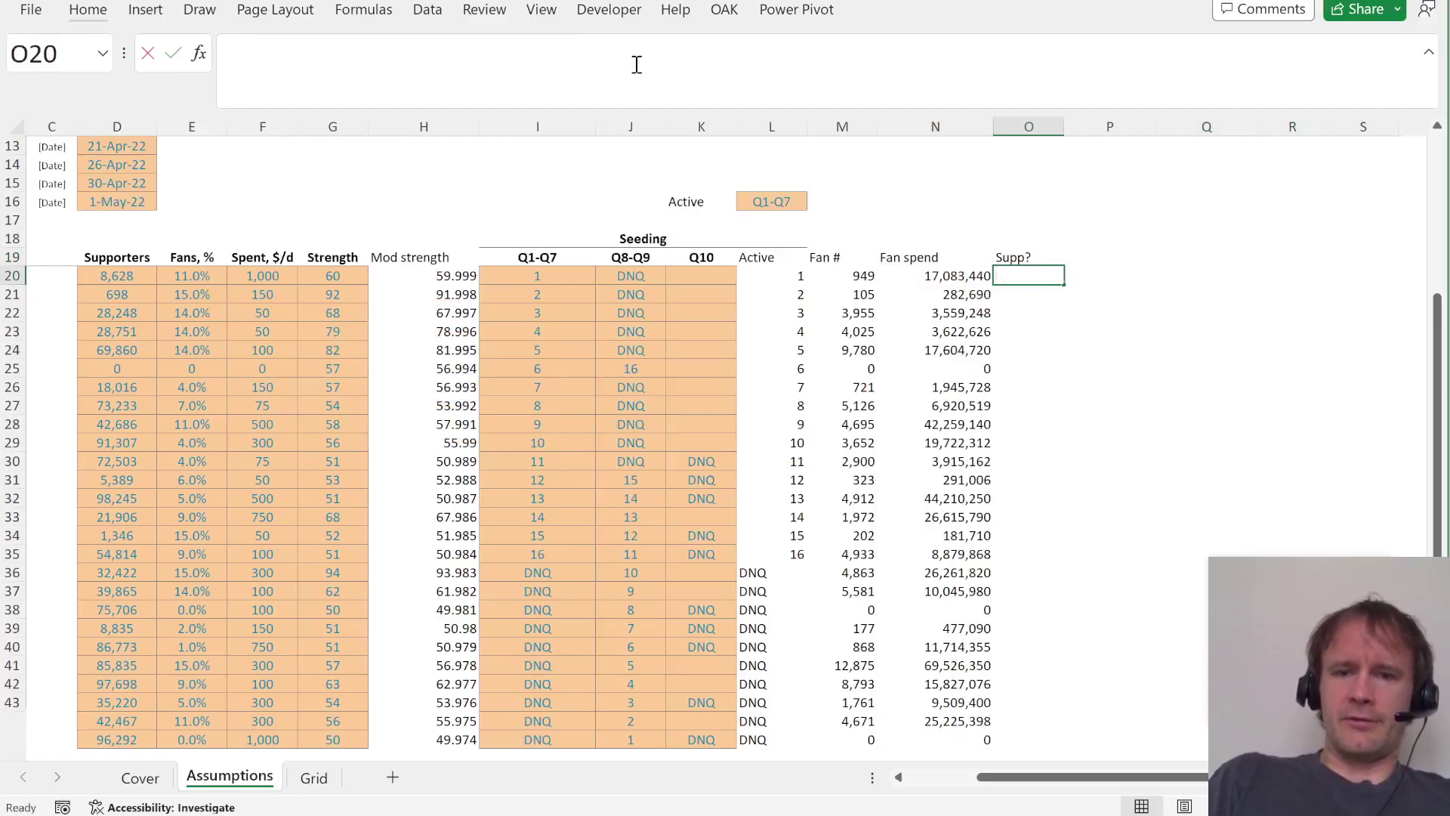
type("=isnu")
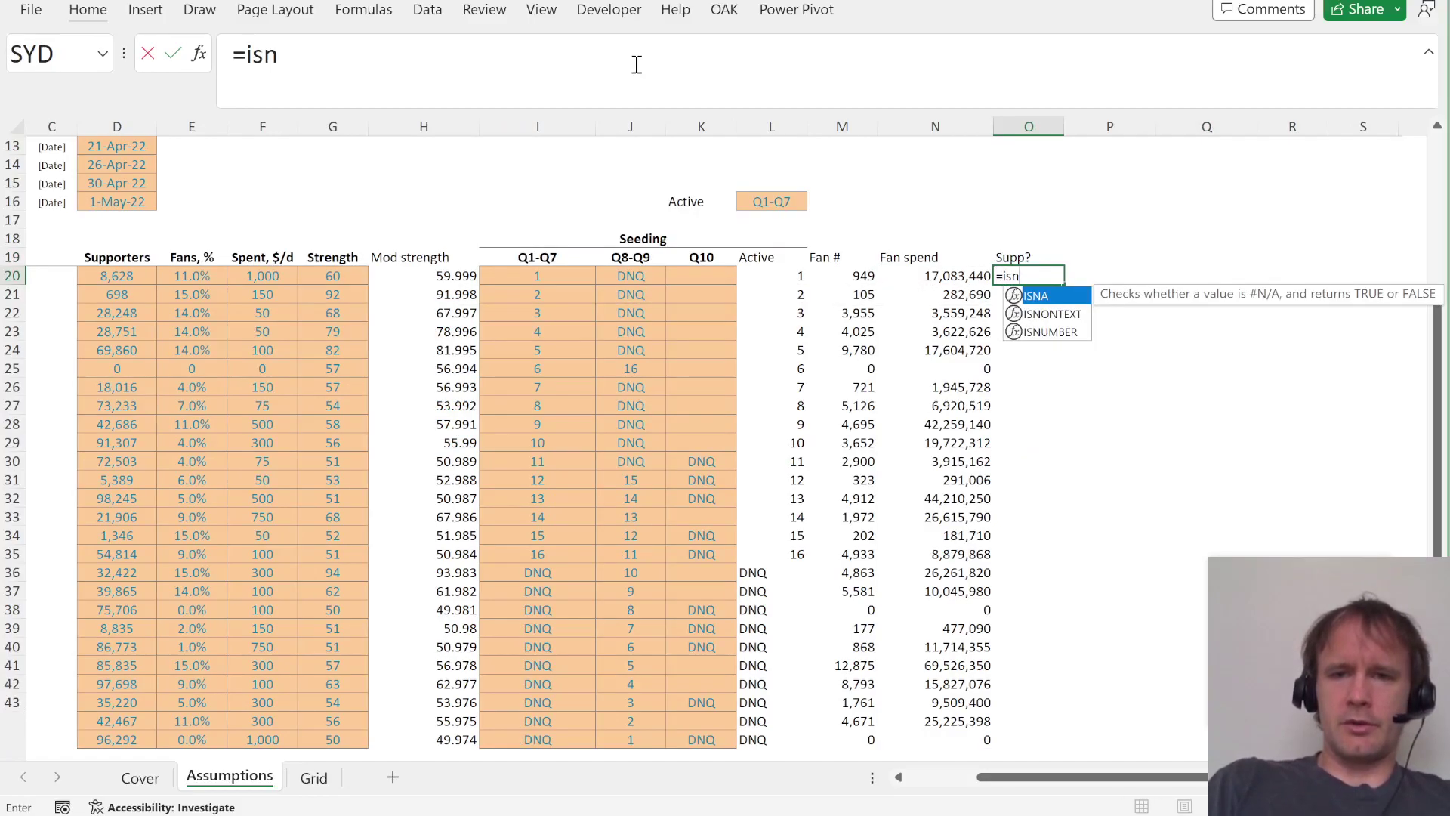
key("Tab")
key("Left")
key("Left")
key("Left")
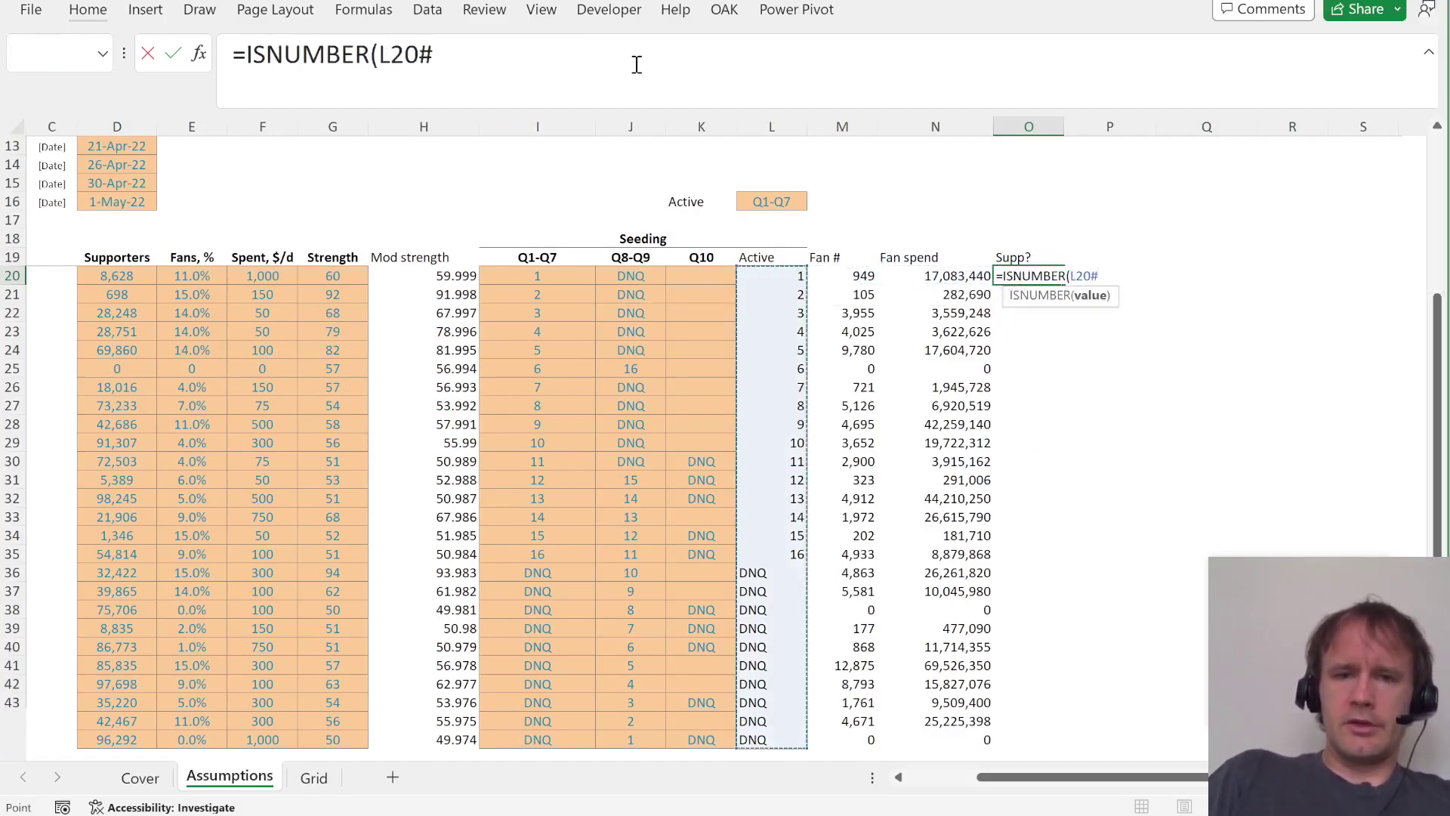
key("Return")
key("Up")
key("Right")
key("Up")
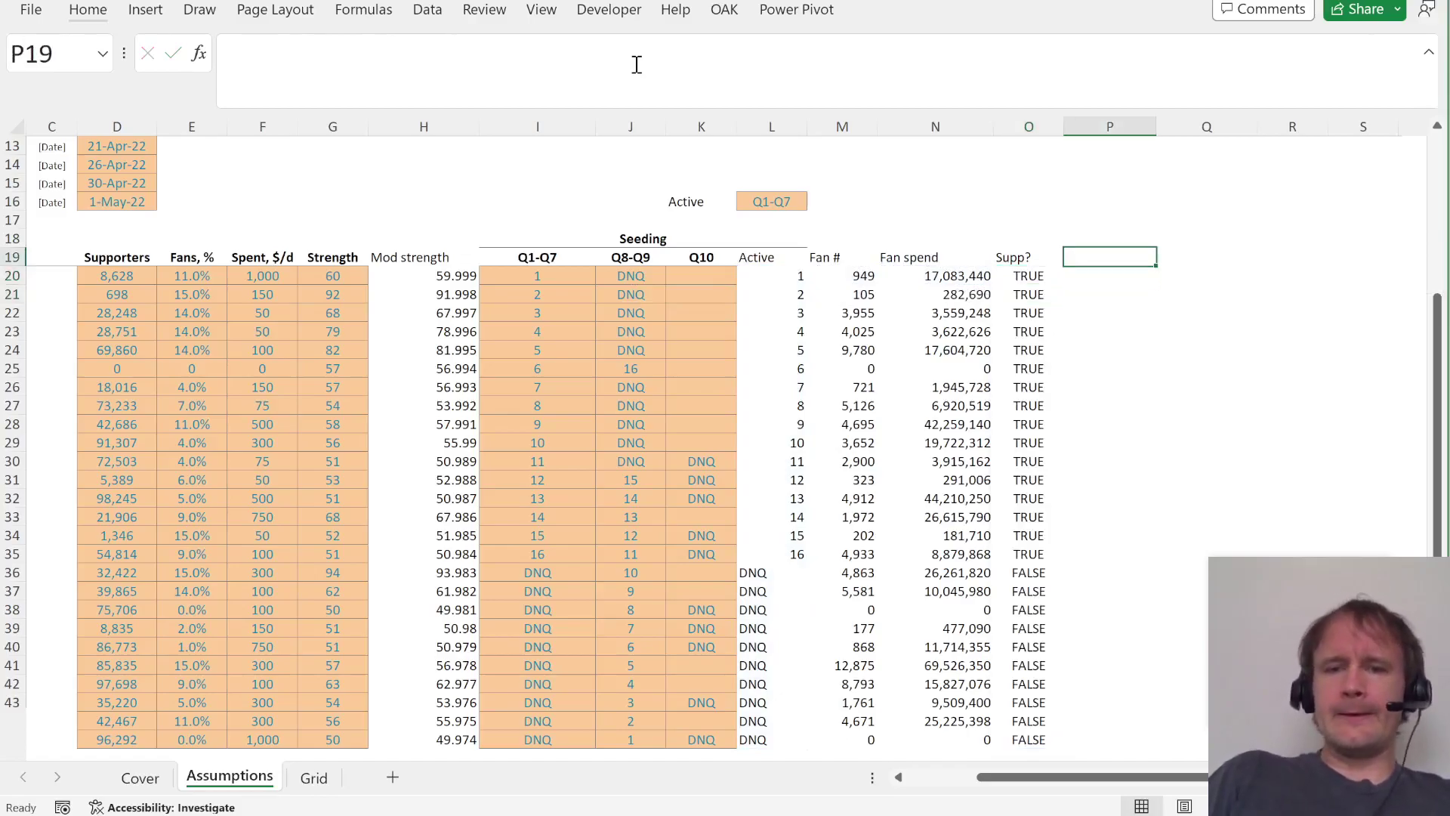
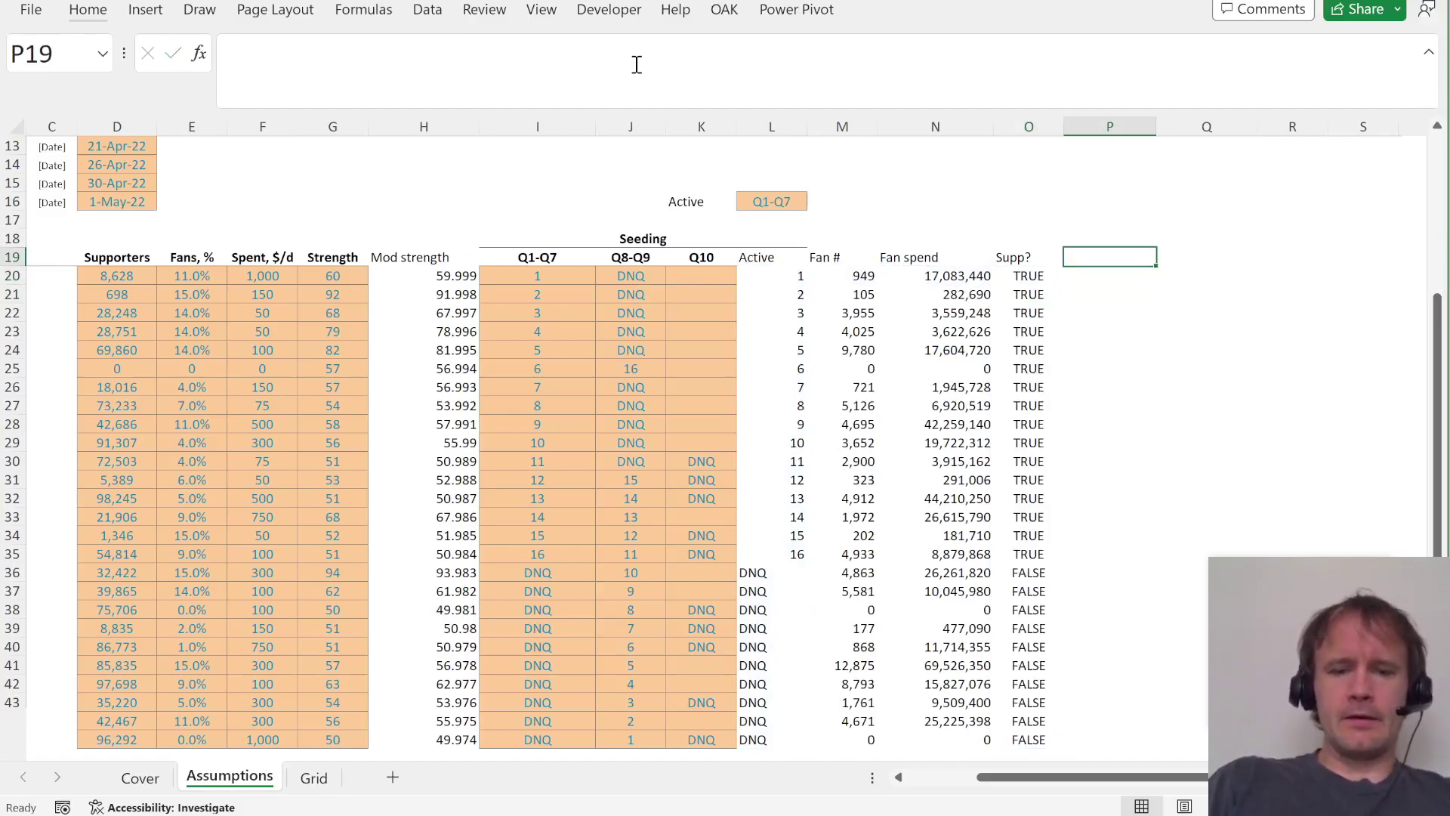
Head P19 '# supp' and enter =IF(O20#,D20:D45-M20#,0) in P20.
type("# supp")
key("Return")
type("=")
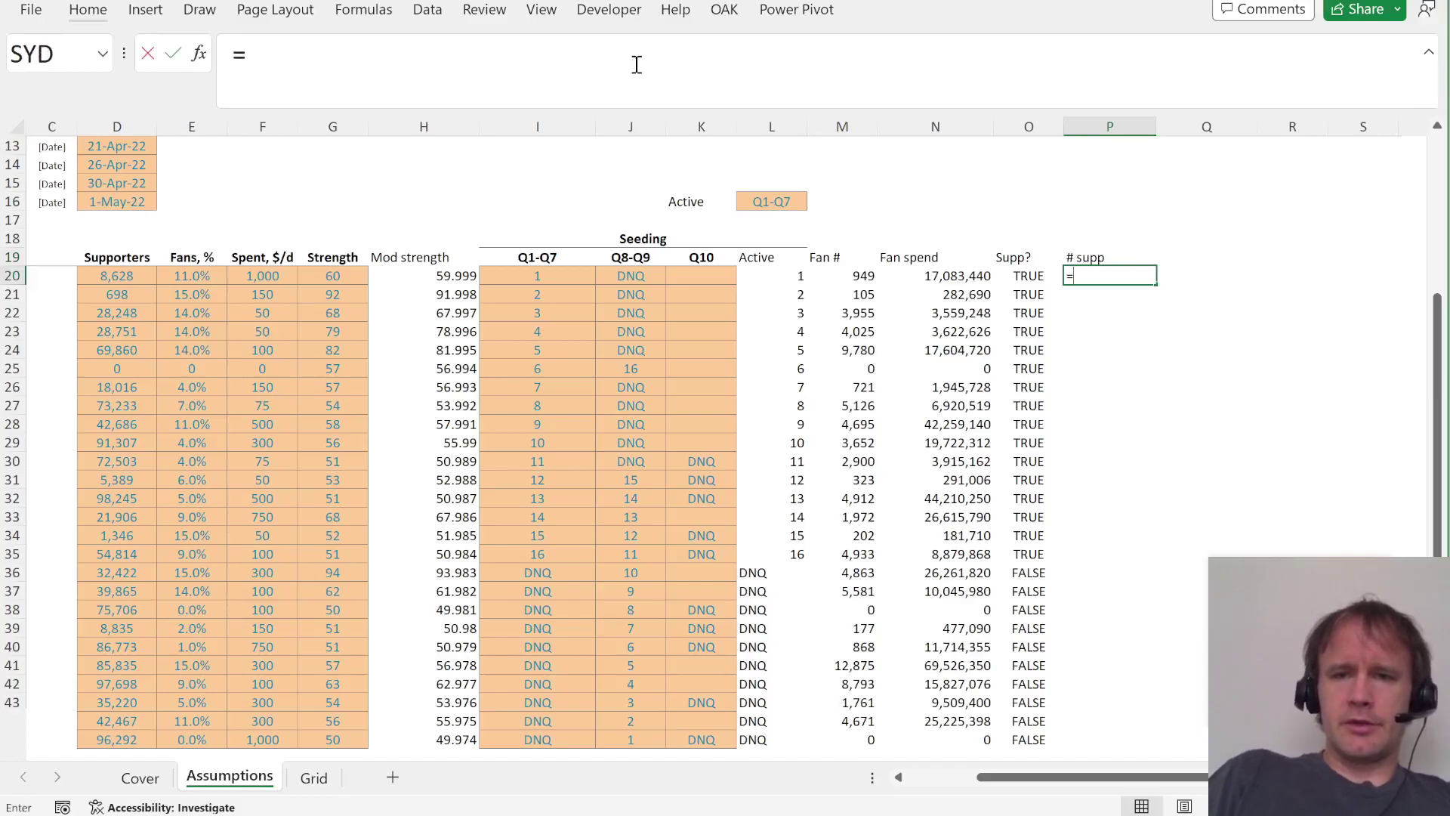
type("IF(")
key("Left")
type("#,")
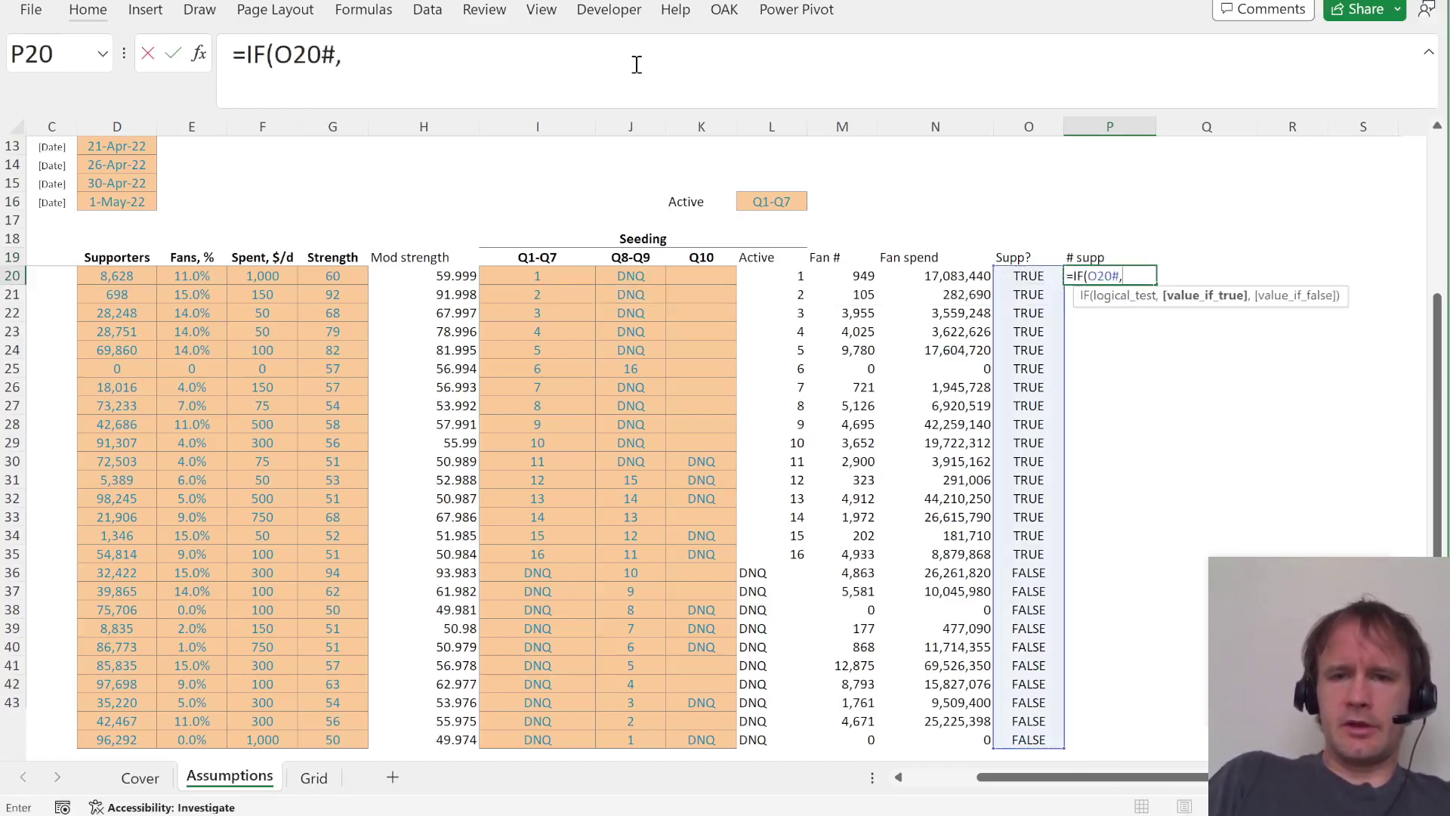
key("Left")
key("Left")
key("Left")
key("Left")
key("Left")
key("Left")
key("Left")
key("Left")
key("Left")
key("Left")
key("Left")
key("Left")
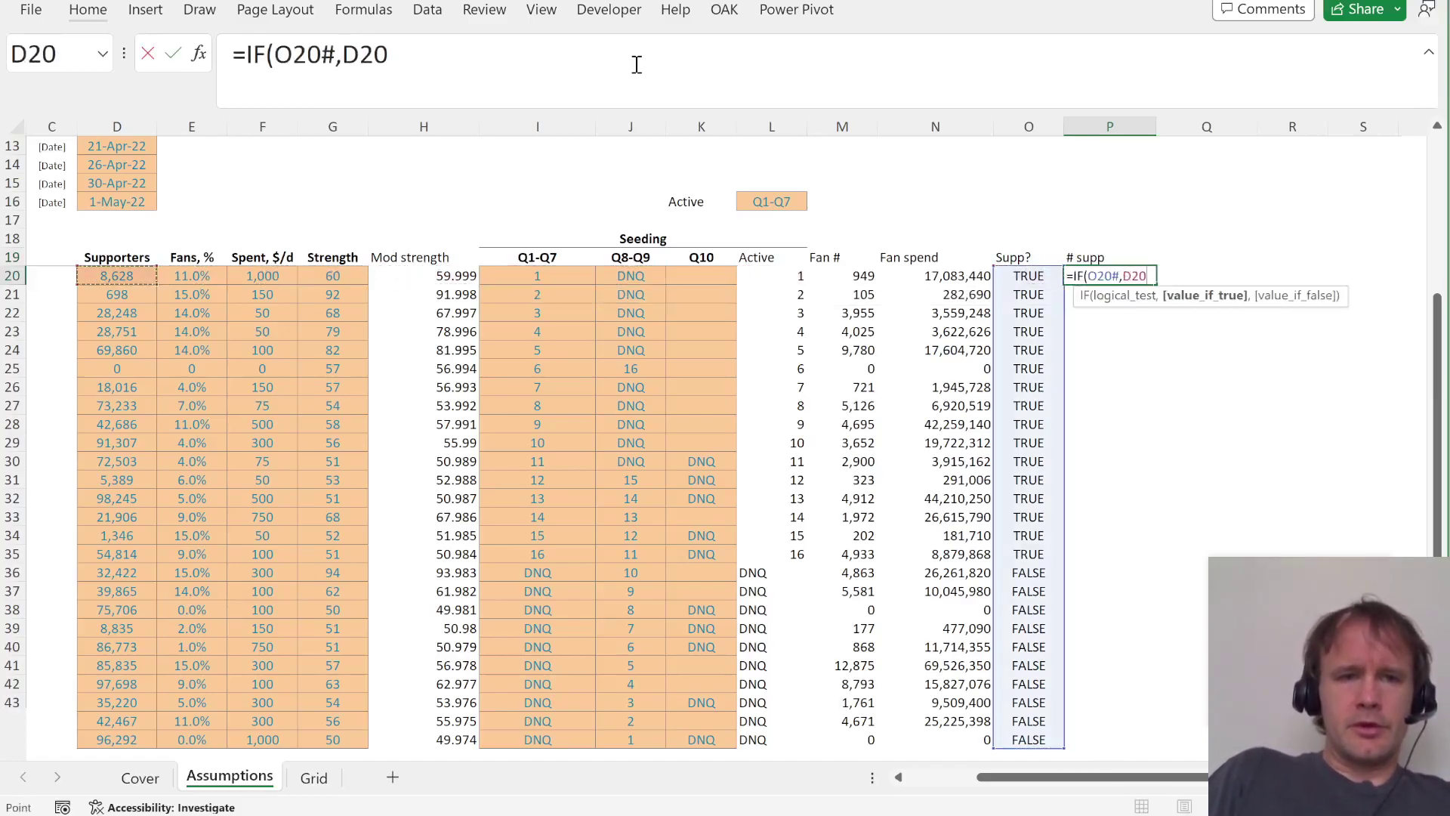
key("ctrl+shift+Down")
type("-")
key("Left")
key("Left")
key("Left")
key("ctrl+shift+Down")
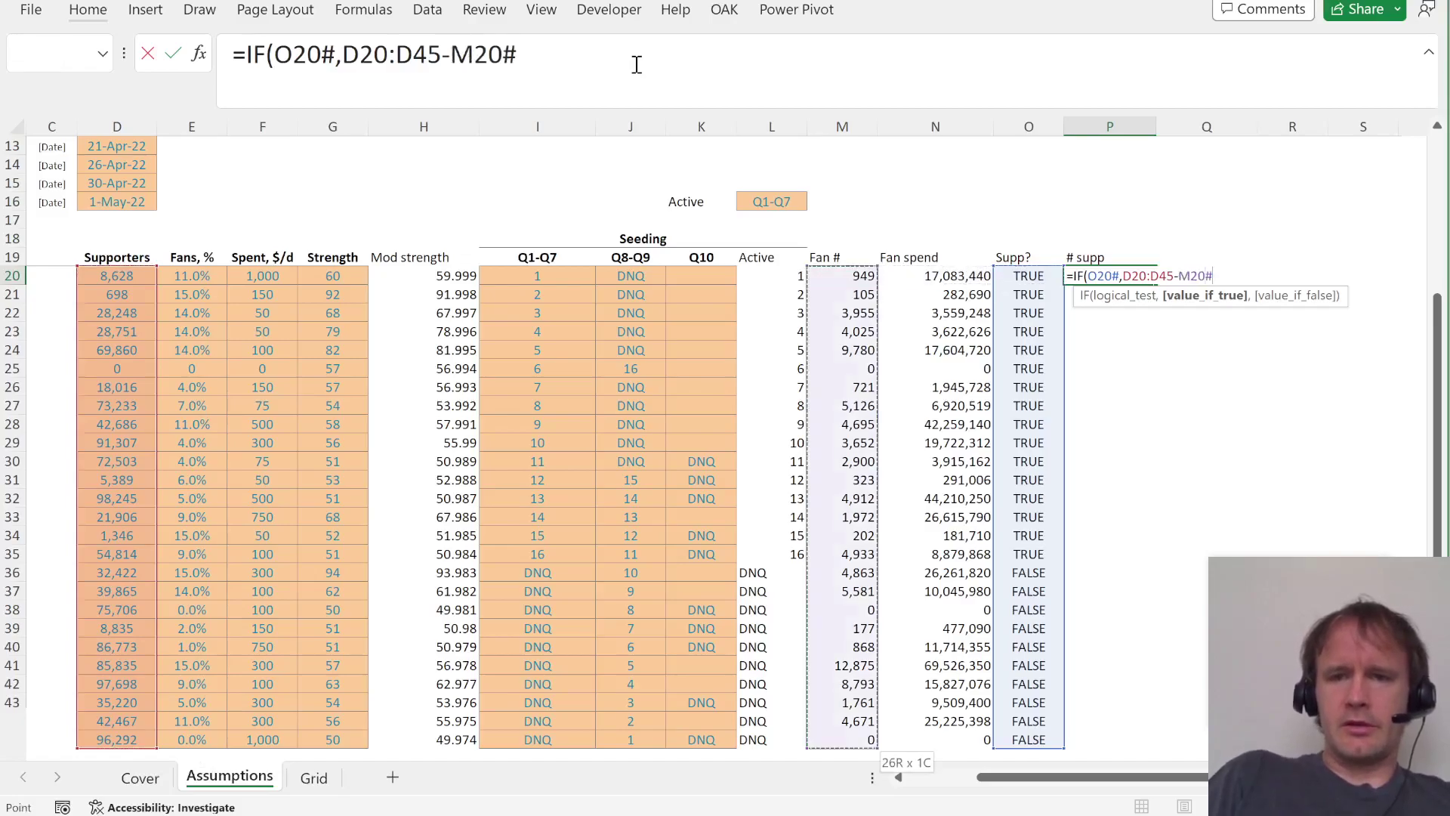
type(",0")
key("Return")
Format the # supp spill with thousands separators and no decimal places.
key("Up")
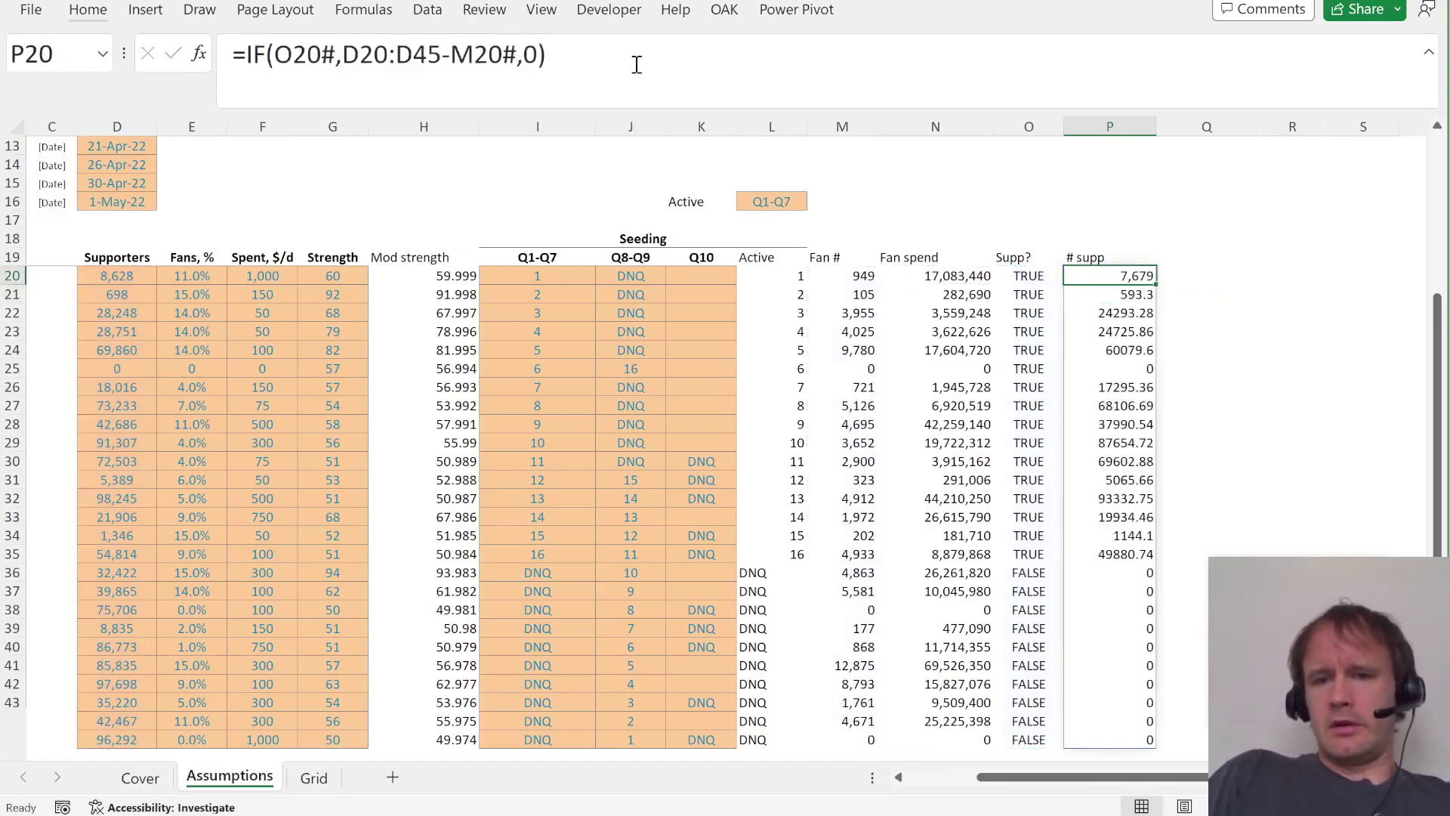
key("ctrl+shift+Down")
key("ctrl+shift+1")
key("alt")
key("h")
key("9")
key("9")
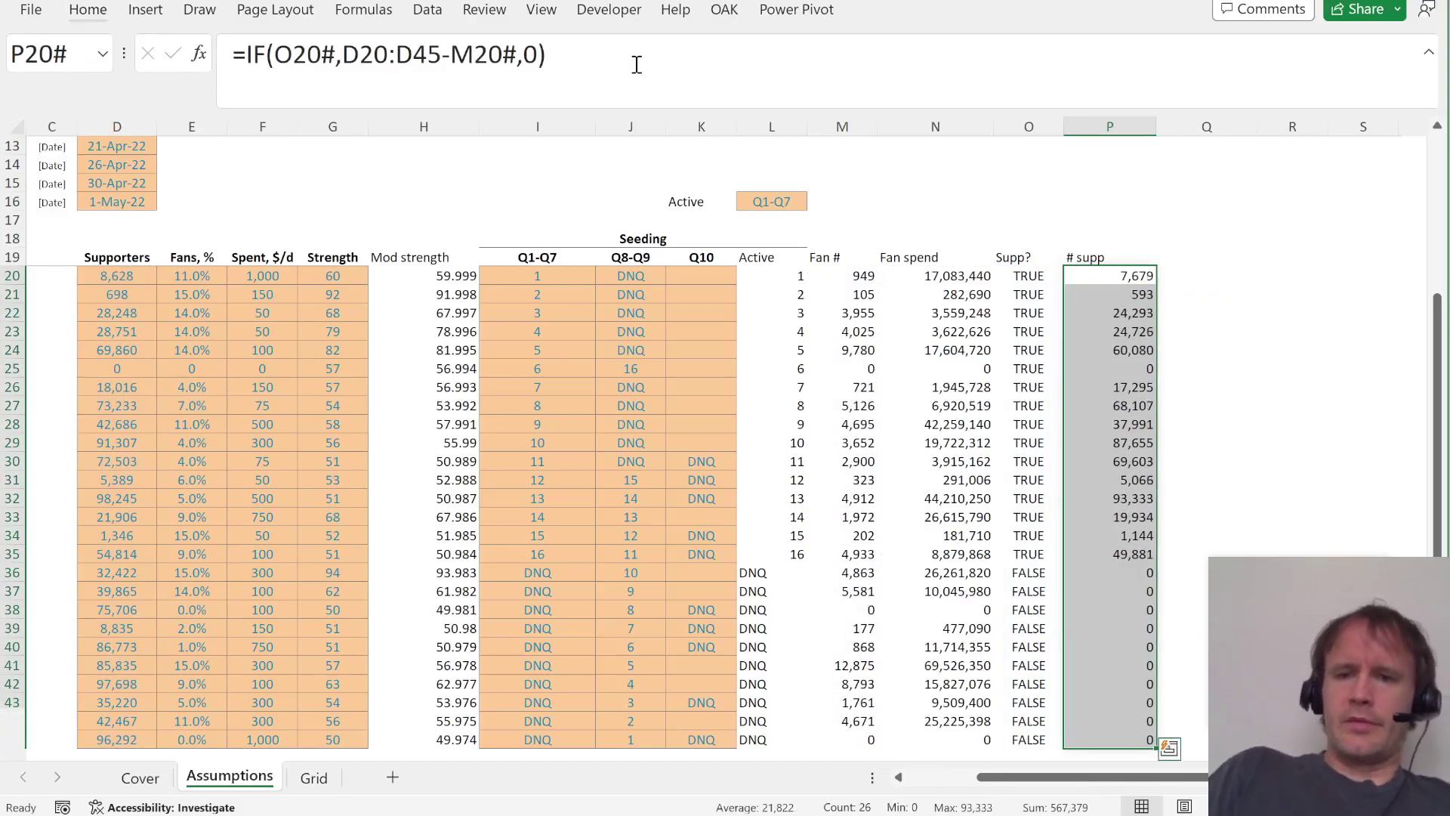
key("Up")
key("Right")
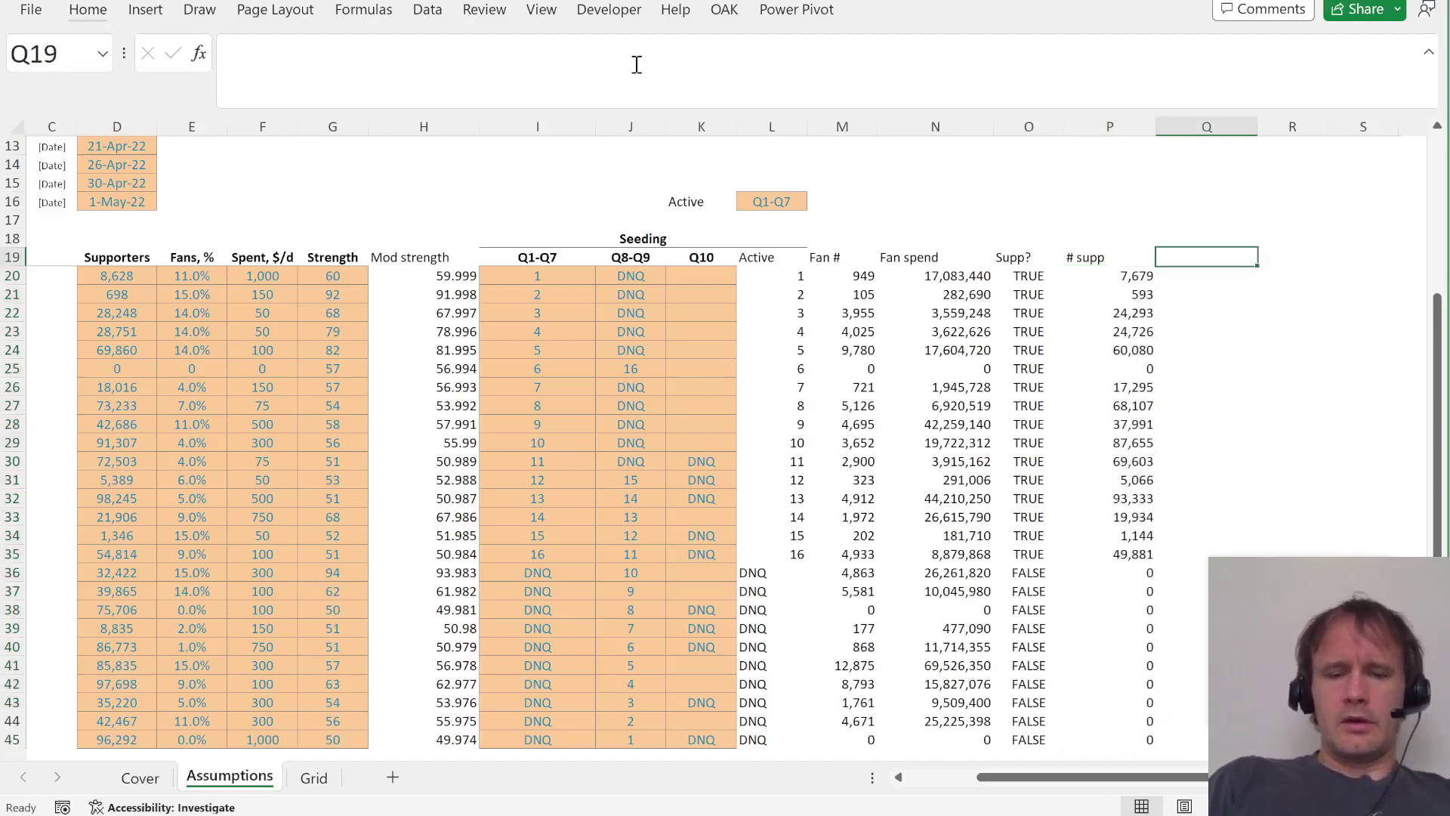
Enter the 'Team last day' header in Q19, abandoning a first attempt at its formula.
type("Tea")
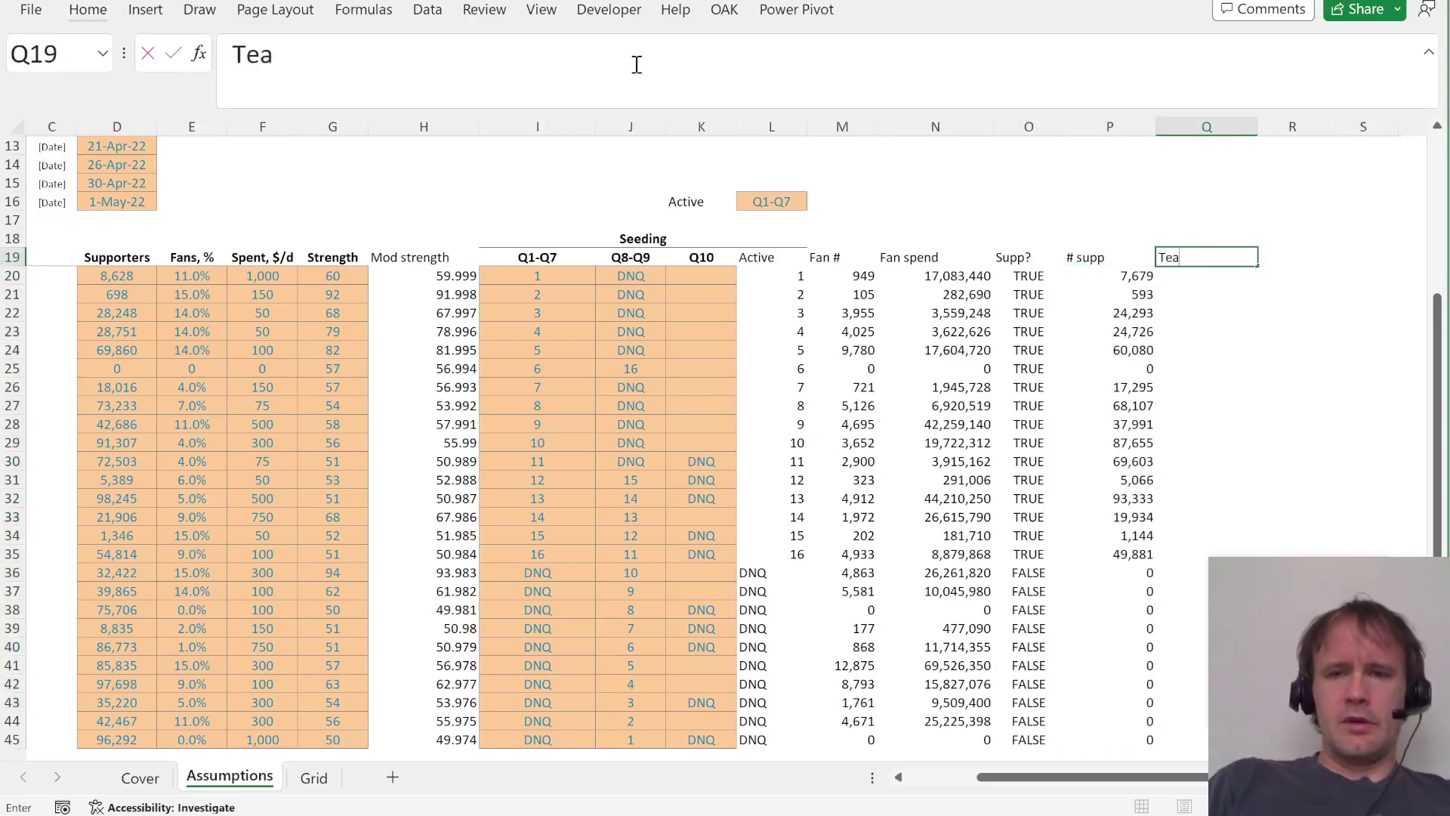
type("m last day")
key("Return")
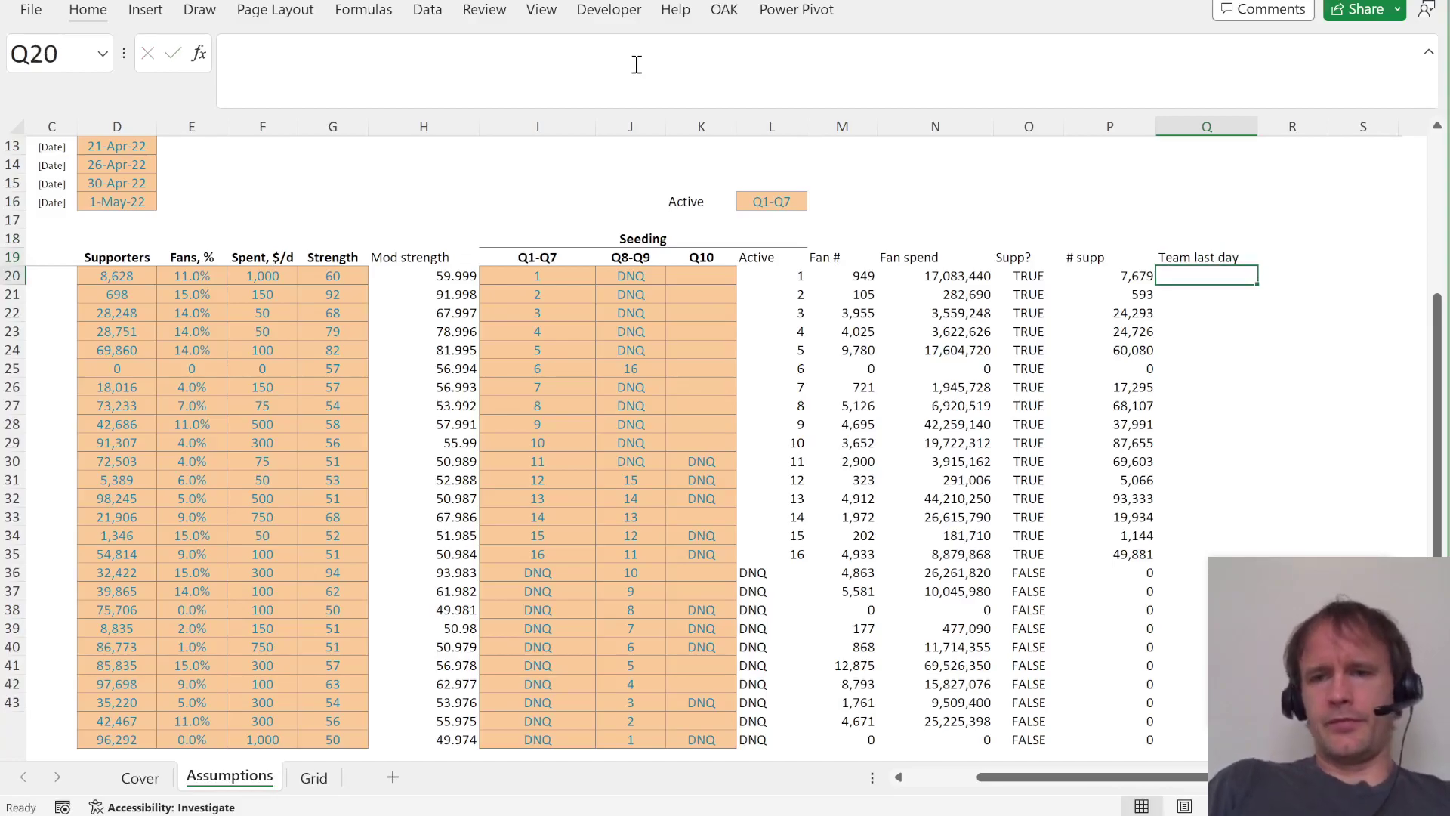
type("=IF(O20#,,")
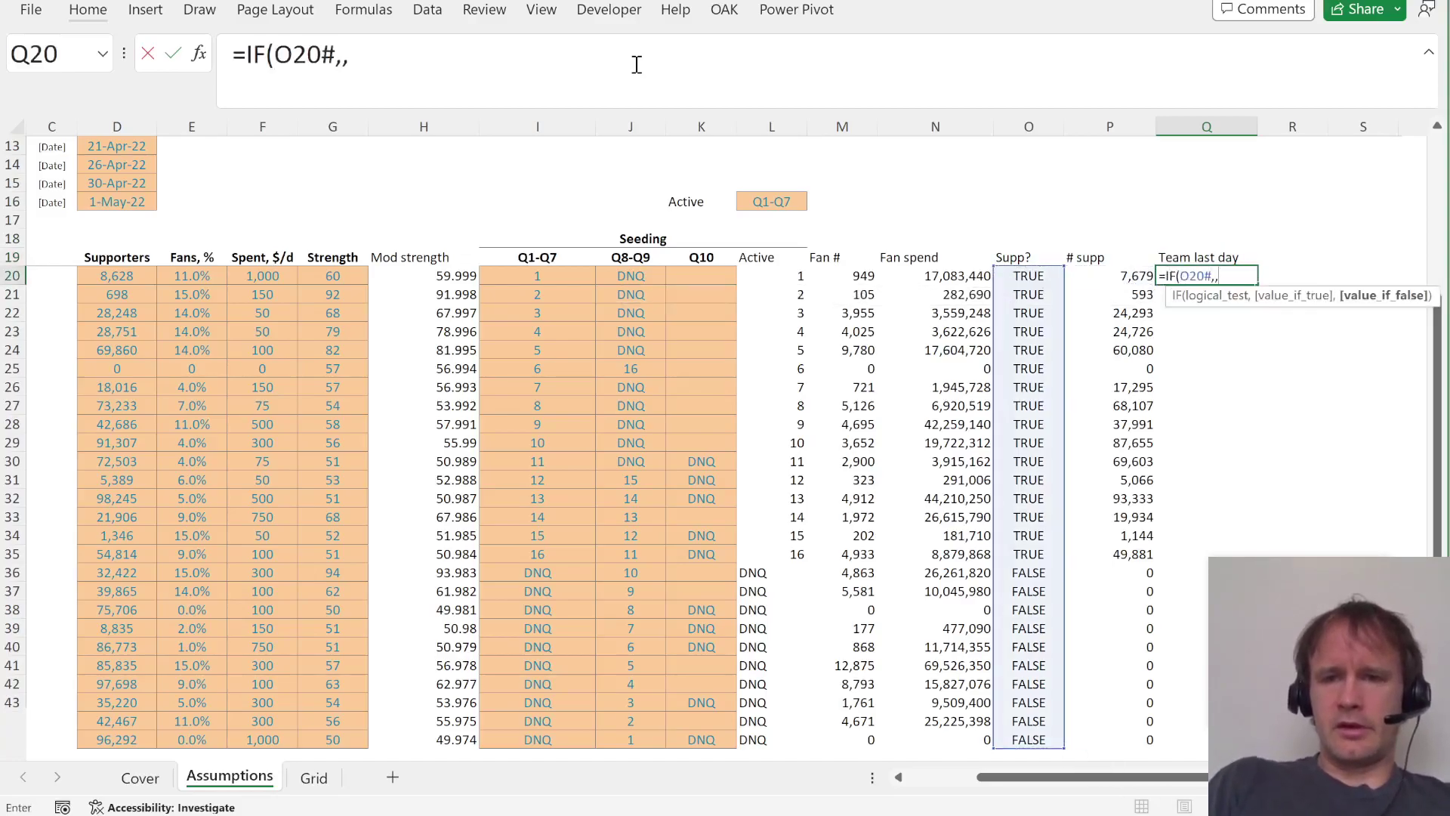
key("BackSpace")
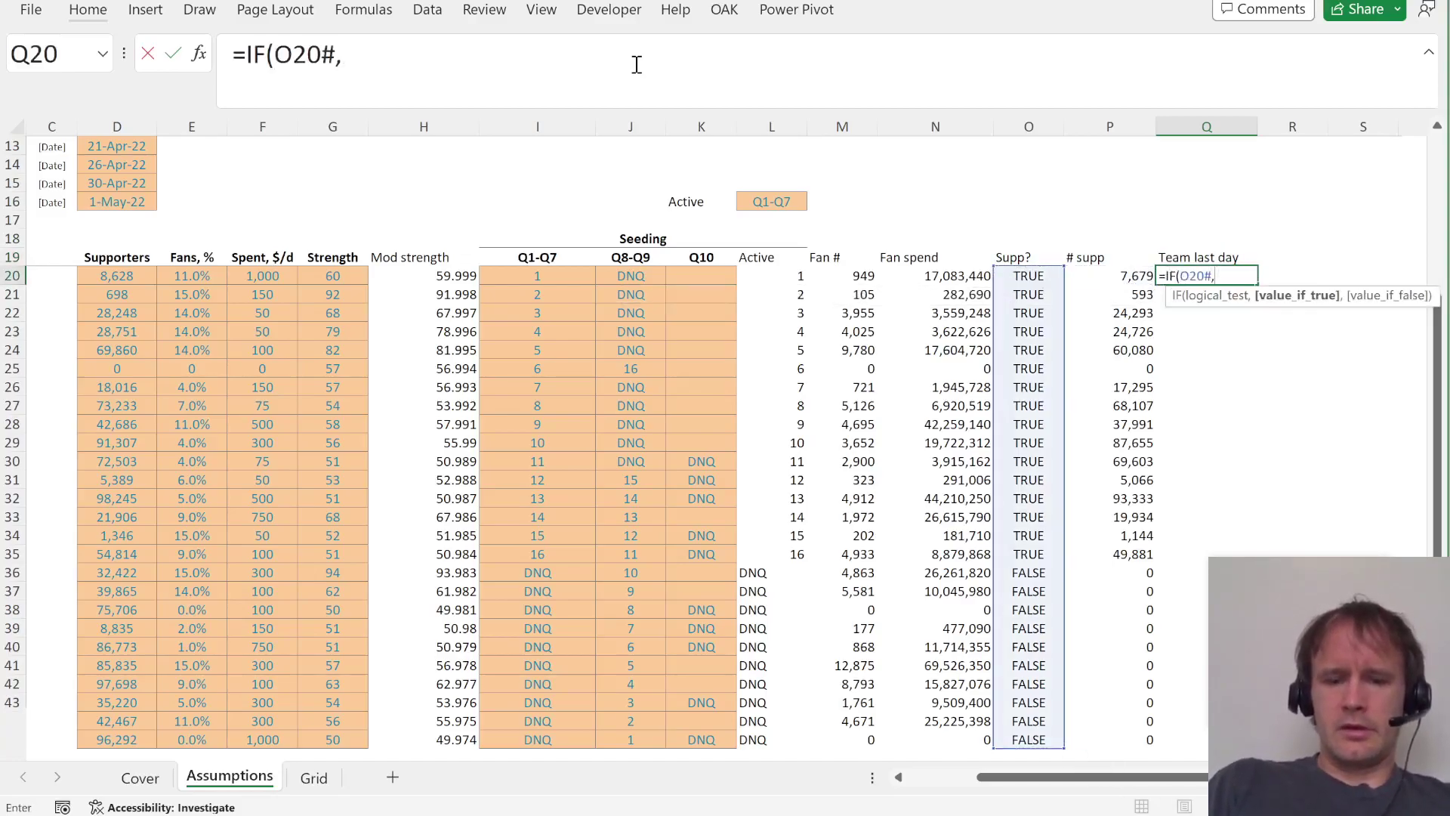
type("maxig")
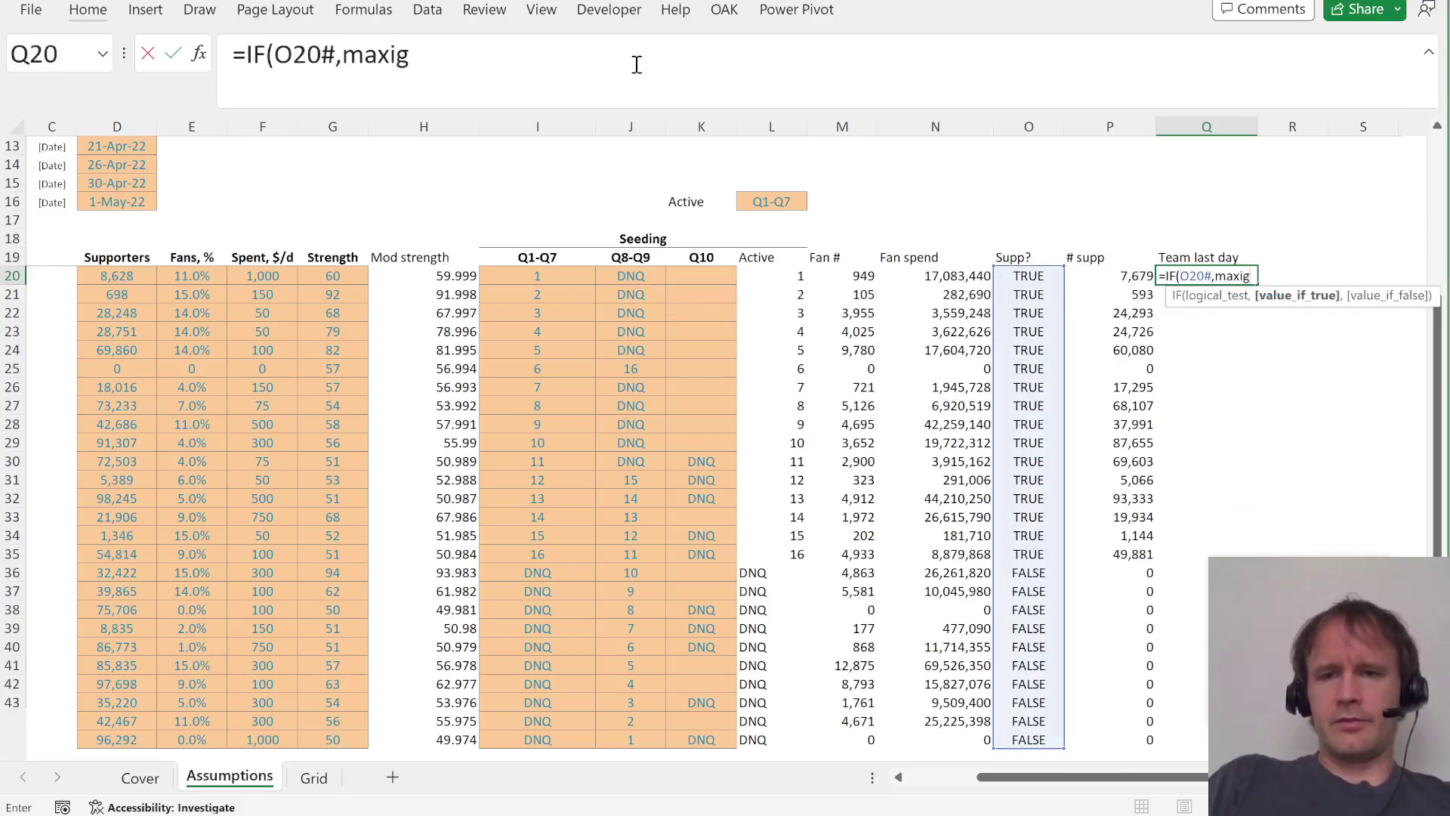
key("Escape")
On the Grid sheet, insert a blank column K beside the match dates.
key("ctrl+Page_Down")
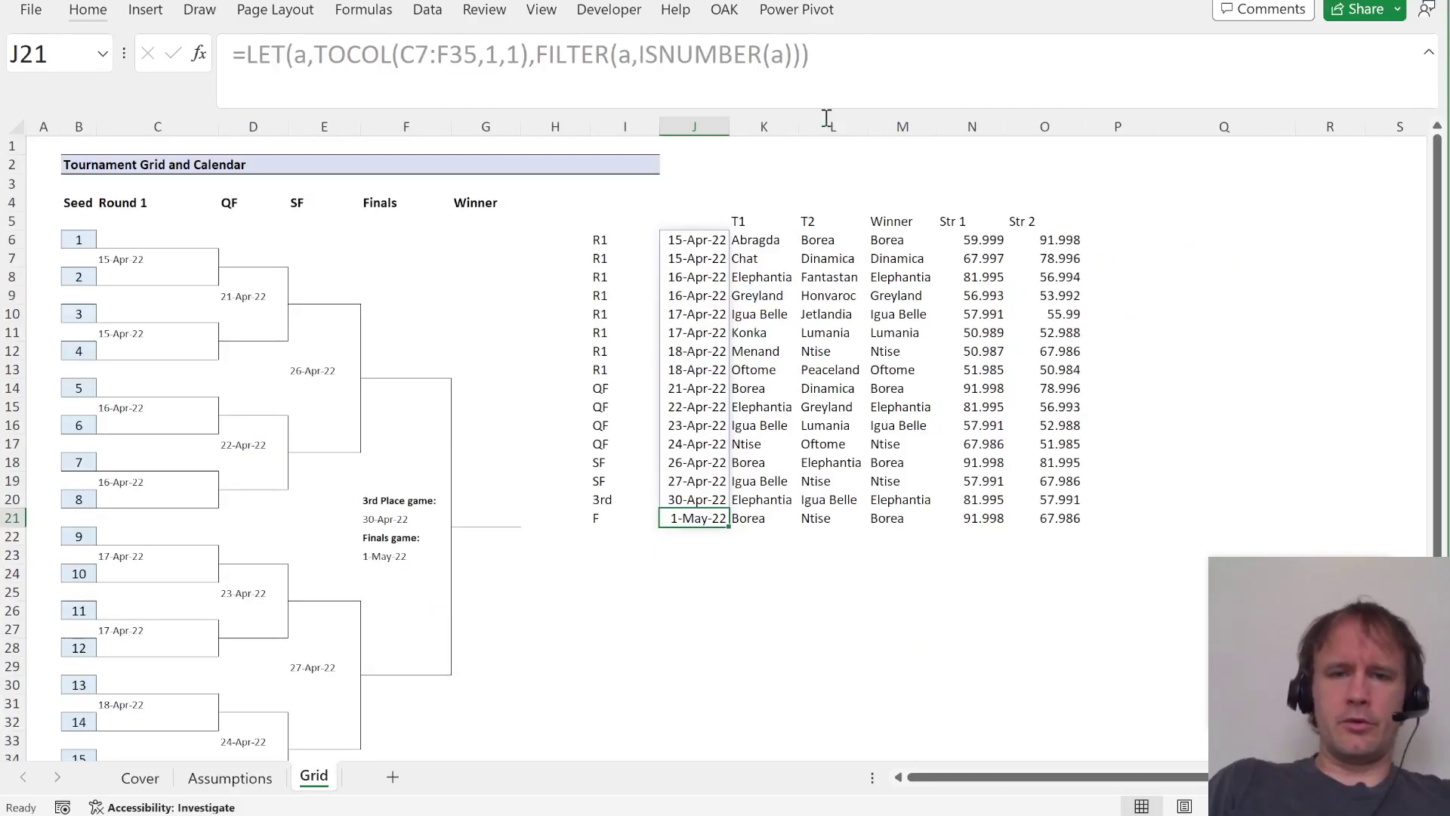
left_click(759, 242)
key("ctrl+shift+Down")
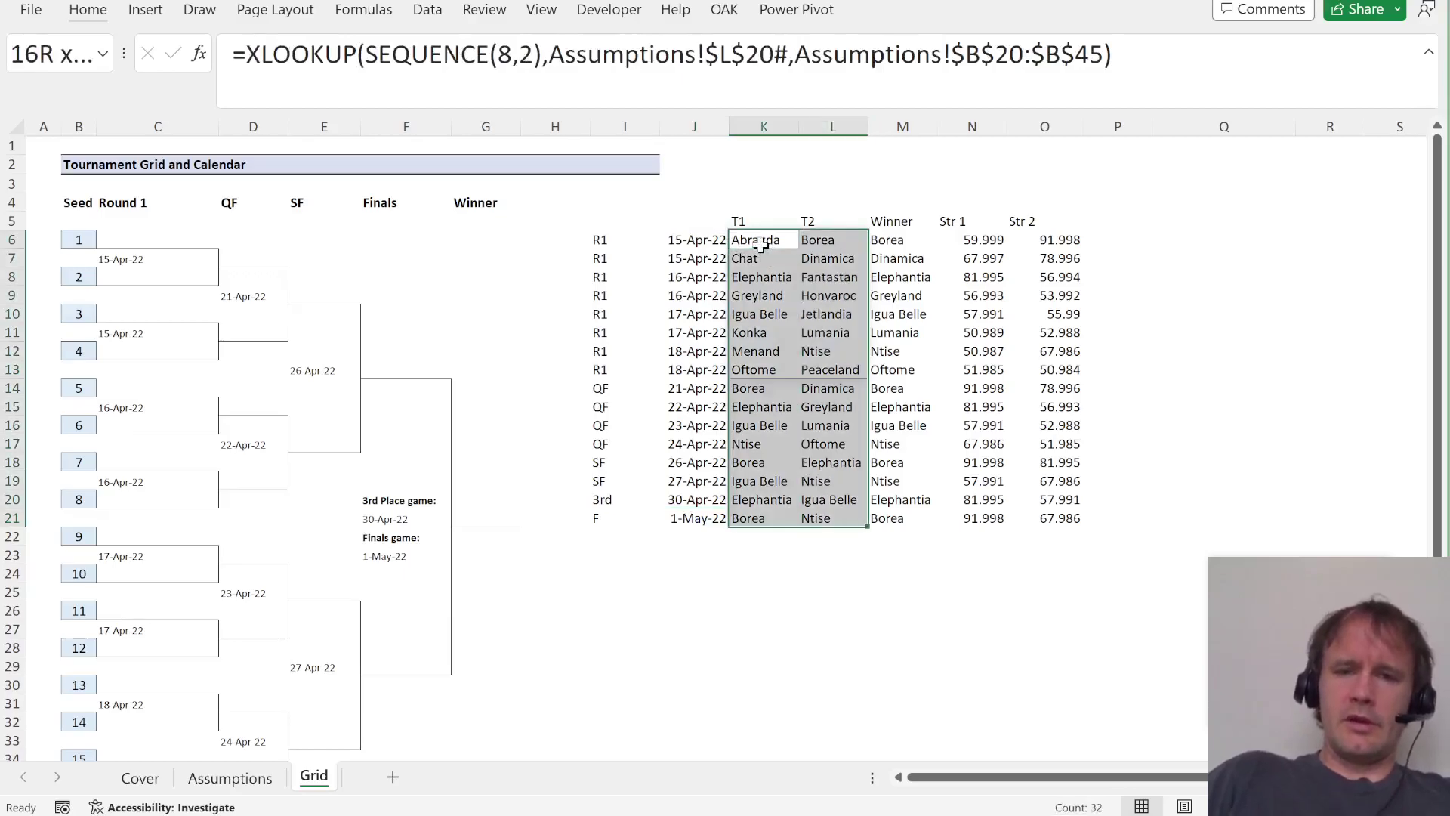
key("shift+Right")
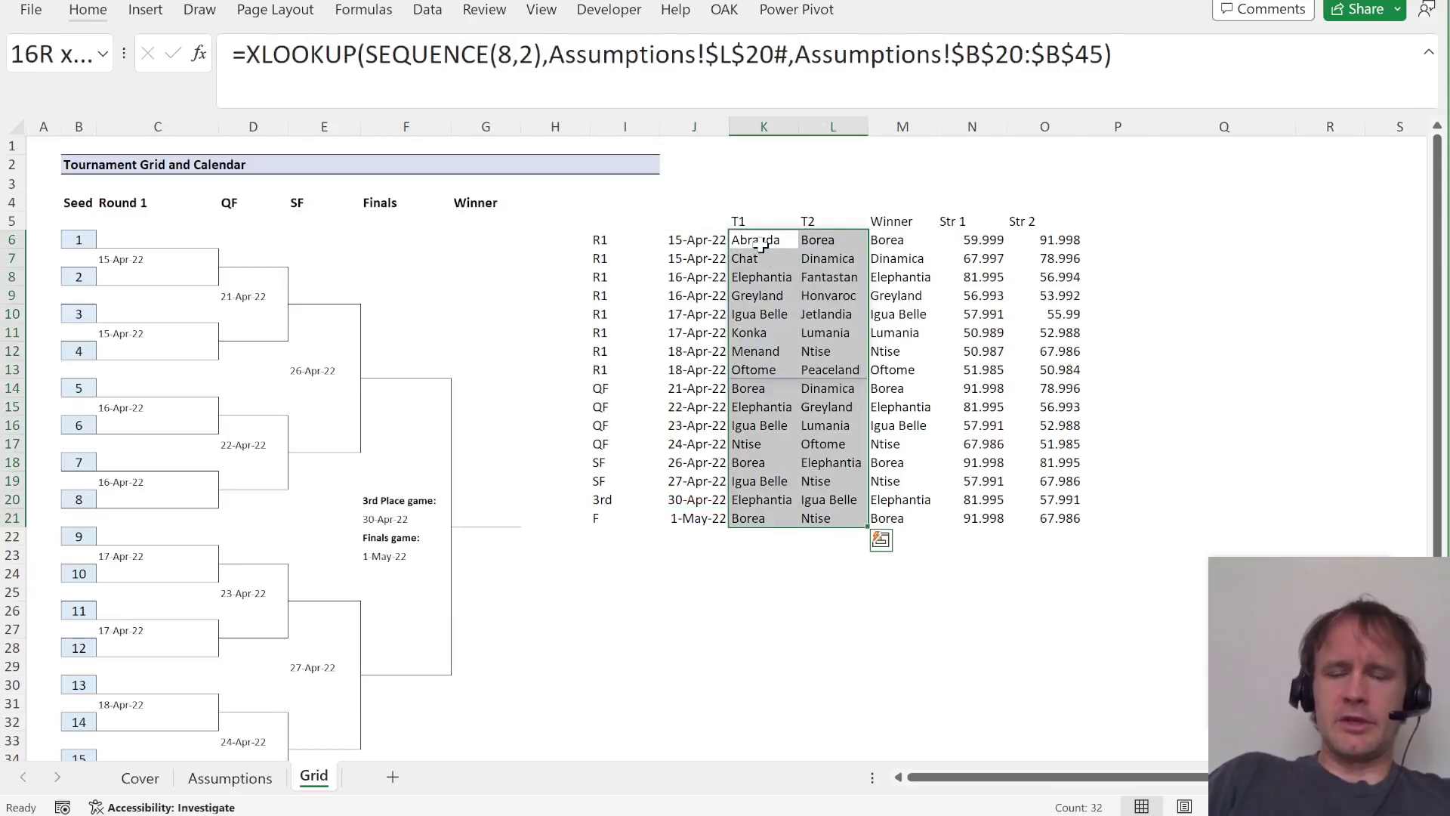
key("shift+Left")
key("shift+Left")
key("shift+Left")
key("Left")
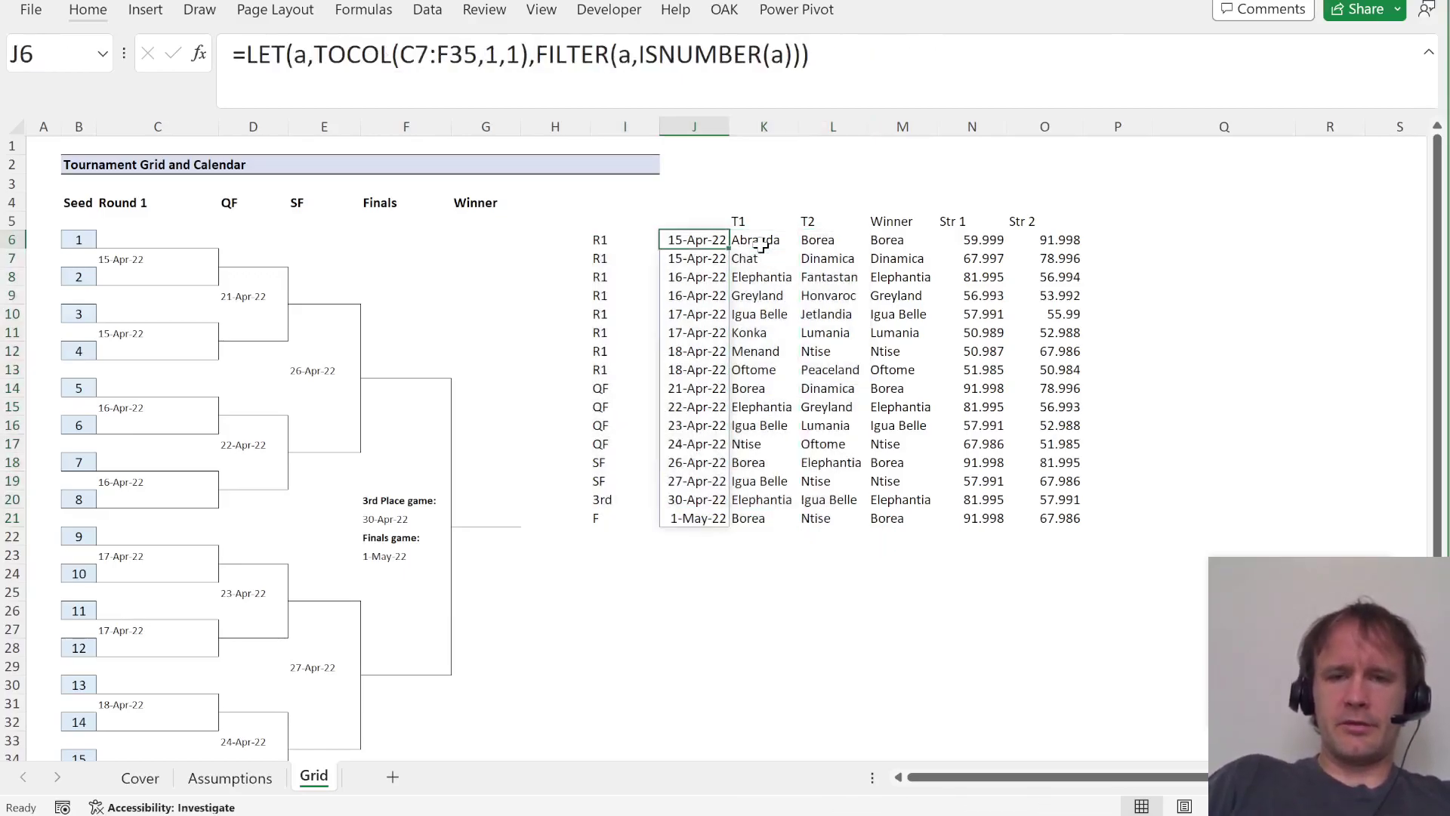
key("Right")
key("alt")
key("h")
key("i")
key("c")
Fill K6:K21 with =J6 so each match date appears twice.
key("Left")
key("ctrl+shift+Down")
key("shift+Right")
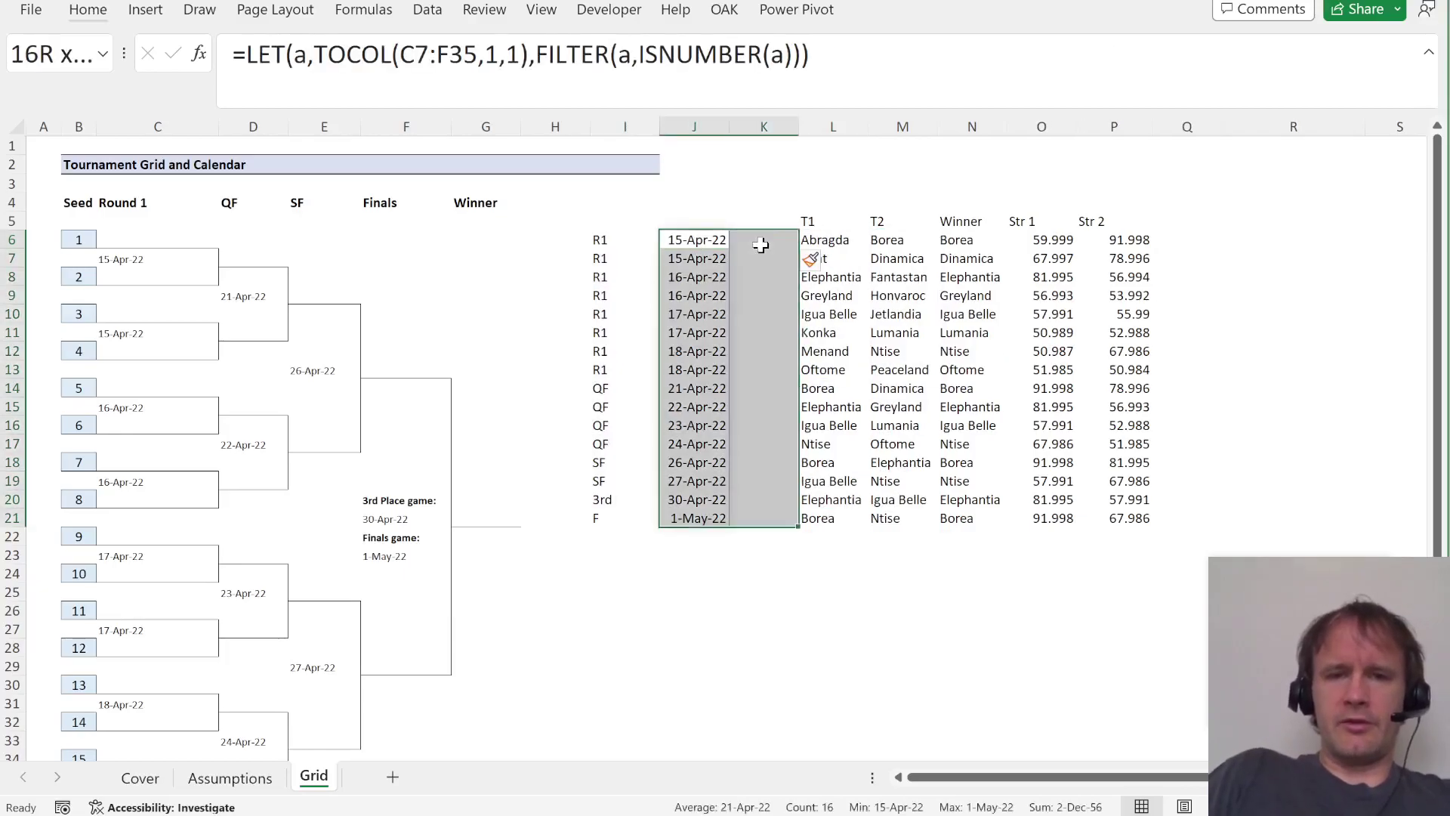
type("=")
key("Left")
key("ctrl+Return")
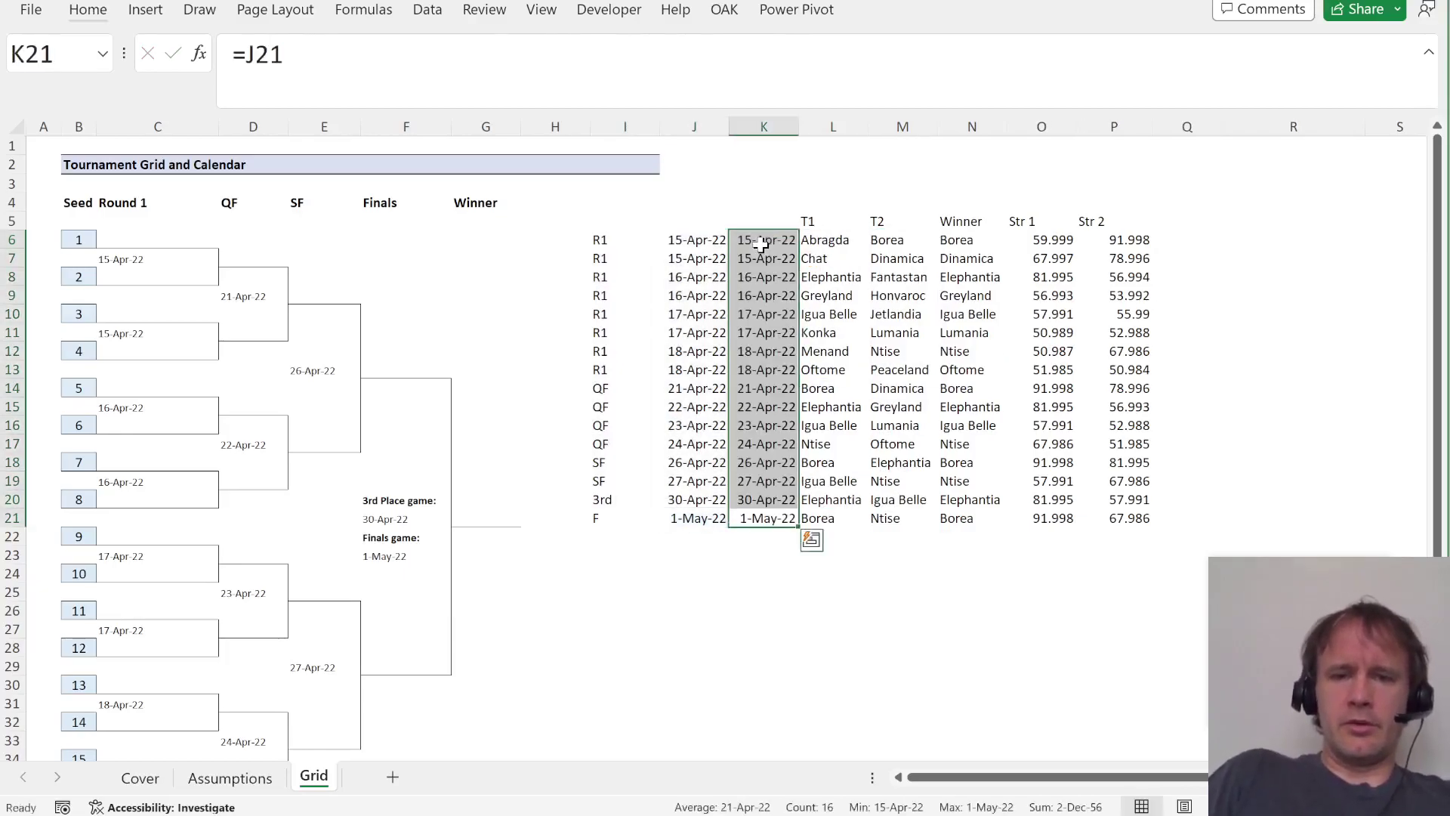
key("ctrl+q")
key("Escape")
Check the two date columns and team lists, then return to Assumptions.
key("ctrl+Up")
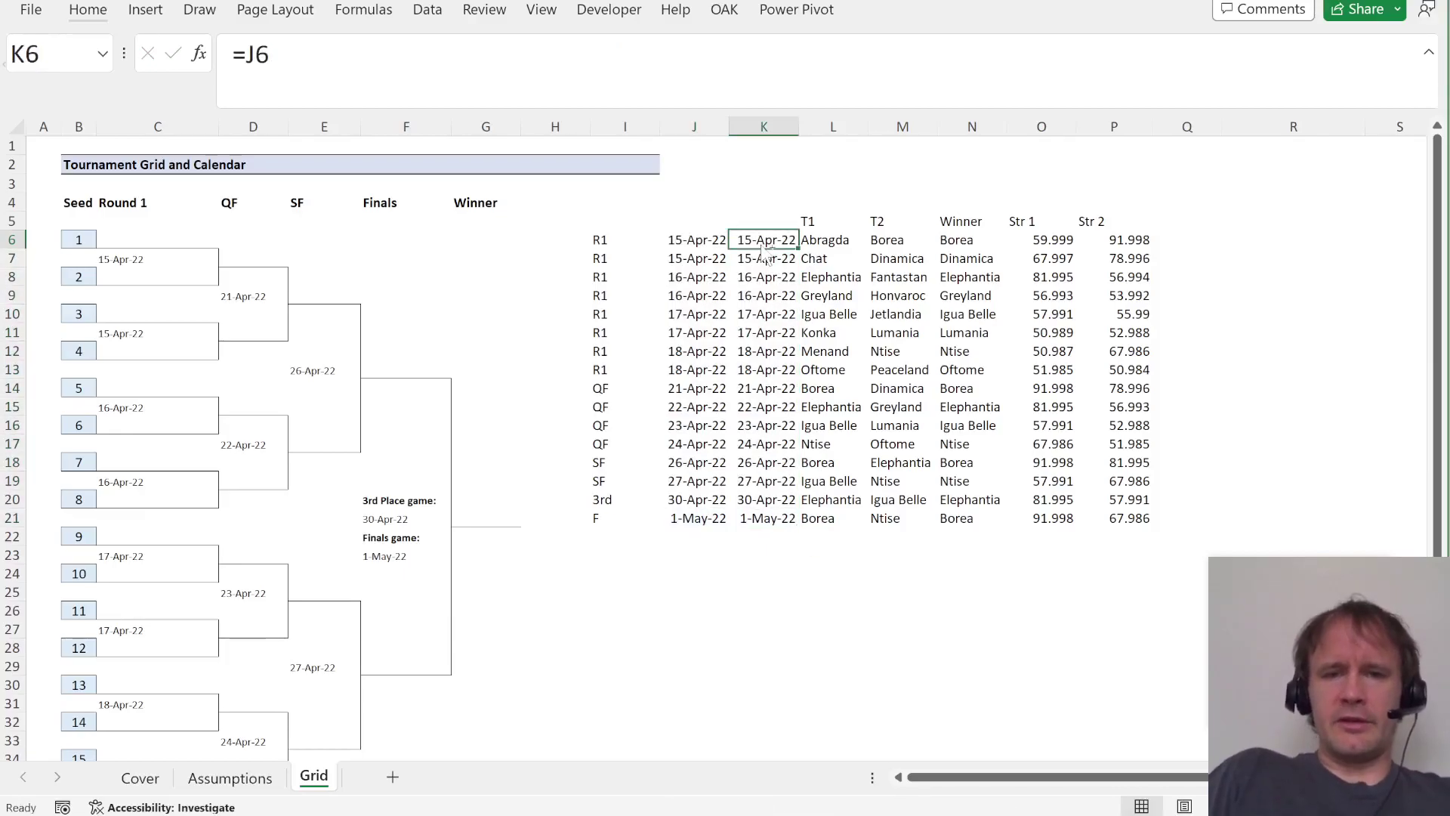
key("ctrl+shift+Down")
key("Left")
key("ctrl+shift+Down")
key("Right")
key("Right")
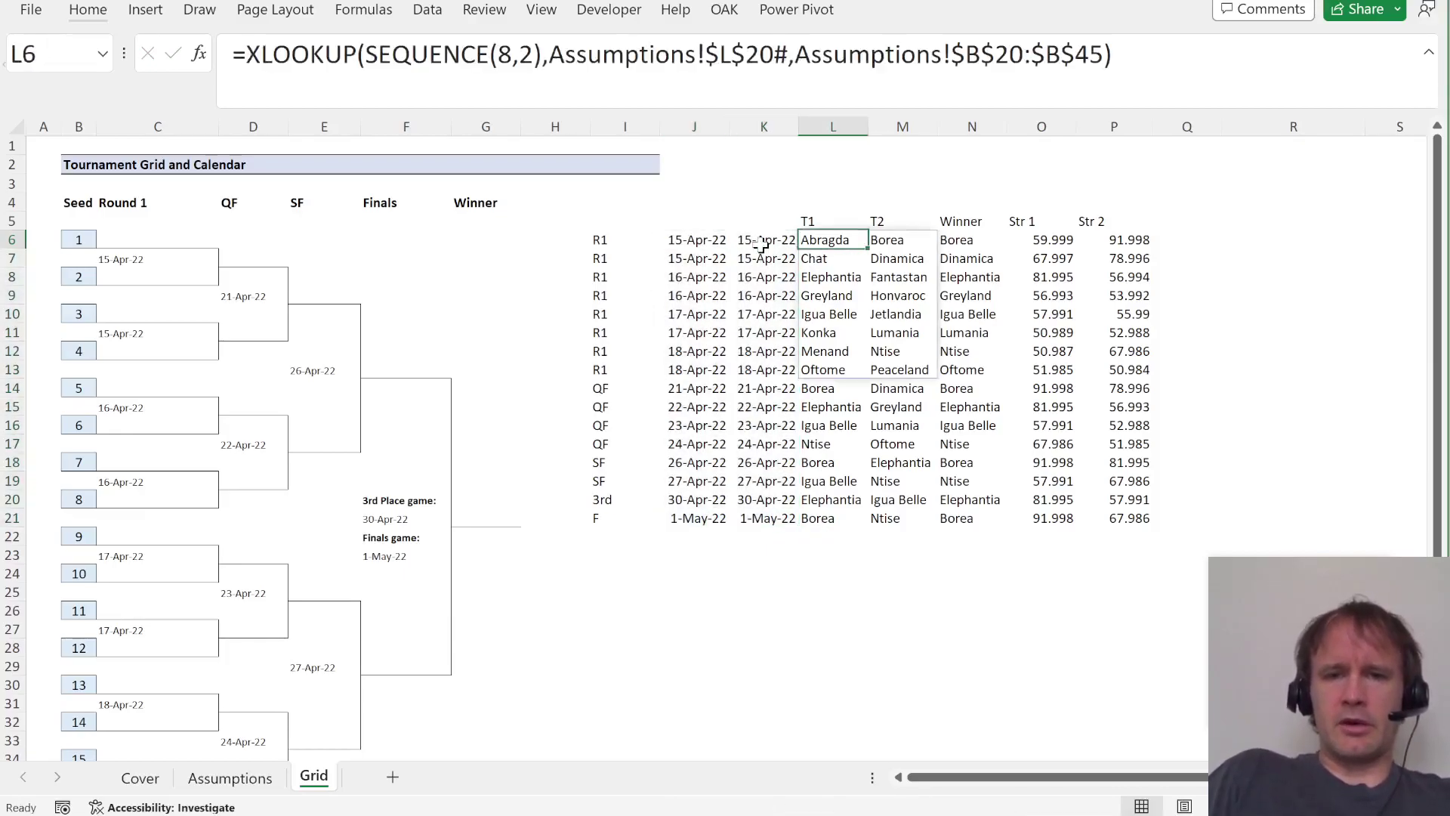
key("ctrl+shift+Down")
key("shift+Right")
key("ctrl+Page_Up")
Start the Q20 formula as an IF on the Supp? results wrapping MAXIFS.
type("=max")
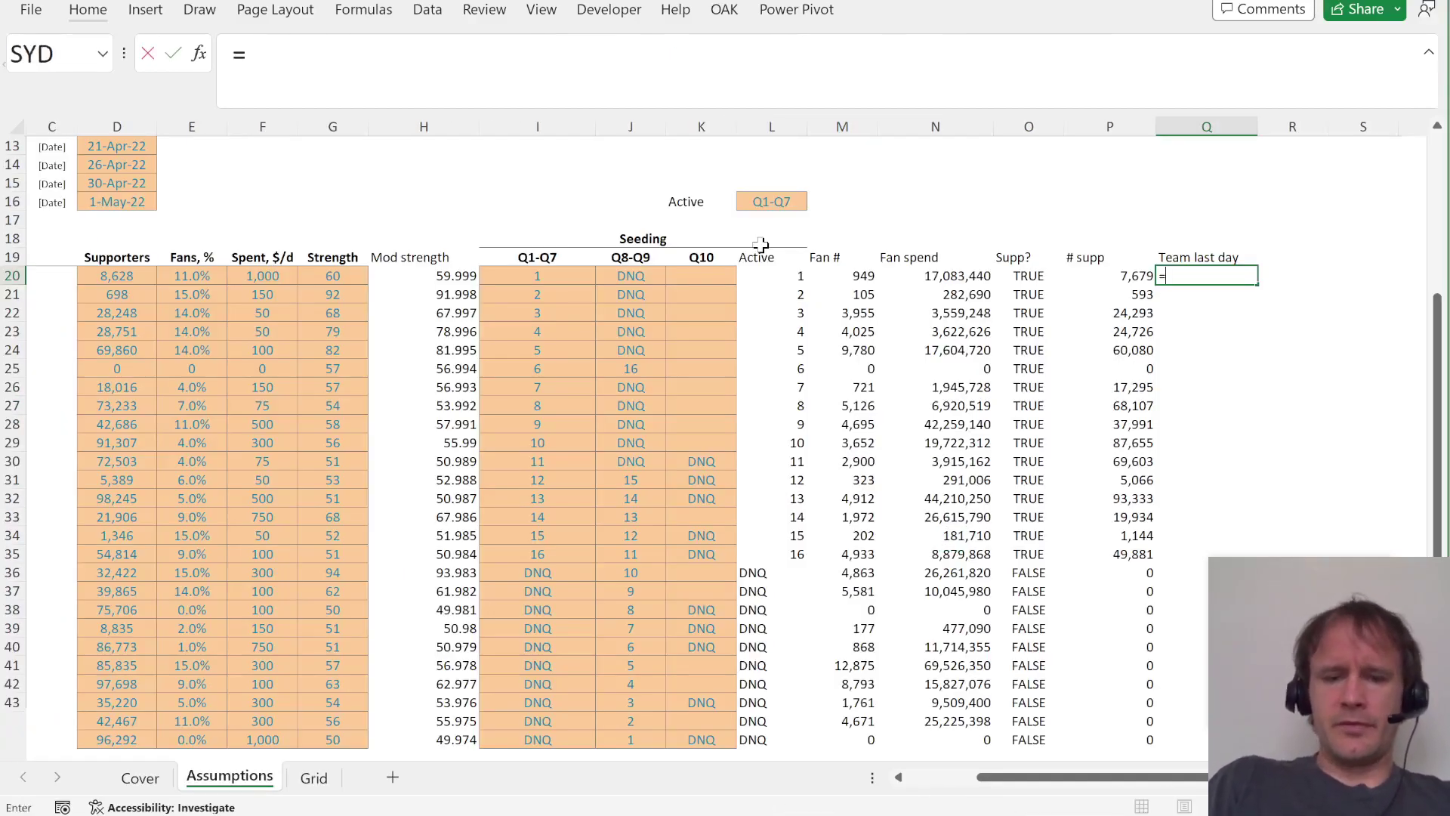
key("BackSpace")
key("BackSpace")
key("BackSpace")
type("if")
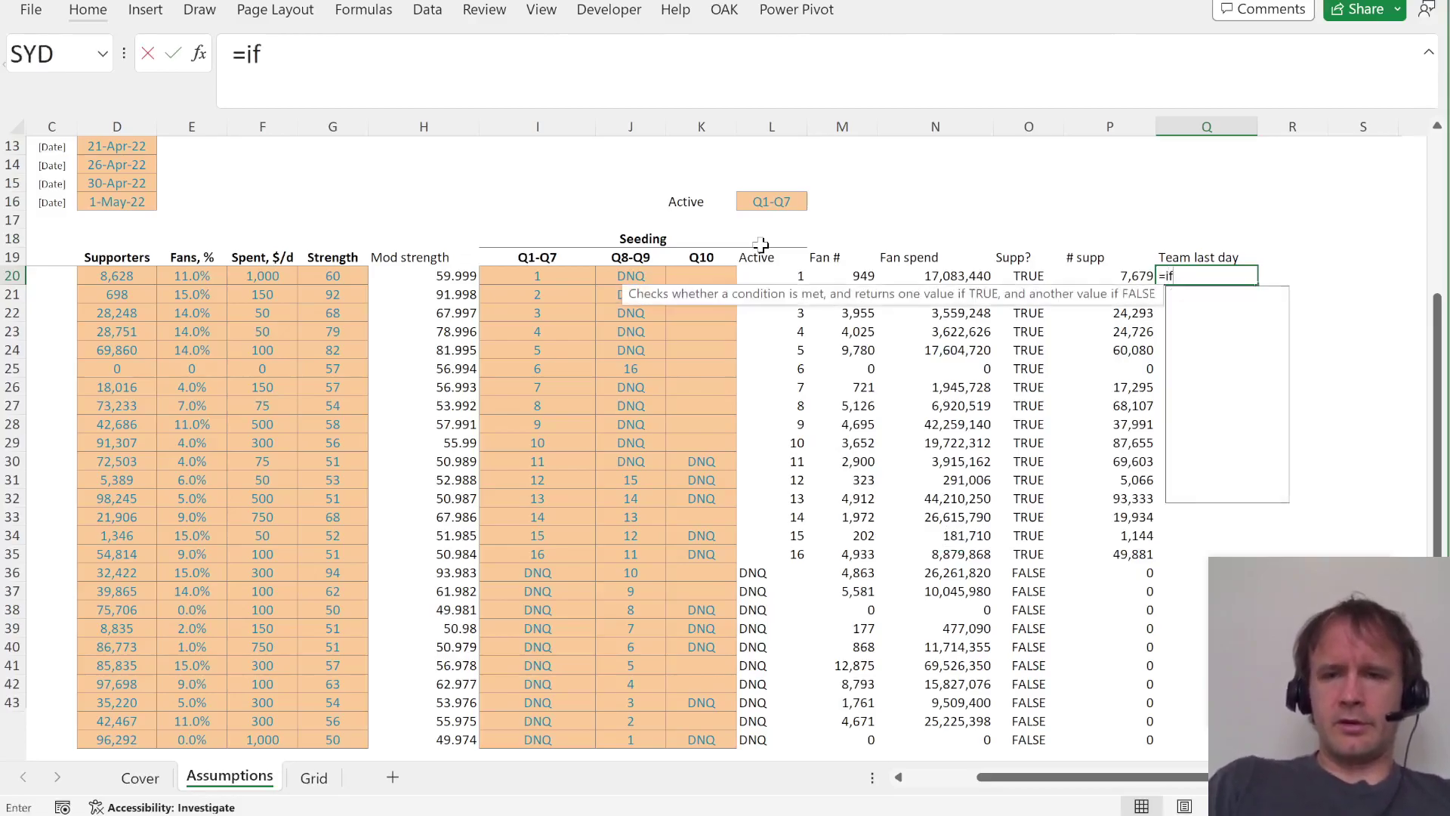
type("(")
key("Left")
key("Left")
type("#,")
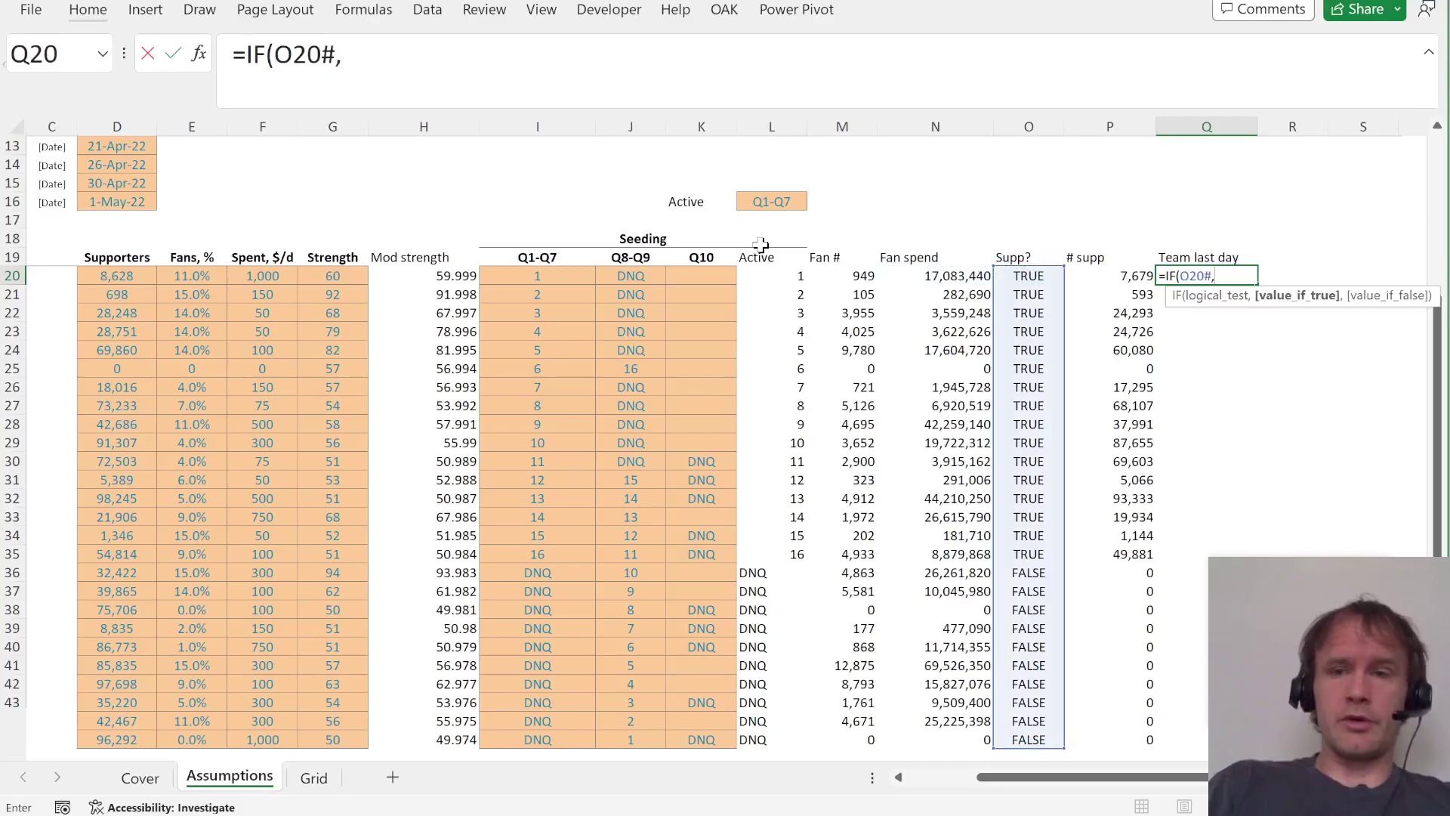
type("maxif")
key("Tab")
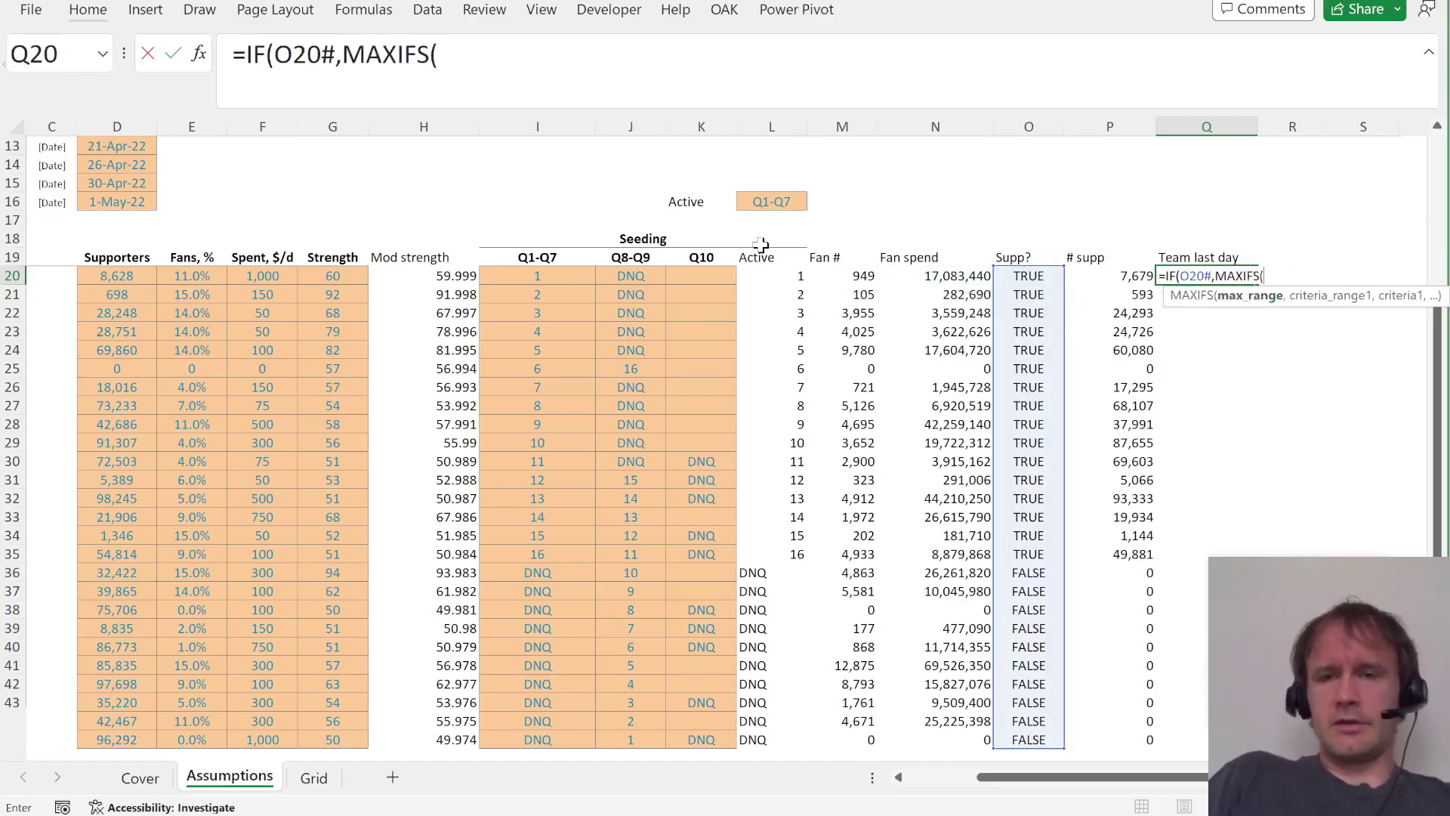
Point MAXIFS at the Grid's absolute date columns J6:K21 and team columns L6:M21.
key("ctrl+Page_Down")
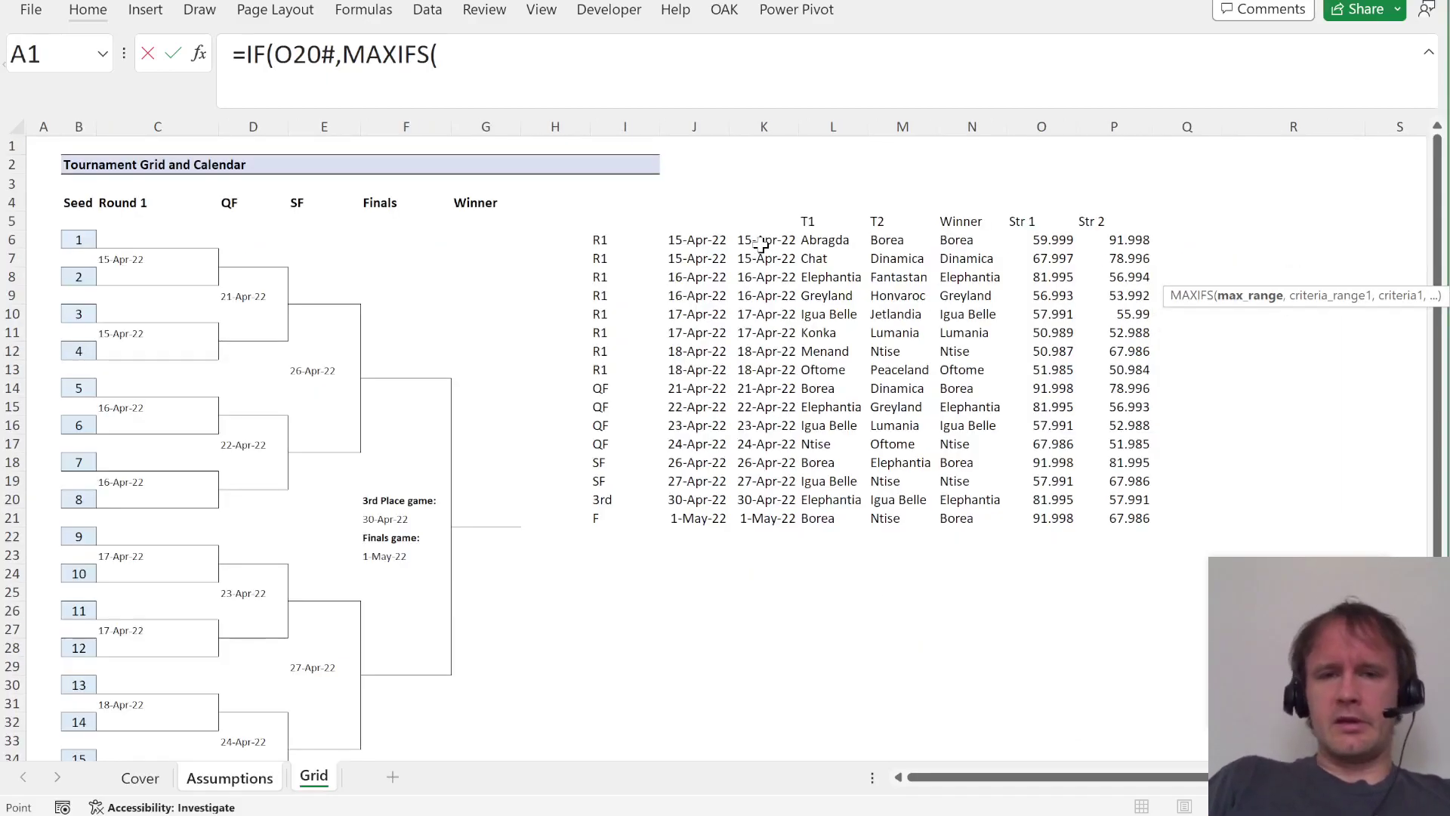
left_click(711, 240)
key("ctrl+shift+Down")
key("shift+Right")
key("F4")
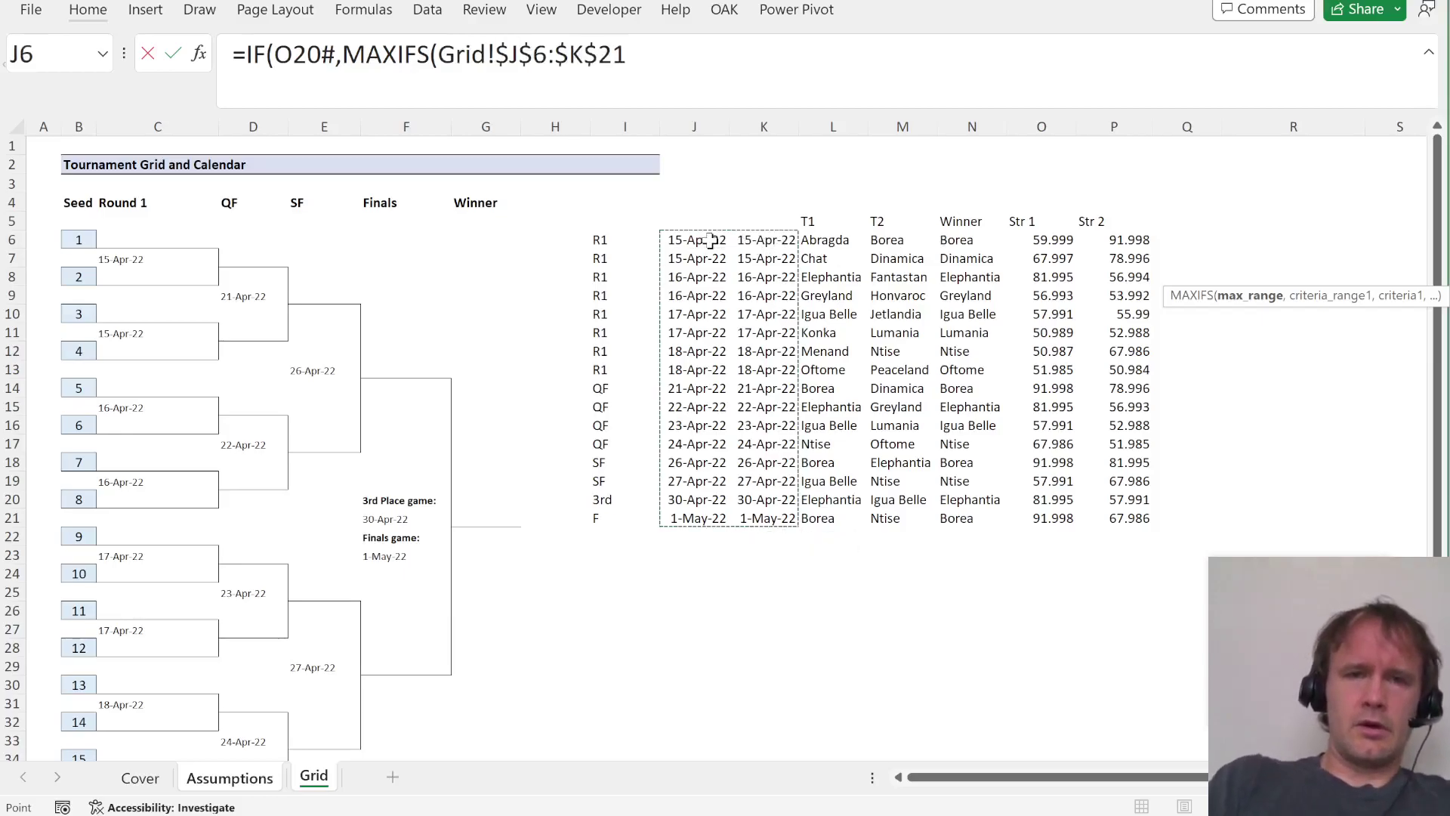
type(",")
left_click(821, 238)
key("ctrl+shift+Down")
key("shift+Right")
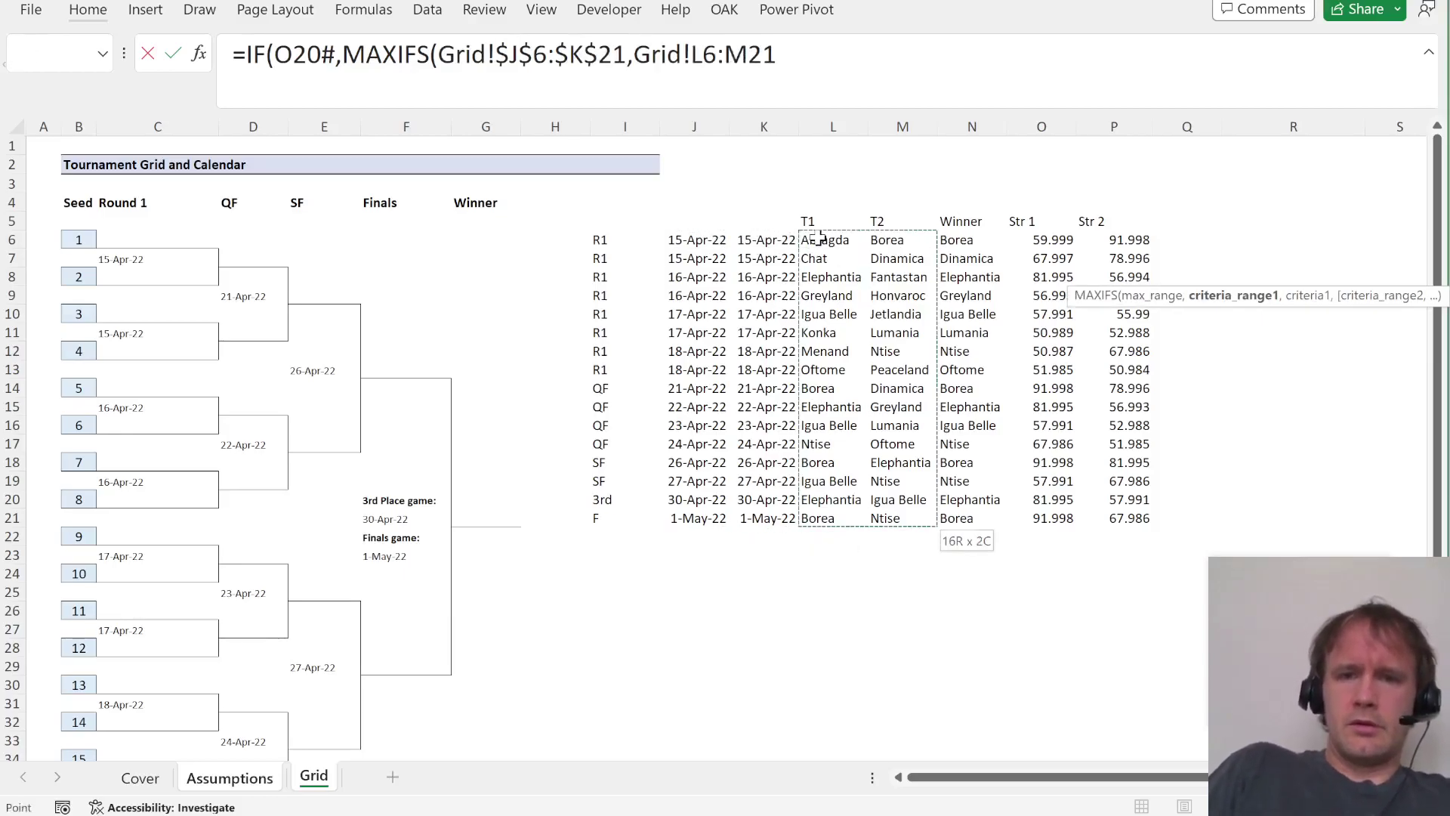
key("F4")
type(",")
Use countries B20:B45 as the criterion, remove the Assumptions! prefix and commit.
key("ctrl+Page_Up")
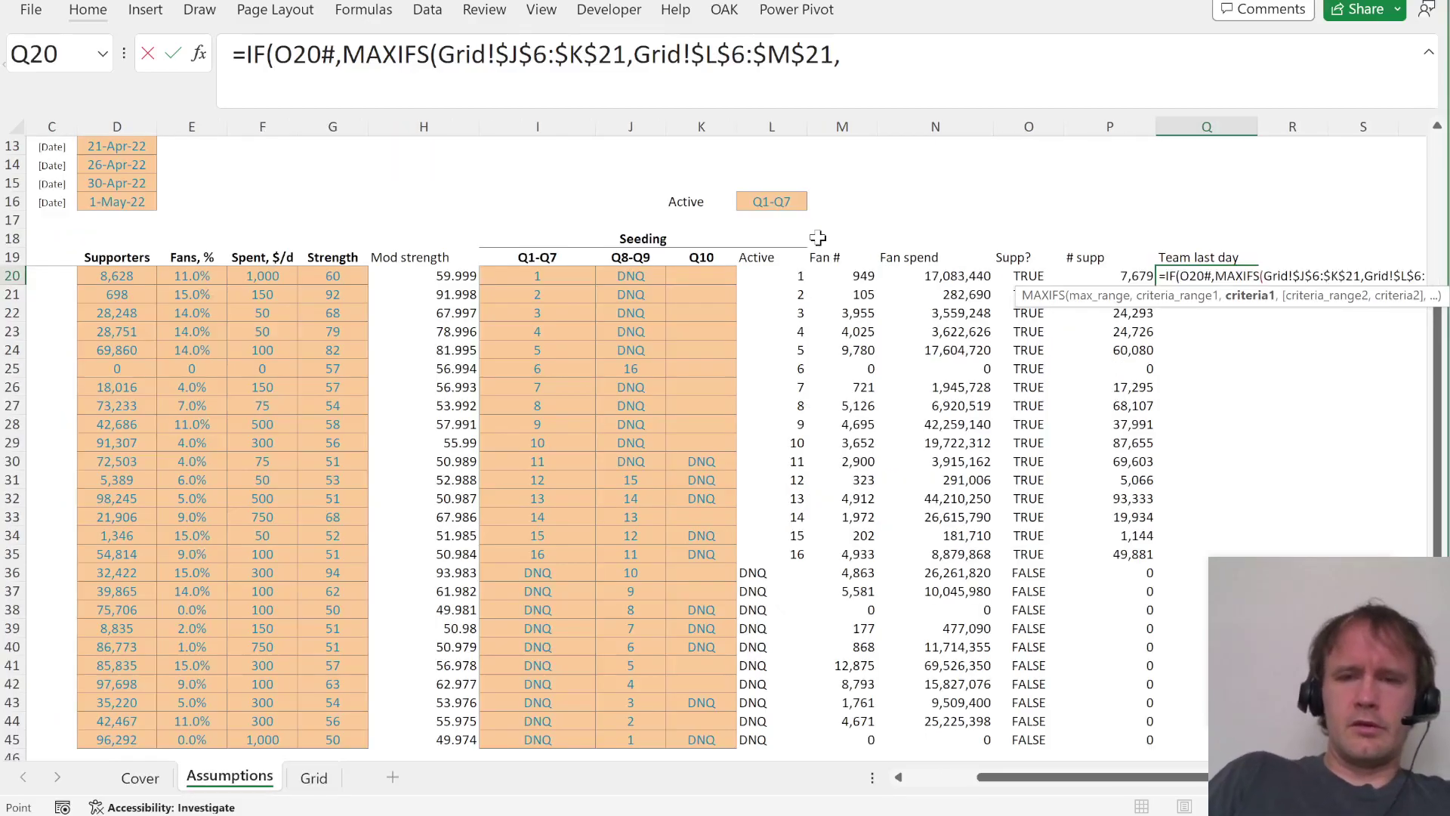
left_click(148, 300)
key("Home")
key("Up")
key("Right")
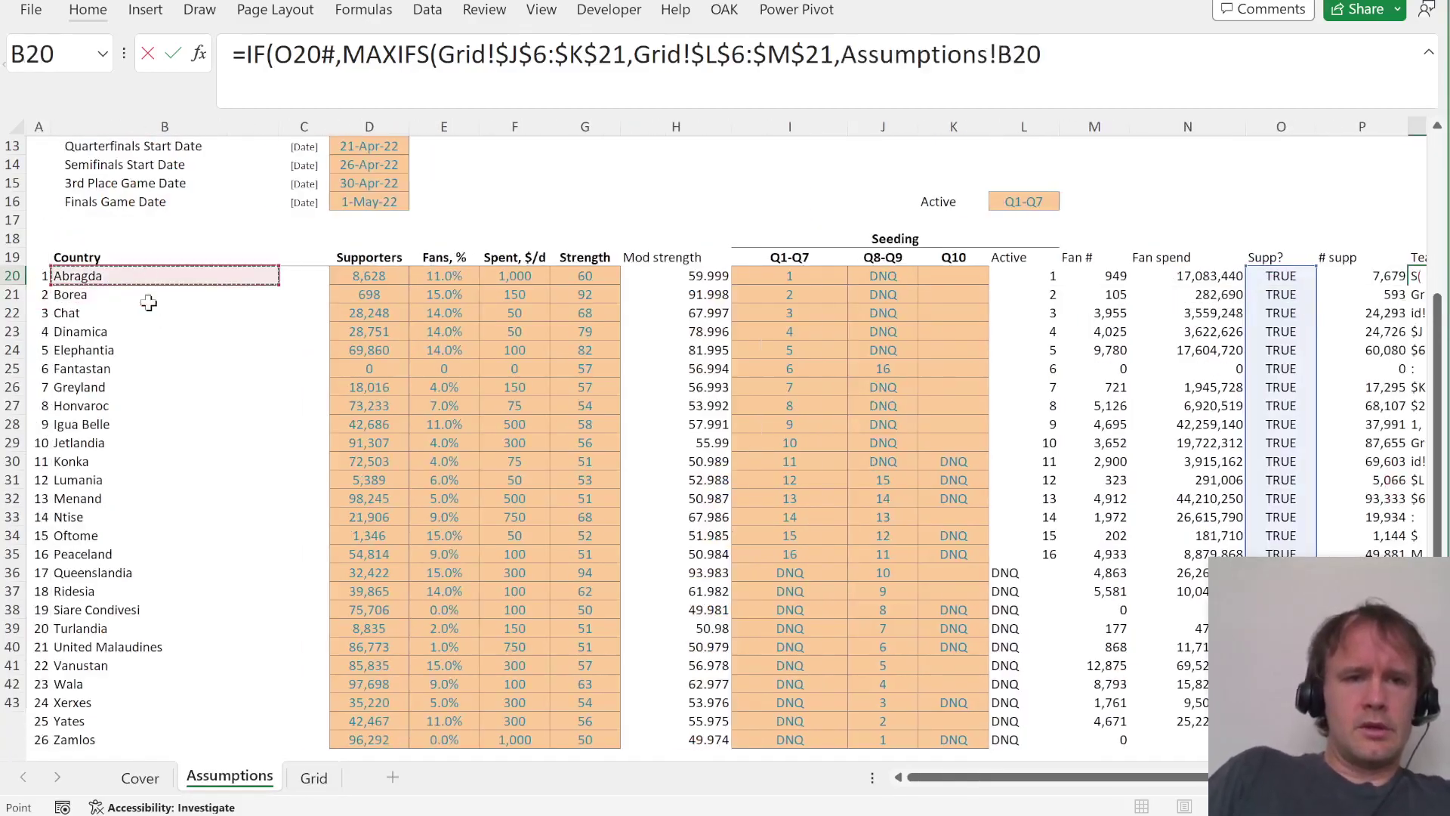
key("ctrl+shift+Down")
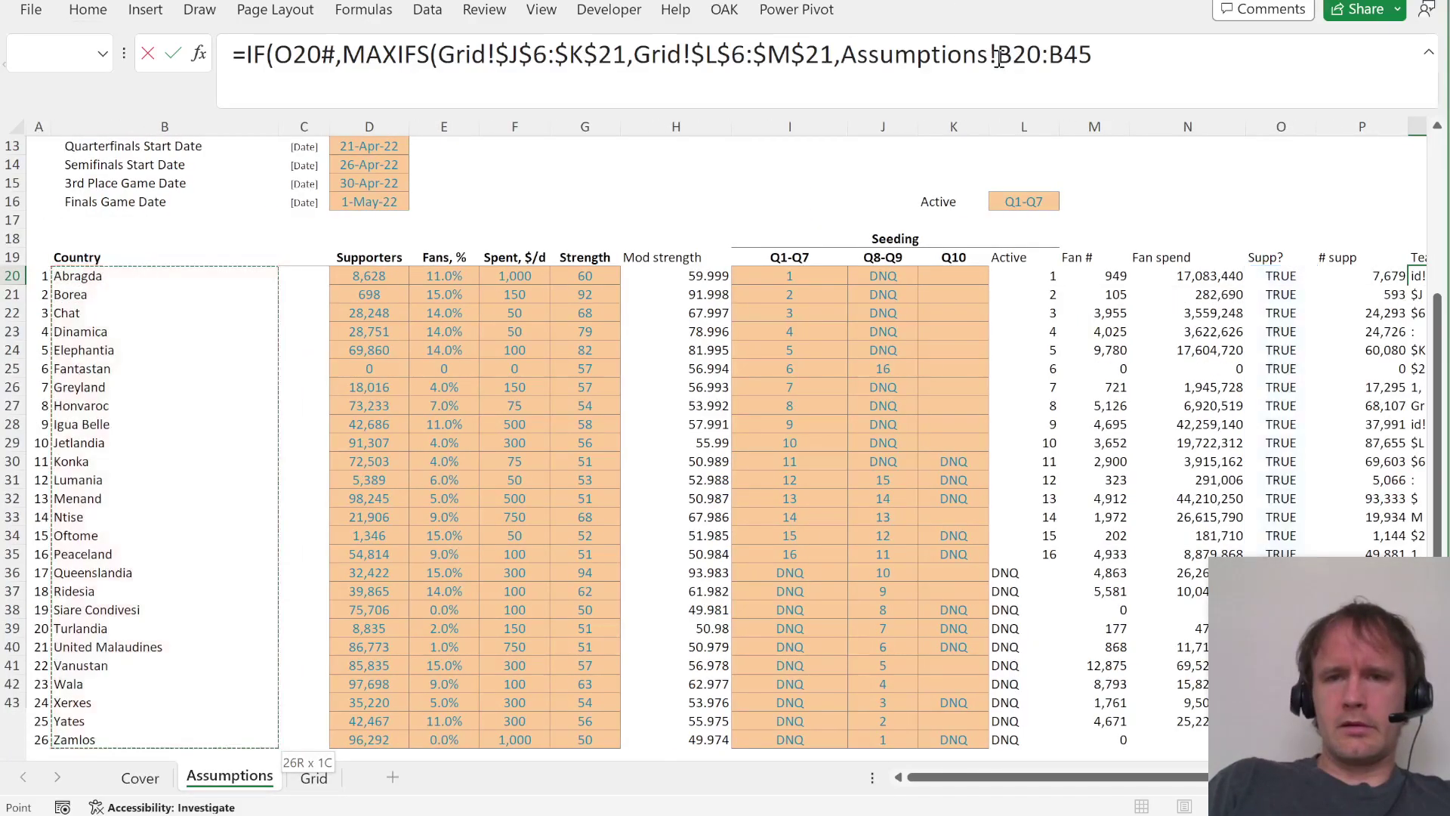
left_click(998, 59)
key("ctrl+shift+Left")
key("BackSpace")
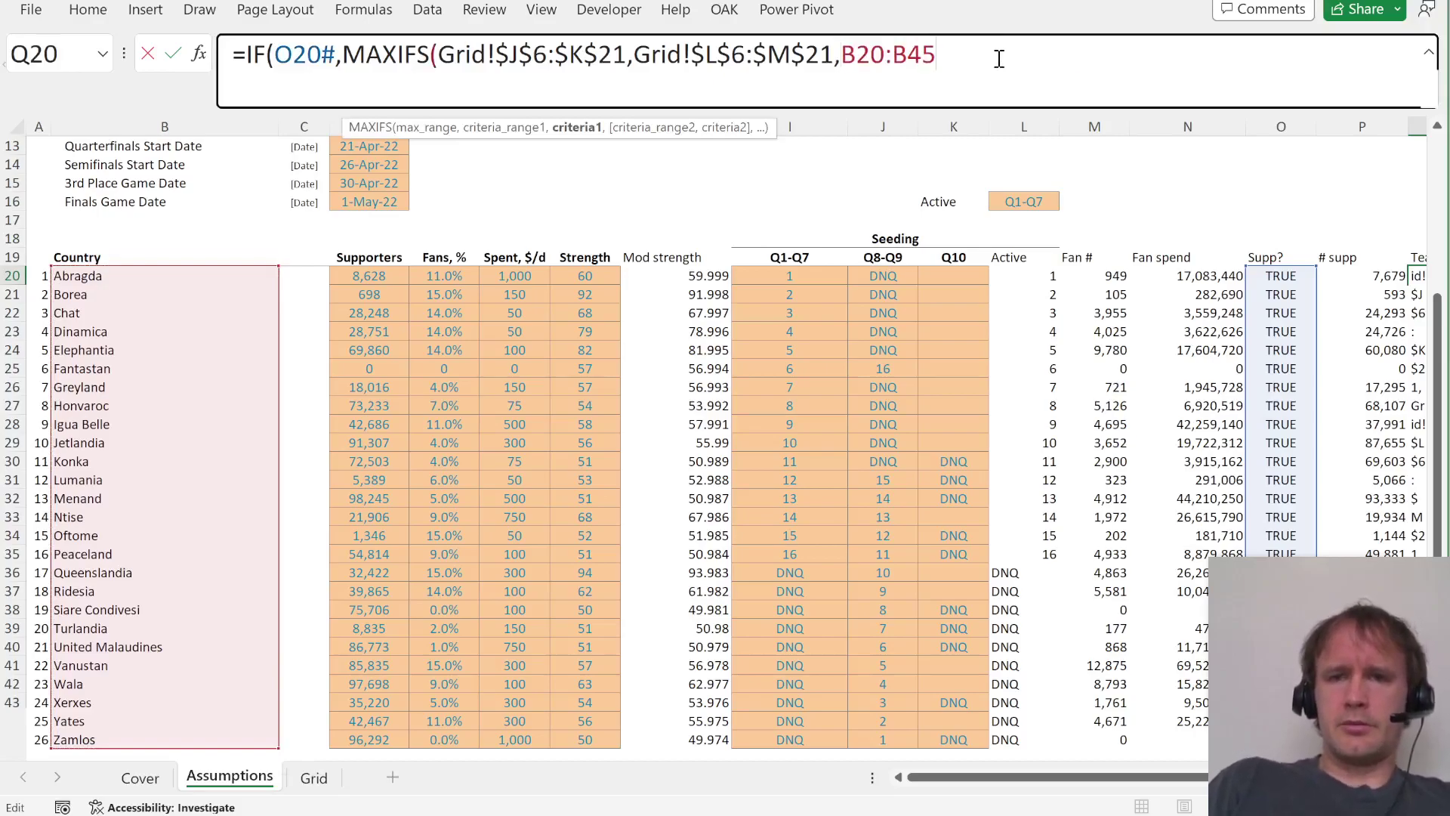
type(")")
key("Return")
key("Return")
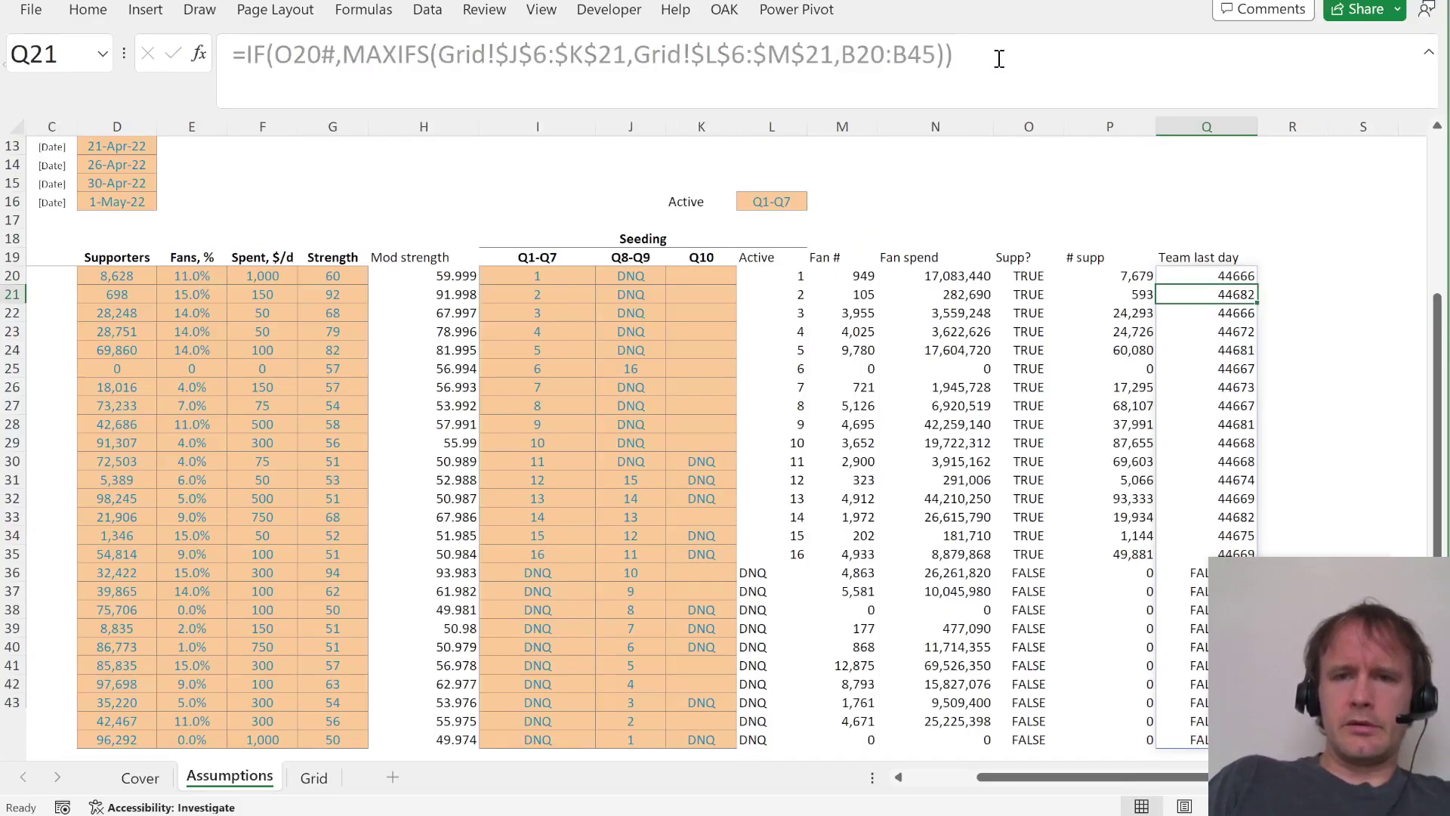
Add an "n/a" fallback to the Team last day formula and accept Excel's correction.
key("Right")
key("Right")
key("Right")
key("Left")
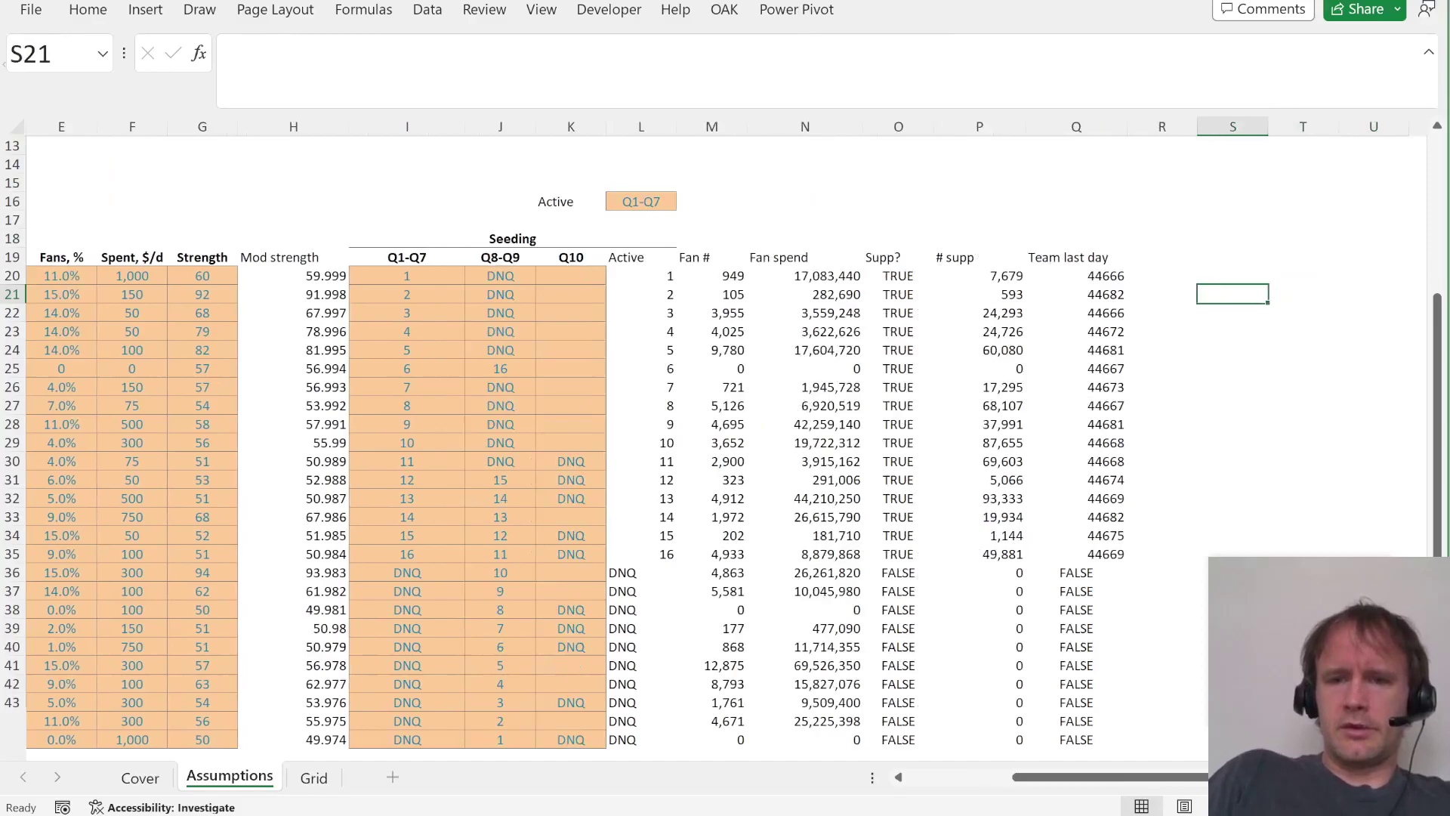
key("Left")
key("Left")
key("Up")
left_click(948, 62)
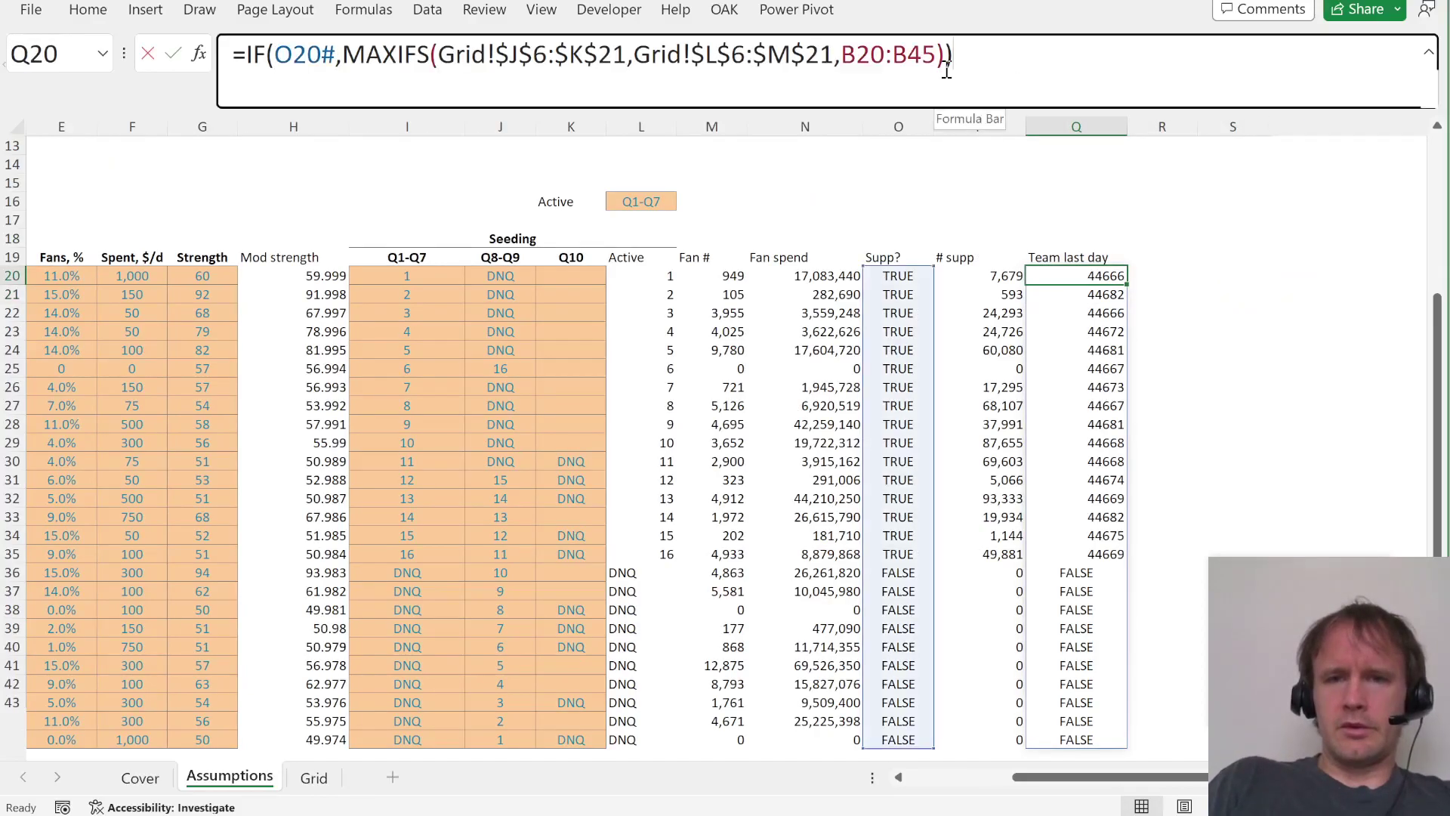
type(",'")
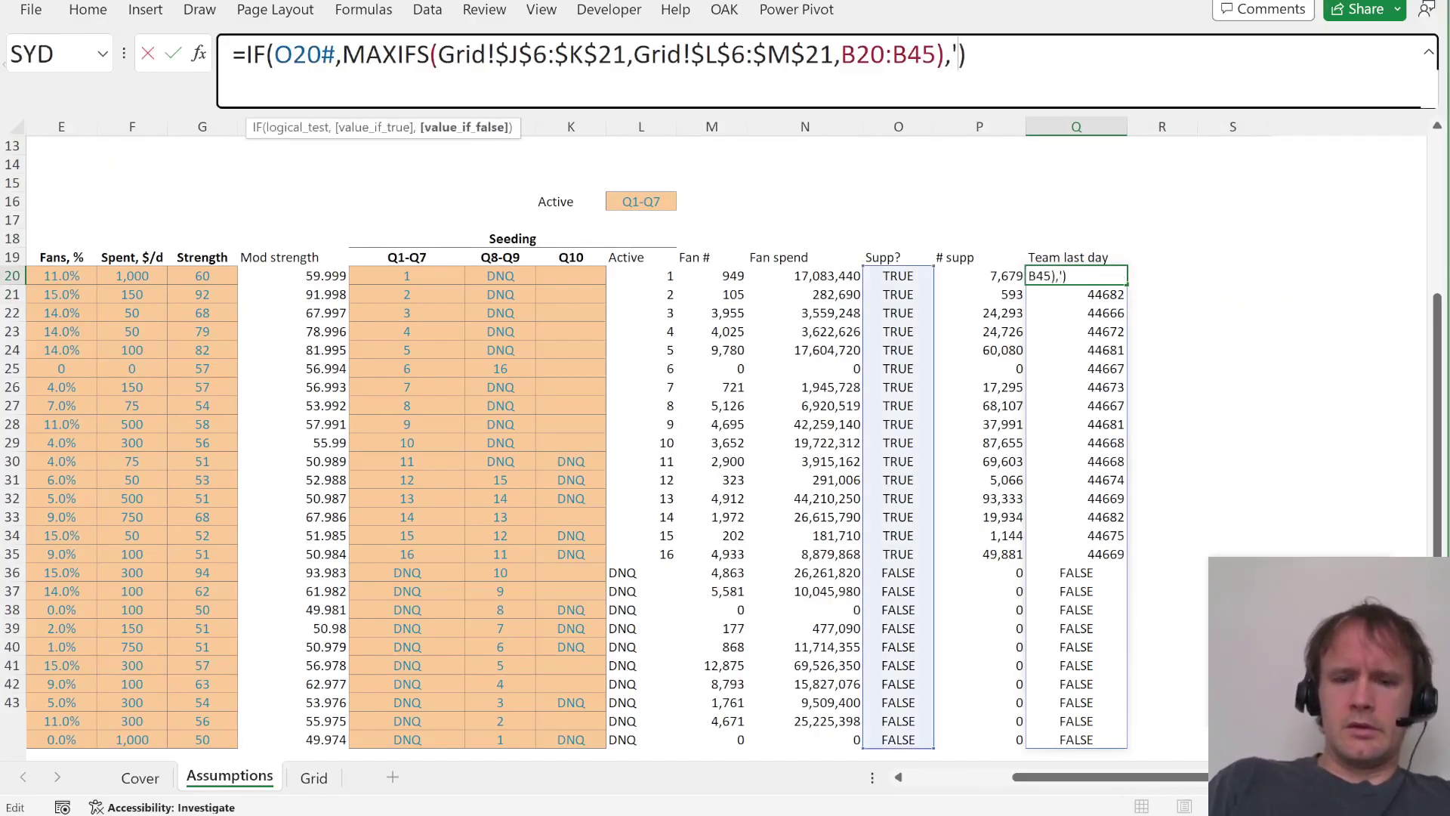
key("BackSpace")
type("\"n/a\")")
key("Return")
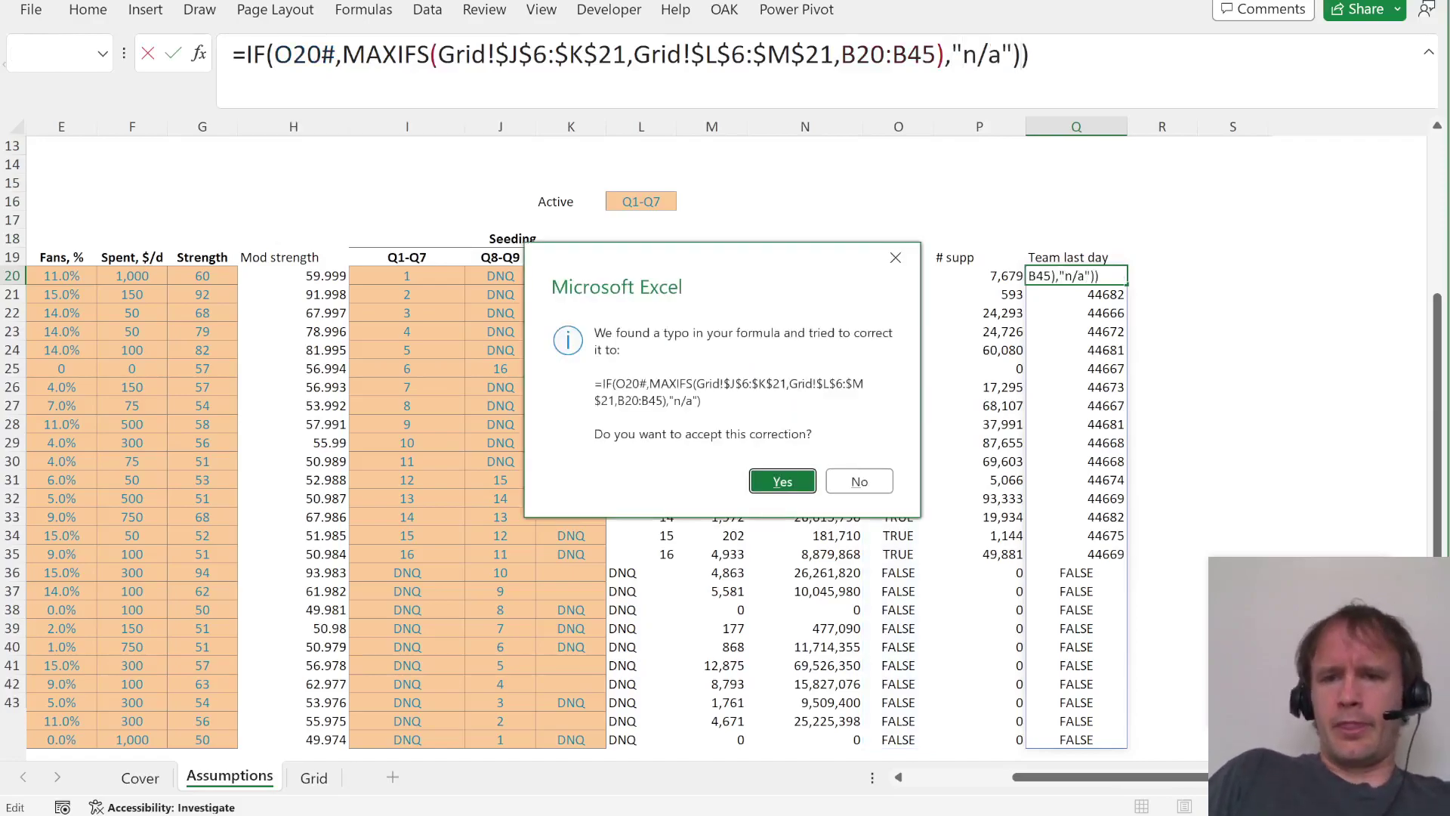
key("Return")
Format the Team last day results as Short Date.
key("ctrl+shift+Down")
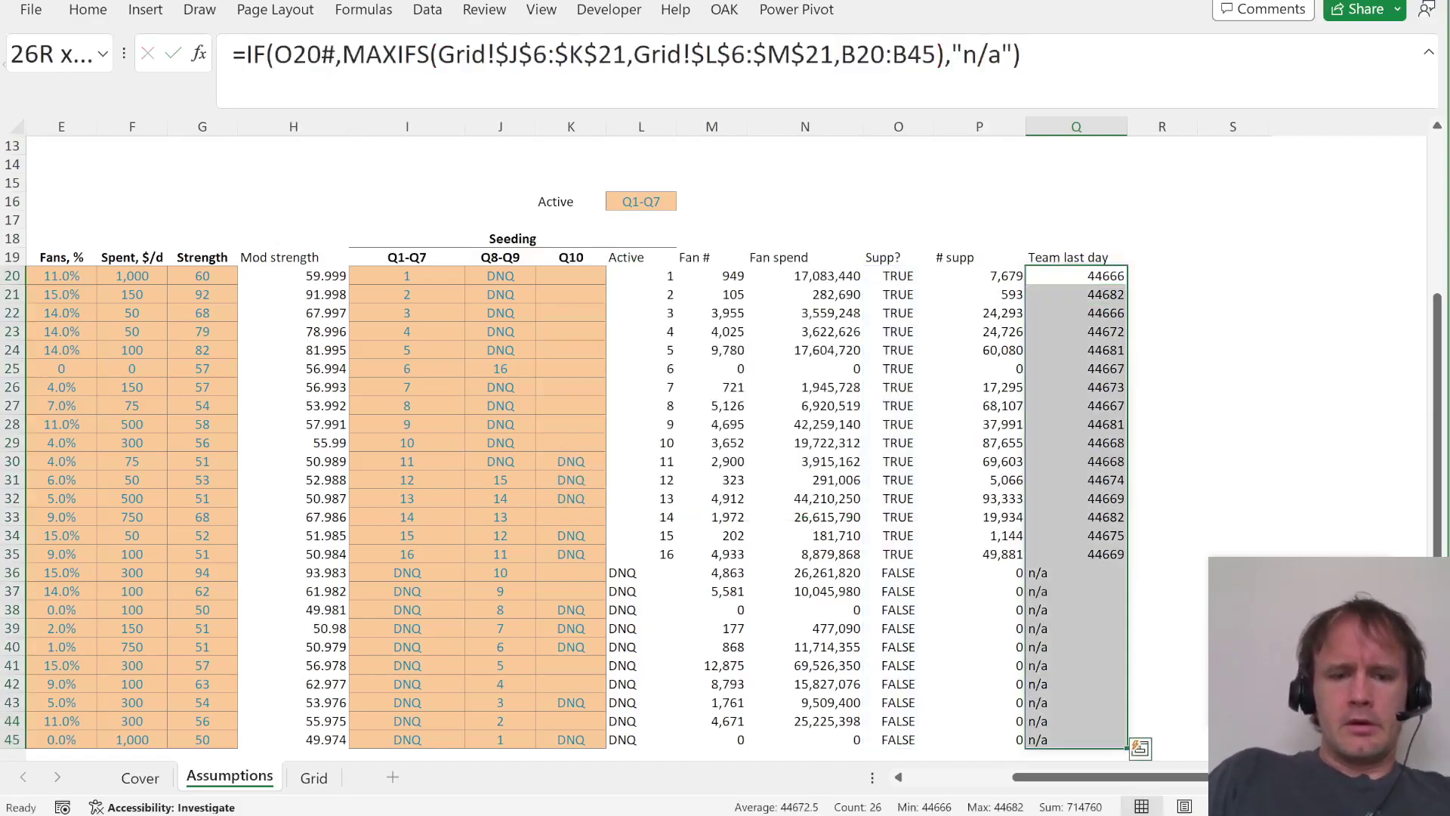
key("ctrl+shift+3")
key("Up")
key("Right")
key("Right")
key("Right")
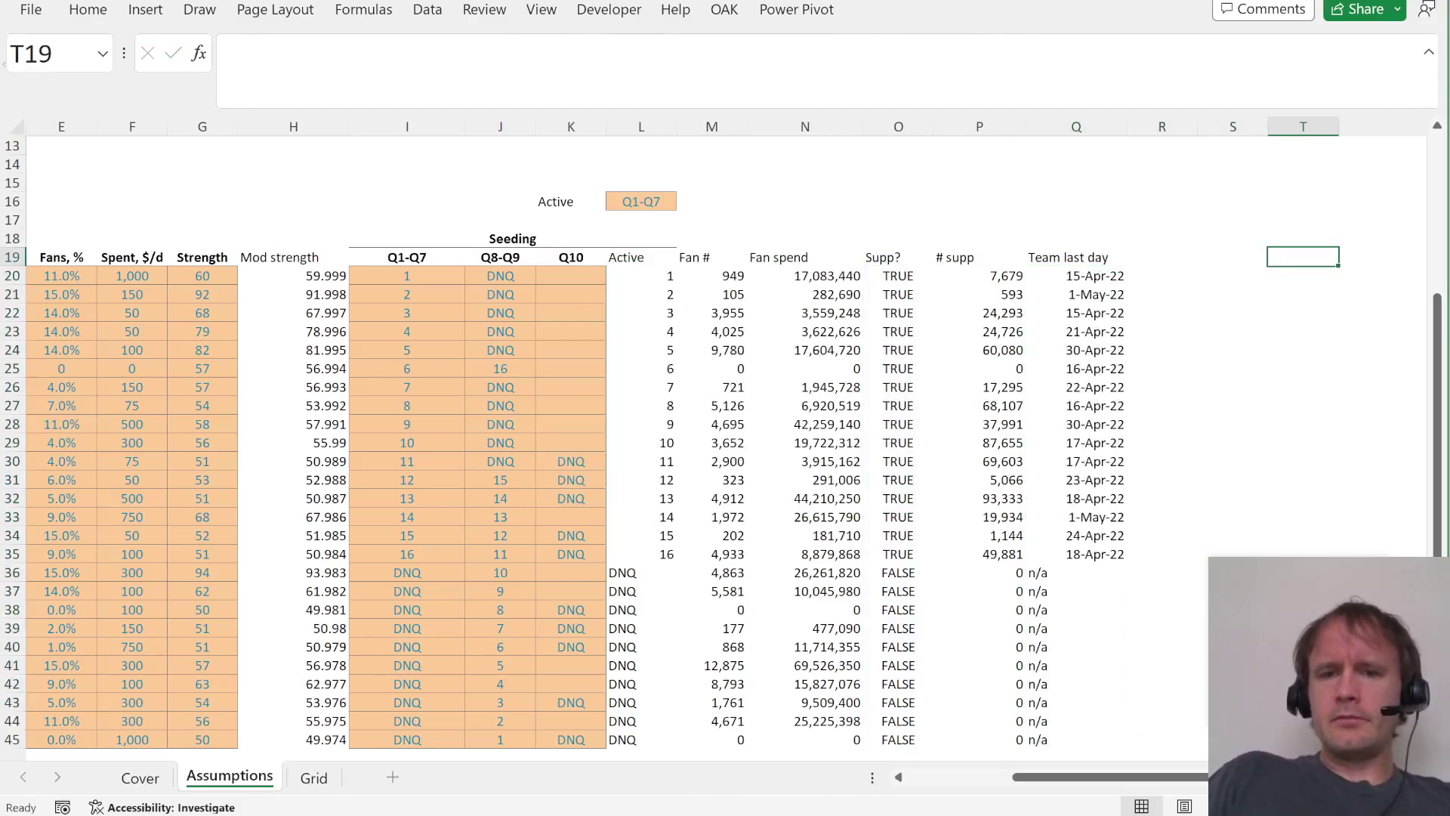
Head R19 'Supp days' and begin an IF formula testing the Supp? flags.
left_click(1162, 257)
type("Supp days")
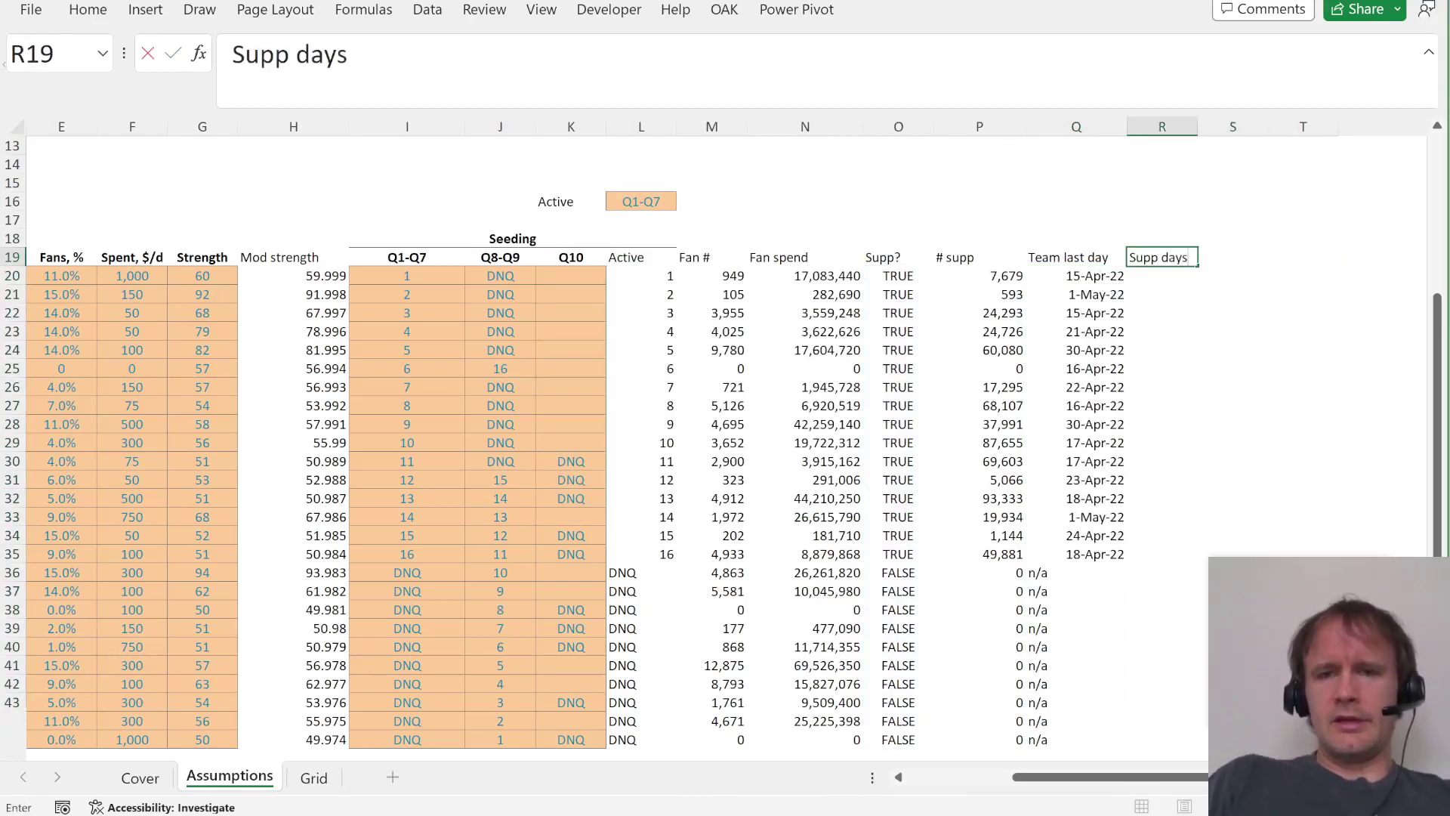
key("Return")
type("=")
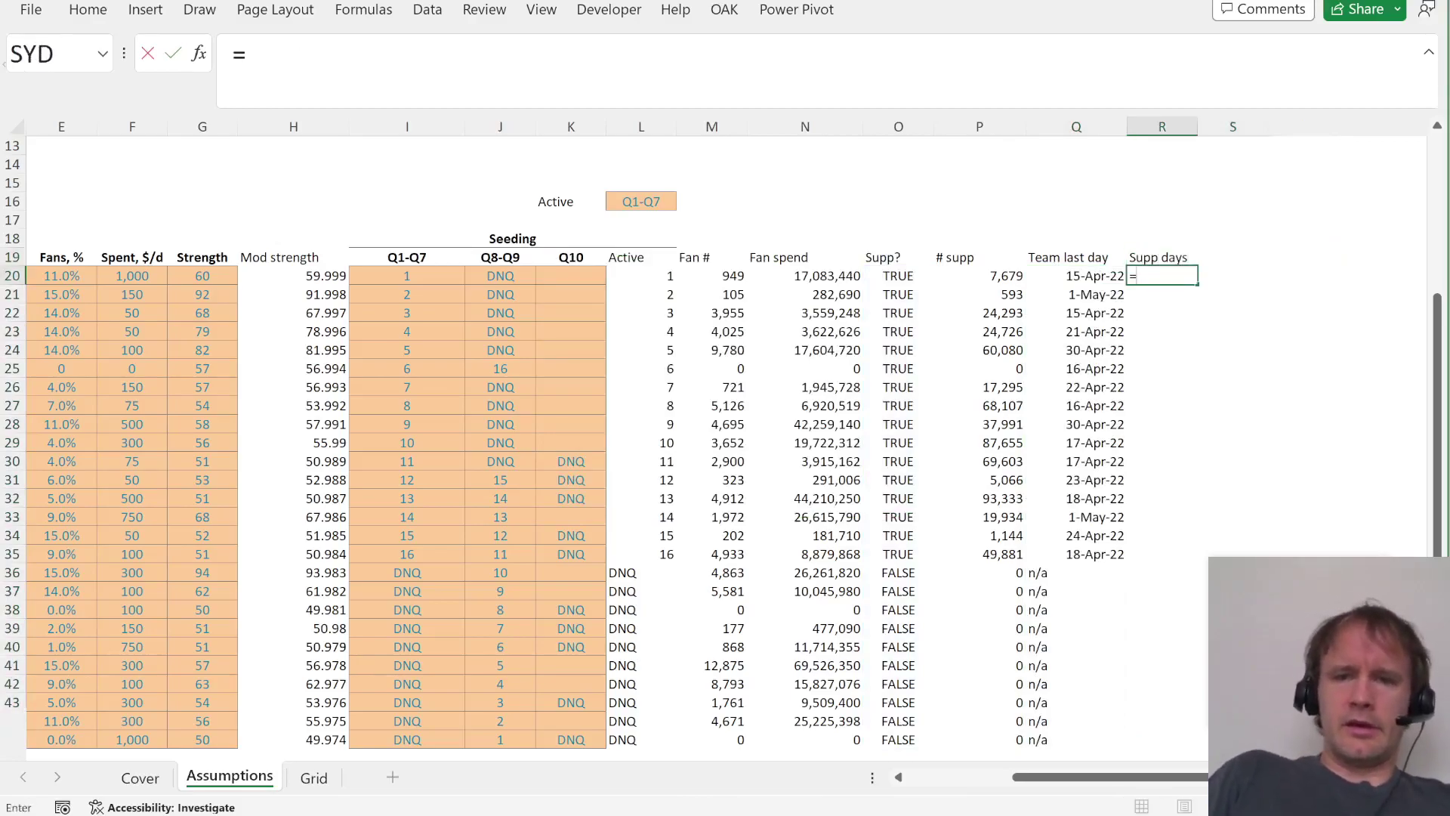
type("if")
key("Tab")
left_click(980, 276)
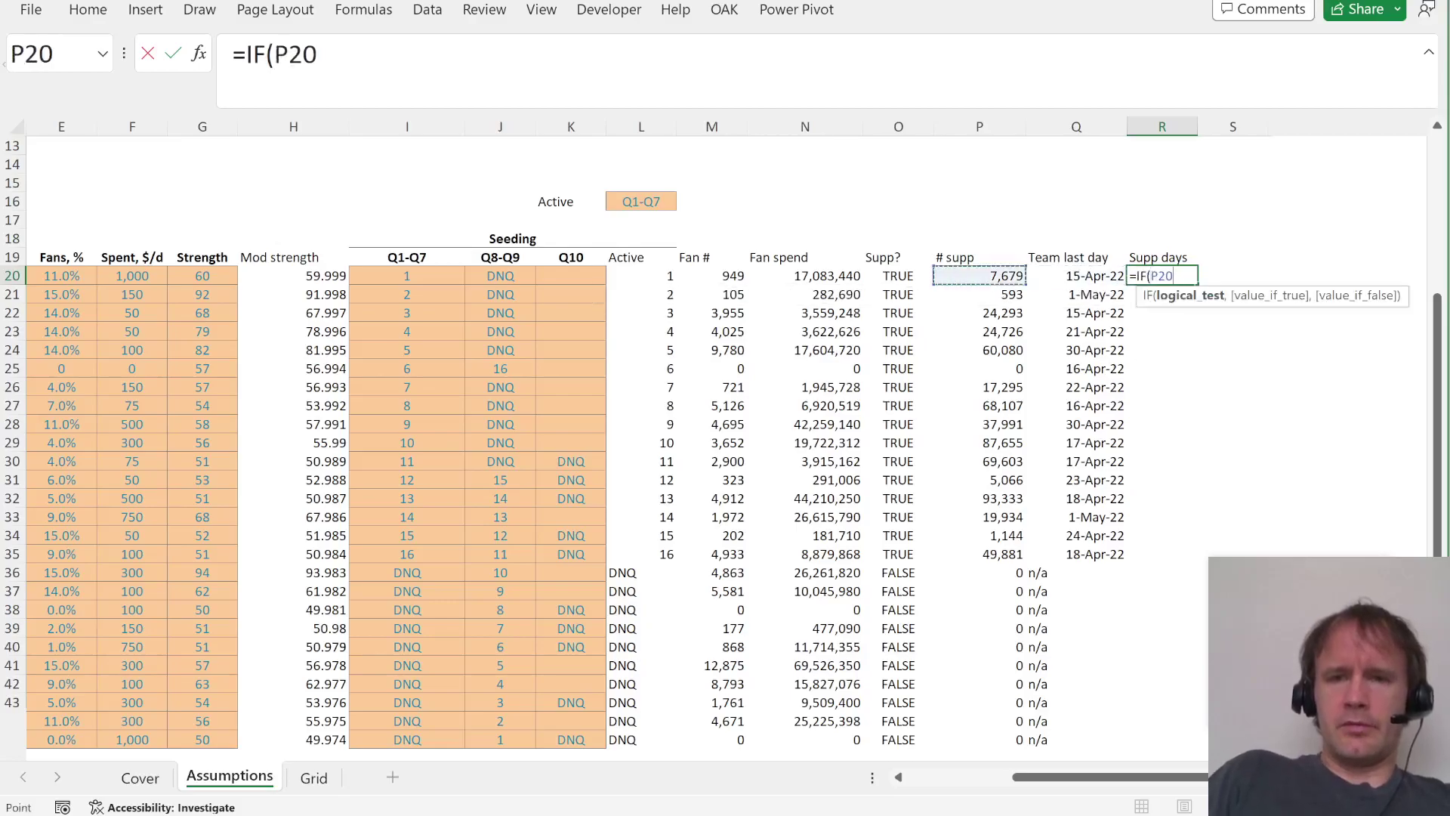
left_click(898, 276)
type("#,")
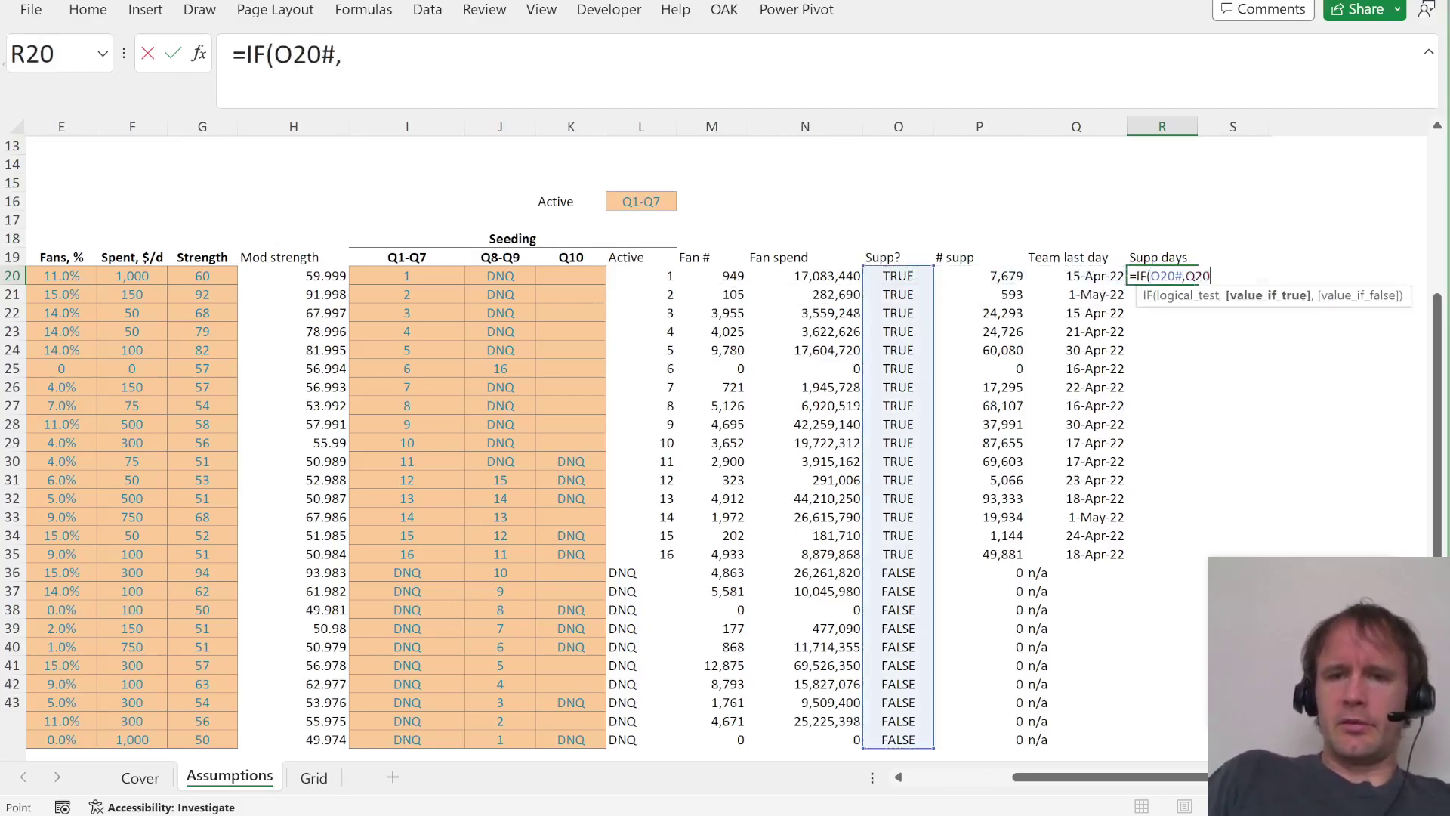
Complete it as =IF(O20#,Q20#-$D$10+2,0) with arrival date D10 locked.
left_click_drag(1076, 276, 1095, 739)
type("-")
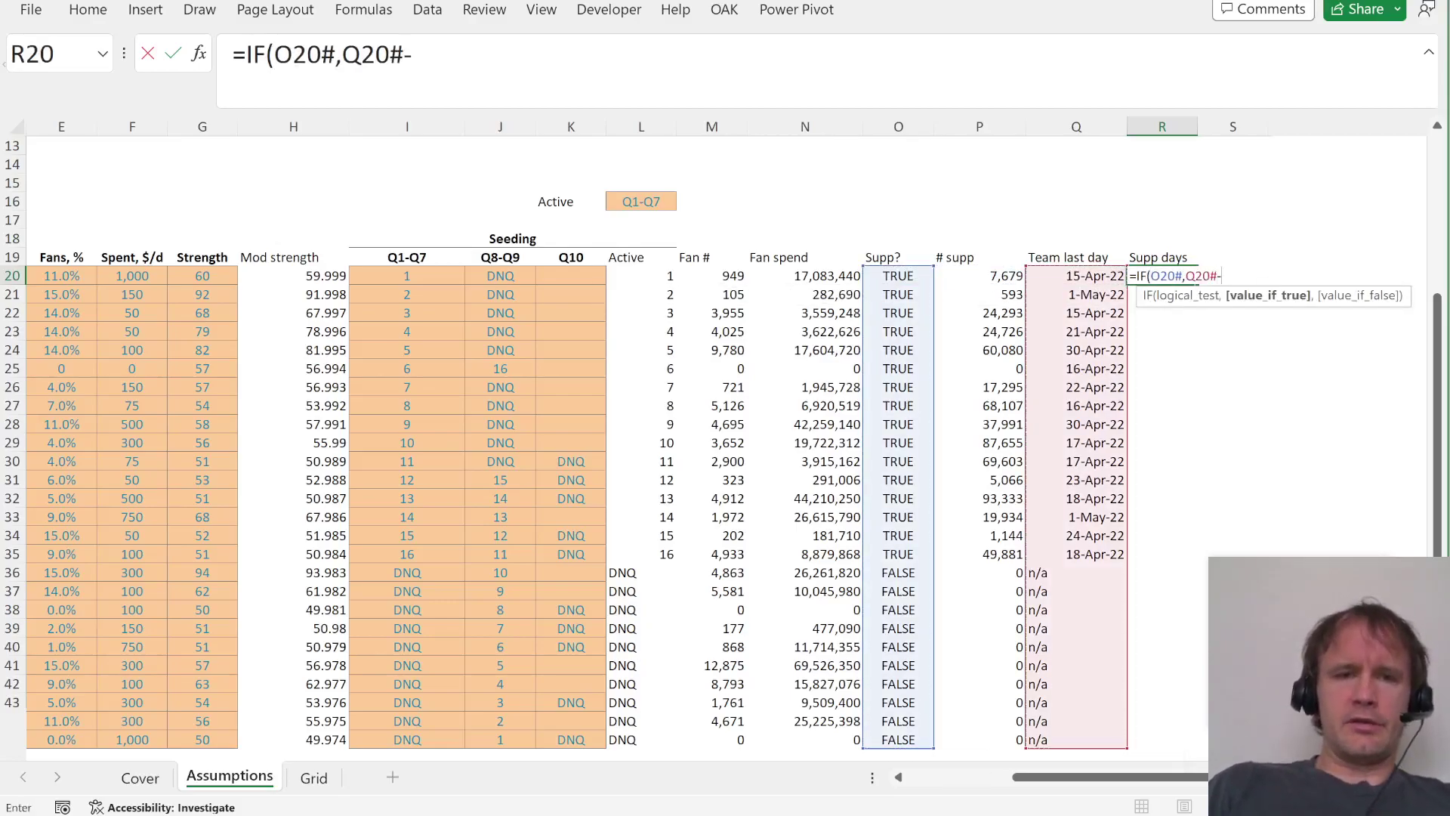
key("ctrl+Home")
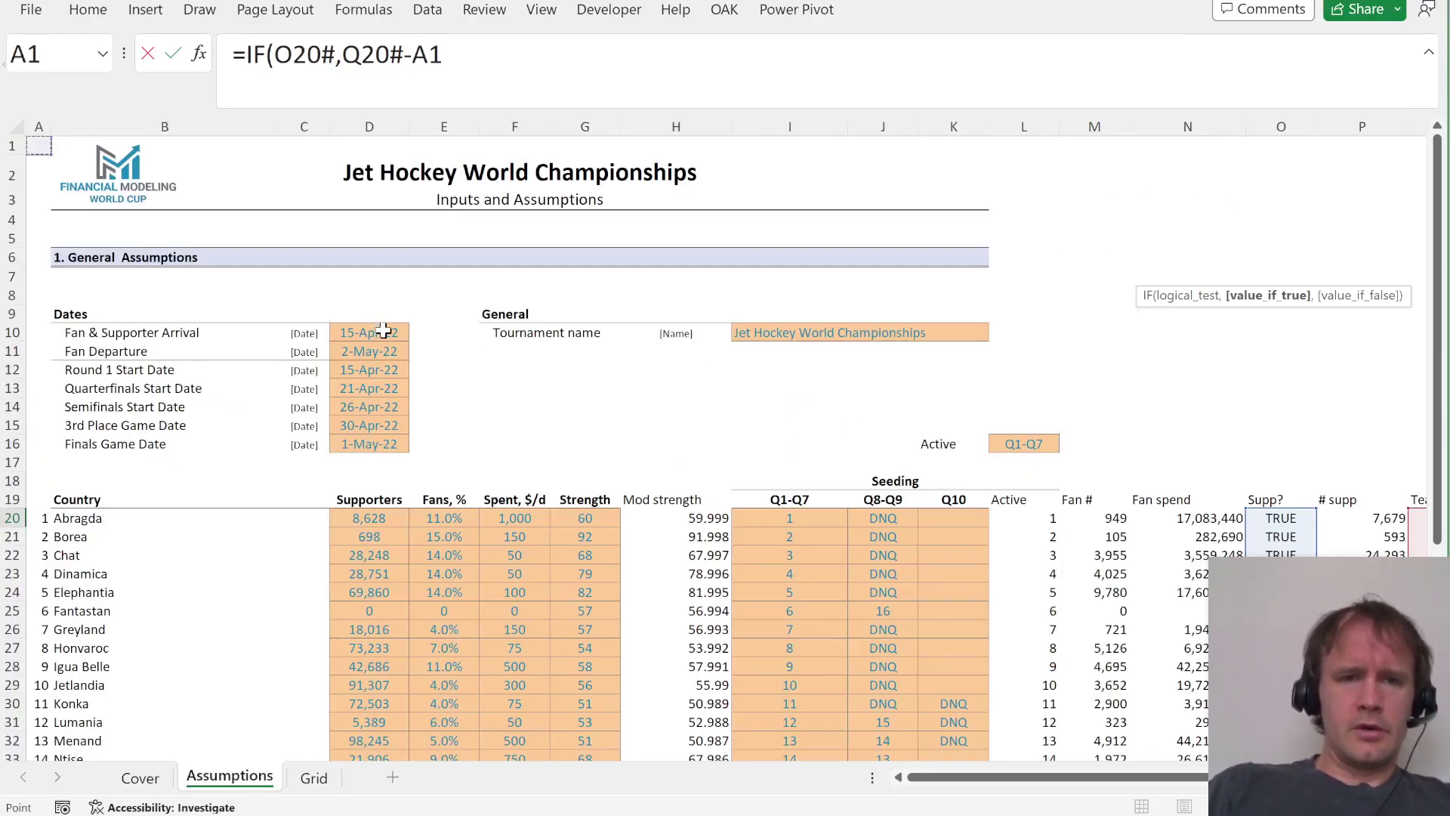
left_click(383, 331)
key("F4")
type("+2")
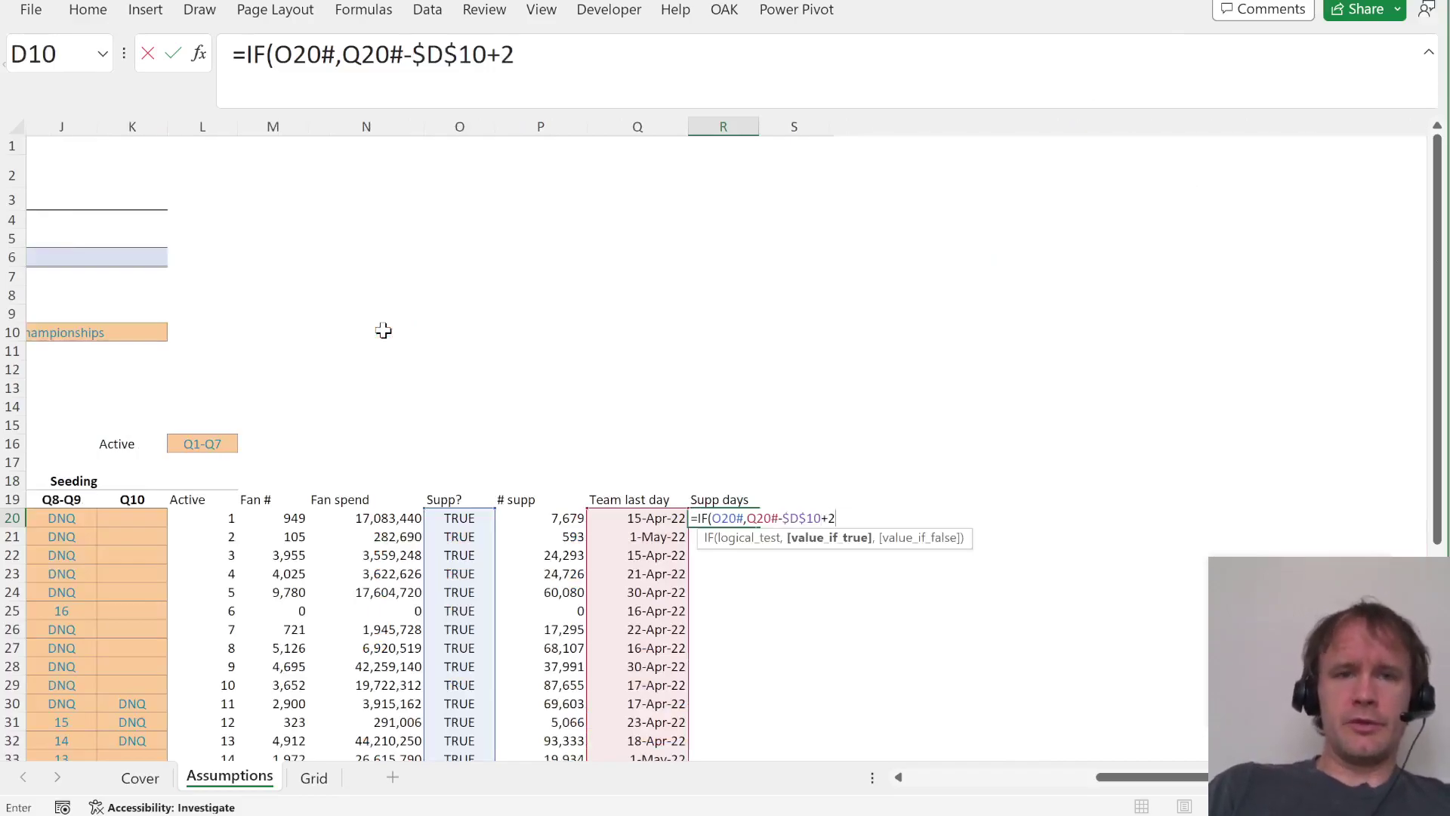
type(")")
key("BackSpace")
type(",0)")
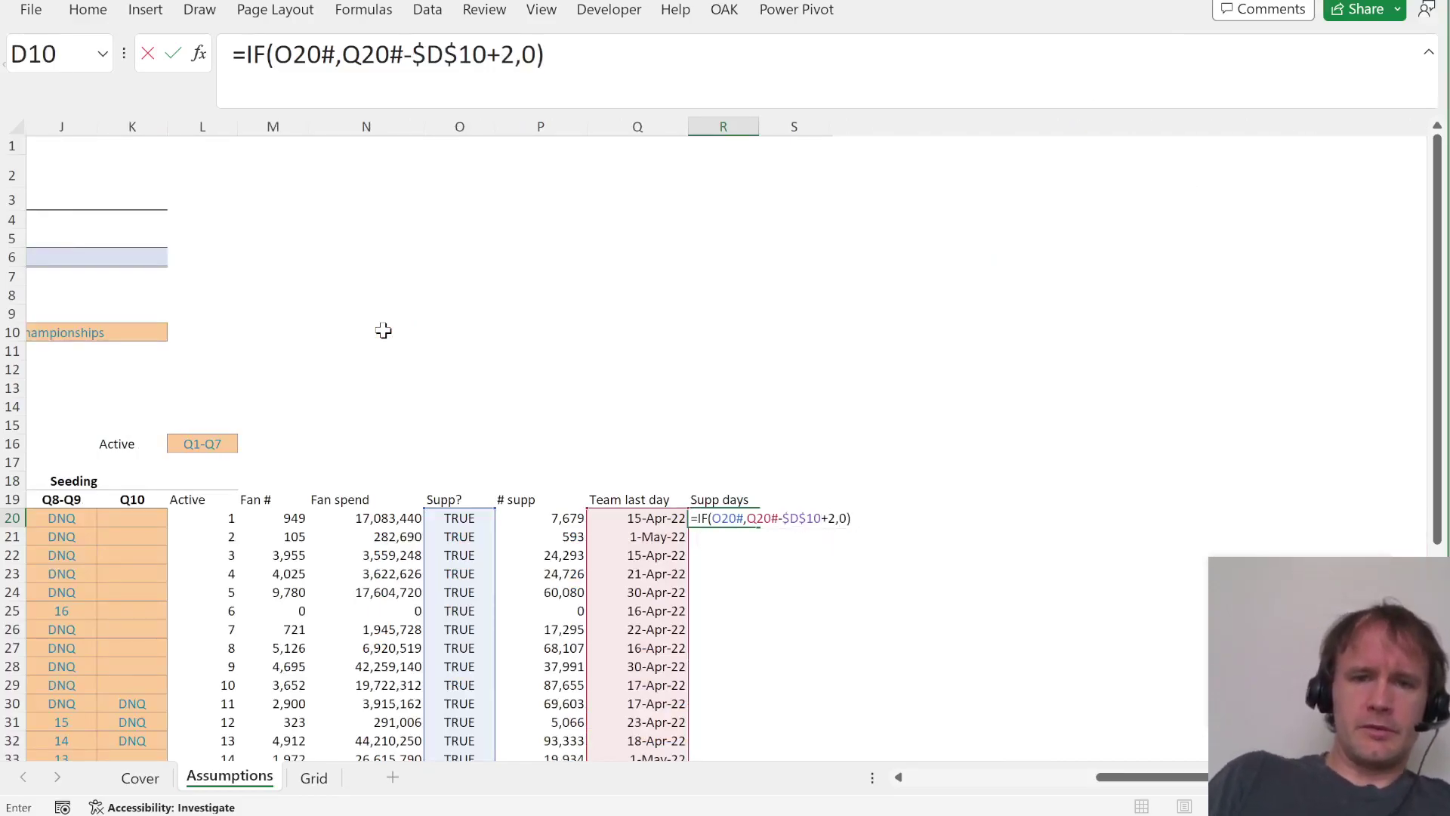
key("Return")
Check the Supp days results against a match in the Grid schedule.
key("shift+Down")
key("shift+Down")
key("shift+Down")
key("shift+Down")
key("shift+Down")
key("shift+Down")
key("shift+Down")
key("shift+Down")
key("shift+Down")
key("shift+Down")
key("shift+Down")
key("shift+Down")
key("shift+Down")
key("shift+Down")
key("shift+Down")
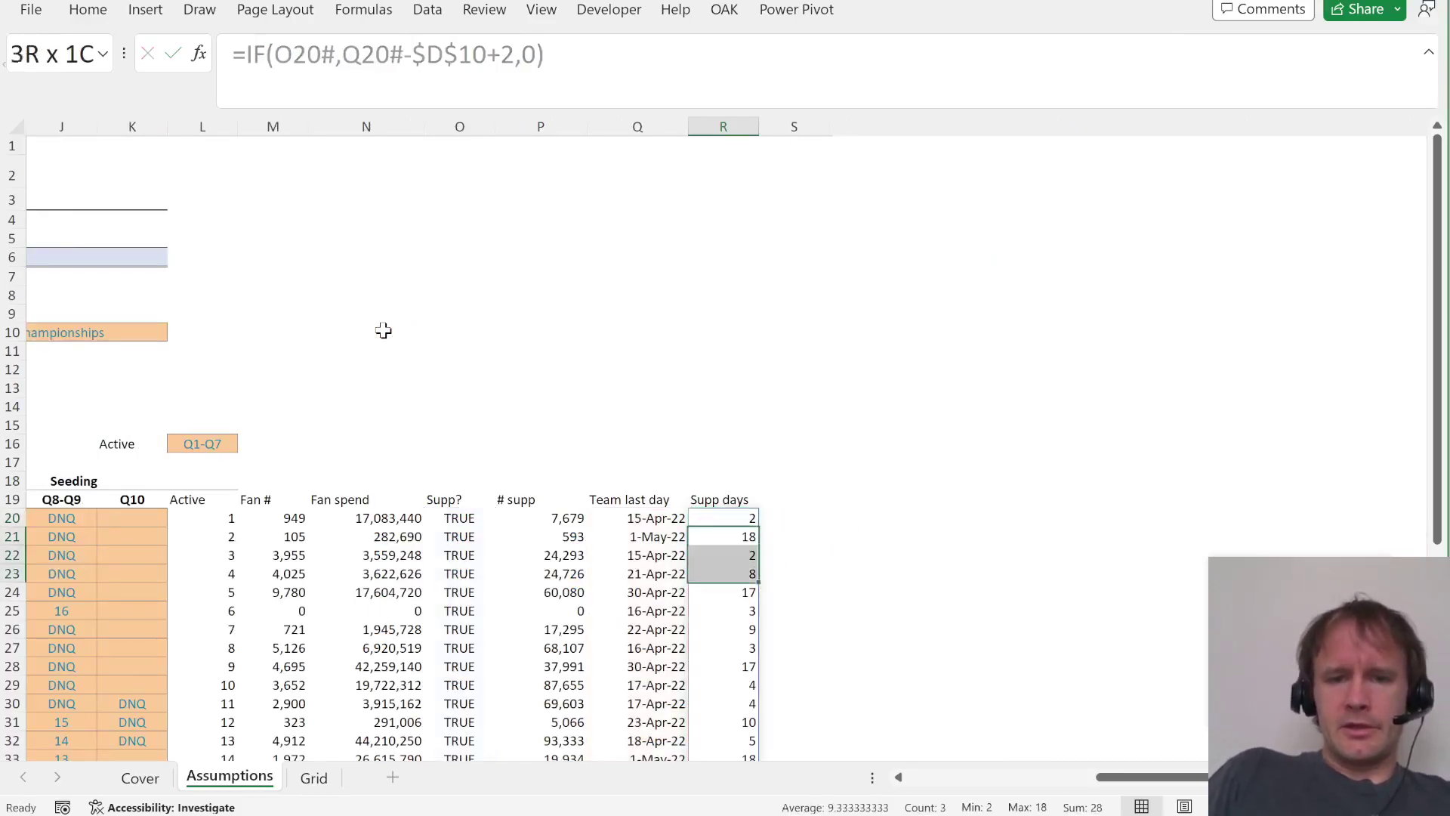
key("shift+Up")
key("shift+Up")
key("shift+Up")
key("shift+Left")
key("shift+Left")
key("shift+Left")
key("shift+Left")
key("shift+Left")
key("shift+Left")
key("shift+Left")
key("shift+Left")
key("shift+Left")
key("shift+Left")
key("shift+Left")
key("shift+Left")
key("shift+Left")
key("shift+Left")
key("shift+Left")
key("shift+Left")
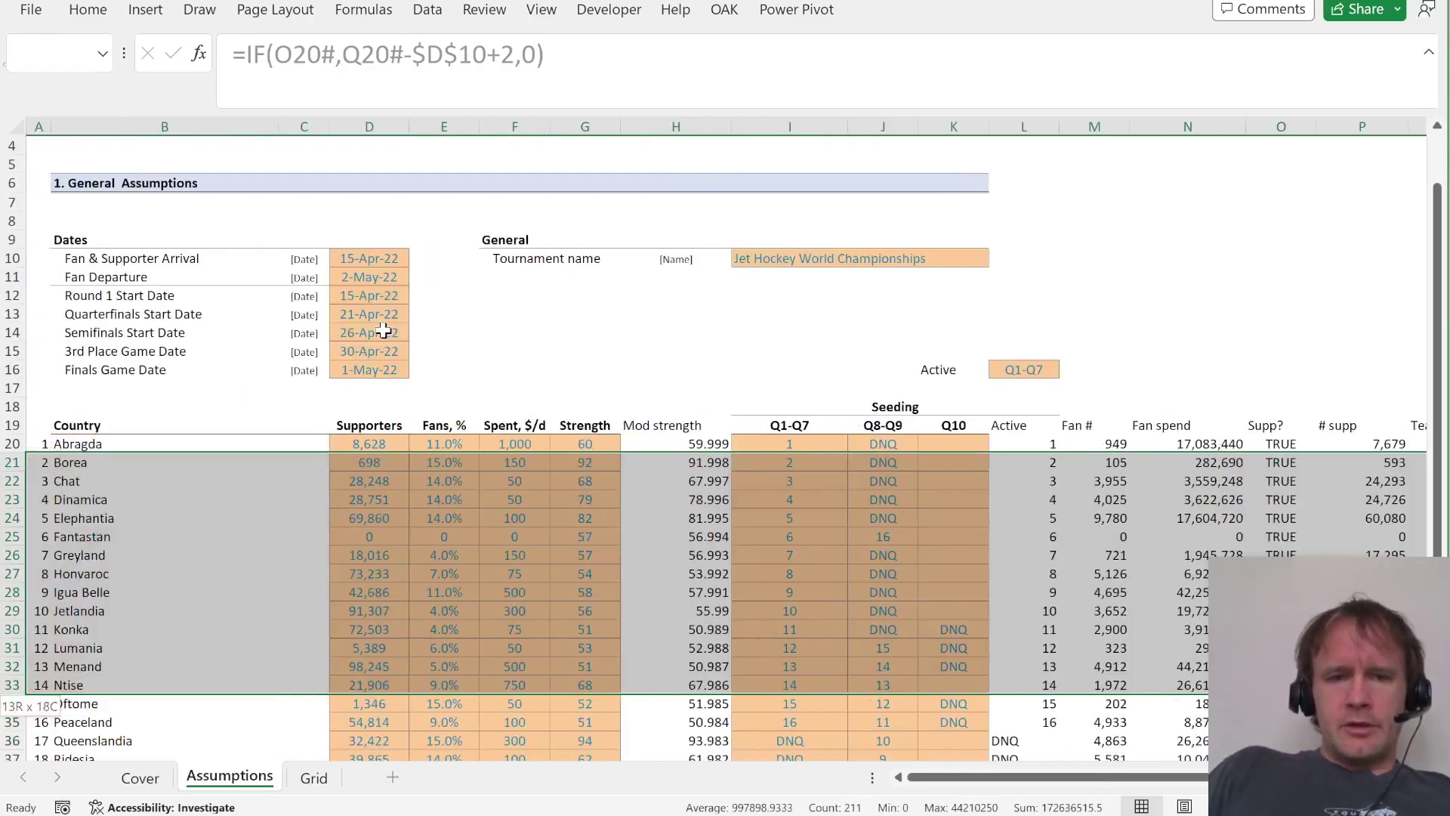
key("ctrl+Page_Down")
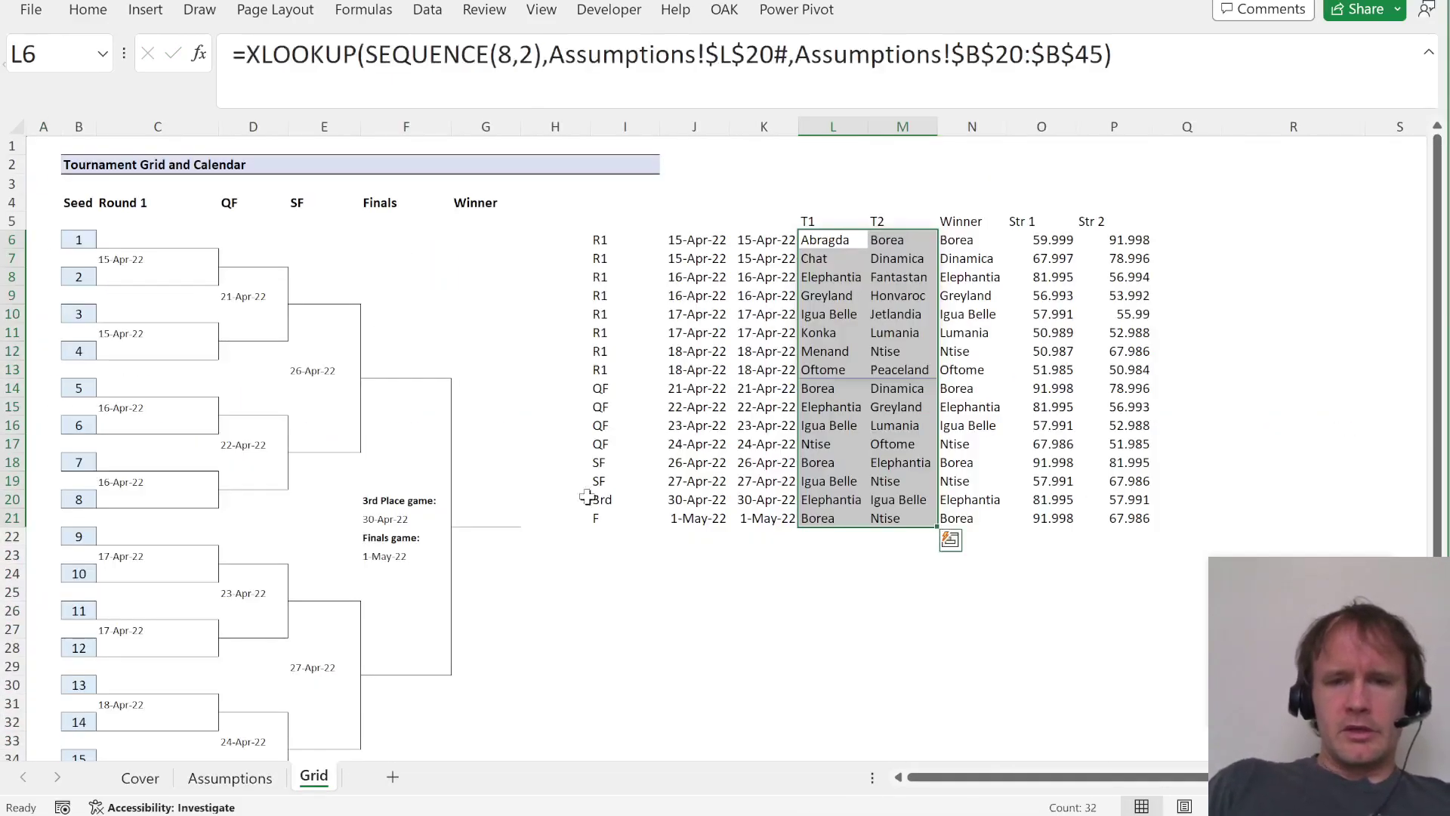
left_click(873, 518)
key("shift+Left")
key("ctrl+Page_Up")
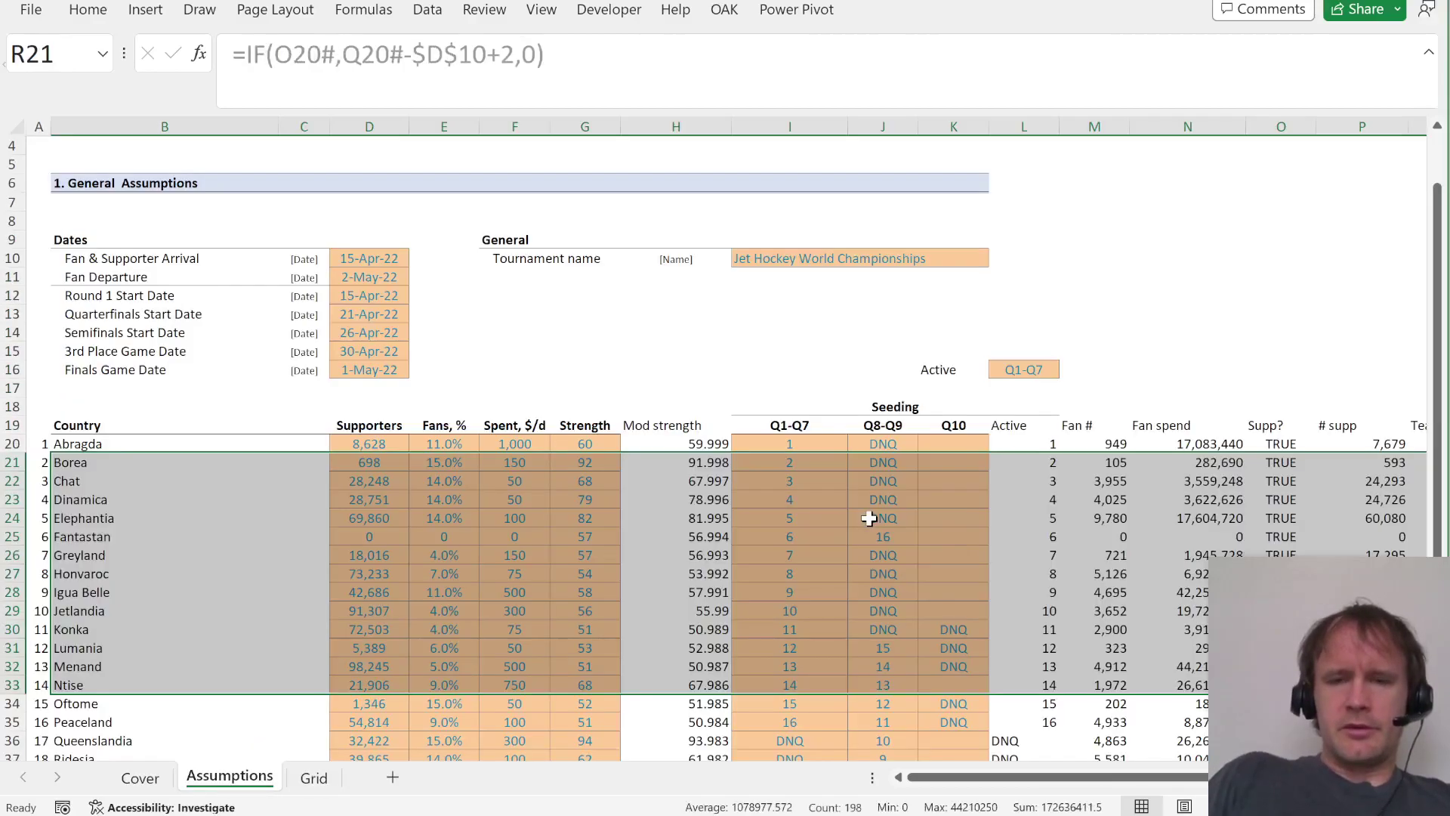
key("Right")
key("Right")
key("Right")
key("Right")
key("Right")
key("Right")
key("Right")
key("ctrl+Left")
Enter the 'Supp spend' header in S19.
key("Up")
key("Right")
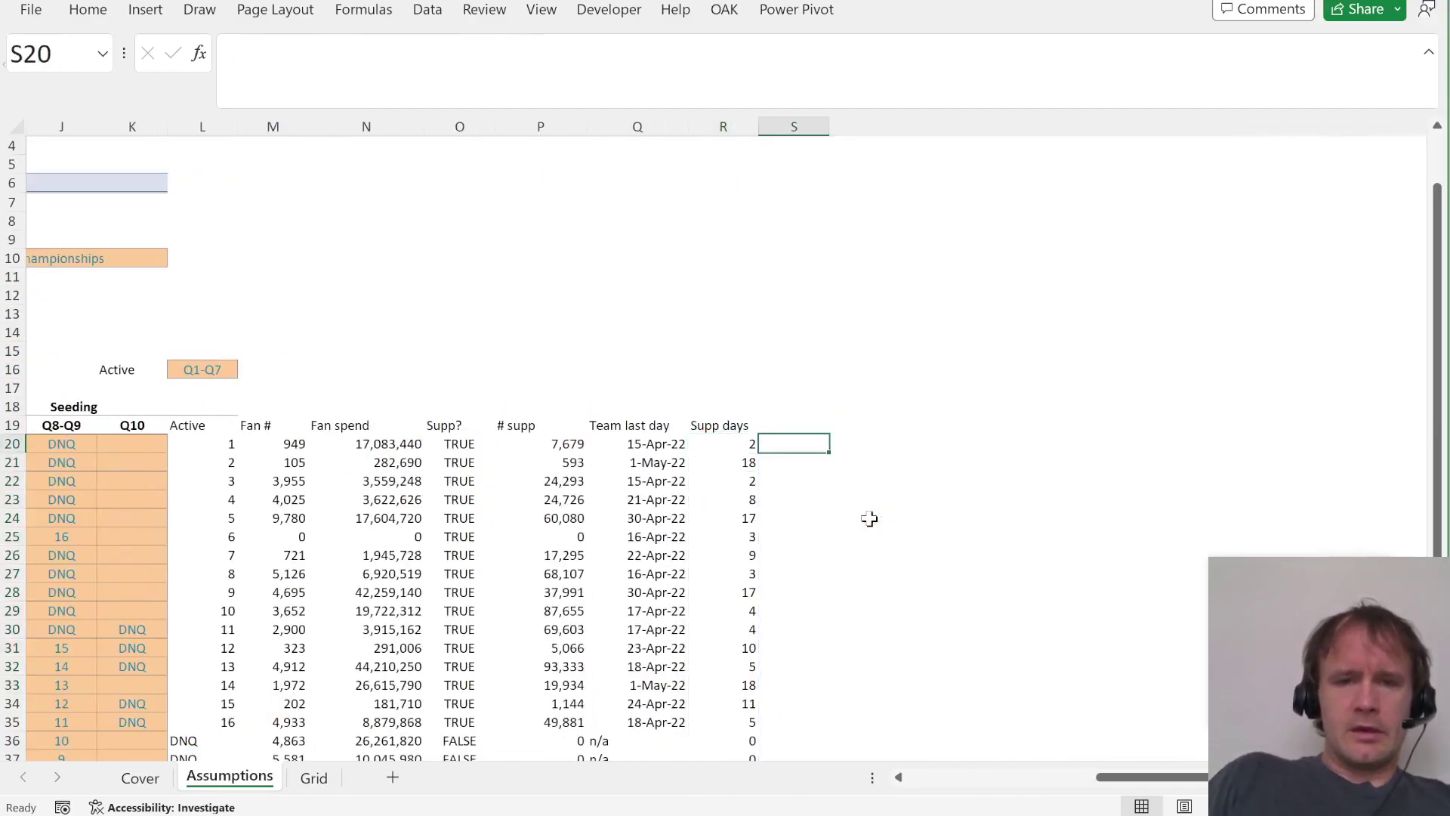
key("Up")
type("Supp spend")
key("Return")
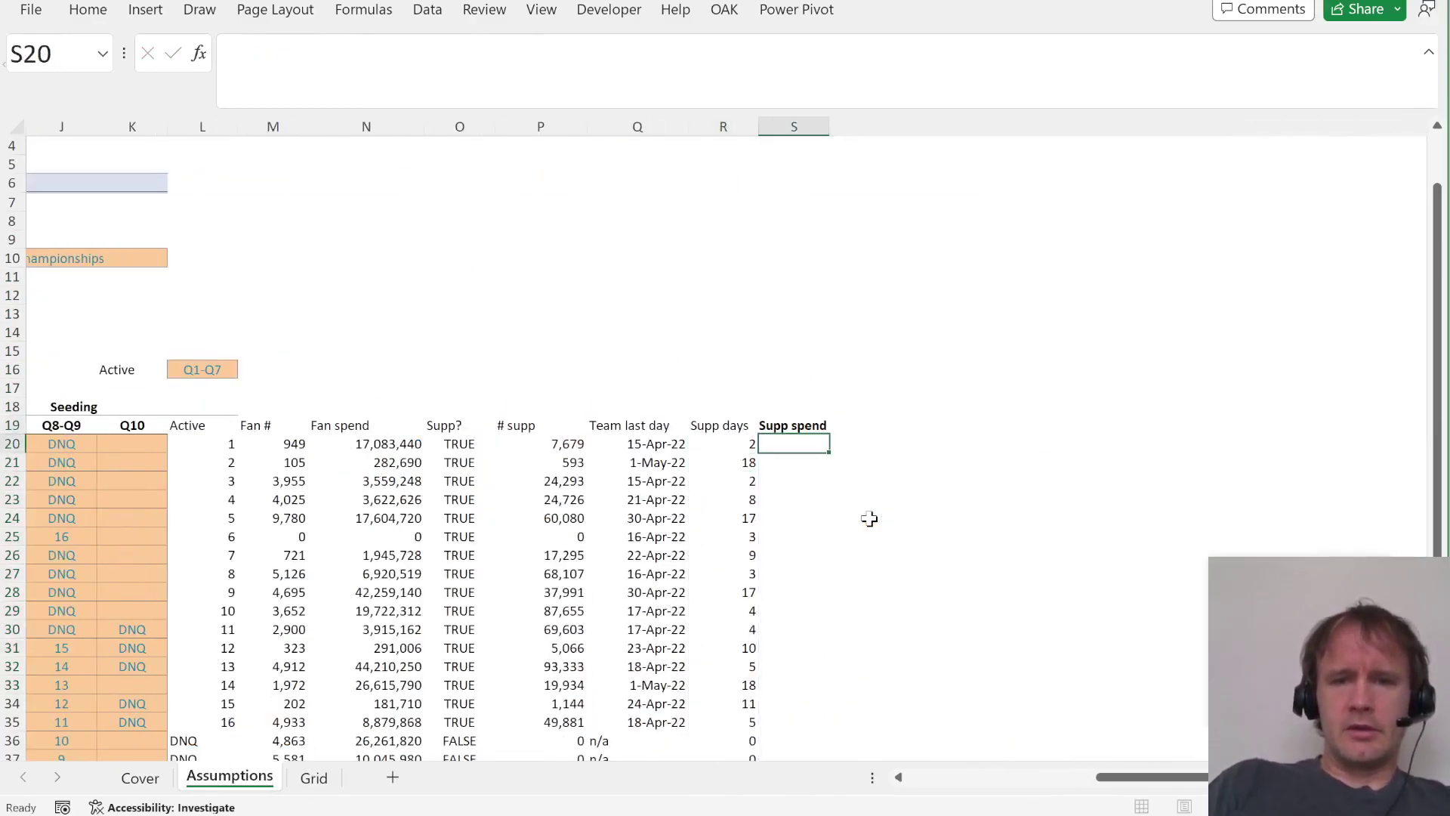
Enter =R20#*P20#*F20:F45 in S20 and accept Excel's formula correction.
type("=")
key("Left")
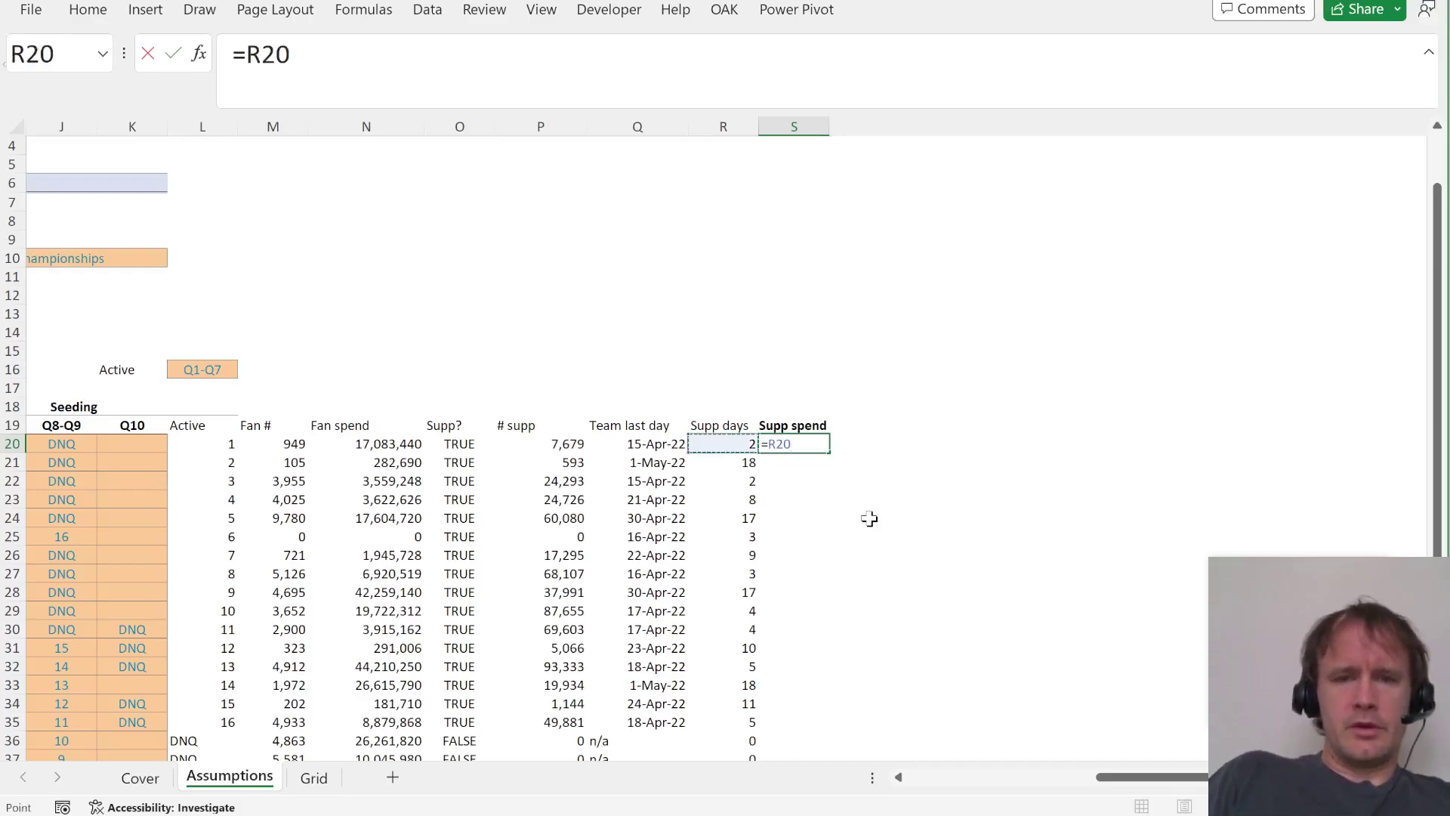
key("ctrl+shift+Down")
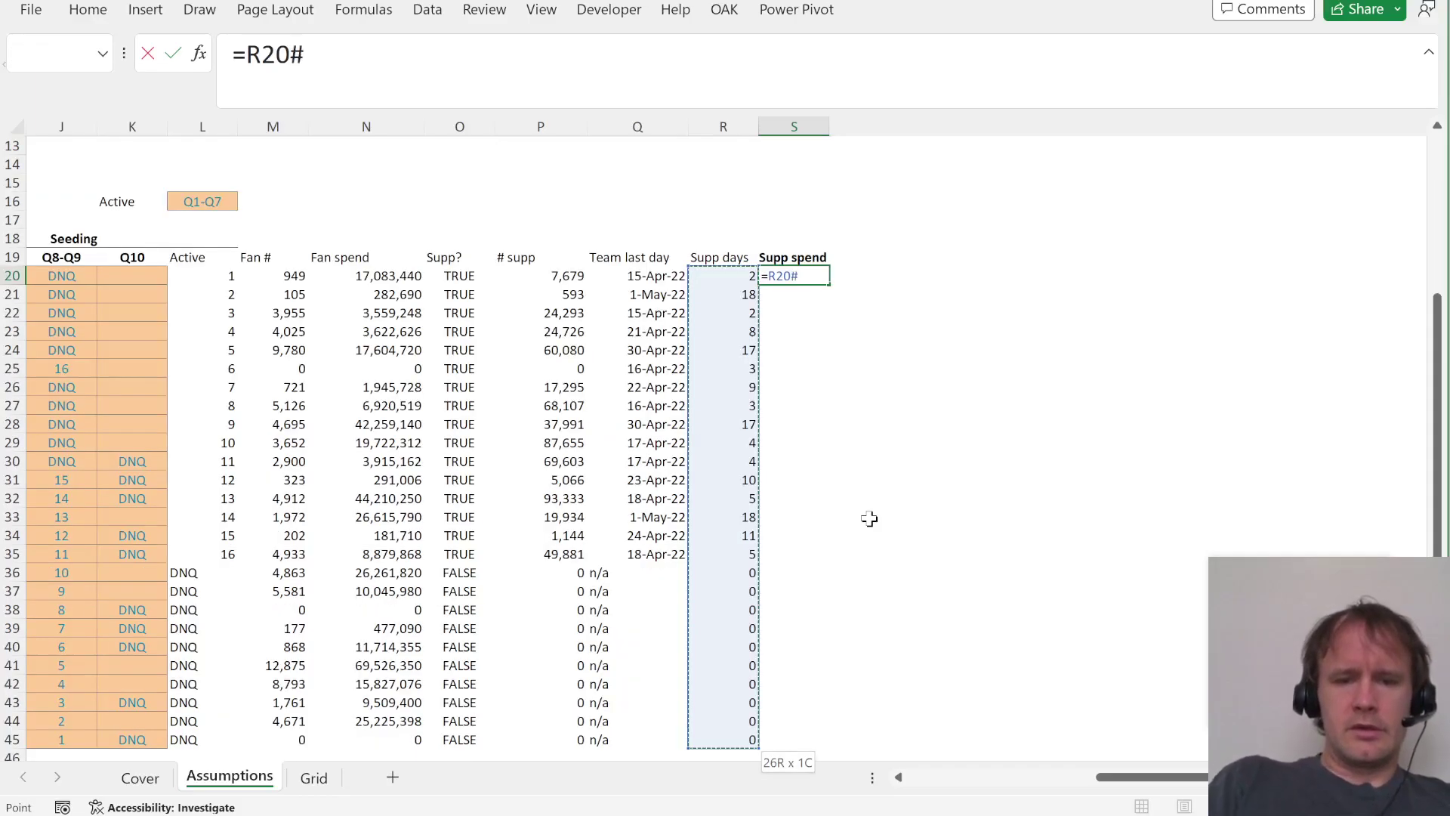
type("*")
key("Left")
key("Left")
key("ctrl+shift+Down")
type("*")
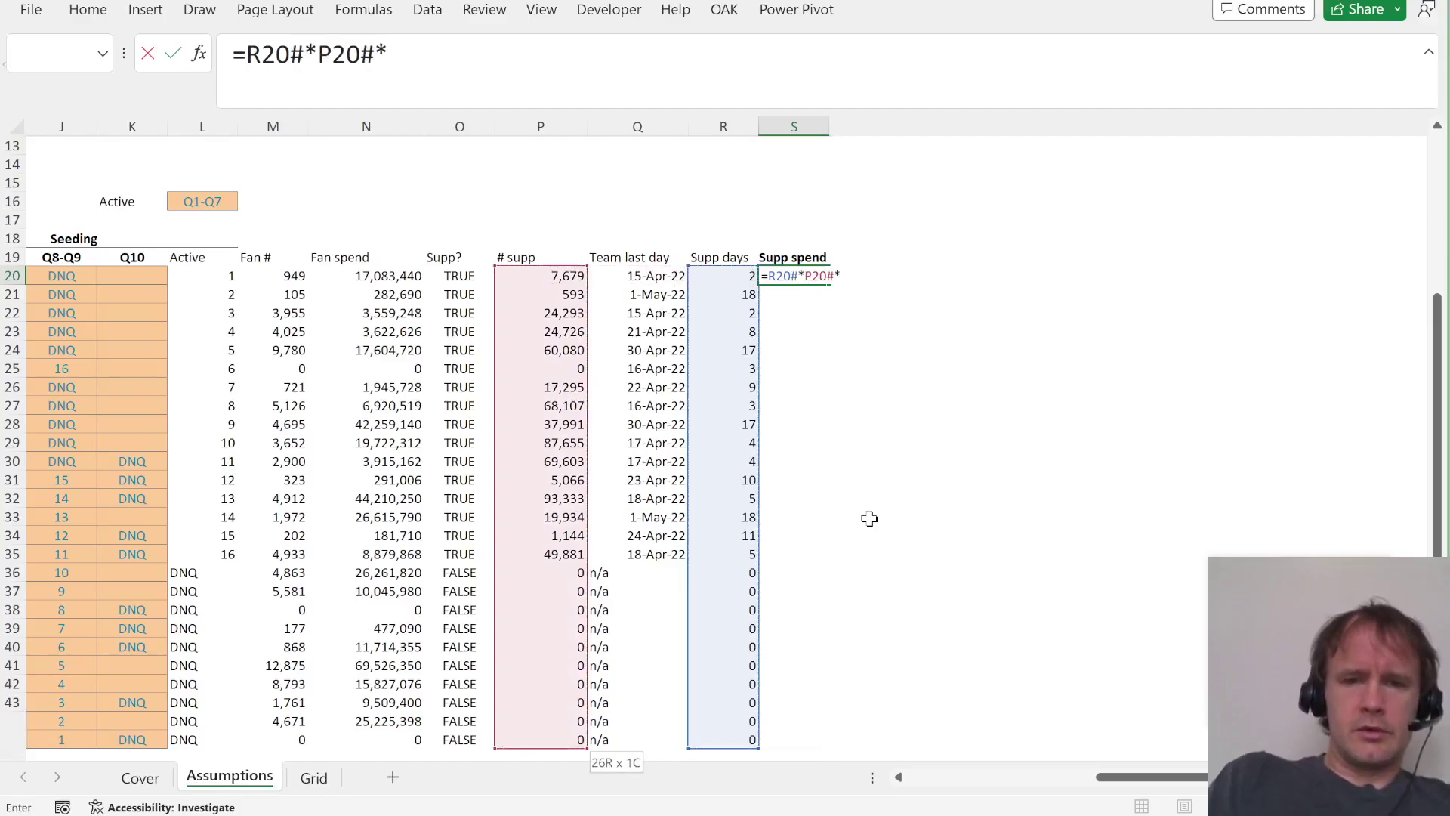
key("ctrl+Left")
key("ctrl+Left")
key("Right")
key("Right")
key("Right")
key("Right")
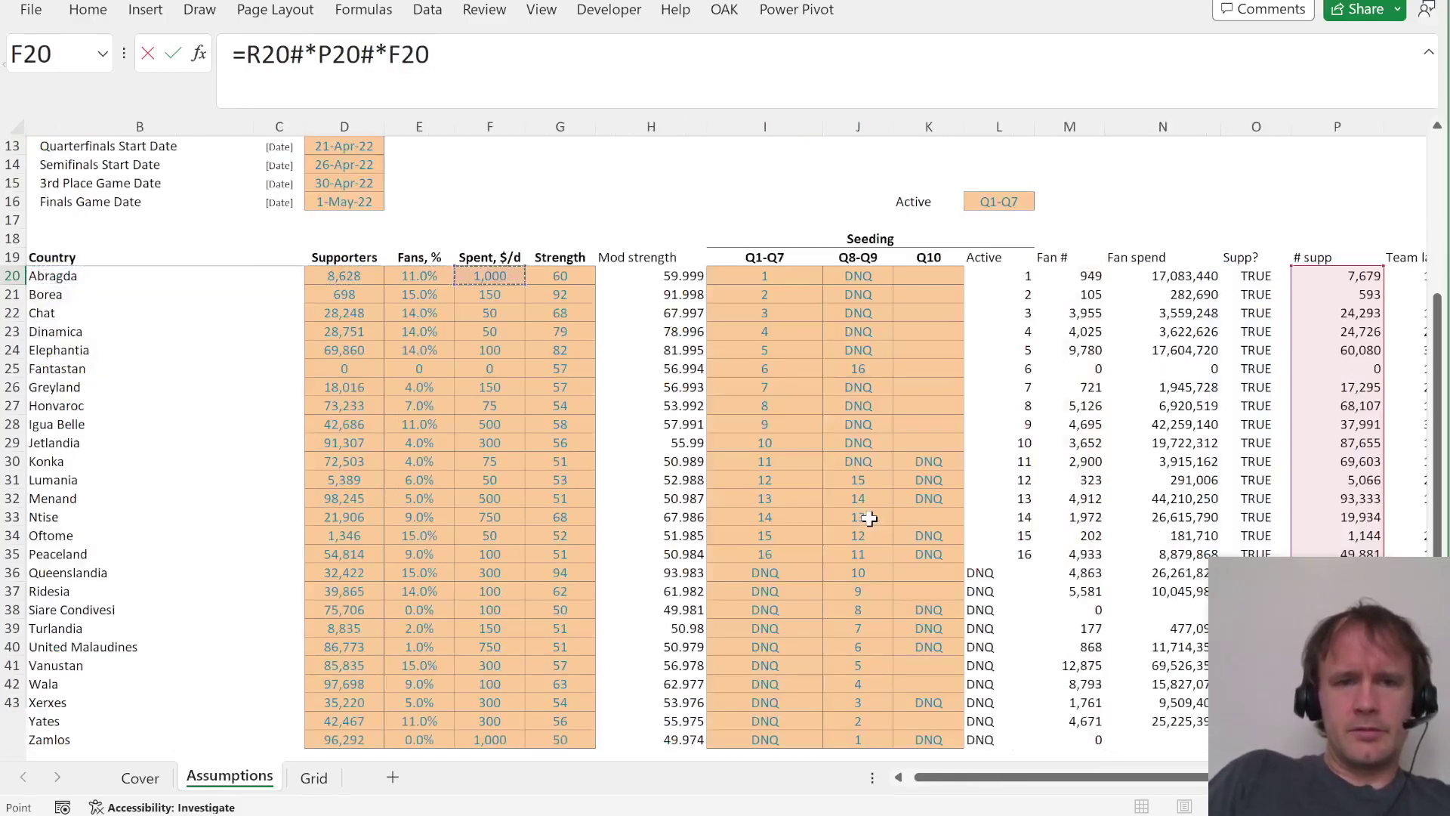
key("ctrl+shift+Down")
type(")")
key("Return")
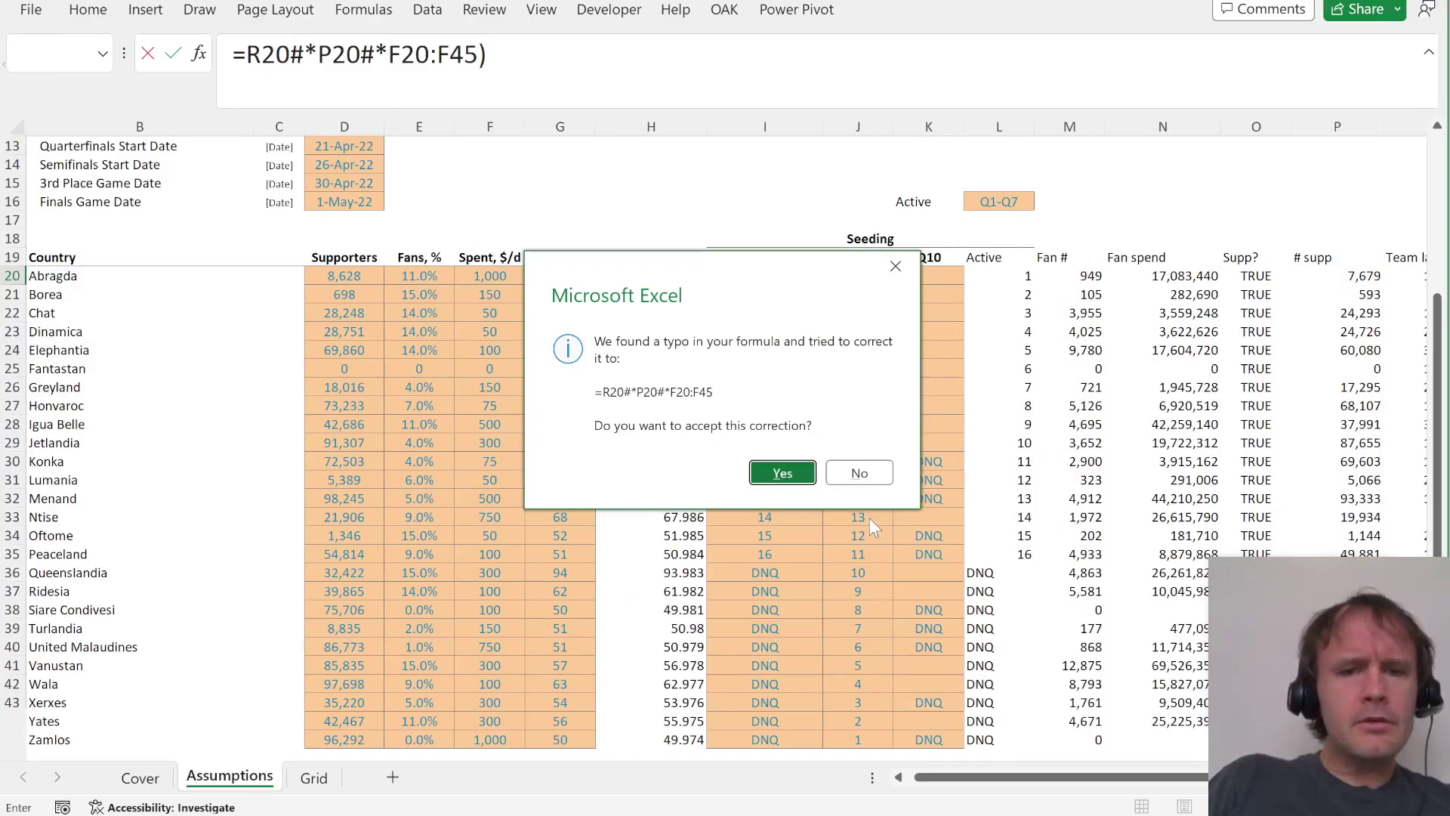
key("Return")
Format the Supp spend results with thousands separators and no decimals.
key("Up")
key("Right")
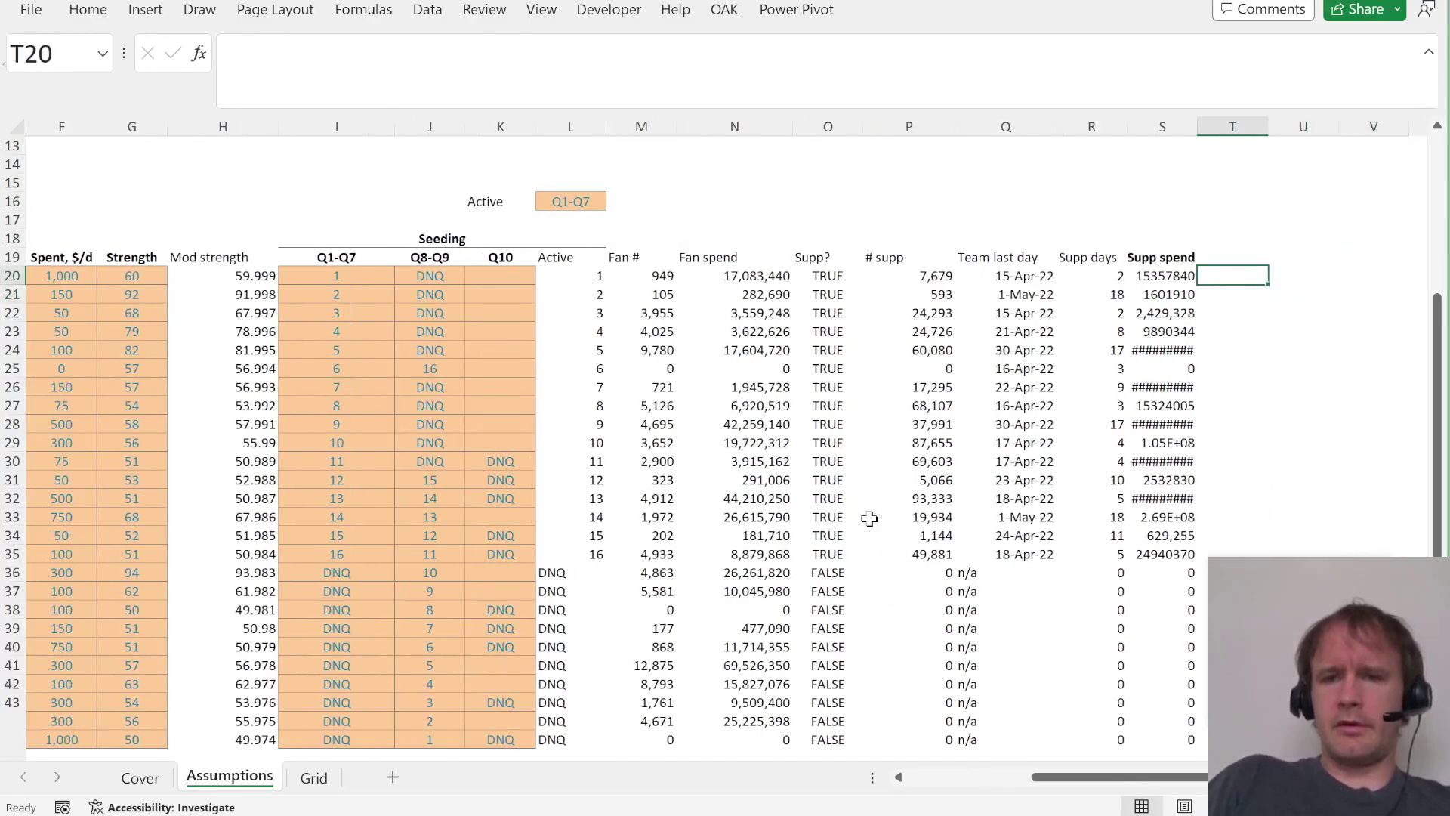
key("Left")
key("ctrl+shift+Down")
key("ctrl+shift+1")
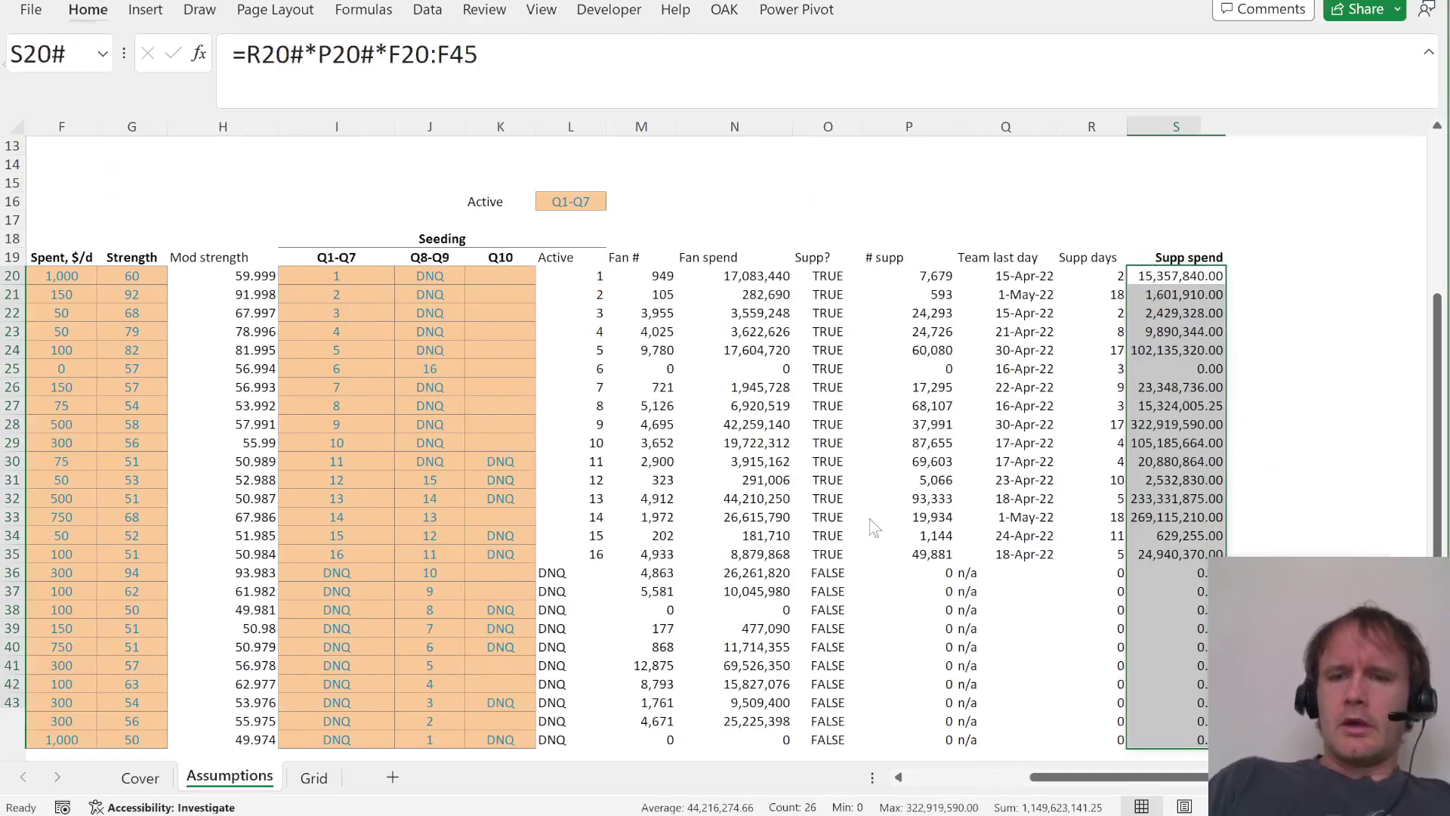
key("alt+h")
key("9")
key("9")
key("Up")
key("Right")
Enter the header 'Total spend' in T19.
type("S")
key("BackSpace")
type("To")
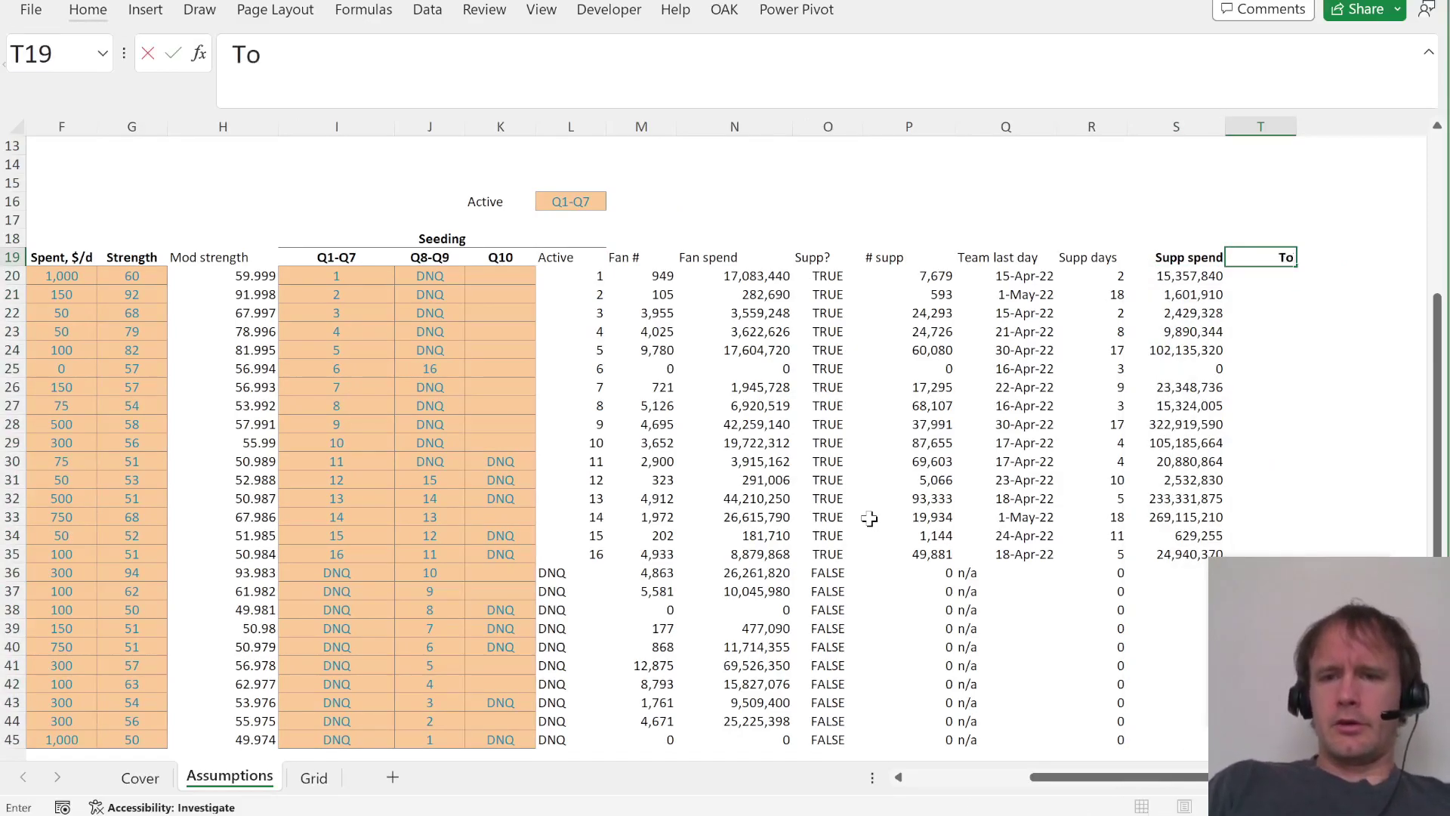
type("tal spend")
key("Return")
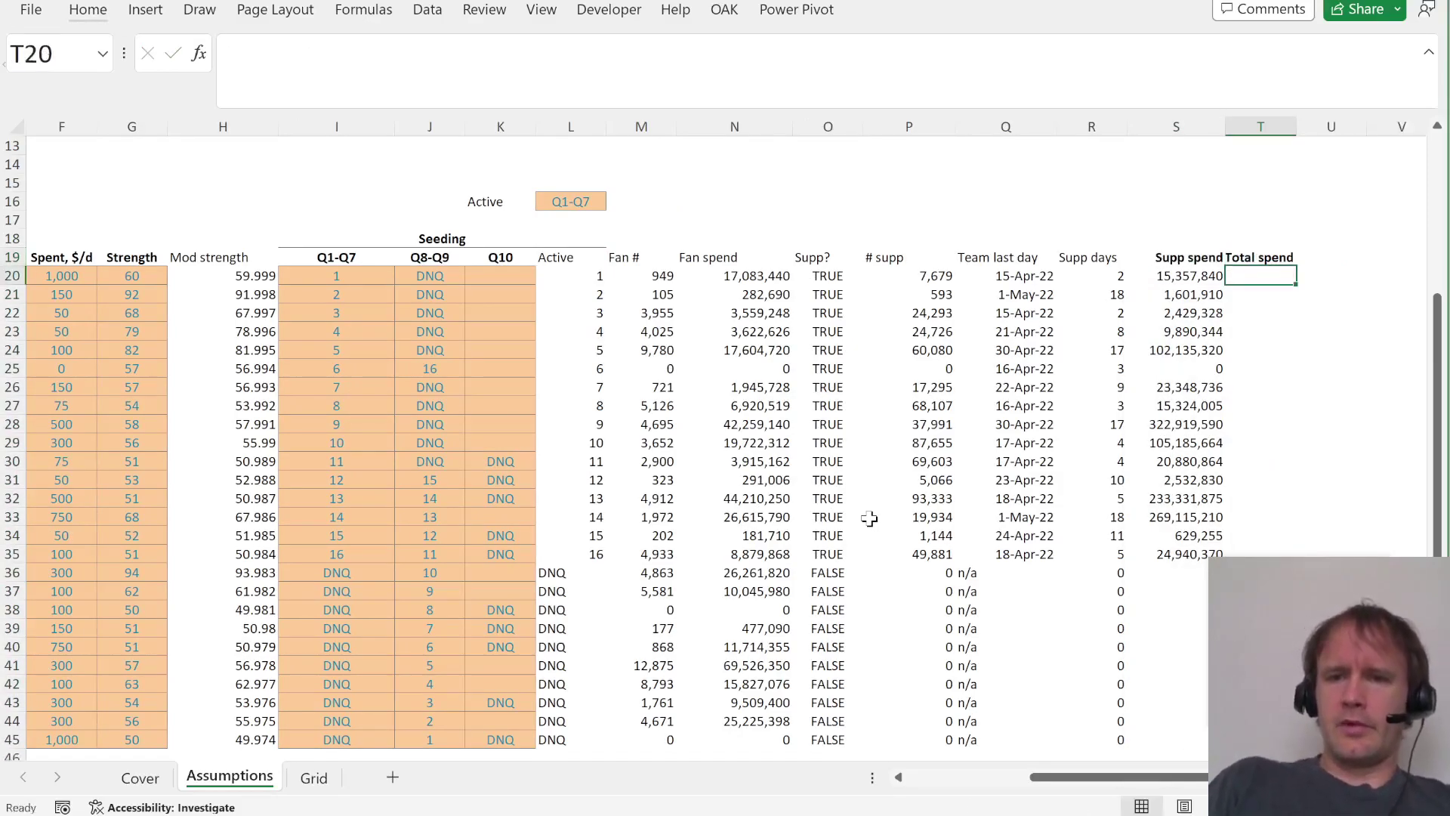
Enter =S20+N20 in T20 and fill it down through T45.
type("=")
key("Left")
type("+")
key("Left")
key("Left")
key("Left")
key("Left")
key("Left")
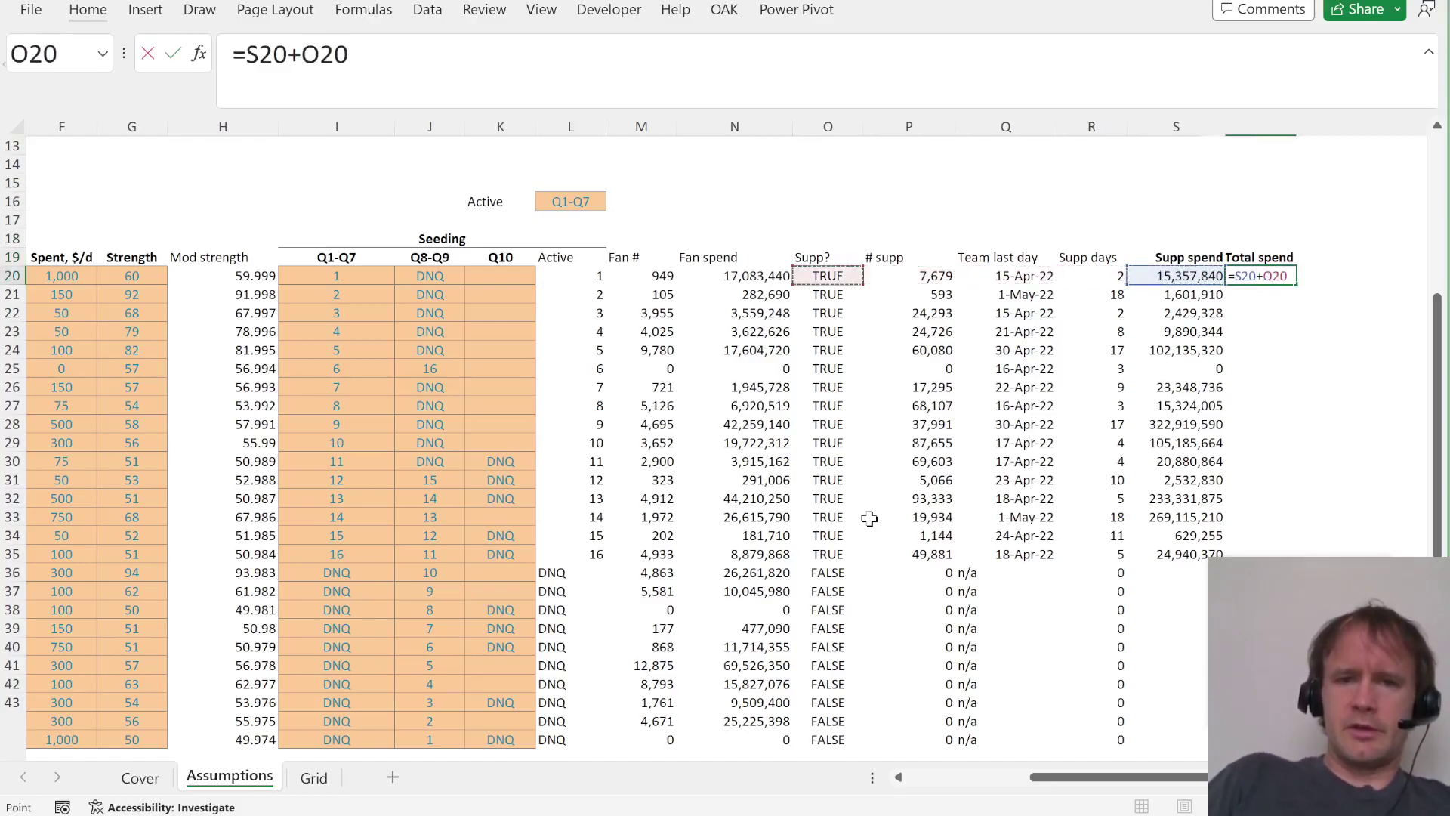
key("Left")
key("Return")
key("Left")
key("ctrl+Down")
key("Right")
key("ctrl+shift+Up")
key("ctrl+d")
Paste the number formatting from S20 onto the Total spend cells T20:T45.
key("Right")
key("Right")
key("Right")
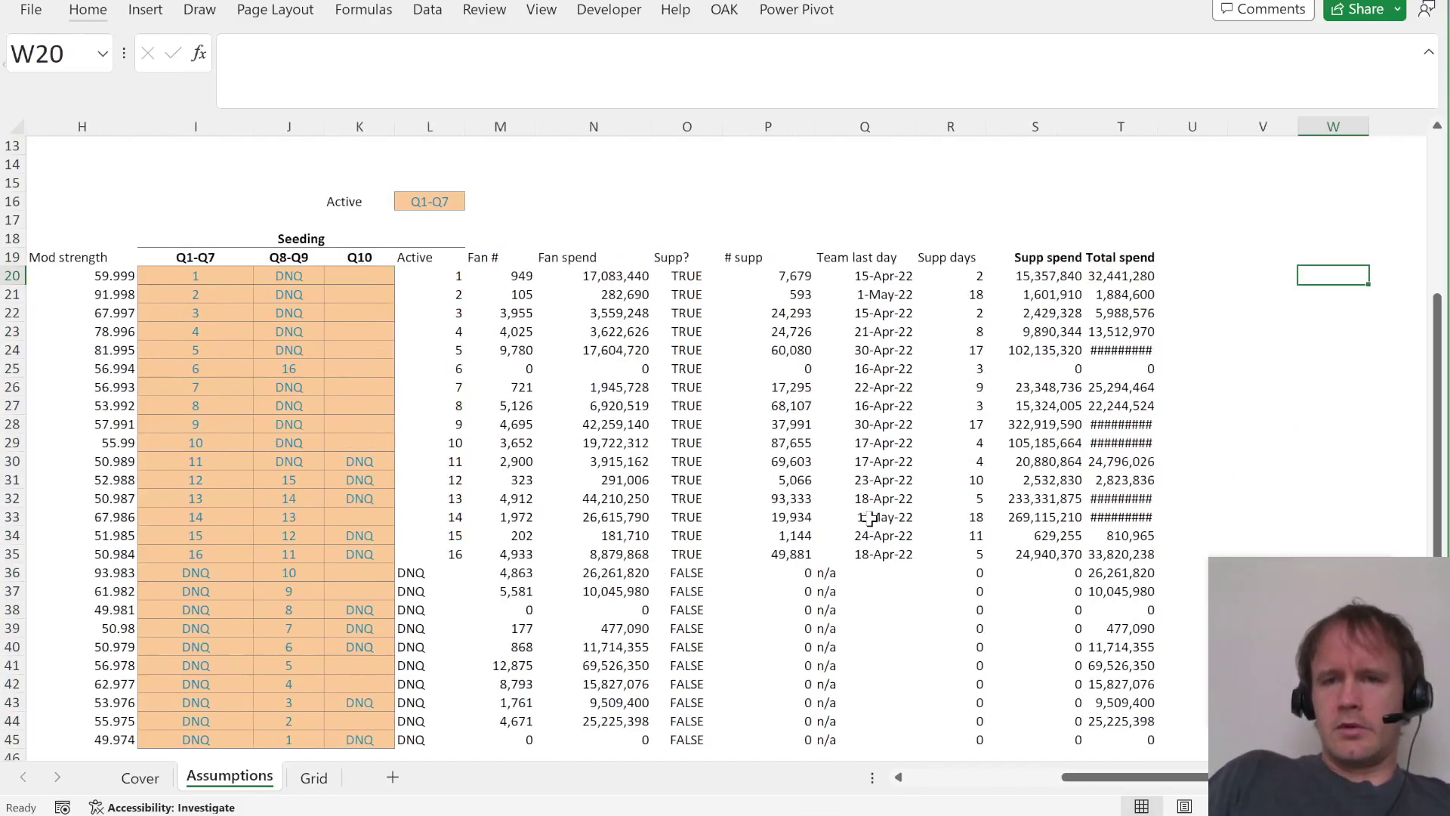
key("Left")
key("Left")
key("Left")
key("Left")
key("ctrl+c")
key("Right")
key("ctrl+shift+Down")
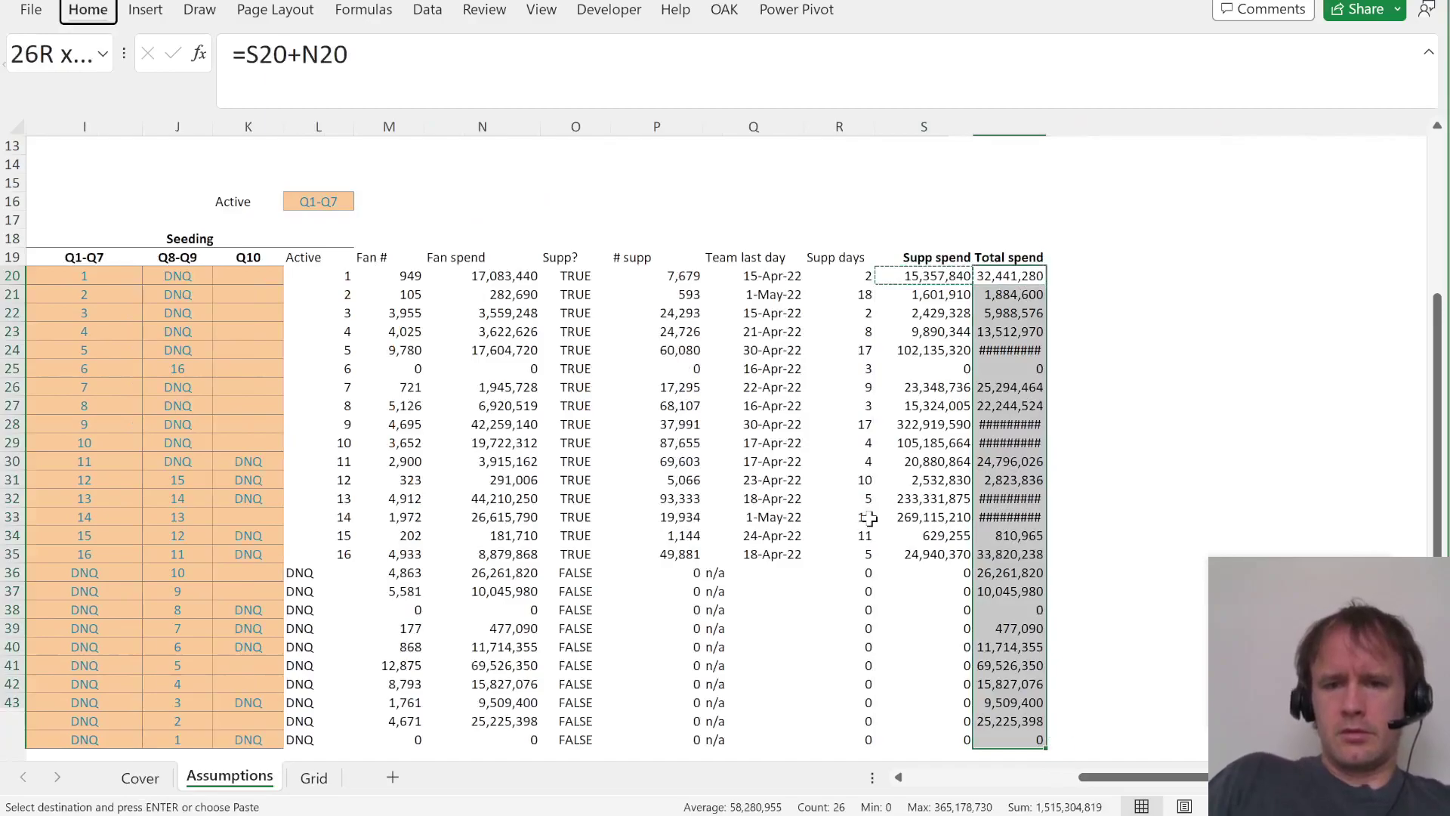
key("ctrl+alt+v")
key("t")
key("Return")
Add a bold T46 sum of T20:T45 (1,515,304,819) and switch to the case PDF.
key("ctrl+Down")
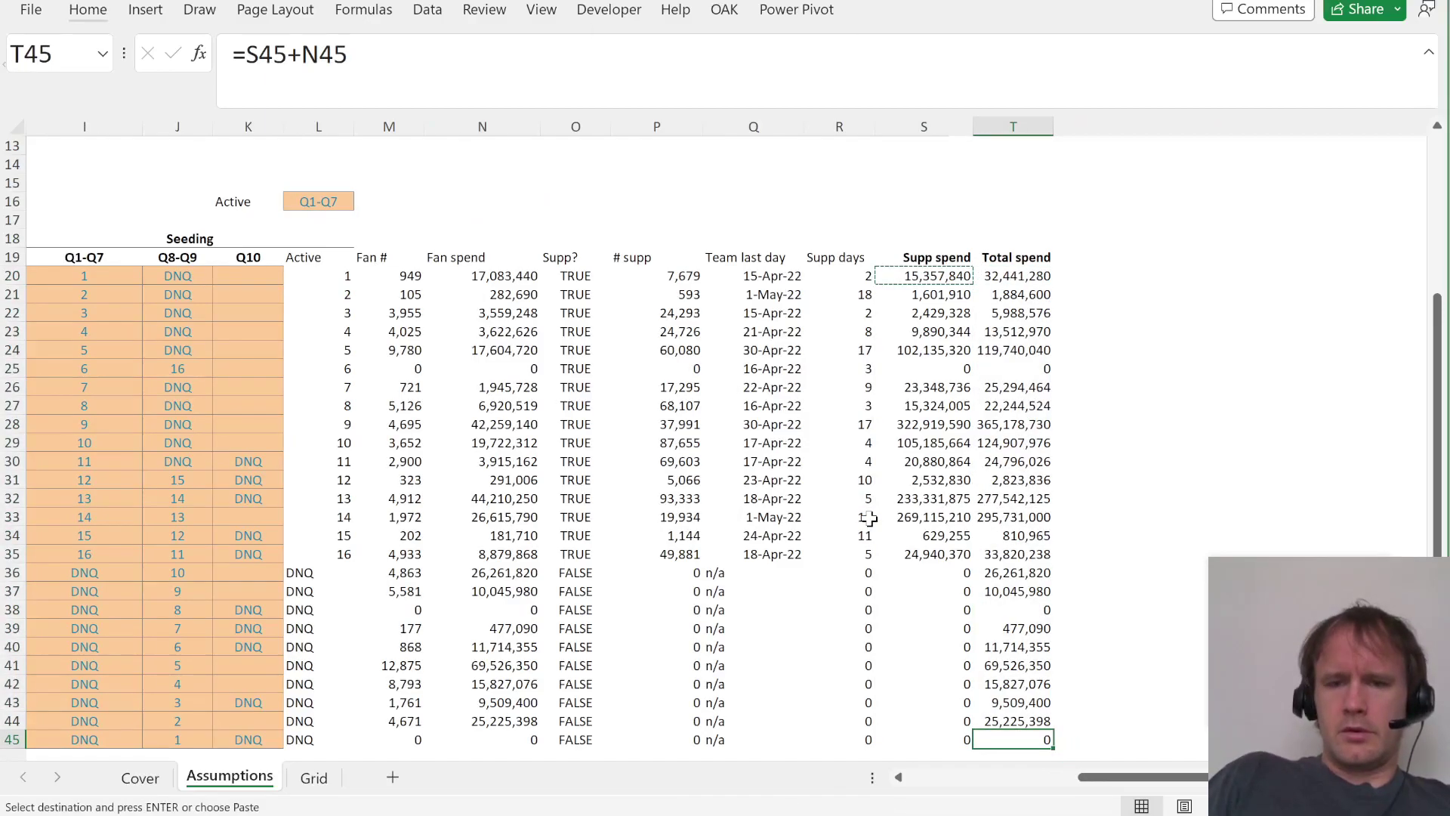
key("Down")
key("alt+equal")
key("Return")
key("Up")
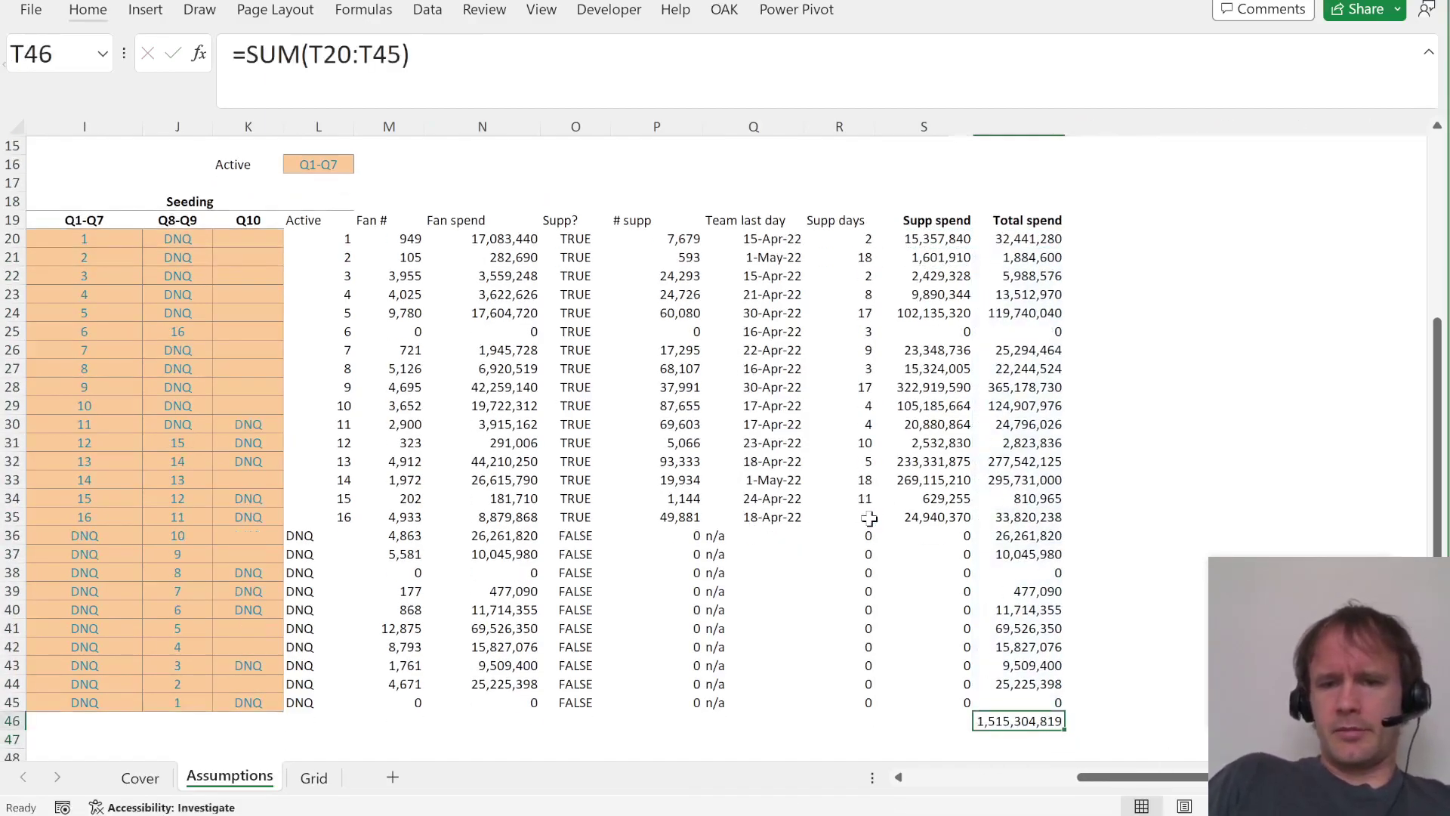
key("ctrl+b")
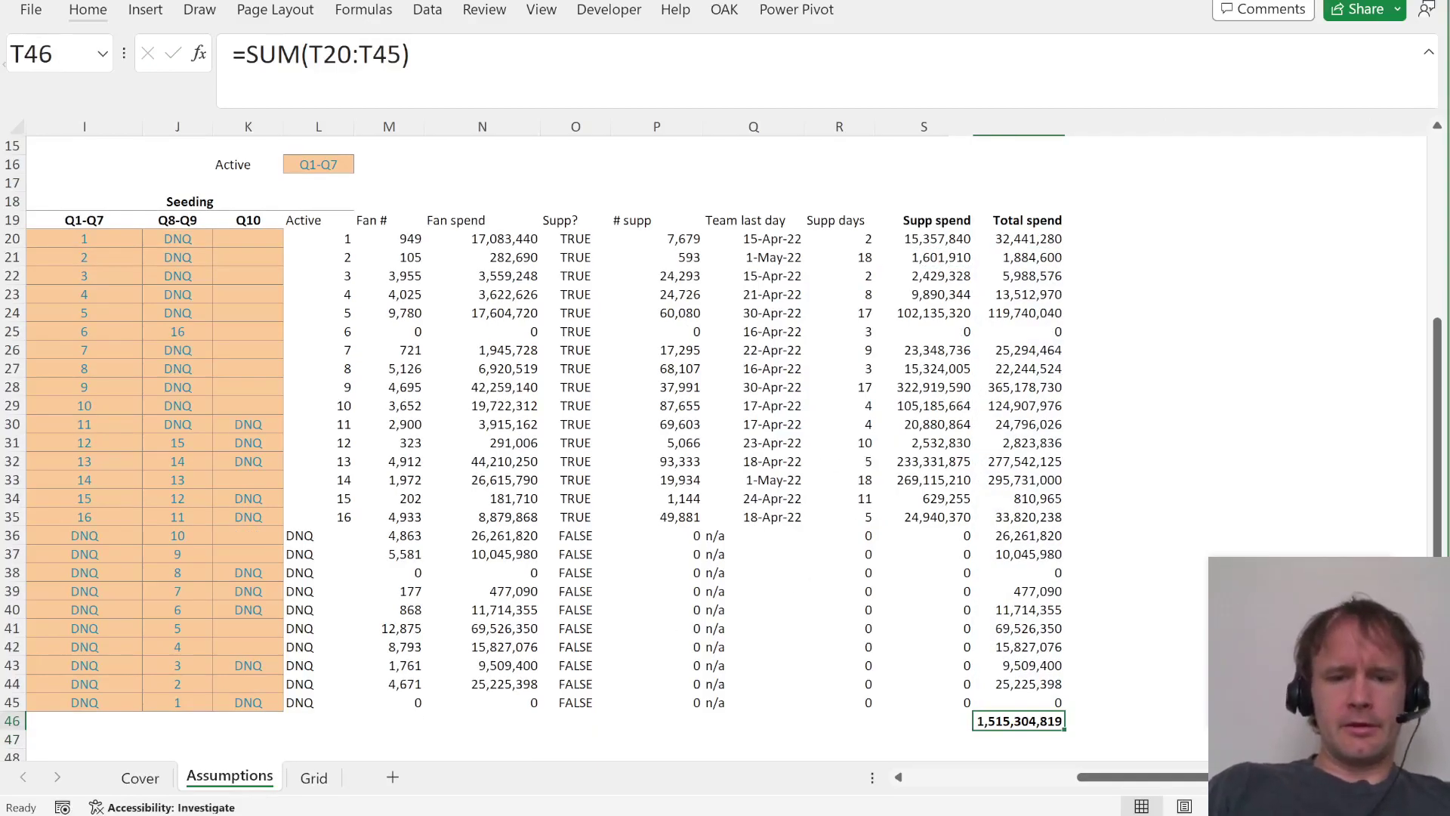
key("alt+Tab")
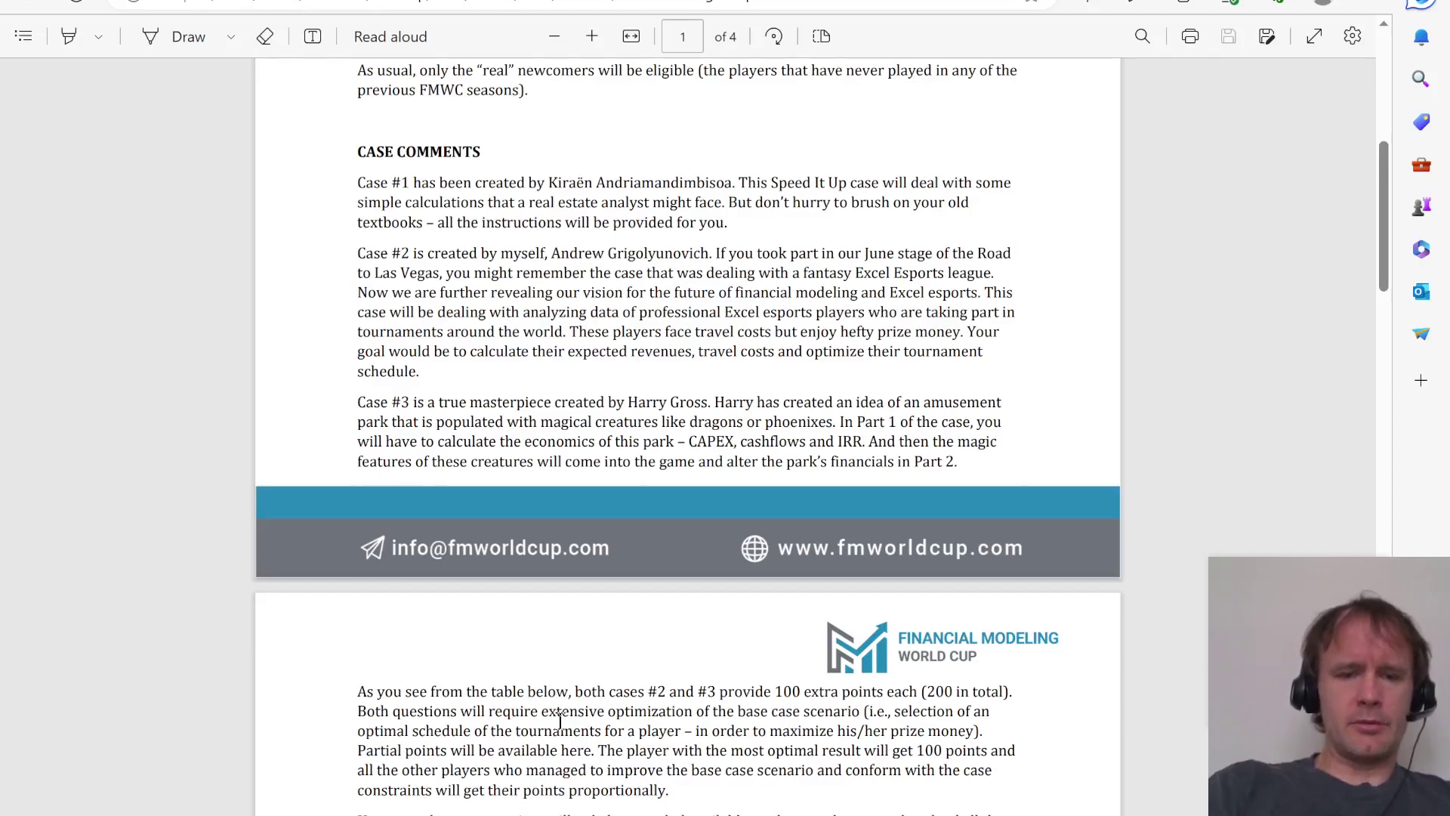
Check the Grid sheet's final match winner, Borea, against the PDF's question 1.
key("ctrl+Tab")
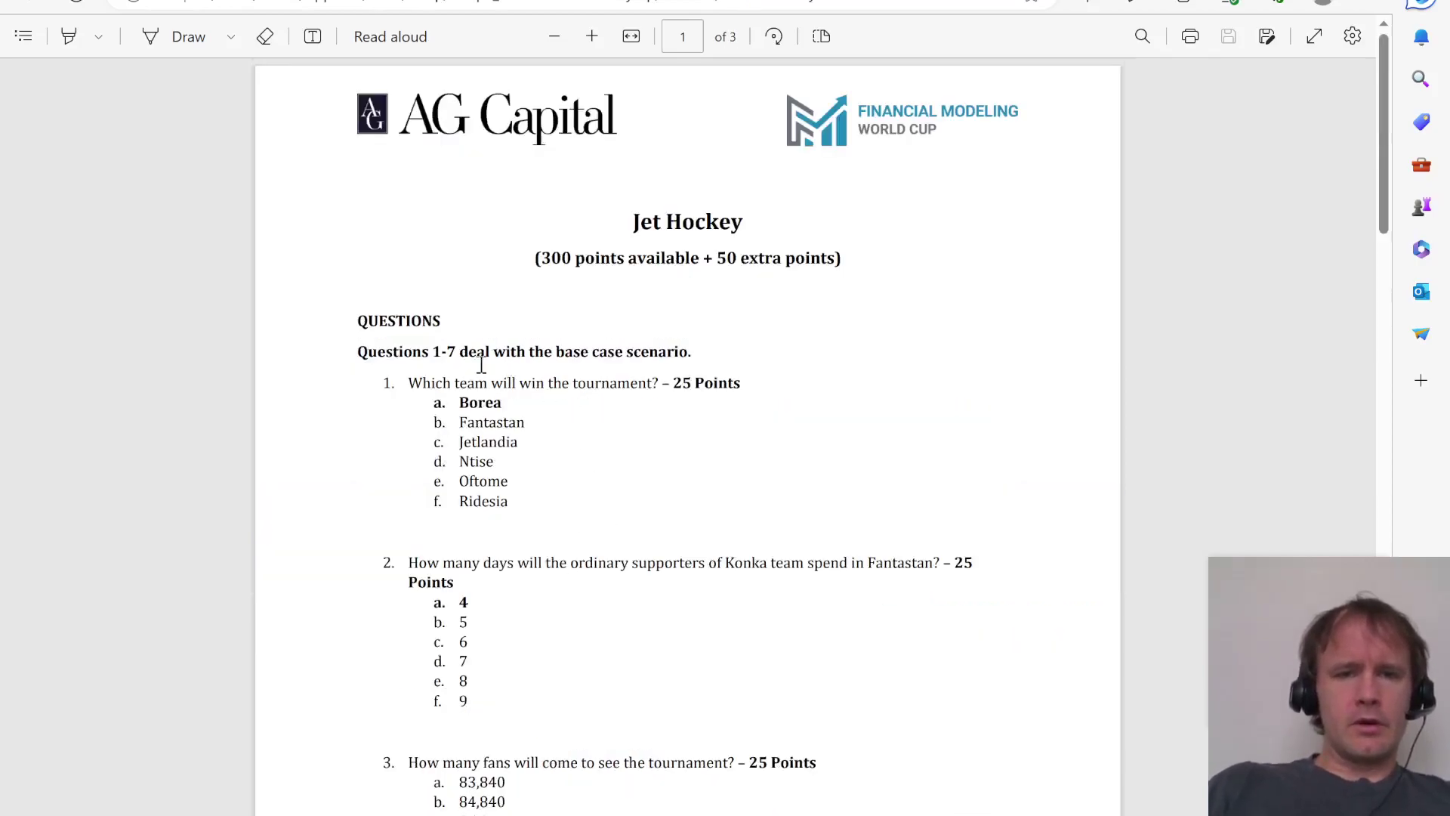
key("alt+Tab")
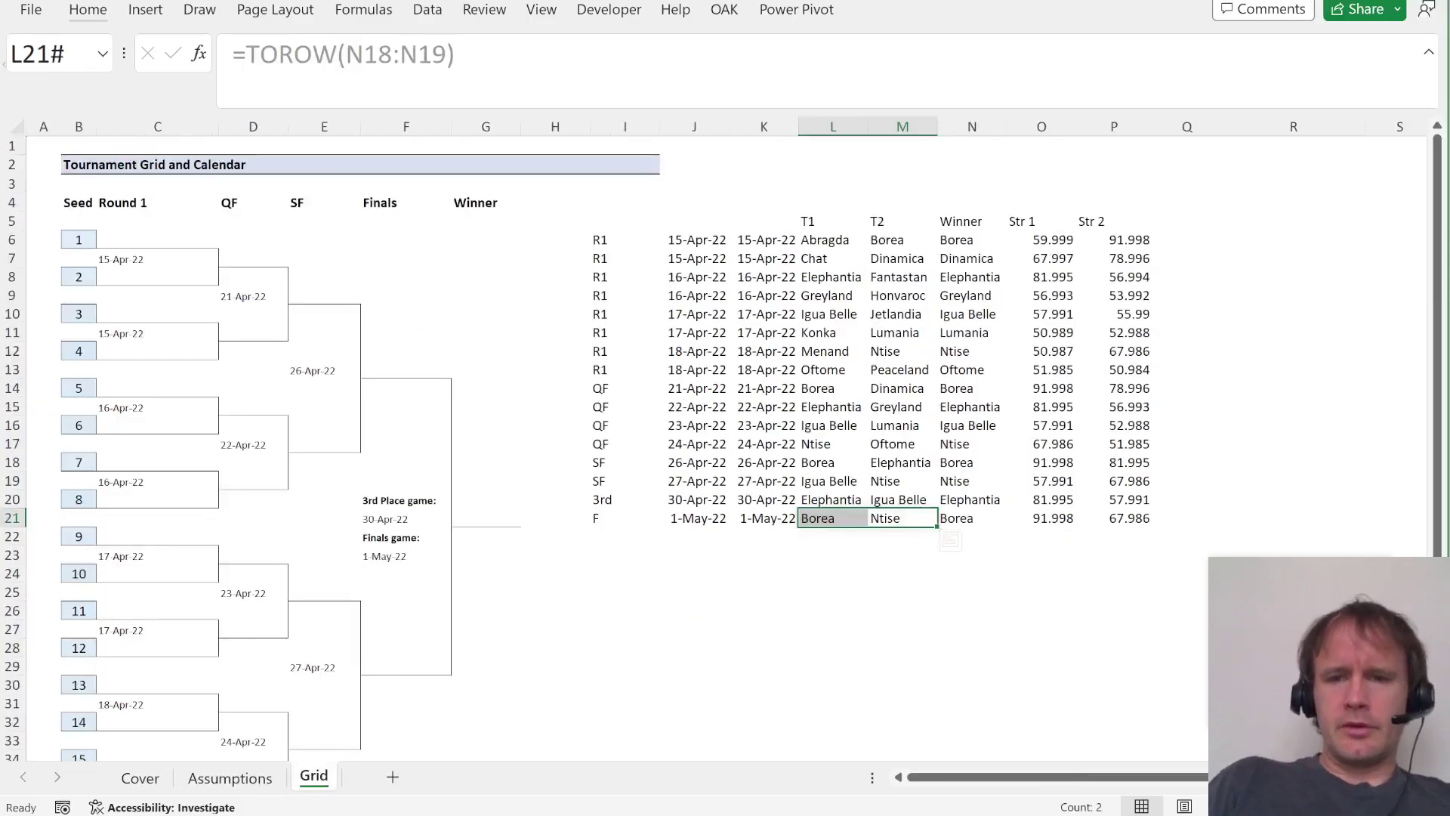
left_click(971, 517)
key("alt+Tab")
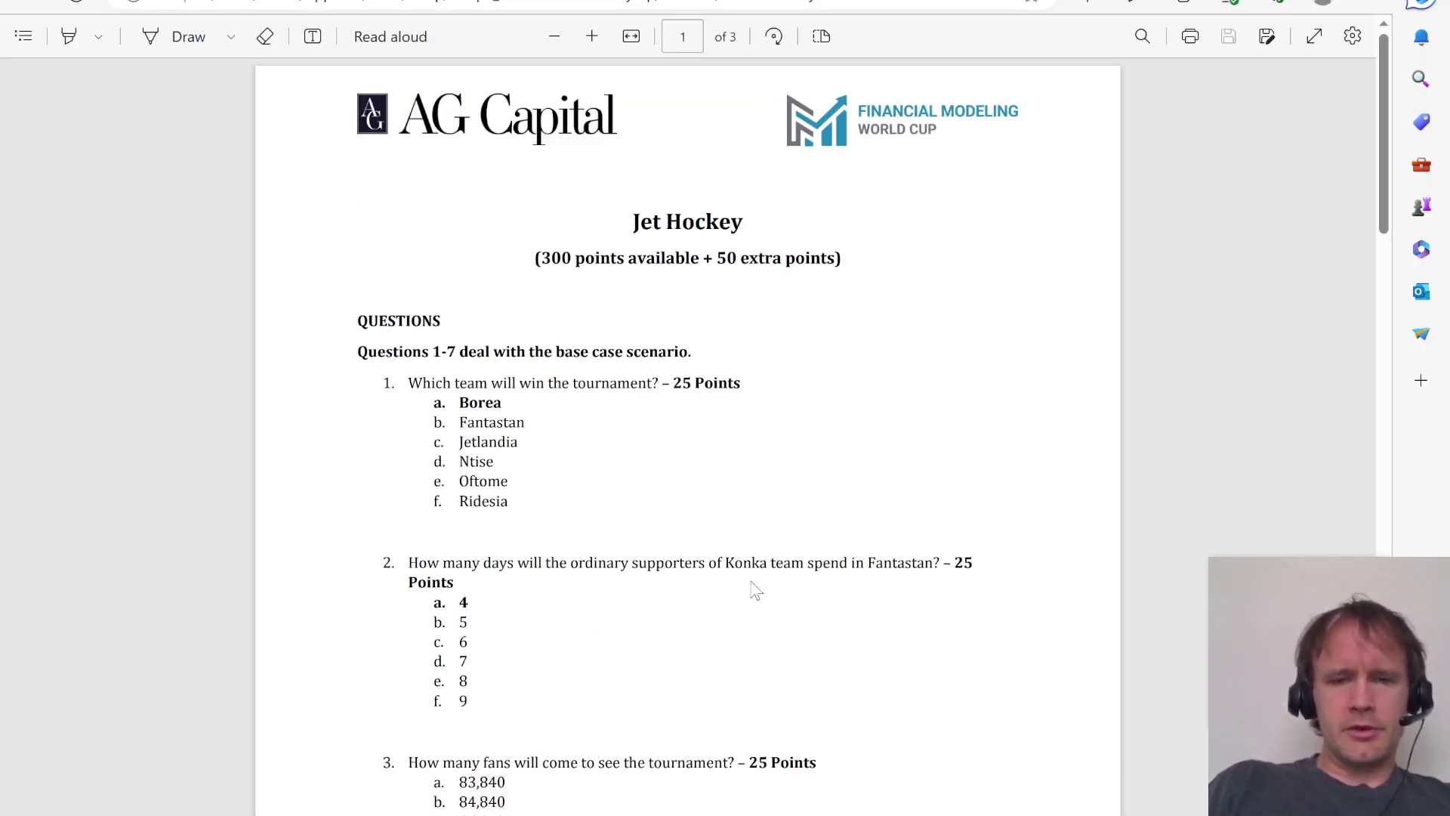
key("alt+Tab")
Confirm Konka's 4 supporter days on the Assumptions sheet against the PDF's question 2 answer.
key("ctrl+Page_Up")
left_click(487, 481)
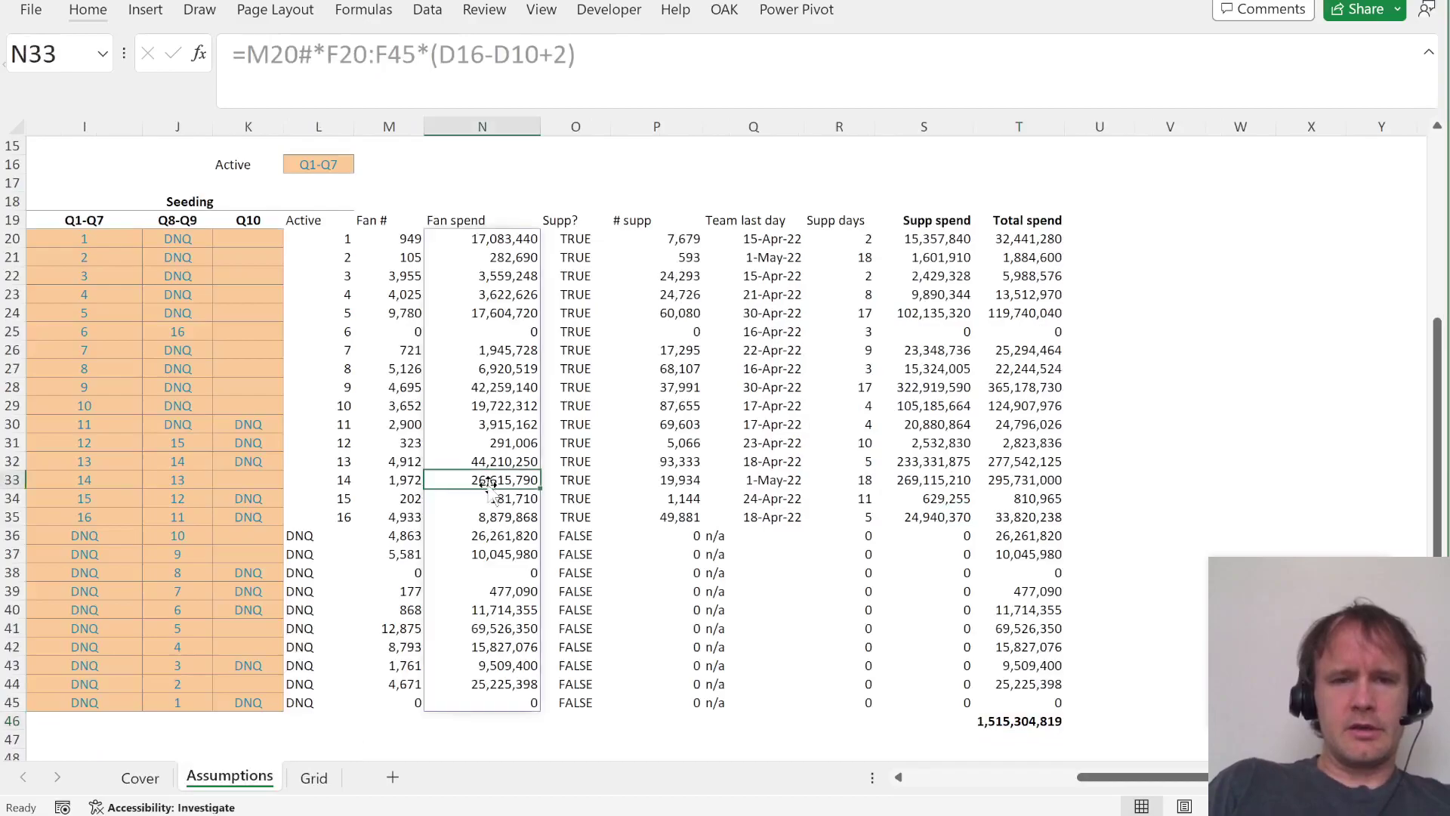
key("Left")
key("Left")
key("Left")
key("Left")
key("Home")
left_click(103, 422)
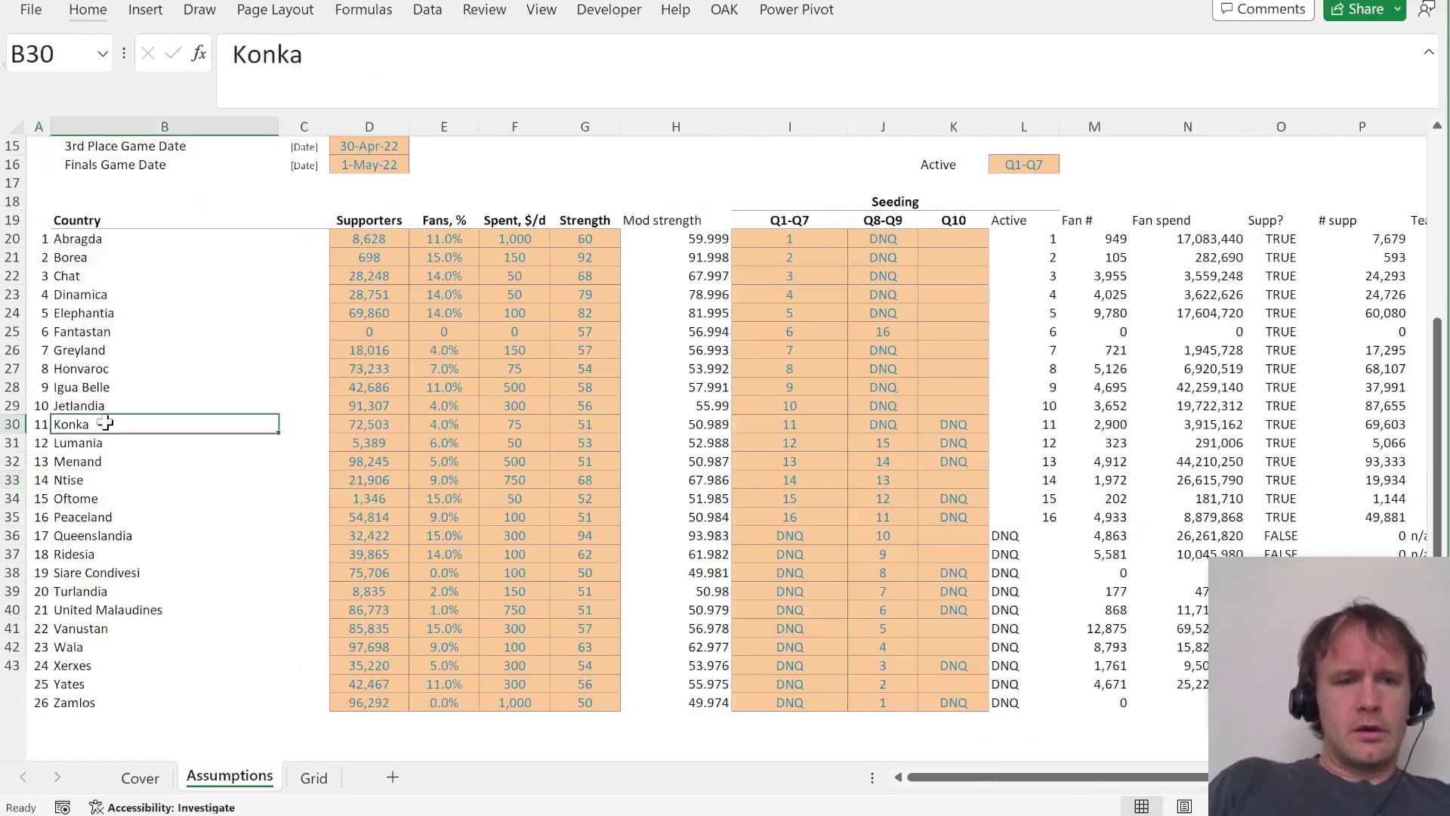
key("ctrl+Right")
key("alt+Tab")
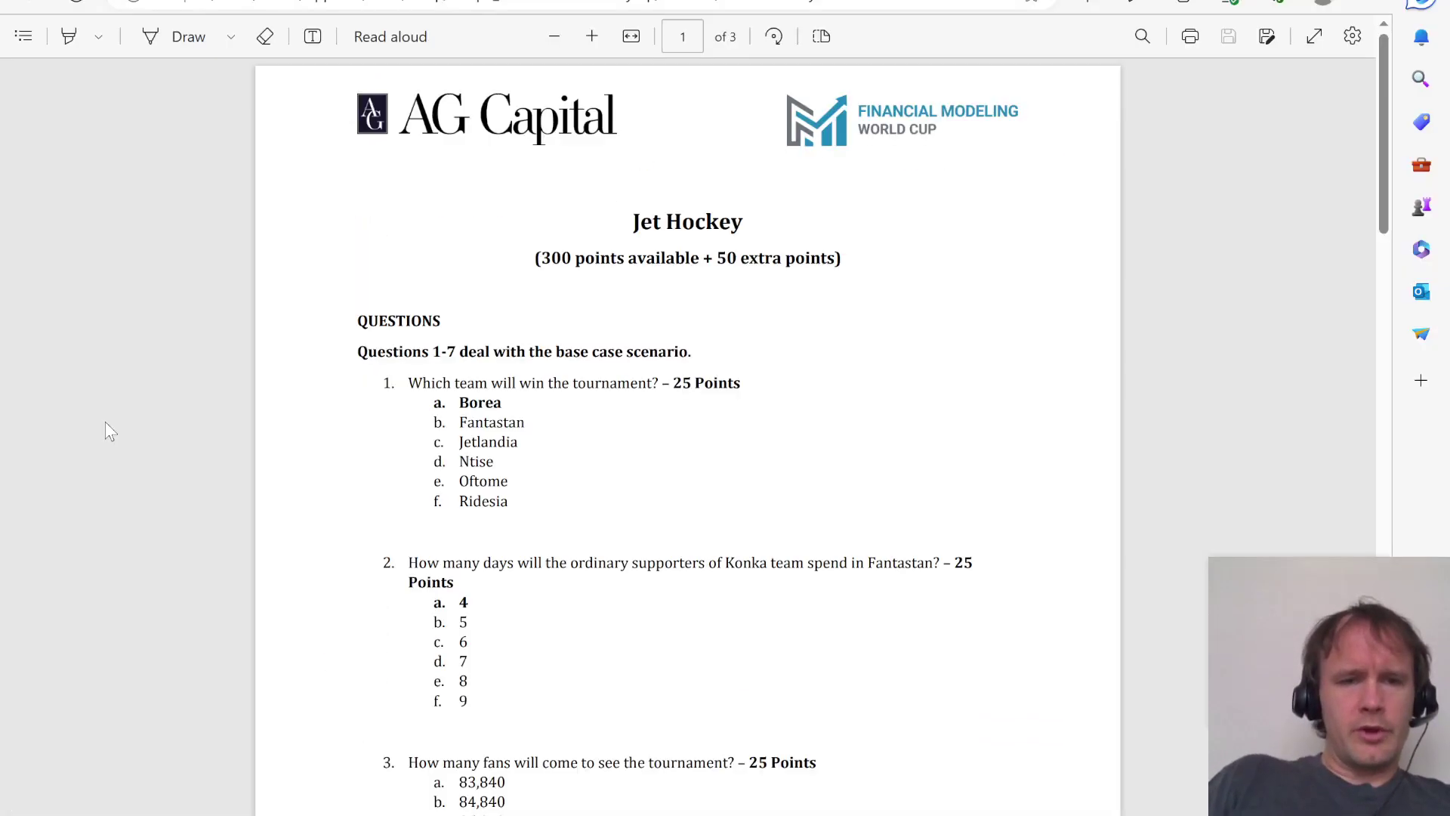
scroll(572, 623, "down", 4)
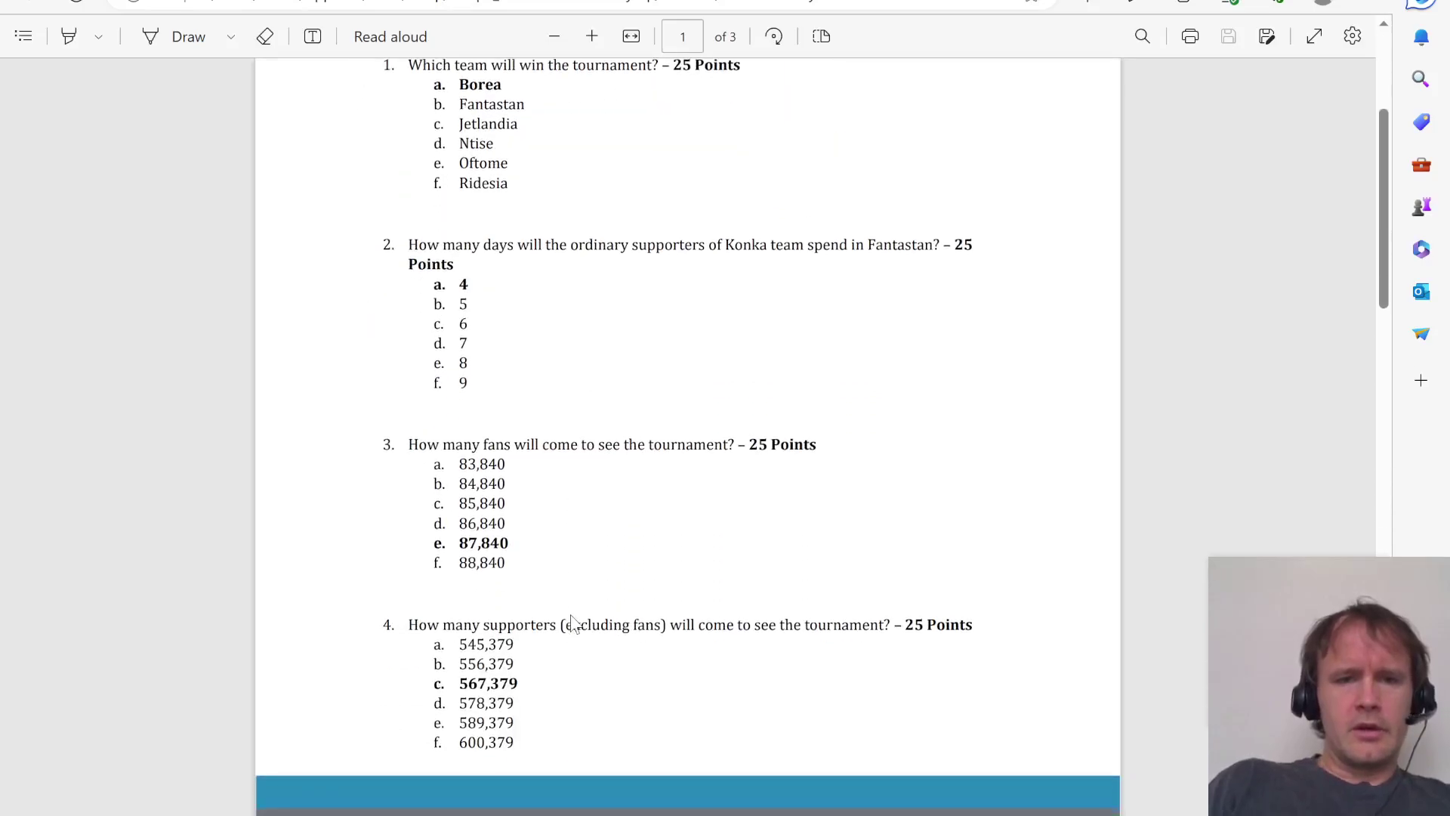
key("alt+Tab")
key("Left")
key("Left")
key("Left")
key("Left")
key("Left")
key("Left")
key("Left")
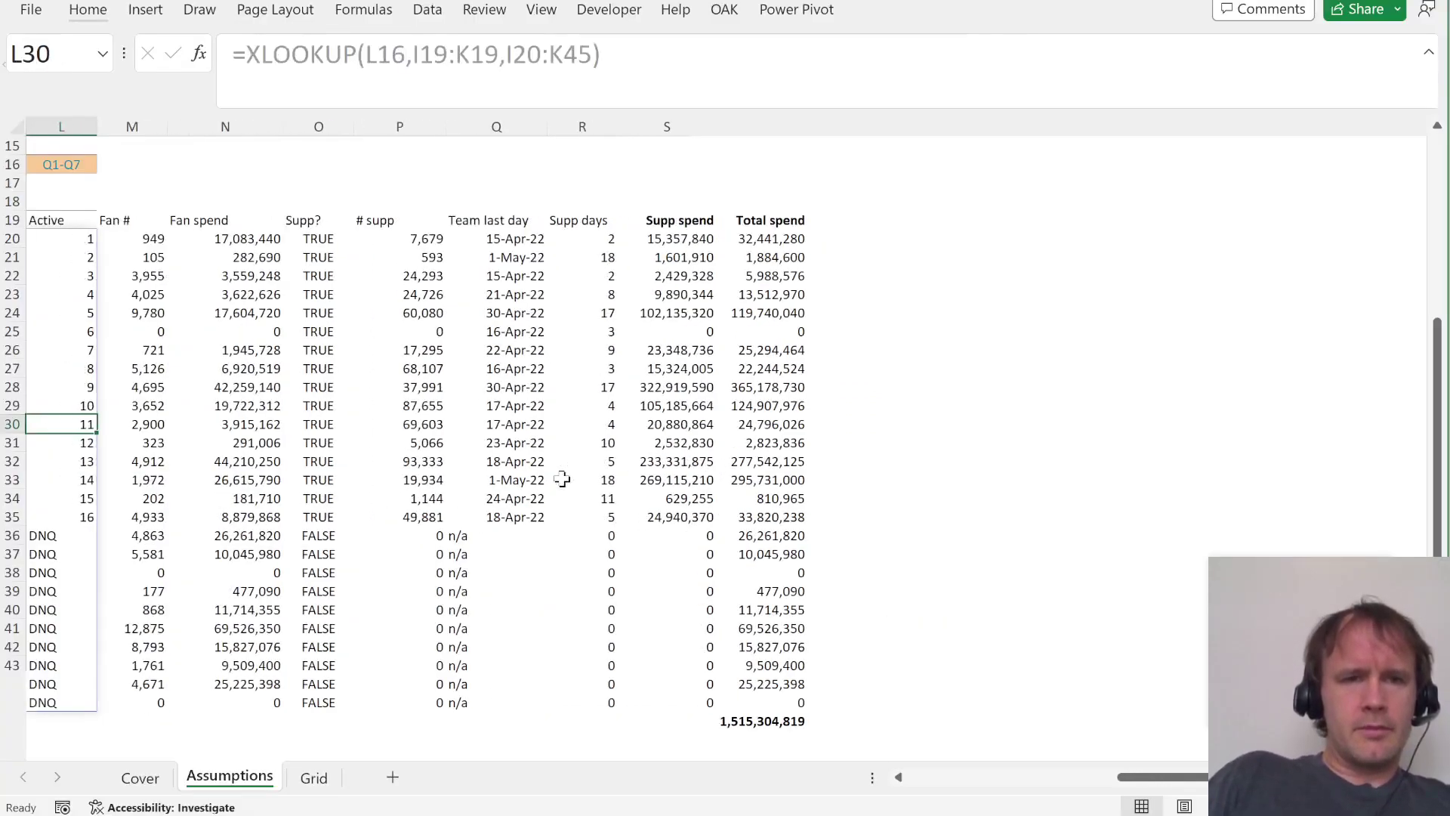
key("Right")
key("Right")
key("ctrl+Up")
key("Down")
key("ctrl+shift+Down")
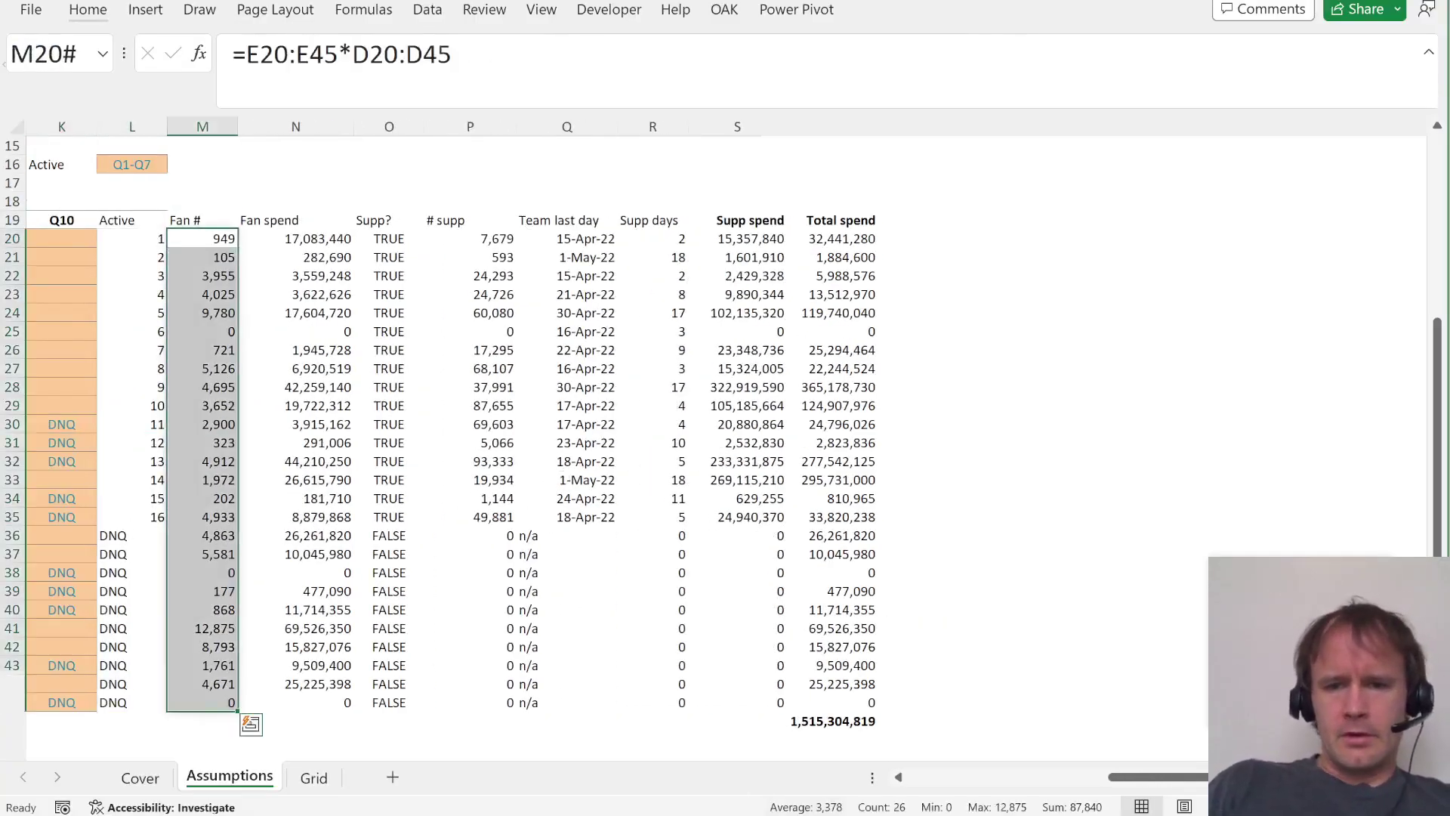
key("alt+Tab")
scroll(559, 555, "down", 2)
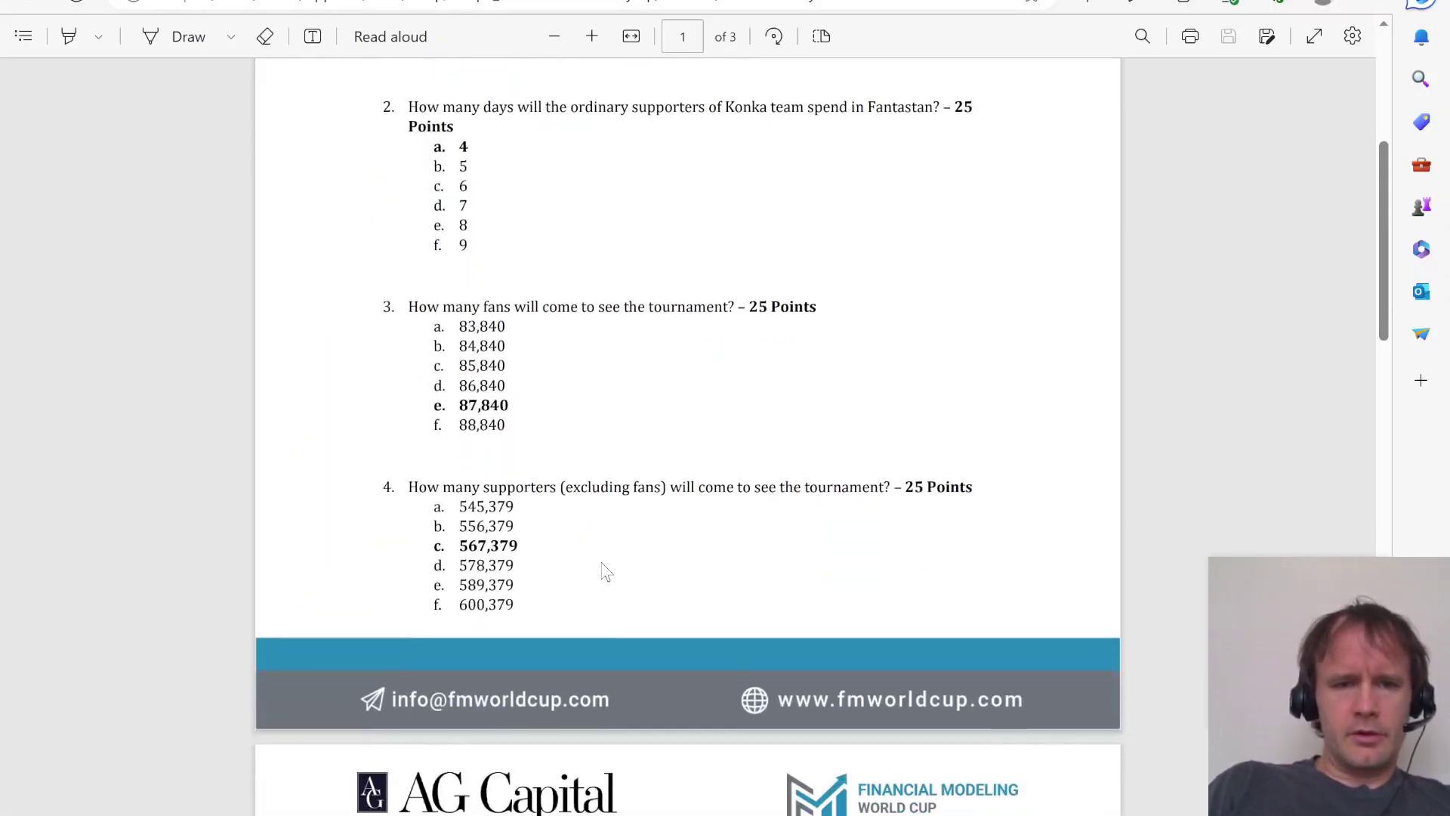
key("alt+Tab")
key("Right")
key("Right")
key("Right")
key("Right")
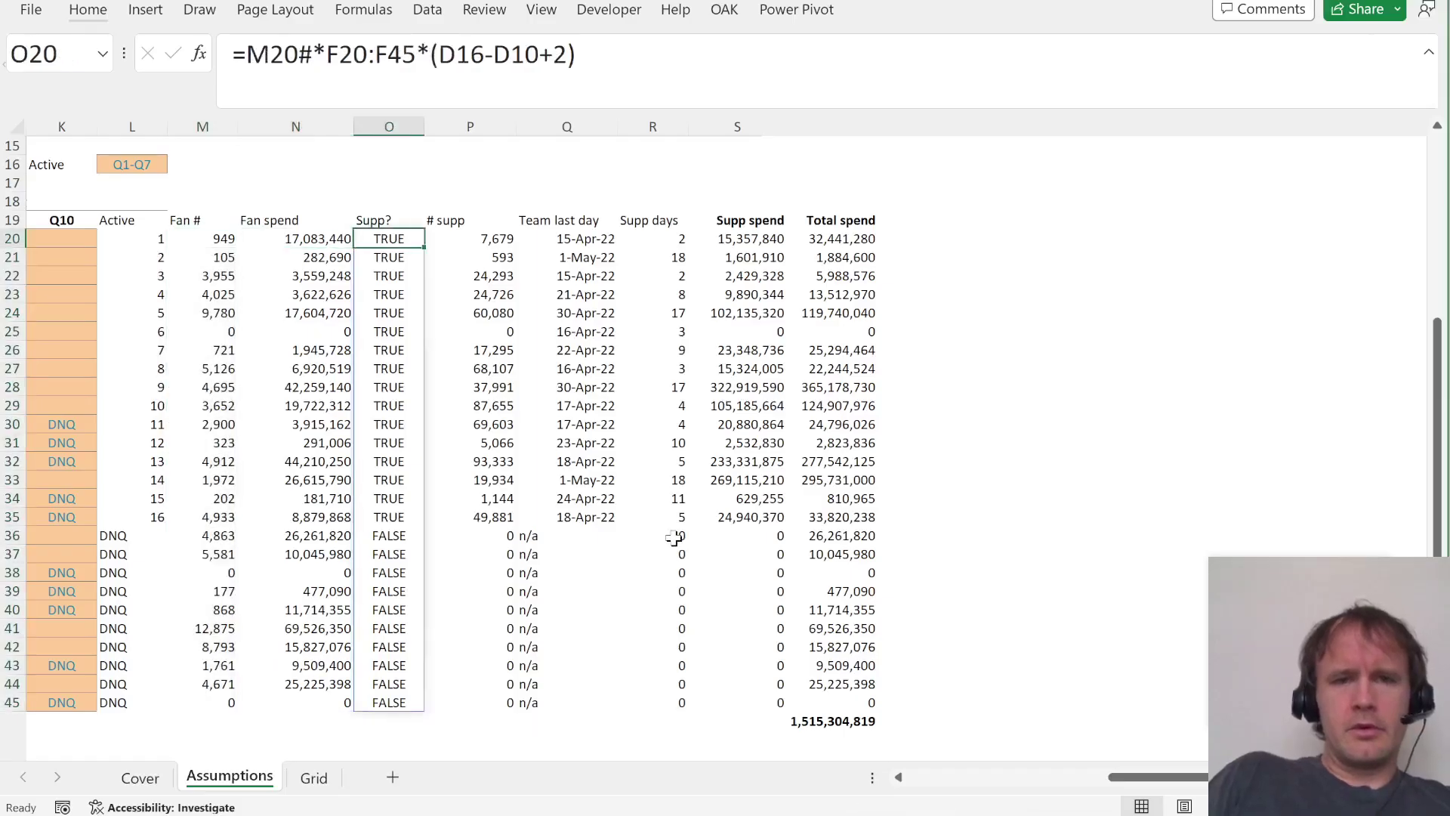
key("Left")
key("ctrl+shift+Down")
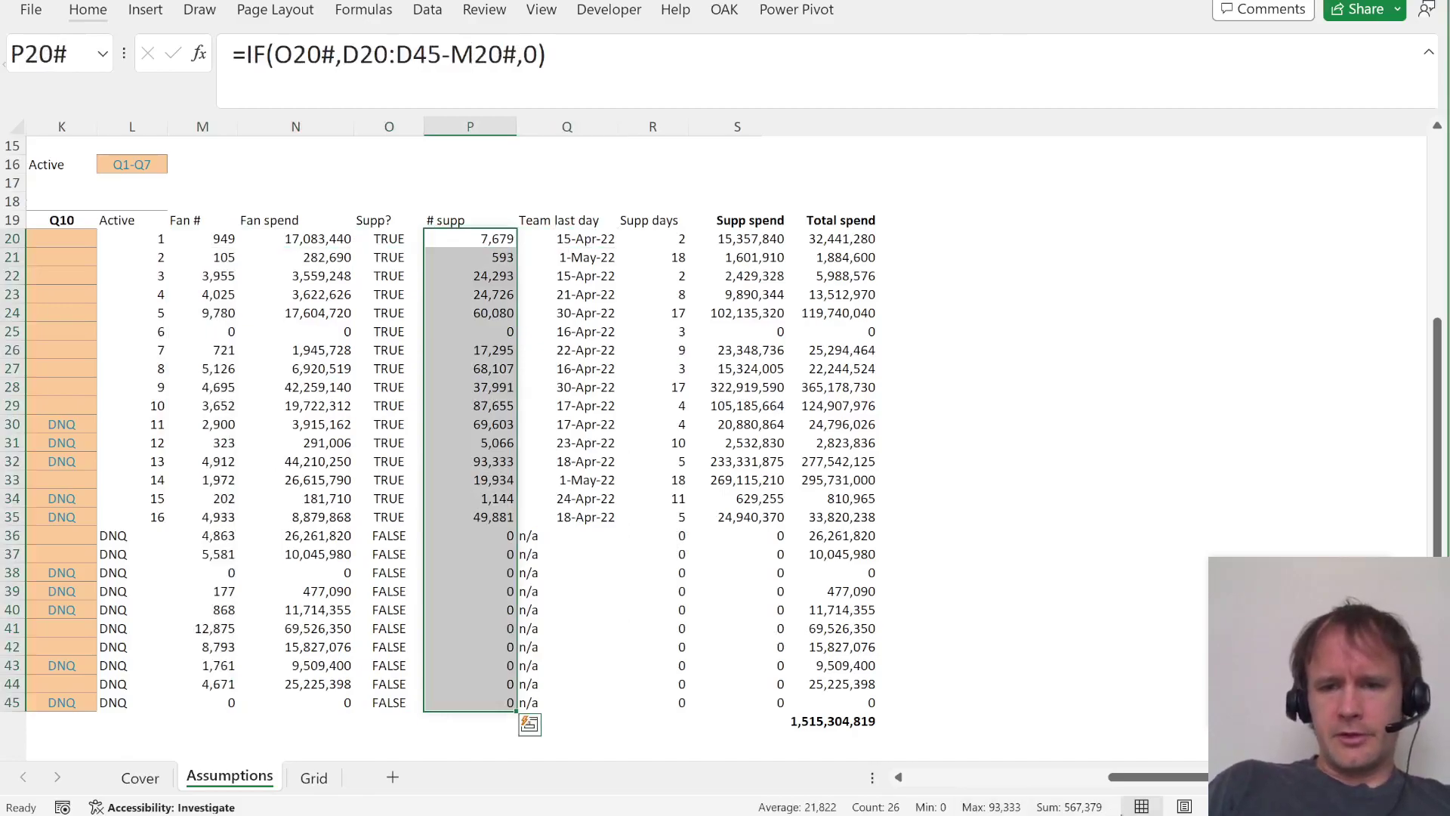
key("alt+Tab")
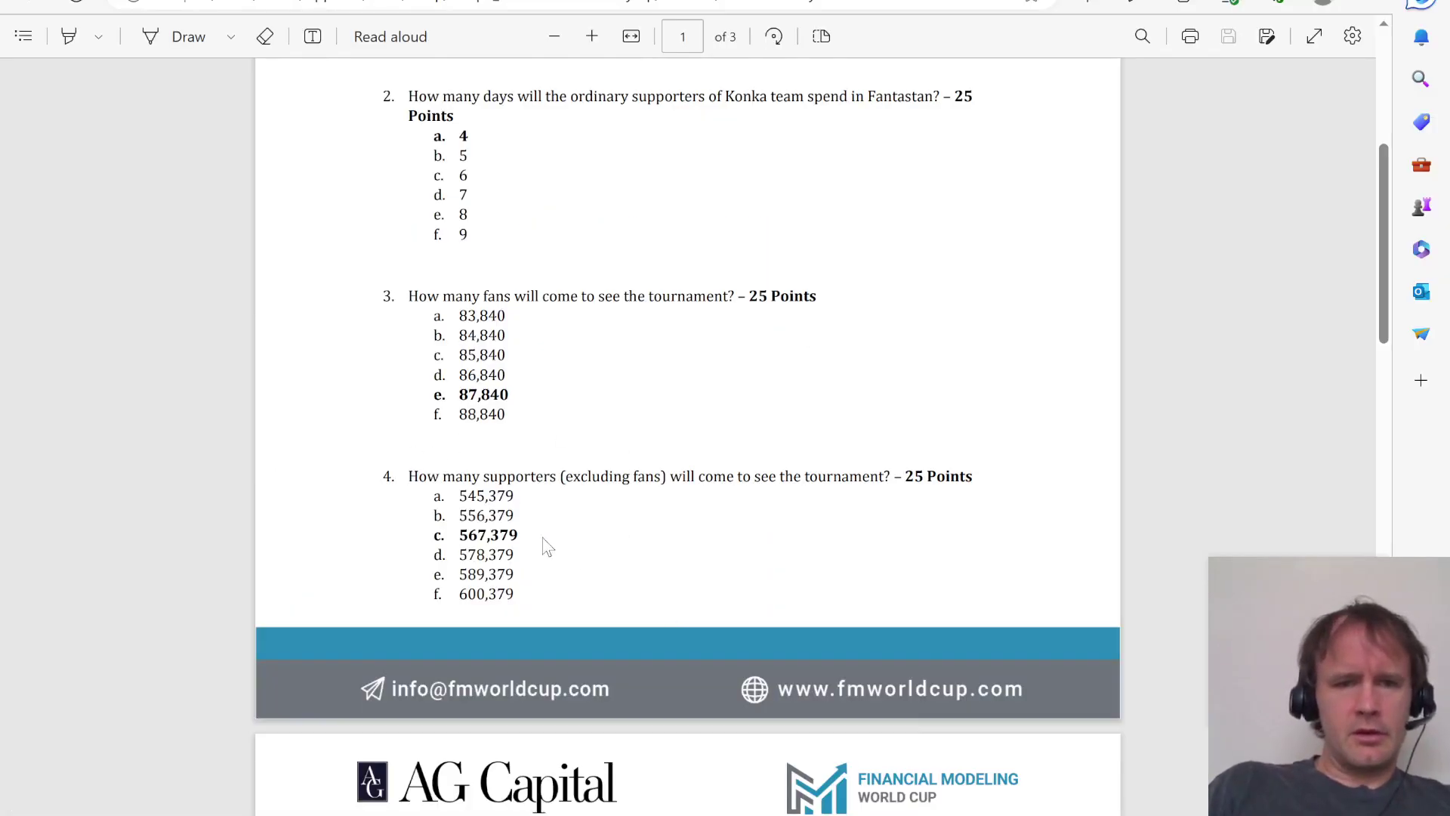
scroll(548, 545, "down", 6)
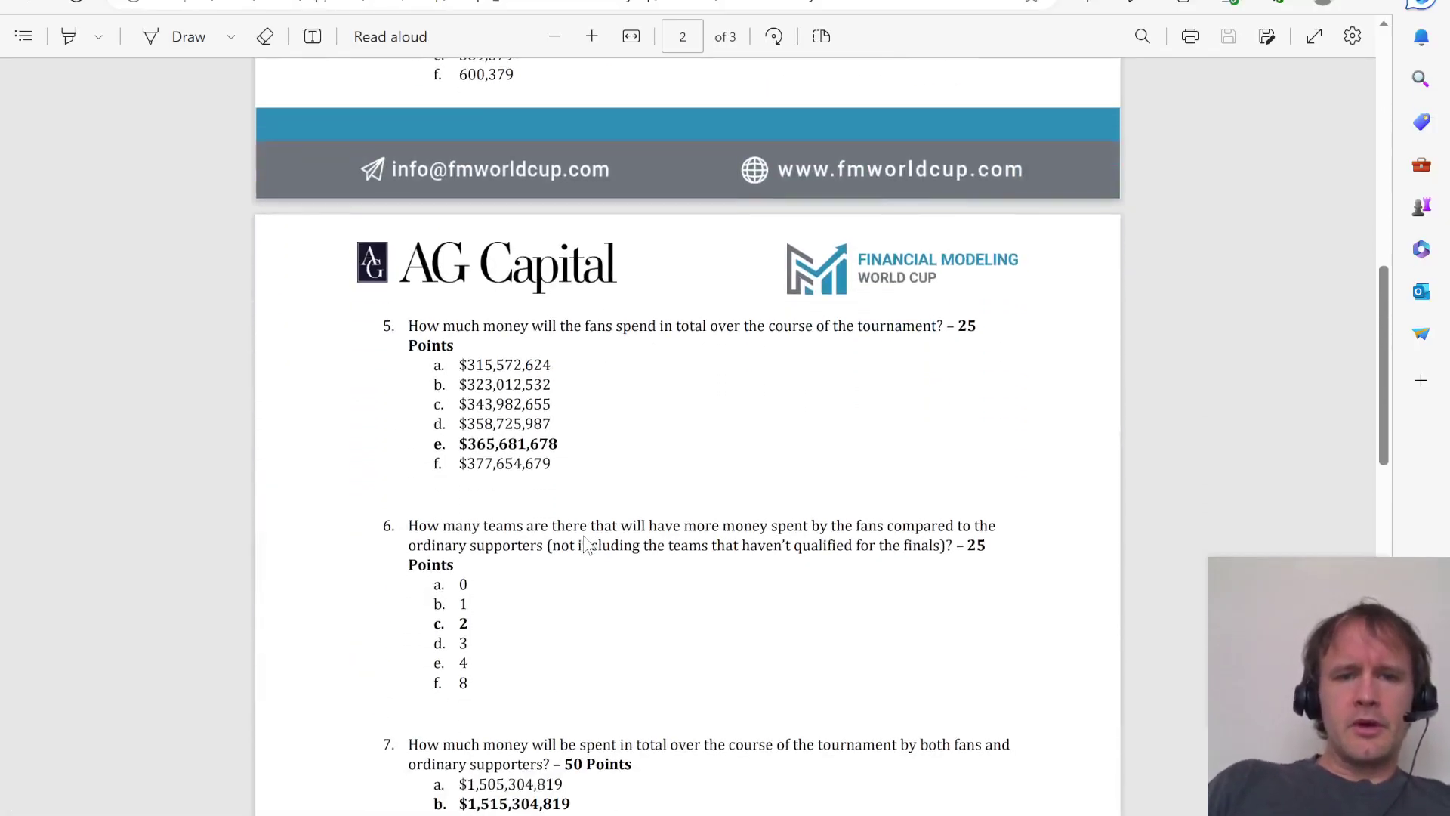
key("alt+Tab")
key("Left")
key("Left")
key("ctrl+shift+Down")
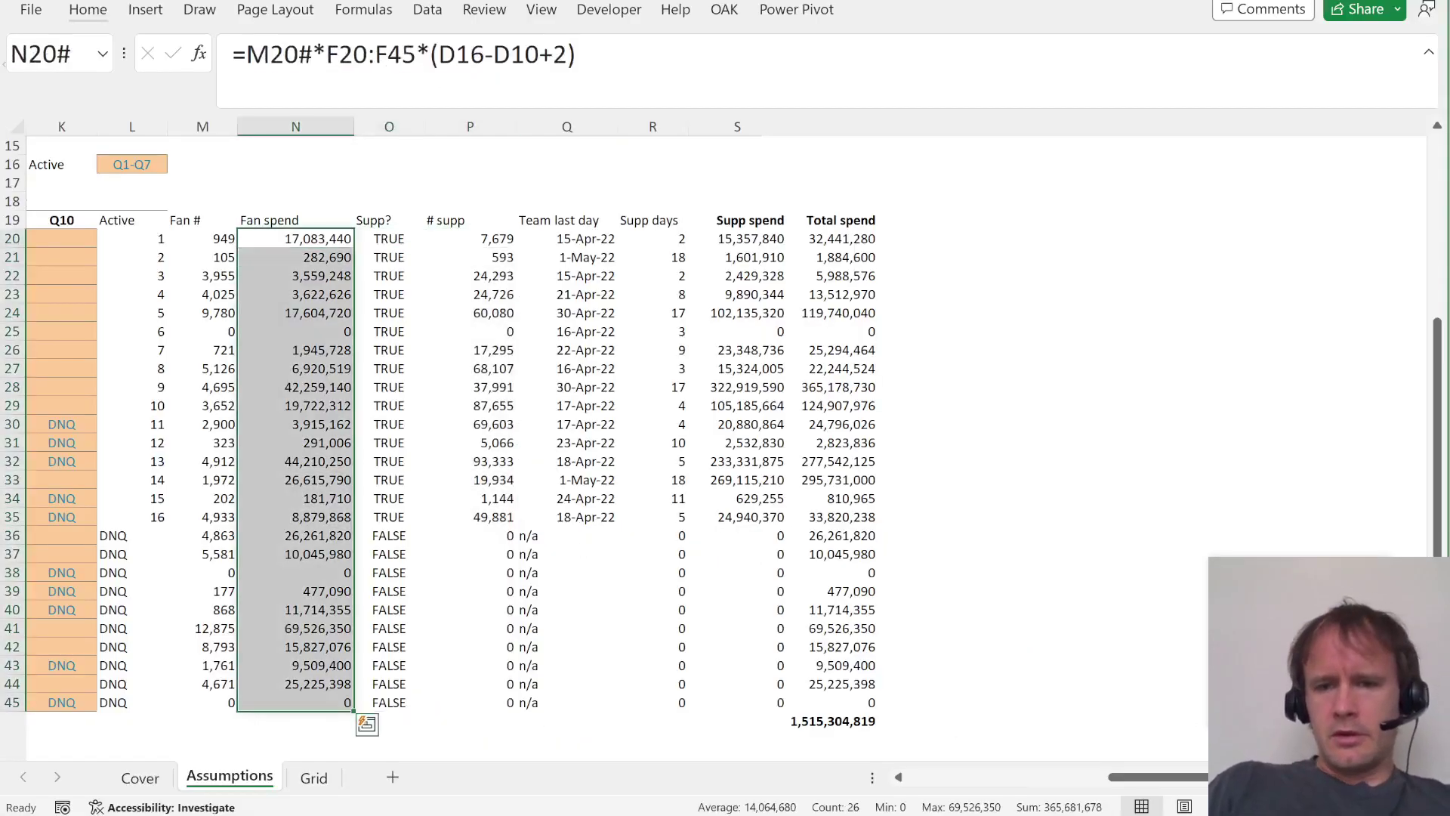
key("alt+Tab")
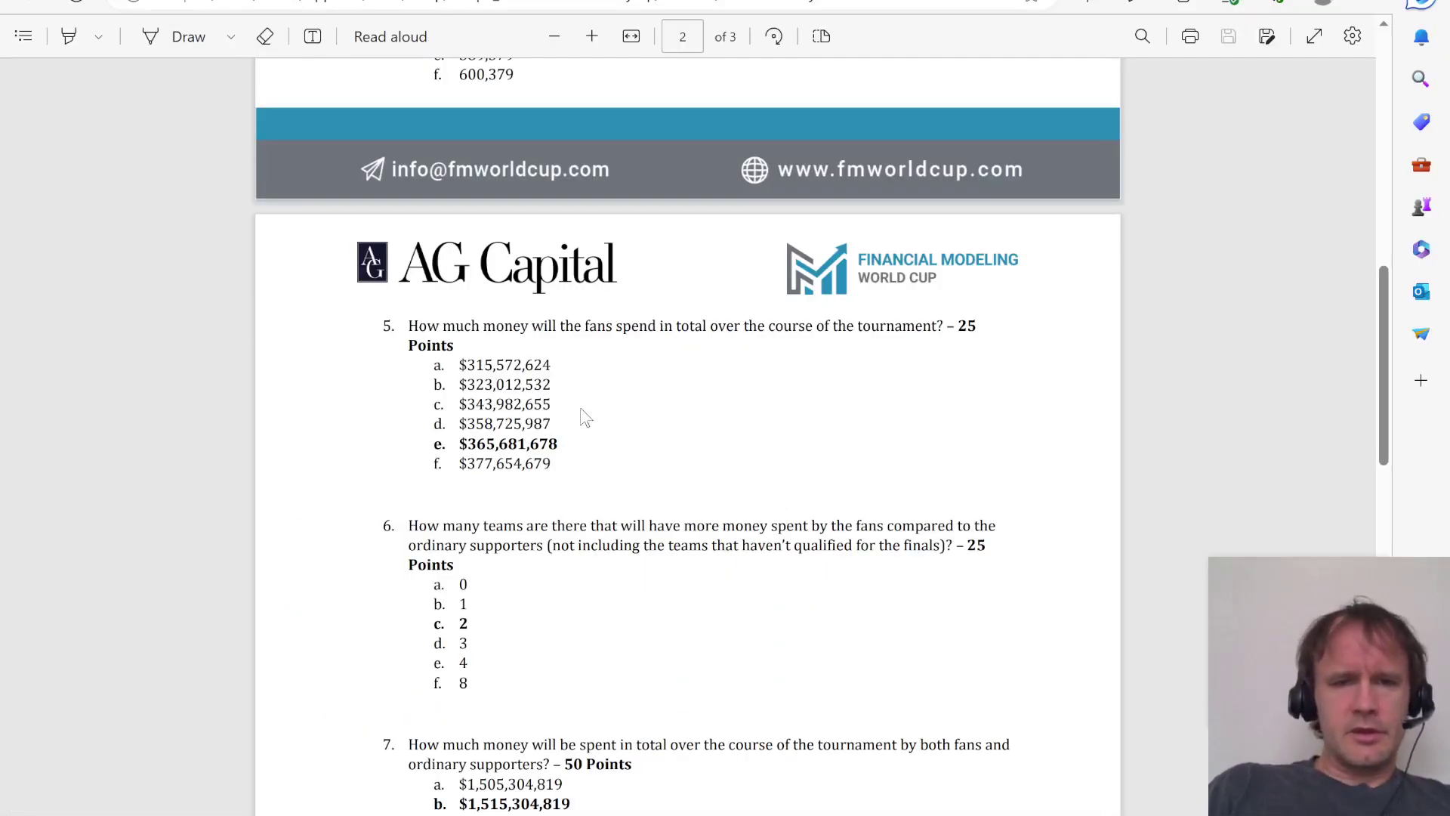
scroll(665, 534, "down", 2)
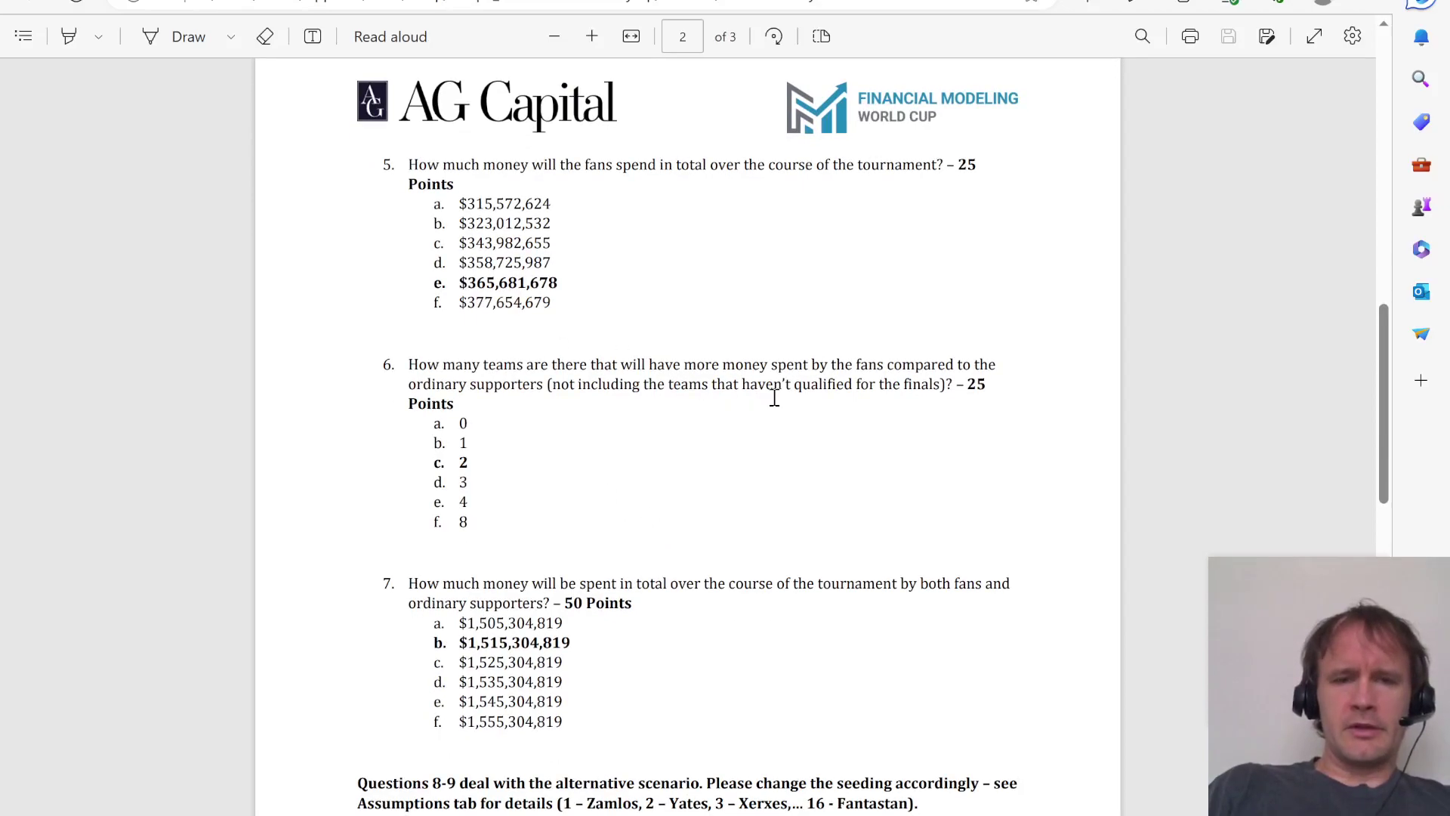
key("alt+Tab")
key("alt+Tab")
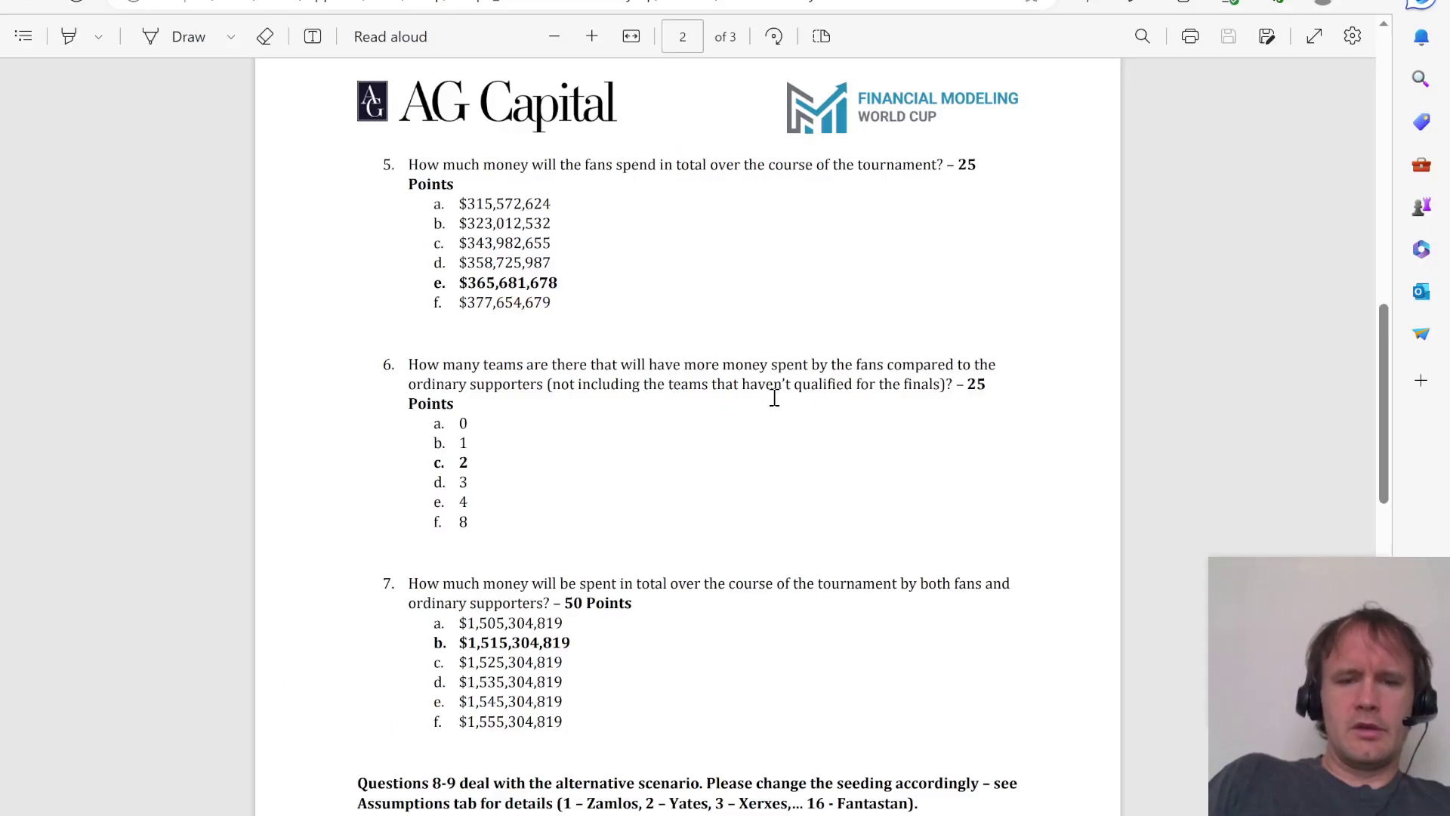
key("alt+Tab")
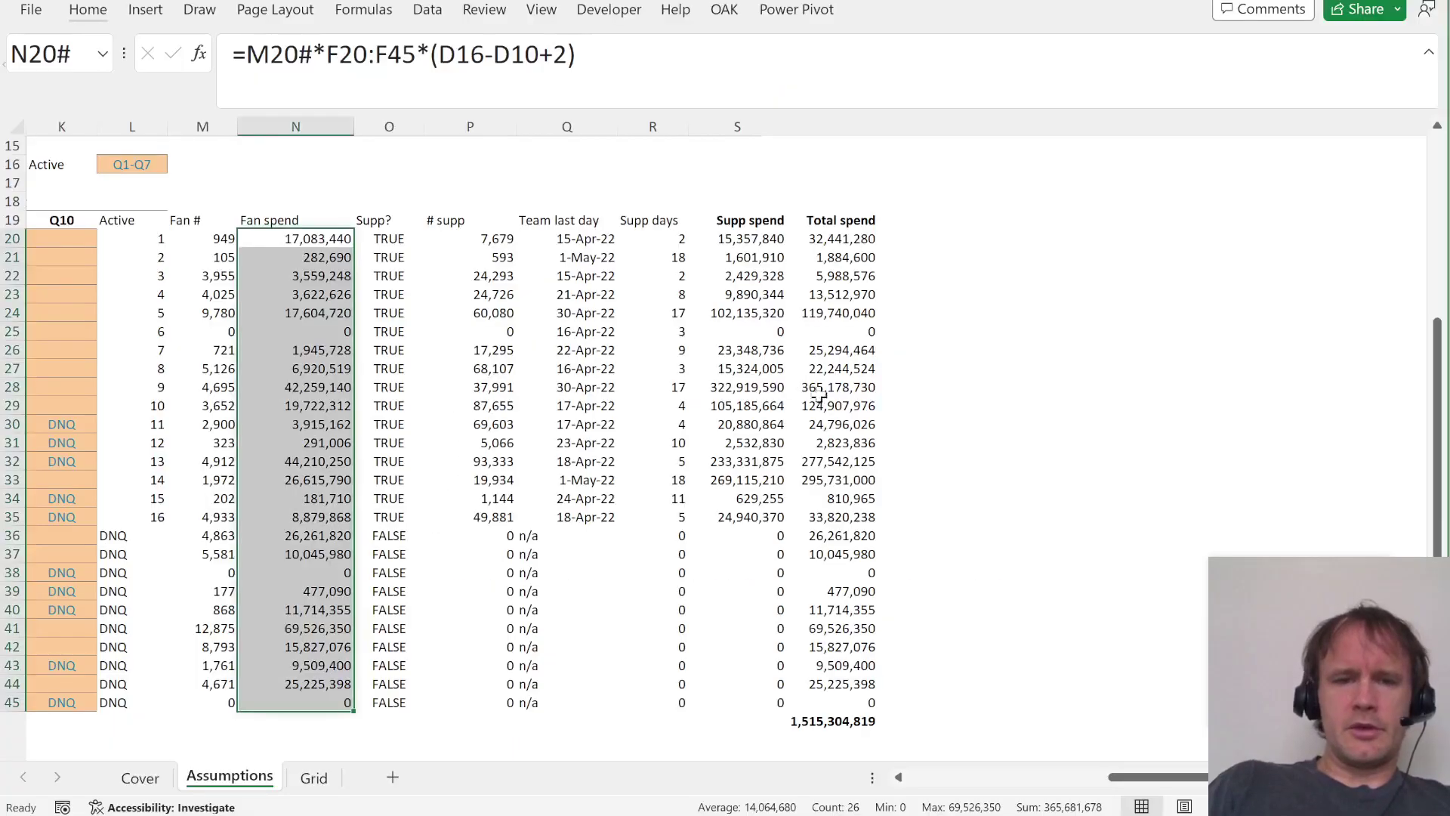
left_click(286, 542)
key("Right")
key("Right")
key("Right")
key("Right")
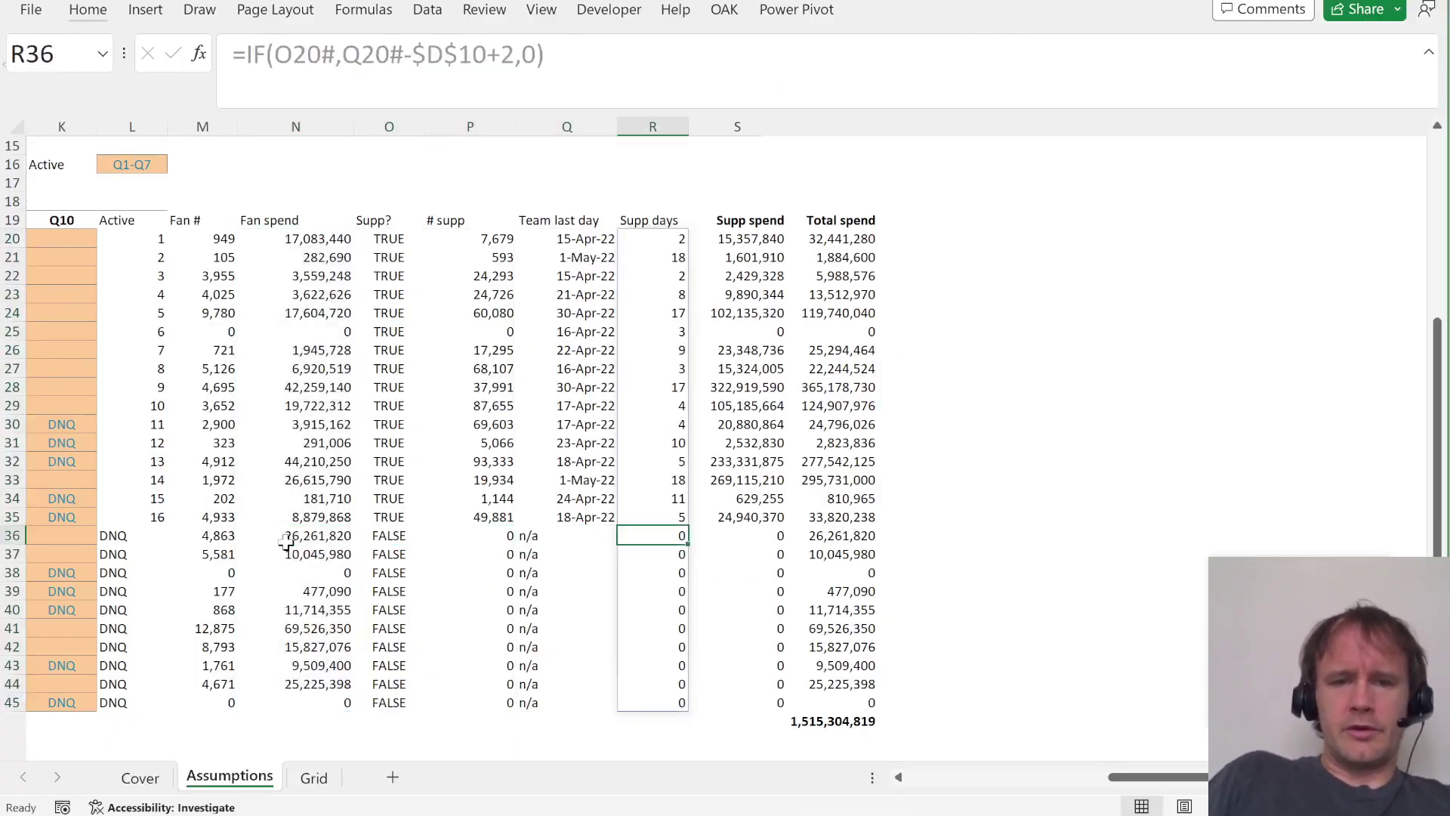
key("ctrl+shift+Down")
key("Left")
key("Left")
key("Left")
key("Left")
key("ctrl+shift+Down")
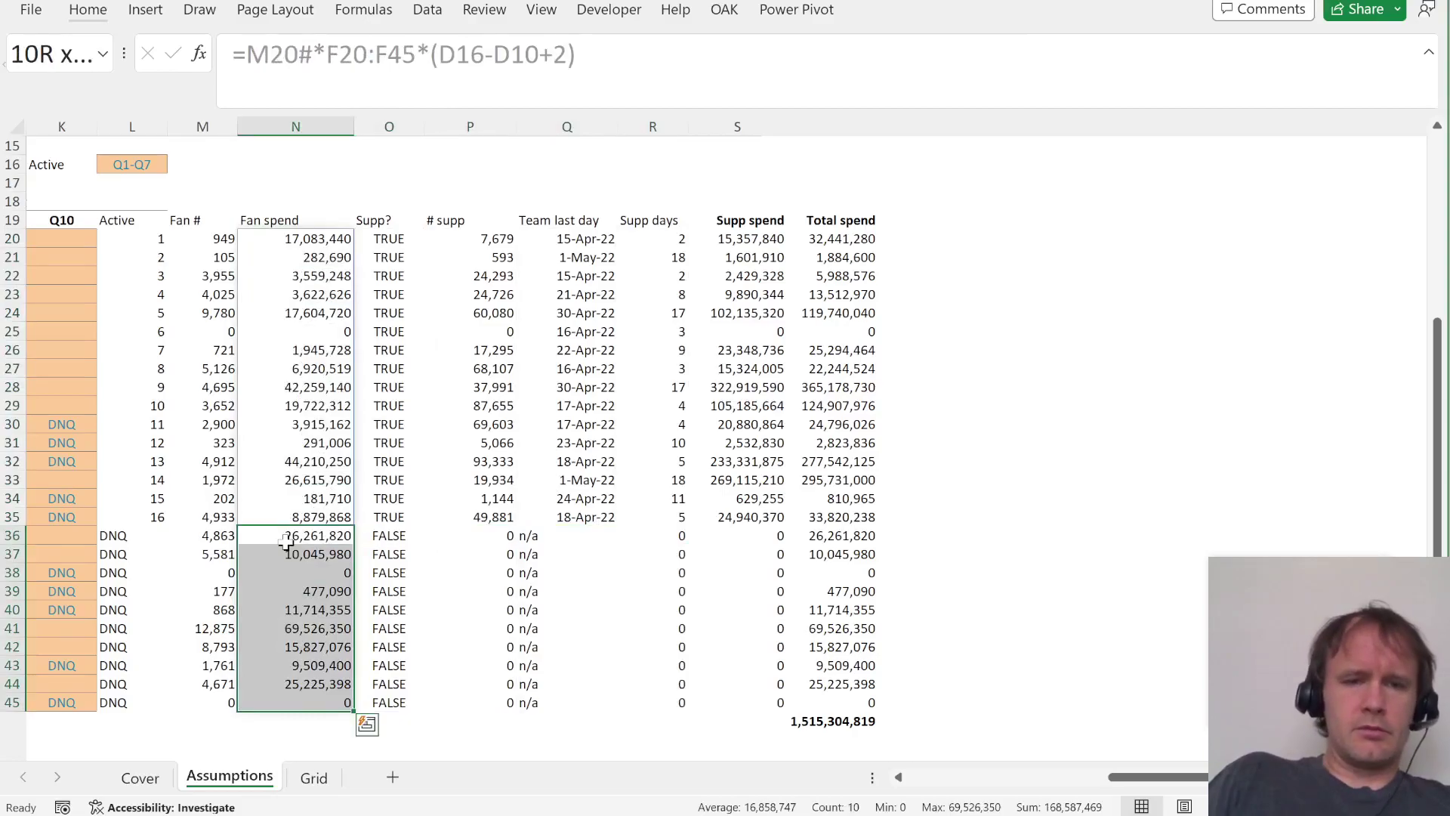
key("ctrl+Up")
key("Right")
key("Right")
key("Right")
key("Right")
key("Right")
key("Right")
key("Right")
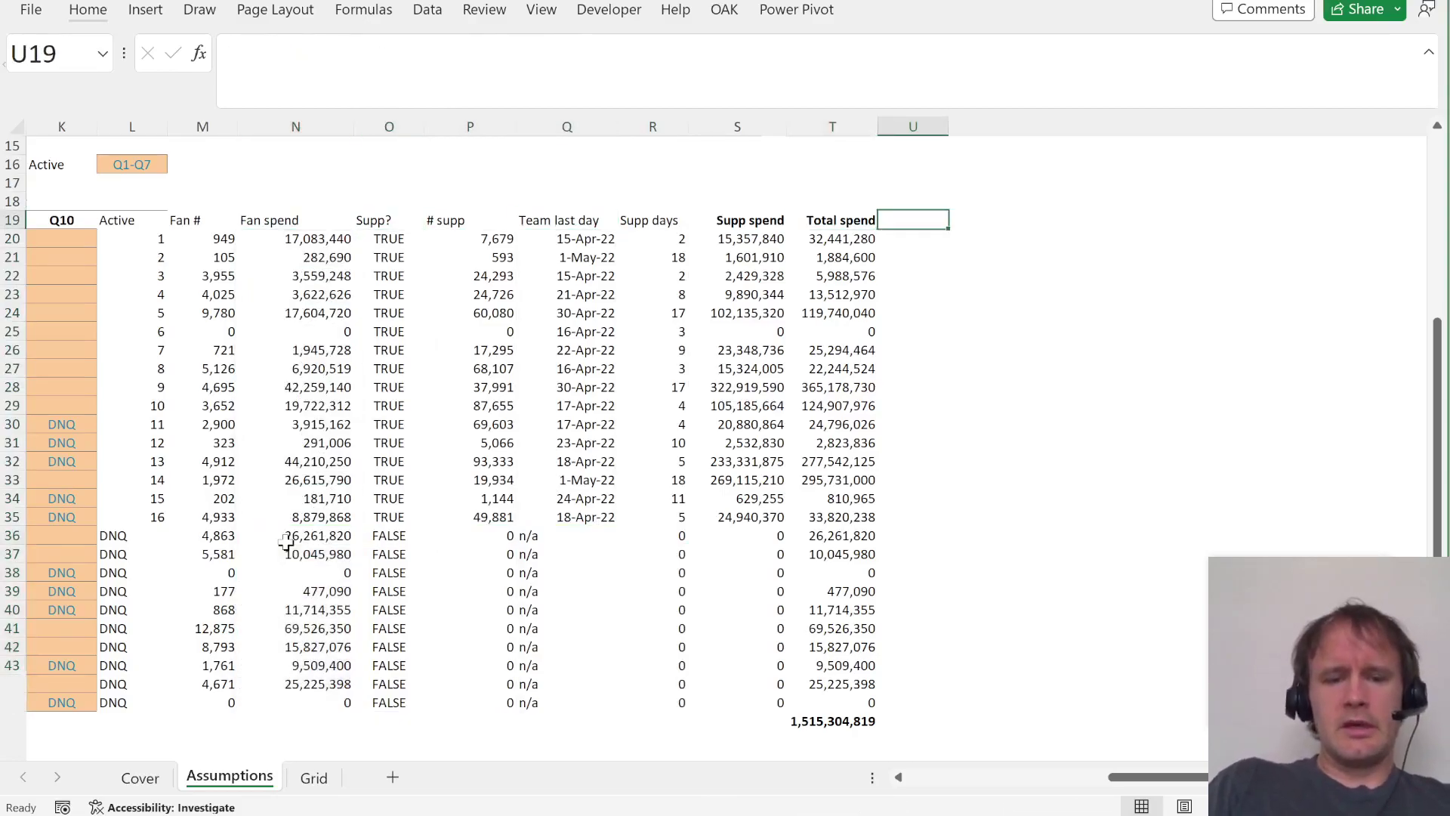
Label U19 'Fan > supp' and start the U20 formula =IF(O20#,N20#>S20#,.
type("Fan ?")
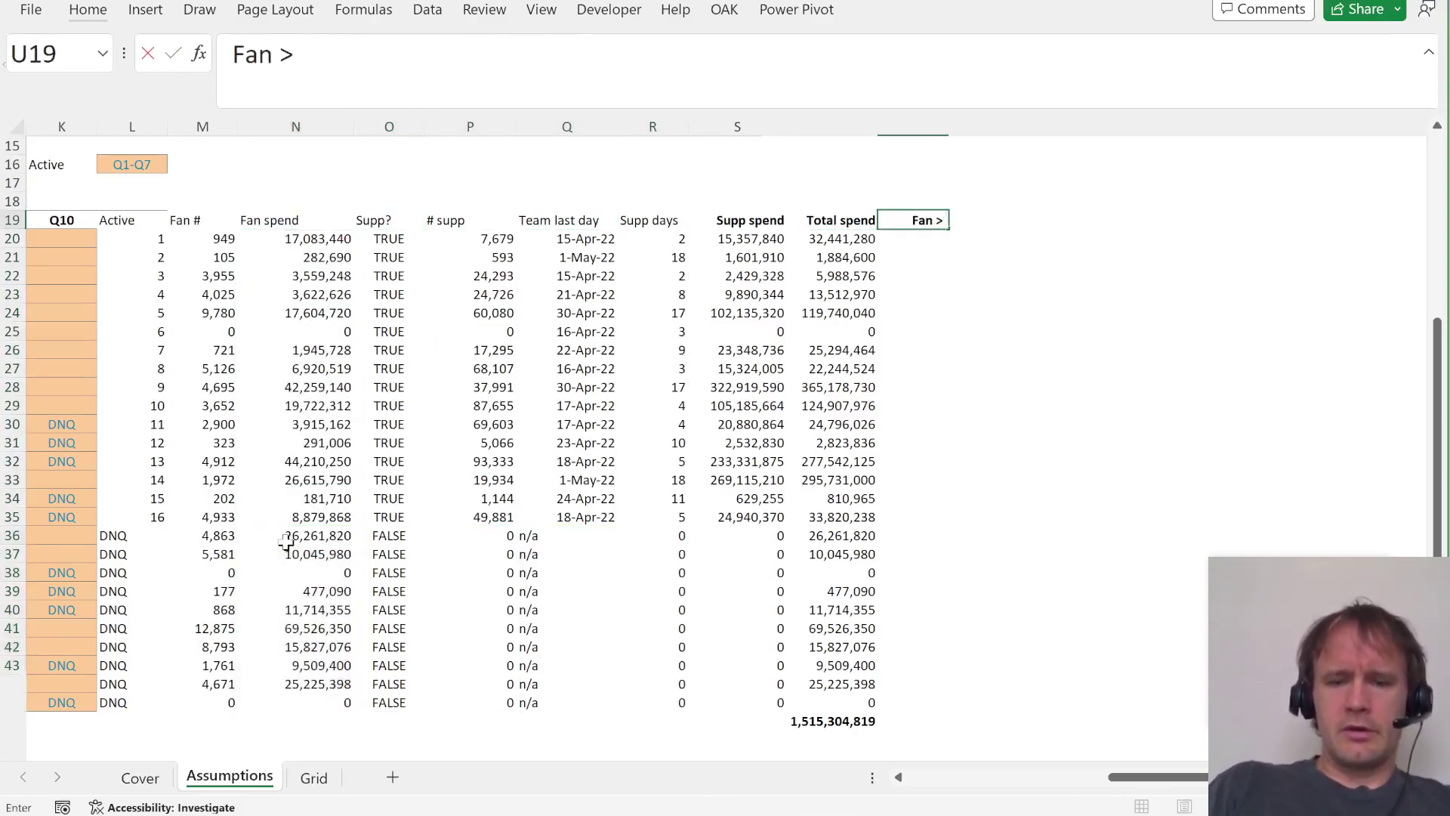
type(" supp")
key("Return")
type("=IF(")
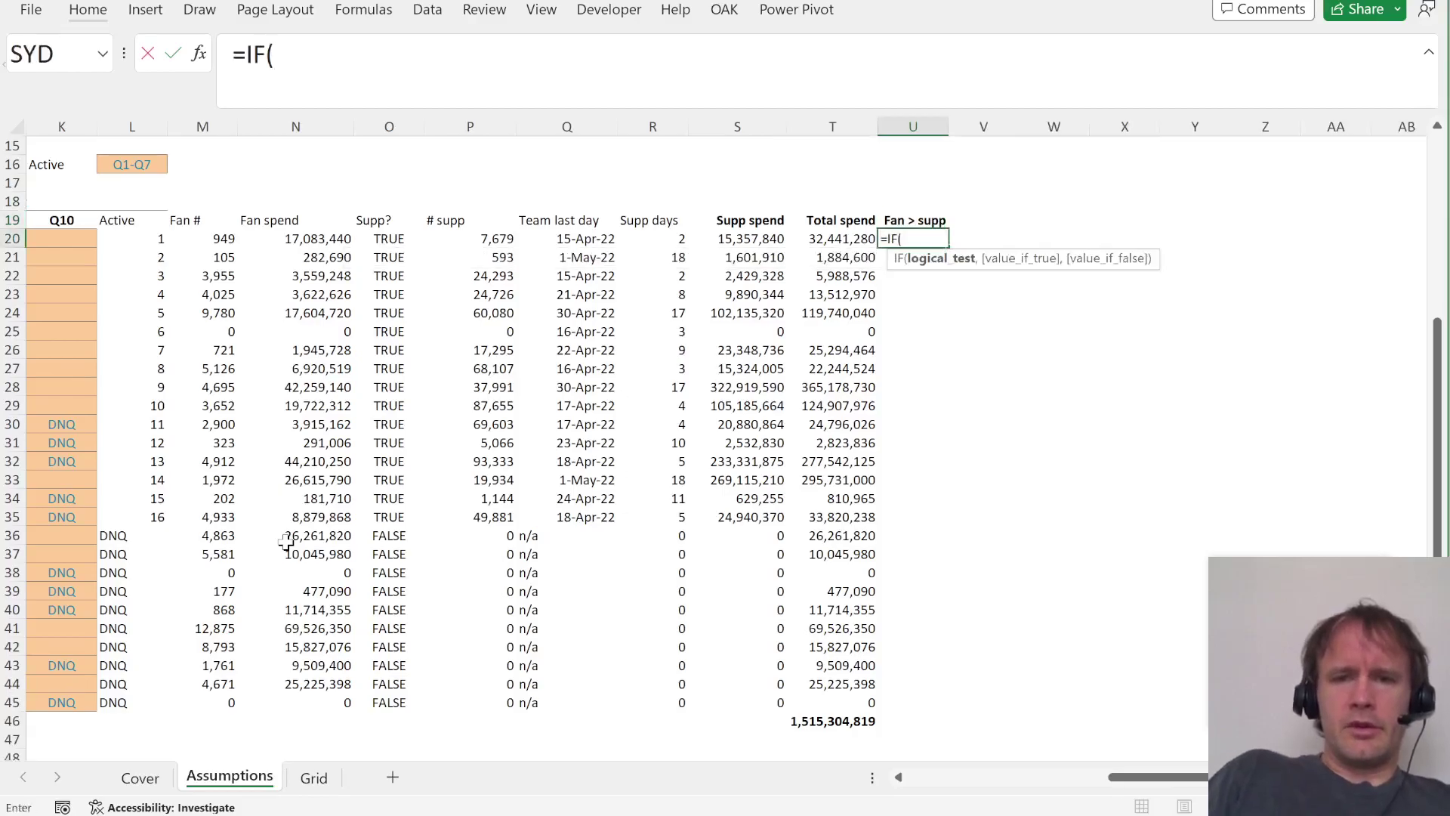
key("Left")
key("Left")
key("Left")
key("Left")
key("Left")
key("Left")
type("#,")
key("Left")
key("Left")
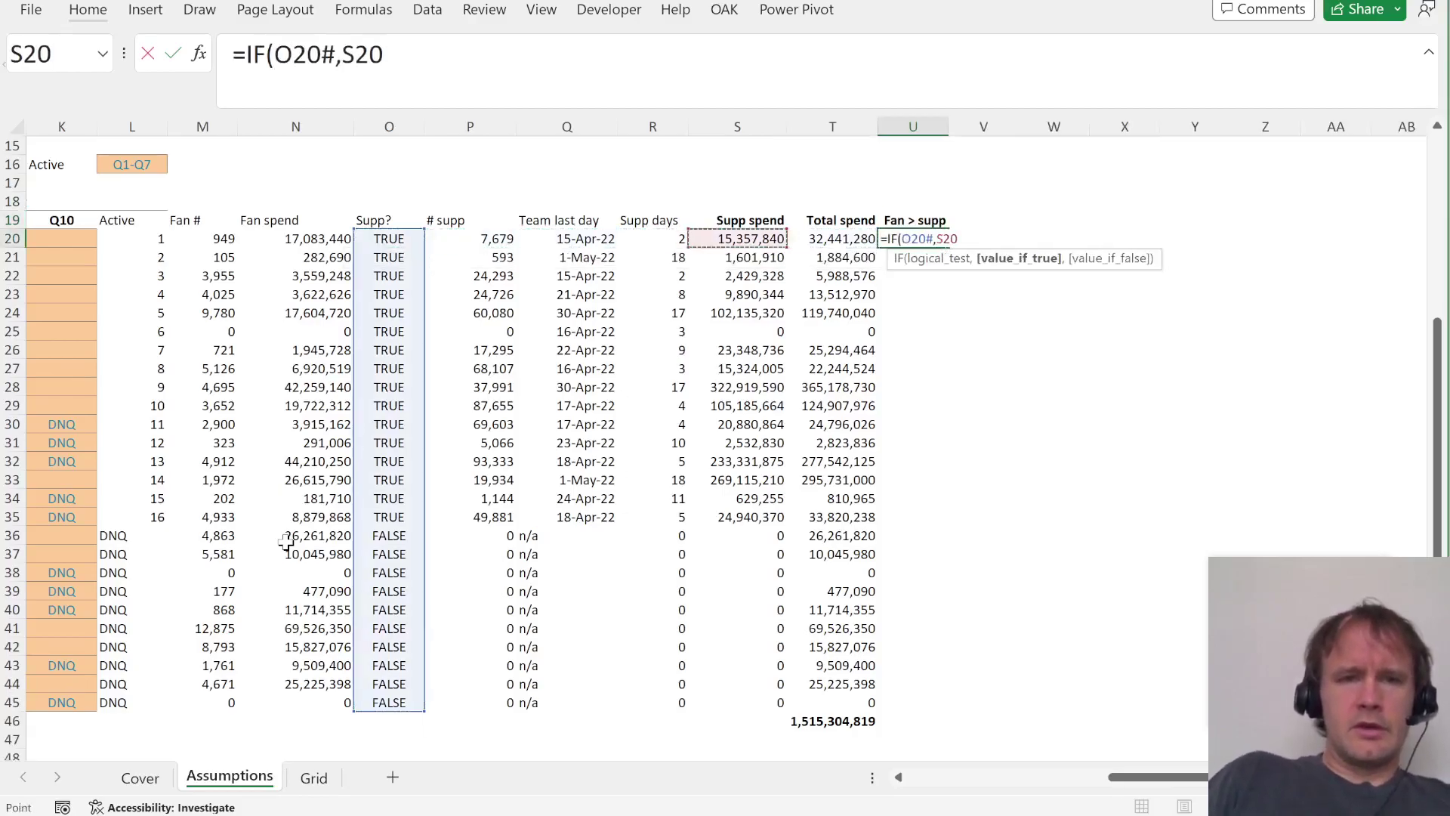
key("Left")
key("Left")
key("Left")
key("Left")
key("Left")
type("#>")
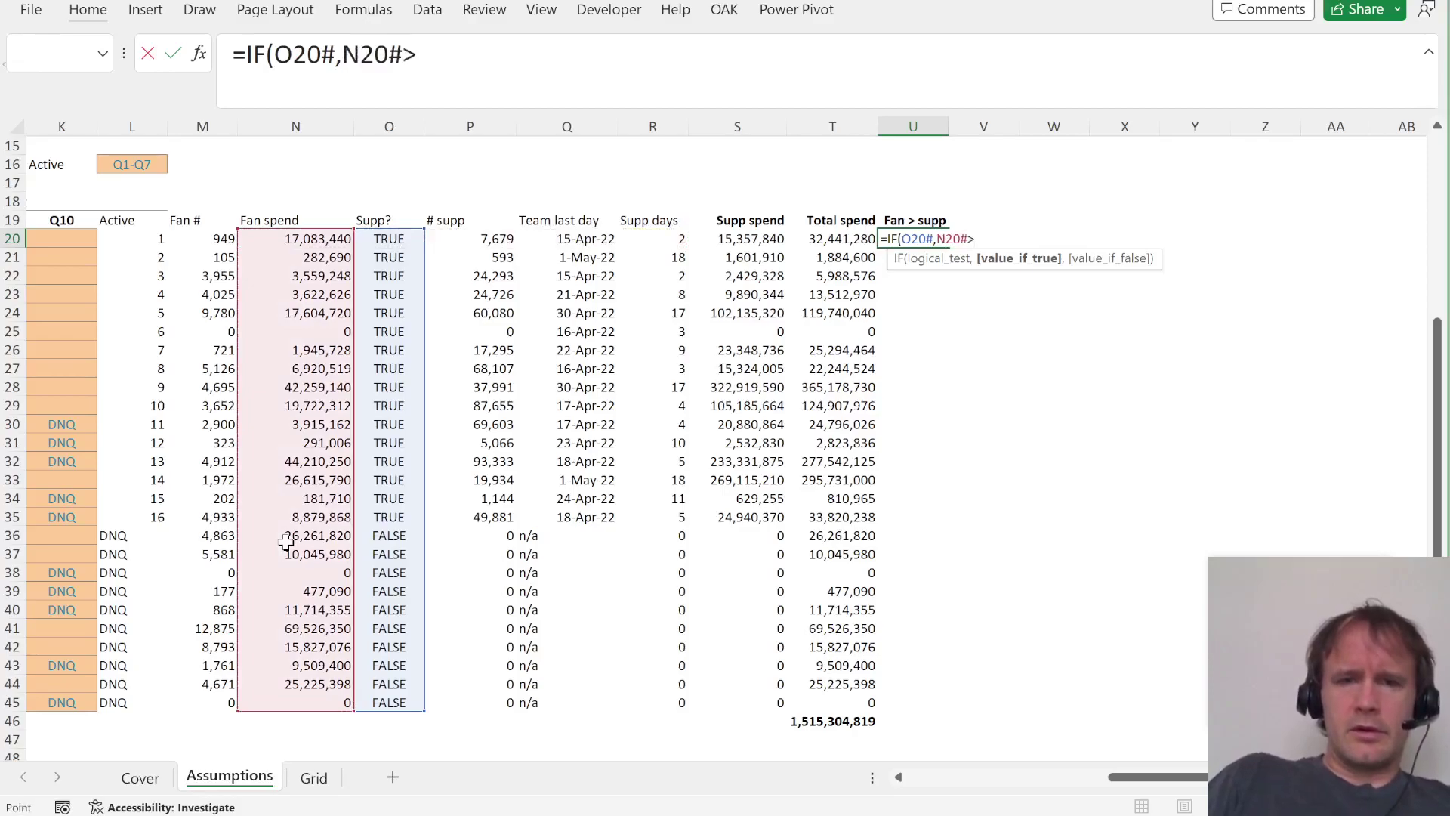
key("Left")
key("Left")
key("Left")
key("Left")
key("Right")
key("Right")
type("#")
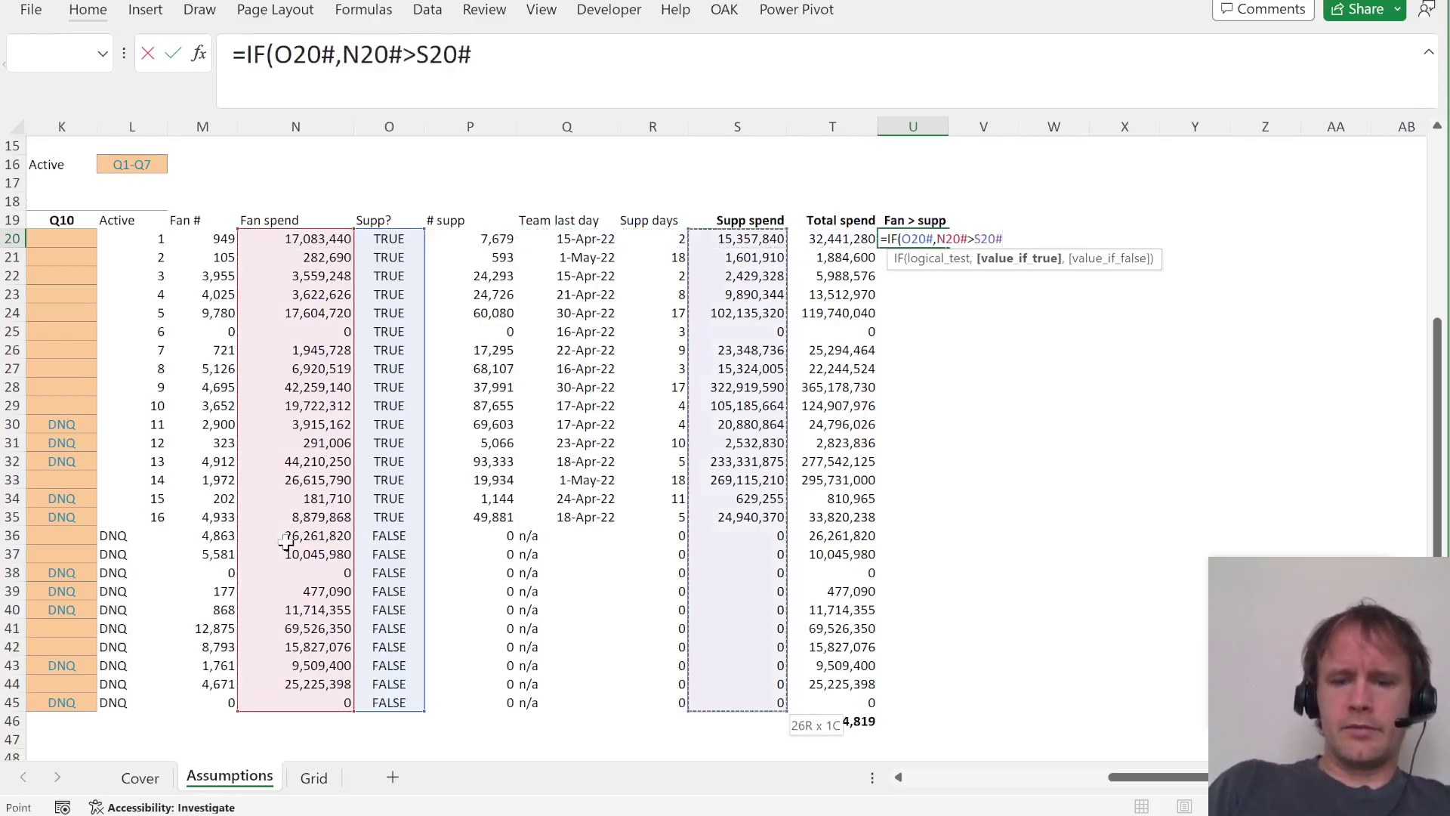
type(",")
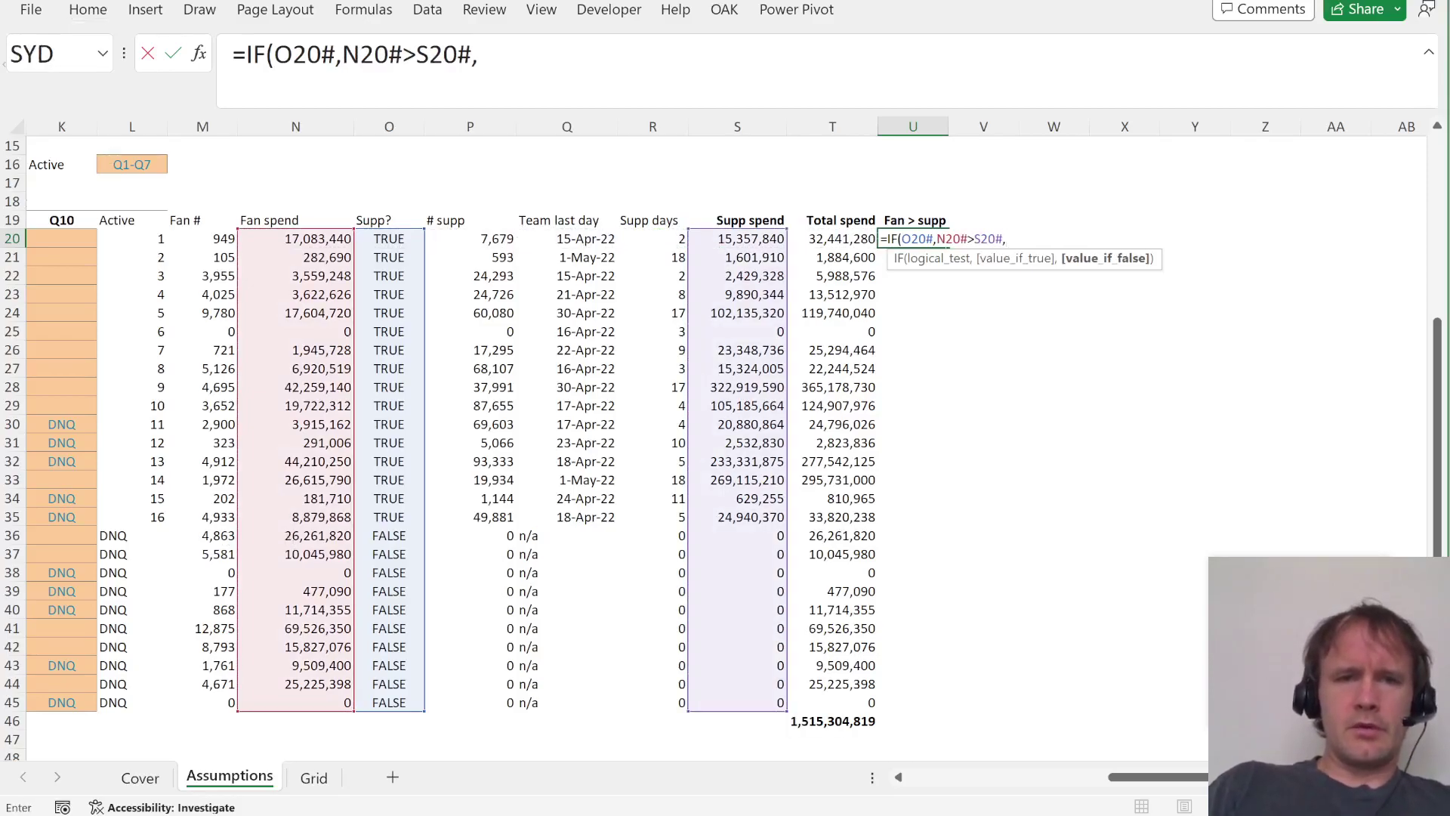
Complete U20 as =IF(O20#,--(N20#>S20#),0) so the flags spill down.
left_click(351, 56)
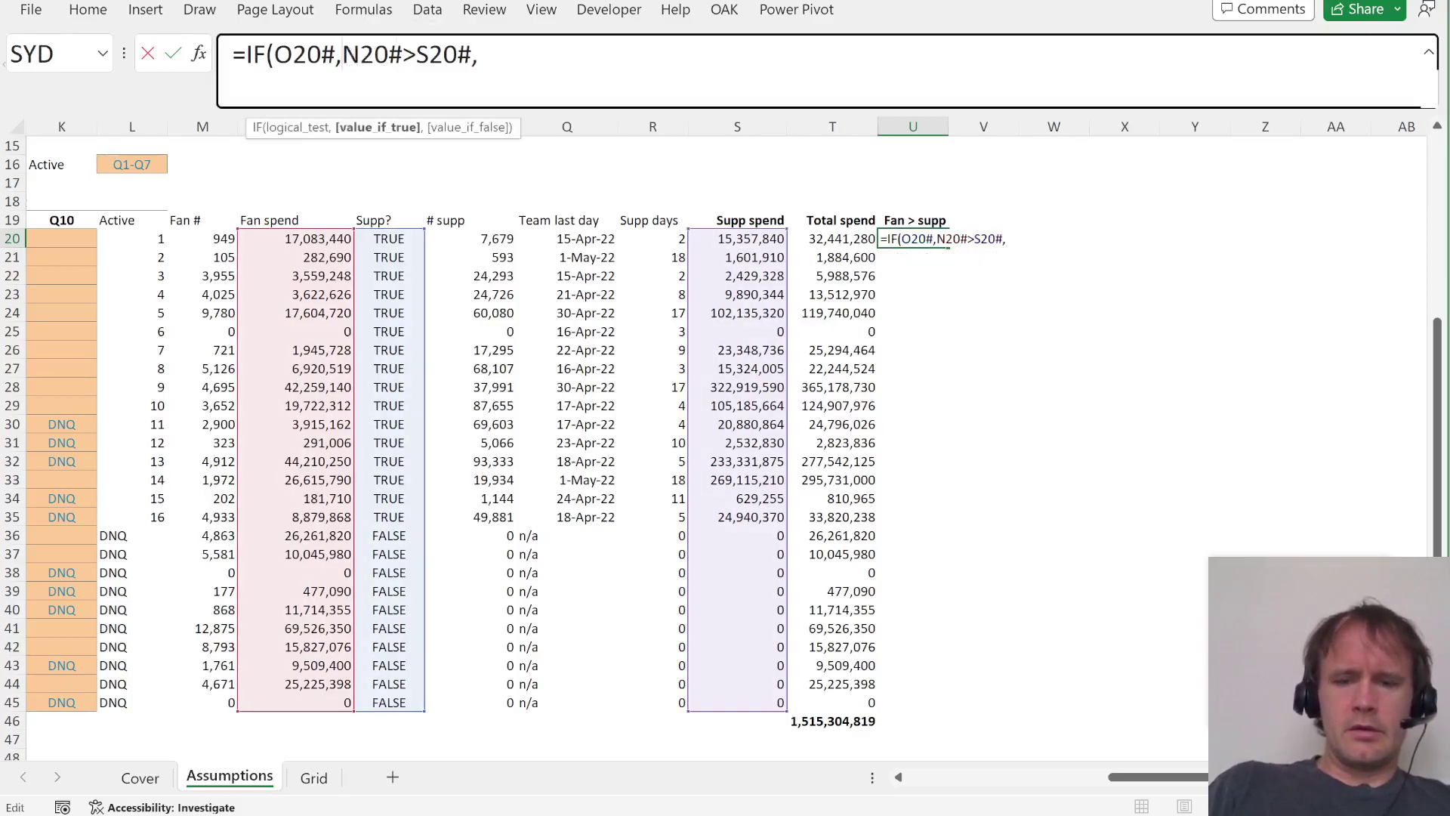
type("--(")
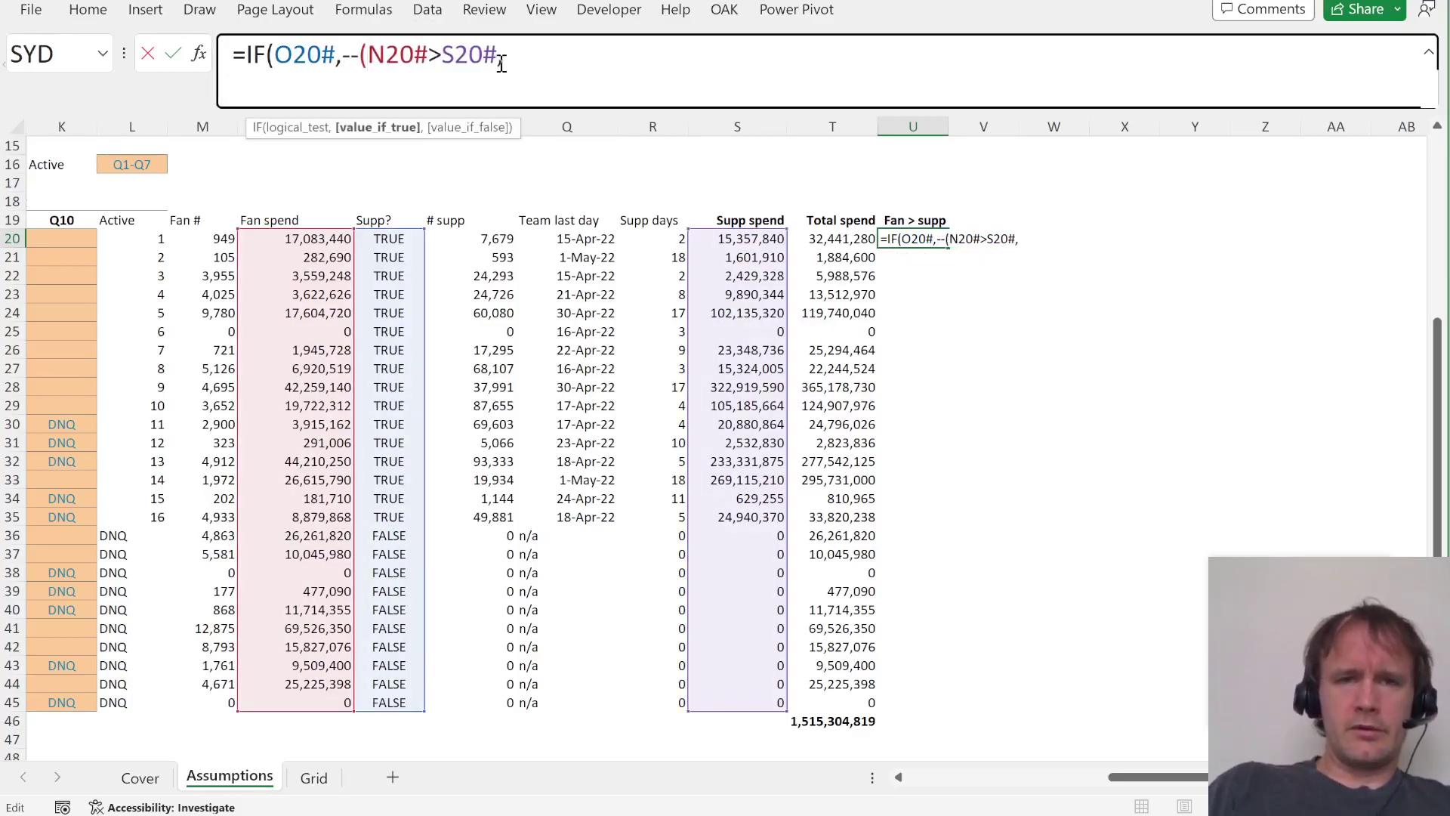
key("Right")
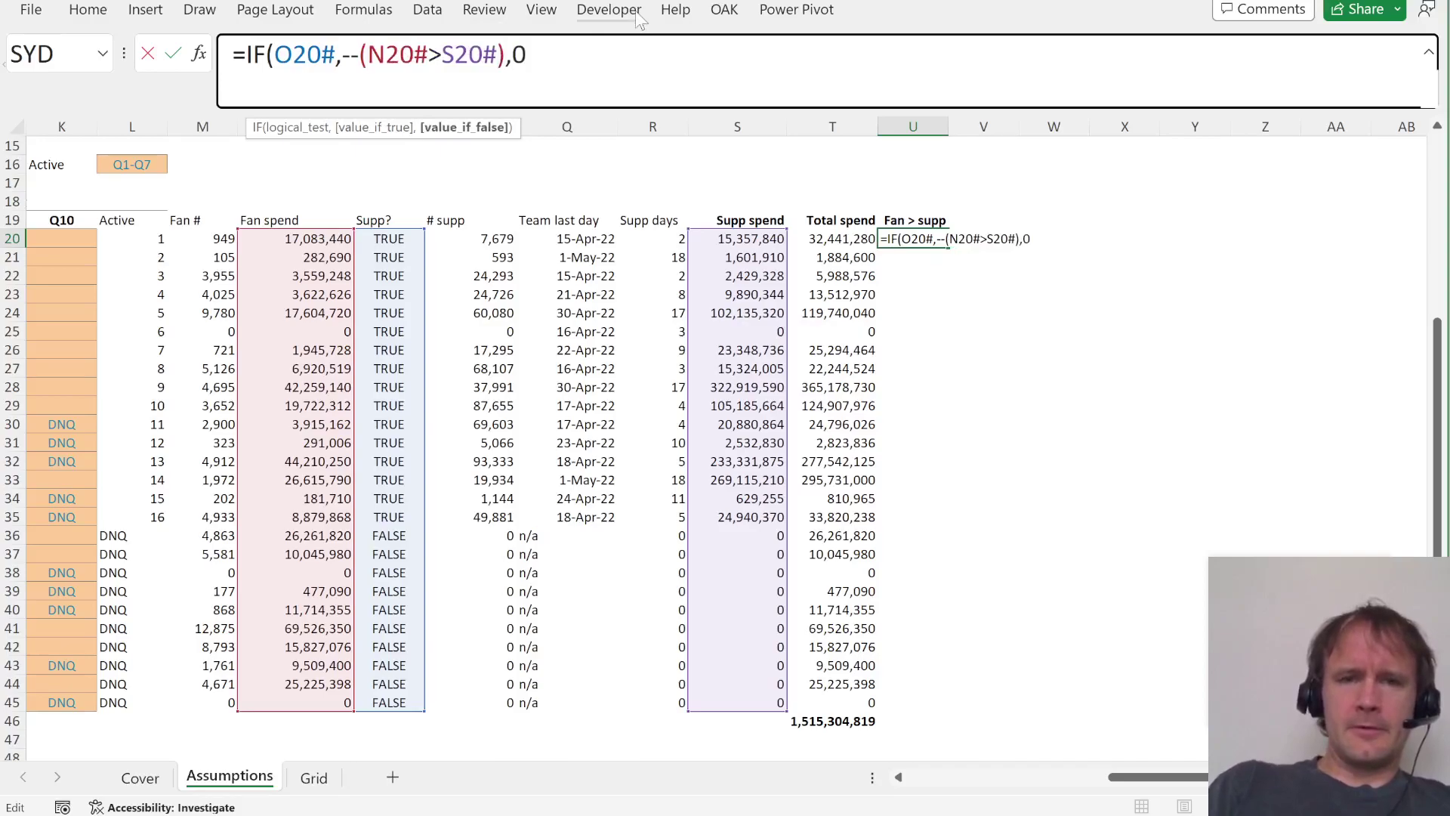
type(")")
key("ctrl+Return")
key("ctrl+shift+Down")
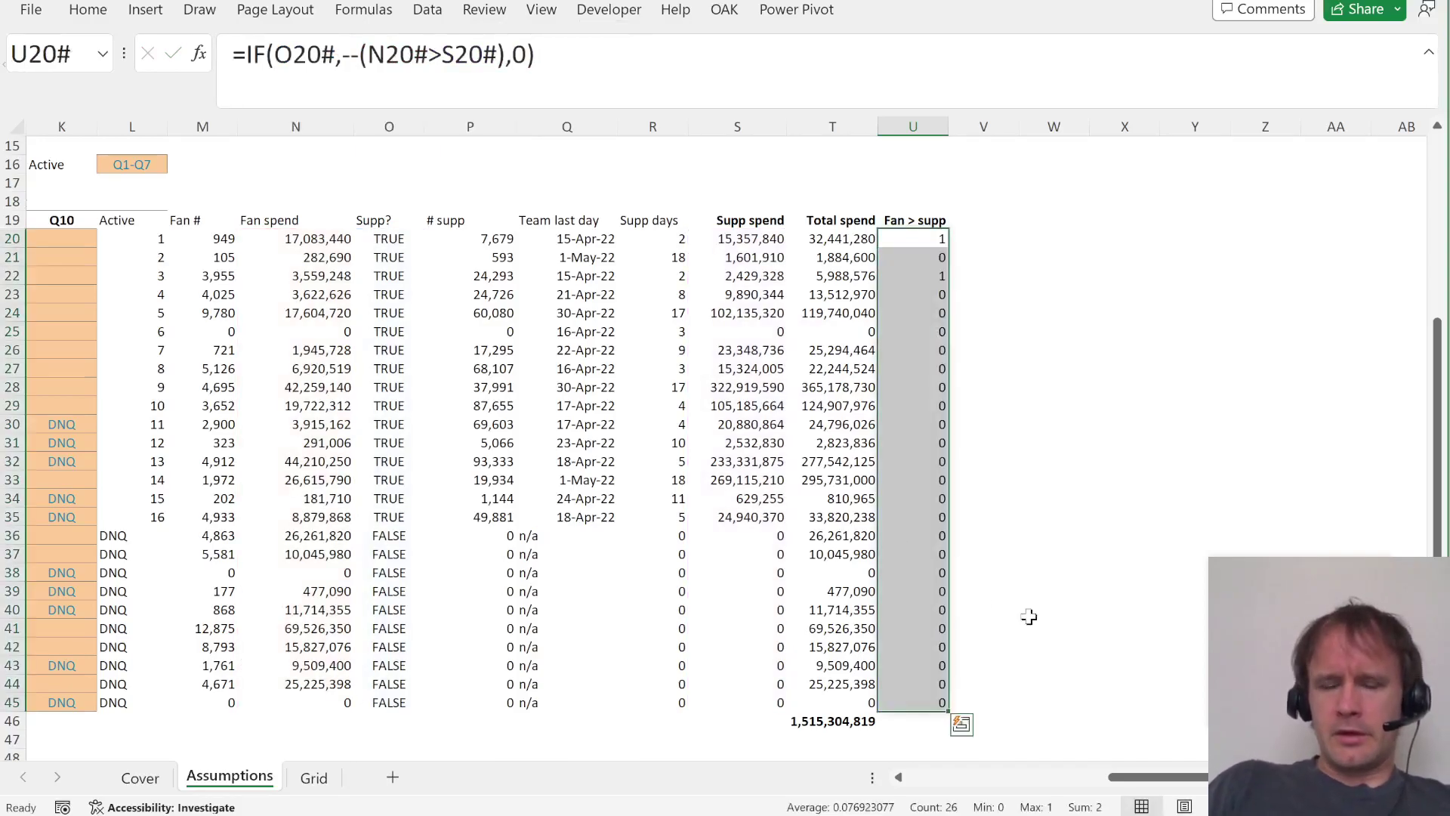
key("alt+Tab")
Compare the 1,515,304,819 total spend sum with the PDF's answer.
scroll(782, 541, "down", 2)
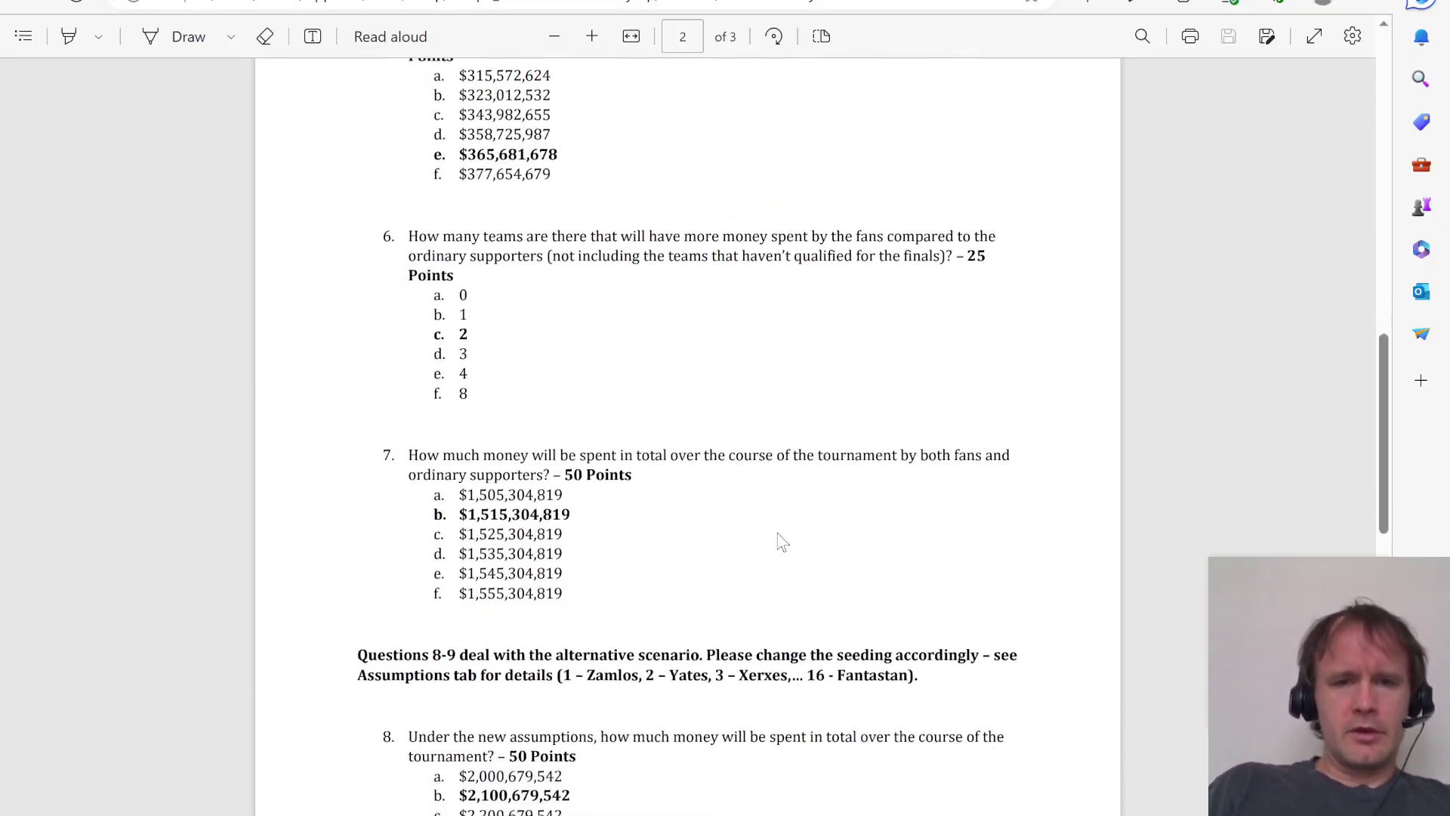
key("alt+Tab")
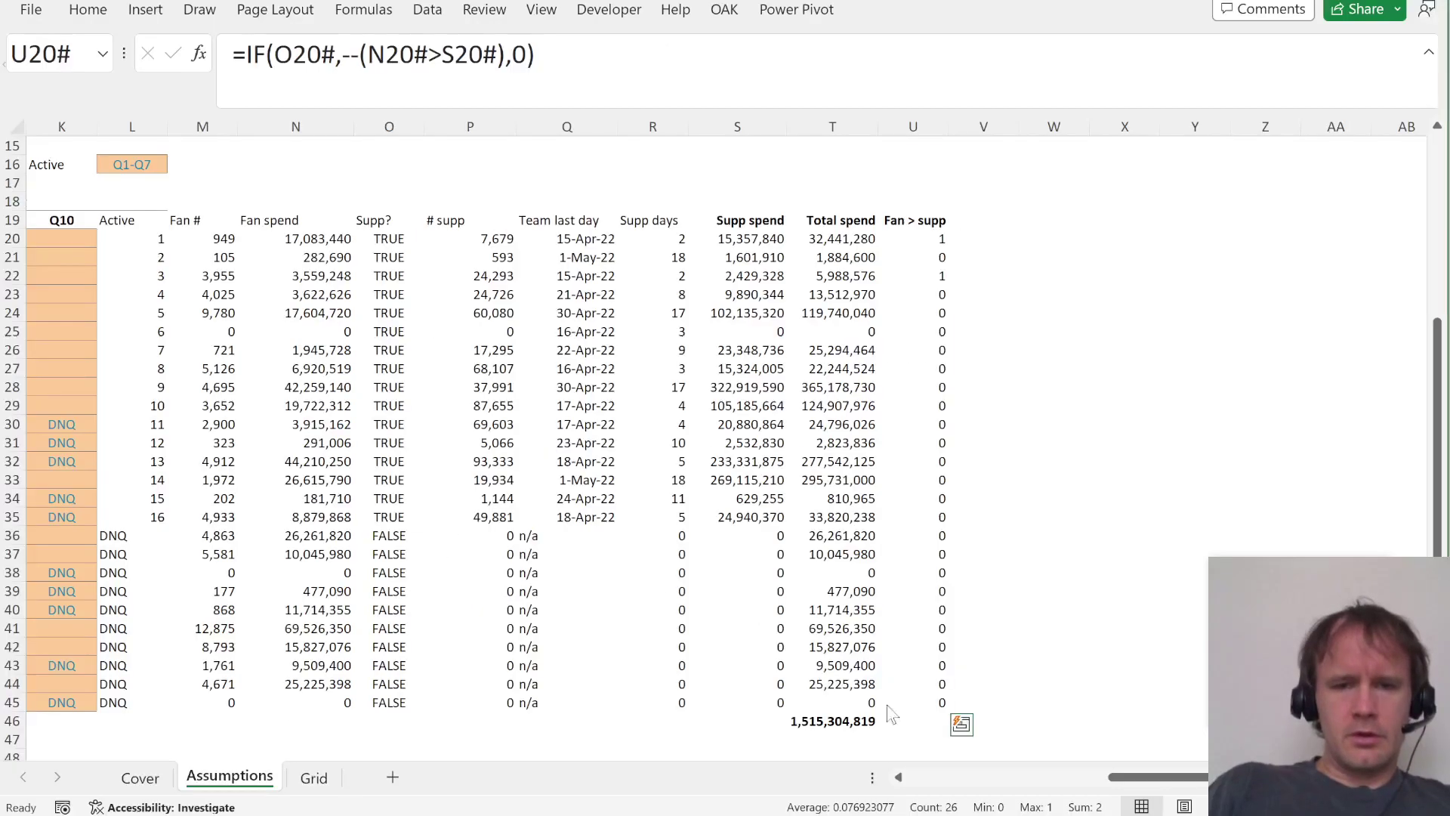
left_click(807, 723)
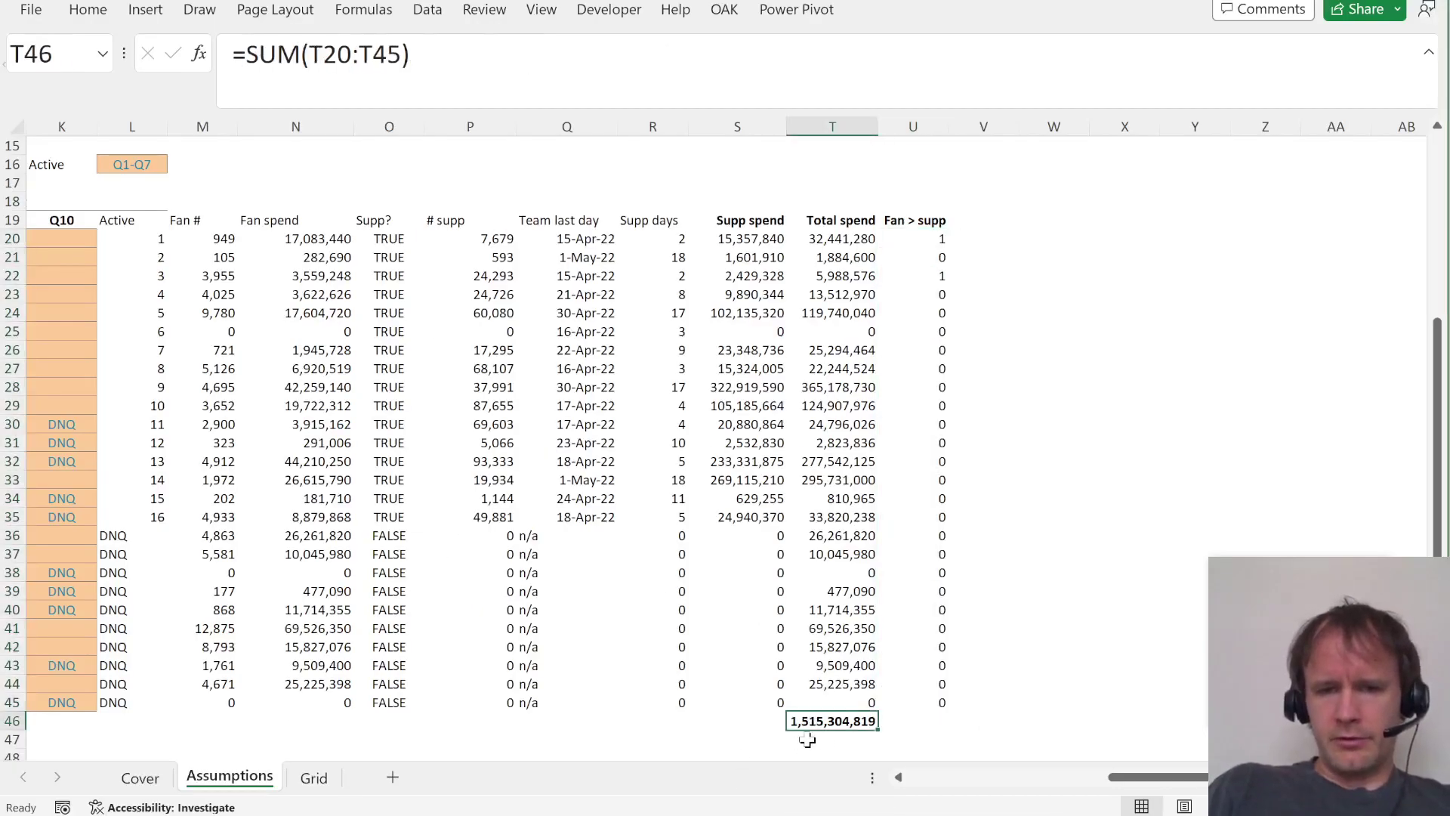
key("alt+Tab")
scroll(654, 555, "down", 5)
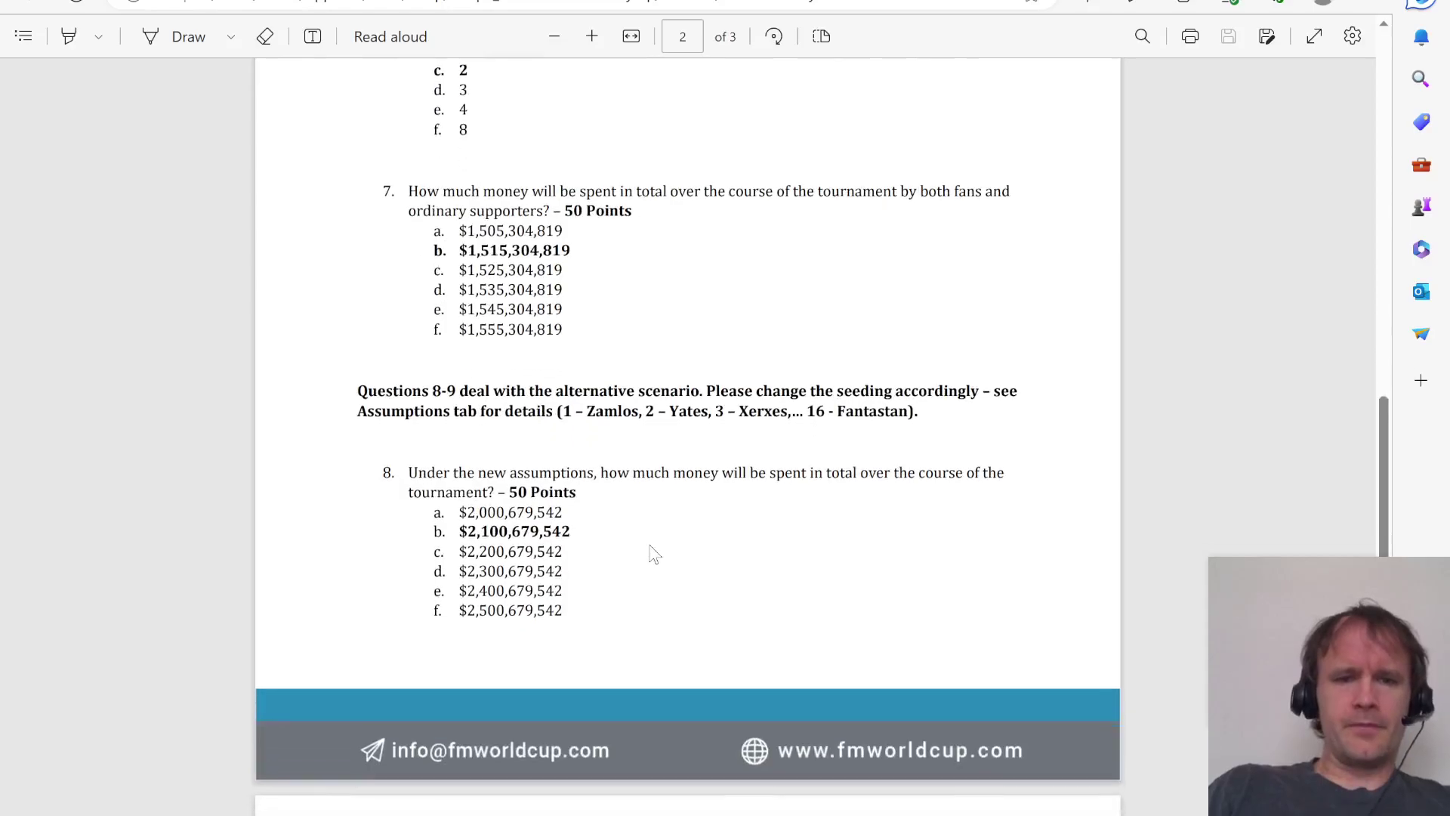
key("alt+Tab")
Choose Q8-Q9 in the L16 scenario list and compare the new 2,100,679,542 total with the PDF.
key("Up")
key("Left")
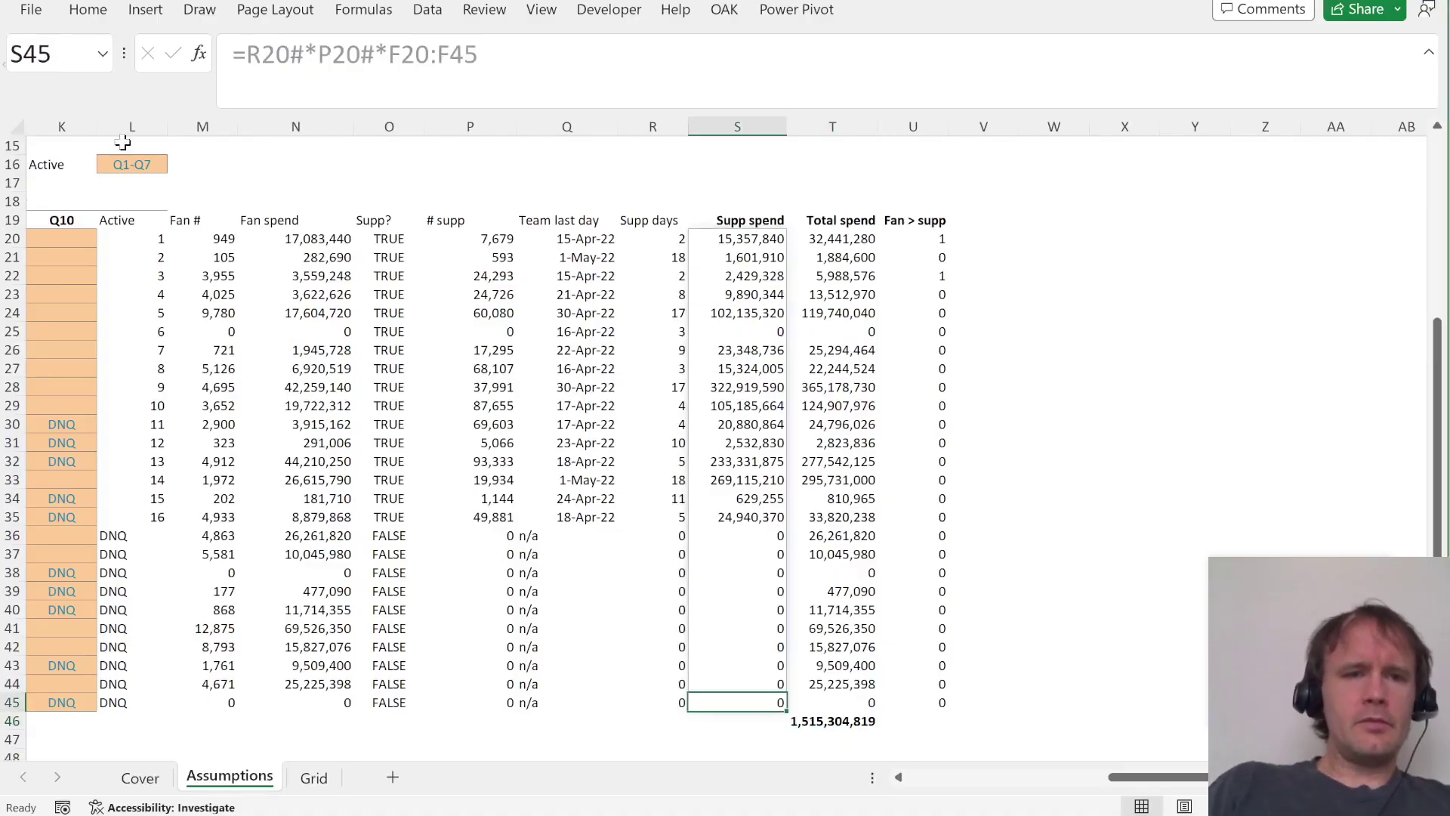
left_click(126, 165)
key("alt+Down")
key("Down")
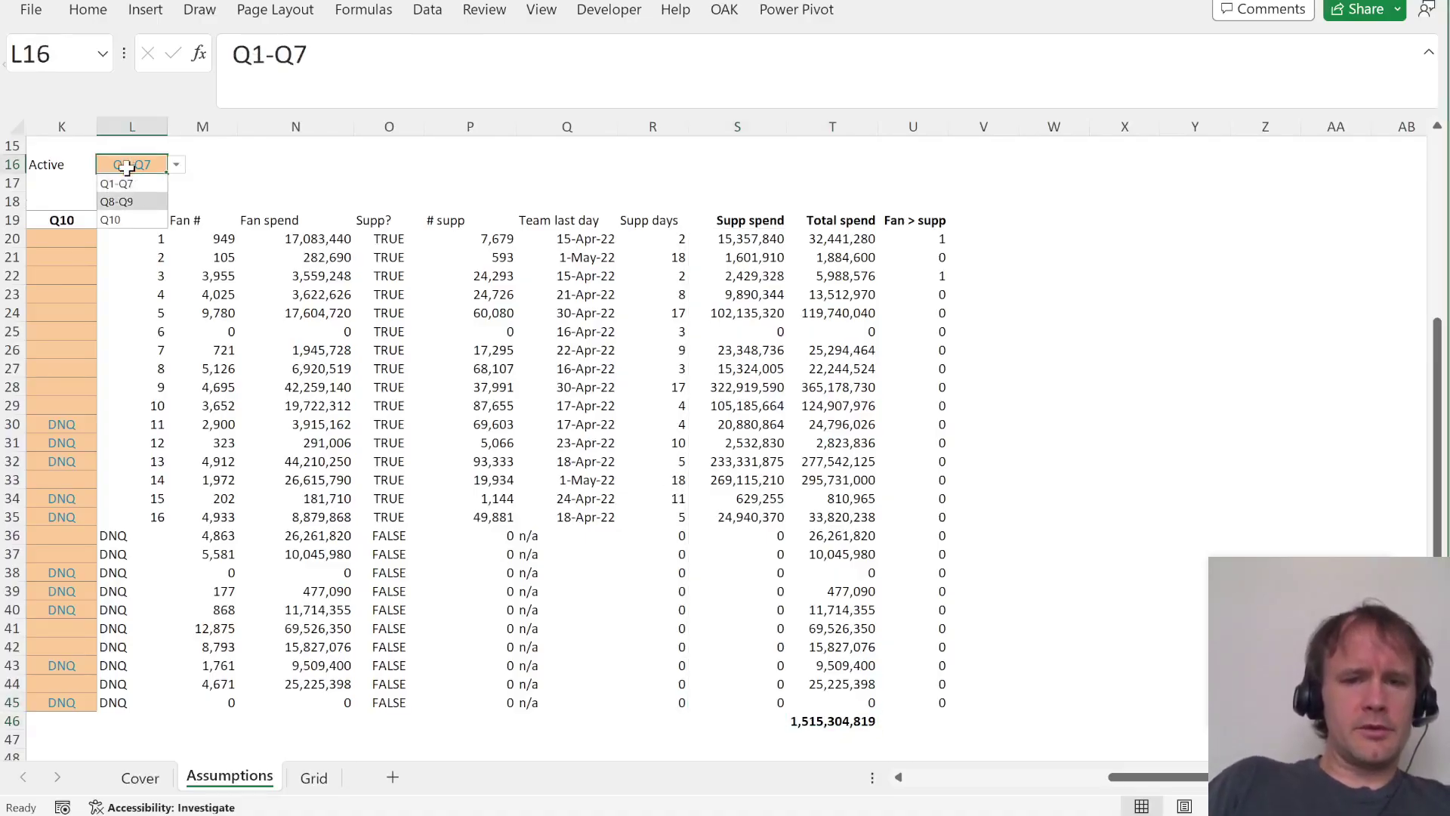
key("Return")
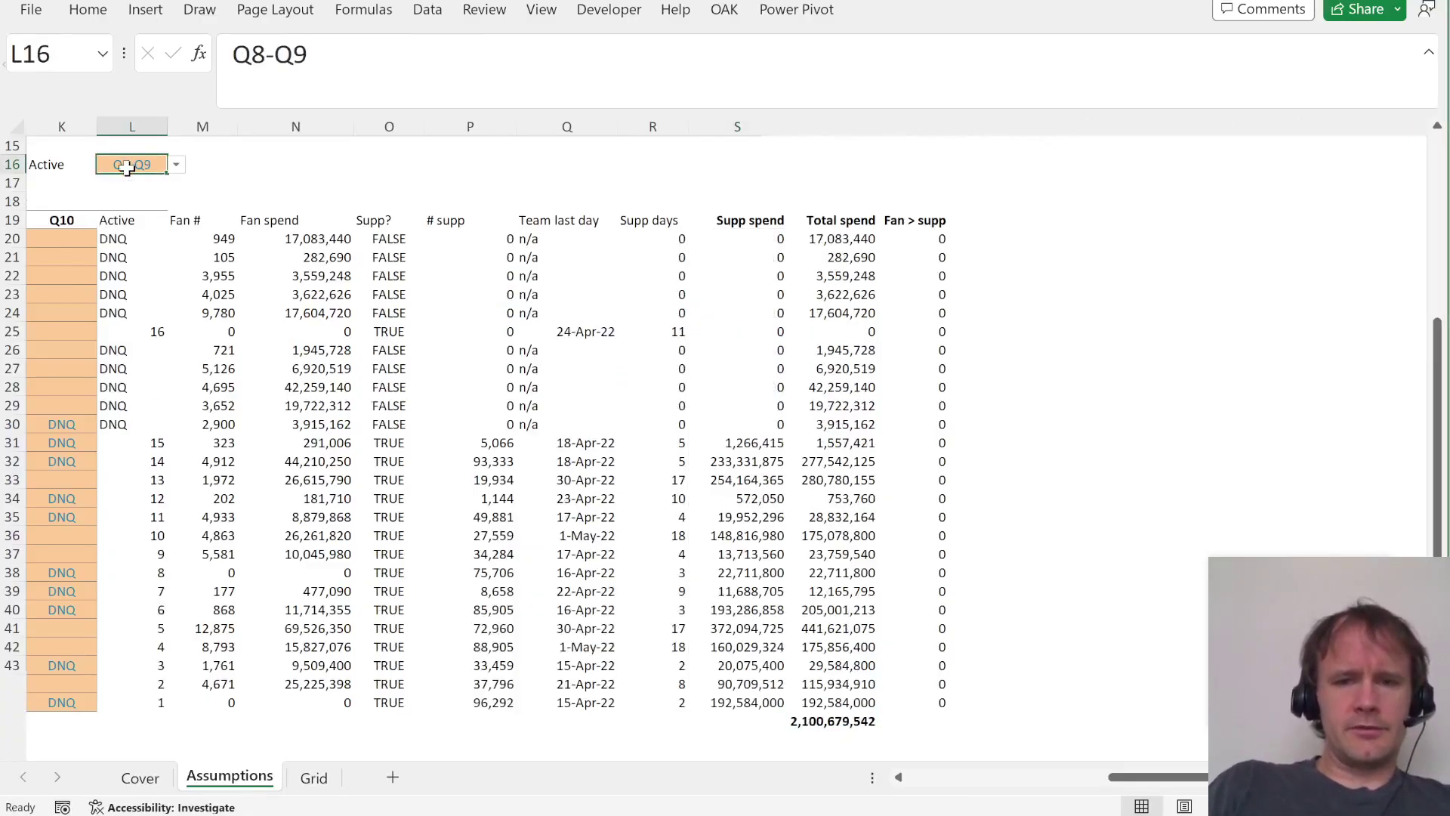
left_click(779, 725)
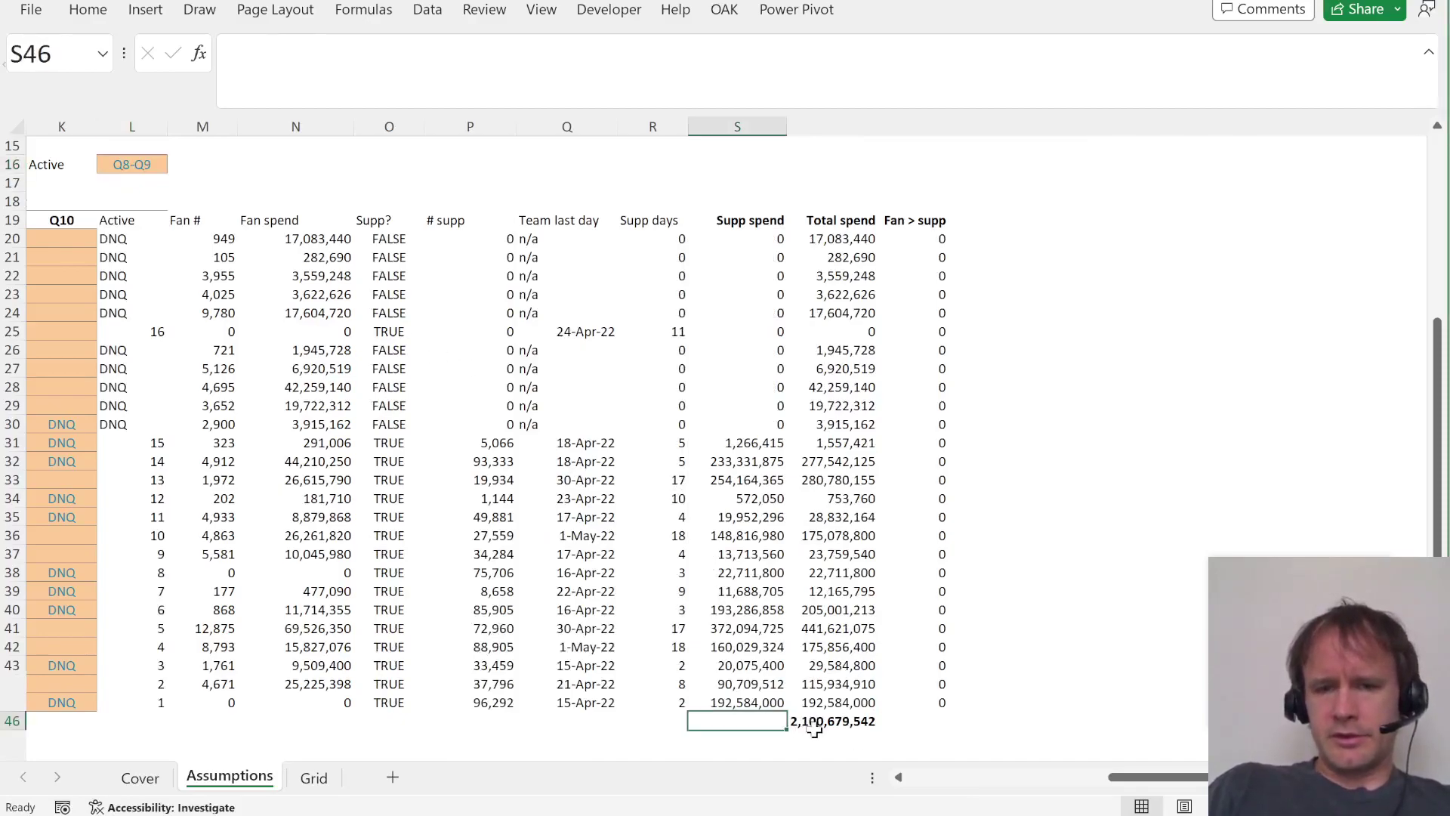
key("alt+Tab")
scroll(678, 538, "down", 7)
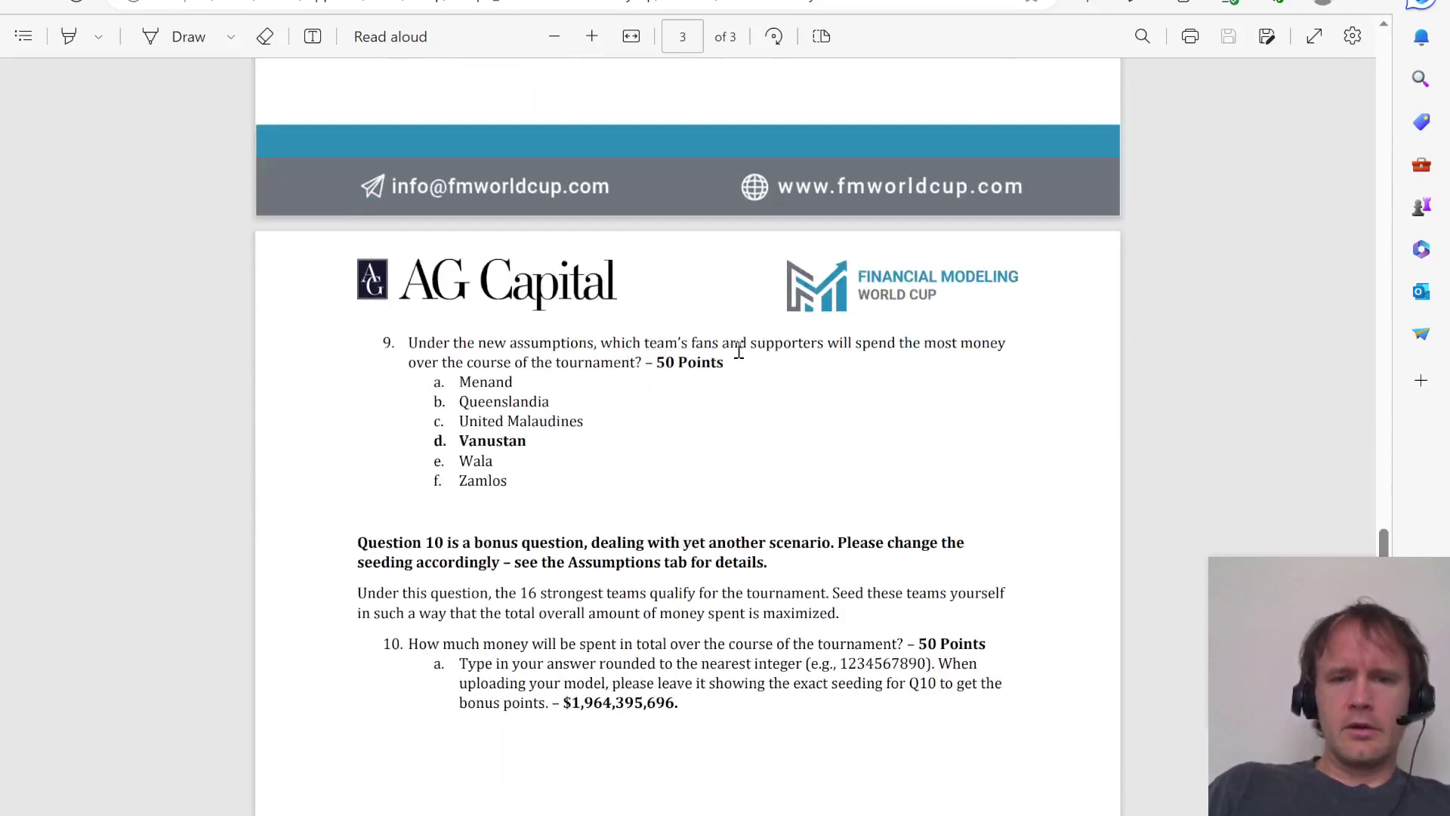
key("alt+Tab")
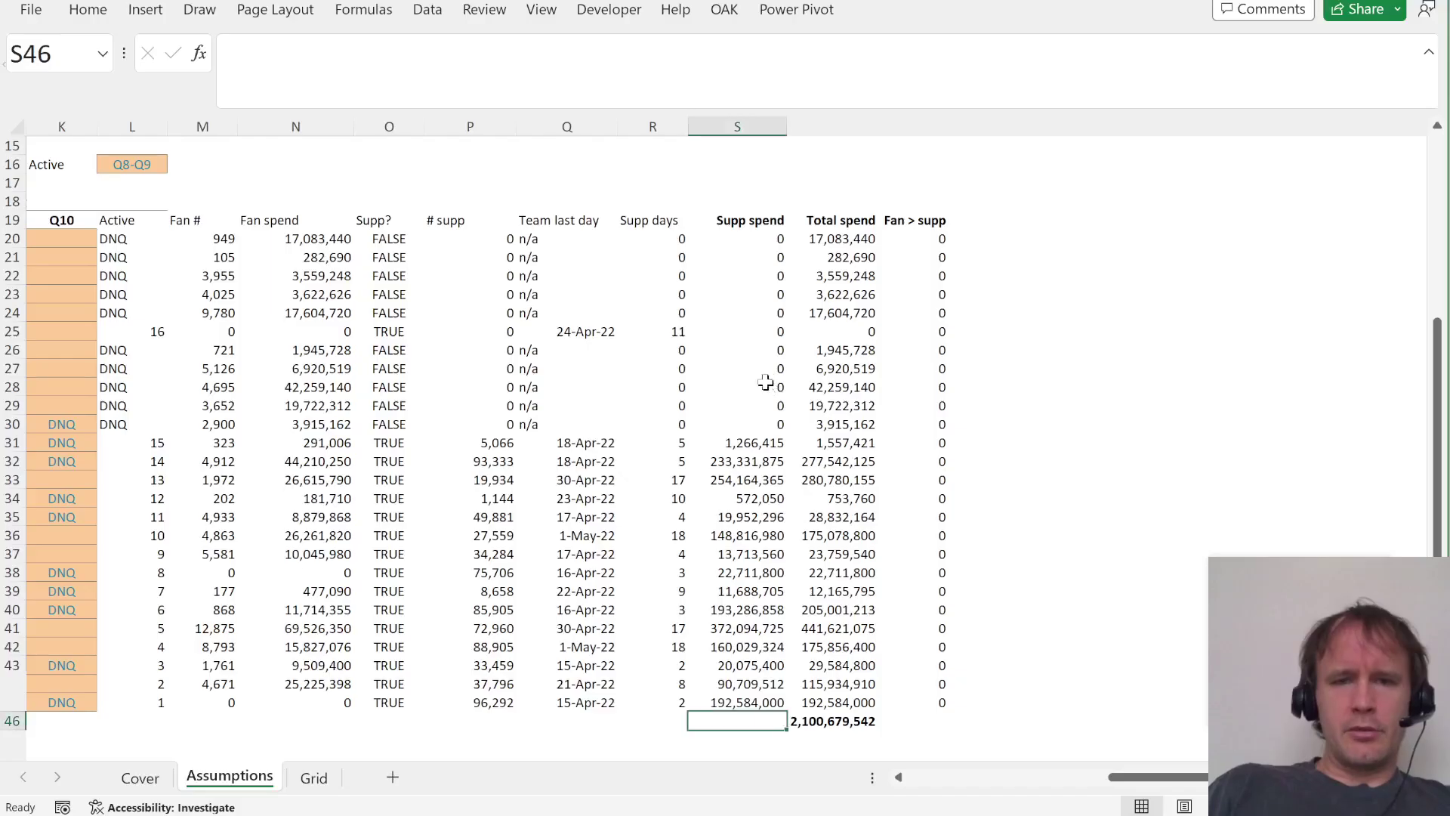
Identify Vanustan's 441,621,075 as the largest total spend, matching PDF answer 9d.
left_click(843, 255)
left_click(840, 245)
key("ctrl+shift+Down")
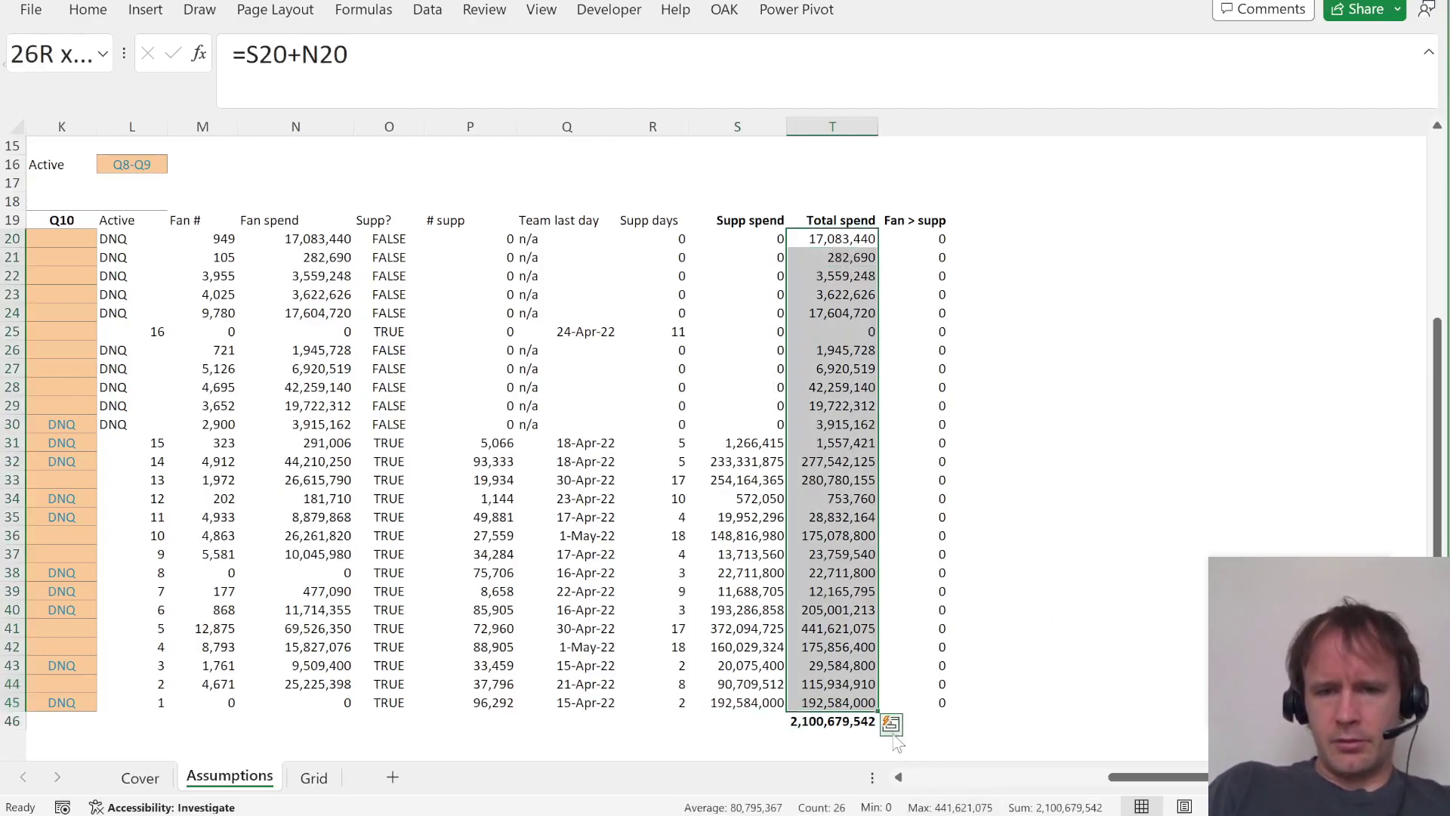
left_click(864, 631)
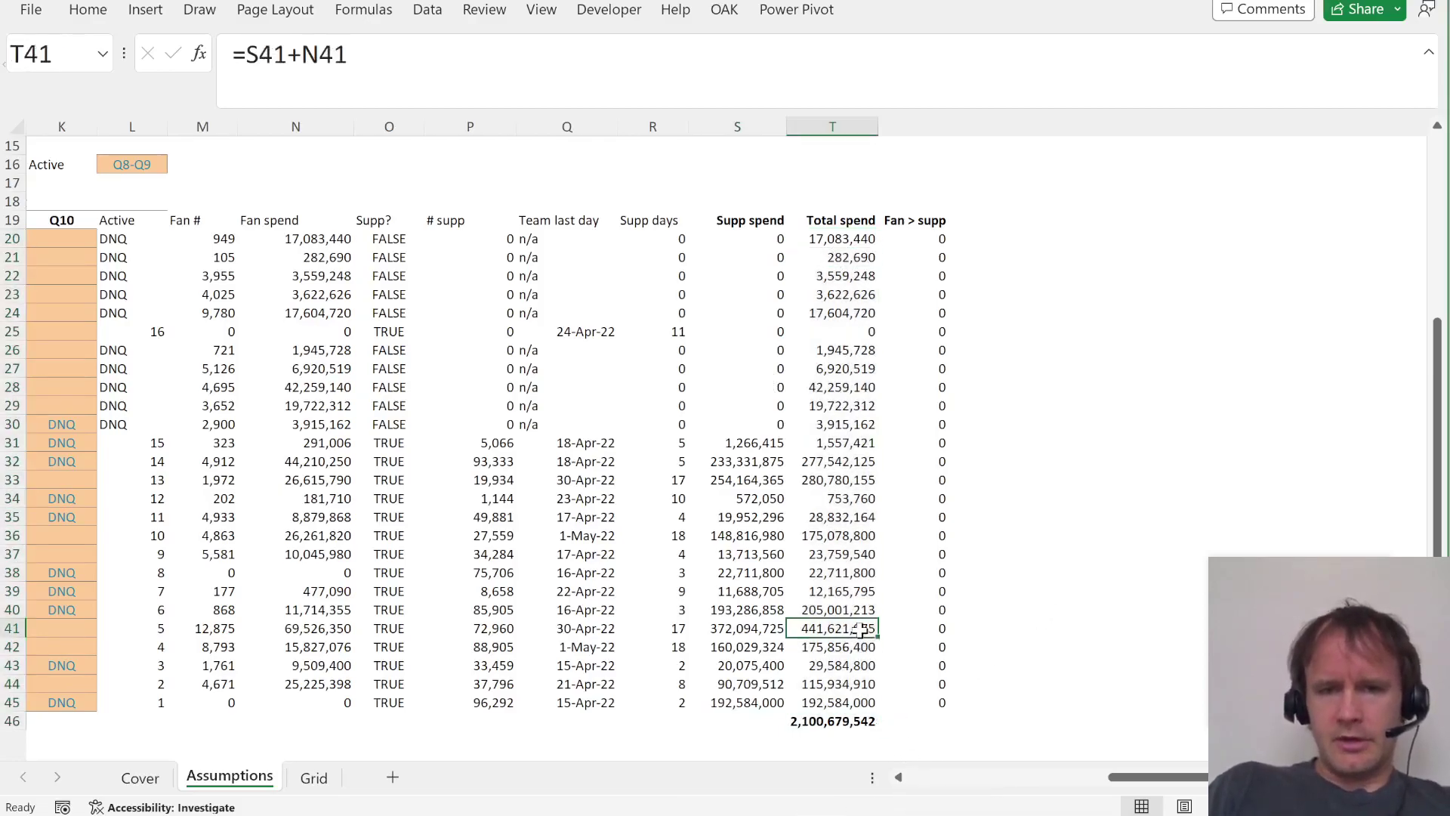
key("ctrl+shift+Left")
key("ctrl+shift+Left")
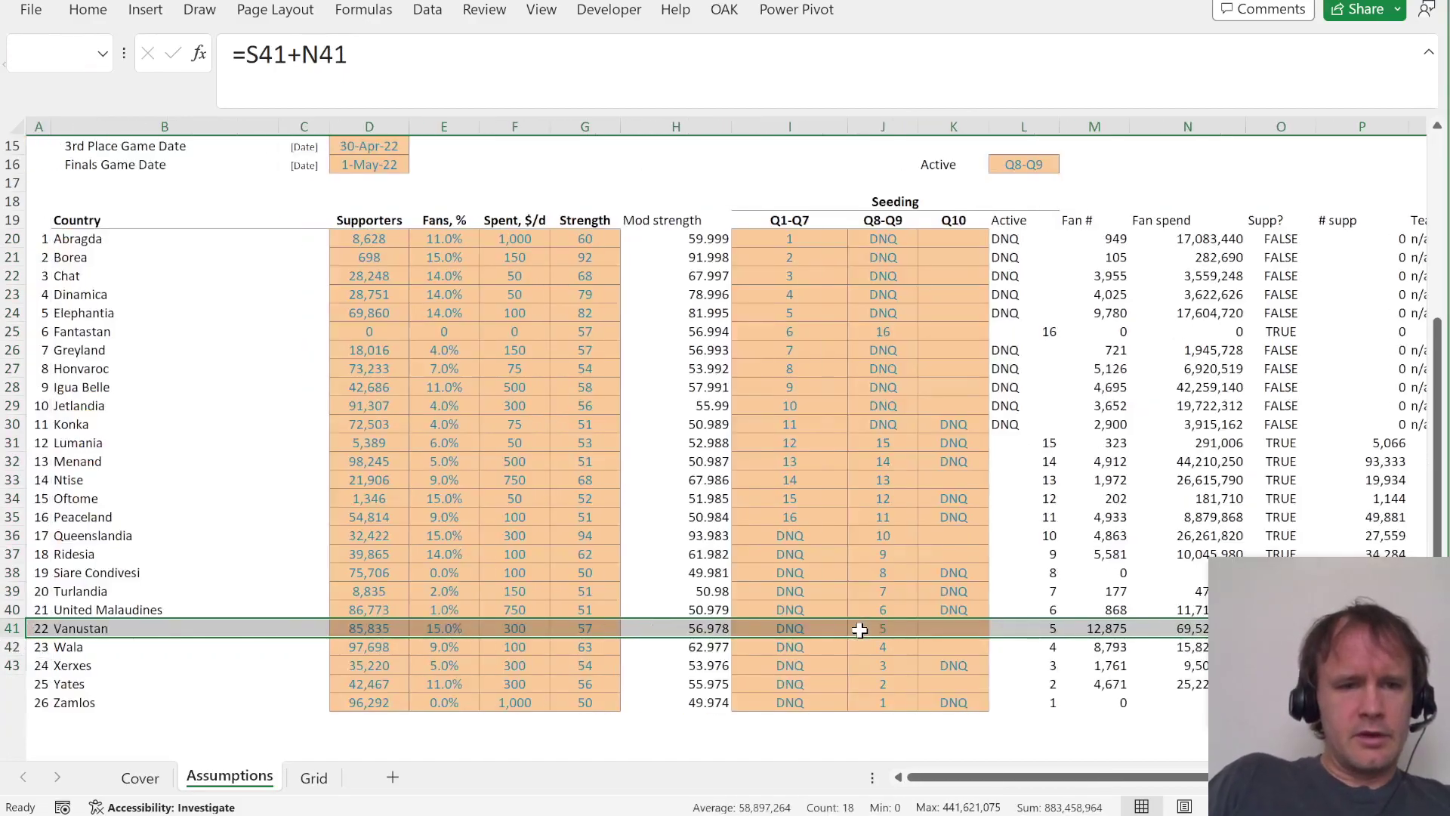
key("alt+Tab")
scroll(593, 516, "down", 1)
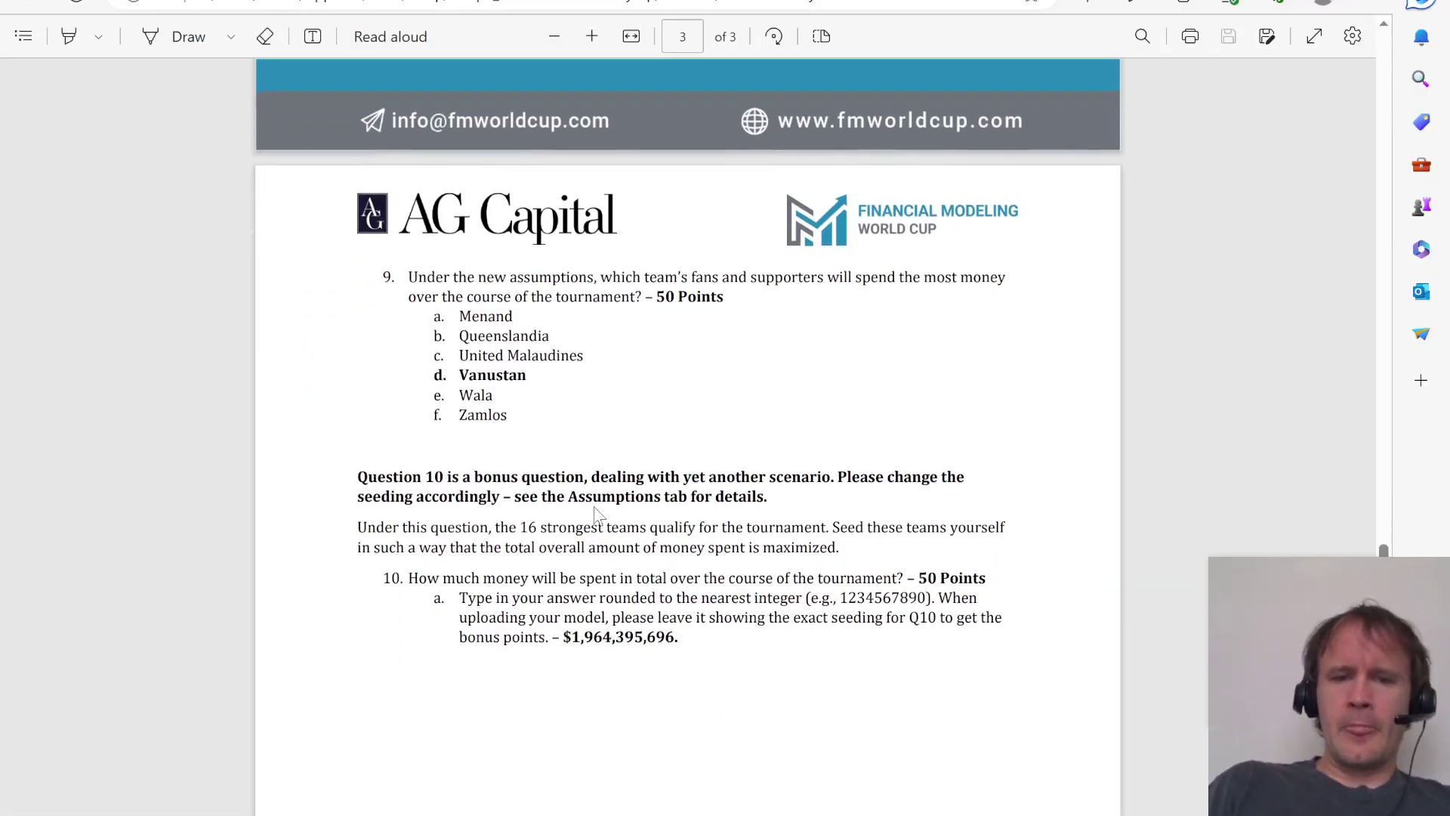
key("alt+Tab")
key("Right")
key("Right")
key("Right")
key("Left")
Review the Q8-Q9 and Q10 seeding columns of the team table.
key("Left")
key("Left")
key("Left")
key("Left")
key("Left")
key("Left")
key("Left")
key("Left")
key("Left")
key("Left")
key("Left")
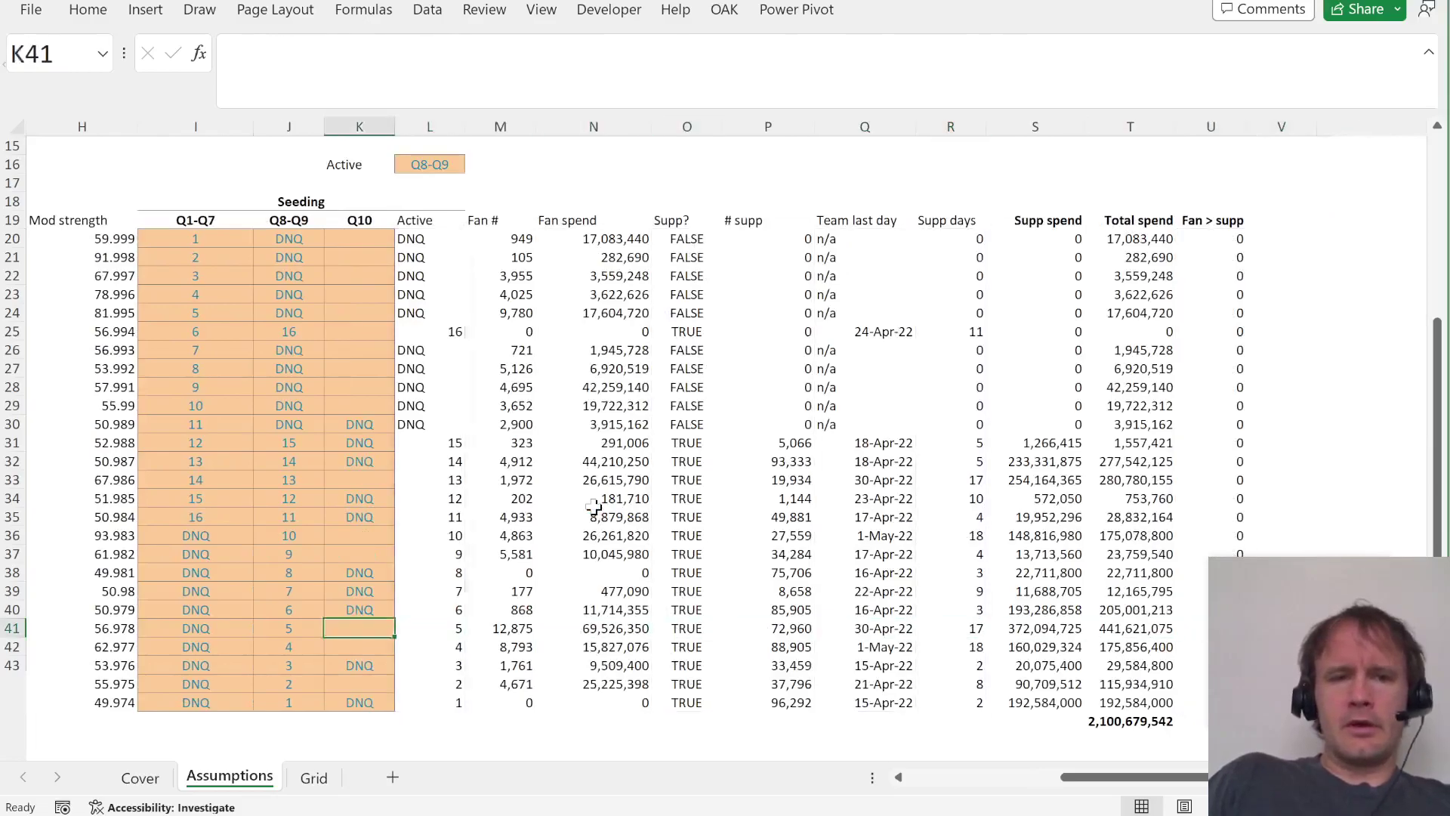
key("Left")
key("Left")
key("Right")
key("Right")
key("Up")
key("Left")
key("ctrl+Up")
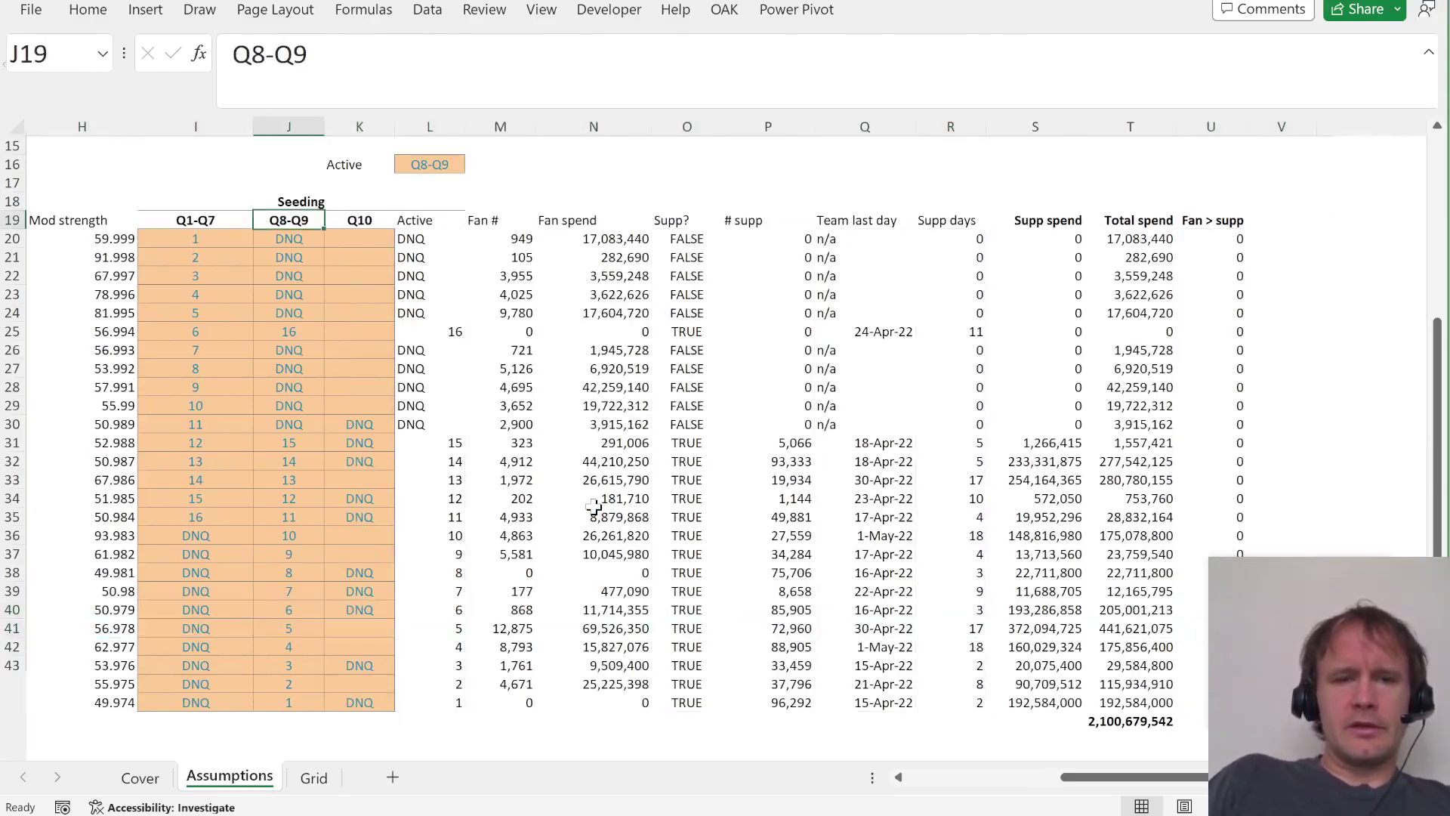
key("Down")
key("ctrl+shift+Down")
key("shift+Right")
key("ctrl+period")
key("ctrl+period")
key("shift+Right")
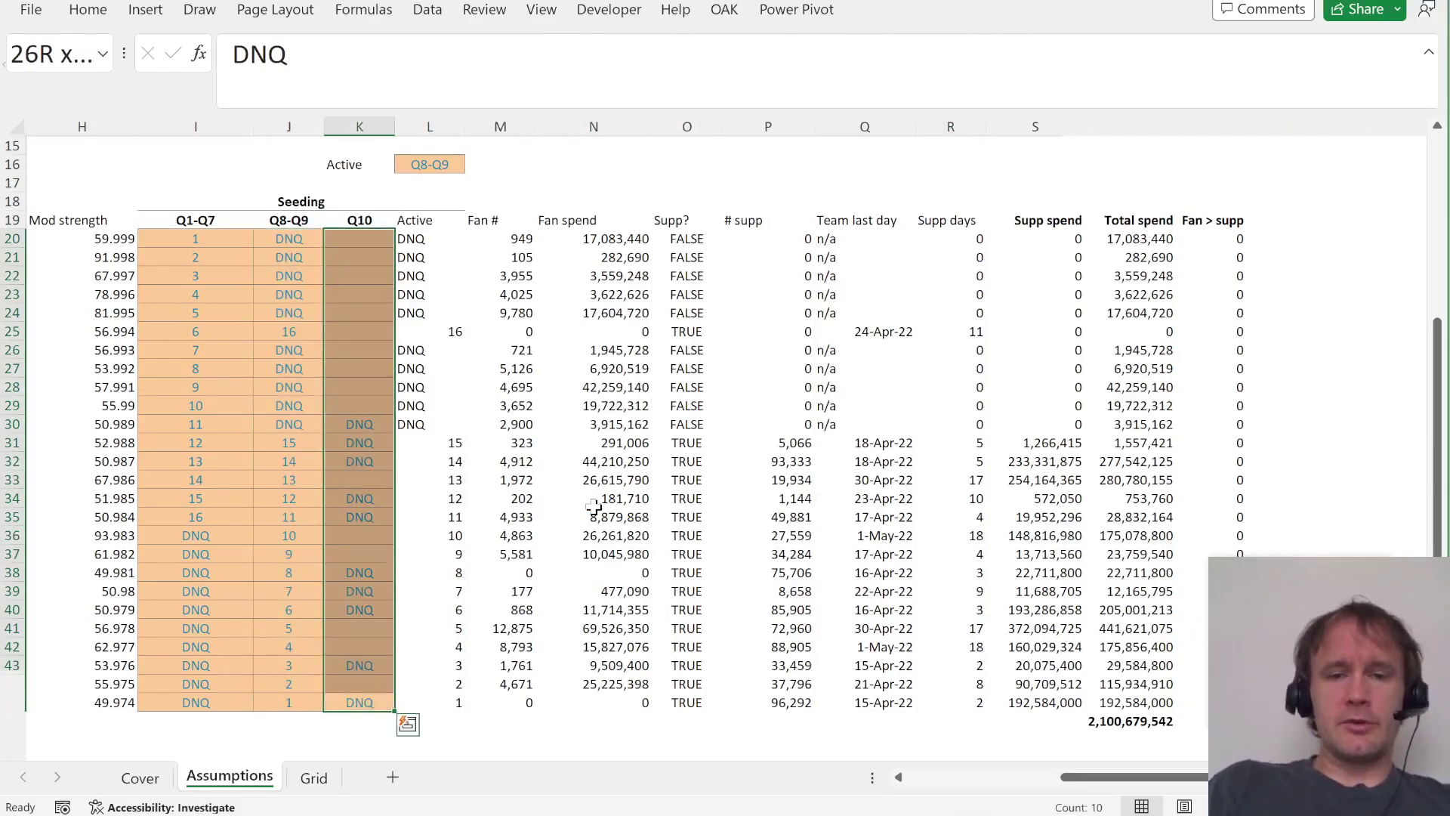
key("ctrl+Left")
key("ctrl+Left")
key("ctrl+Left")
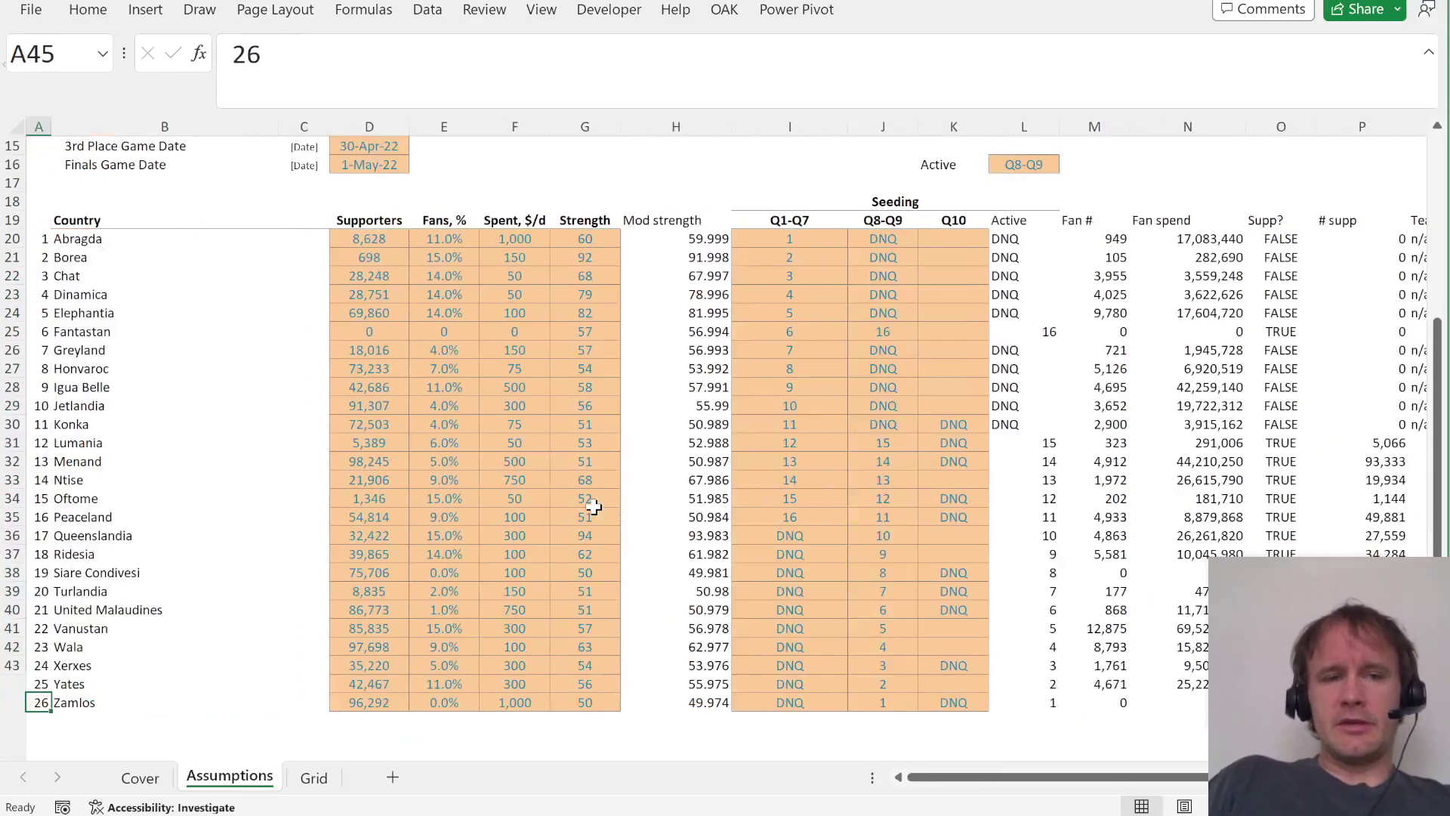
Copy country names B20:B45 together with Q10 seeds K20:K45, then move to Y20.
left_click(946, 236)
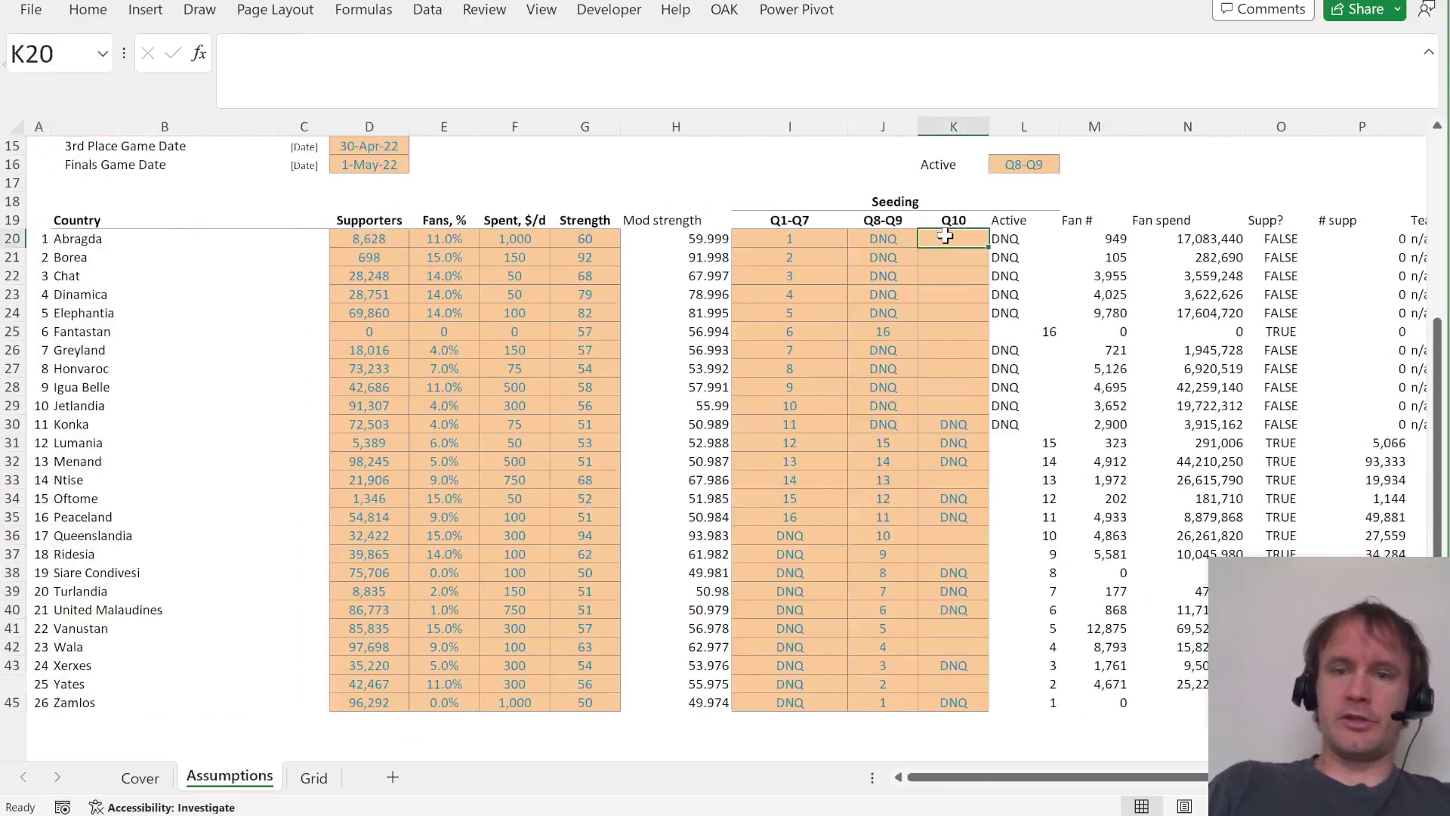
key("Right")
key("Right")
key("Right")
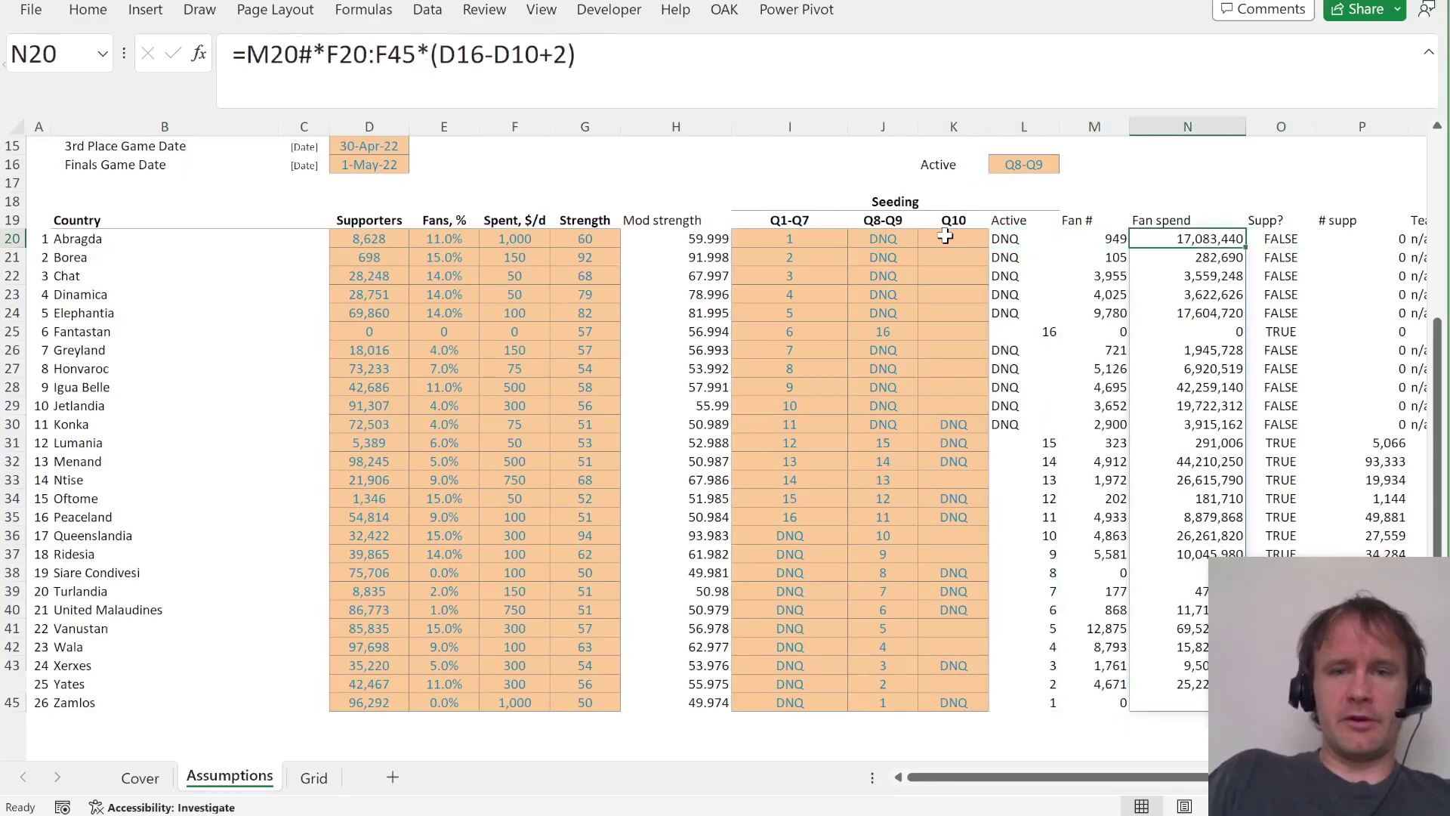
key("ctrl+Left")
key("ctrl+Left")
key("ctrl+Left")
key("ctrl+Left")
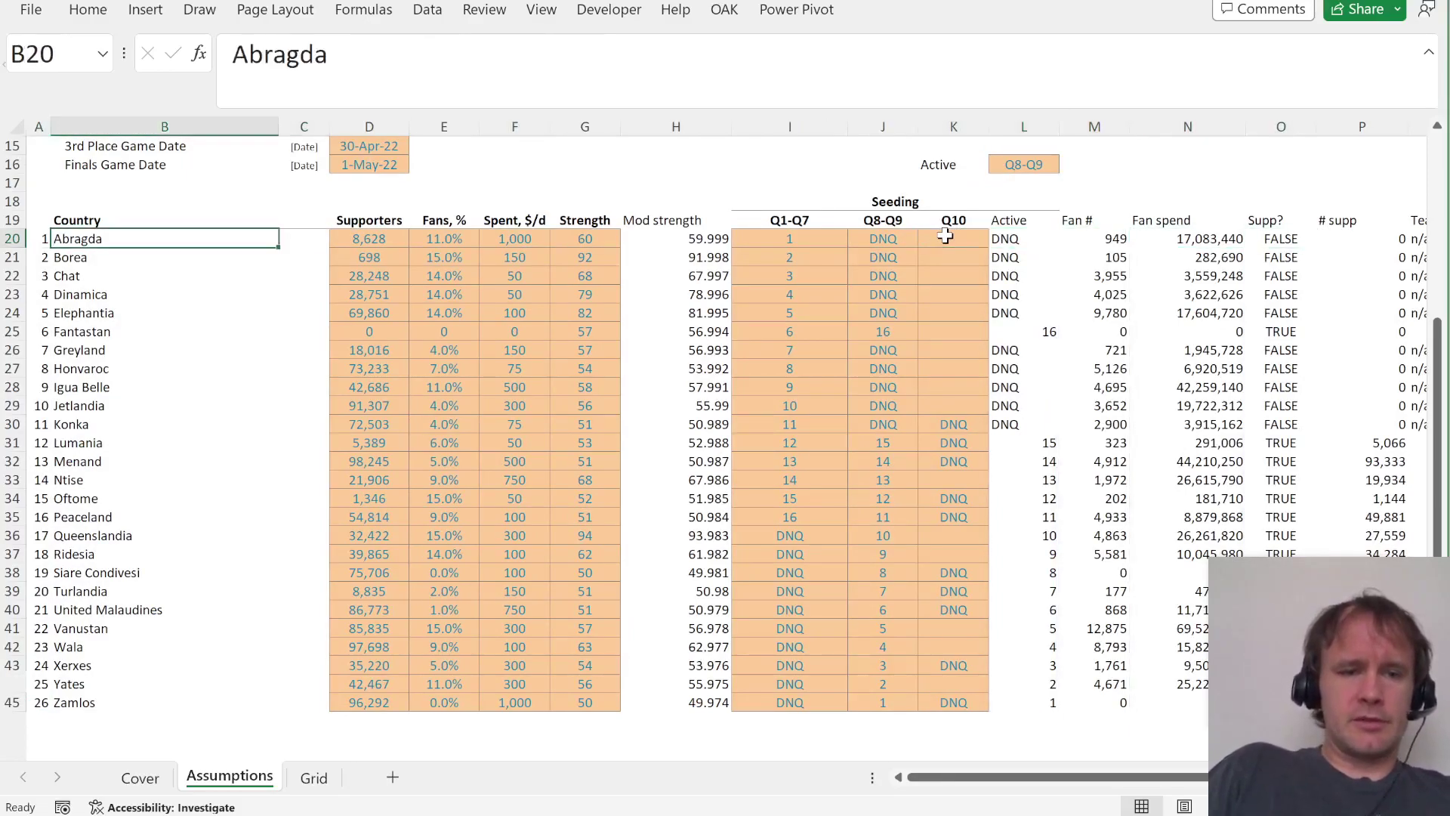
key("ctrl+shift+Down")
left_click_drag(940, 238, 959, 699, "ctrl")
key("ctrl+c")
key("Right")
key("Right")
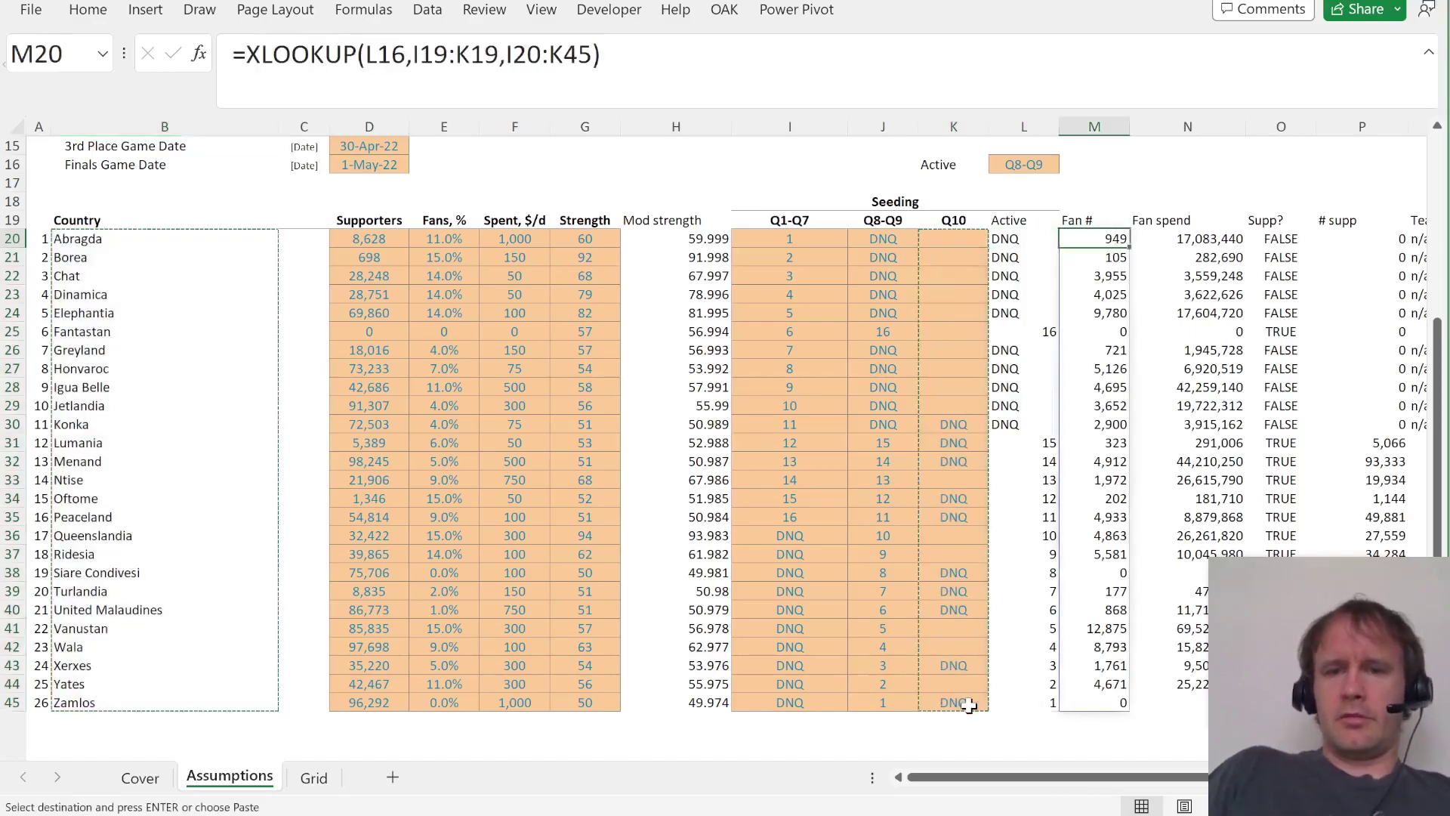
key("ctrl+Right")
key("Right")
key("Right")
key("Right")
key("Right")
key("Right")
key("Left")
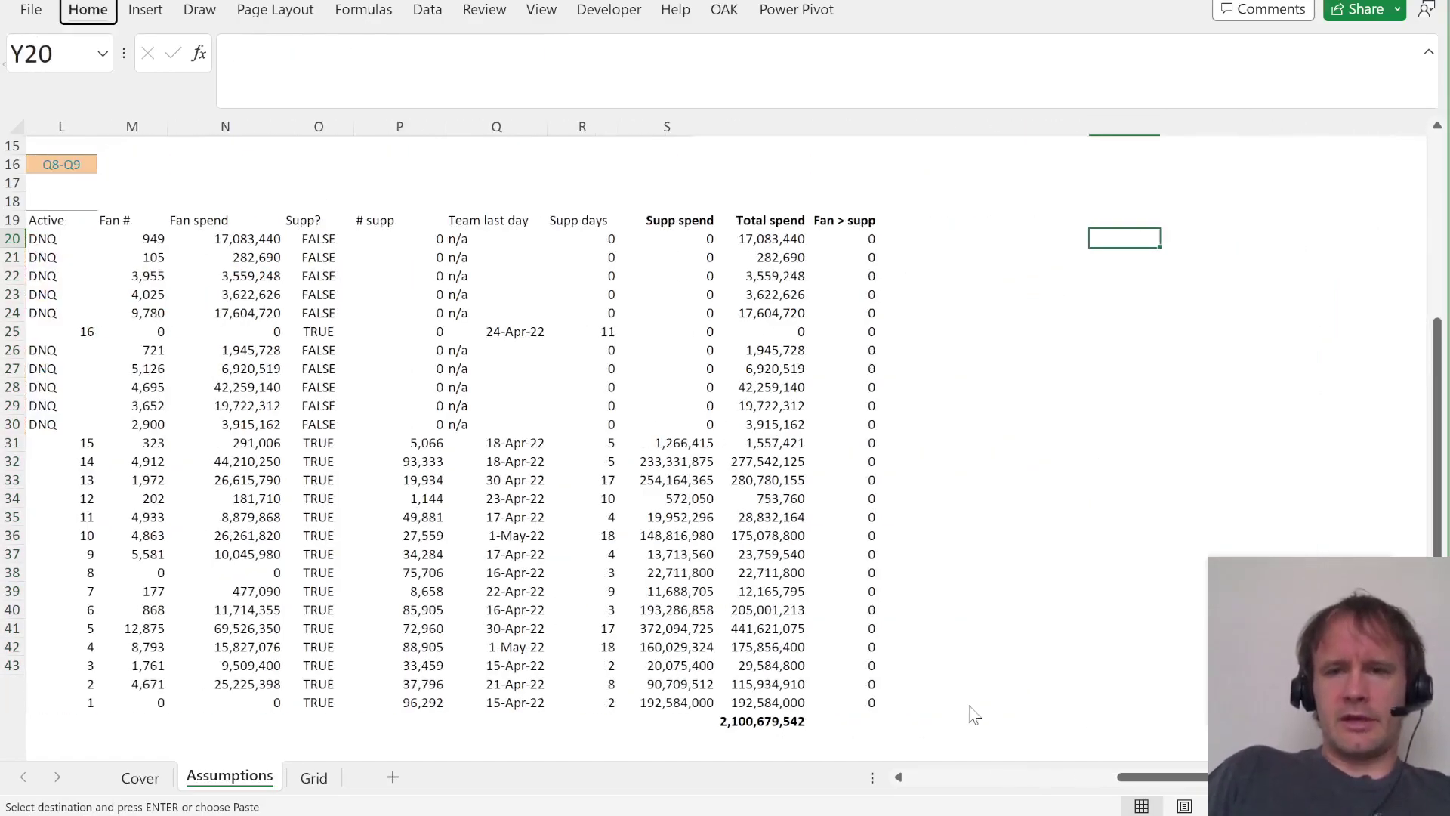
Paste the country names and seeds as values at Y20 and sort them Z to A.
key("ctrl+alt+v")
key("v")
key("e")
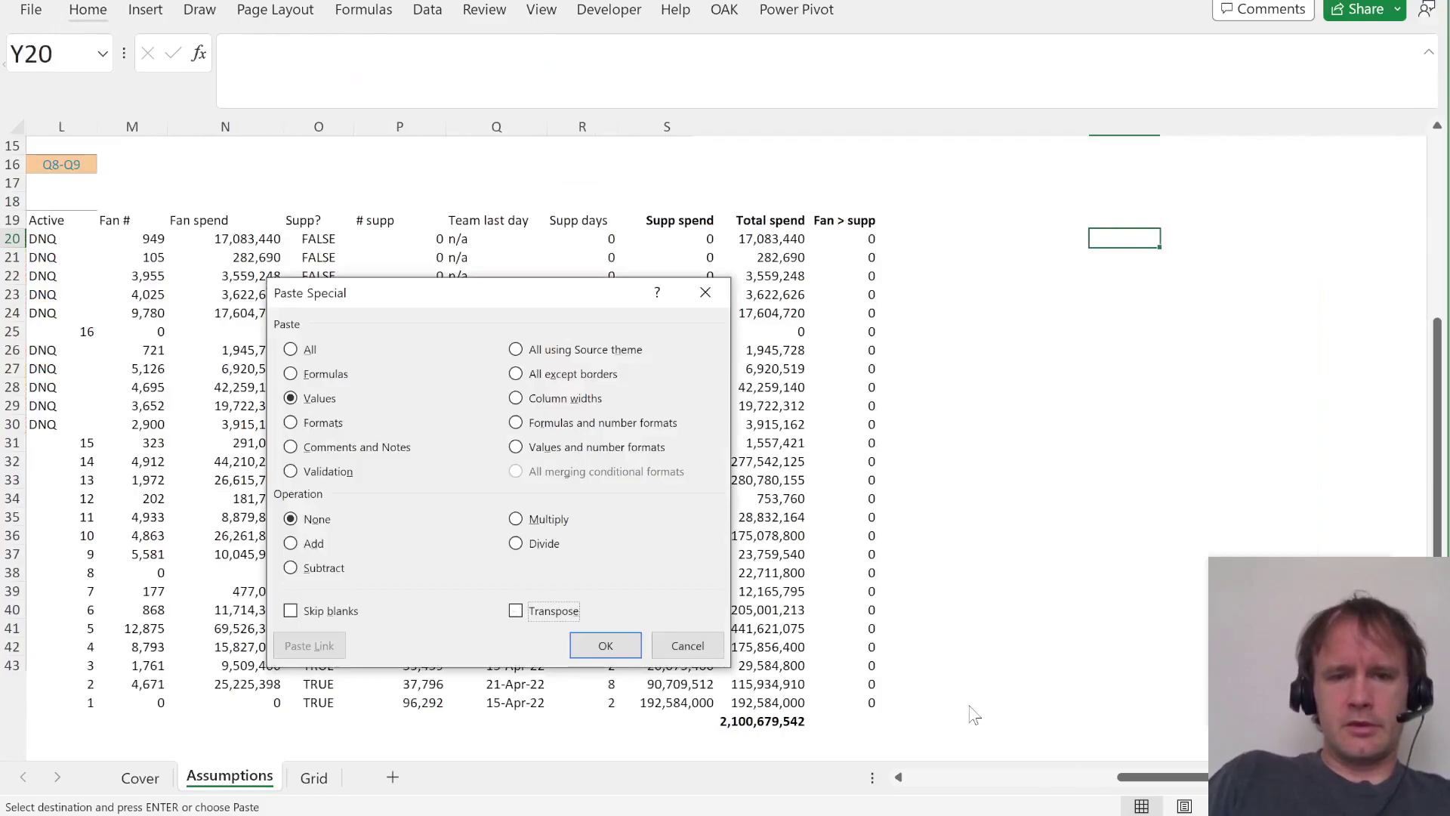
key("Return")
key("Tab")
key("alt")
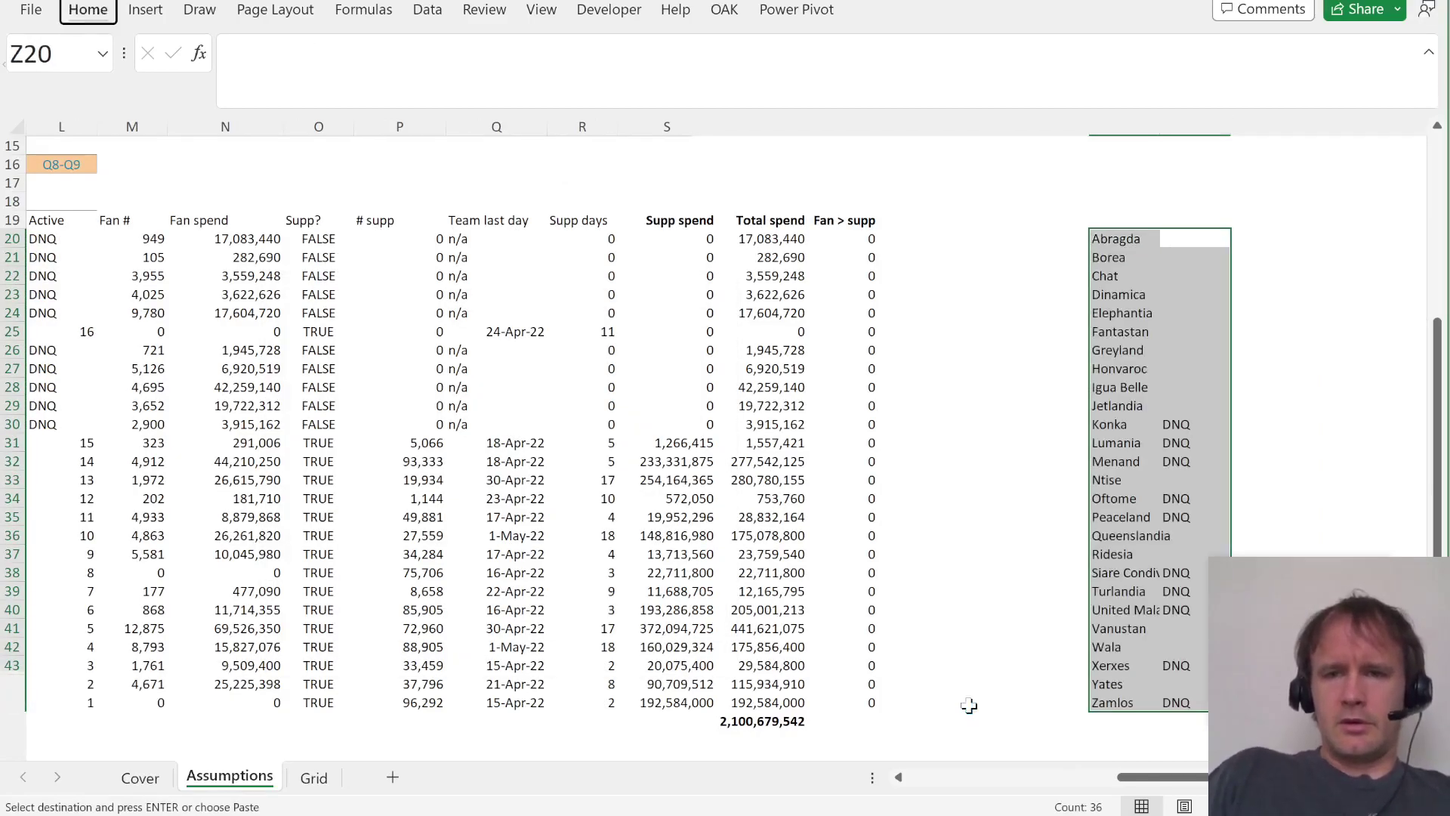
key("a")
key("s")
key("d")
Delete the DNQ country rows, shifting the remaining cells up.
key("ctrl+Down")
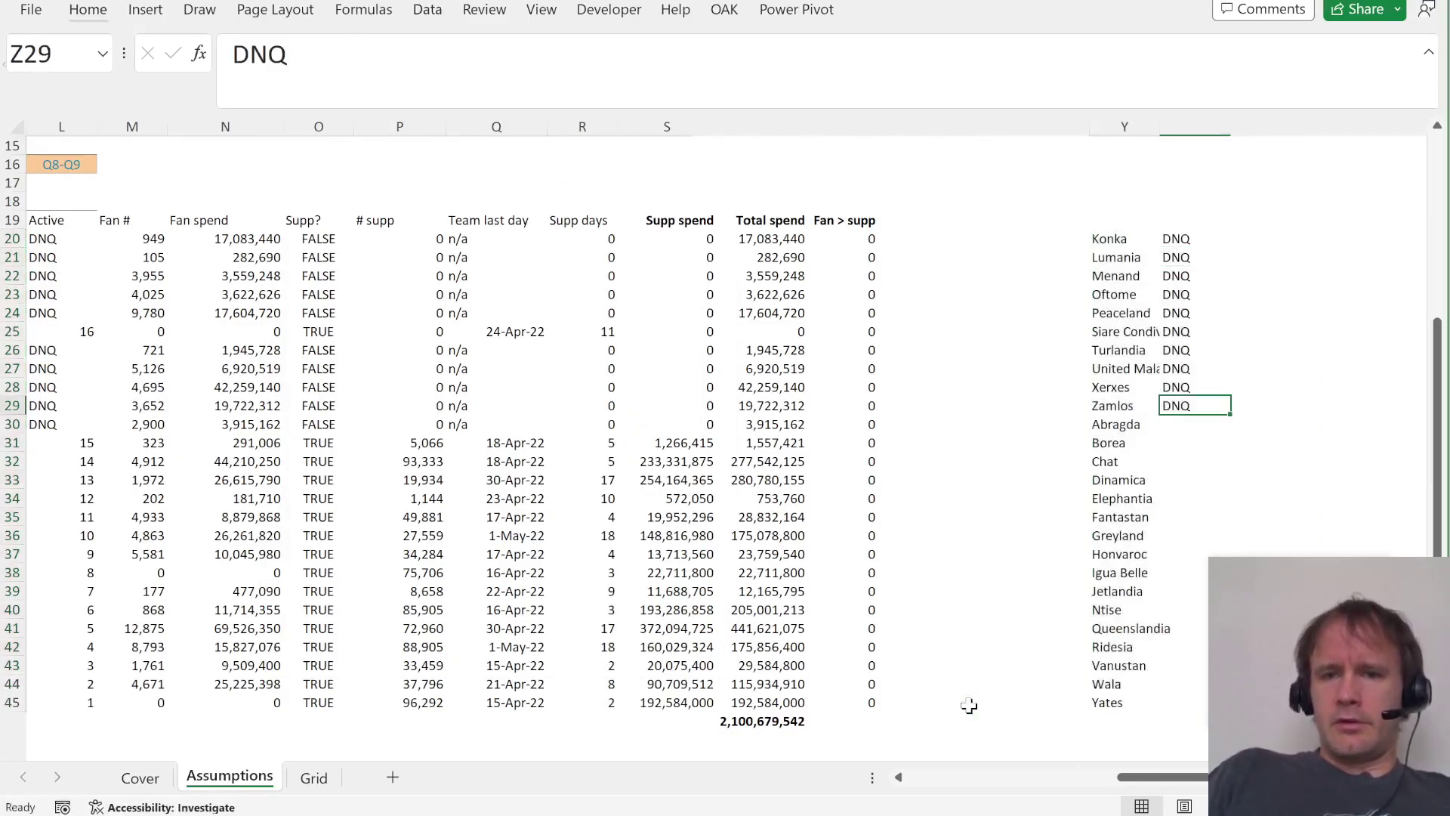
key("shift+Left")
key("ctrl+shift+Up")
key("alt")
key("h")
key("d")
key("d")
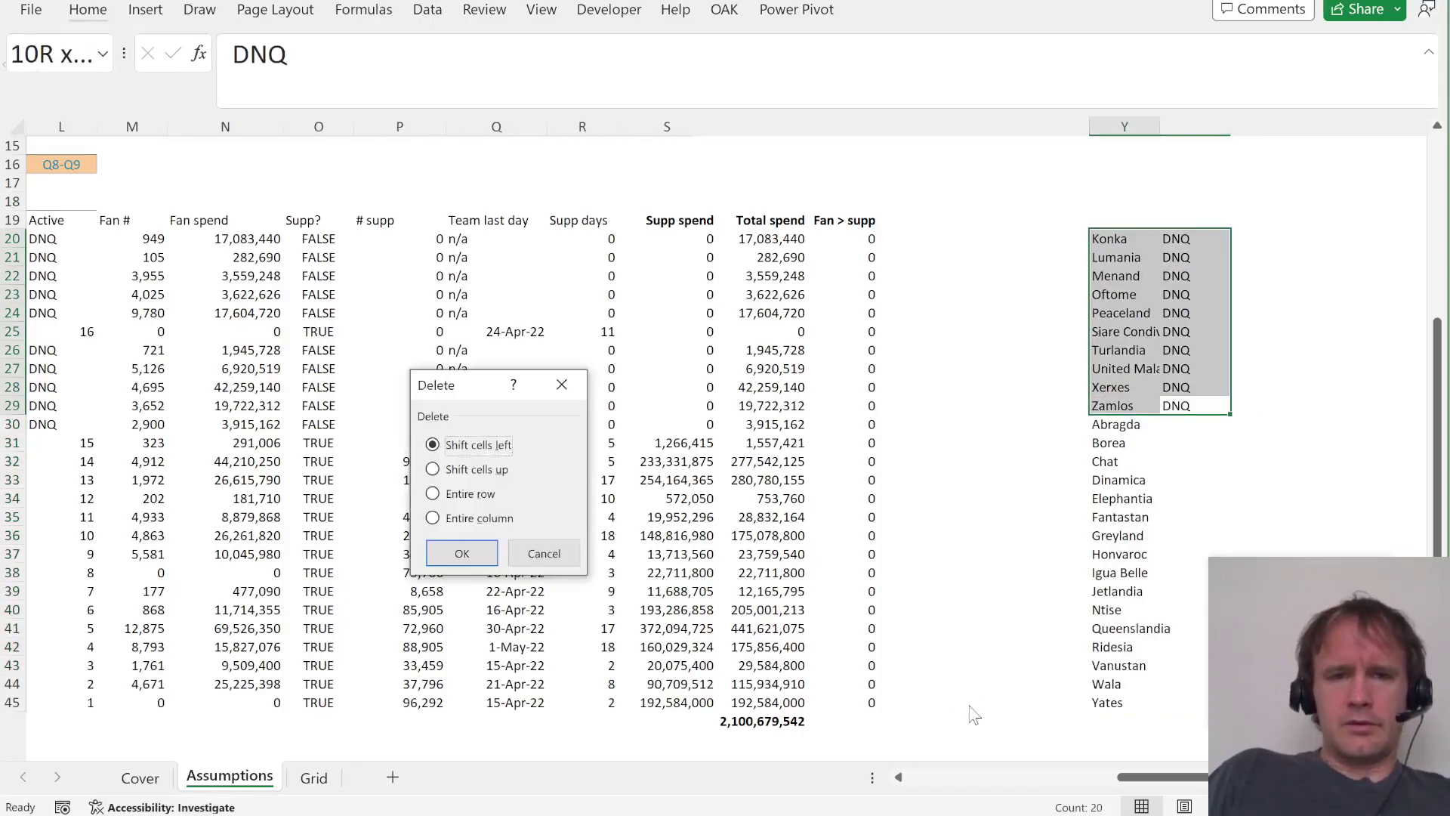
key("u")
key("Return")
Number the 16 qualifiers 1 to 16 with =SEQUENCE(16) in Z20.
key("Up")
key("Left")
key("ctrl+Up")
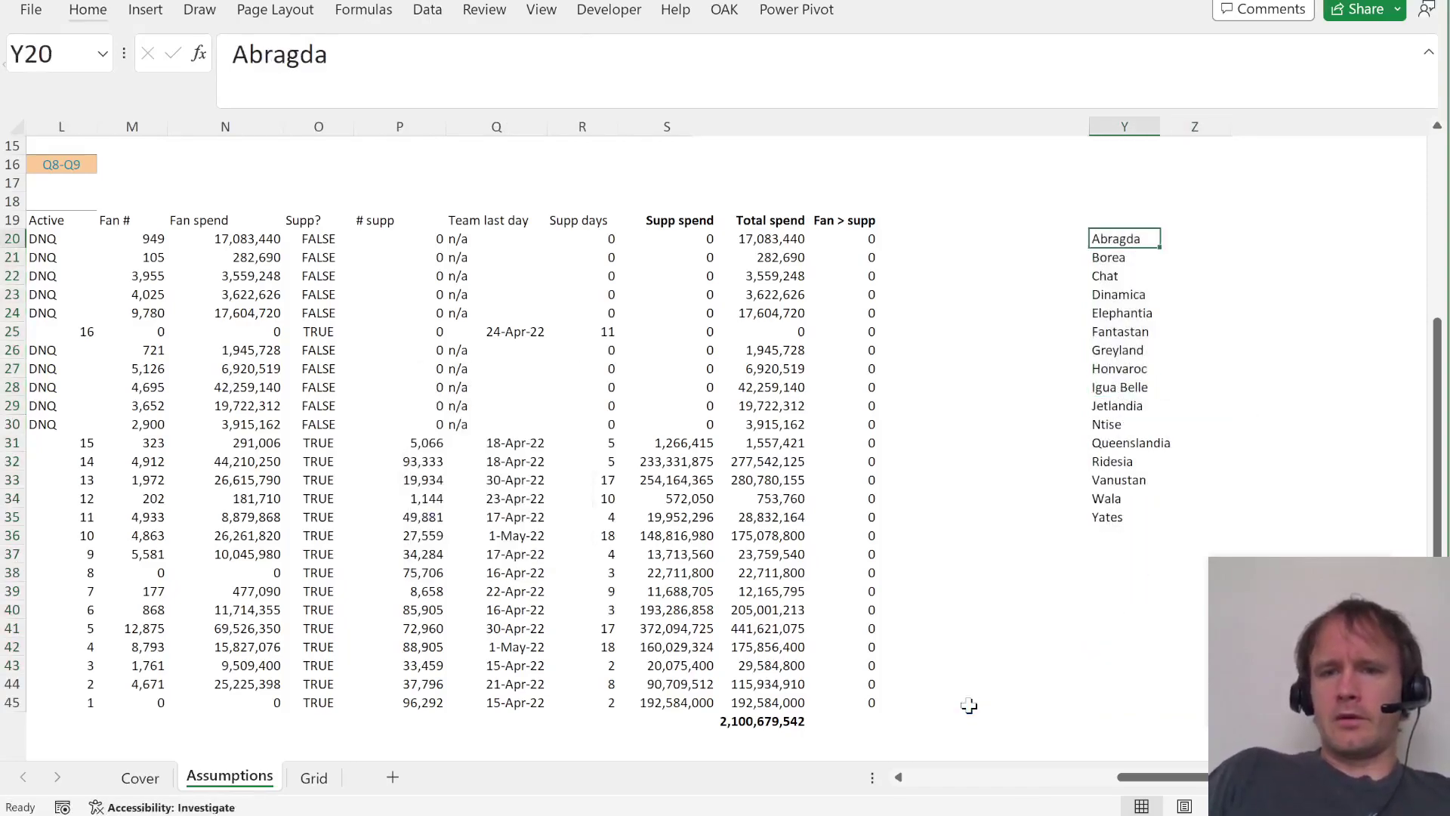
key("ctrl+shift+Down")
key("shift+Right")
key("ctrl+period")
key("ctrl+period")
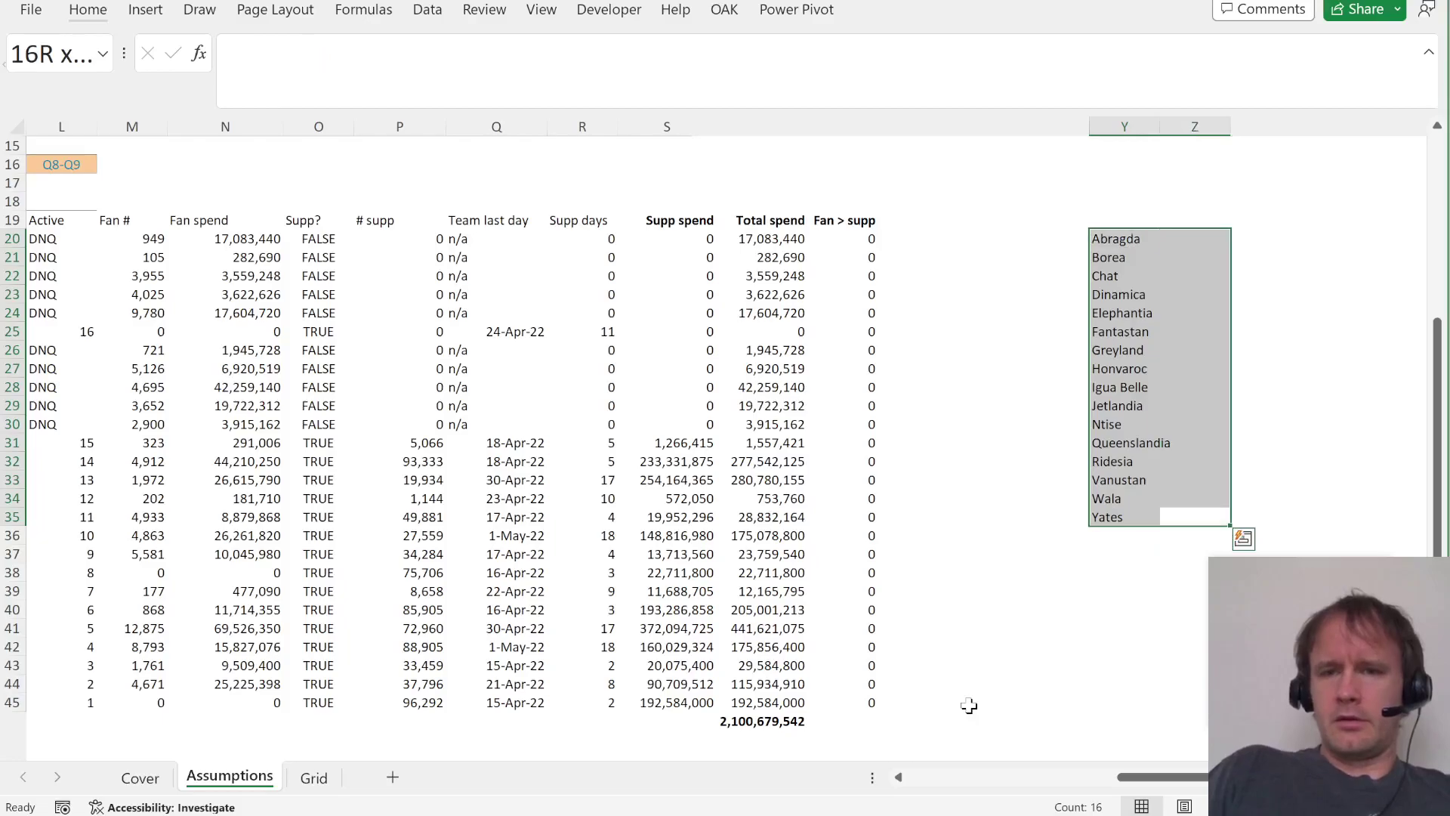
key("shift+Right")
key("ctrl+period")
type("=seq")
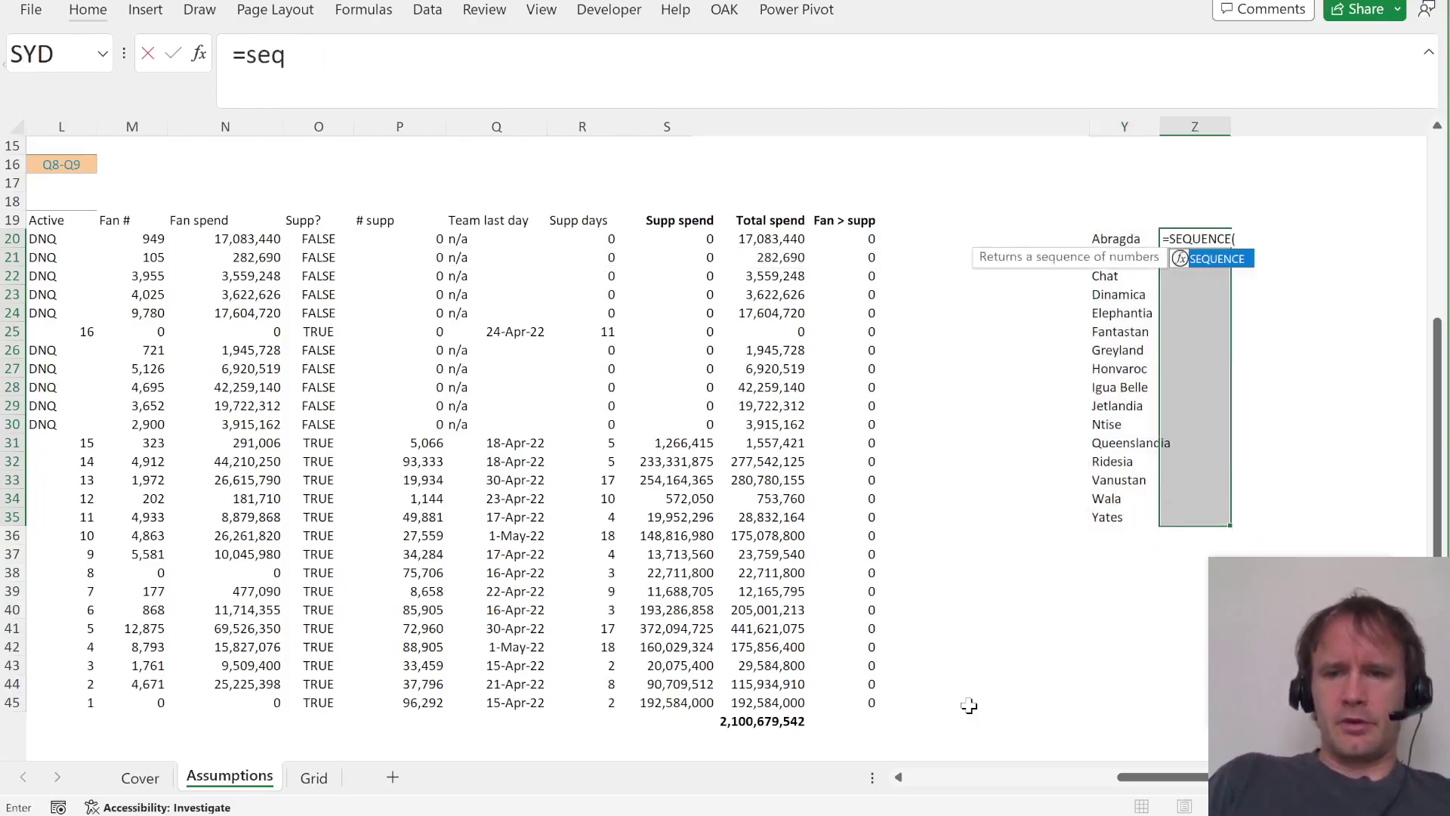
key("Tab")
type("16)")
key("Return")
Convert the 1–16 seed numbers into fixed values.
key("ctrl+c")
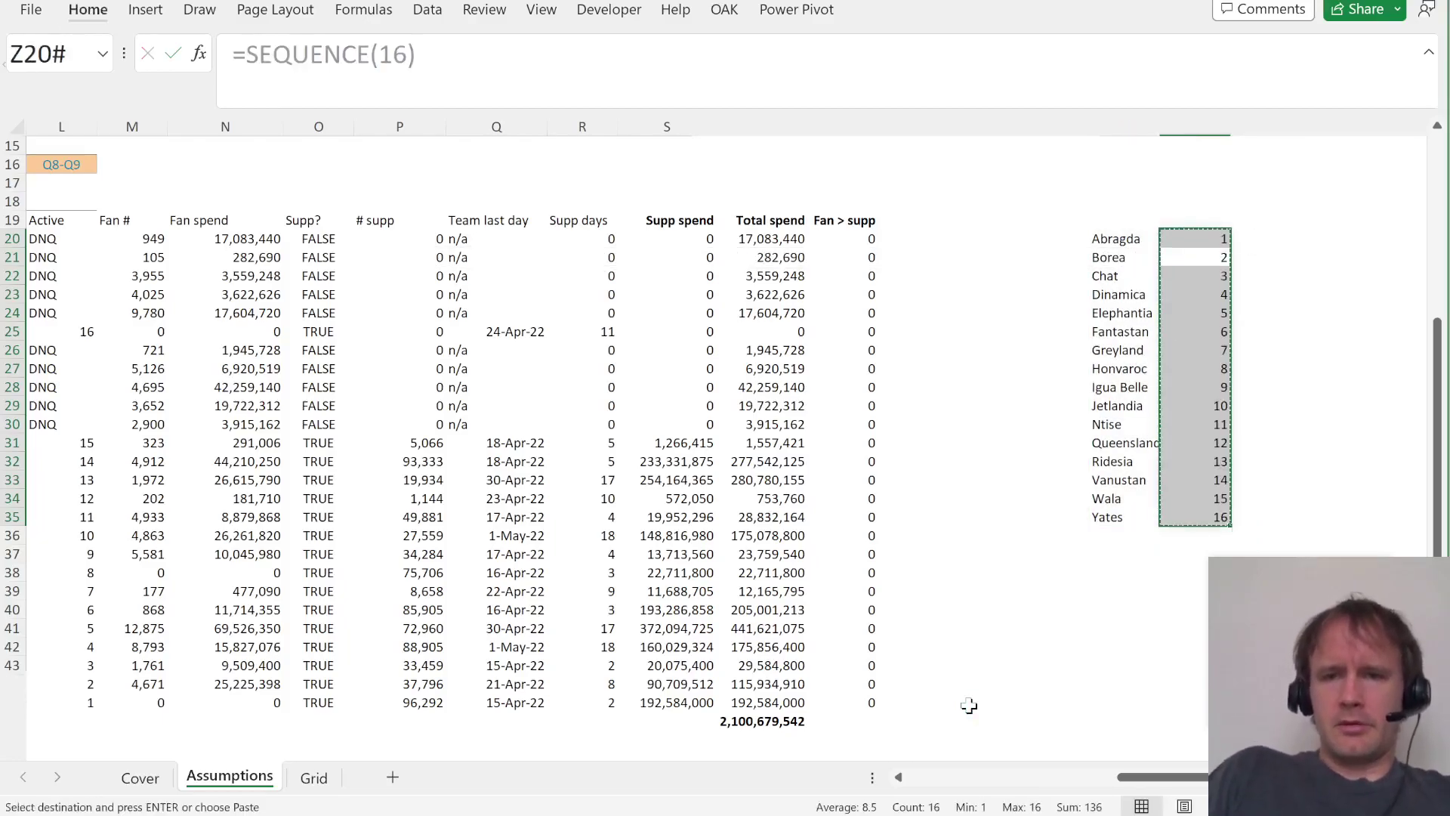
key("ctrl+v")
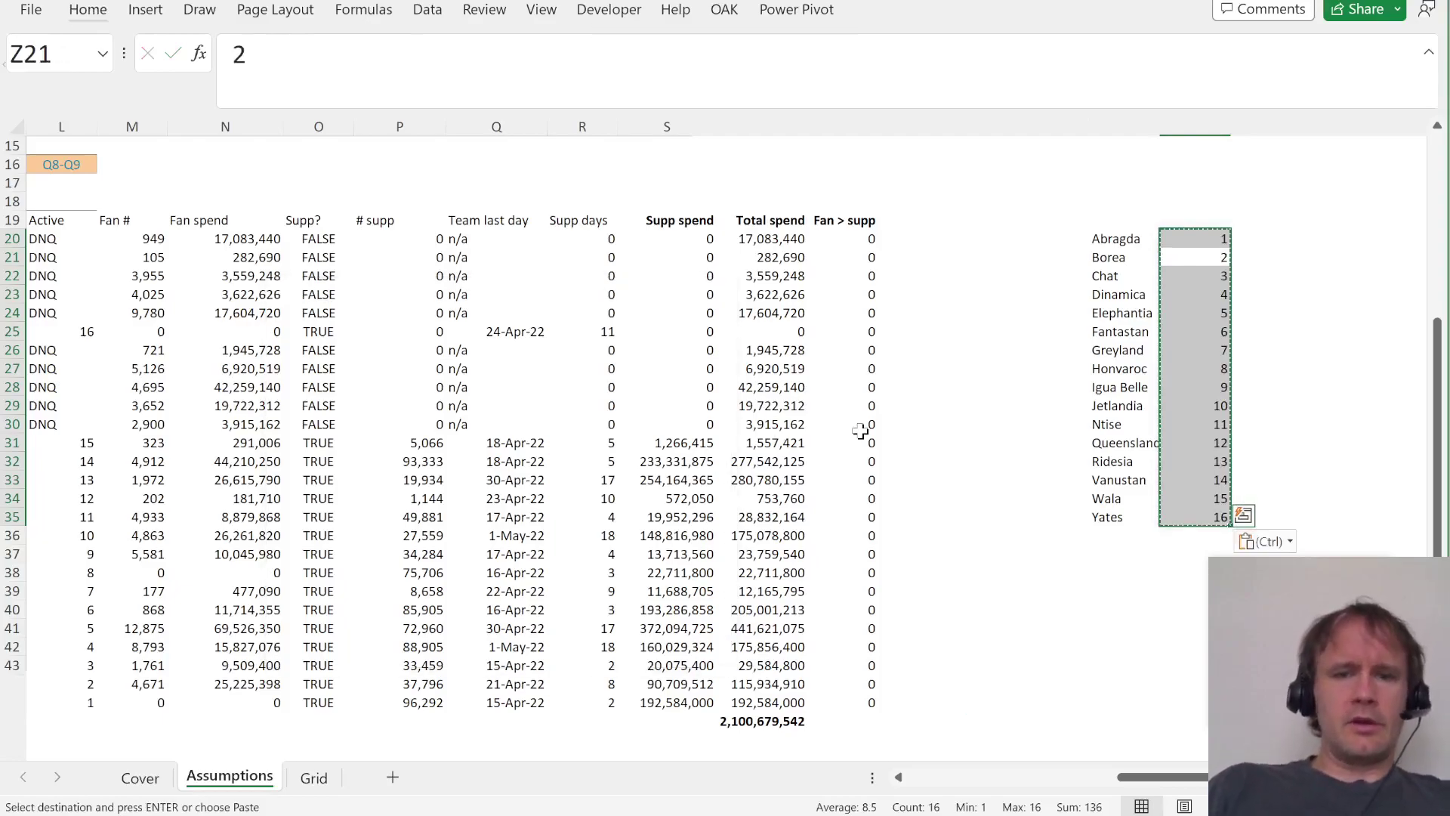
scroll(550, 292, "left", 3)
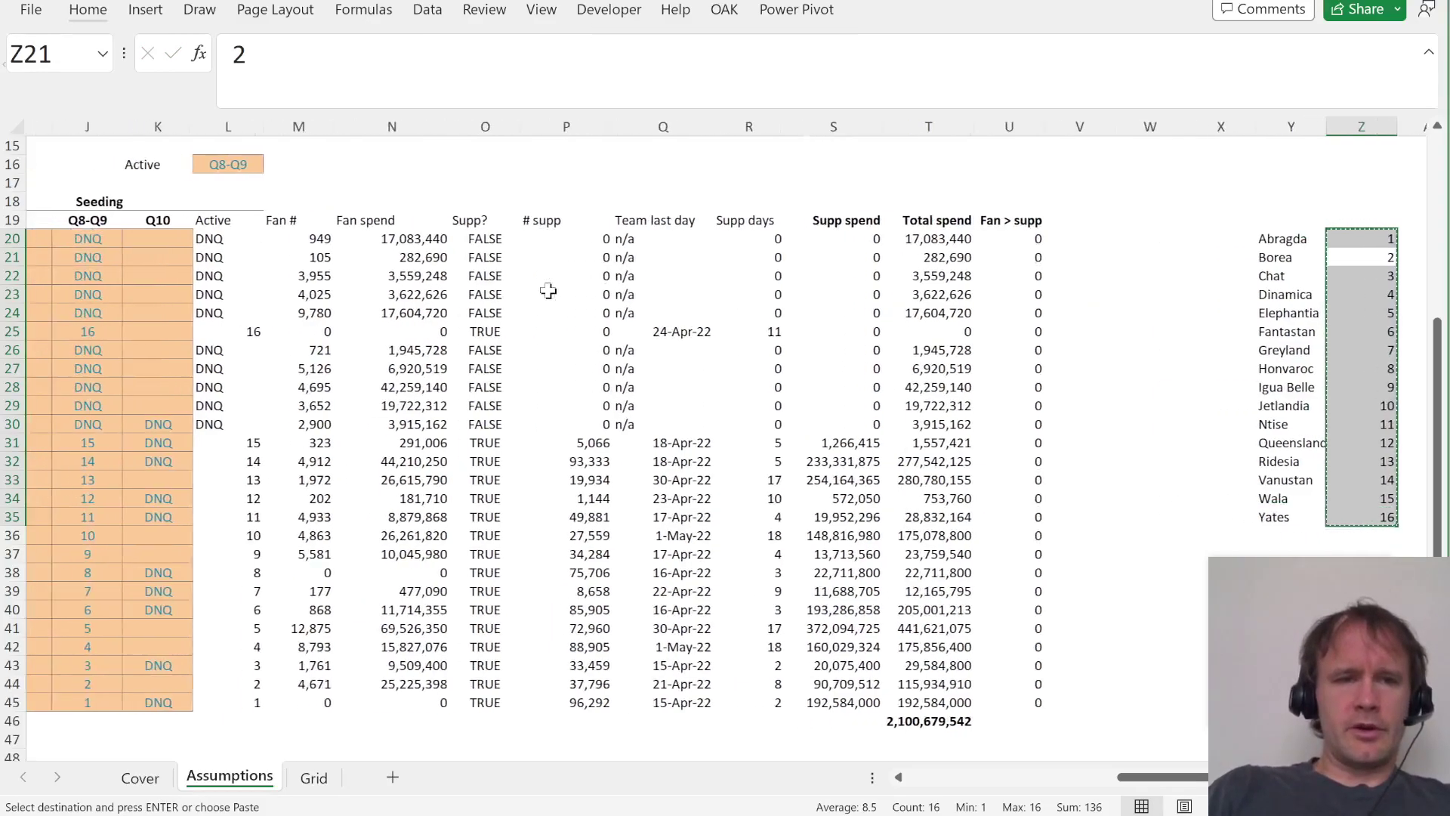
scroll(549, 292, "right", 3)
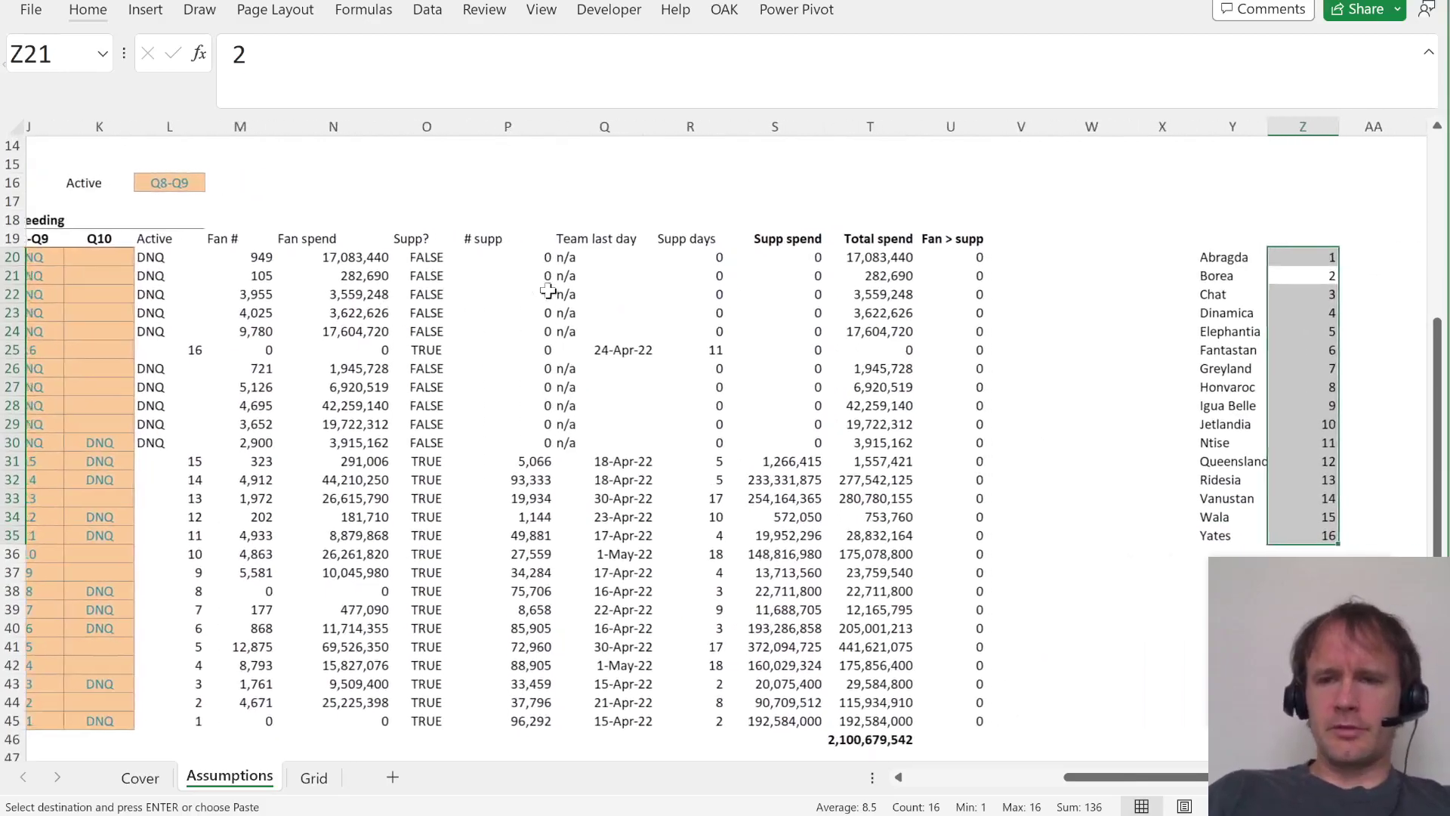
Open Solver and set the objective to total spend in T46.
left_click(425, 14)
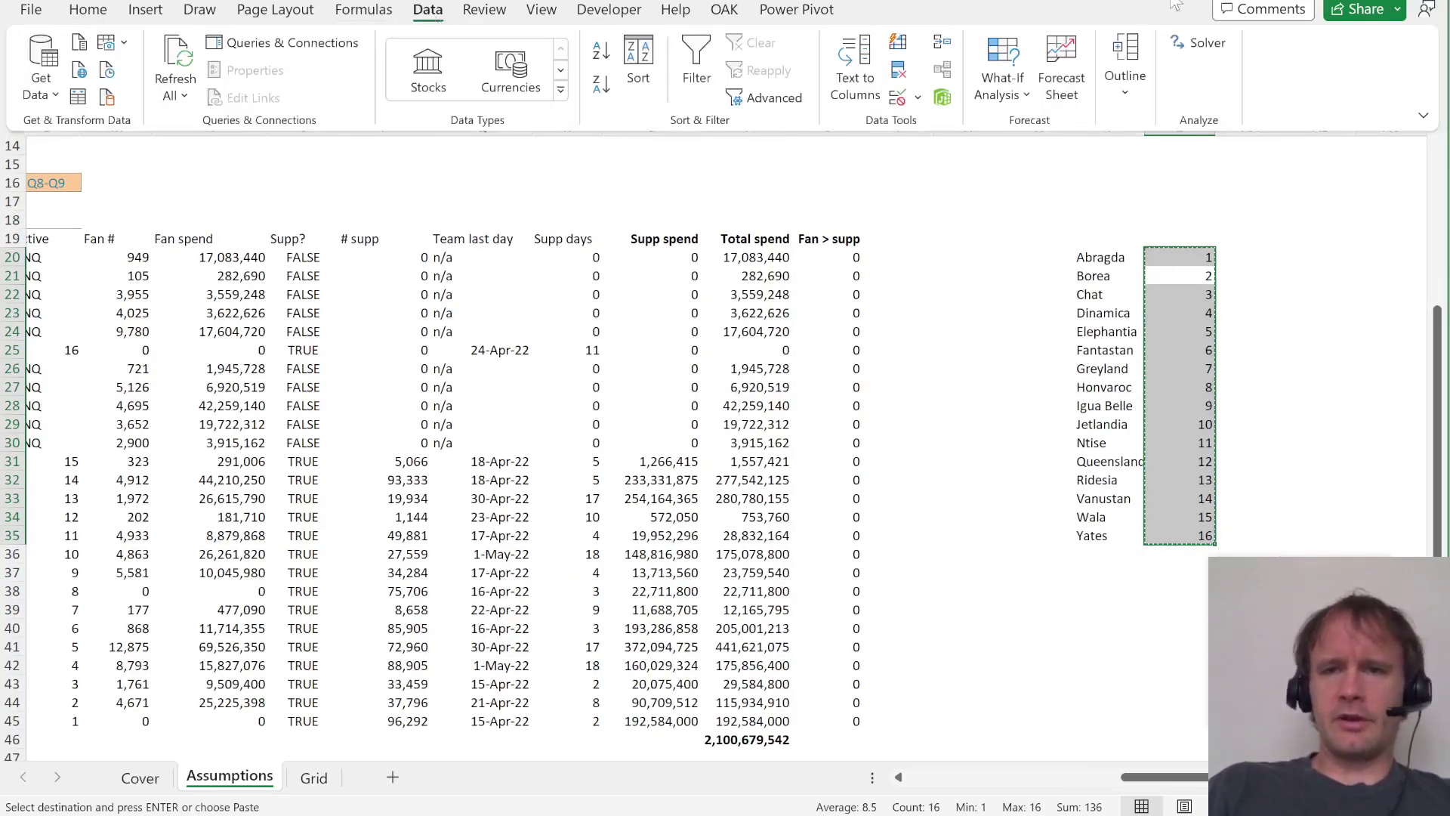
left_click(1198, 43)
left_click(768, 493)
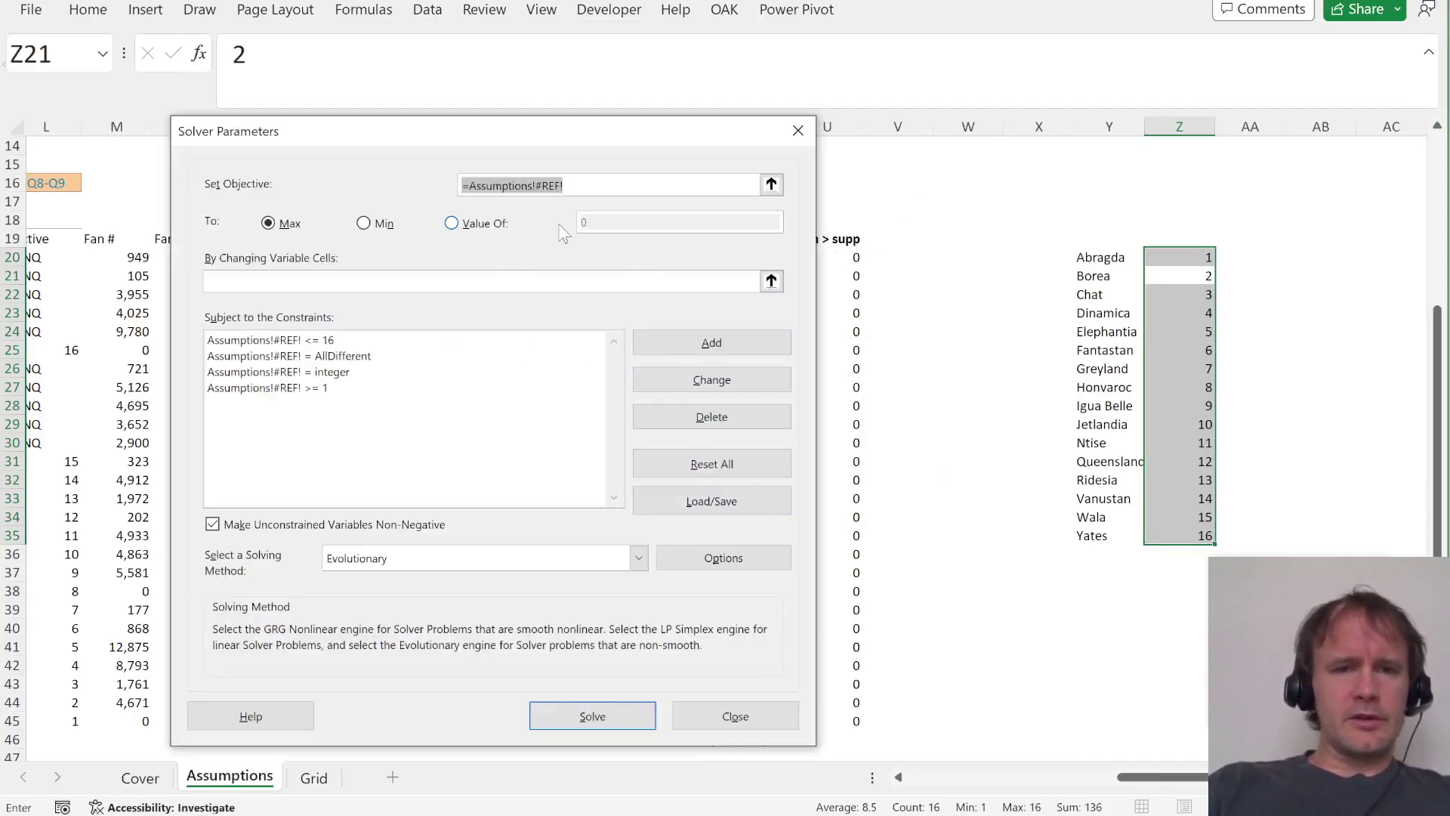
key("BackSpace")
left_click(771, 183)
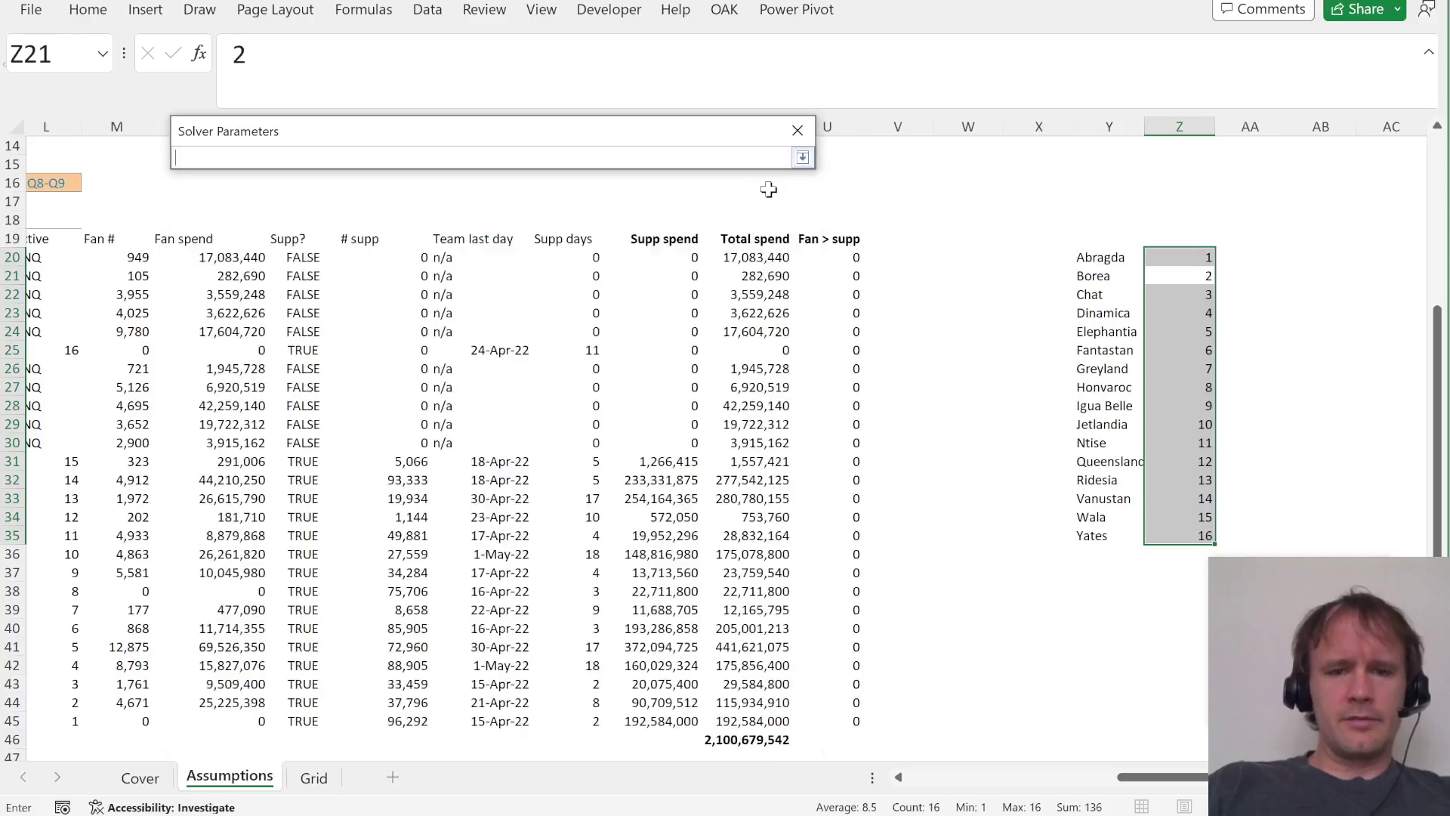
left_click(738, 741)
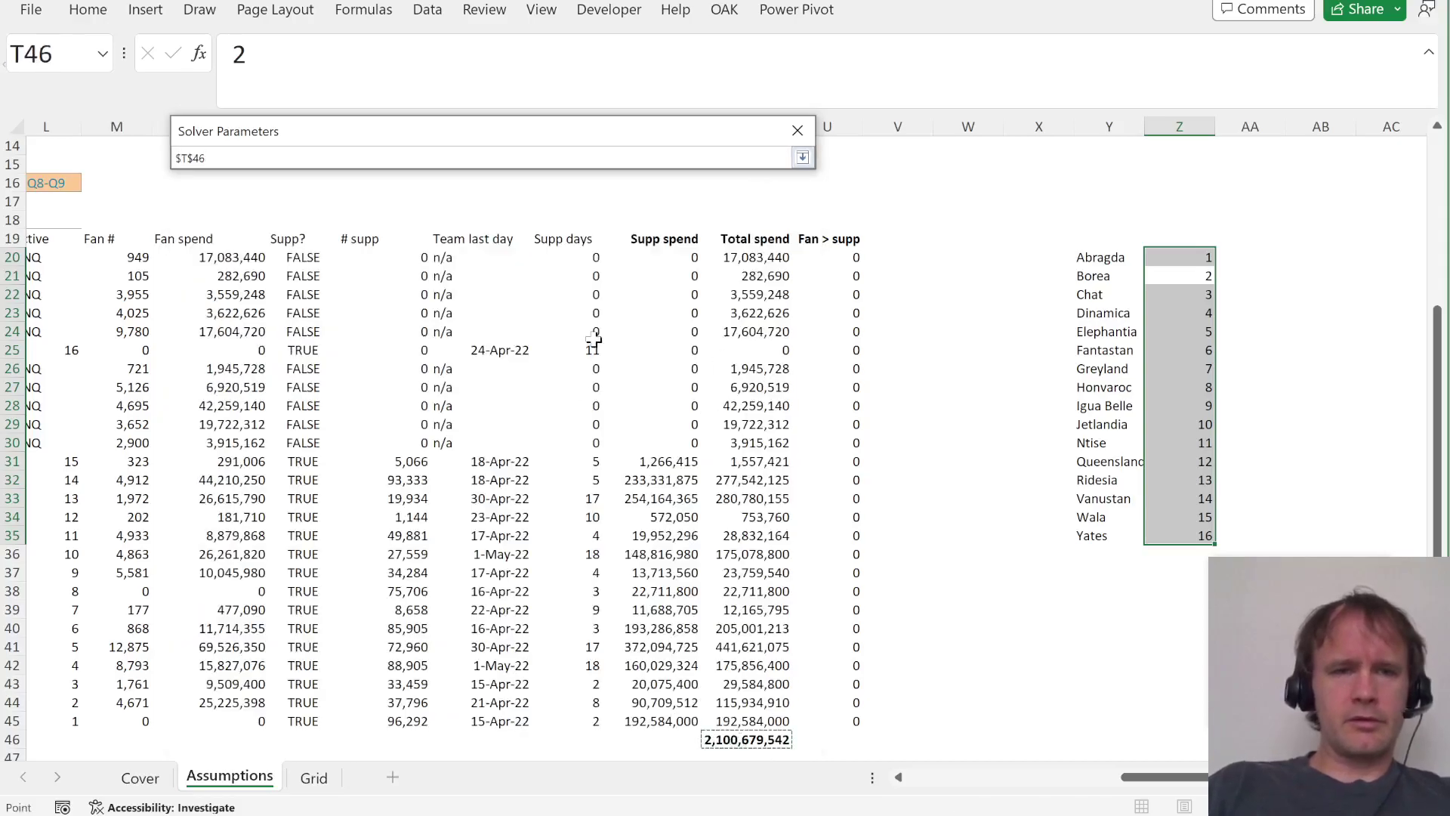
key("Return")
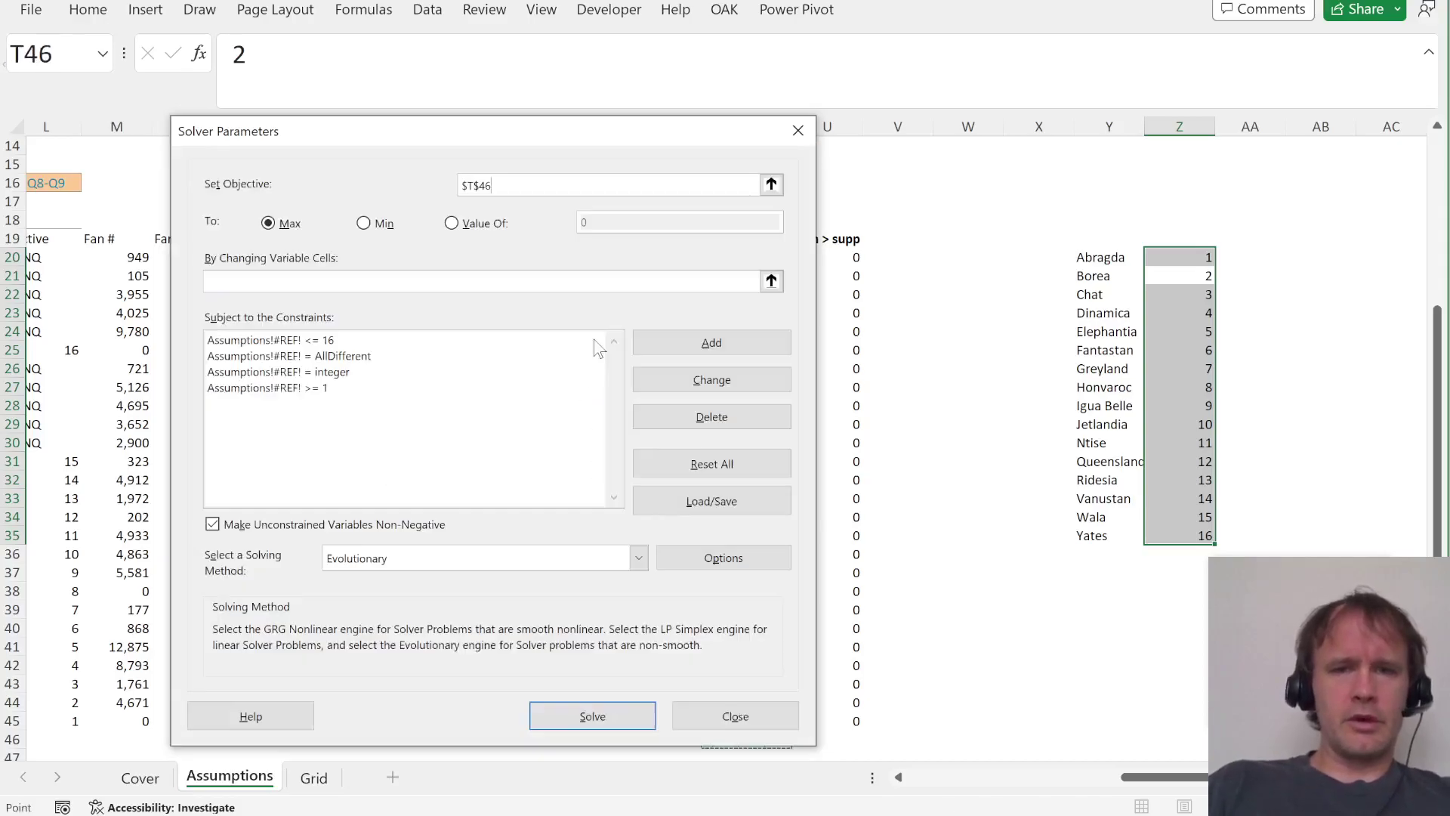
Delete the four outdated and broken Solver constraints.
left_click(386, 346)
key("alt+d")
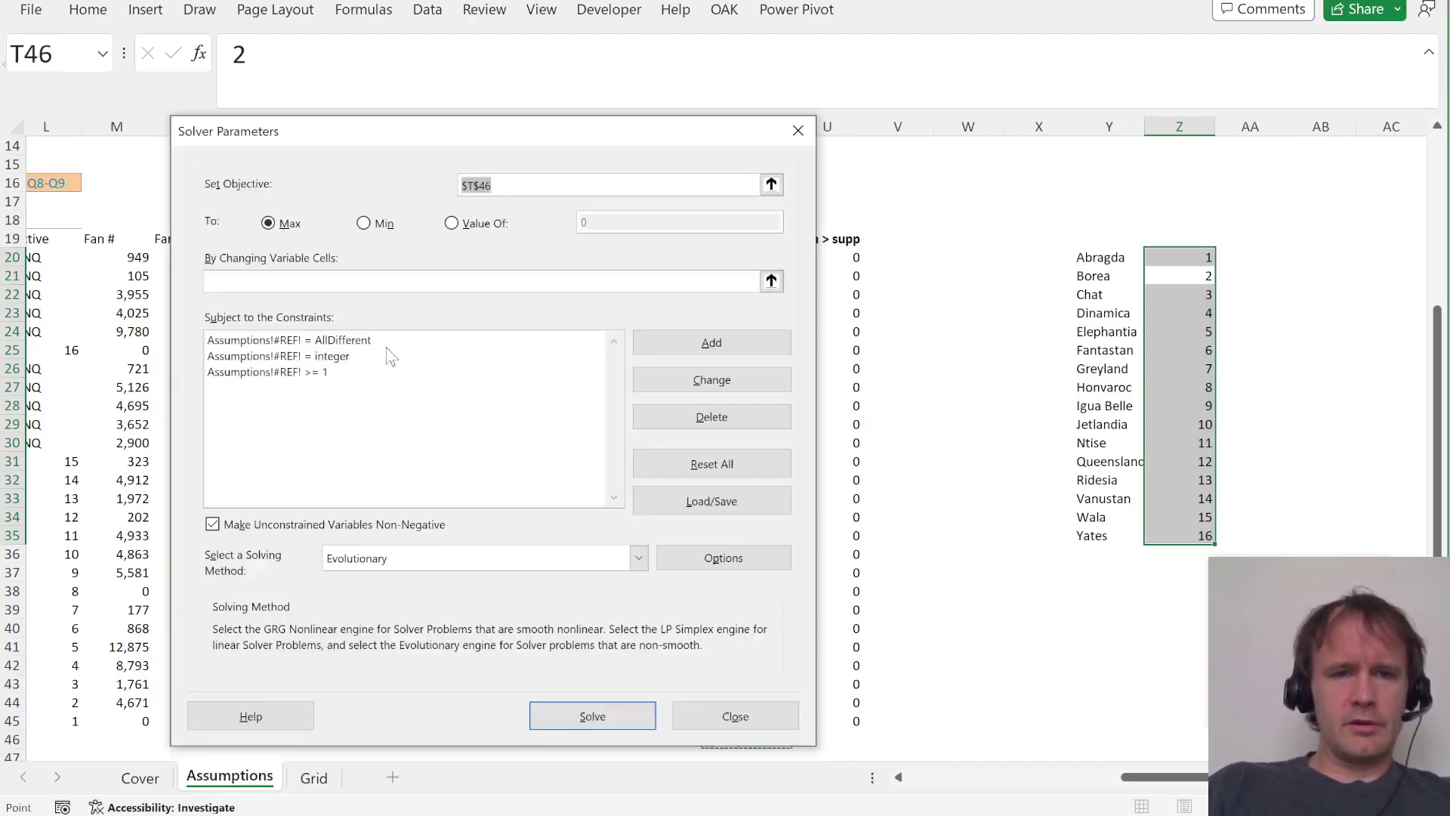
left_click(386, 346)
key("alt+d")
left_click(386, 346)
key("alt+d")
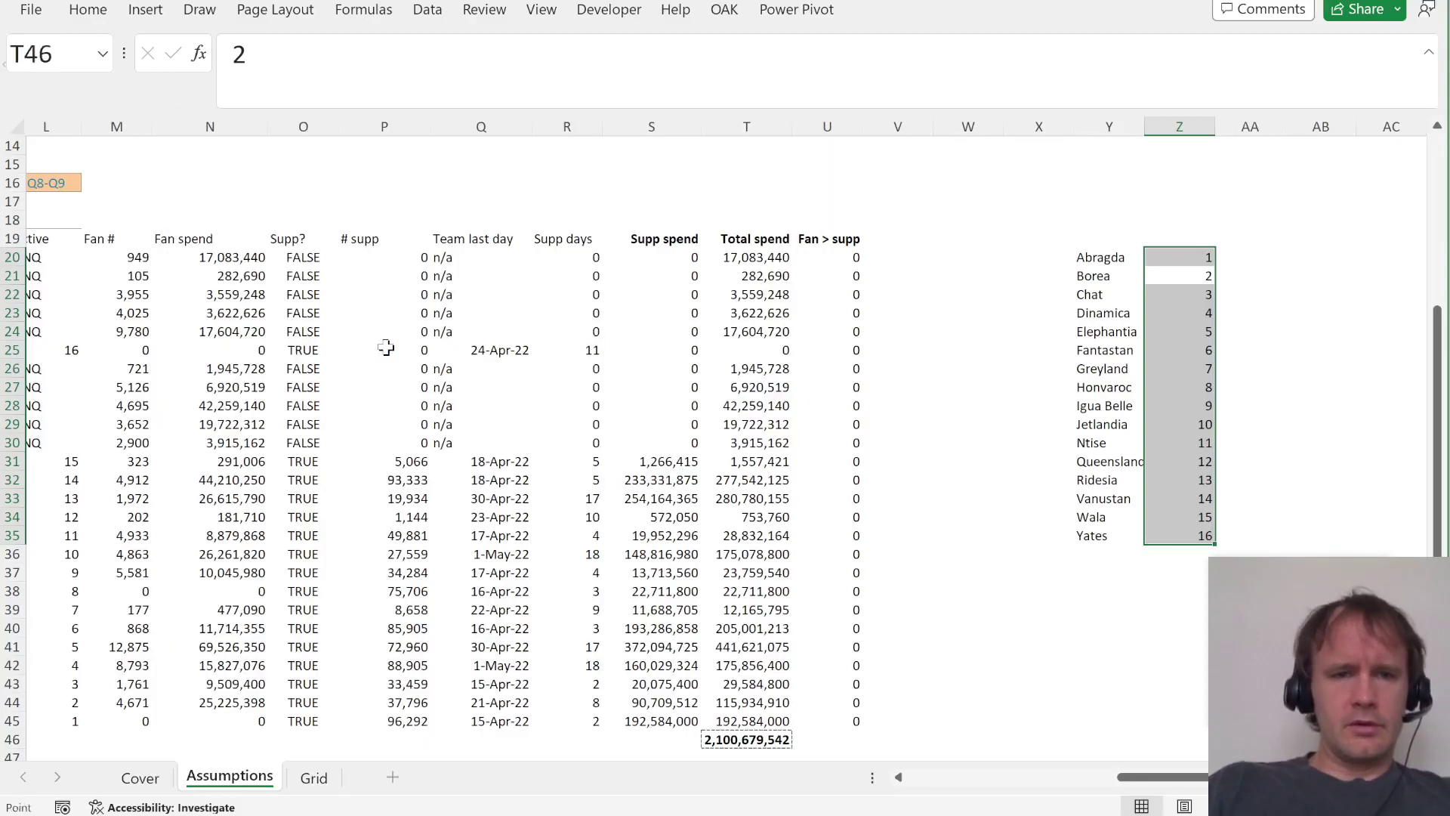
left_click(386, 347)
key("alt+d")
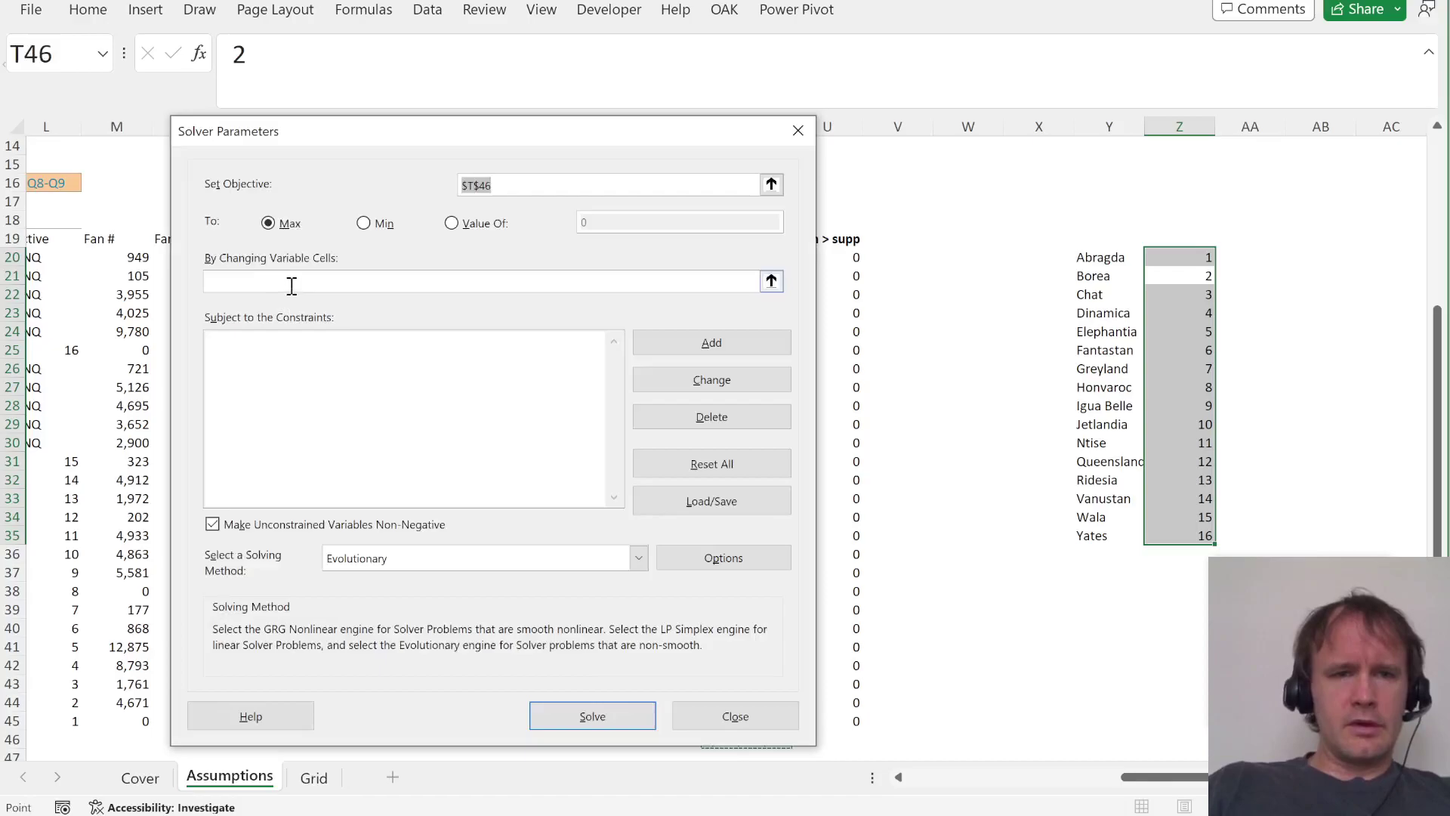
Set variable cells Z20:Z35 and add an AllDifferent constraint on Z20:Z35.
left_click(291, 285)
left_click(1176, 262)
key("ctrl+shift+Down")
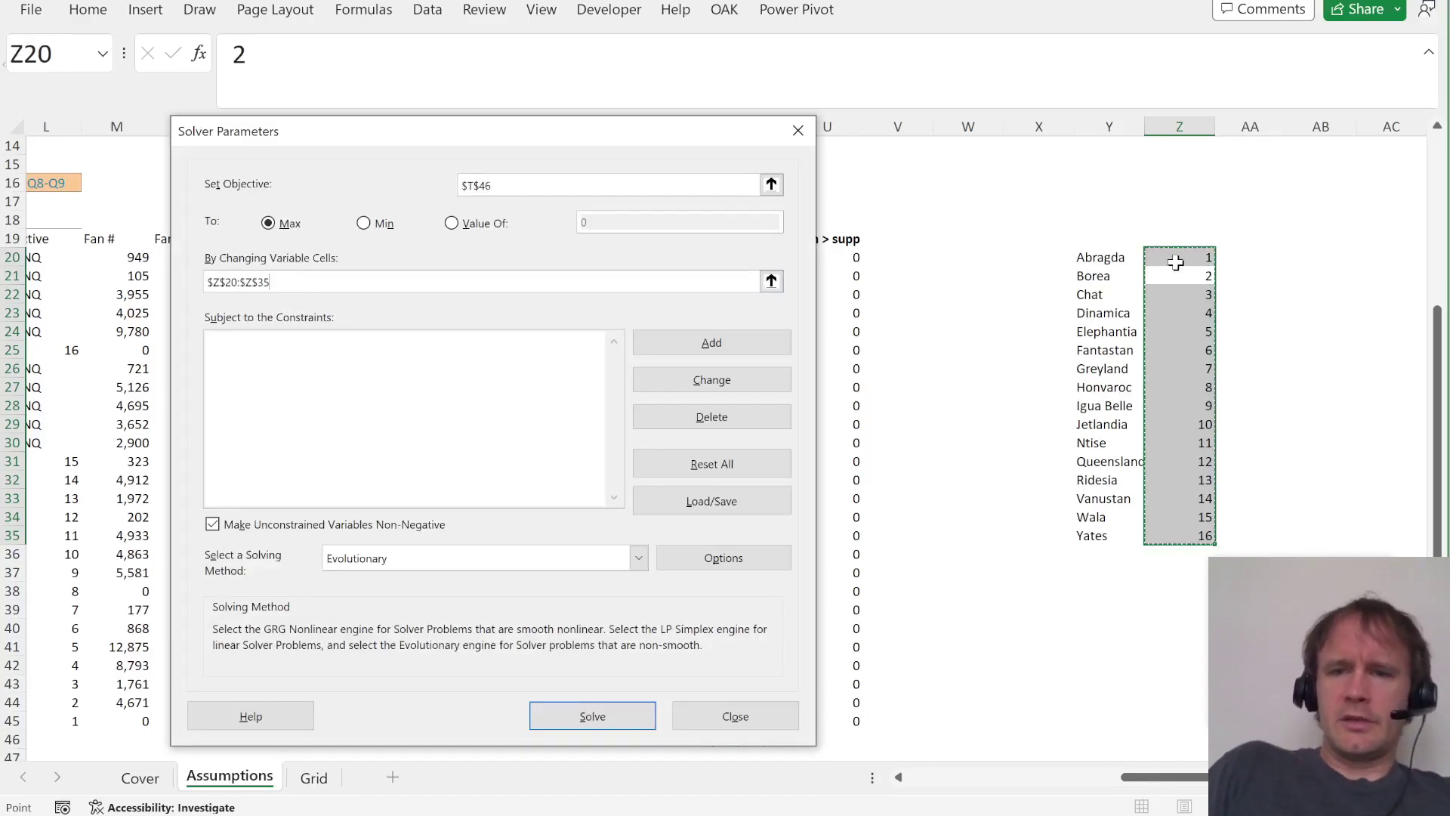
left_click(654, 346)
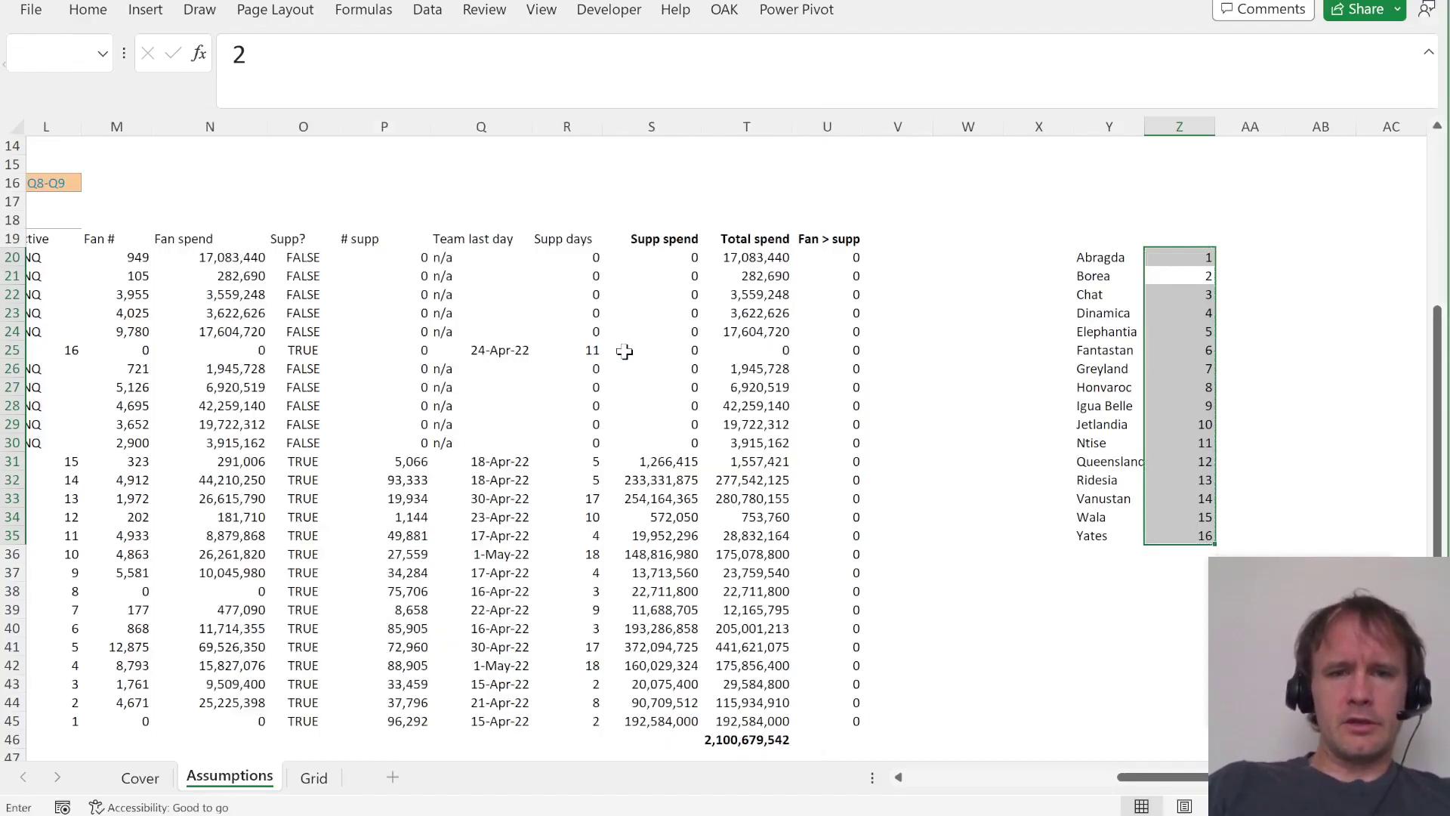
left_click(1201, 261)
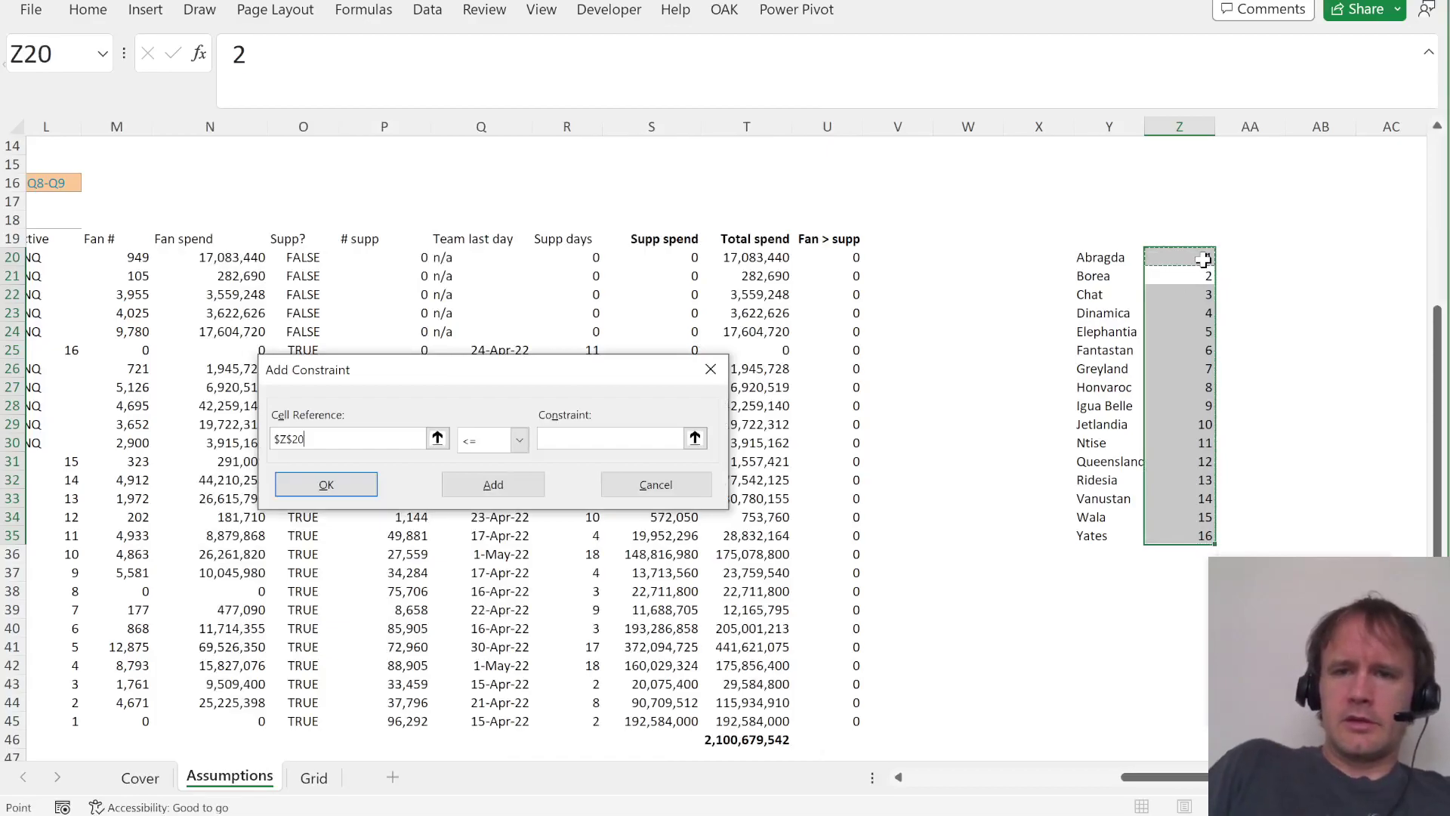
key("ctrl+shift+Down")
left_click(519, 439)
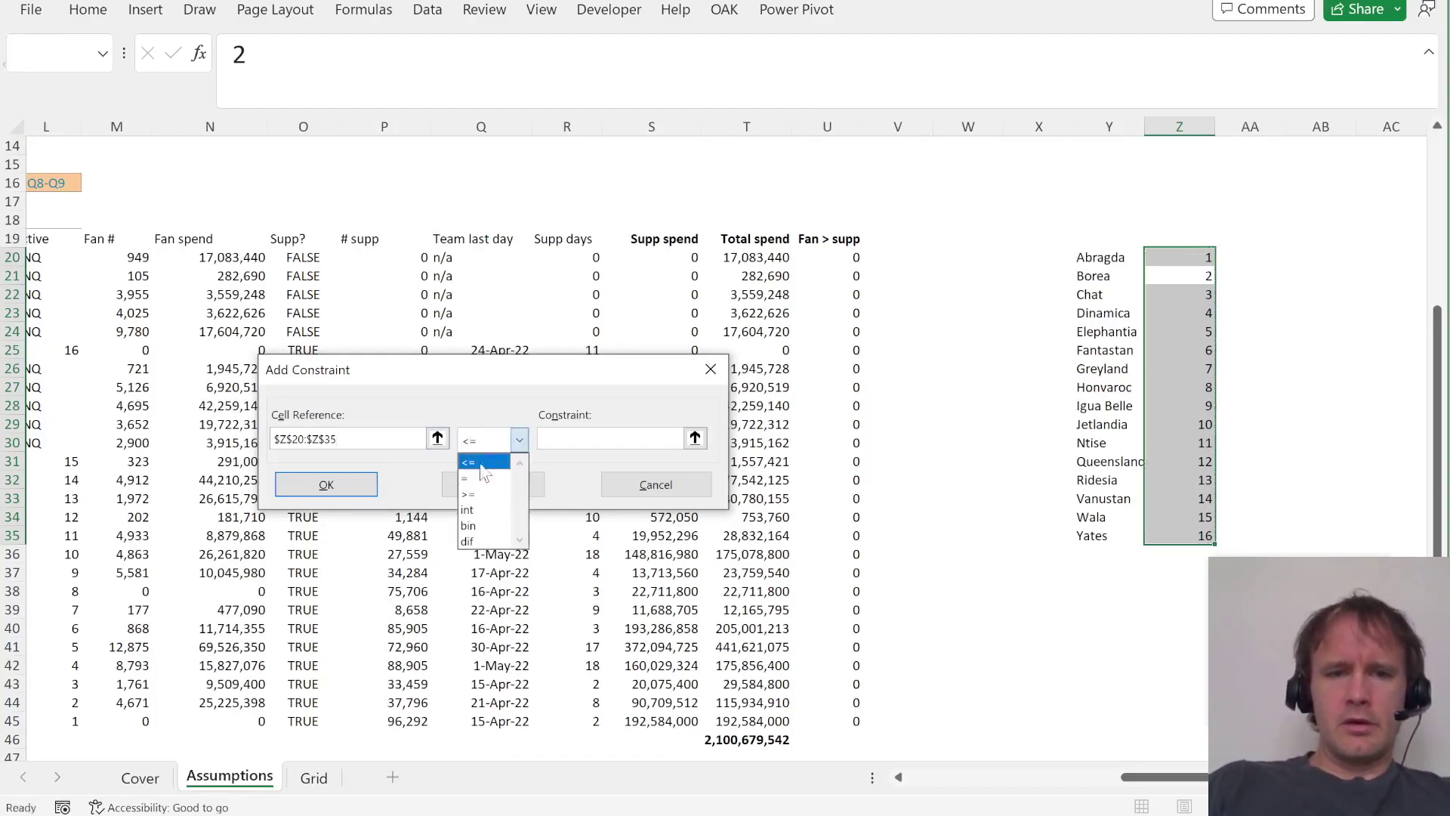
left_click(492, 542)
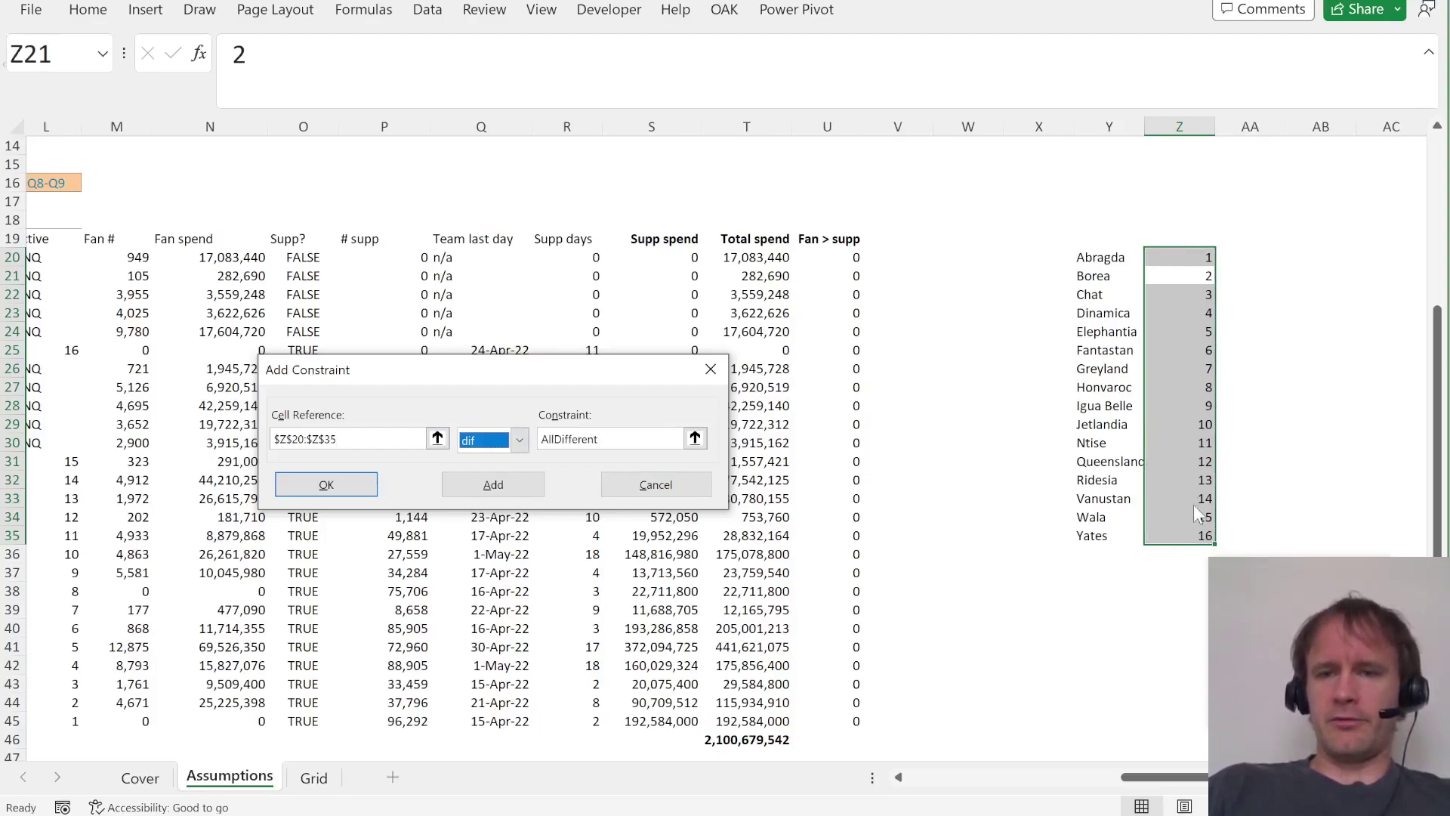
left_click(317, 487)
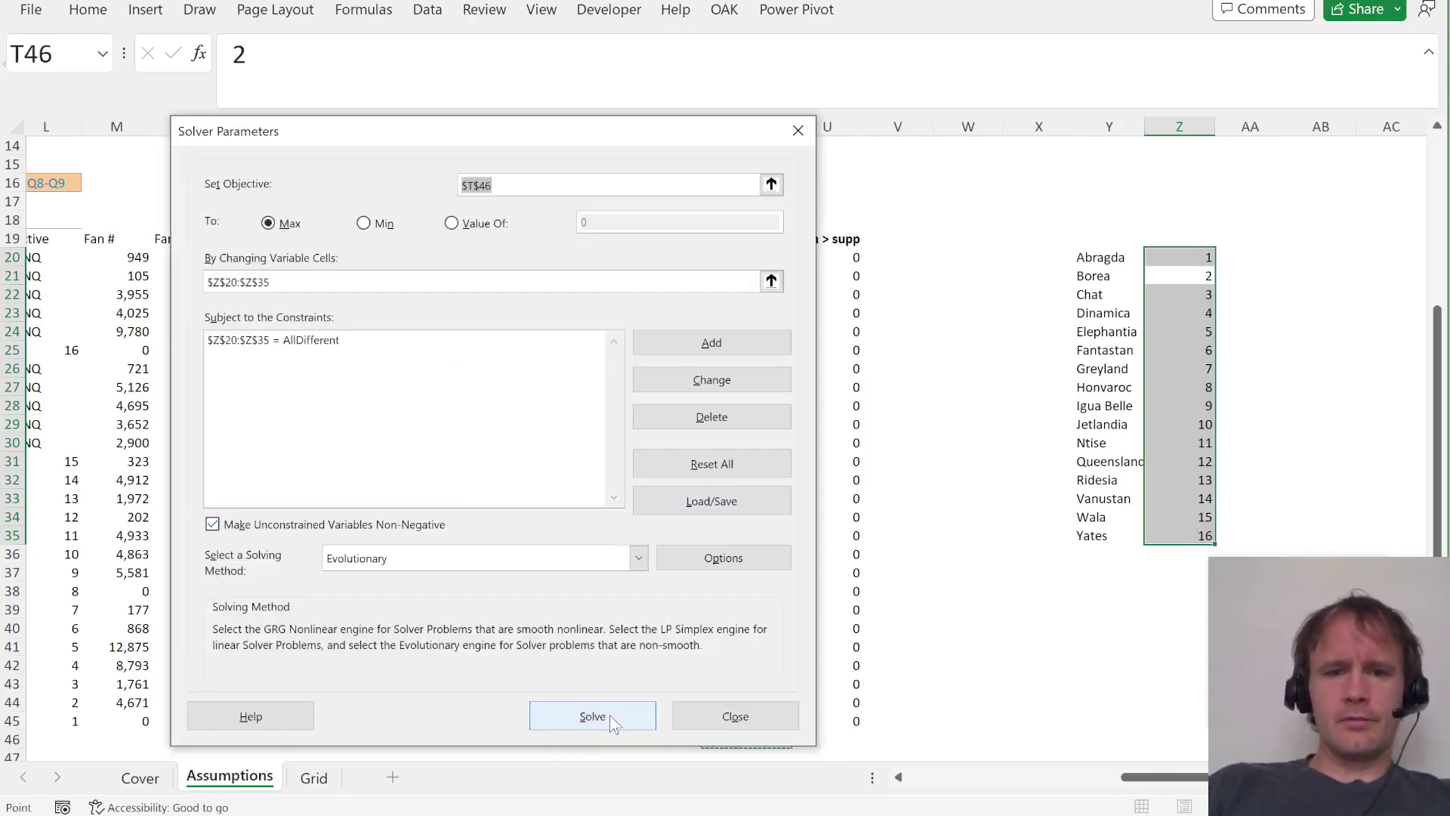
Run the Evolutionary Solver, stop it early, and keep the 2,100,679,542 result.
left_click(592, 715)
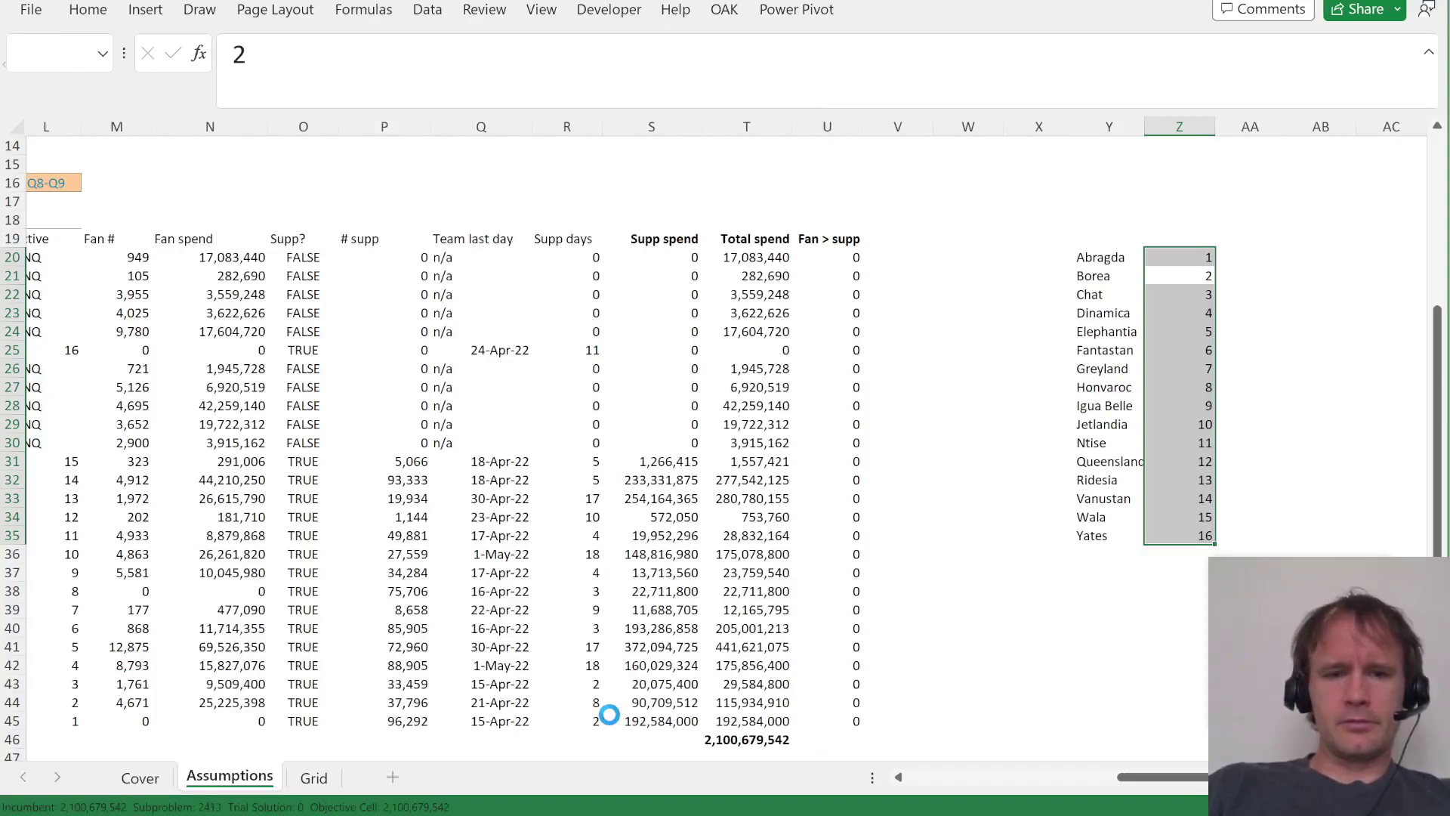
key("Escape")
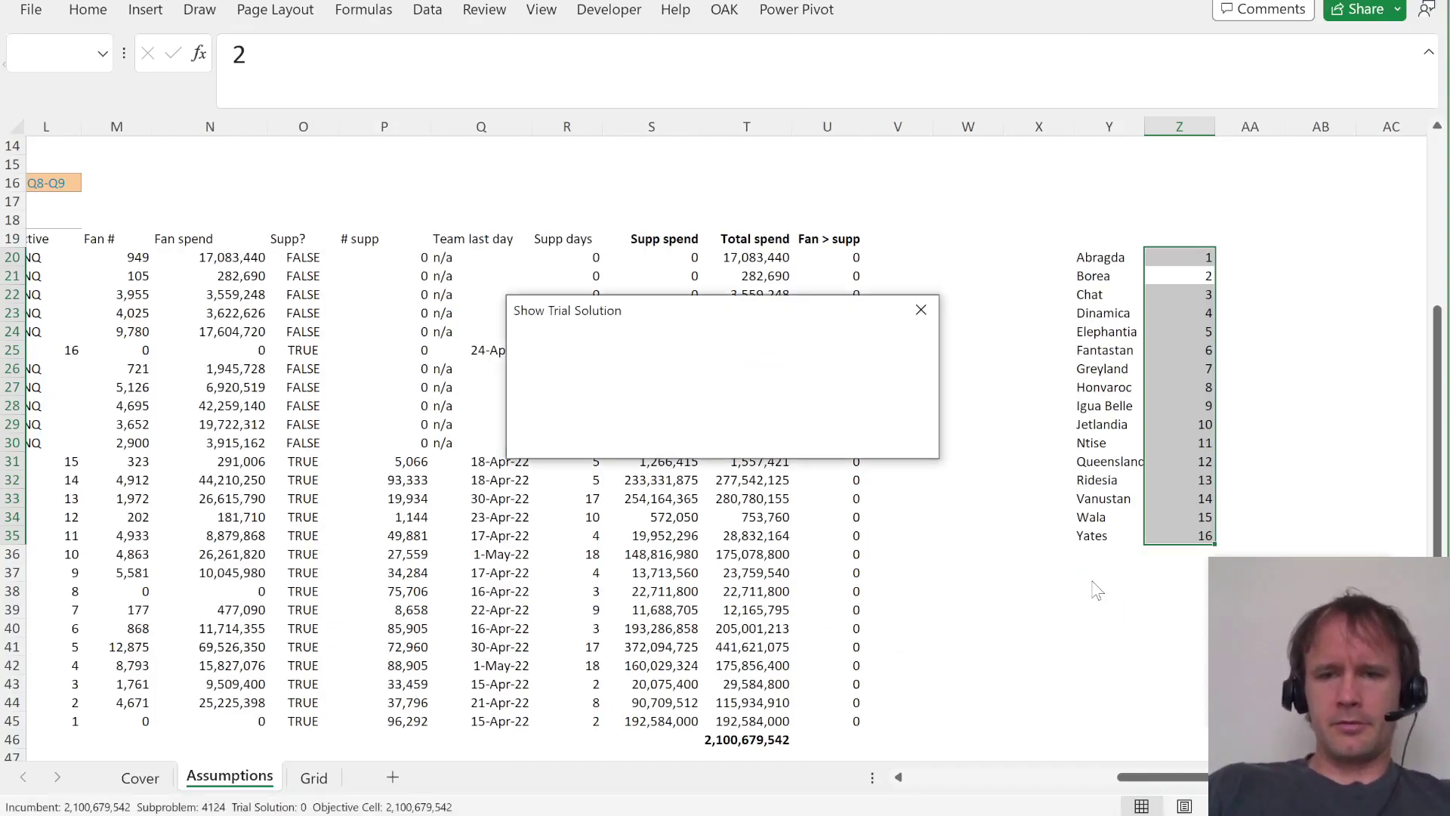
left_click(685, 432)
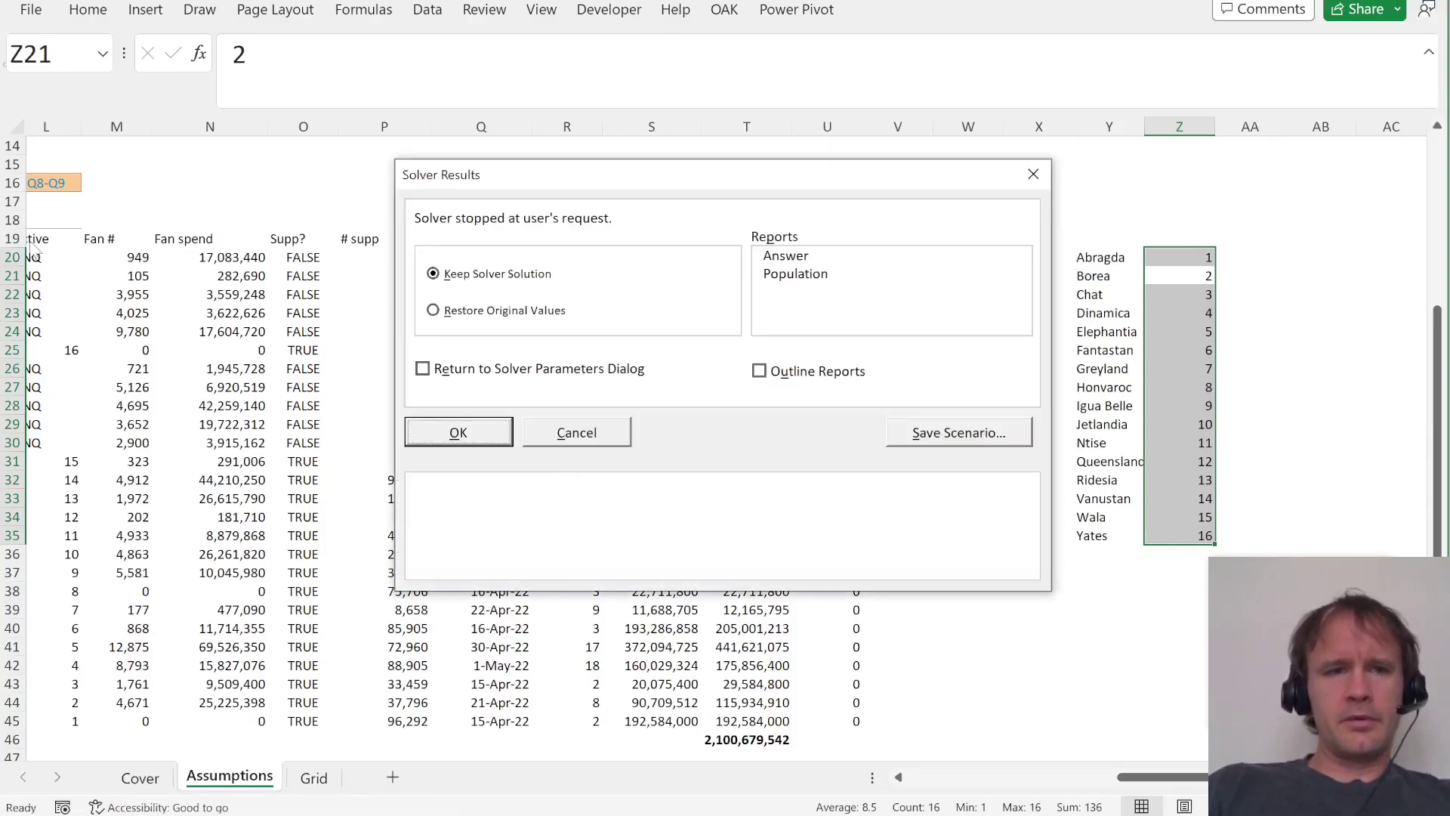
left_click(1033, 174)
left_click(68, 189)
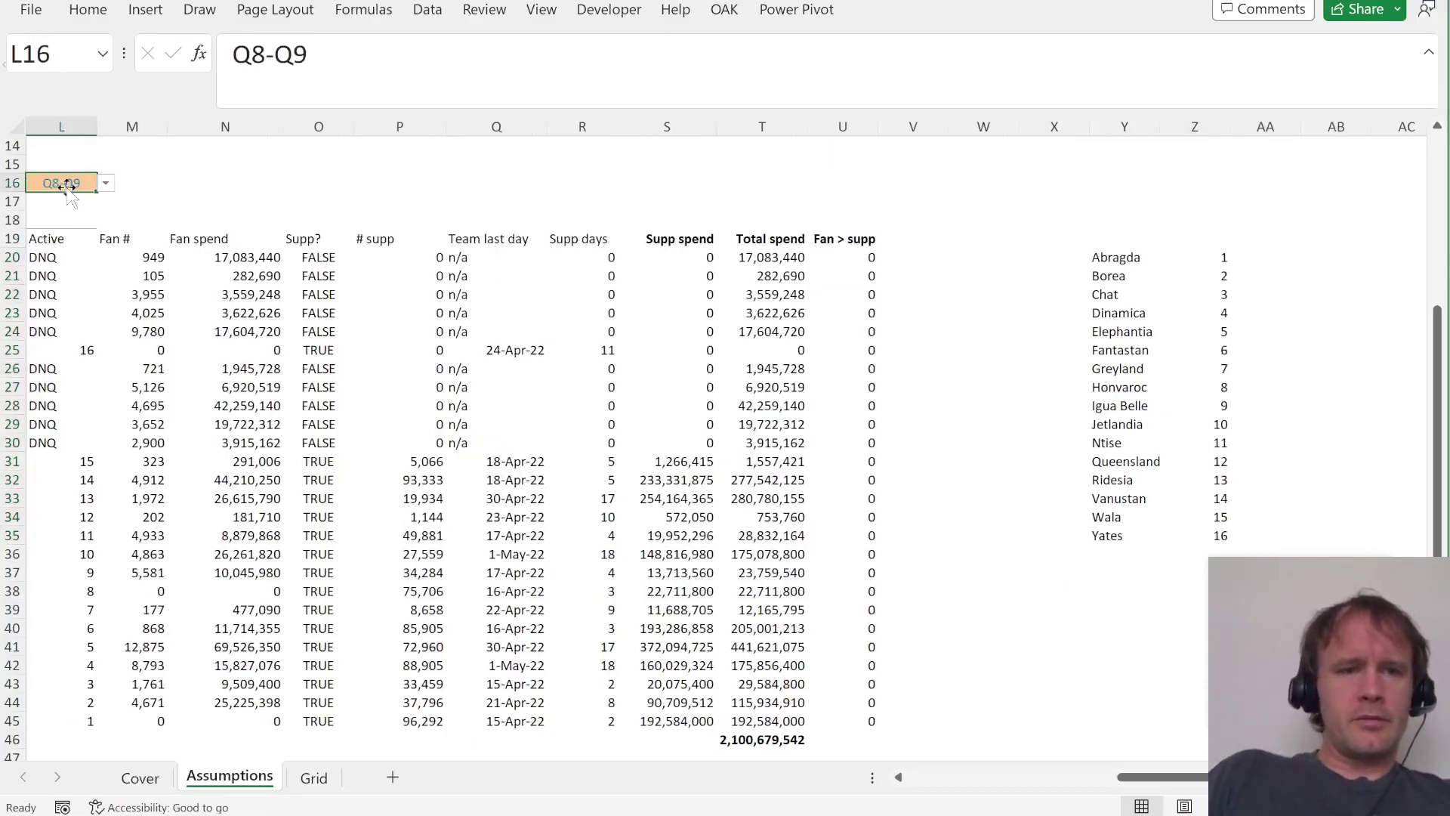
Switch the active scenario in L16 to Q10.
key("alt+Down")
key("Down")
key("Return")
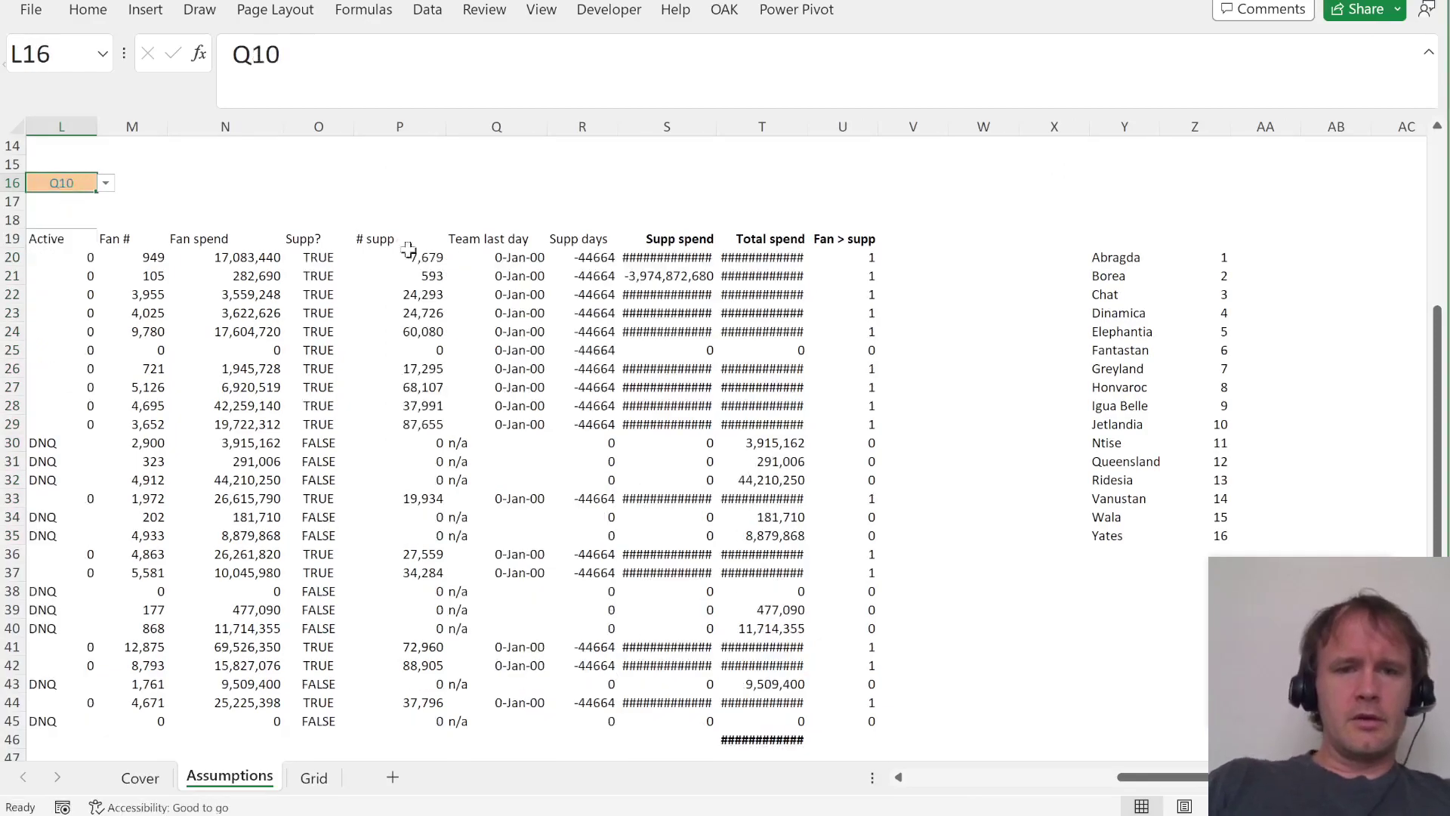
Select only the blank cells in the seeding columns J20:K45.
left_click(63, 275)
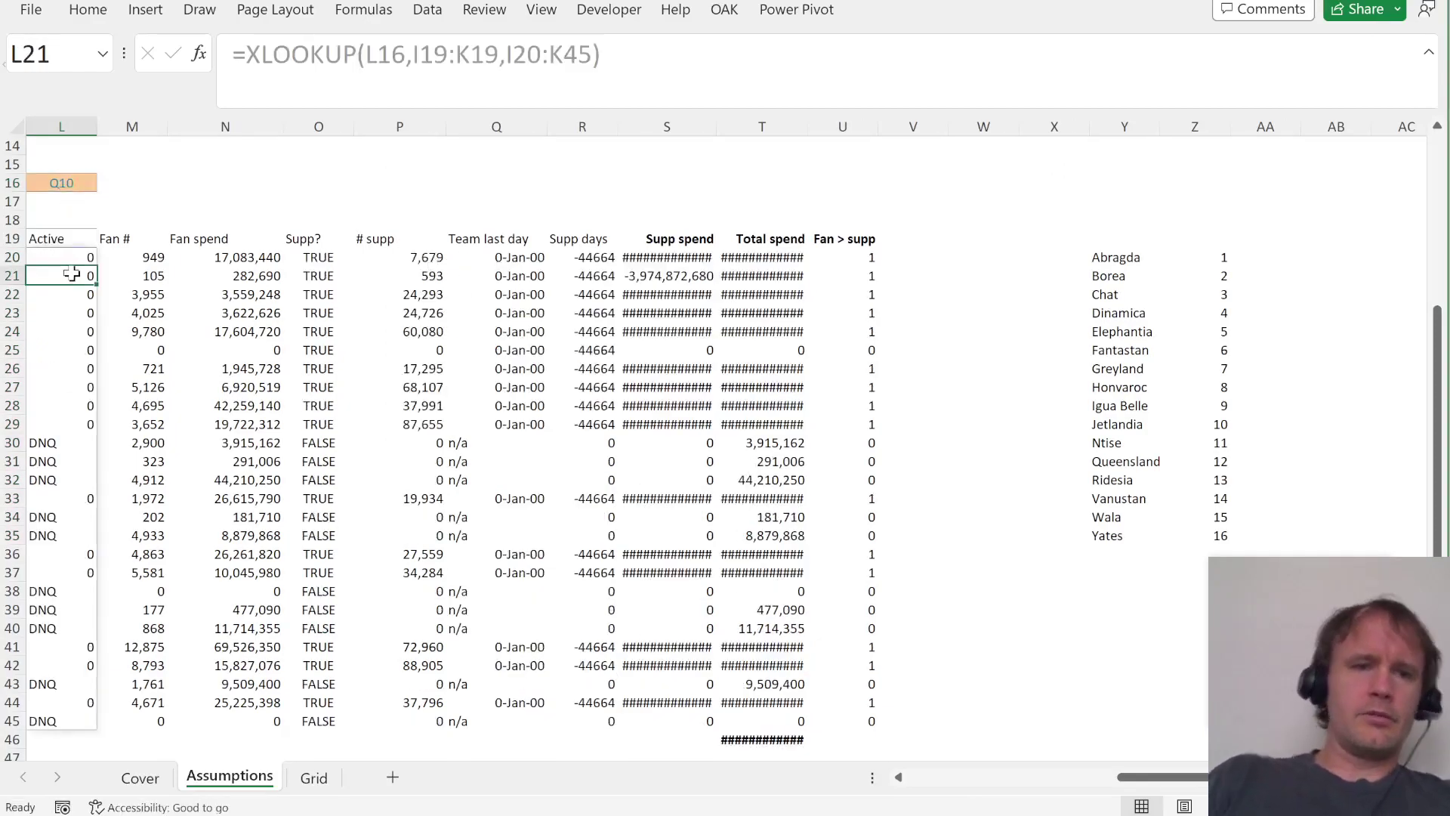
key("Left")
key("Left")
key("Up")
key("Up")
key("Down")
key("ctrl+shift+Down")
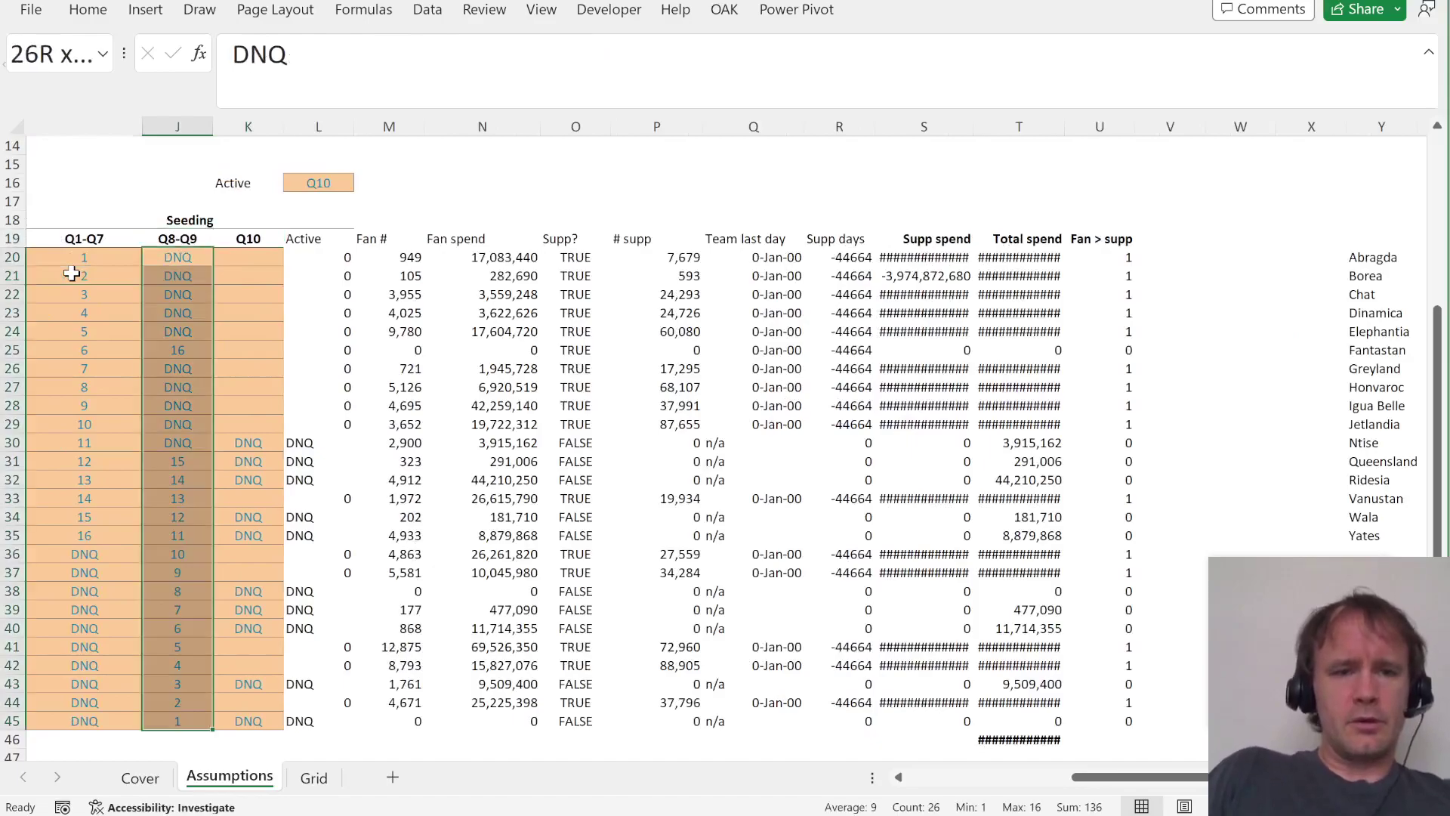
key("shift+Right")
key("ctrl+g")
key("alt+s")
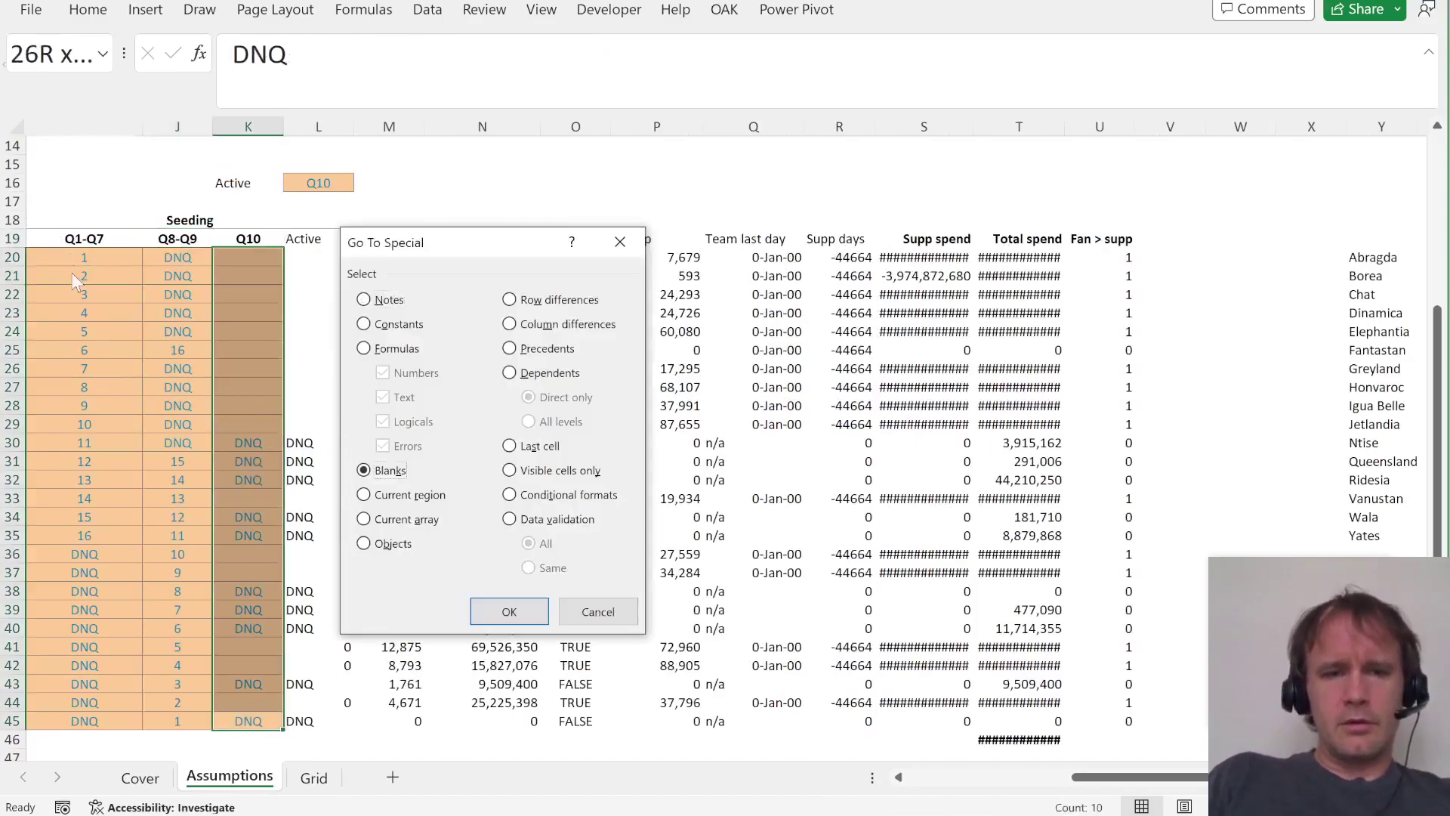
key("k")
key("Return")
Fill the blank Q10 seeds with =VLOOKUP(B20,$Y$20:$Z$35,2,0).
type("=xl")
key("Tab")
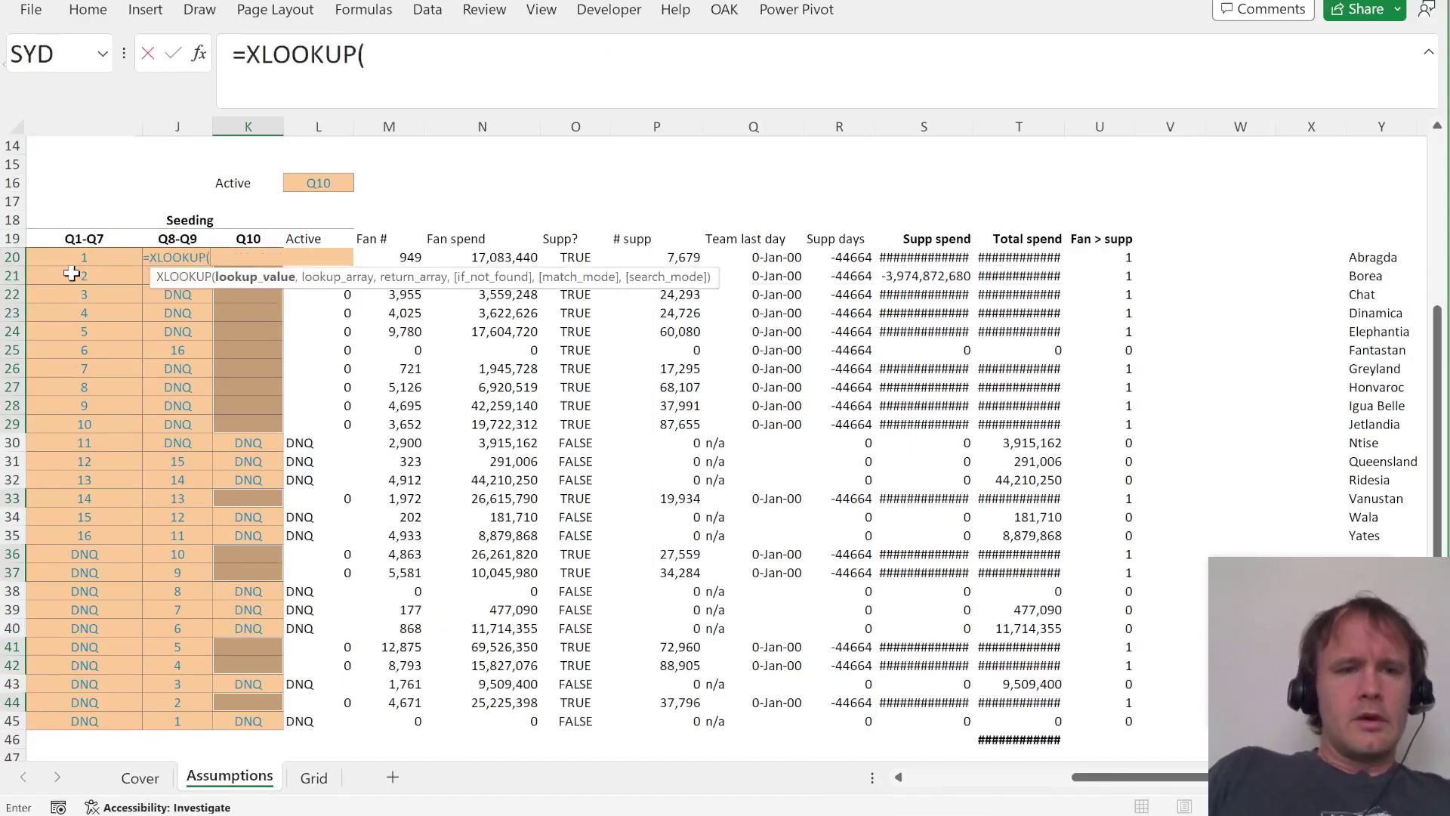
key("ctrl+Left")
key("ctrl+Left")
key("ctrl+Left")
key("Escape")
type("=vl")
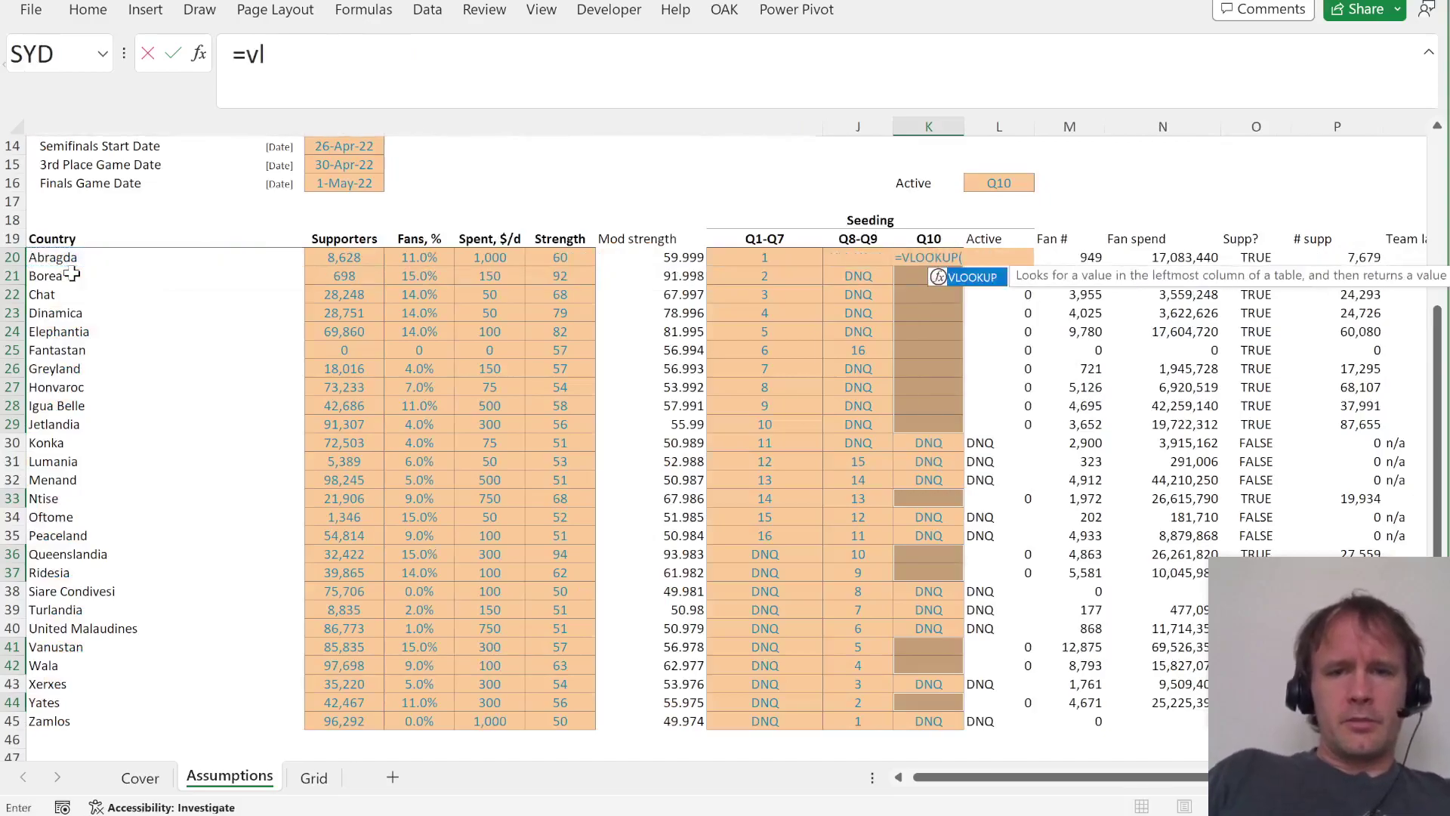
key("Tab")
key("ctrl+Left")
key("ctrl+Left")
key("ctrl+Left")
type(",")
key("ctrl+Right")
key("ctrl+Right")
key("ctrl+Right")
key("ctrl+Right")
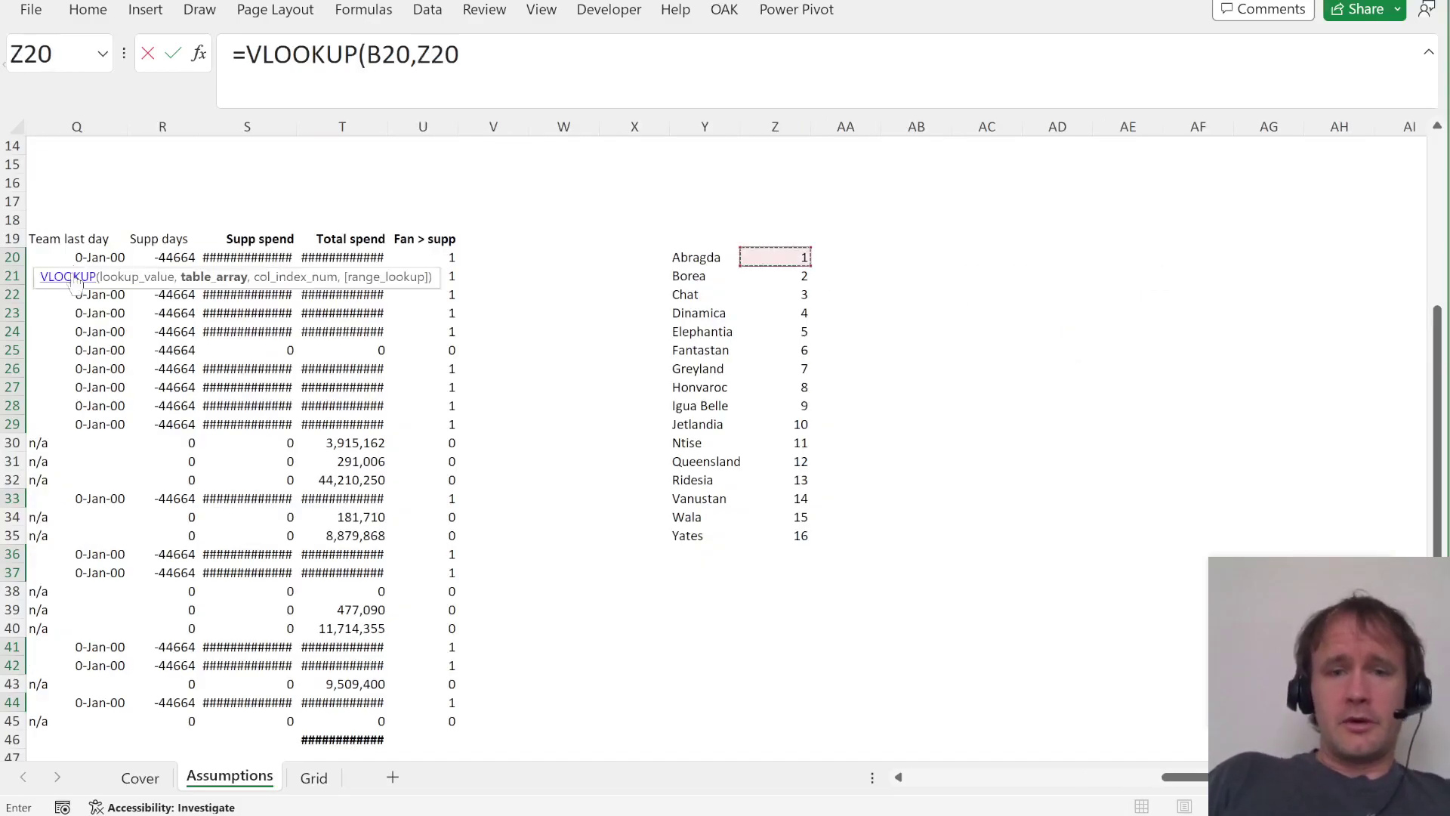
key("ctrl+shift+Left")
key("ctrl+shift+Left")
key("ctrl+shift+Left")
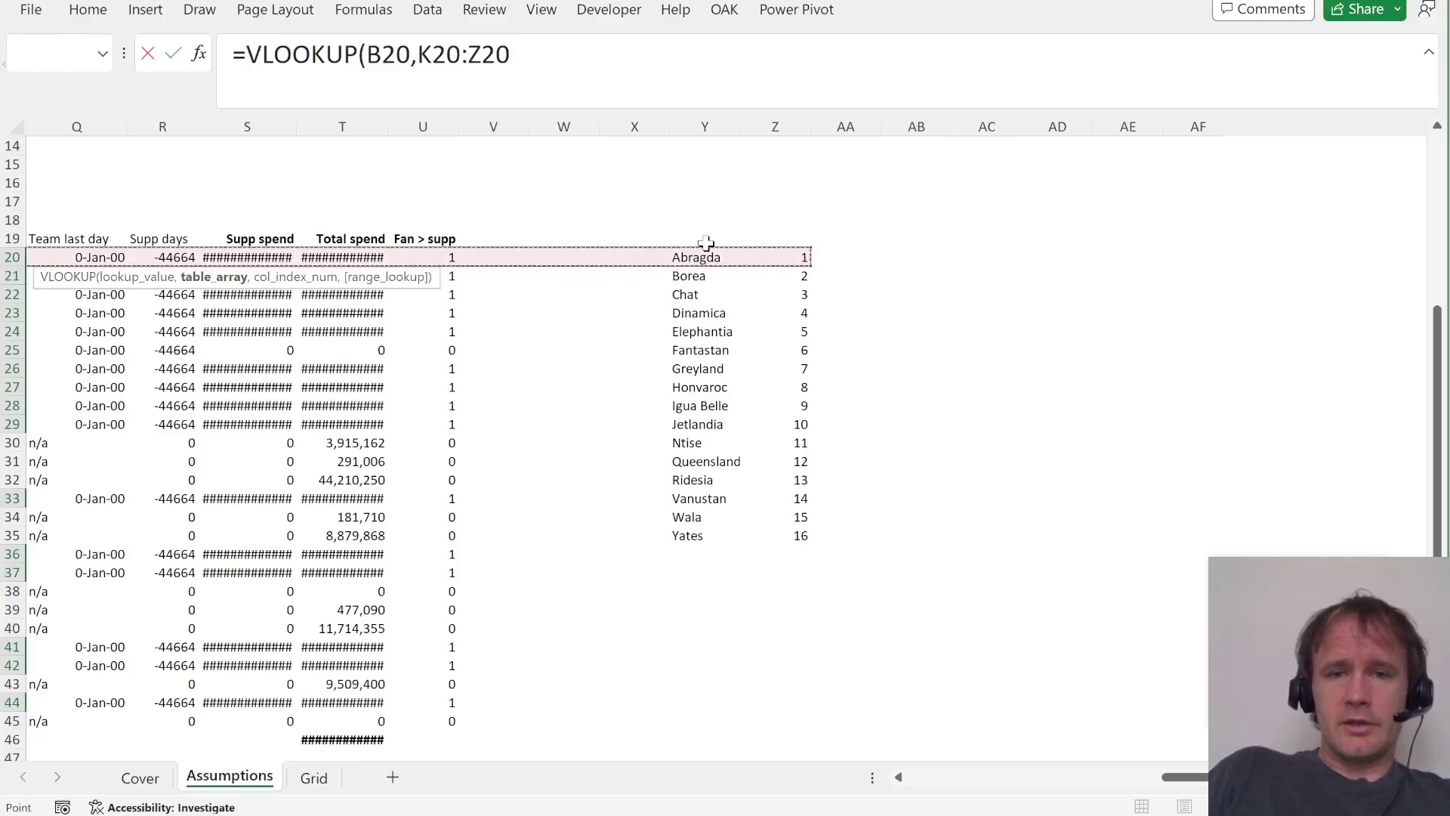
key("ctrl+Left")
key("ctrl+Right")
key("ctrl+Right")
key("ctrl+Right")
key("Right")
key("Right")
key("Left")
key("Left")
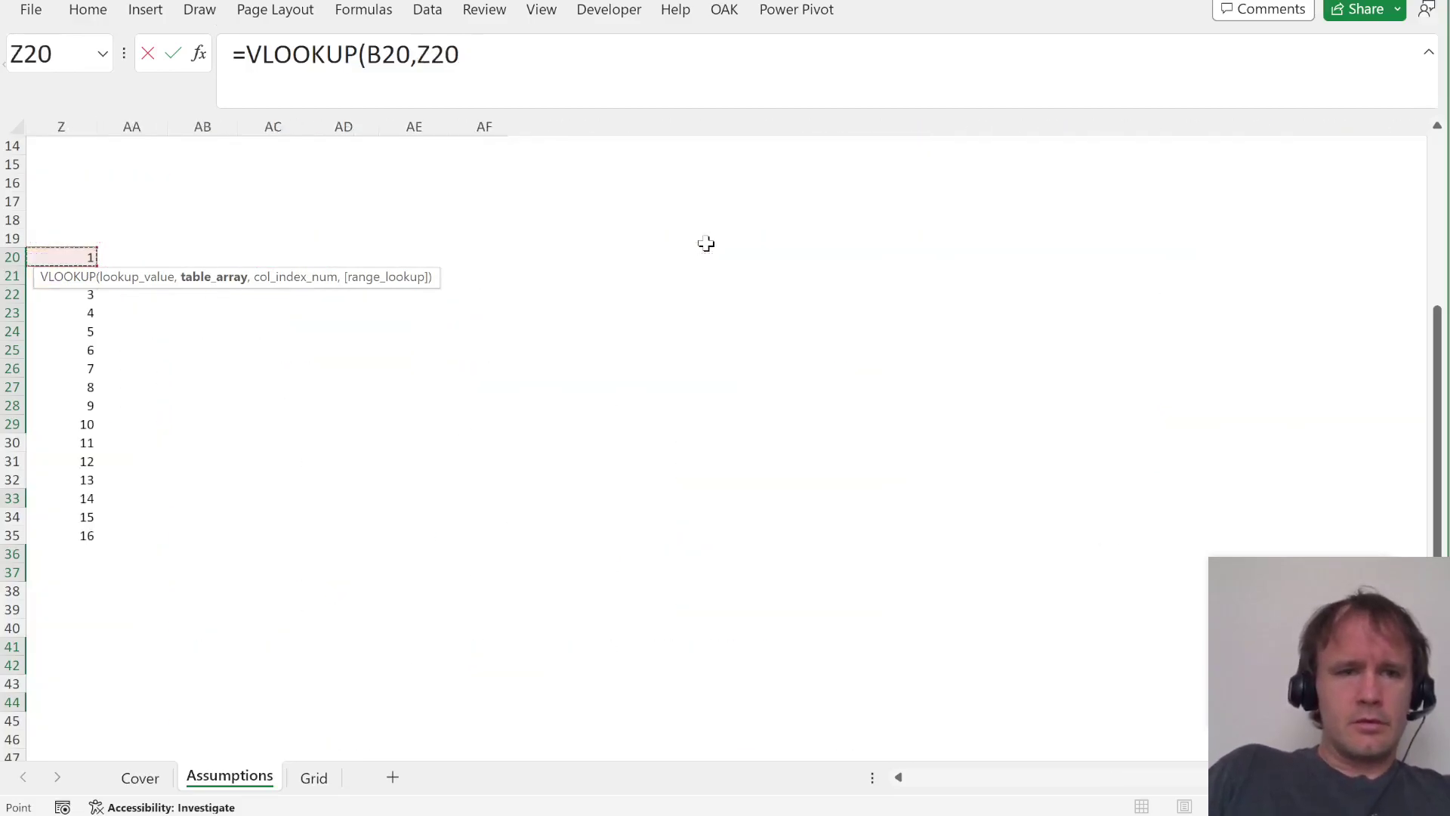
key("ctrl+shift+Down")
key("shift+Left")
key("F4")
type(",2,0)")
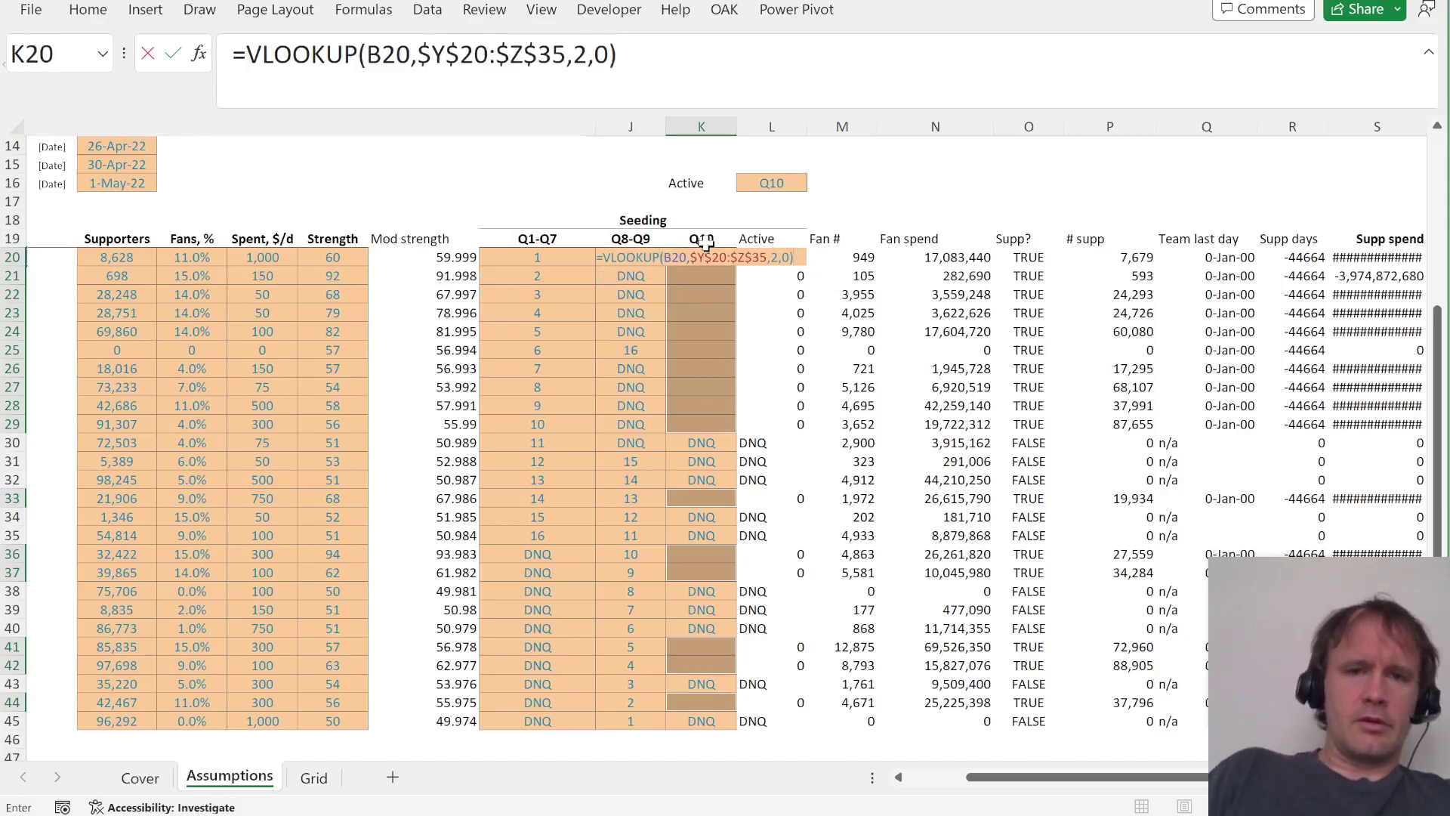
key("ctrl+Return")
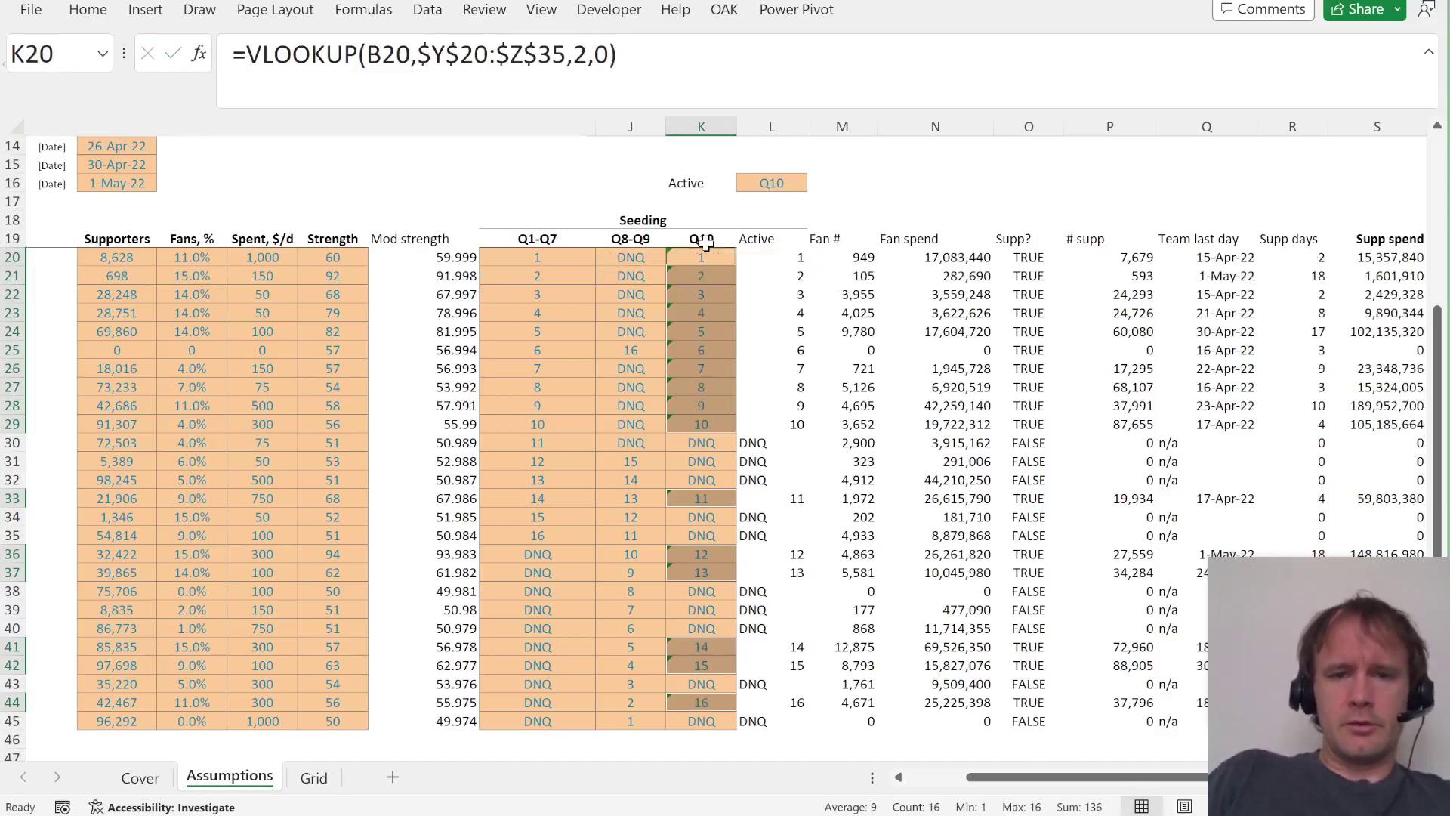
Check the new row-20 seeding values against the ranking list.
key("Right")
key("Right")
key("Right")
key("Right")
key("Right")
key("Right")
key("Right")
key("Right")
key("Right")
key("Right")
key("Right")
key("Right")
key("Right")
key("Right")
key("Right")
key("Right")
key("Right")
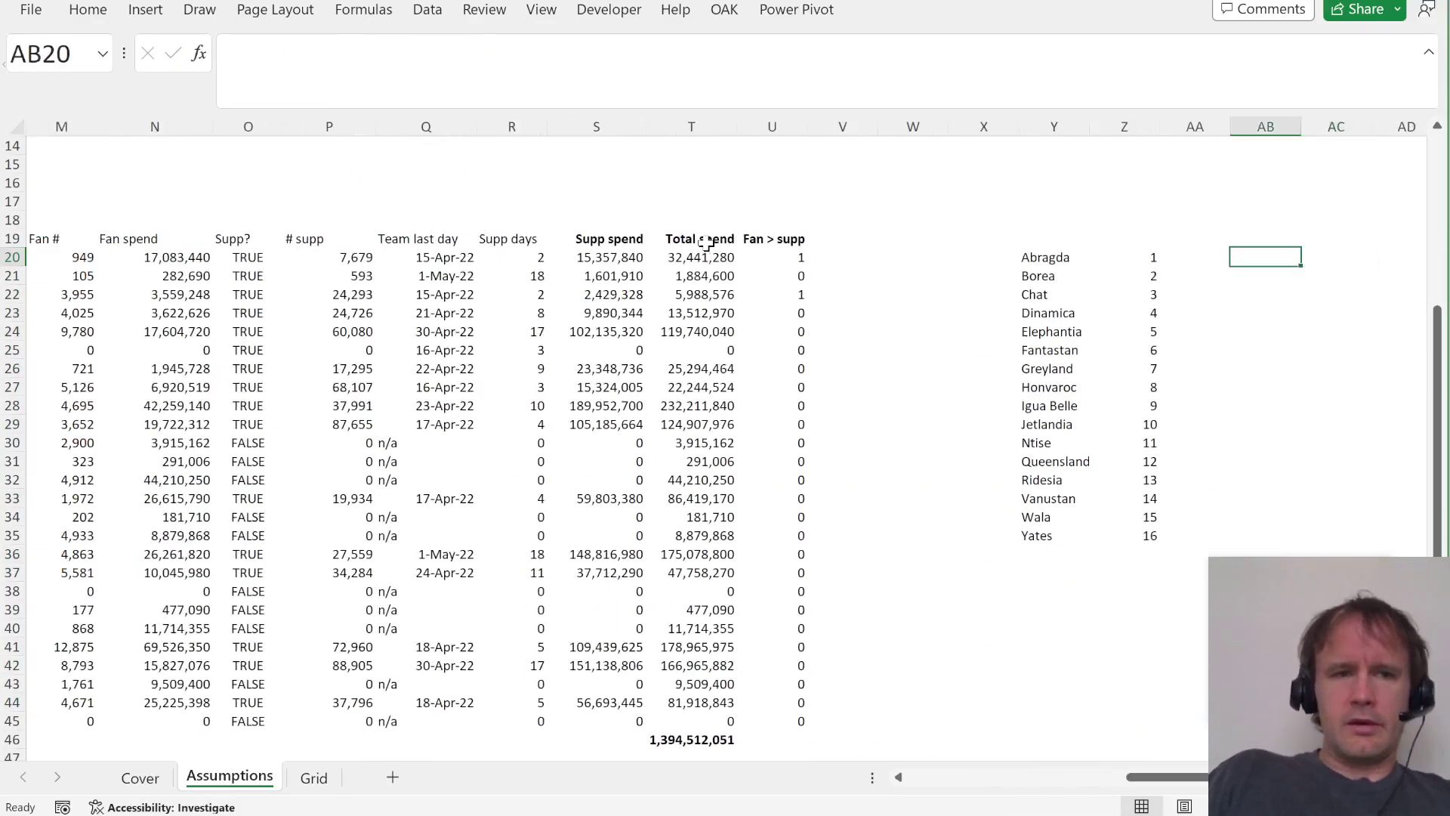
key("Left")
key("Left")
key("Left")
key("Left")
key("Left")
key("Left")
key("Left")
key("Left")
key("Left")
key("Left")
key("Left")
key("Left")
key("Left")
key("Left")
key("Left")
key("Left")
key("Left")
key("Left")
key("Left")
key("Right")
key("Right")
key("Right")
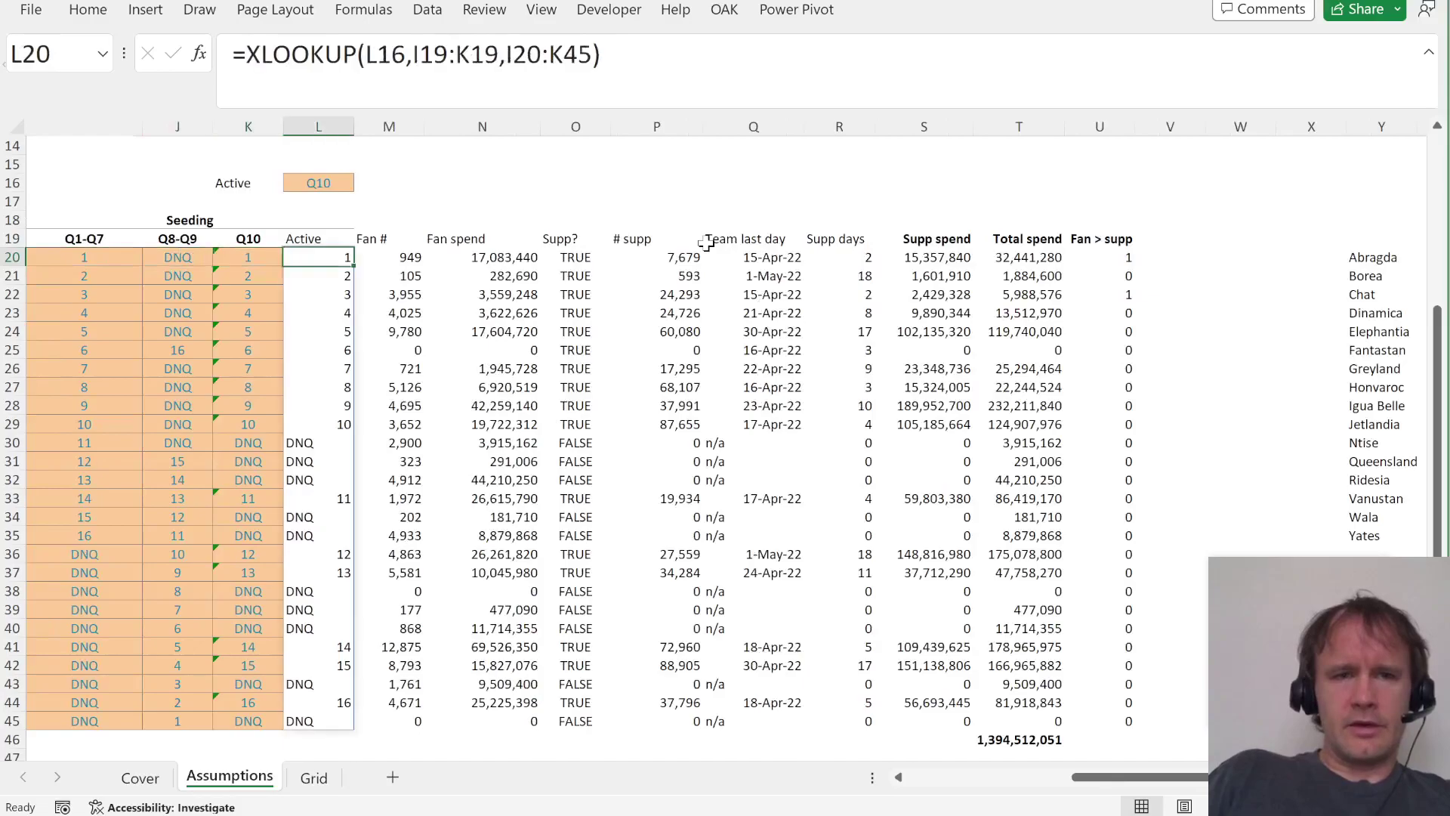
key("Right")
key("Right")
key("Right")
key("Right")
key("Right")
key("Right")
key("Right")
key("Right")
key("Right")
key("Right")
key("Right")
key("Right")
key("Right")
key("Right")
key("Right")
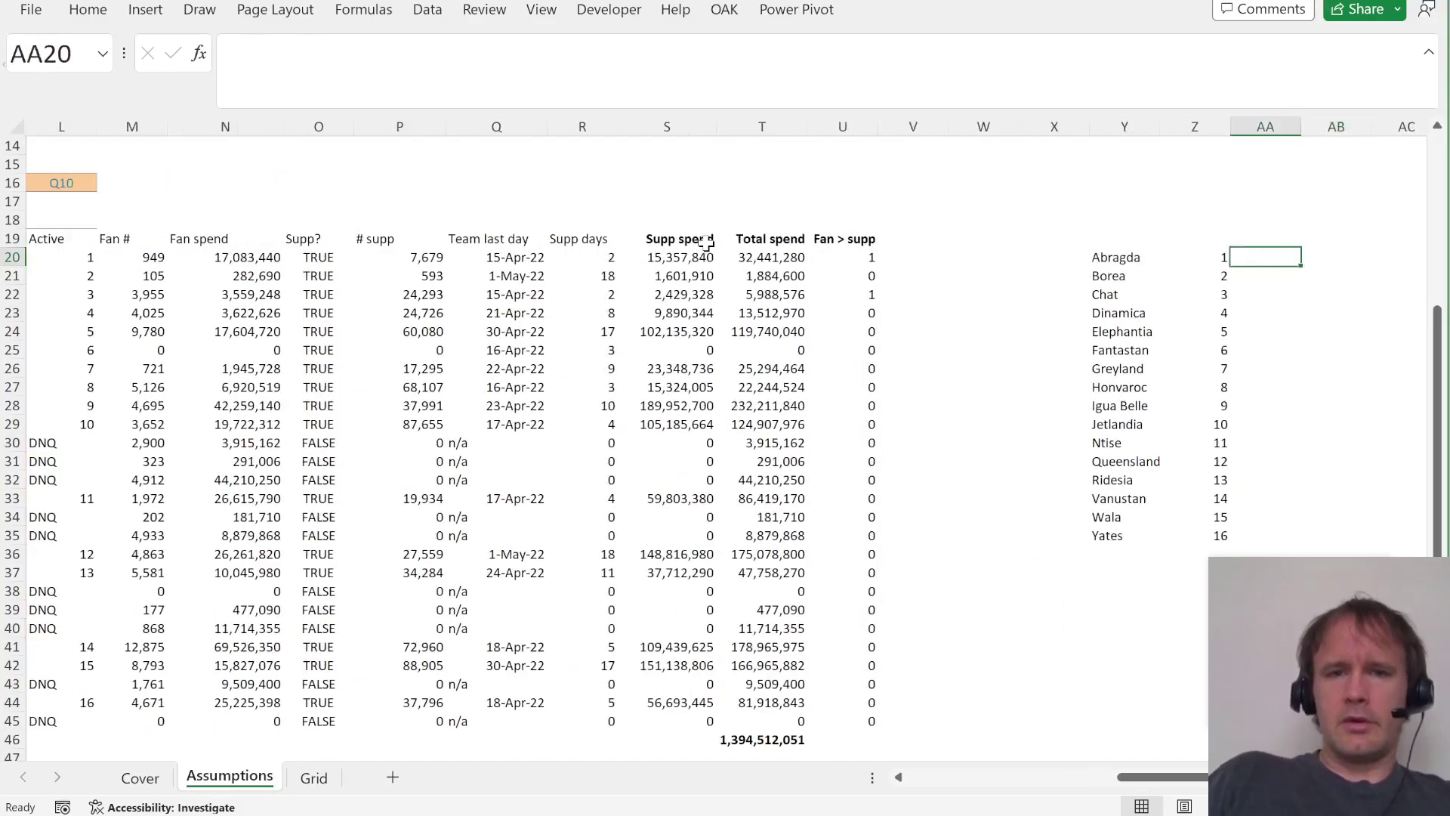
Start the Evolutionary Solver run on the Q10 seeding, then bring up the question PDF.
left_click(427, 9)
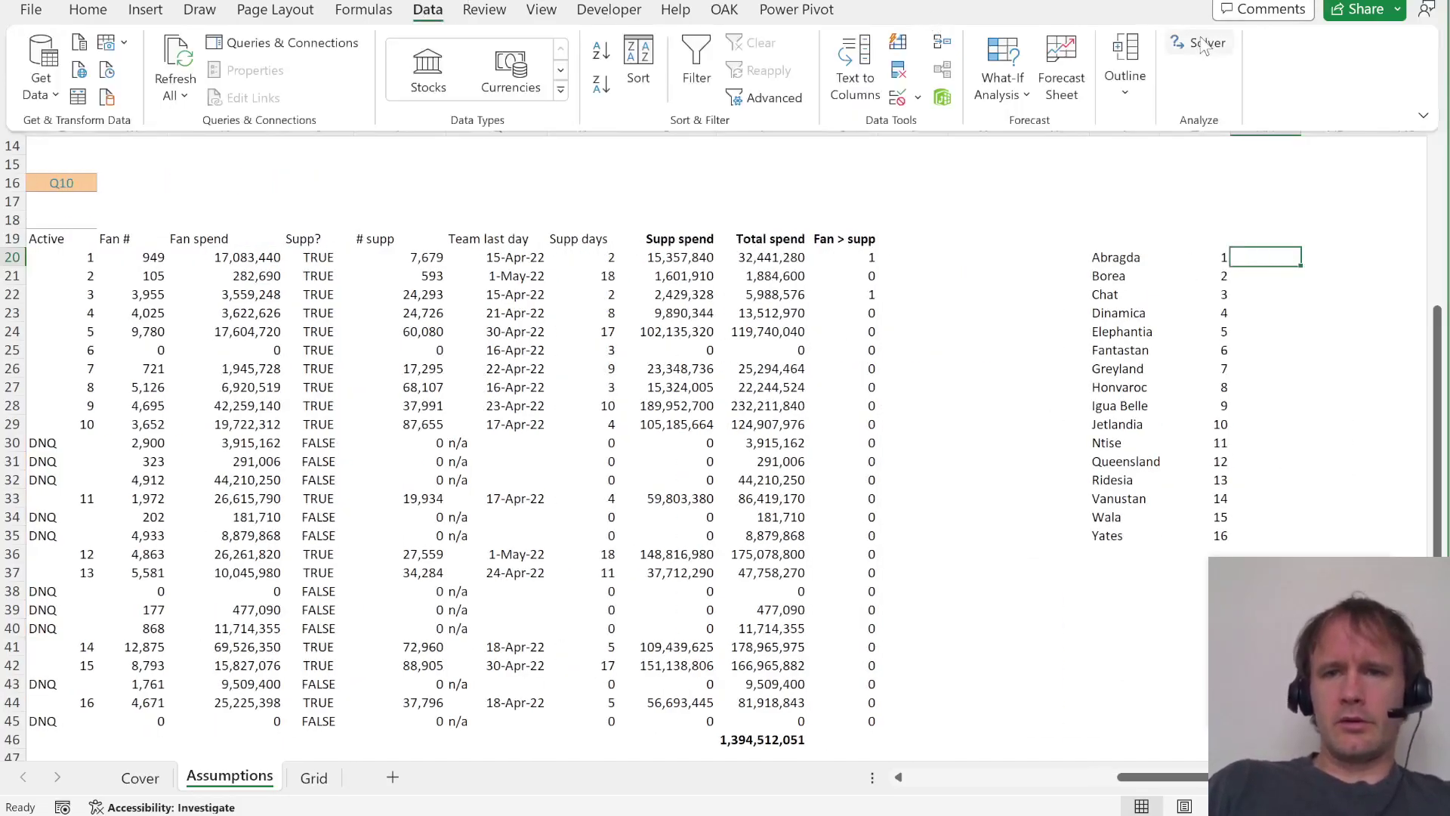
left_click(1200, 38)
left_click(592, 716)
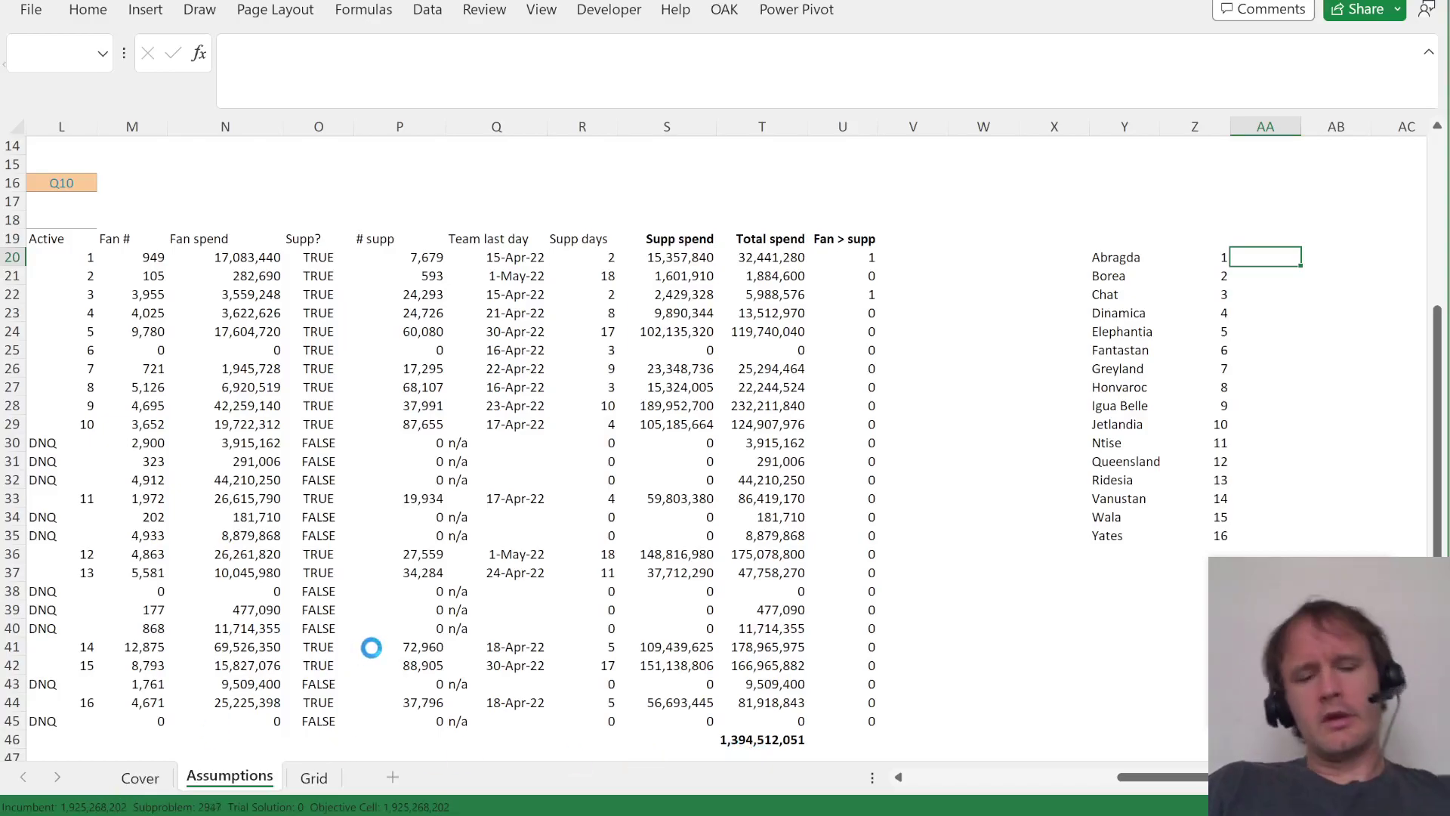
key("alt+Tab")
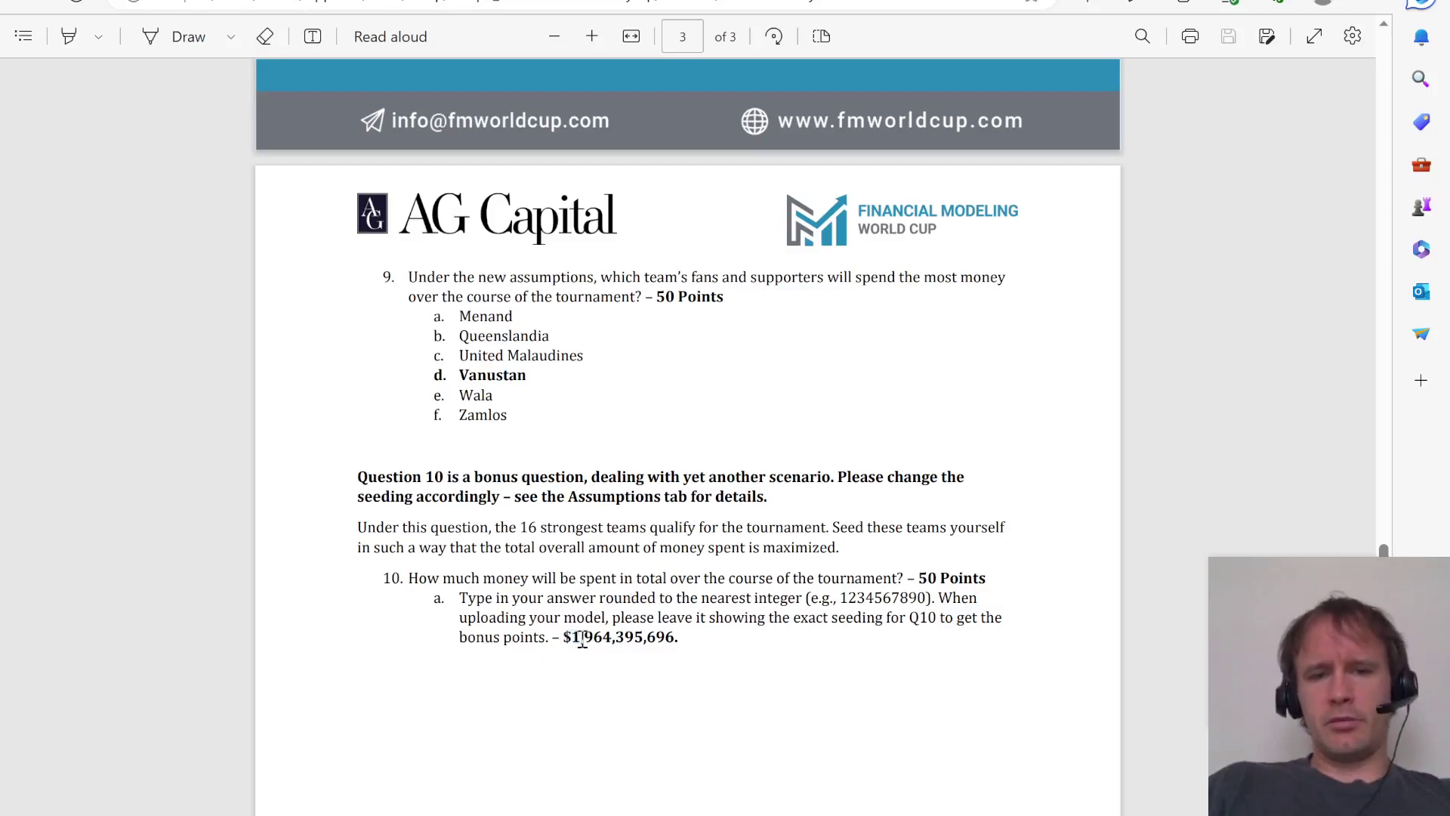
Highlight the $1,964,395,696 Question 10 answer in the PDF, then return to Excel.
left_click_drag(582, 641, 688, 635)
left_click(706, 655)
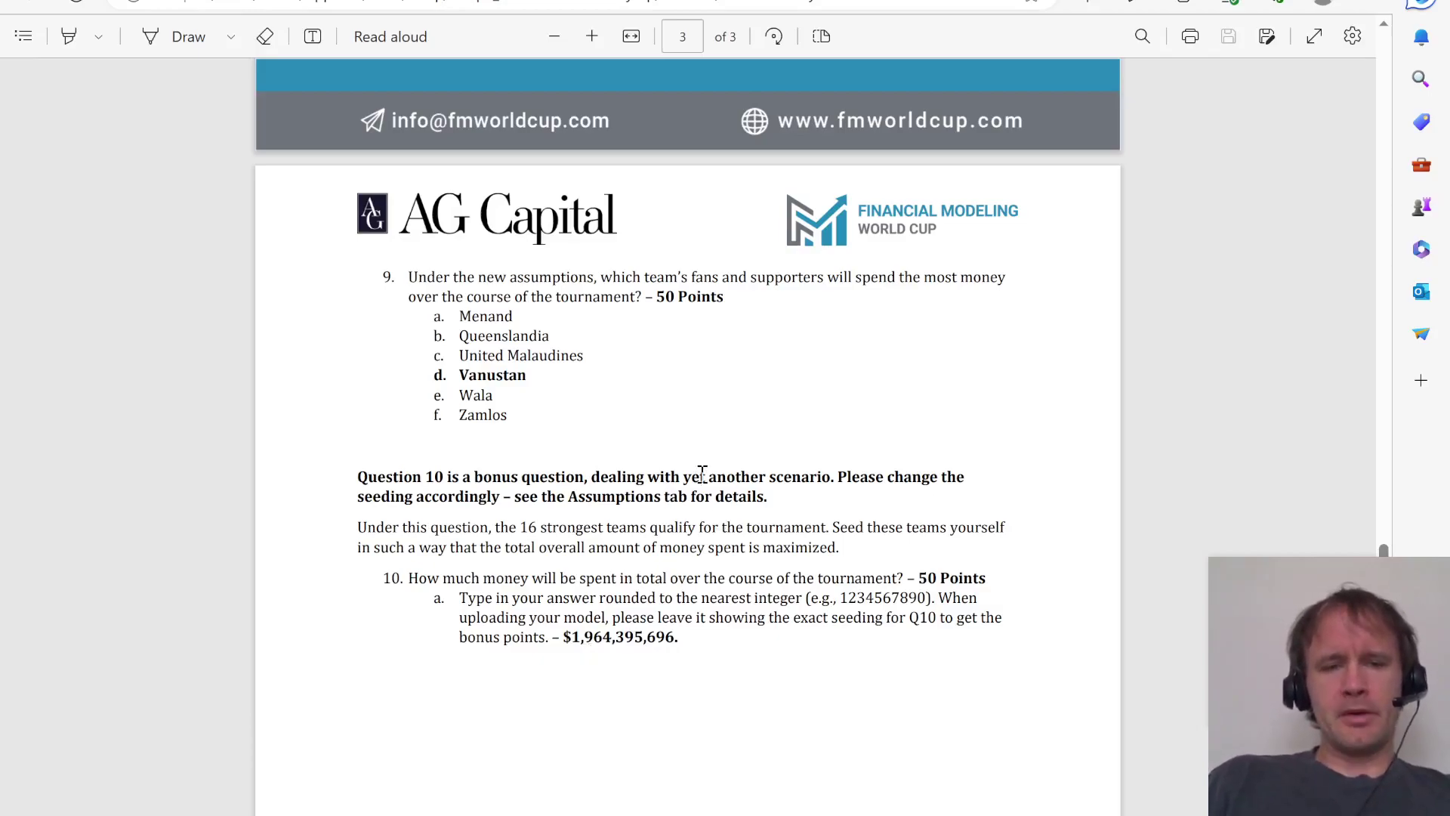
left_click_drag(573, 634, 657, 641)
key("alt+Tab")
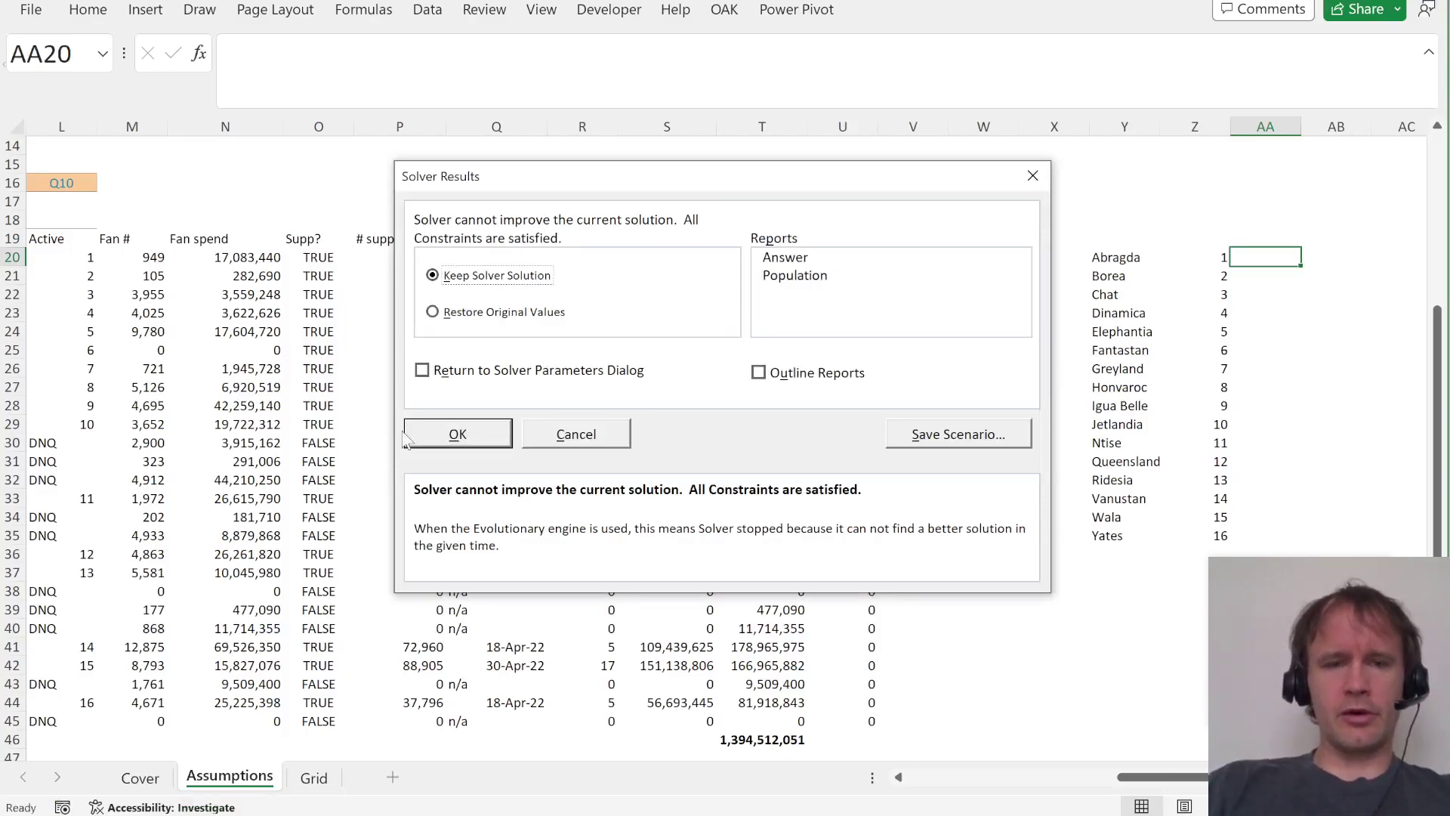
Keep Solver's Q10 seeding, recalculate T46 to 1,942,309,539, and compare with the PDF.
left_click(458, 434)
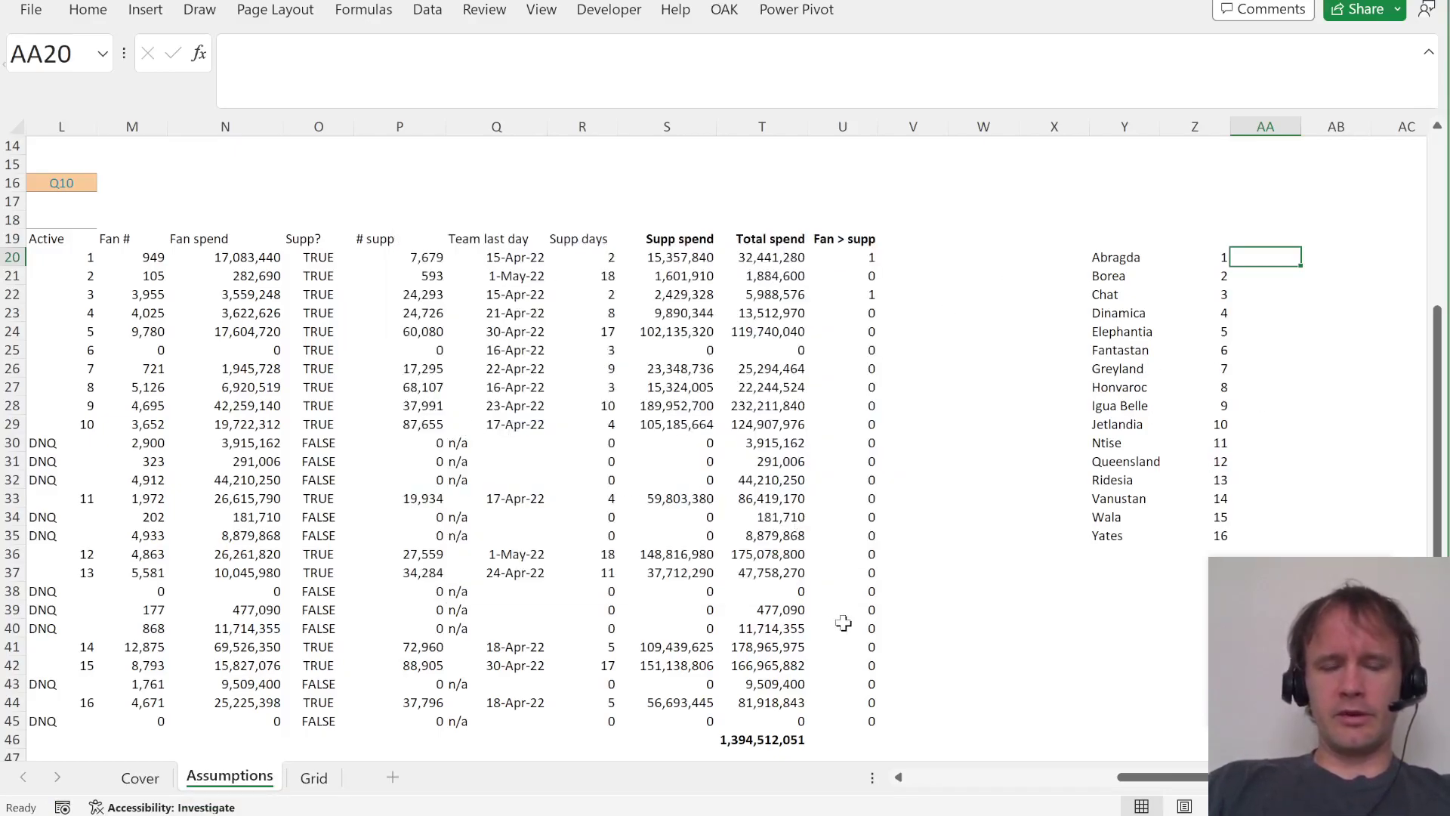
left_click(776, 737)
key("F9")
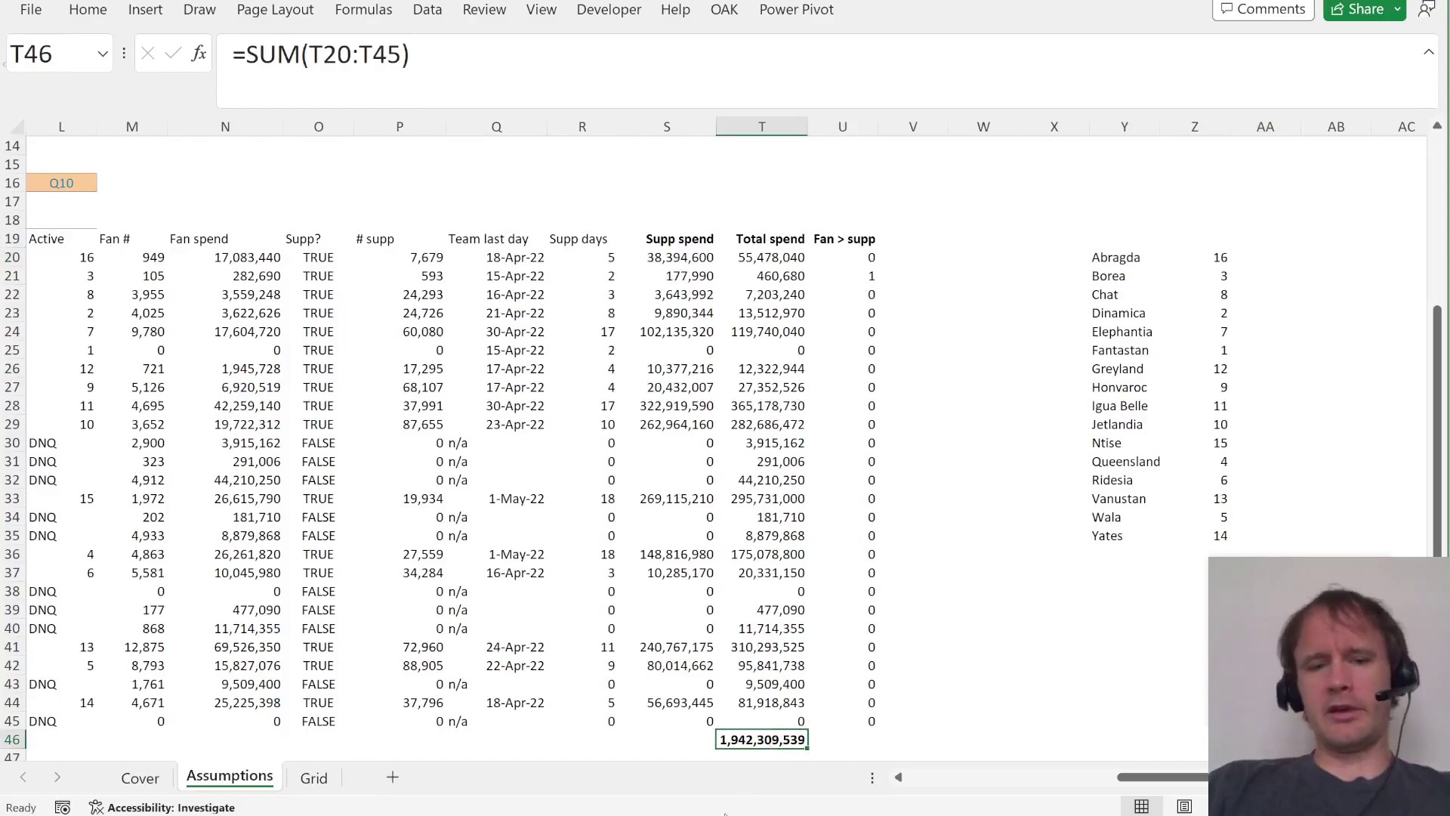
key("alt+Tab")
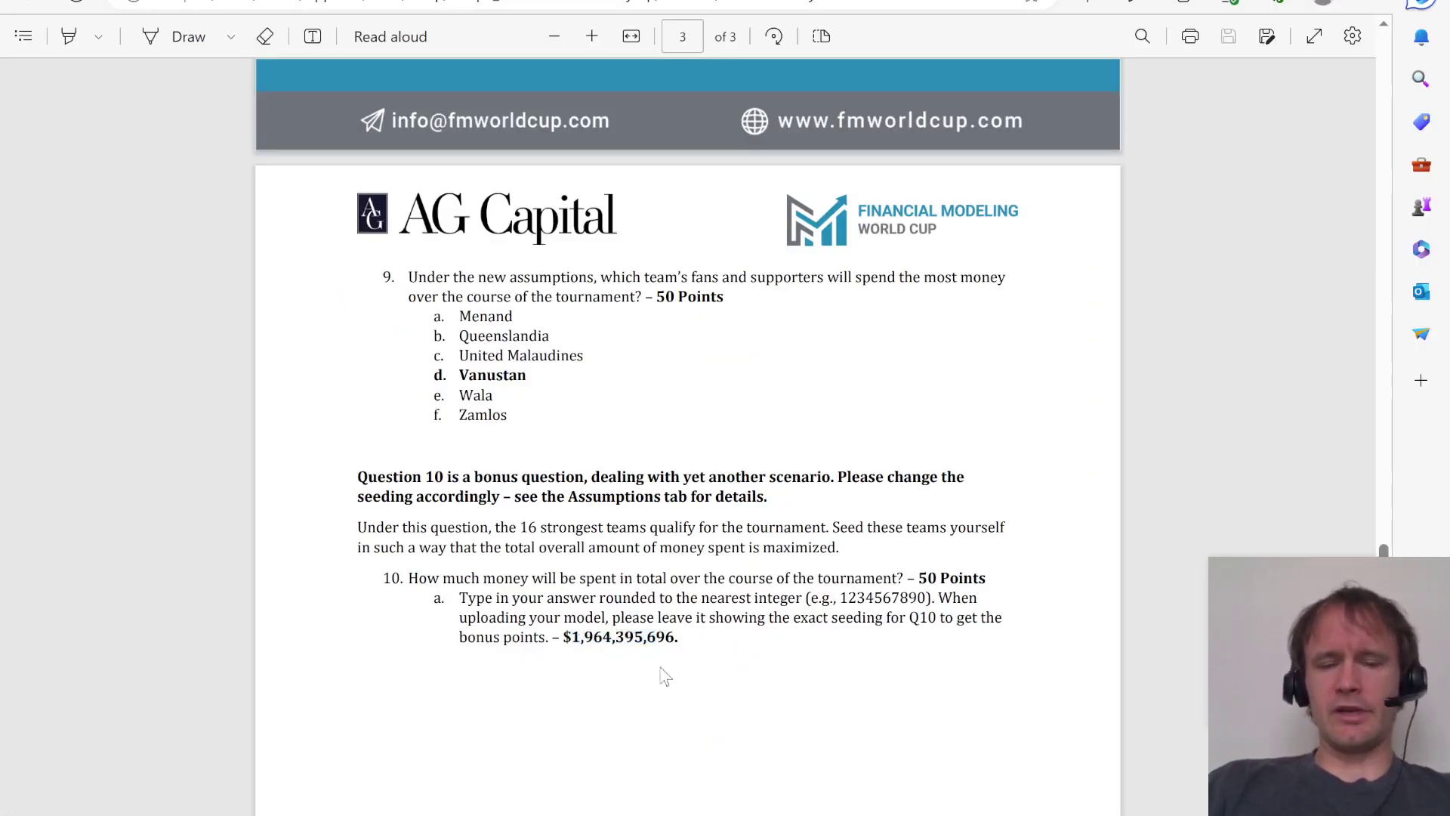
key("alt+Tab")
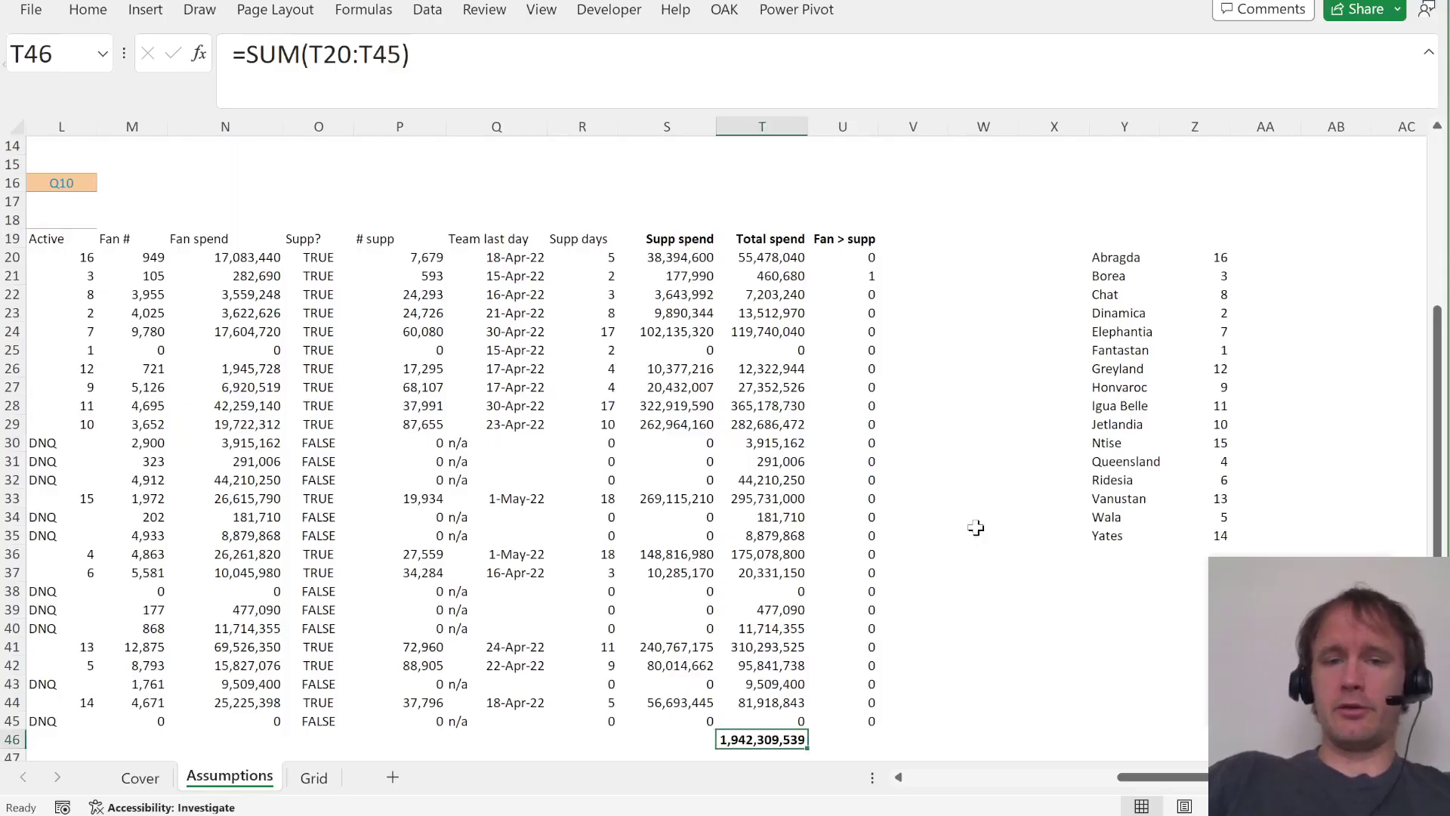
Select the team spend cells T20:T45 and switch back to the PDF.
key("ctrl+shift+Up")
key("ctrl+Up")
key("Down")
key("ctrl+shift+Down")
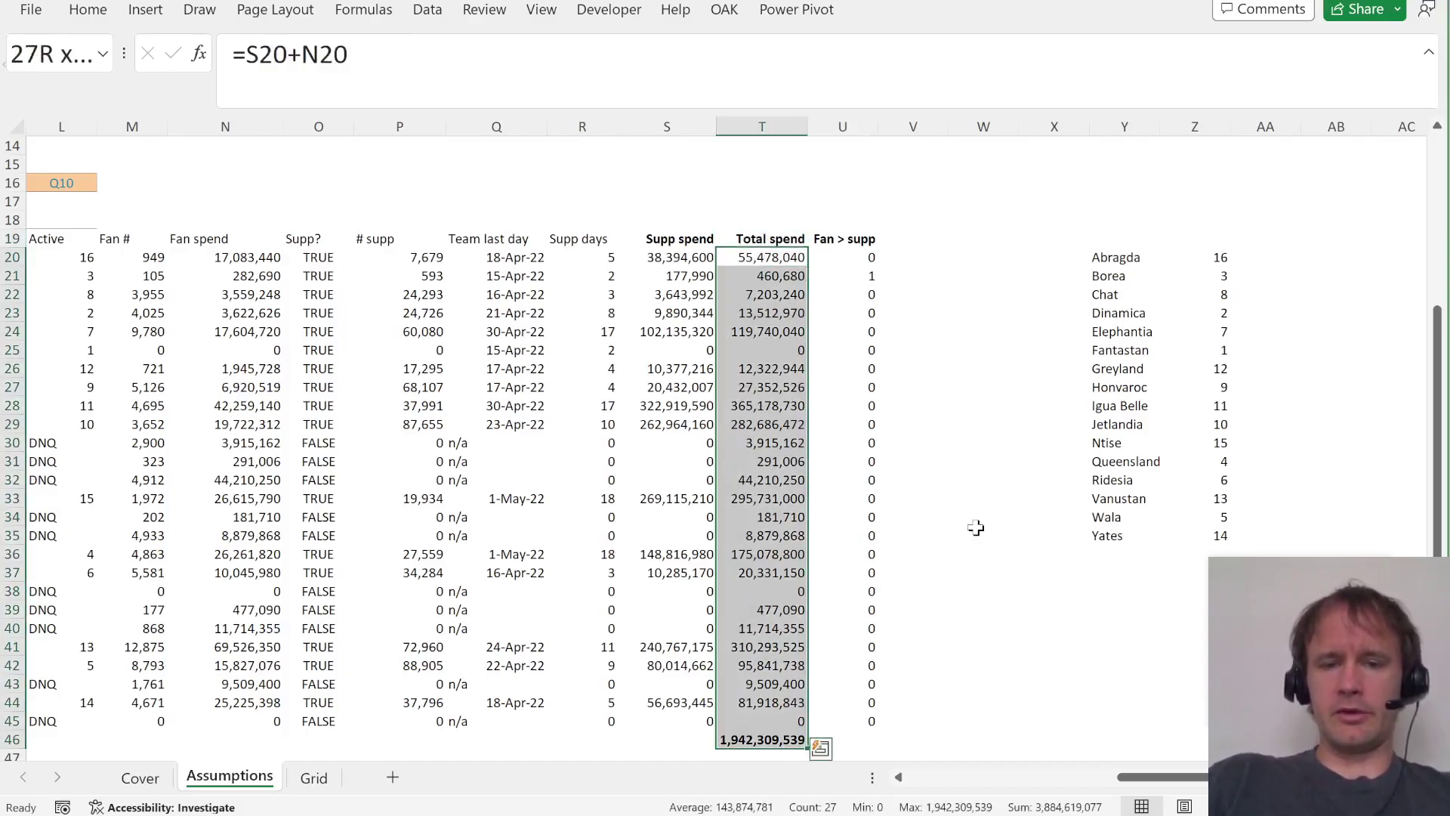
key("shift+Up")
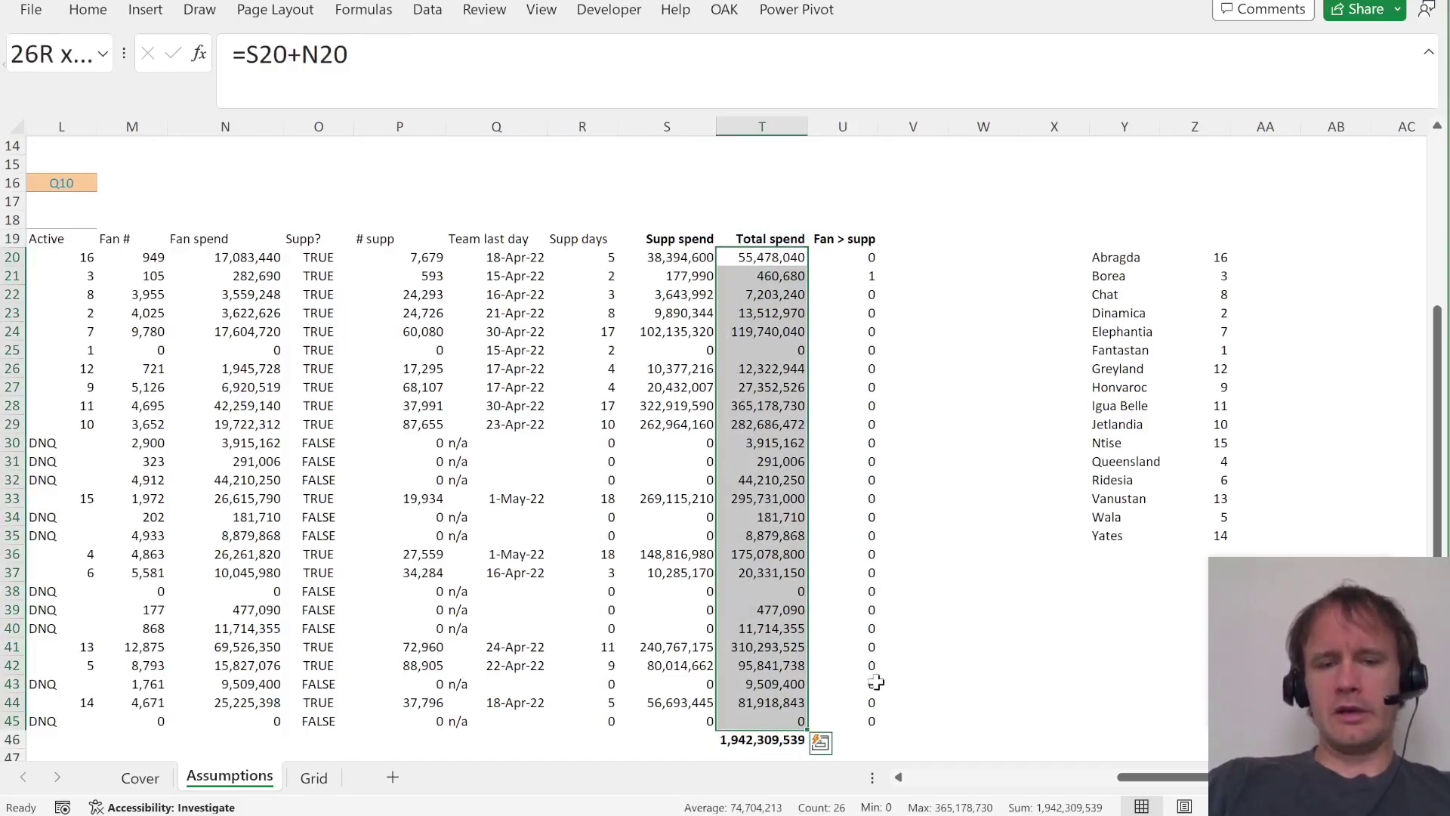
key("alt+Tab")
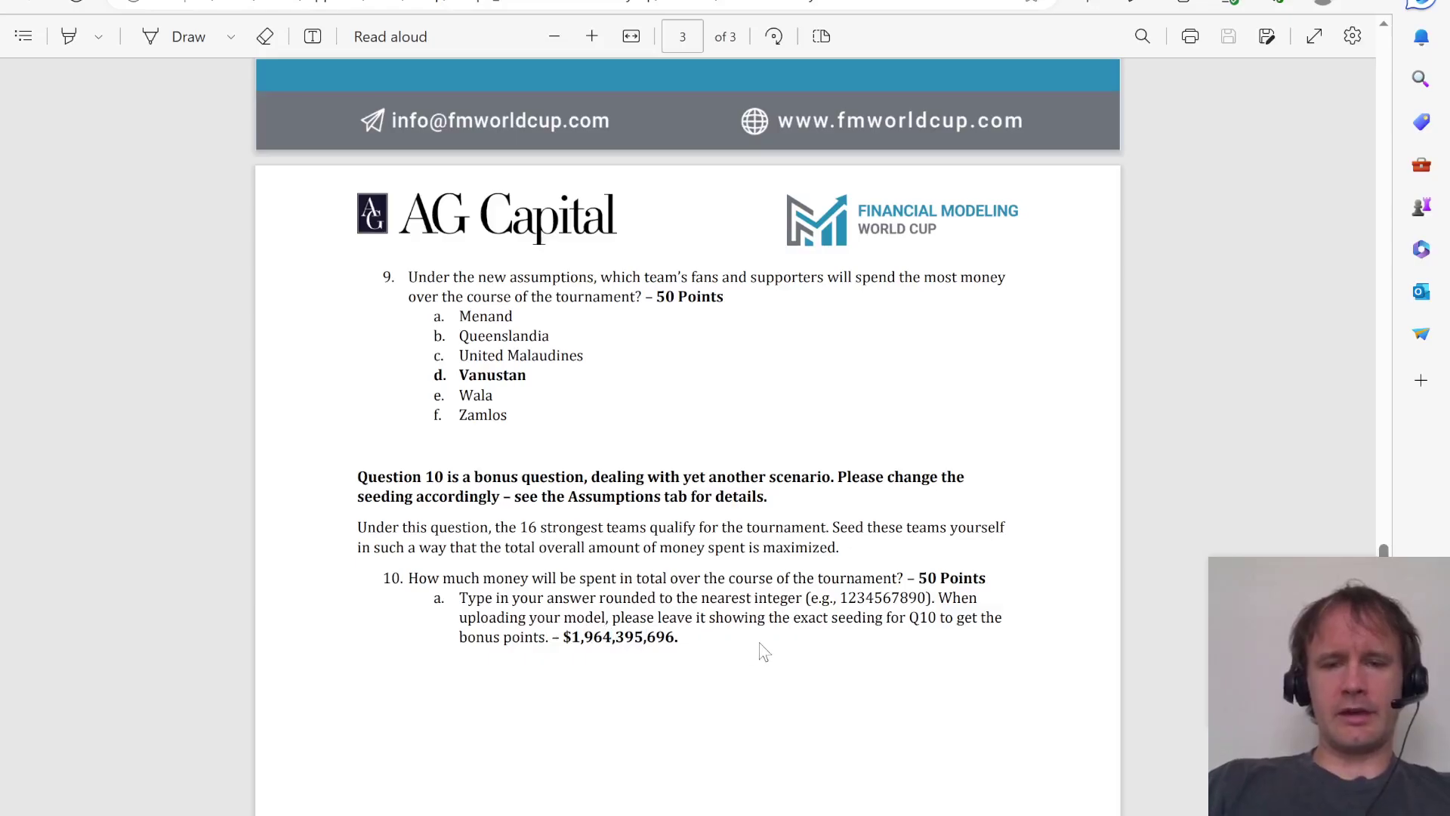